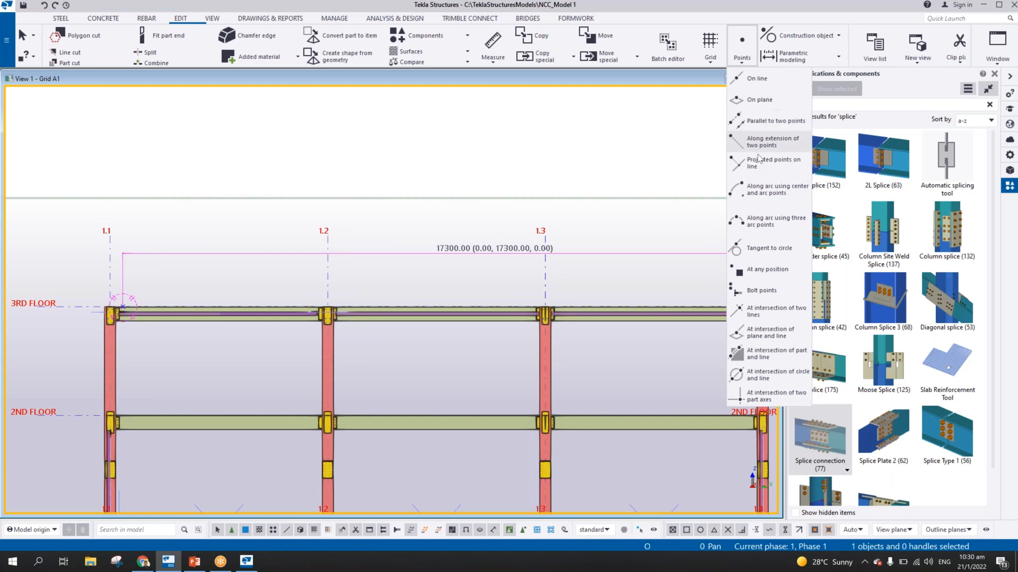
Add 11 equally spaced points on the 3RD FLOOR beam line between the existing end points near grids 1.1 and 1.4
{"action": "left_click", "coordinate": [752, 79]}
{"action": "type", "text": "11"}
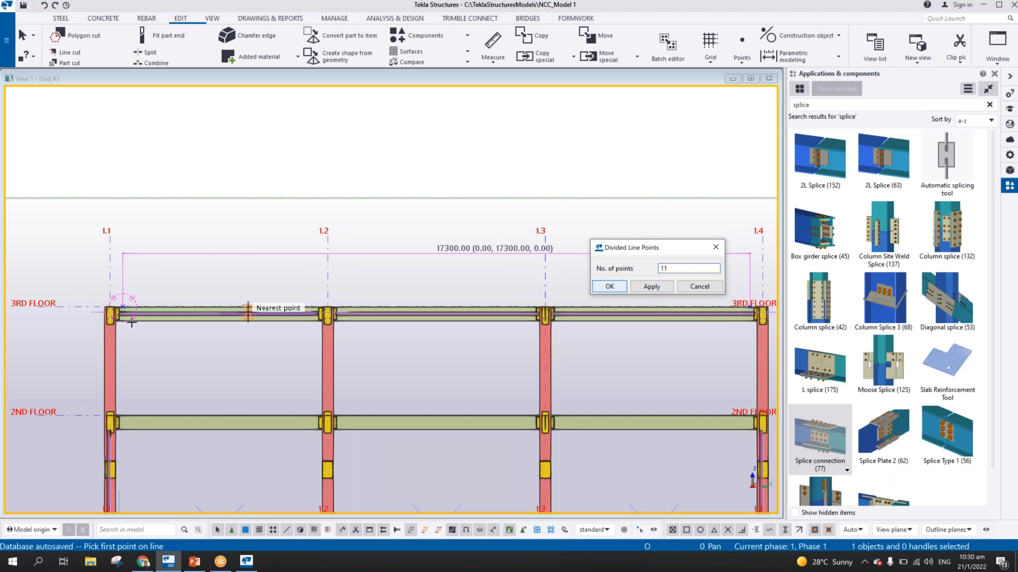
{"action": "left_click", "coordinate": [122, 307]}
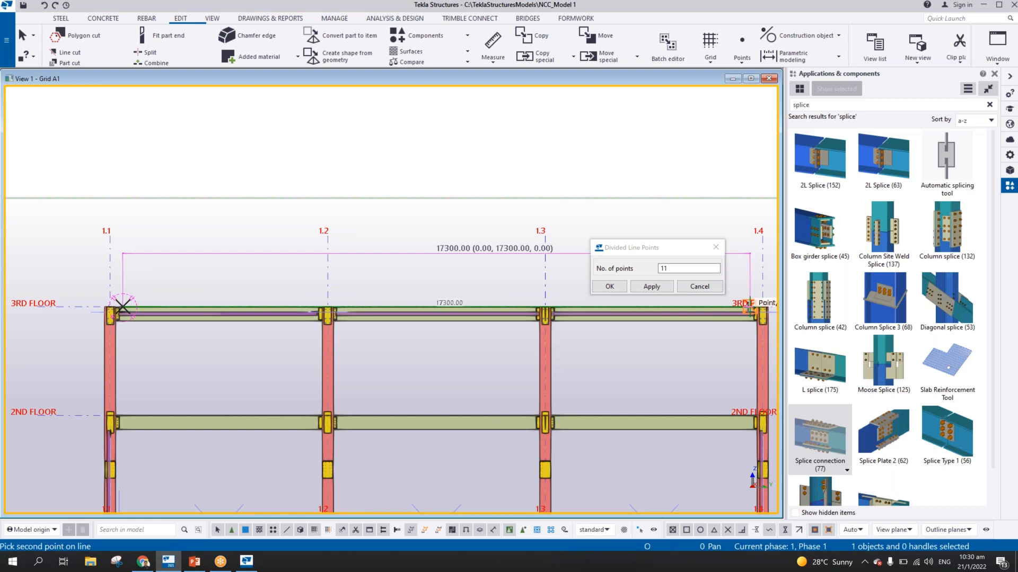
{"action": "left_click", "coordinate": [749, 306]}
{"action": "right_click", "coordinate": [175, 271]}
{"action": "left_click", "coordinate": [183, 273]}
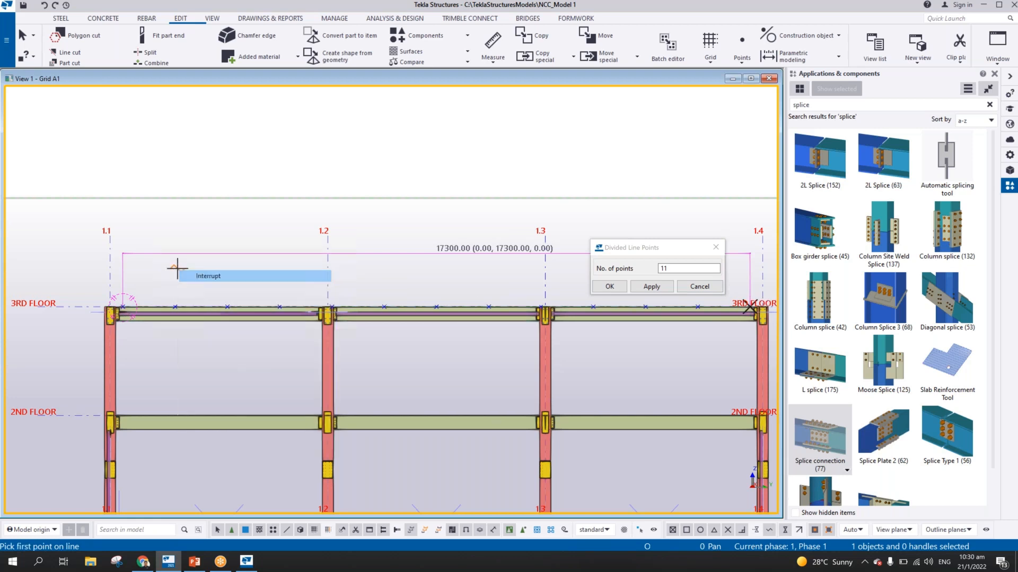
Measure the horizontal offset from grid 1.1 to the first point on the 3RD FLOOR beam
{"action": "scroll", "coordinate": [163, 318], "scroll_direction": "up", "scroll_amount": 3}
{"action": "scroll", "coordinate": [153, 319], "scroll_direction": "up", "scroll_amount": 3}
{"action": "left_click", "coordinate": [493, 41]}
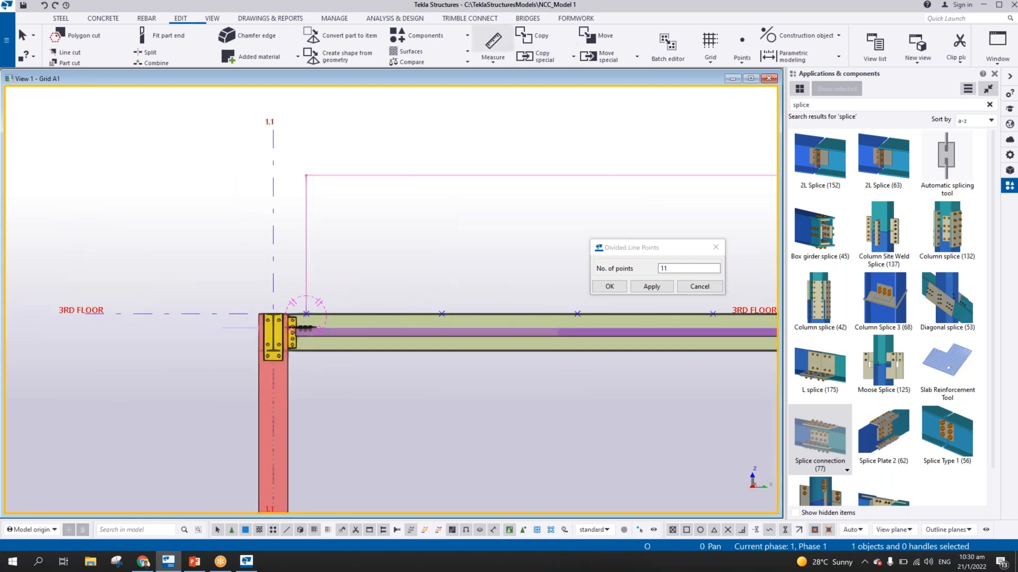
{"action": "left_click", "coordinate": [306, 313]}
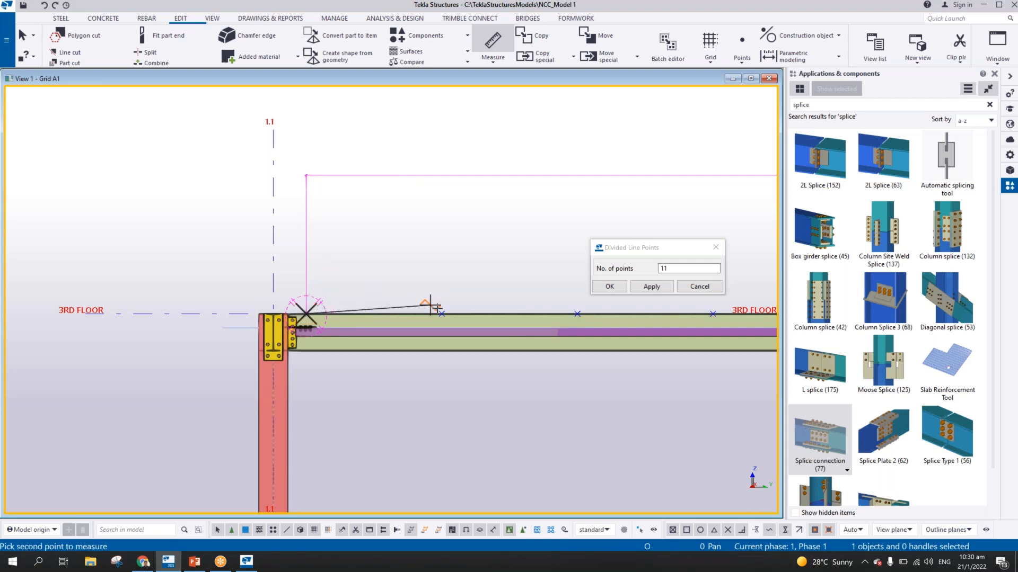
{"action": "left_click", "coordinate": [423, 239]}
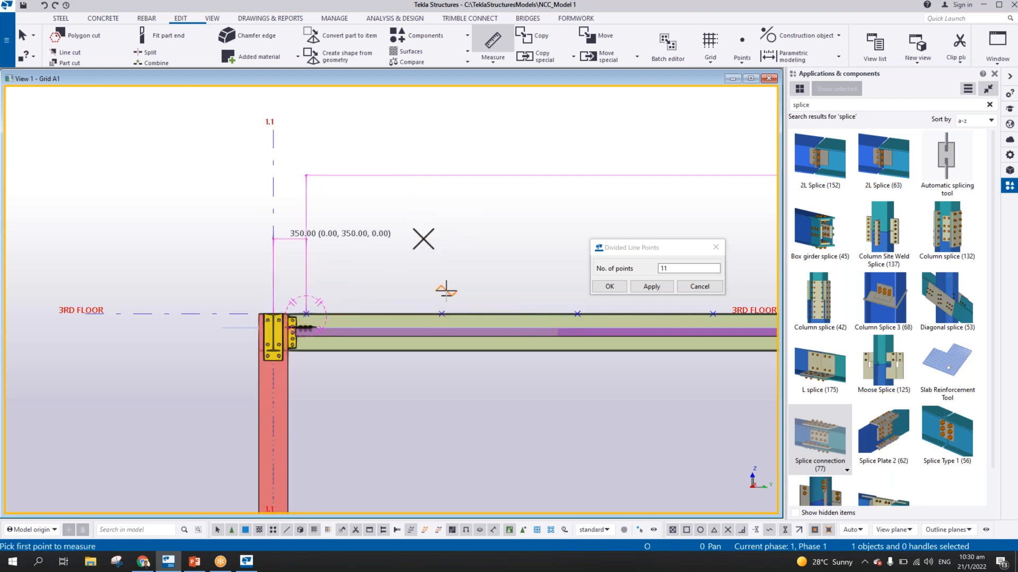
Measure the spacing between the second and third points on the 3RD FLOOR beam, and end measuring
{"action": "left_click", "coordinate": [441, 315]}
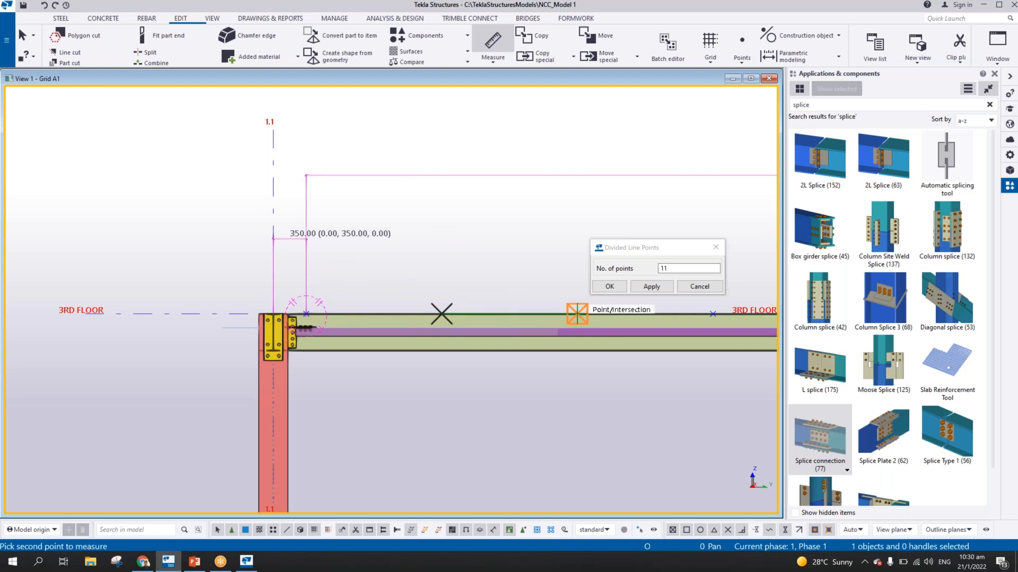
{"action": "left_click", "coordinate": [577, 314]}
{"action": "left_click", "coordinate": [545, 253]}
{"action": "middle_click_drag", "start_coordinate": [546, 285], "coordinate": [349, 262]}
{"action": "scroll", "coordinate": [340, 230], "scroll_direction": "up", "scroll_amount": 1}
{"action": "scroll", "coordinate": [341, 230], "scroll_direction": "down", "scroll_amount": 5}
{"action": "right_click", "coordinate": [423, 194]}
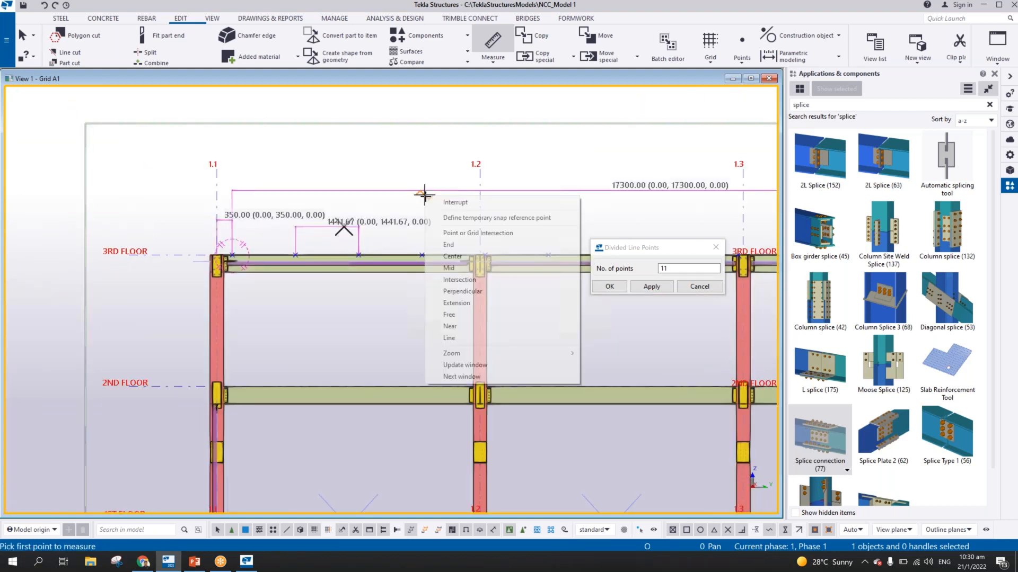
{"action": "left_click", "coordinate": [456, 202]}
Undo the equally spaced points added along the 3RD FLOOR beam
{"action": "middle_click_drag", "start_coordinate": [455, 198], "coordinate": [389, 197]}
{"action": "key", "text": "ctrl+z"}
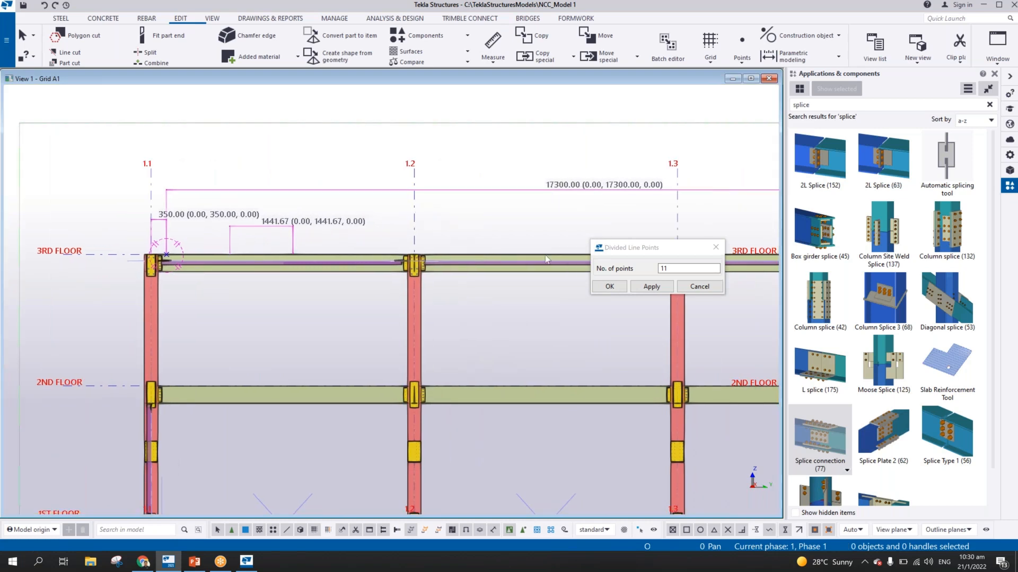
Add 10 equally spaced points on the 3RD FLOOR beam line between the end points near grids 1.1 and 1.4
{"action": "left_click", "coordinate": [676, 269]}
{"action": "key", "text": "BackSpace"}
{"action": "type", "text": "0"}
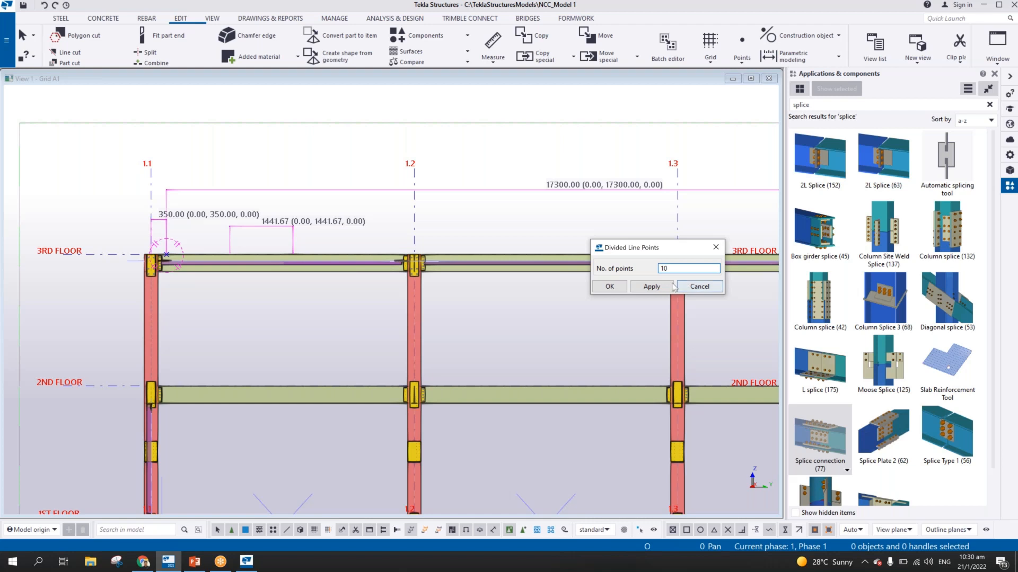
{"action": "left_click", "coordinate": [609, 287]}
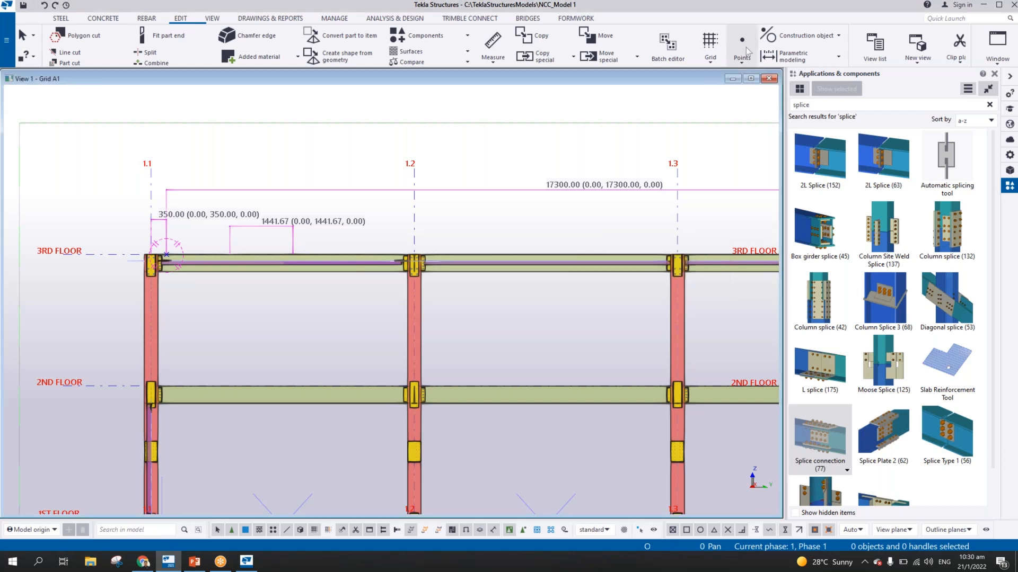
{"action": "left_click", "coordinate": [742, 47]}
{"action": "left_click", "coordinate": [753, 79]}
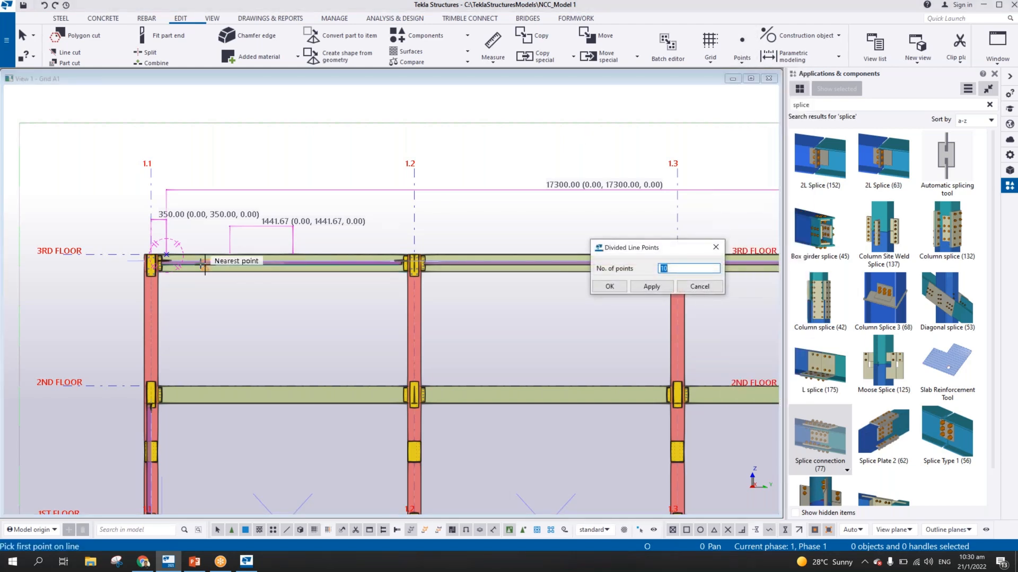
{"action": "scroll", "coordinate": [196, 259], "scroll_direction": "up", "scroll_amount": 3}
{"action": "scroll", "coordinate": [167, 247], "scroll_direction": "up", "scroll_amount": 3}
{"action": "left_click", "coordinate": [142, 250]}
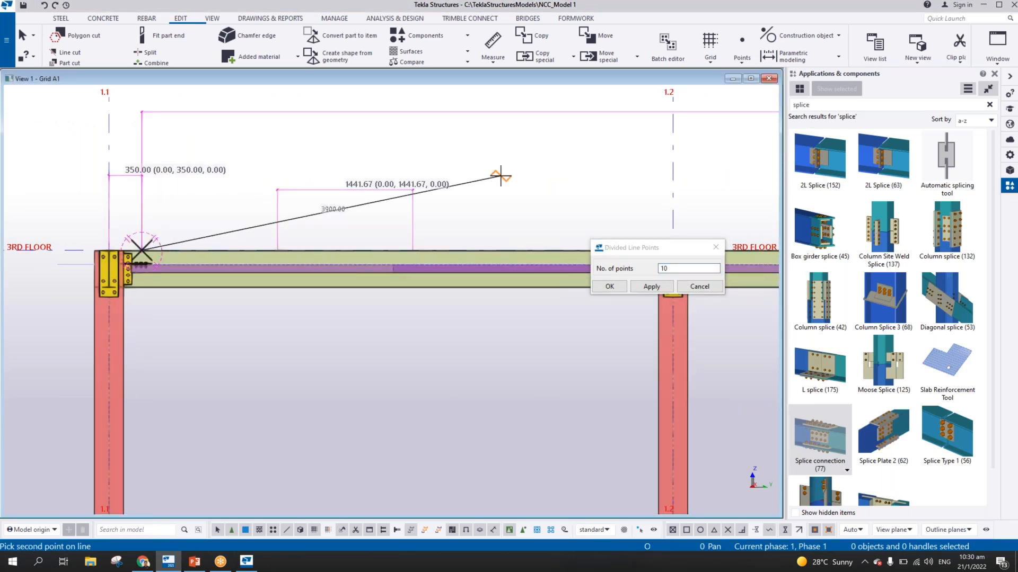
{"action": "middle_click_drag", "start_coordinate": [466, 189], "coordinate": [209, 216]}
{"action": "scroll", "coordinate": [210, 217], "scroll_direction": "down", "scroll_amount": 5}
{"action": "middle_click_drag", "start_coordinate": [393, 248], "coordinate": [54, 263]}
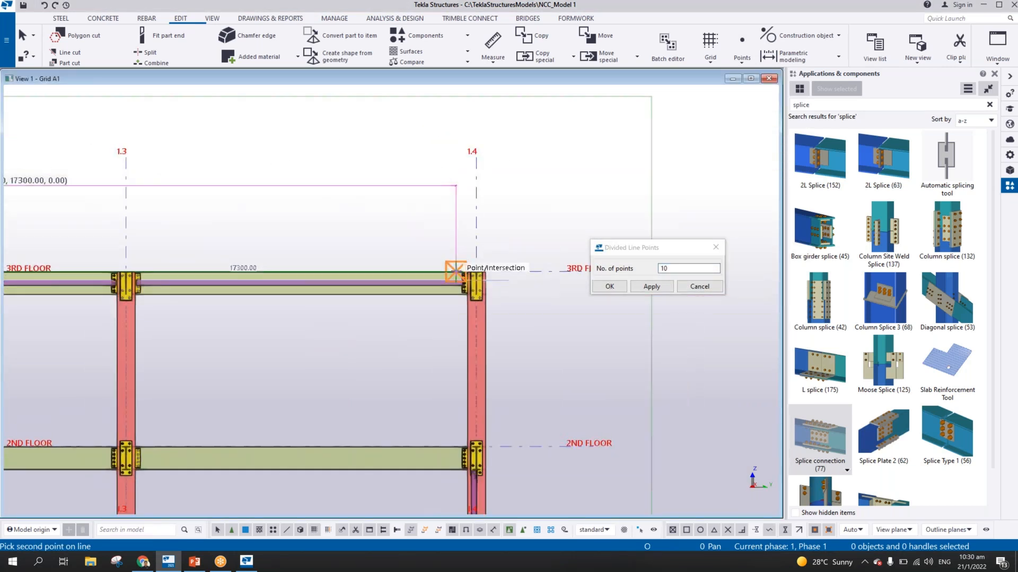
{"action": "left_click", "coordinate": [454, 270]}
{"action": "middle_click_drag", "start_coordinate": [293, 241], "coordinate": [325, 246]}
{"action": "middle_click_drag", "start_coordinate": [107, 246], "coordinate": [389, 270]}
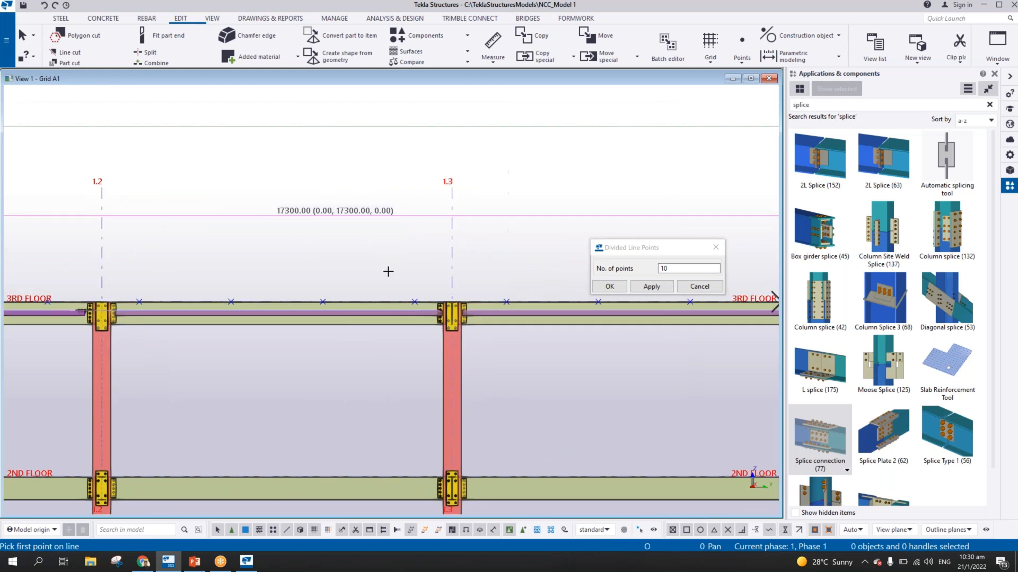
{"action": "middle_click_drag", "start_coordinate": [206, 282], "coordinate": [279, 265]}
{"action": "middle_click_drag", "start_coordinate": [181, 263], "coordinate": [357, 254]}
{"action": "right_click", "coordinate": [357, 254]}
{"action": "left_click", "coordinate": [442, 300]}
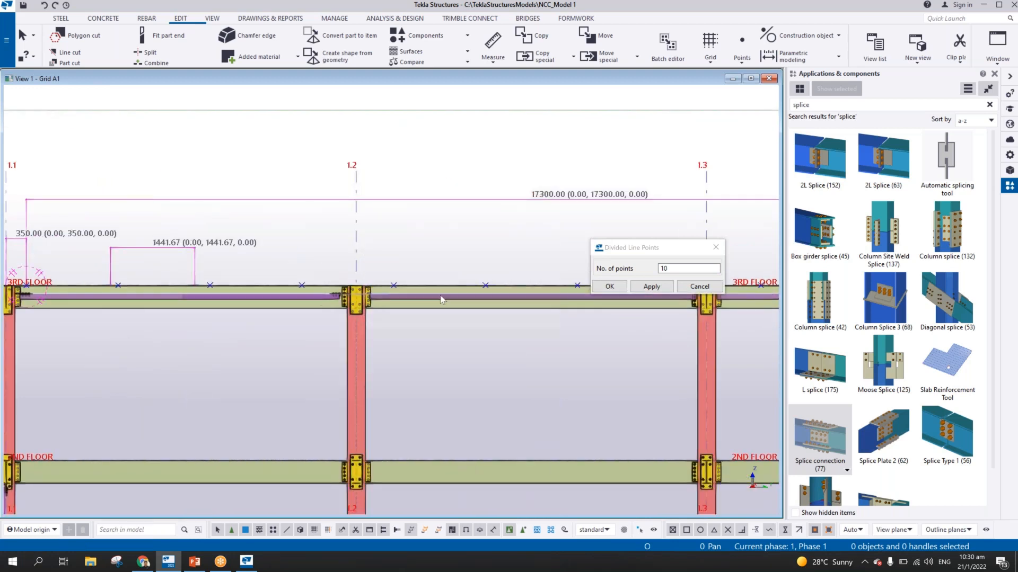
Check the new points along the beam and measure the distance between the first two points near grid 1.1
{"action": "middle_click_drag", "start_coordinate": [440, 300], "coordinate": [346, 301]}
{"action": "middle_click_drag", "start_coordinate": [615, 303], "coordinate": [227, 305]}
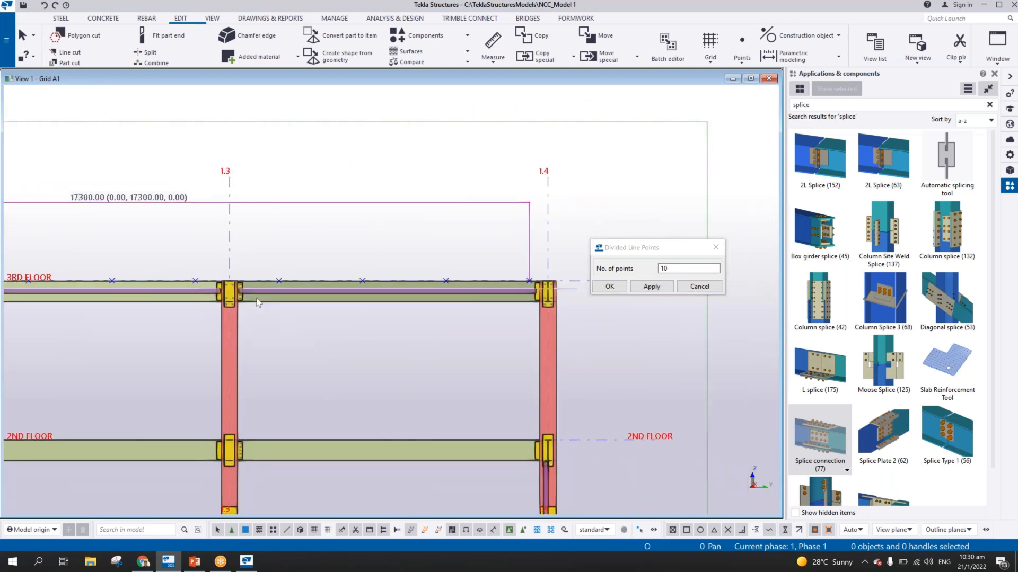
{"action": "middle_click_drag", "start_coordinate": [579, 307], "coordinate": [599, 306]}
{"action": "middle_click_drag", "start_coordinate": [69, 297], "coordinate": [752, 292]}
{"action": "scroll", "coordinate": [355, 284], "scroll_direction": "up", "scroll_amount": 3}
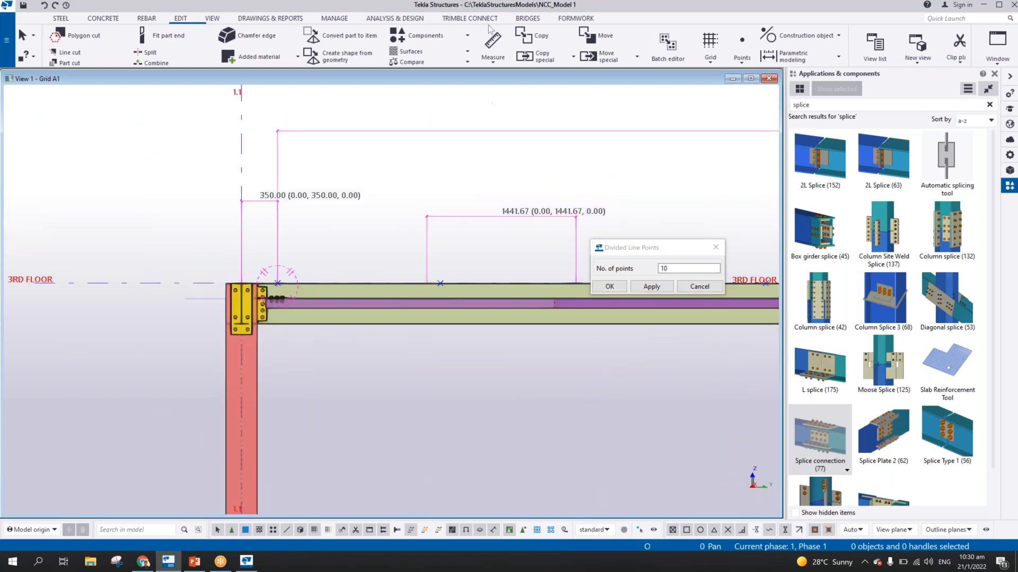
{"action": "left_click", "coordinate": [490, 35]}
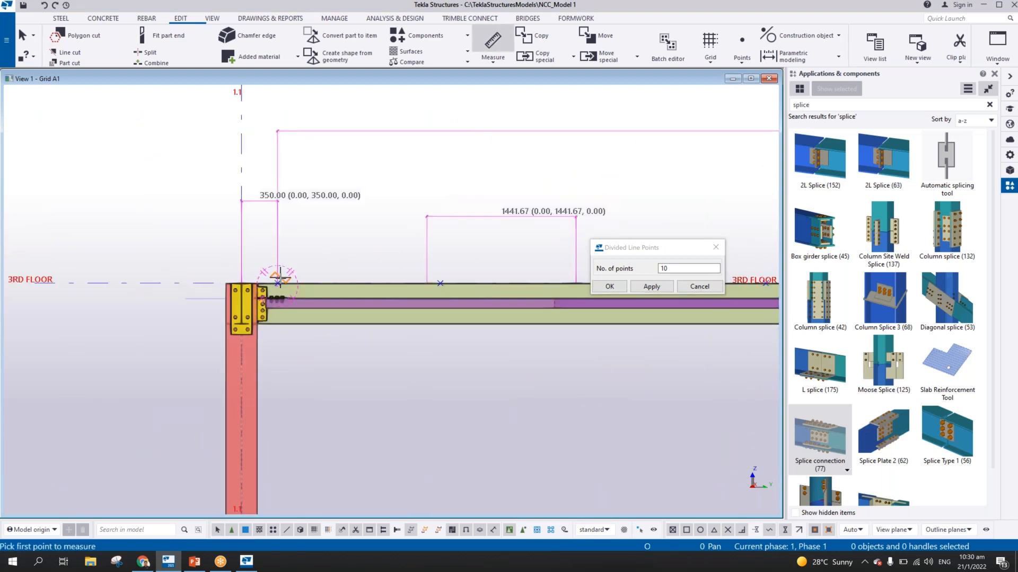
{"action": "left_click", "coordinate": [278, 282]}
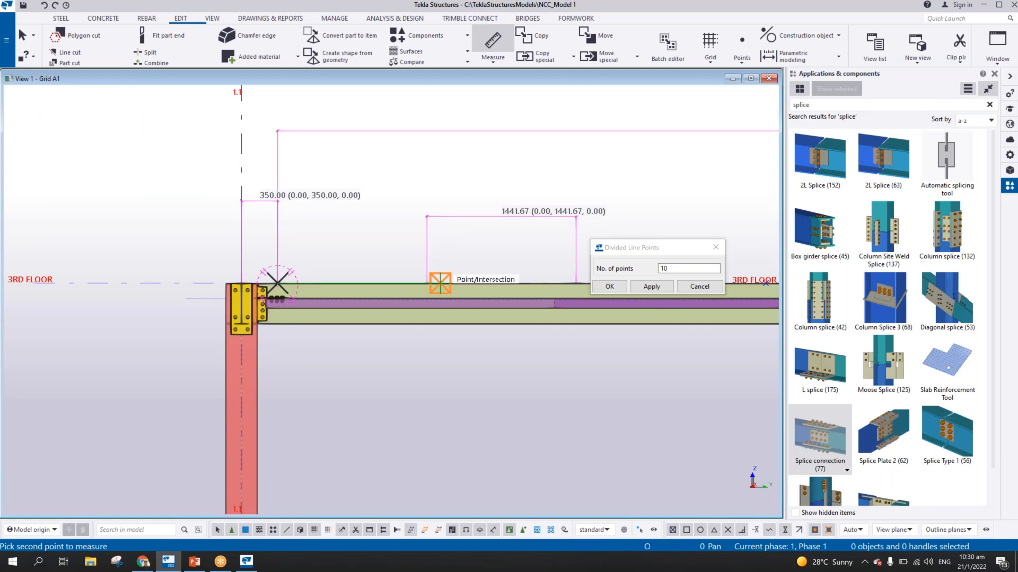
{"action": "left_click", "coordinate": [439, 283]}
{"action": "left_click", "coordinate": [413, 188]}
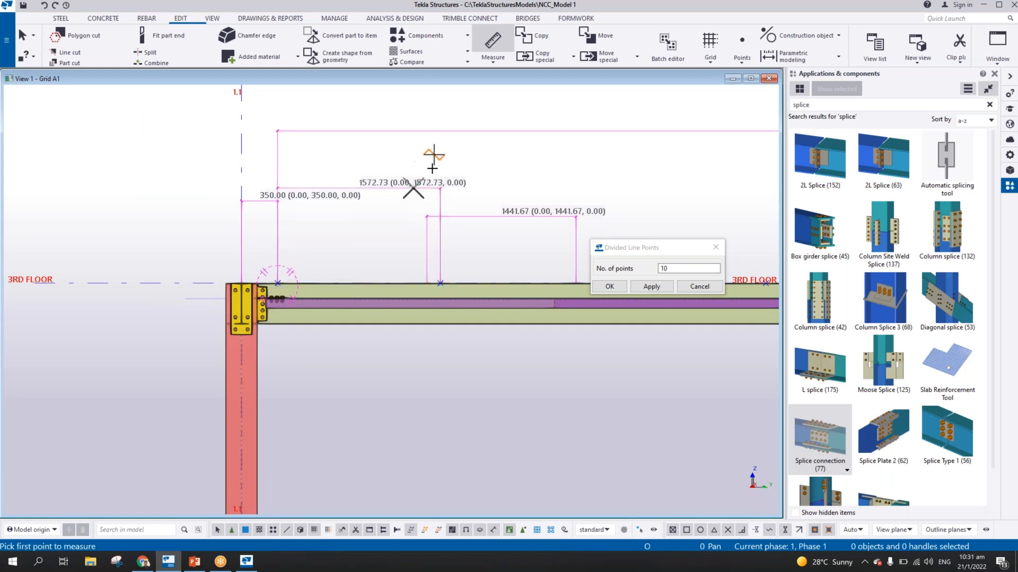
Measure the spacing between the third and fourth points before grid 1.2, and end measuring
{"action": "middle_click_drag", "start_coordinate": [461, 234], "coordinate": [194, 216]}
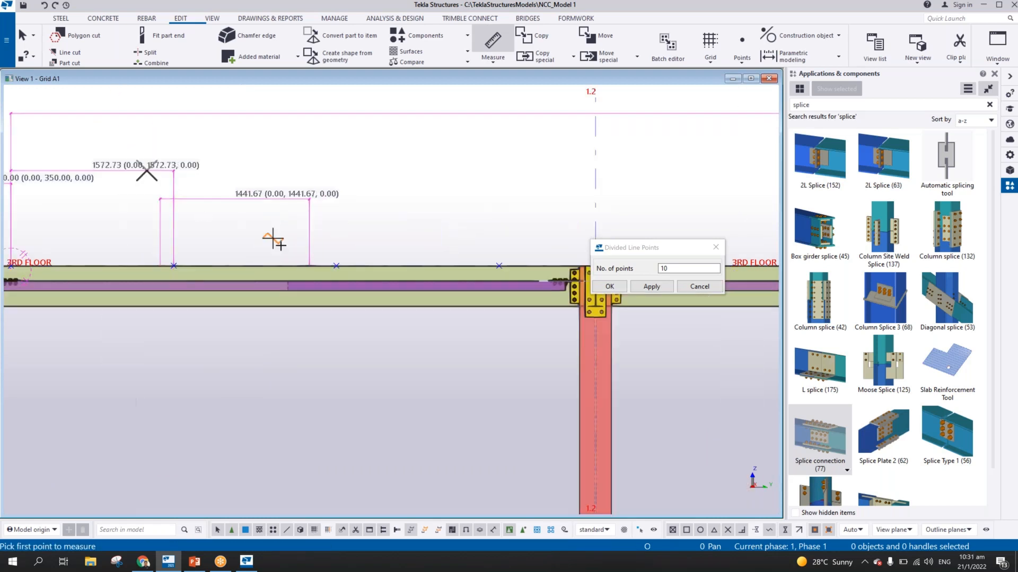
{"action": "left_click", "coordinate": [336, 266]}
{"action": "left_click", "coordinate": [499, 265]}
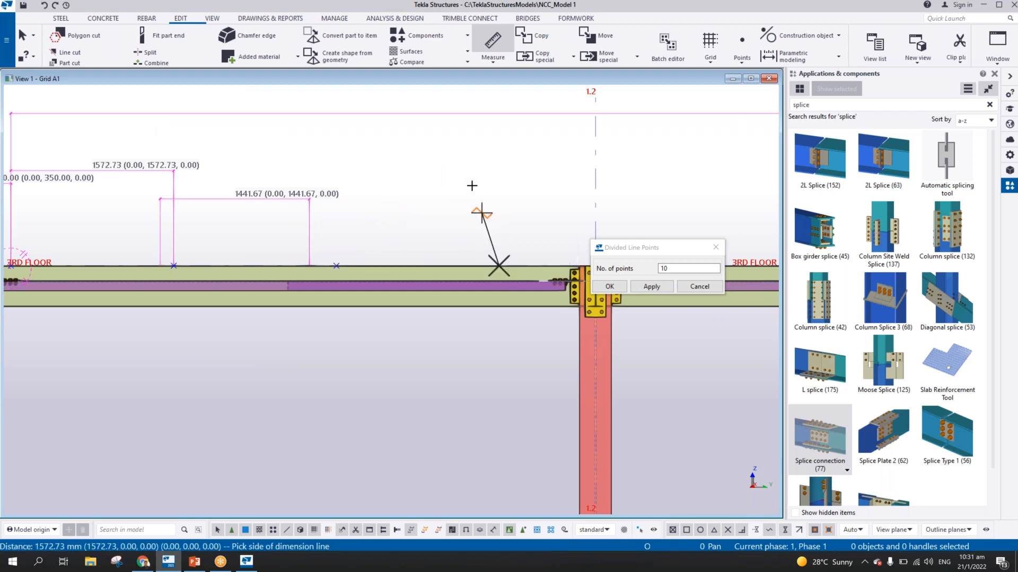
{"action": "left_click", "coordinate": [464, 165]}
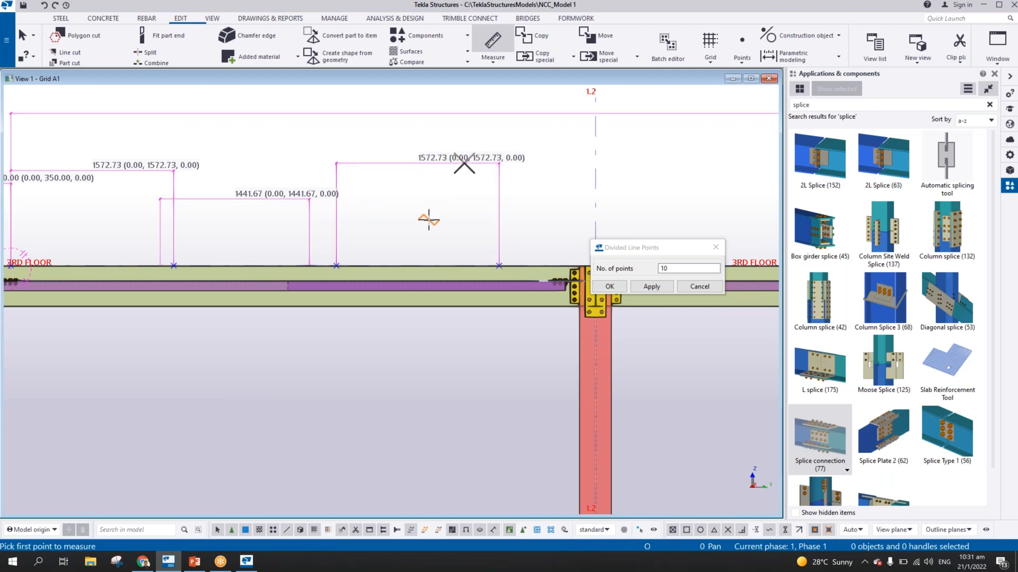
{"action": "right_click", "coordinate": [454, 133]}
{"action": "left_click", "coordinate": [469, 139]}
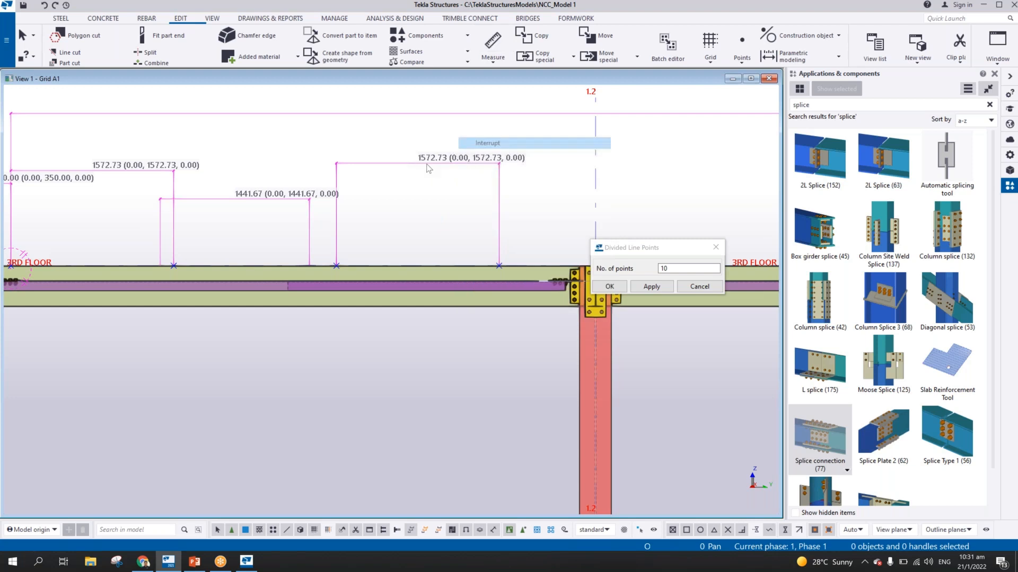
Refresh the Grid A1 view to clear the temporary measurement dimensions
{"action": "scroll", "coordinate": [451, 215], "scroll_direction": "down", "scroll_amount": 2}
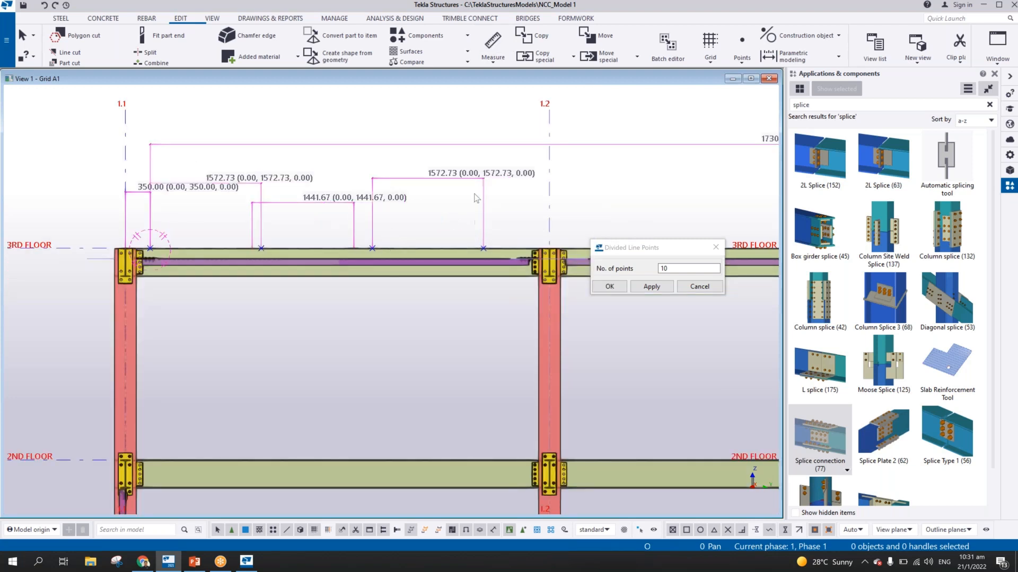
{"action": "scroll", "coordinate": [449, 192], "scroll_direction": "up", "scroll_amount": 2}
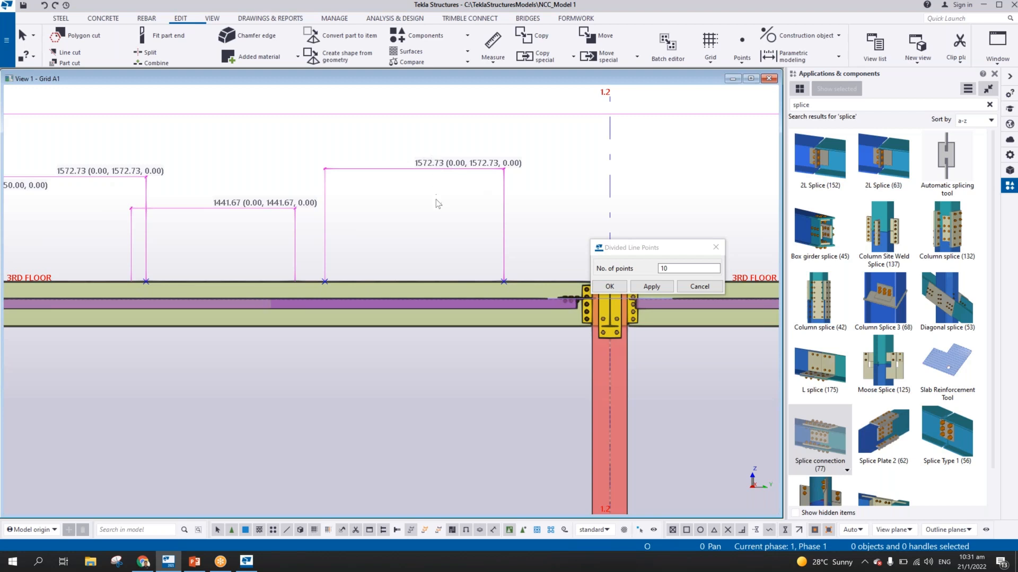
{"action": "scroll", "coordinate": [435, 200], "scroll_direction": "down", "scroll_amount": 3}
{"action": "middle_click_drag", "start_coordinate": [562, 212], "coordinate": [317, 209]}
{"action": "scroll", "coordinate": [319, 213], "scroll_direction": "down", "scroll_amount": 1}
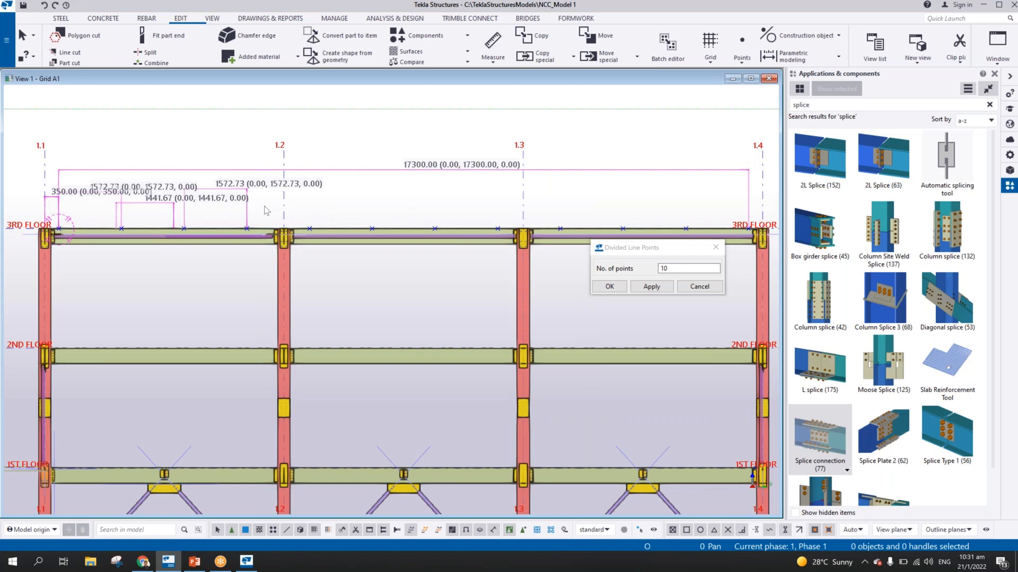
{"action": "middle_click_drag", "start_coordinate": [276, 194], "coordinate": [385, 212]}
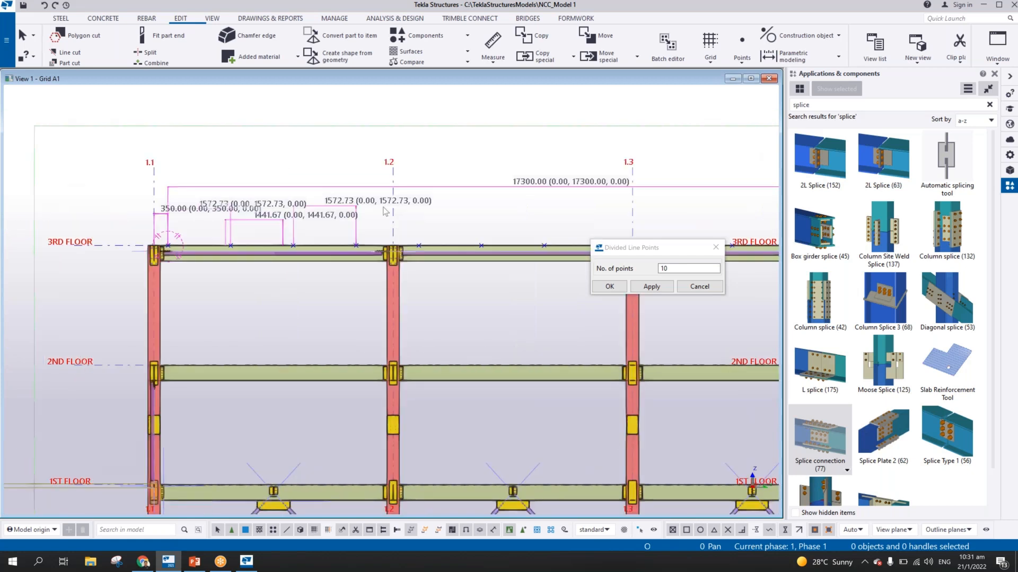
{"action": "scroll", "coordinate": [329, 224], "scroll_direction": "up", "scroll_amount": 2}
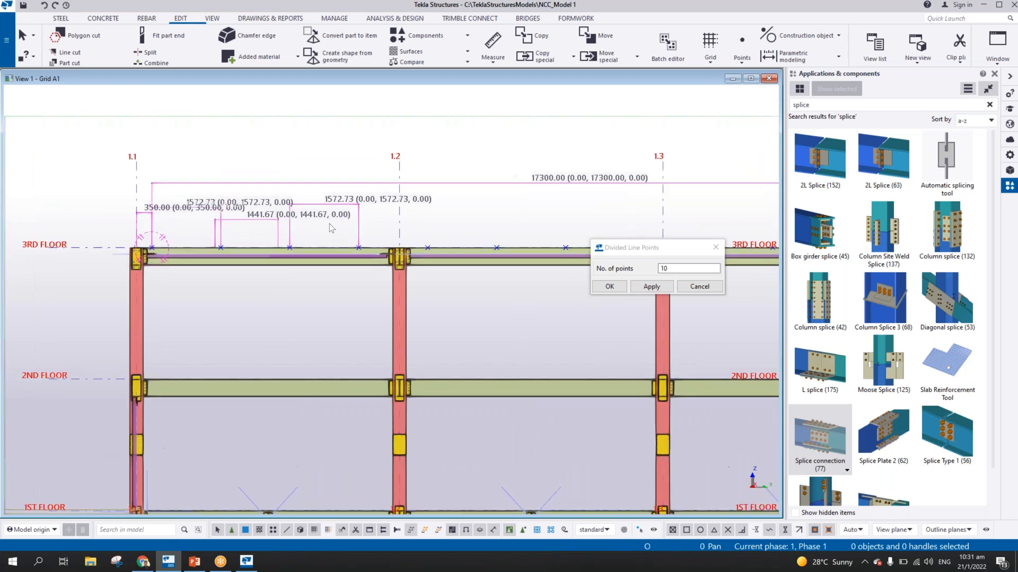
{"action": "right_click", "coordinate": [337, 135]}
{"action": "left_click", "coordinate": [374, 198]}
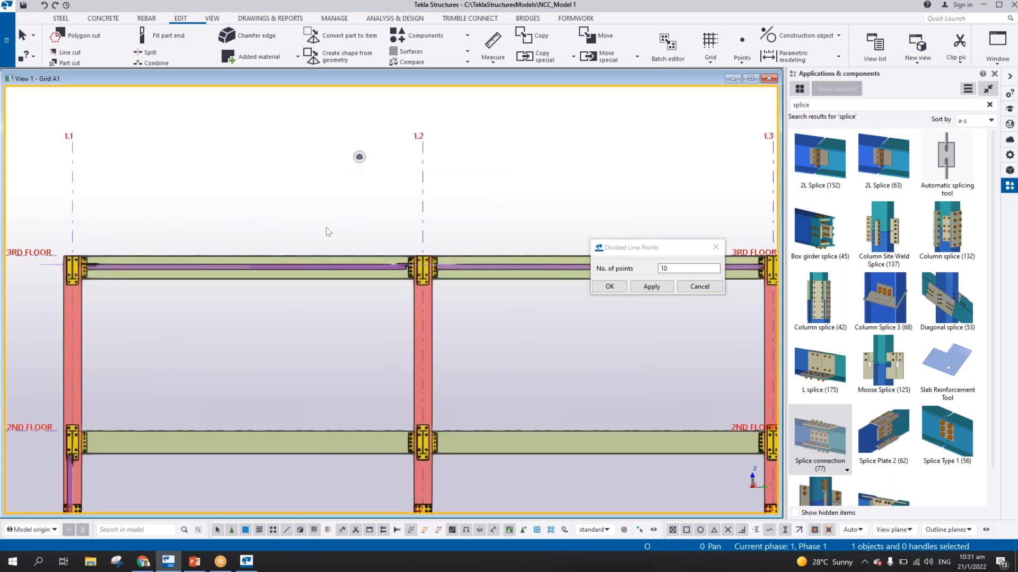
Turn on the in-model visibility of points in the display settings of the Grid A1 view
{"action": "double_click", "coordinate": [319, 217]}
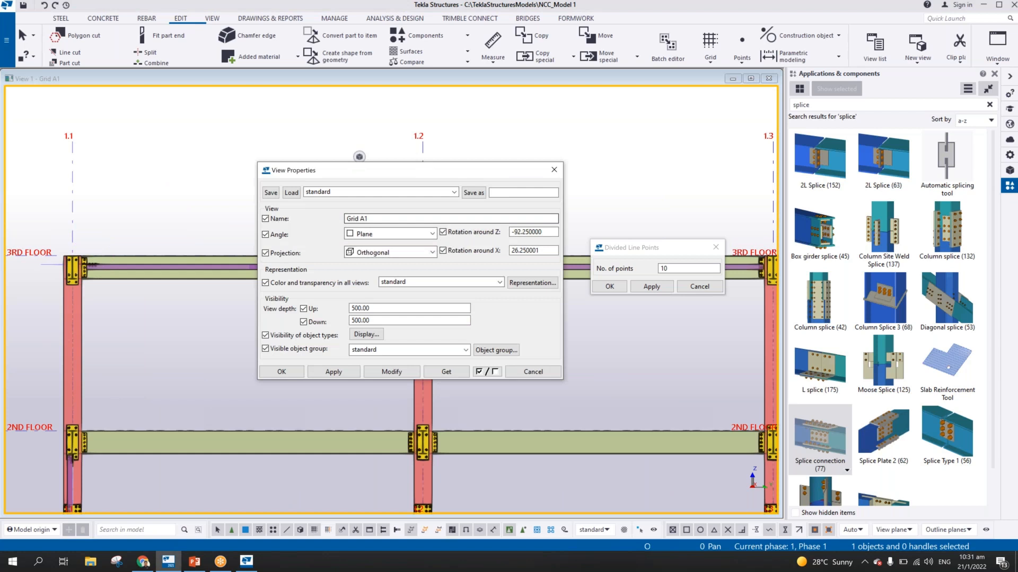
{"action": "left_click", "coordinate": [366, 334]}
{"action": "left_click", "coordinate": [481, 172]}
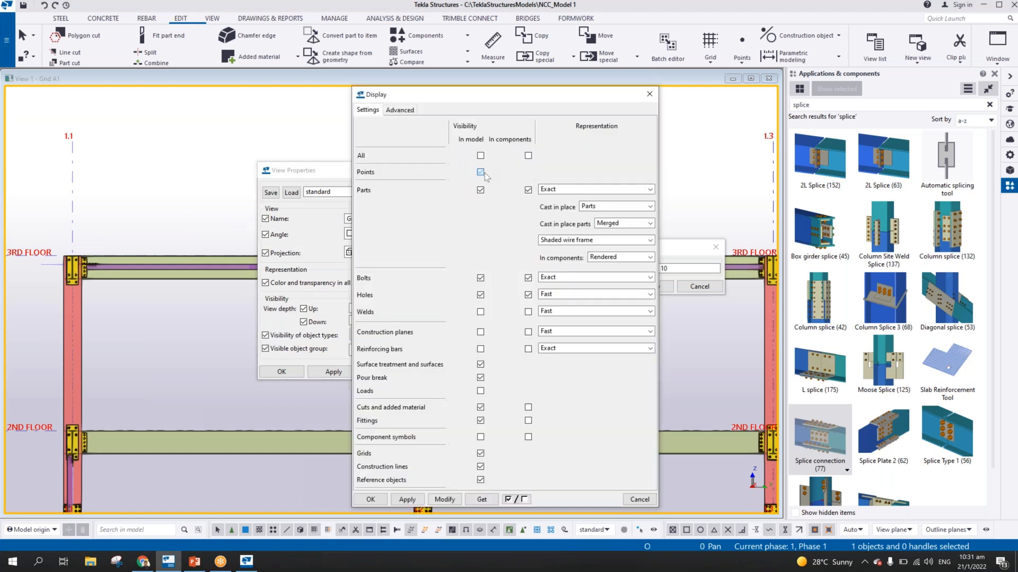
{"action": "left_click", "coordinate": [443, 499]}
{"action": "left_click", "coordinate": [370, 499]}
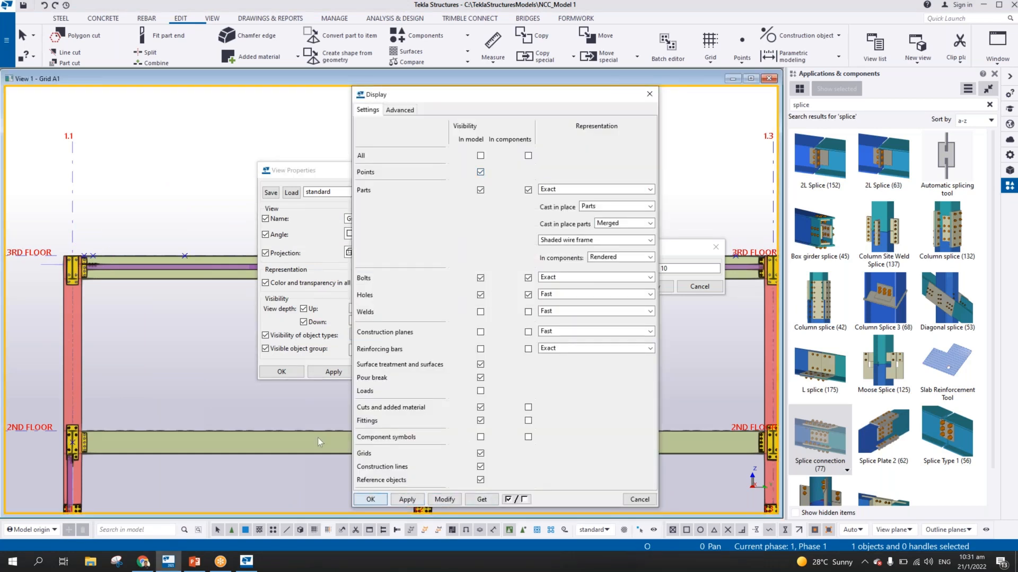
{"action": "scroll", "coordinate": [161, 240], "scroll_direction": "up", "scroll_amount": 3}
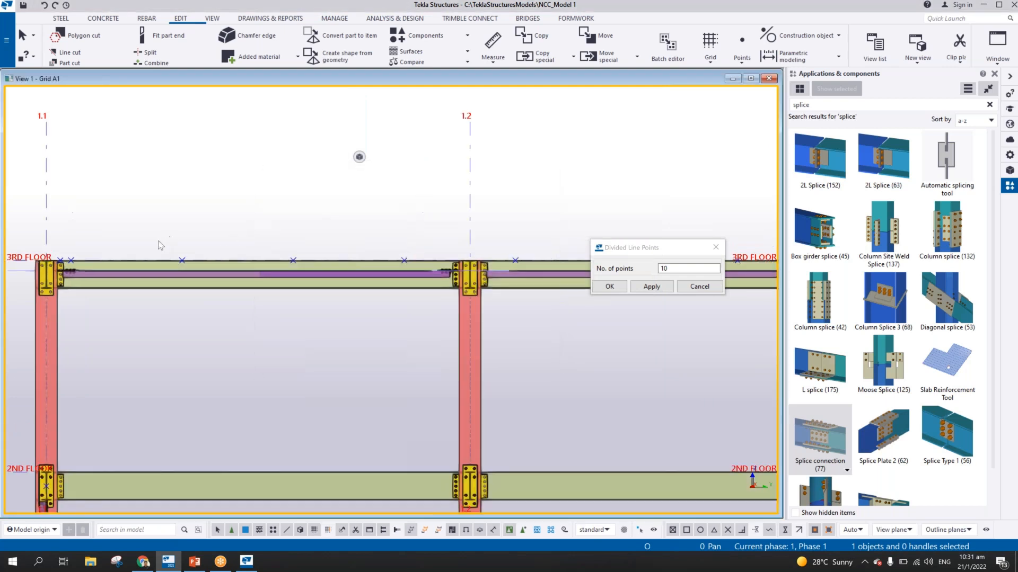
Delete the extra point beside the first division point near grid 1.1 on the 3RD FLOOR beam
{"action": "middle_click_drag", "start_coordinate": [145, 259], "coordinate": [316, 268]}
{"action": "scroll", "coordinate": [236, 271], "scroll_direction": "up", "scroll_amount": 4}
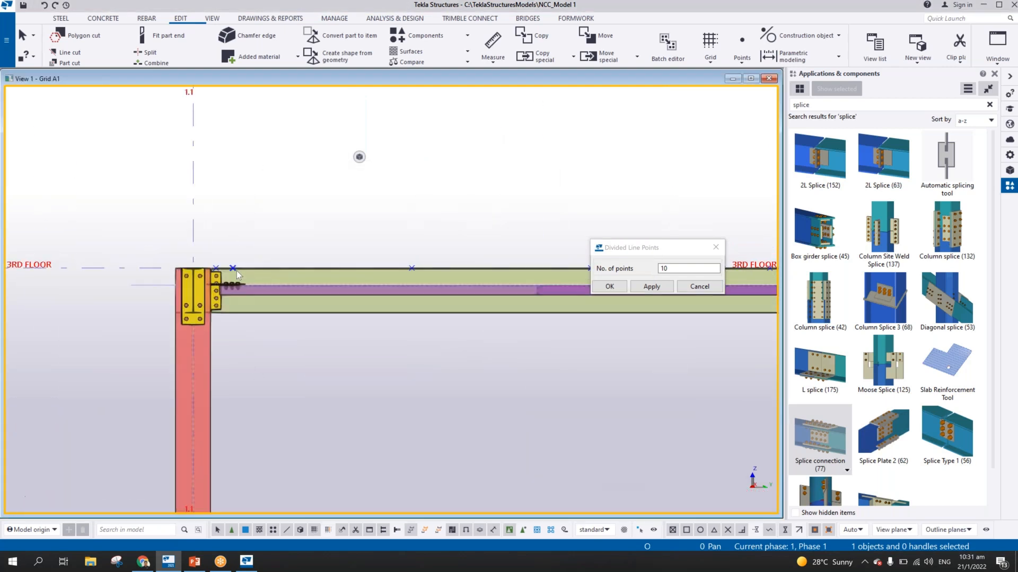
{"action": "scroll", "coordinate": [271, 273], "scroll_direction": "up", "scroll_amount": 2}
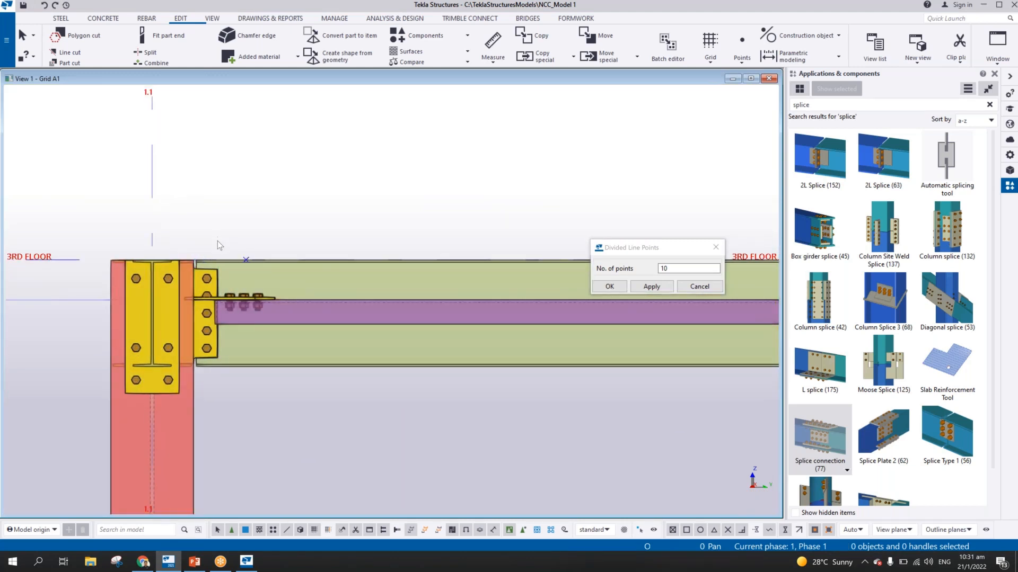
{"action": "scroll", "coordinate": [218, 245], "scroll_direction": "down", "scroll_amount": 4}
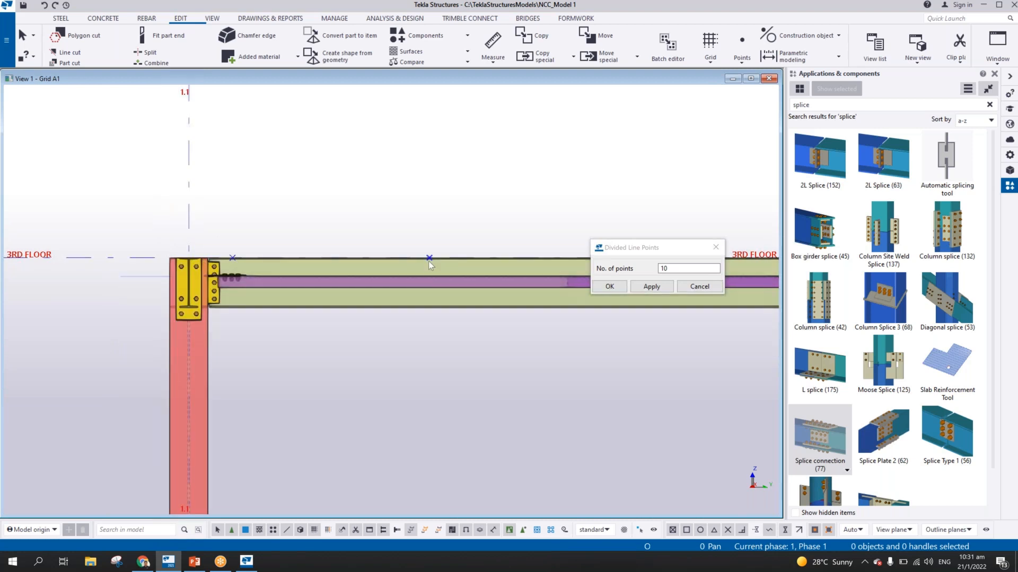
Close the Divided Line Points dialog and check the remaining points along the 3RD FLOOR beam
{"action": "middle_click_drag", "start_coordinate": [538, 258], "coordinate": [418, 269]}
{"action": "scroll", "coordinate": [230, 249], "scroll_direction": "down", "scroll_amount": 2}
{"action": "scroll", "coordinate": [270, 257], "scroll_direction": "down", "scroll_amount": 1}
{"action": "left_click", "coordinate": [716, 248]}
{"action": "scroll", "coordinate": [119, 272], "scroll_direction": "down", "scroll_amount": 2}
{"action": "scroll", "coordinate": [289, 260], "scroll_direction": "up", "scroll_amount": 6}
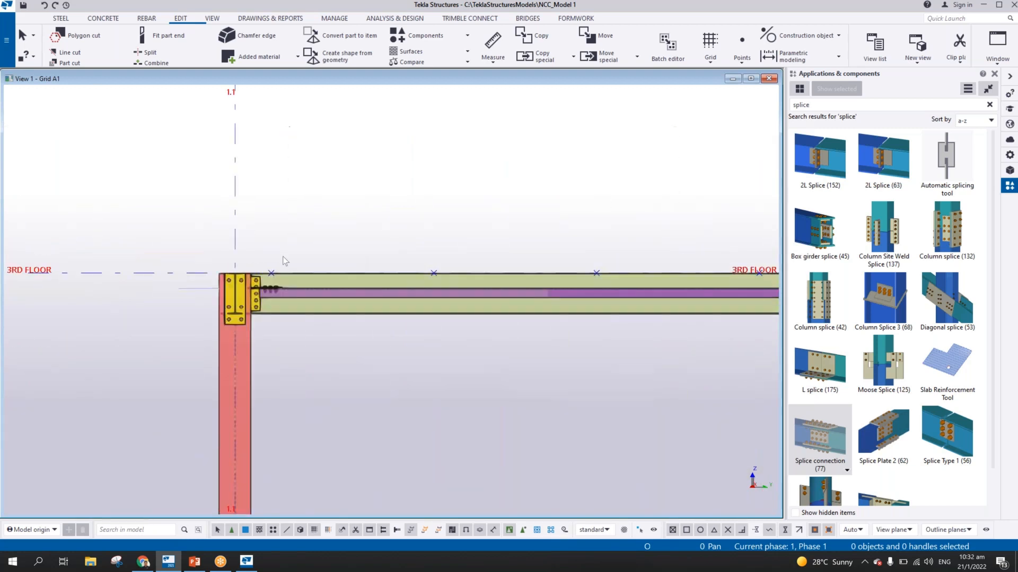
Examine the first division point beside the grid 1.1 column on top of the 3RD FLOOR beam
{"action": "middle_click_drag", "start_coordinate": [285, 261], "coordinate": [526, 277]}
{"action": "scroll", "coordinate": [526, 277], "scroll_direction": "down", "scroll_amount": 2}
{"action": "scroll", "coordinate": [526, 276], "scroll_direction": "up", "scroll_amount": 5}
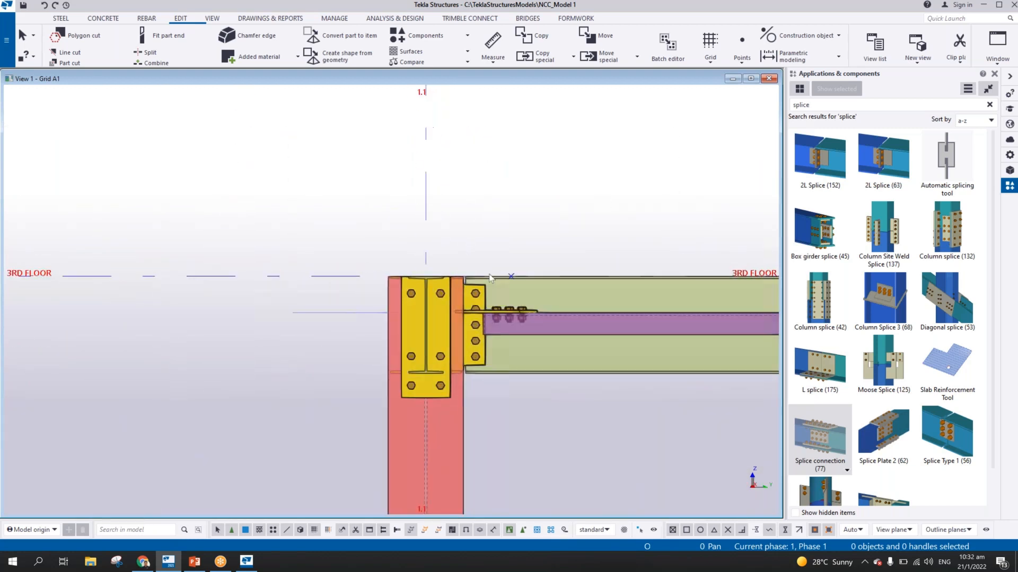
{"action": "scroll", "coordinate": [490, 277], "scroll_direction": "up", "scroll_amount": 2}
{"action": "scroll", "coordinate": [491, 276], "scroll_direction": "down", "scroll_amount": 2}
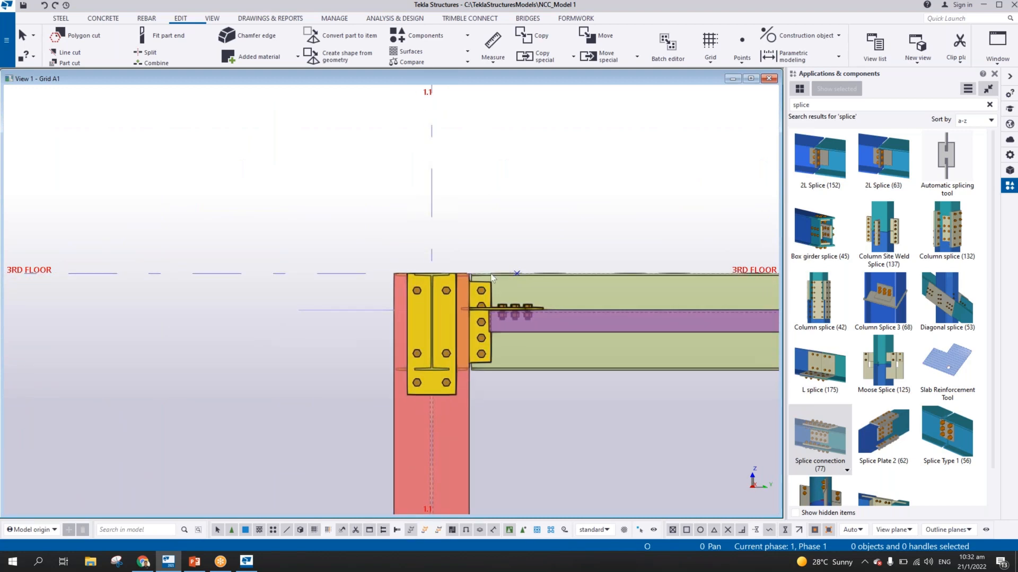
{"action": "middle_click_drag", "start_coordinate": [514, 265], "coordinate": [331, 347]}
{"action": "scroll", "coordinate": [292, 339], "scroll_direction": "down", "scroll_amount": 2}
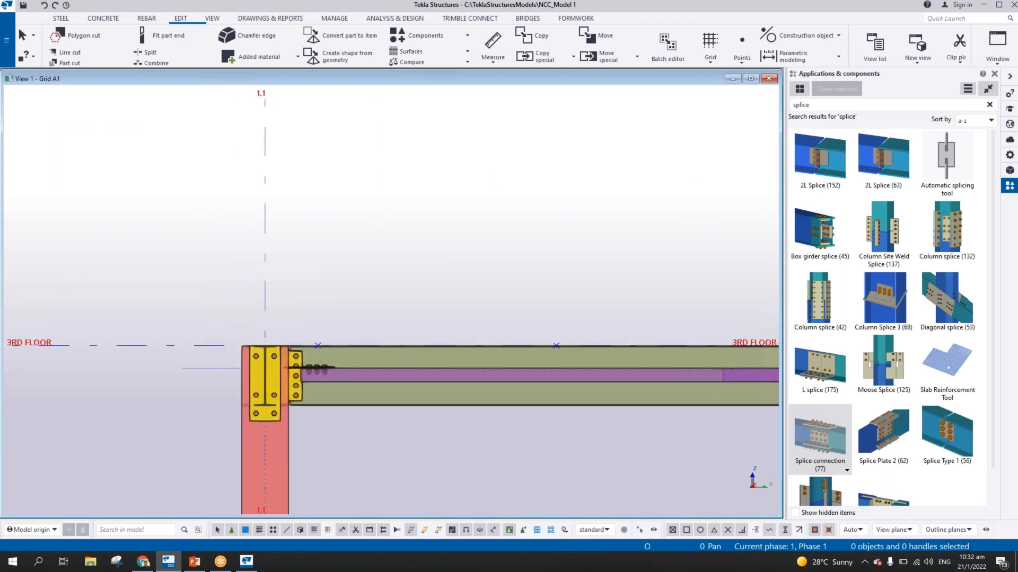
{"action": "scroll", "coordinate": [318, 334], "scroll_direction": "up", "scroll_amount": 2}
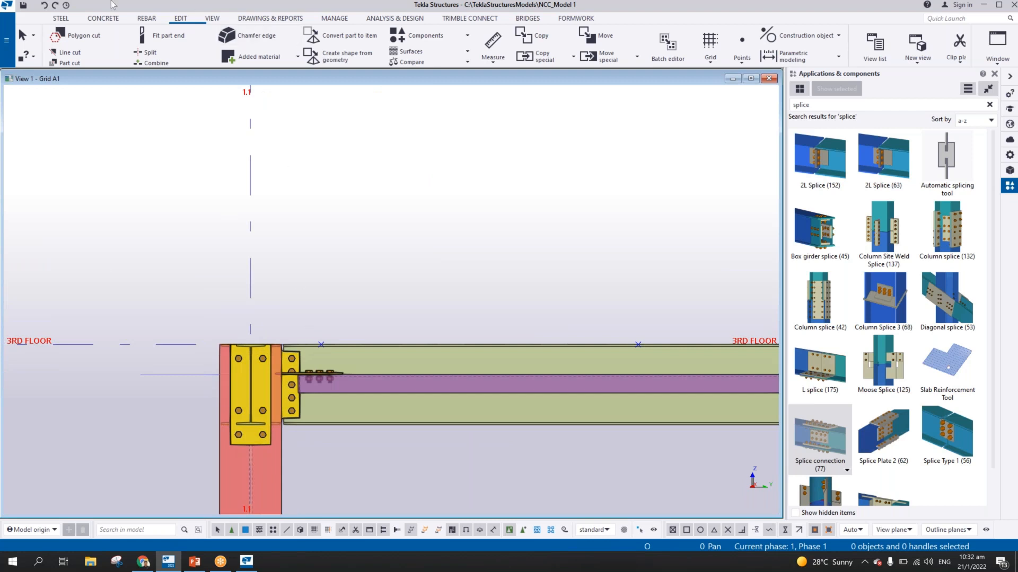
Start a steel beam with the name STANCHION and the profile PD42*3
{"action": "left_click", "coordinate": [59, 18]}
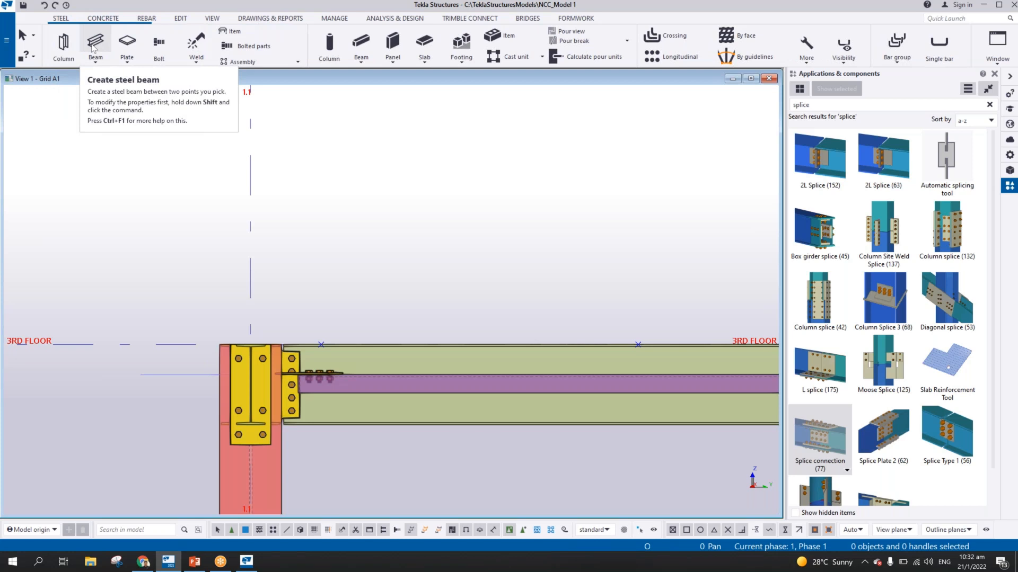
{"action": "left_click", "coordinate": [92, 47]}
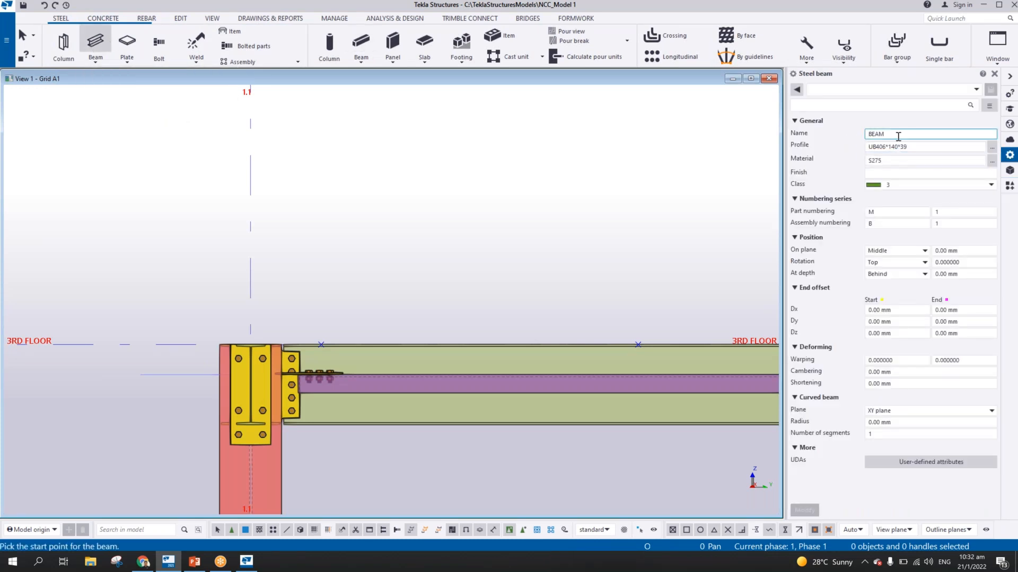
{"action": "type", "text": "STAN"}
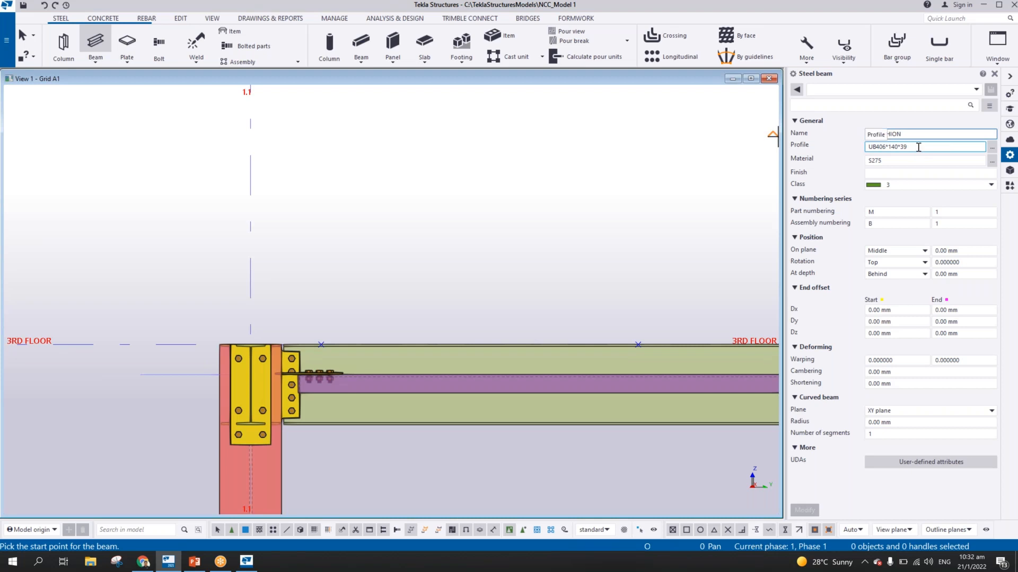
{"action": "key", "text": "Tab"}
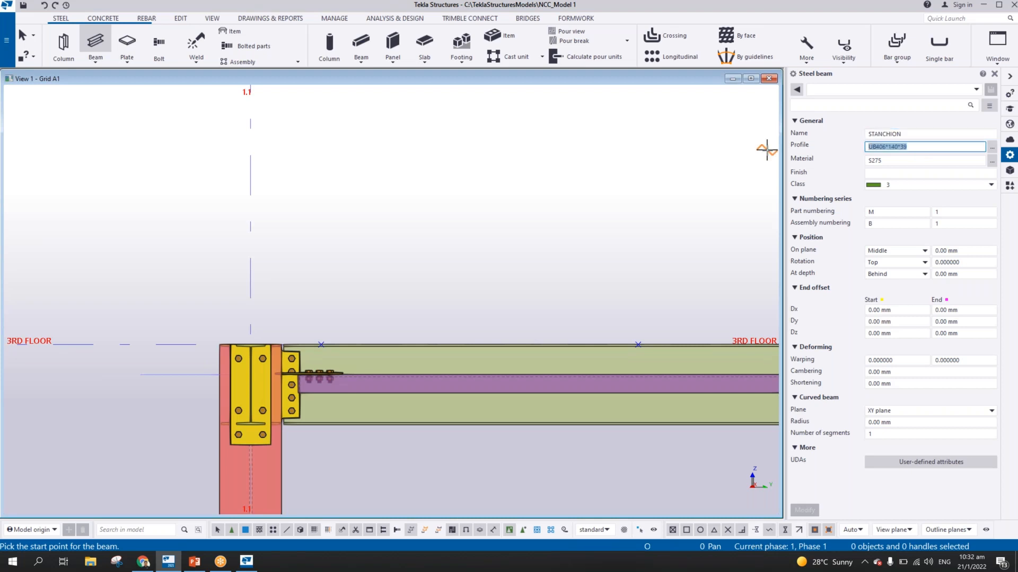
{"action": "type", "text": "PD42"}
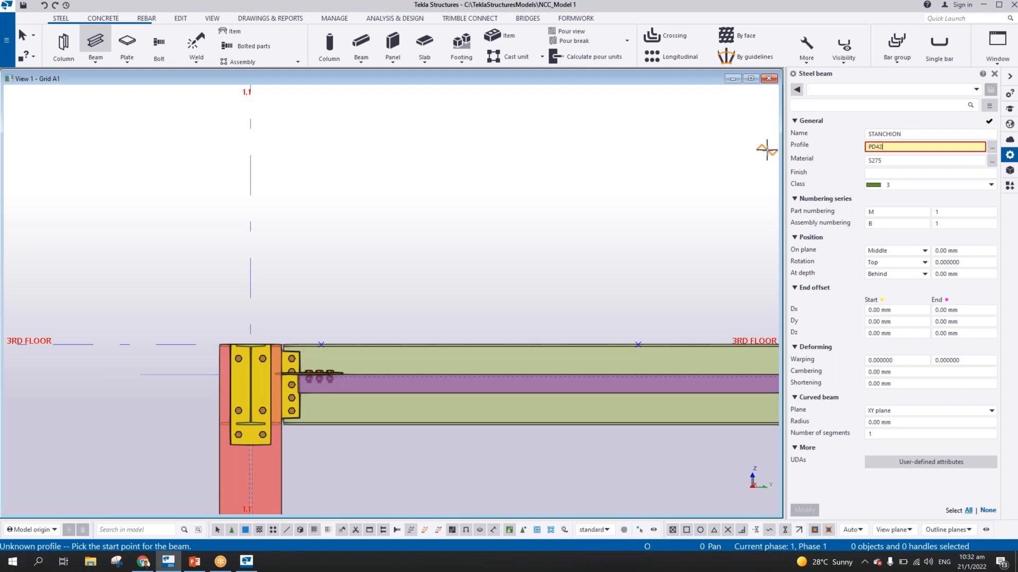
{"action": "type", "text": "*5"}
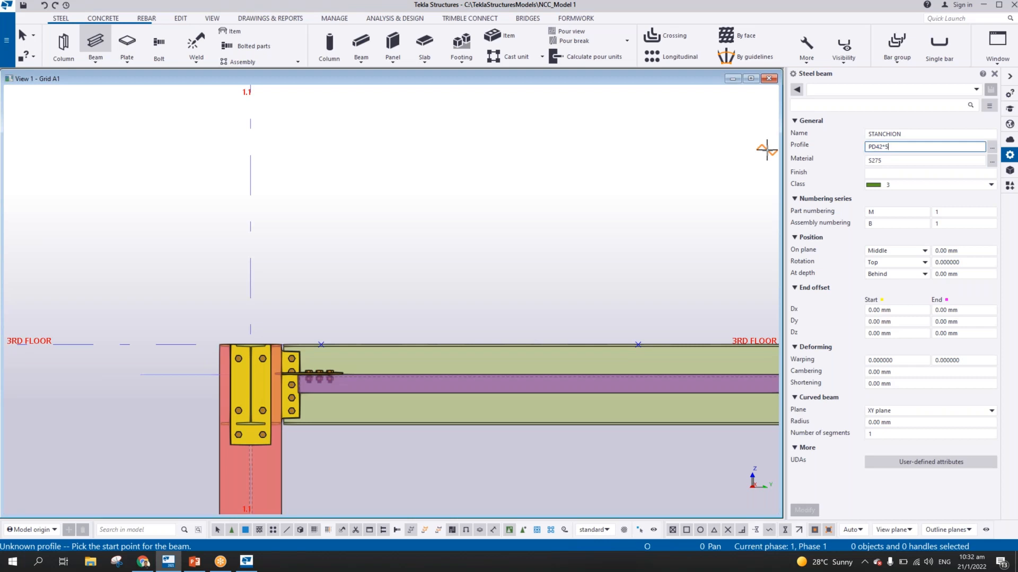
{"action": "key", "text": "BackSpace"}
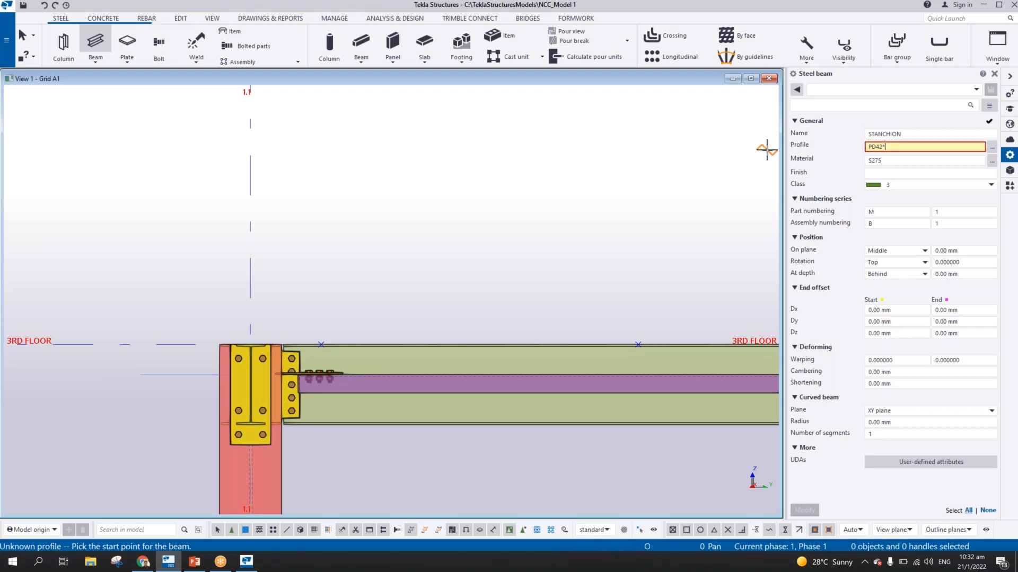
{"action": "type", "text": "3"}
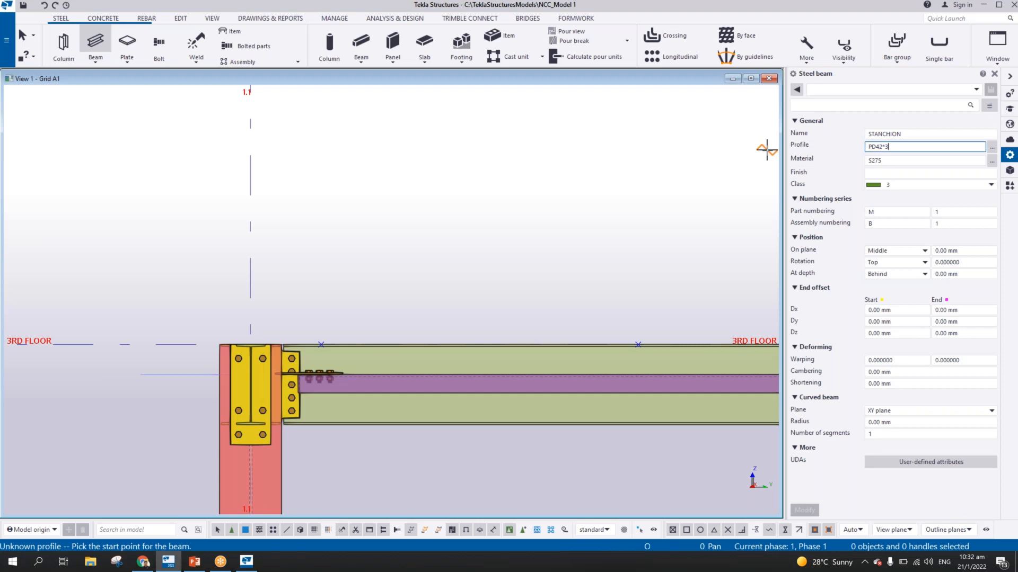
Set the stanchion's class to 13 and its depth position to Middle
{"action": "left_click", "coordinate": [991, 184]}
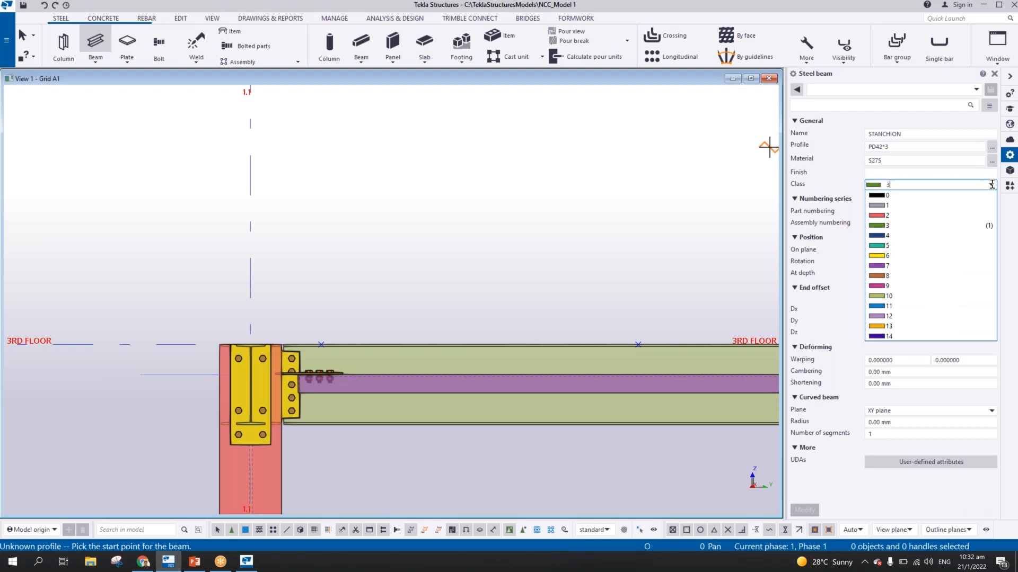
{"action": "left_click", "coordinate": [884, 327]}
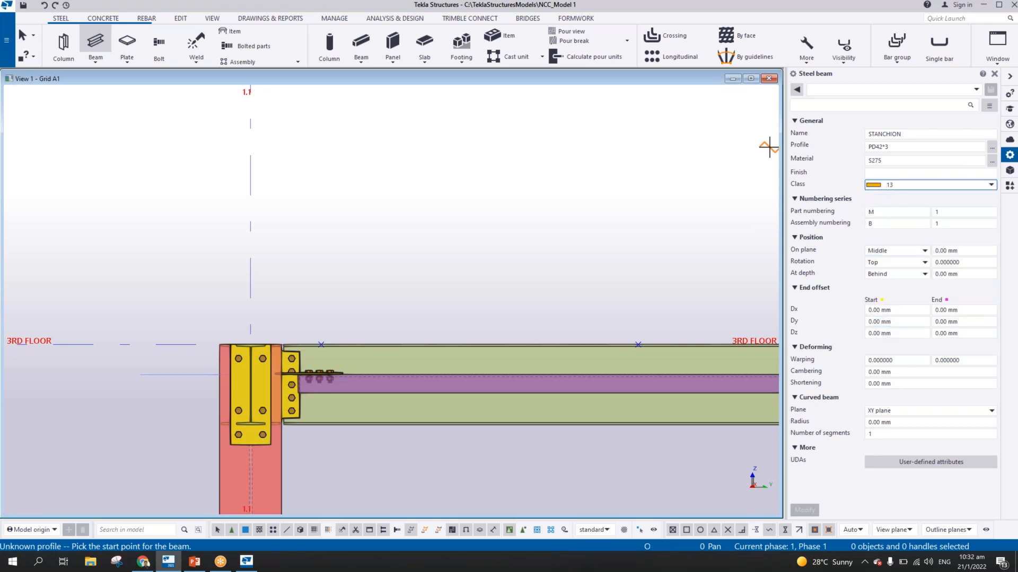
{"action": "left_click", "coordinate": [892, 272]}
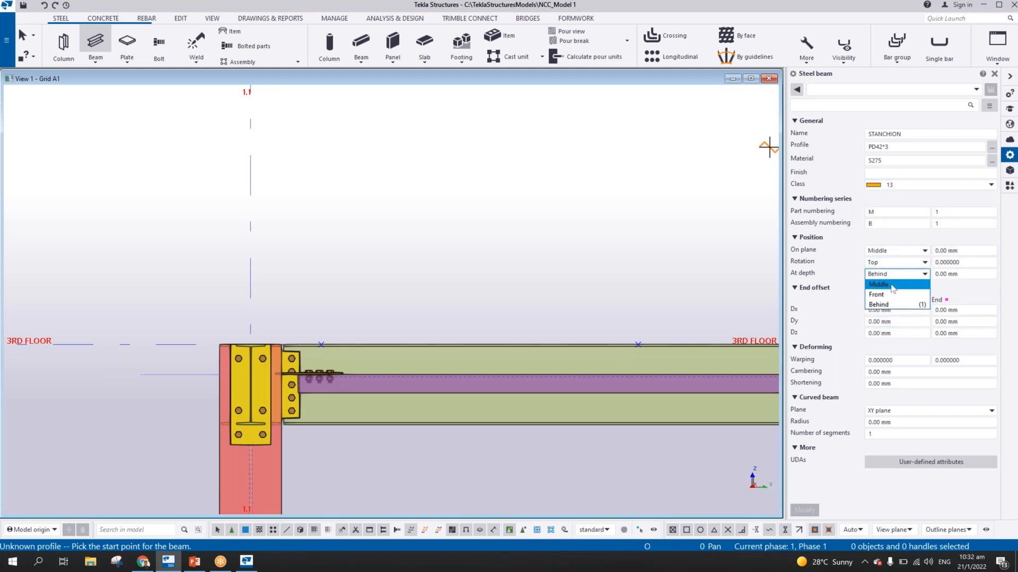
{"action": "left_click", "coordinate": [882, 282]}
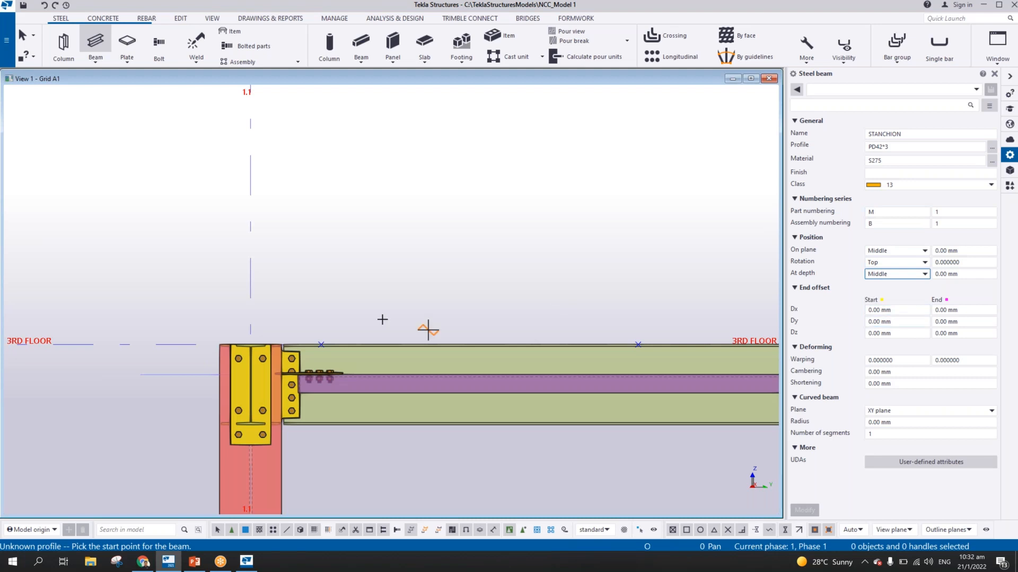
Create a vertical 1100 mm stanchion upward from the first division point near grid 1.1, and end beam creation
{"action": "middle_click_drag", "start_coordinate": [313, 302], "coordinate": [364, 308]}
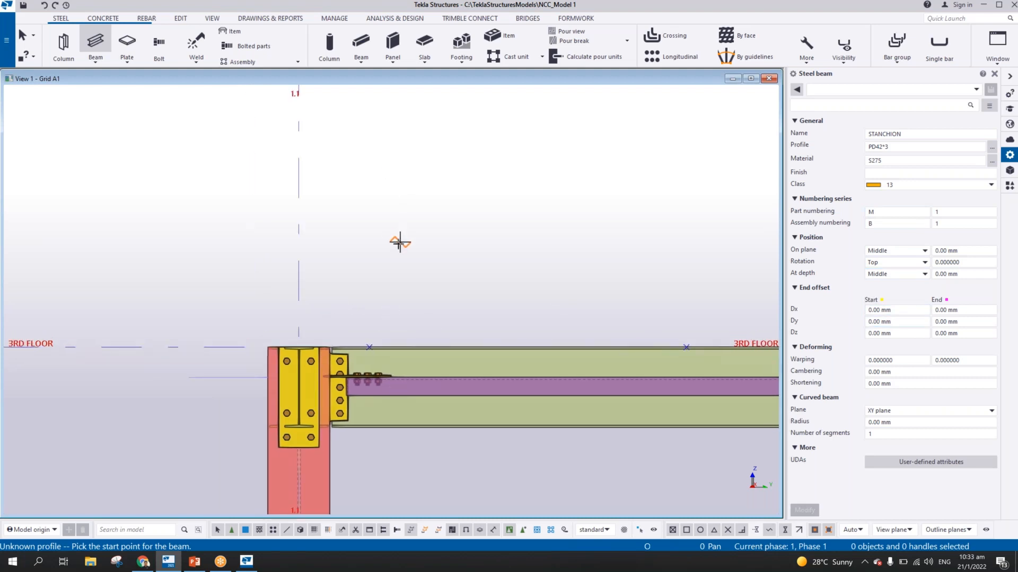
{"action": "left_click", "coordinate": [369, 347]}
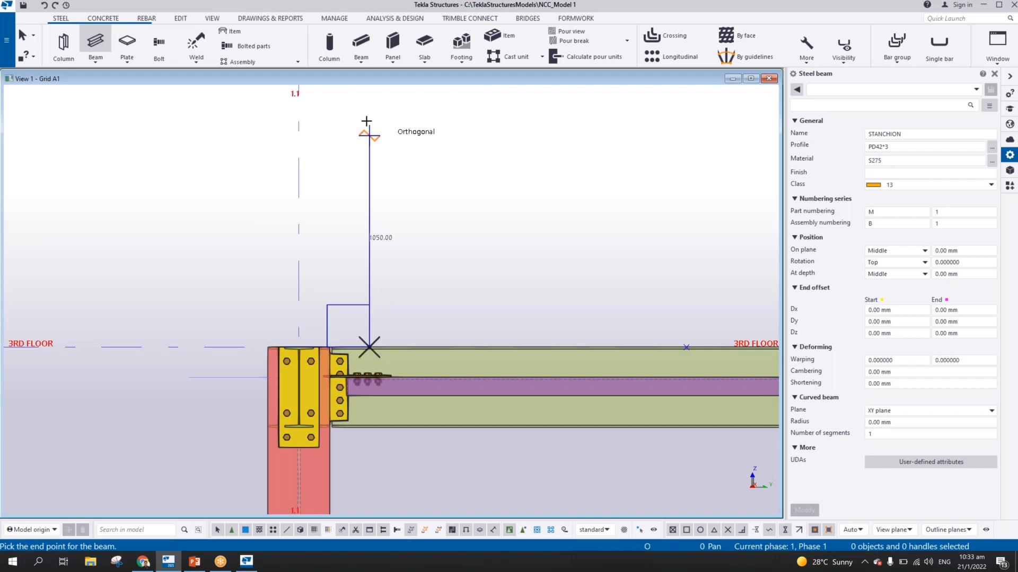
{"action": "middle_click_drag", "start_coordinate": [366, 243], "coordinate": [366, 295]}
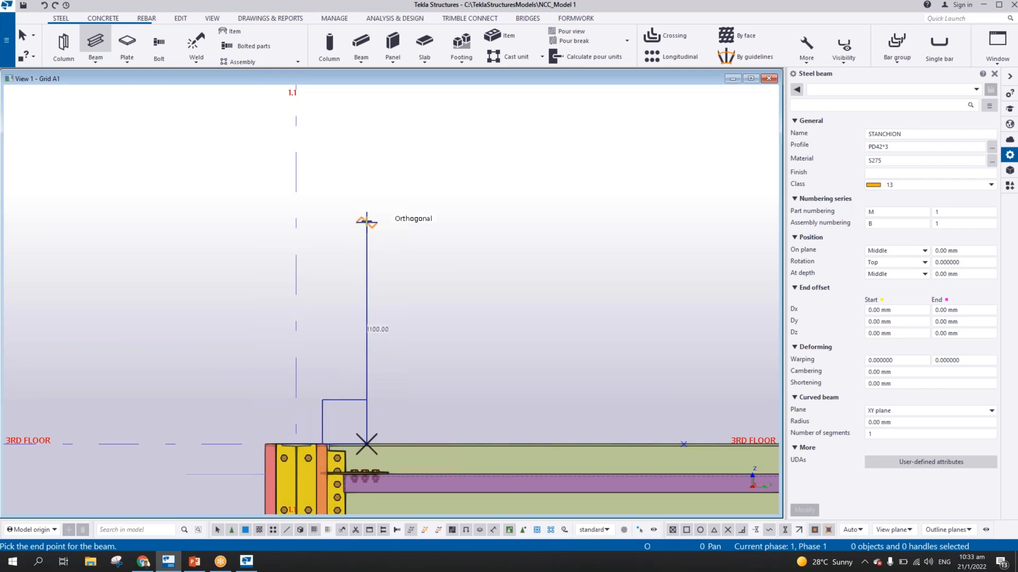
{"action": "left_click", "coordinate": [366, 220]}
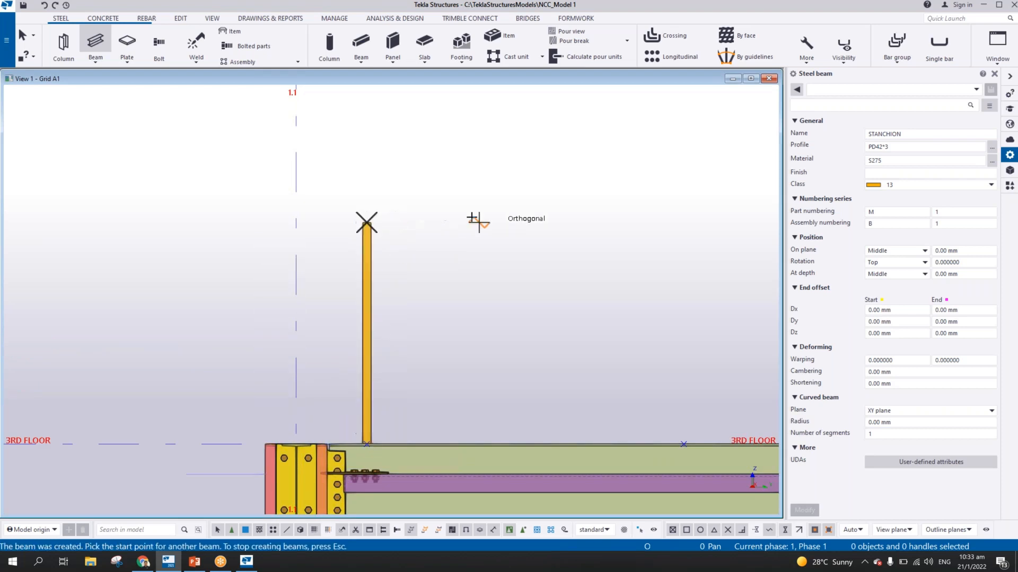
{"action": "right_click", "coordinate": [461, 212]}
{"action": "left_click", "coordinate": [488, 218]}
Copy the stanchion from its base point to the second division point on the 3RD FLOOR beam, and end copying
{"action": "middle_click_drag", "start_coordinate": [383, 297], "coordinate": [567, 424], "text": "ctrl"}
{"action": "scroll", "coordinate": [370, 431], "scroll_direction": "up", "scroll_amount": 3}
{"action": "middle_click_drag", "start_coordinate": [370, 430], "coordinate": [159, 276], "text": "ctrl"}
{"action": "middle_click_drag", "start_coordinate": [159, 275], "coordinate": [370, 314]}
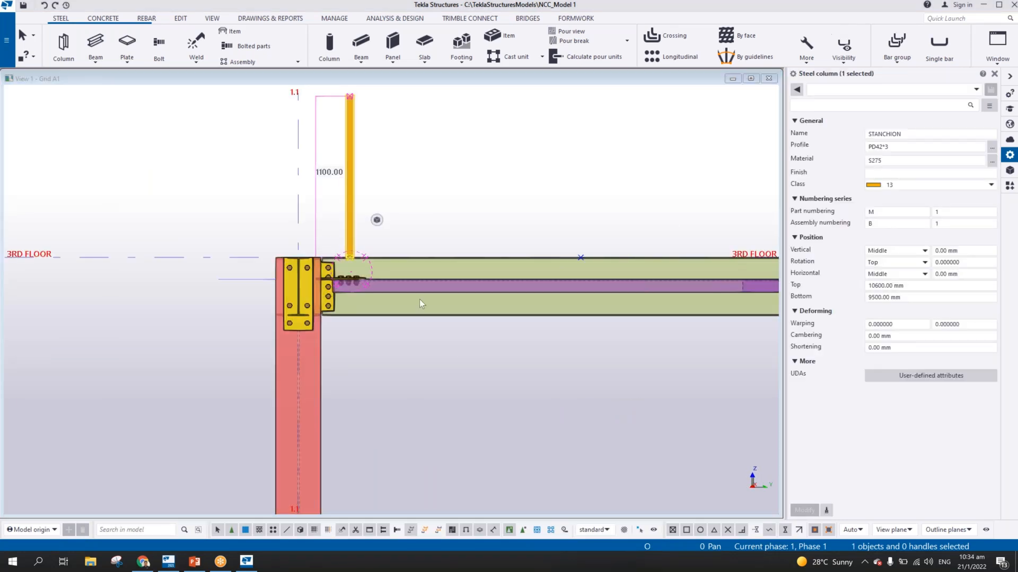
{"action": "right_click", "coordinate": [365, 169]}
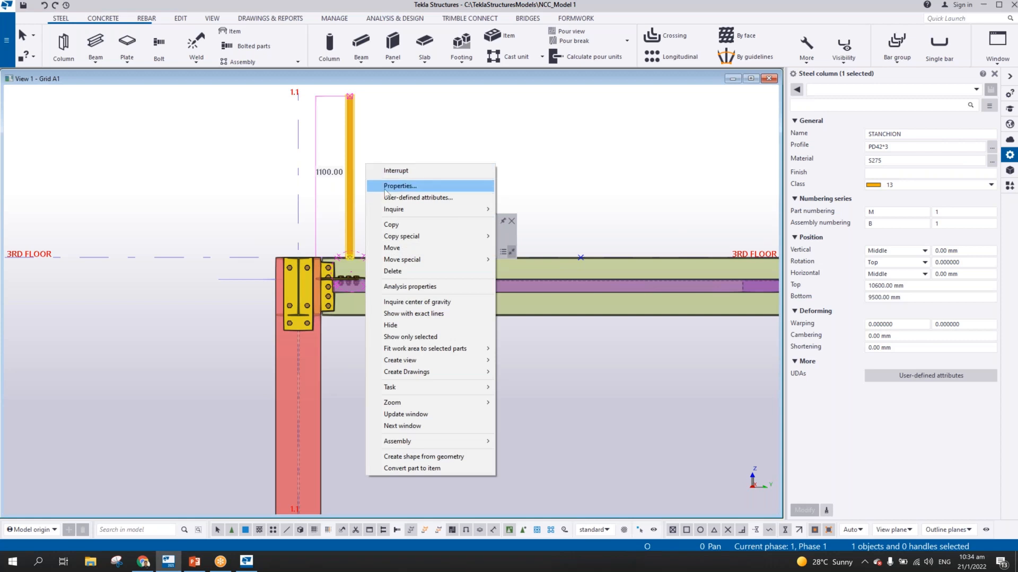
{"action": "left_click", "coordinate": [405, 227]}
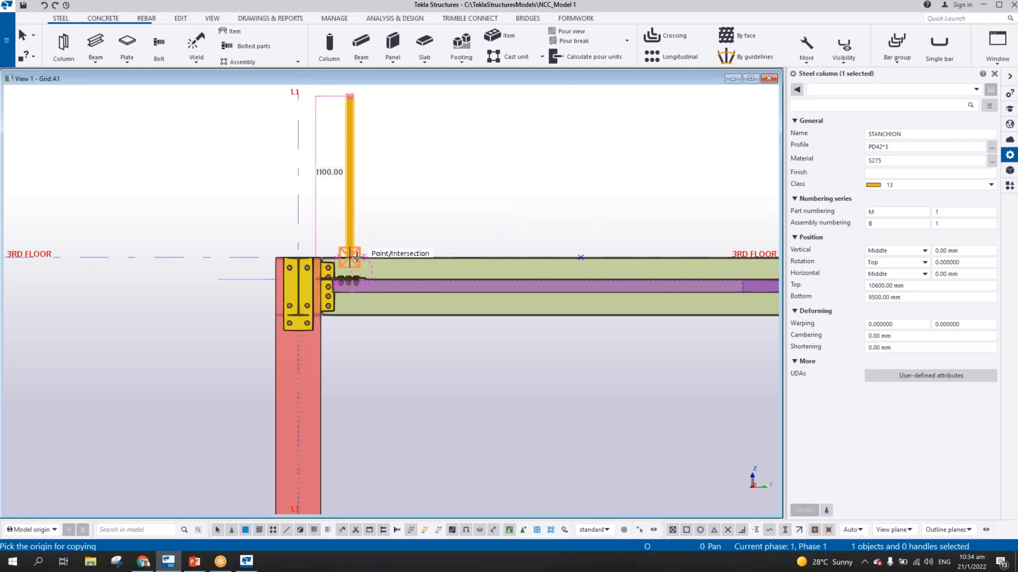
{"action": "left_click", "coordinate": [349, 258]}
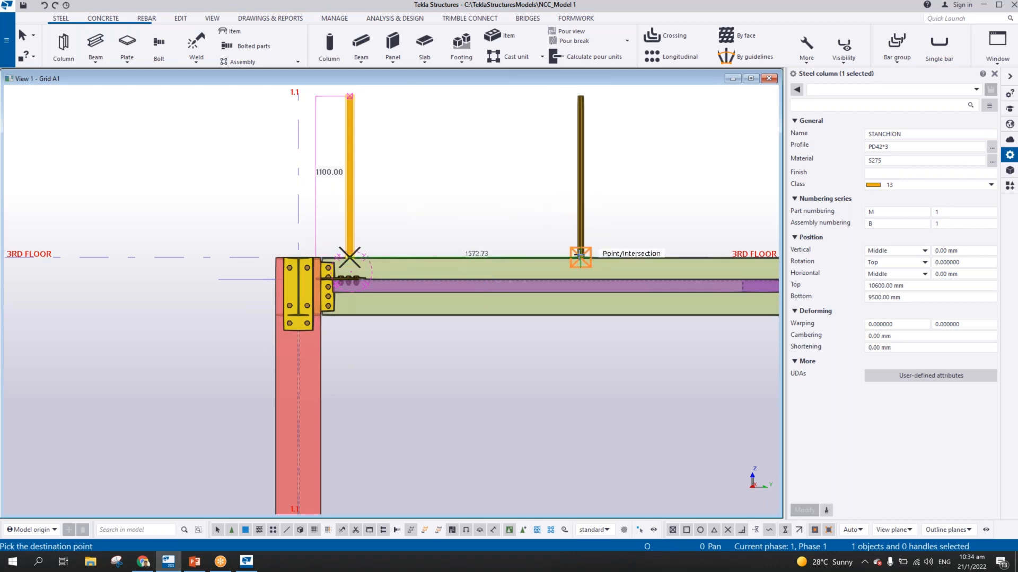
{"action": "left_click", "coordinate": [580, 257]}
{"action": "right_click", "coordinate": [466, 215]}
{"action": "left_click", "coordinate": [489, 221]}
Try to connect the first stanchion's base to the 3RD FLOOR beam with End plate (144), using the beam as main part
{"action": "scroll", "coordinate": [422, 242], "scroll_direction": "up", "scroll_amount": 1}
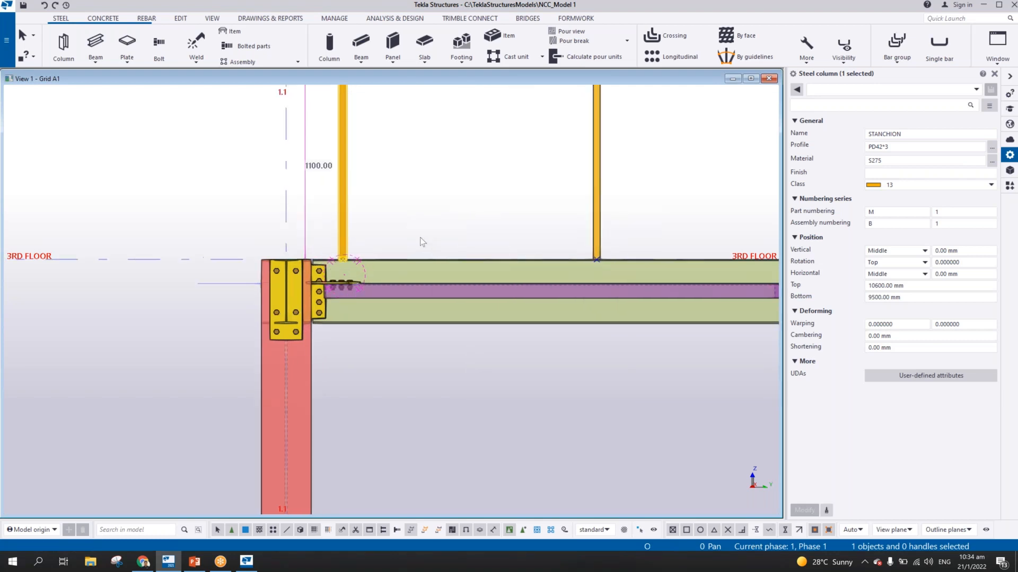
{"action": "scroll", "coordinate": [282, 268], "scroll_direction": "up", "scroll_amount": 4}
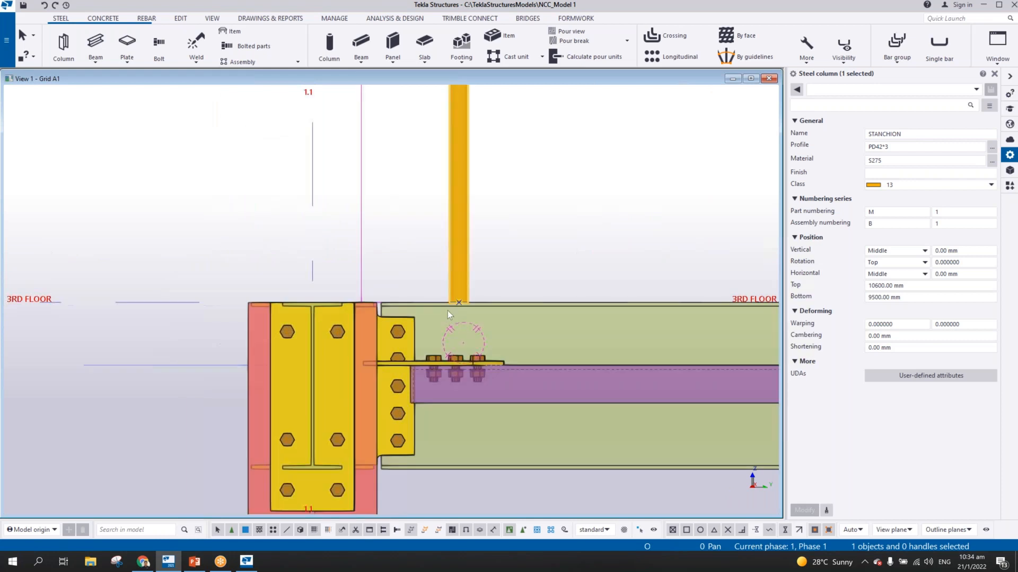
{"action": "scroll", "coordinate": [448, 311], "scroll_direction": "up", "scroll_amount": 2}
{"action": "middle_click_drag", "start_coordinate": [449, 313], "coordinate": [479, 346], "text": "ctrl"}
{"action": "scroll", "coordinate": [478, 325], "scroll_direction": "up", "scroll_amount": 3}
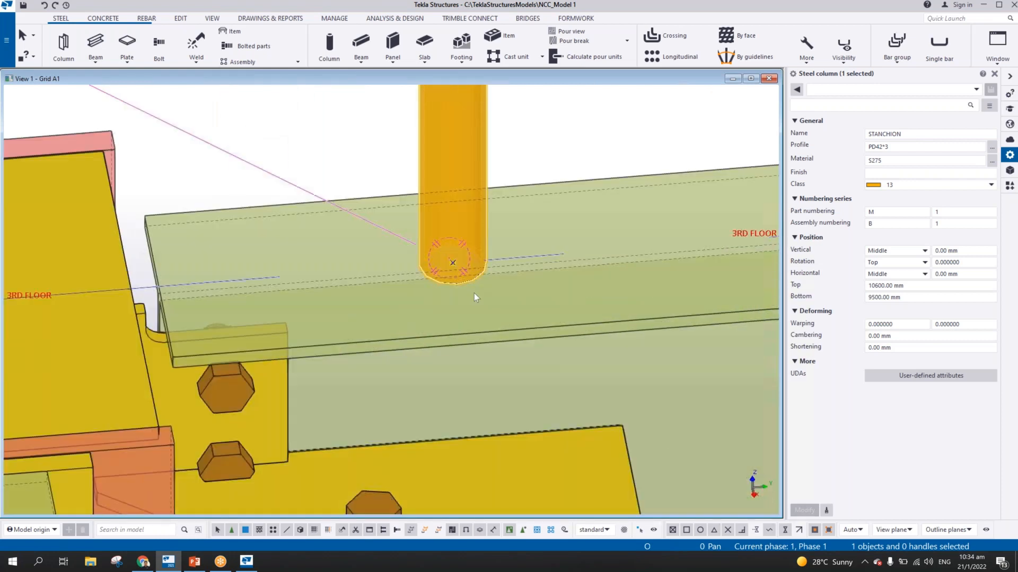
{"action": "scroll", "coordinate": [475, 280], "scroll_direction": "down", "scroll_amount": 3}
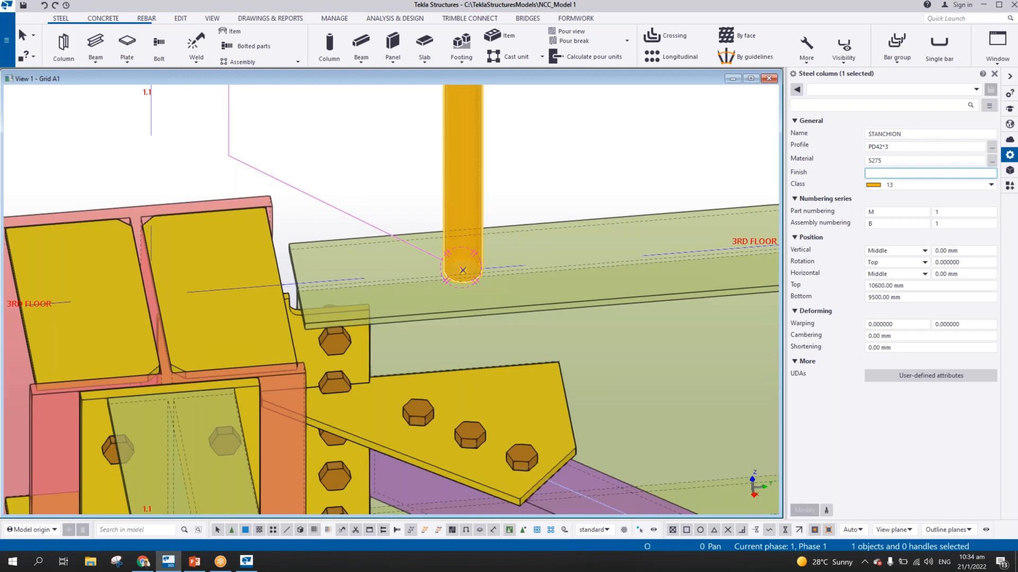
{"action": "left_click", "coordinate": [1010, 187]}
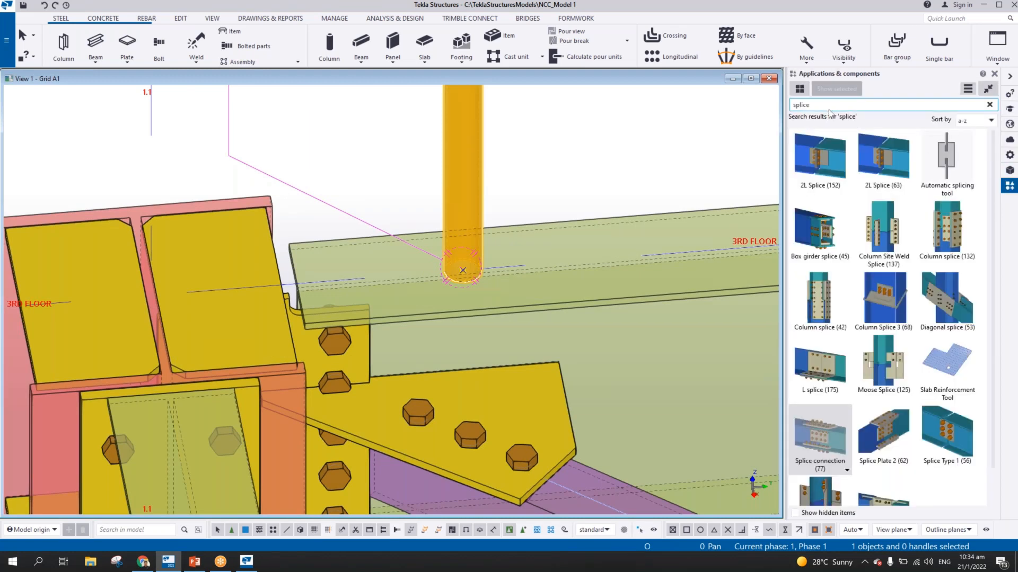
{"action": "type", "text": "144"}
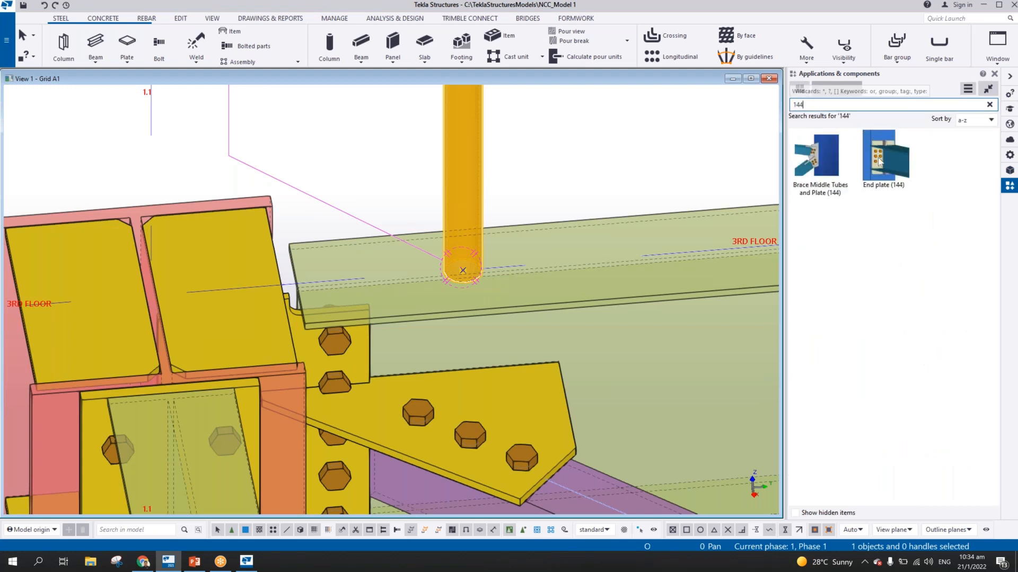
{"action": "left_click", "coordinate": [876, 142]}
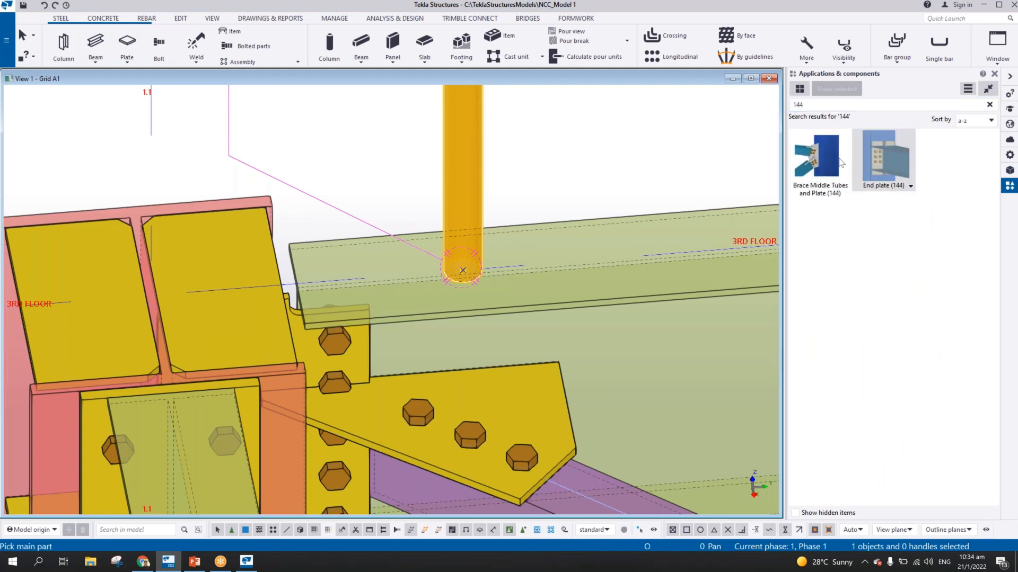
{"action": "left_click", "coordinate": [517, 221]}
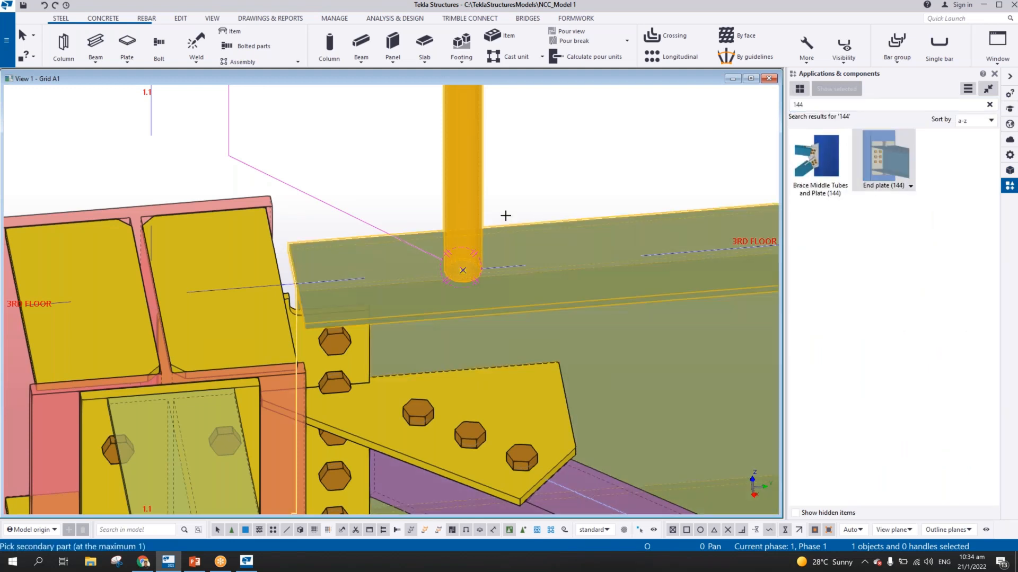
{"action": "left_click", "coordinate": [483, 199]}
{"action": "right_click", "coordinate": [559, 159]}
{"action": "left_click", "coordinate": [586, 168]}
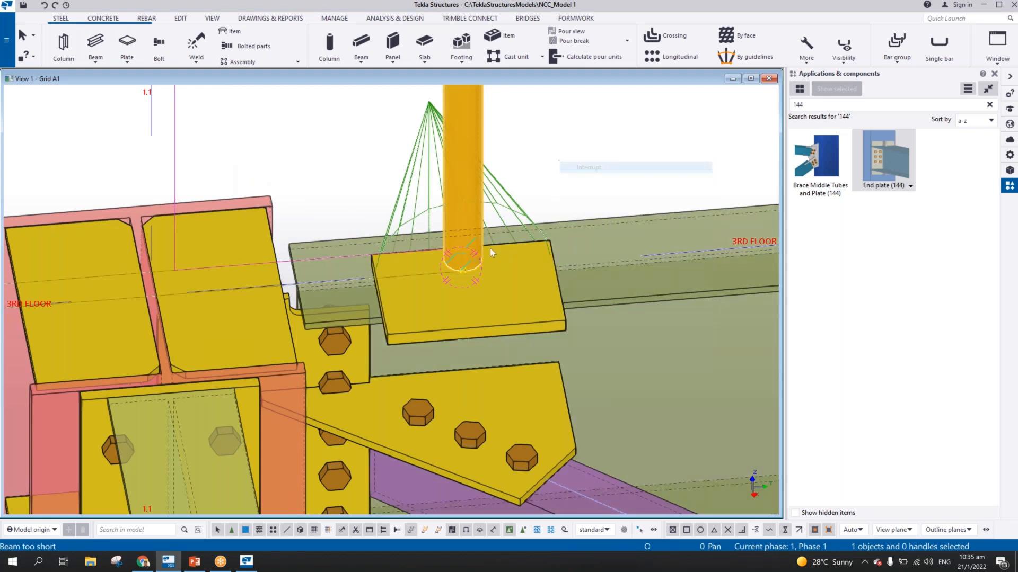
Check the End plate (144) properties at the stanchion base, close them without changes and delete the connection
{"action": "scroll", "coordinate": [490, 248], "scroll_direction": "up", "scroll_amount": 2}
{"action": "mouse_move", "coordinate": [490, 248]}
{"action": "middle_mouse_down", "text": "ctrl"}
{"action": "mouse_move", "coordinate": [557, 193]}
{"action": "mouse_move", "coordinate": [470, 249]}
{"action": "middle_mouse_up", "text": "ctrl"}
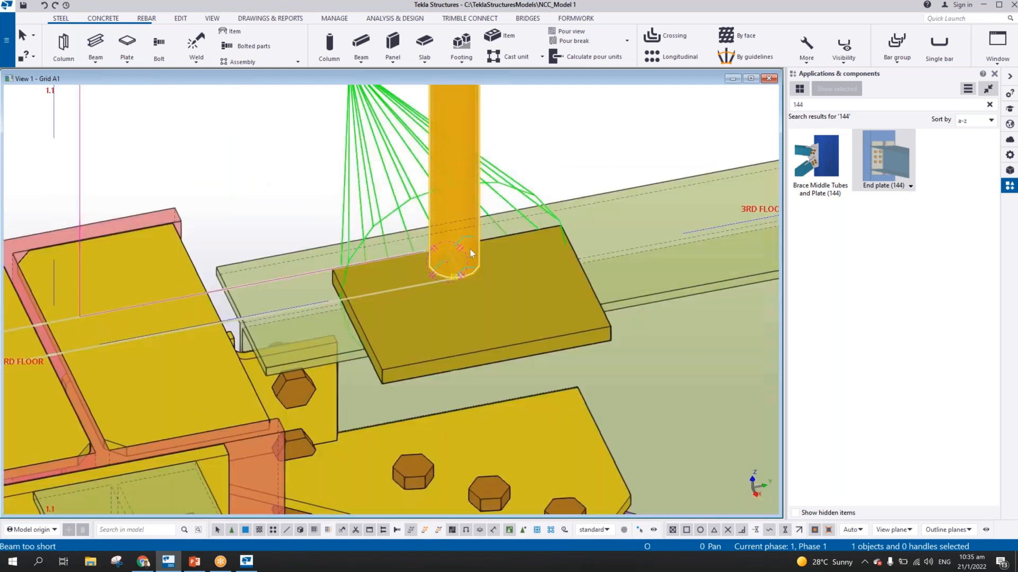
{"action": "double_click", "coordinate": [514, 192]}
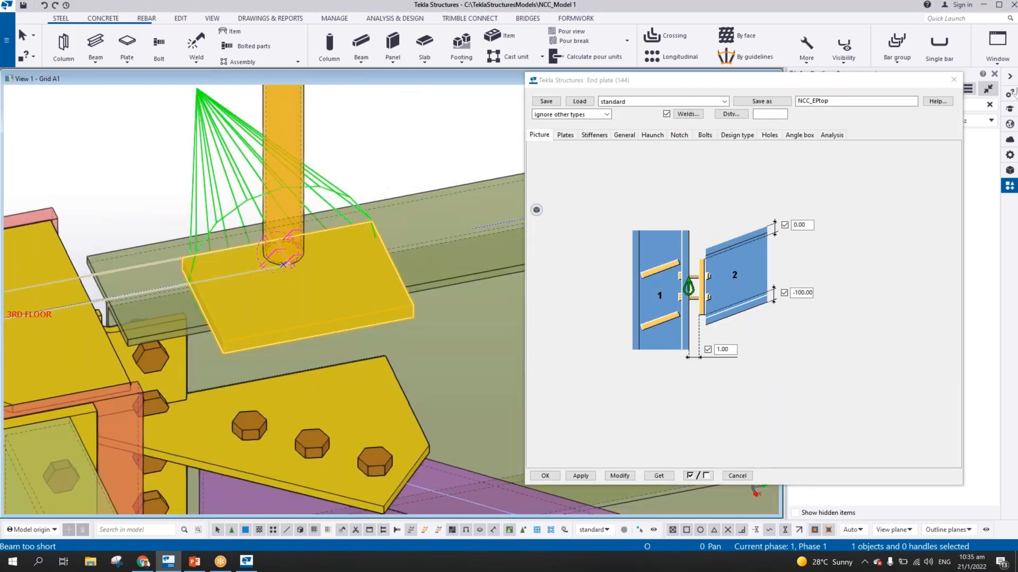
{"action": "left_click", "coordinate": [953, 79]}
{"action": "key", "text": "Delete"}
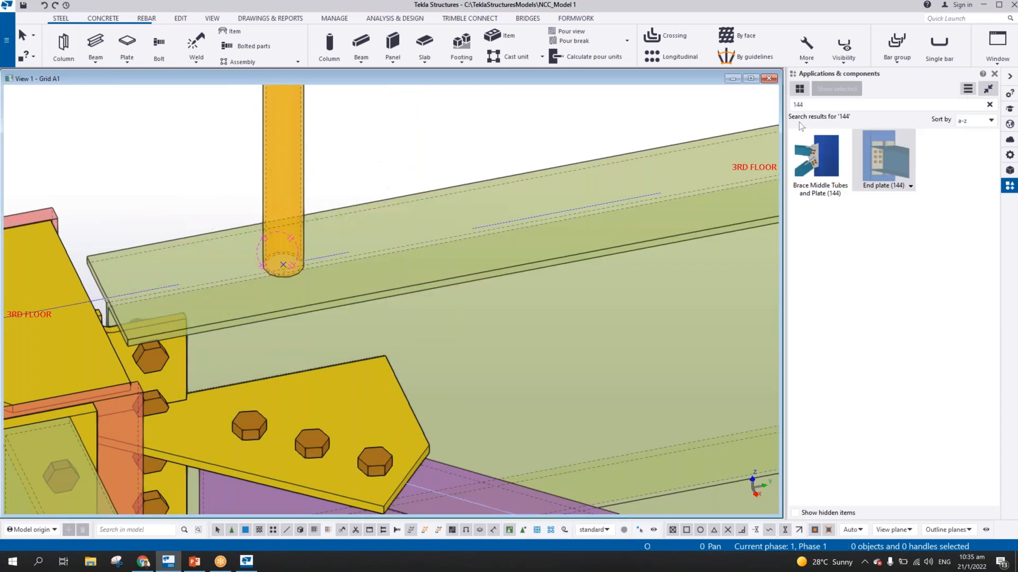
Search the components for END and apply End plate (29) with the beam as main part and the first stanchion as secondary part
{"action": "left_click_drag", "start_coordinate": [828, 108], "coordinate": [734, 109]}
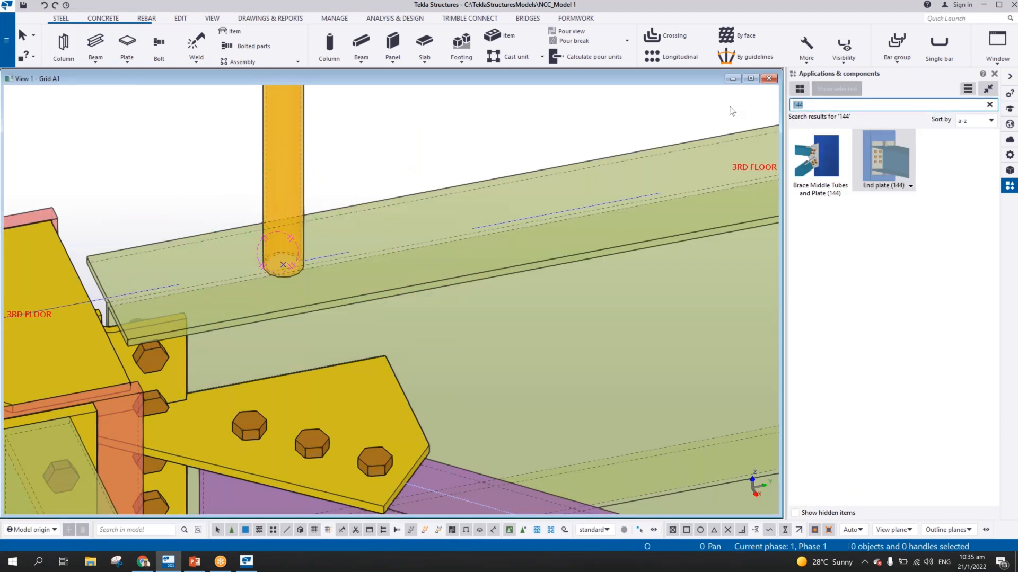
{"action": "type", "text": "STANCHION"}
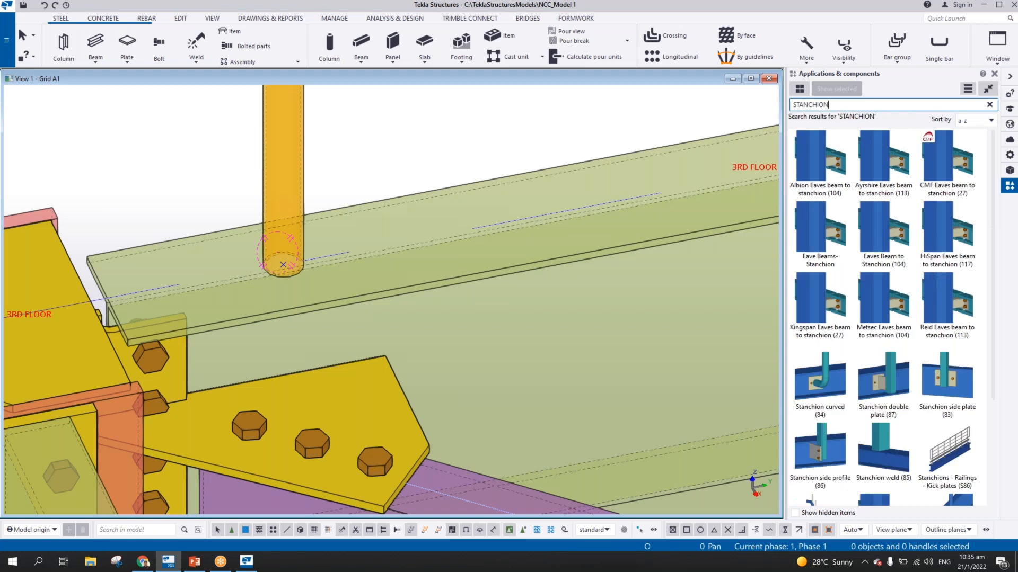
{"action": "key", "text": "ctrl+a"}
{"action": "type", "text": "END"}
{"action": "left_click", "coordinate": [892, 242]}
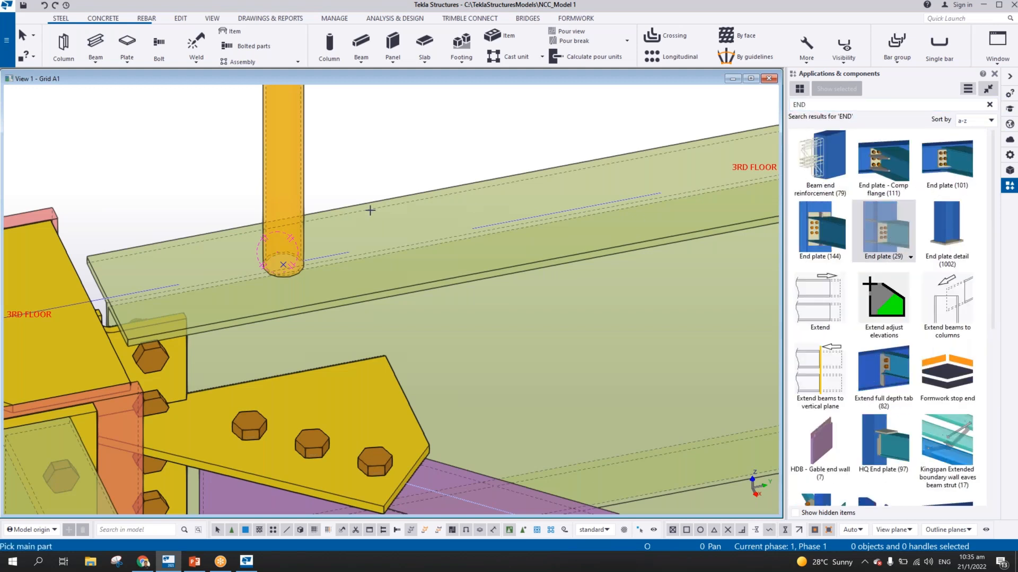
{"action": "left_click", "coordinate": [342, 208]}
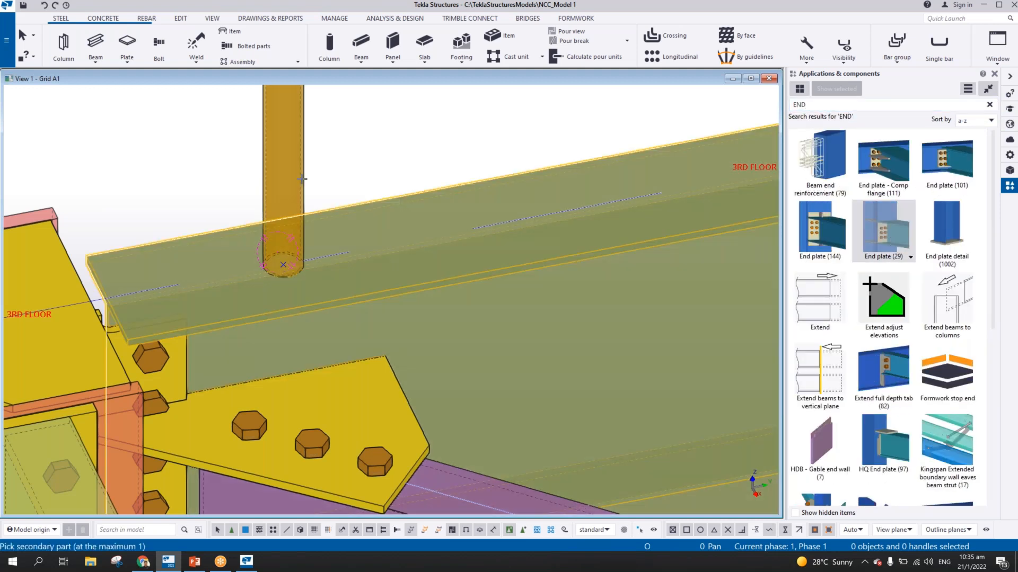
{"action": "left_click", "coordinate": [301, 179]}
{"action": "right_click", "coordinate": [397, 155]}
{"action": "left_click", "coordinate": [421, 160]}
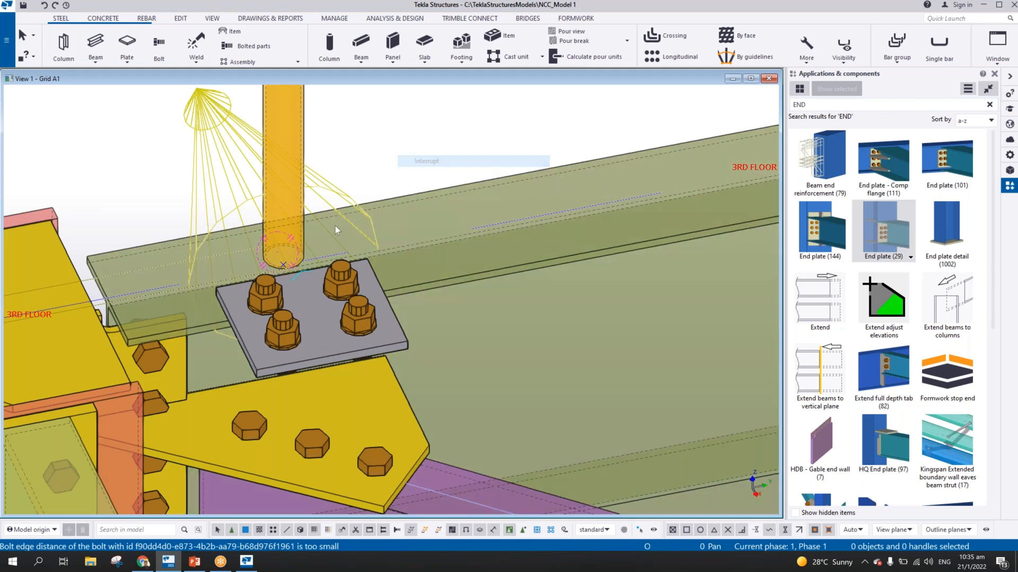
Open the End plate (29) properties, set the bolt group's vertical reference to Middle, and modify the connection
{"action": "middle_click_drag", "start_coordinate": [339, 229], "coordinate": [564, 218], "text": "ctrl"}
{"action": "middle_click_drag", "start_coordinate": [414, 236], "coordinate": [439, 241]}
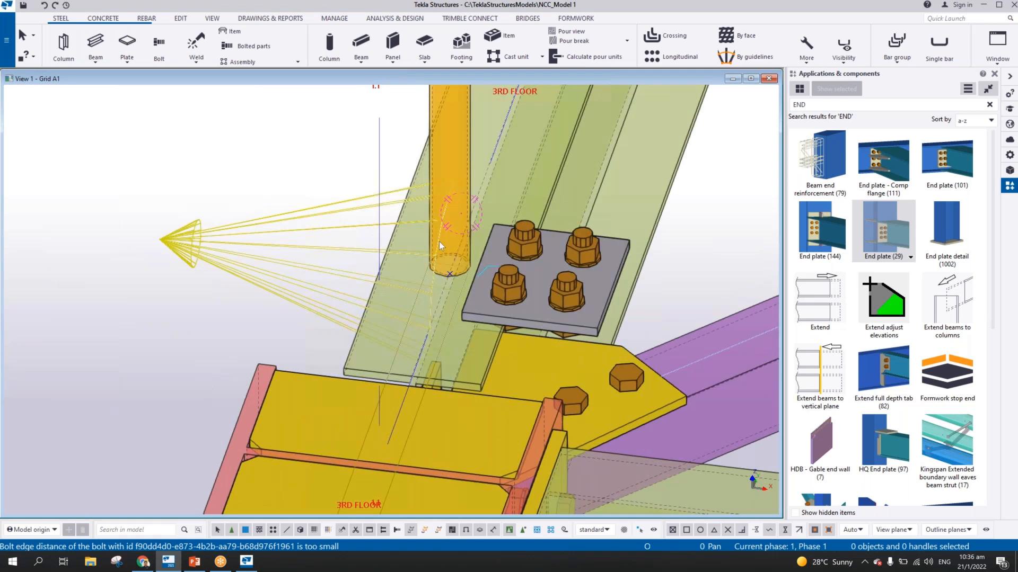
{"action": "left_click", "coordinate": [438, 240]}
{"action": "double_click", "coordinate": [355, 231]}
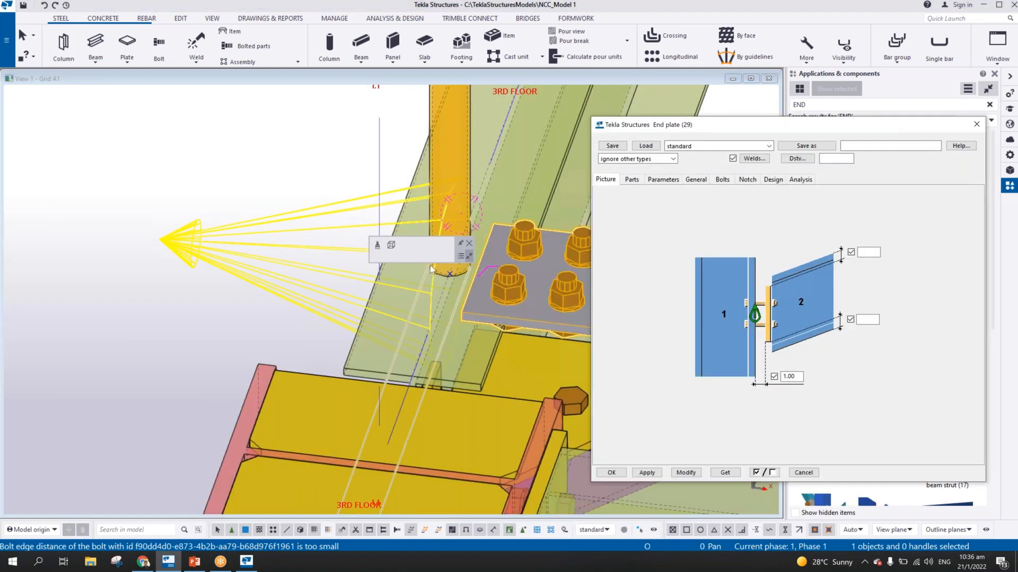
{"action": "middle_click_drag", "start_coordinate": [323, 237], "coordinate": [111, 240]}
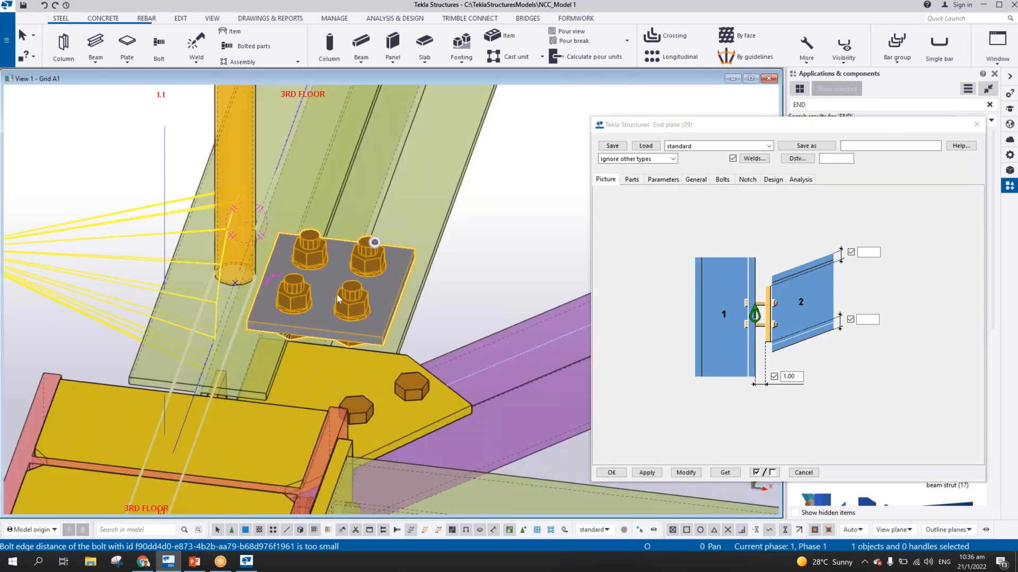
{"action": "left_click", "coordinate": [721, 180]}
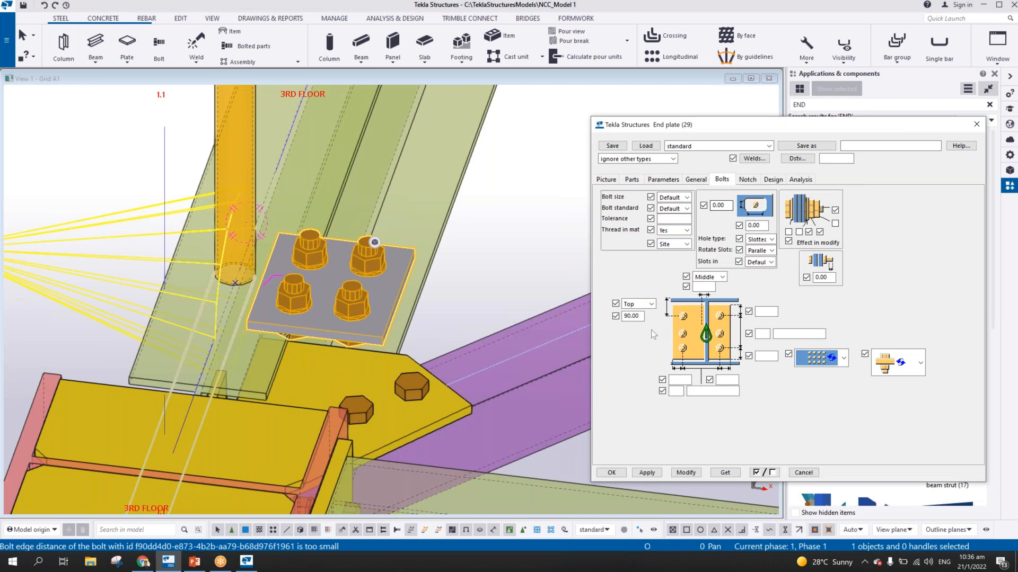
{"action": "left_click", "coordinate": [651, 305]}
{"action": "left_click", "coordinate": [633, 338]}
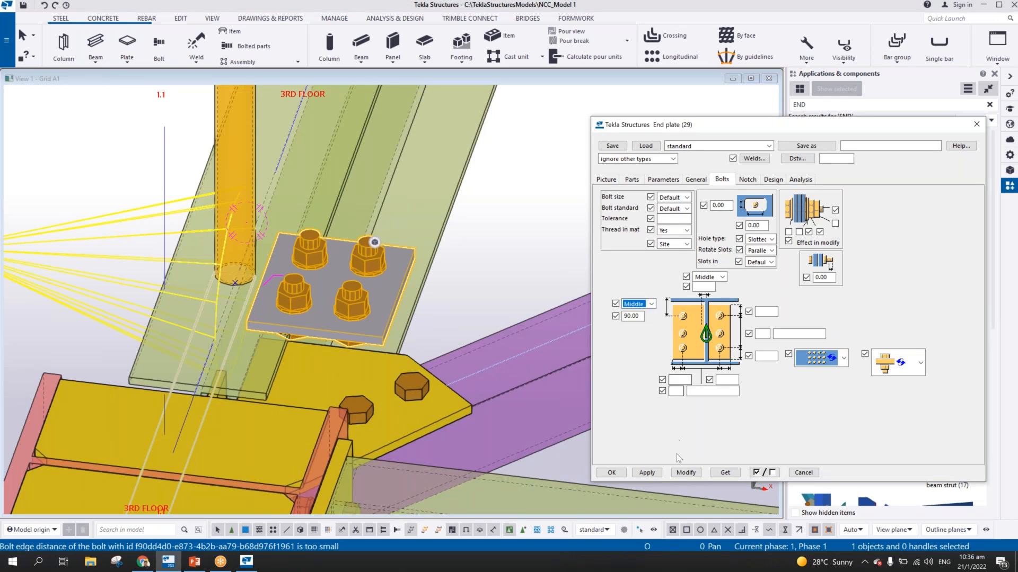
{"action": "left_click", "coordinate": [686, 472]}
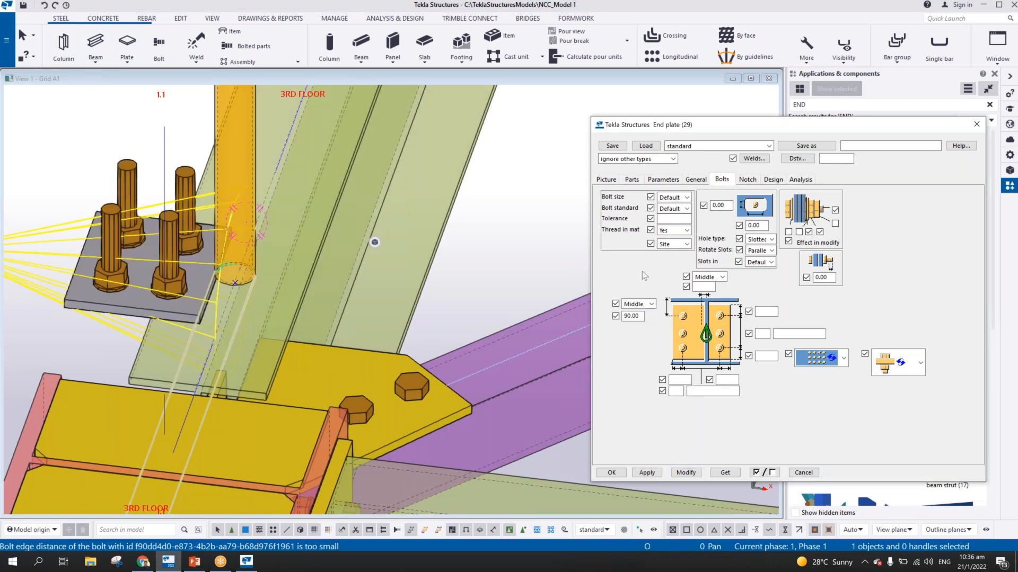
Clear the bolt group's vertical offset value and update the end plate connection
{"action": "double_click", "coordinate": [638, 315]}
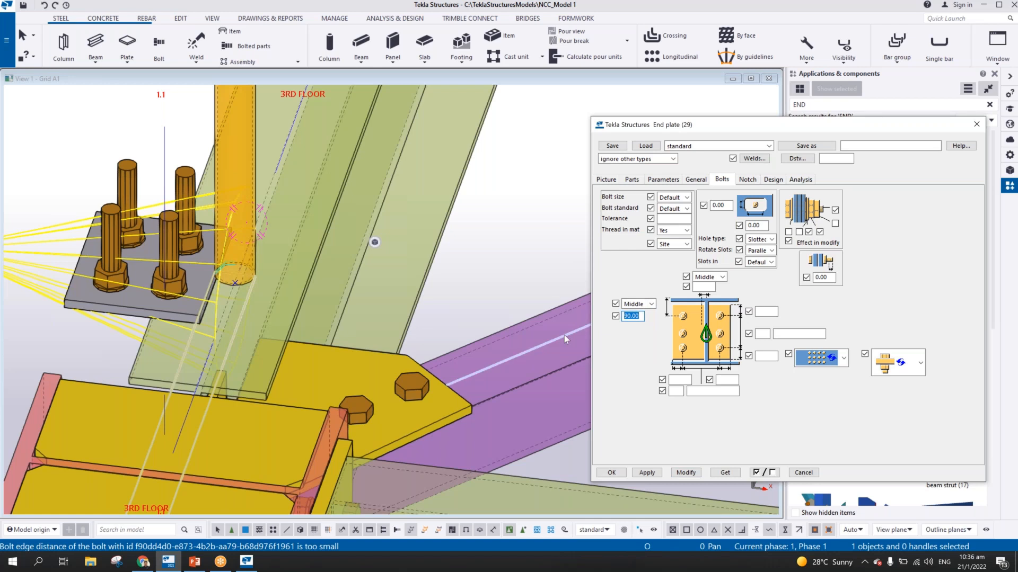
{"action": "key", "text": "Delete"}
{"action": "left_click", "coordinate": [686, 473]}
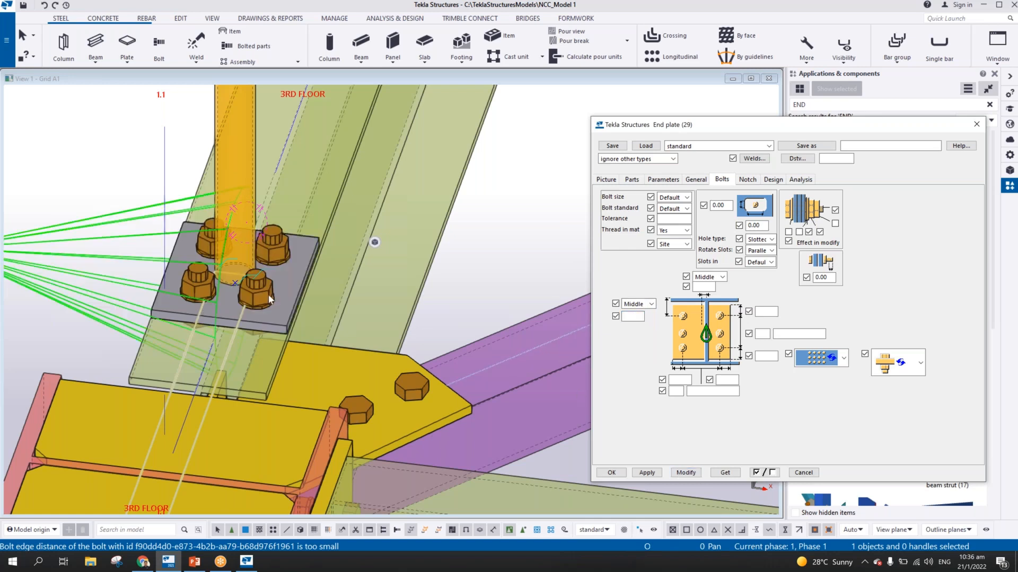
Set the end plate's bolts to size 16, standard 8.8XOX and tolerance 2 mm, and update the connection
{"action": "scroll", "coordinate": [247, 291], "scroll_direction": "up", "scroll_amount": 3}
{"action": "middle_click_drag", "start_coordinate": [247, 293], "coordinate": [126, 289], "text": "ctrl"}
{"action": "scroll", "coordinate": [338, 273], "scroll_direction": "down", "scroll_amount": 3}
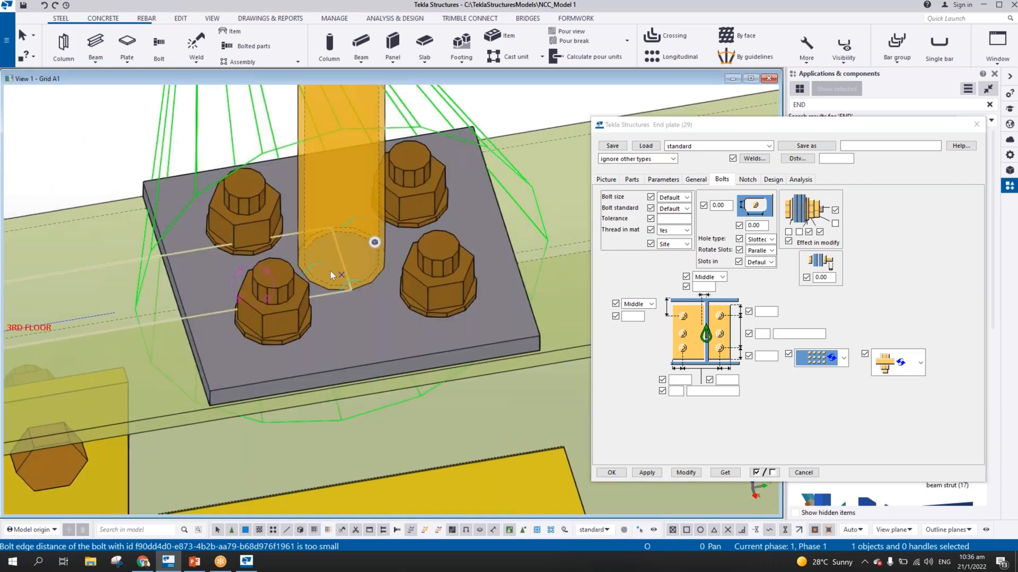
{"action": "left_click", "coordinate": [686, 197]}
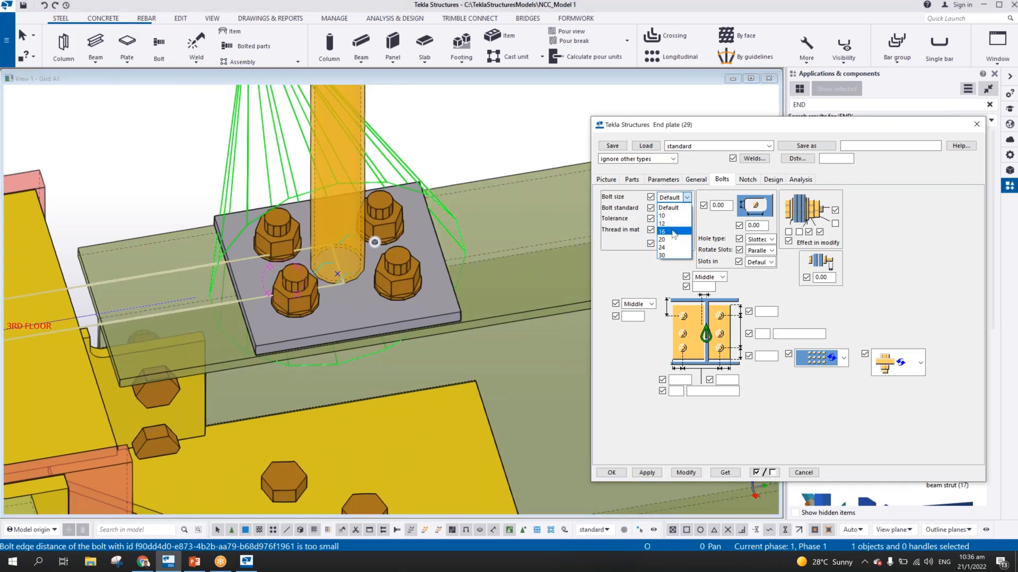
{"action": "left_click", "coordinate": [673, 215]}
{"action": "left_click", "coordinate": [680, 217]}
{"action": "left_click", "coordinate": [686, 208]}
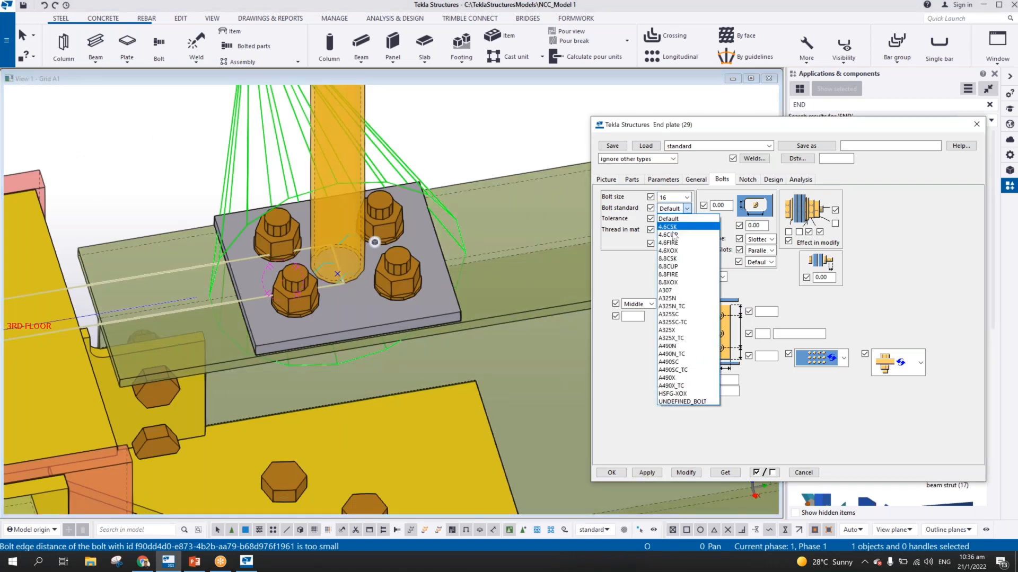
{"action": "left_click", "coordinate": [670, 281]}
{"action": "left_click", "coordinate": [673, 219]}
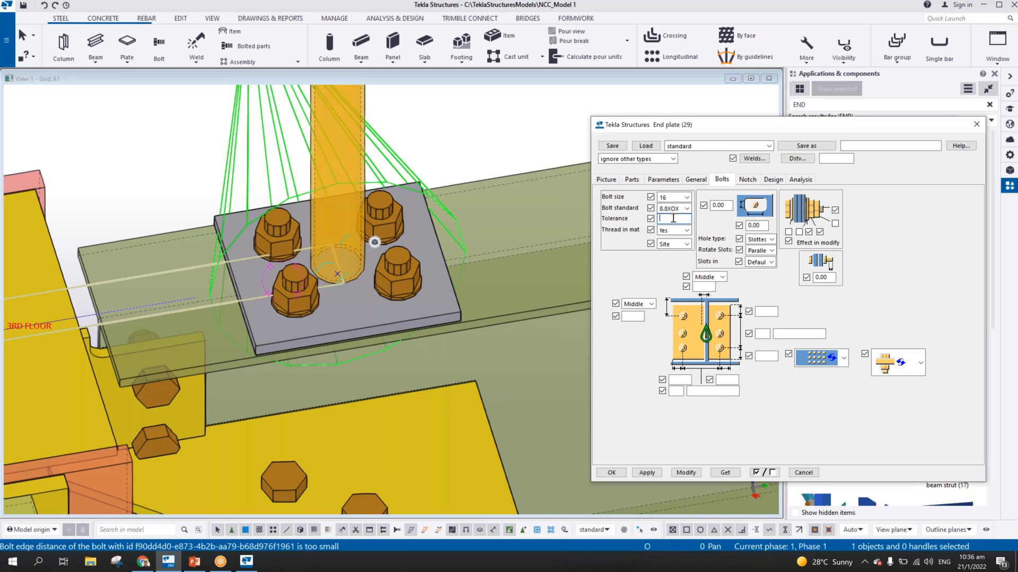
{"action": "type", "text": "2"}
{"action": "left_click", "coordinate": [686, 472]}
Set the end plate's thickness to 10 mm and update the connection
{"action": "left_click", "coordinate": [631, 180]}
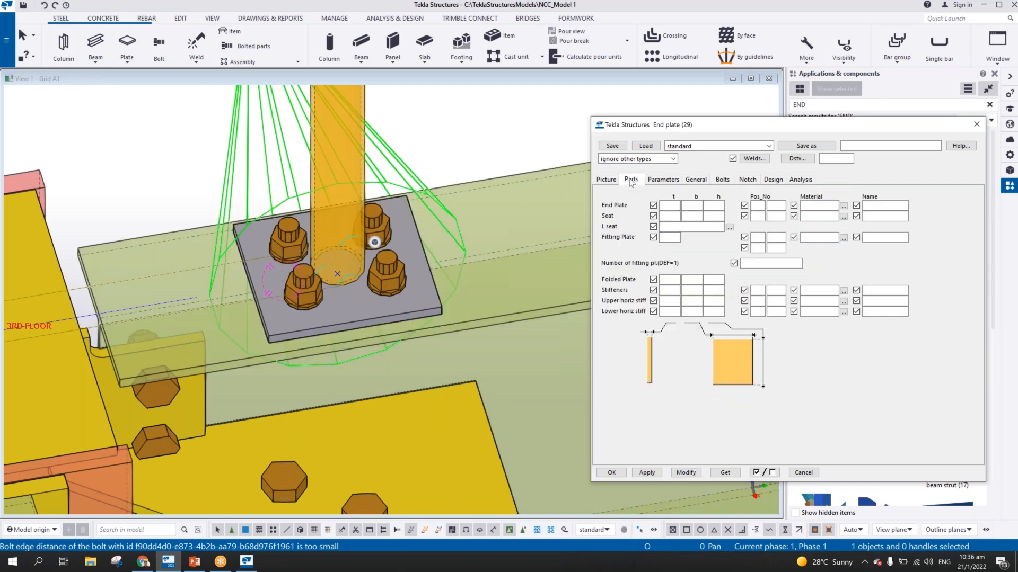
{"action": "left_click", "coordinate": [667, 206]}
{"action": "type", "text": "10"}
{"action": "left_click", "coordinate": [686, 473]}
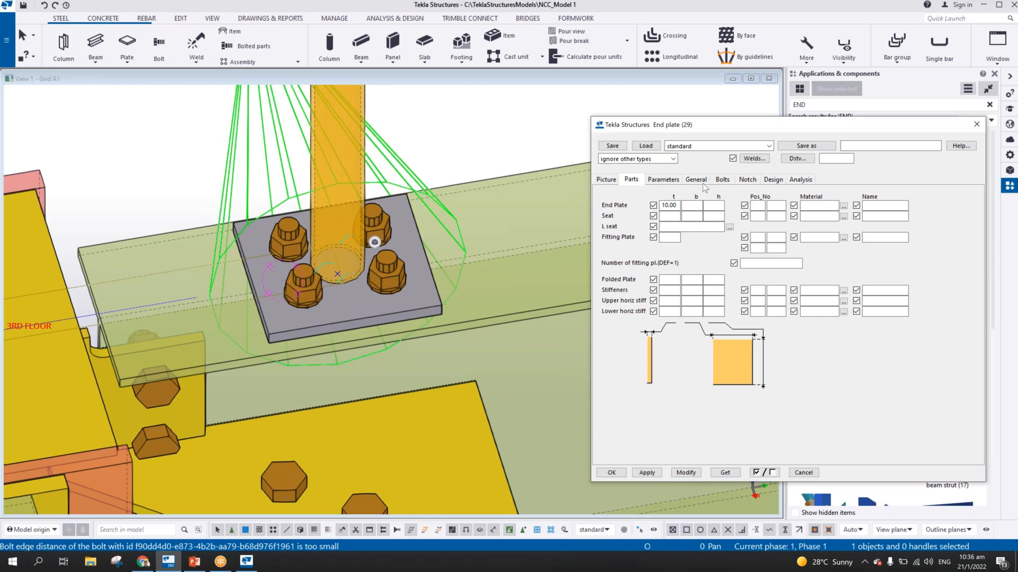
Set the end plate's thickness to 8 mm and its class to 6, and update the connection
{"action": "double_click", "coordinate": [673, 205]}
{"action": "type", "text": "8"}
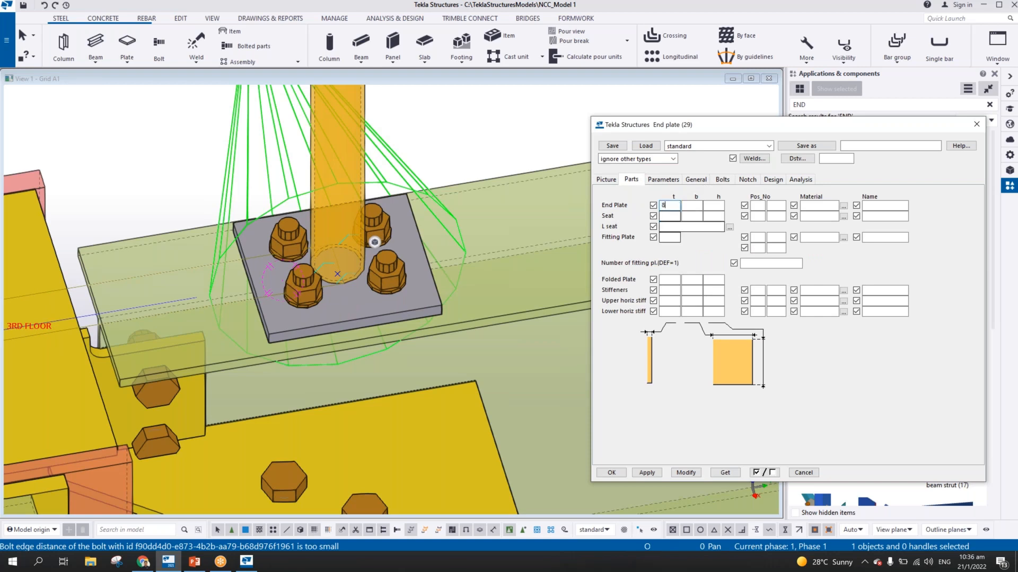
{"action": "left_click", "coordinate": [695, 179]}
{"action": "double_click", "coordinate": [755, 256]}
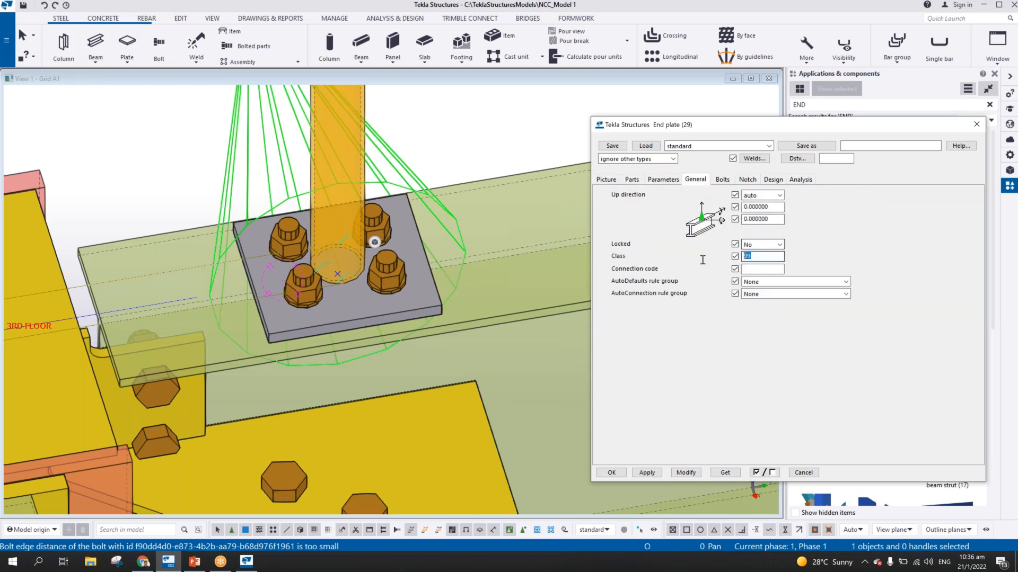
{"action": "type", "text": "6"}
{"action": "left_click", "coordinate": [687, 472]}
Set the end plate's vertical bolt layout to 2 rows with 150 mm spacing, and update the connection
{"action": "left_click", "coordinate": [722, 179]}
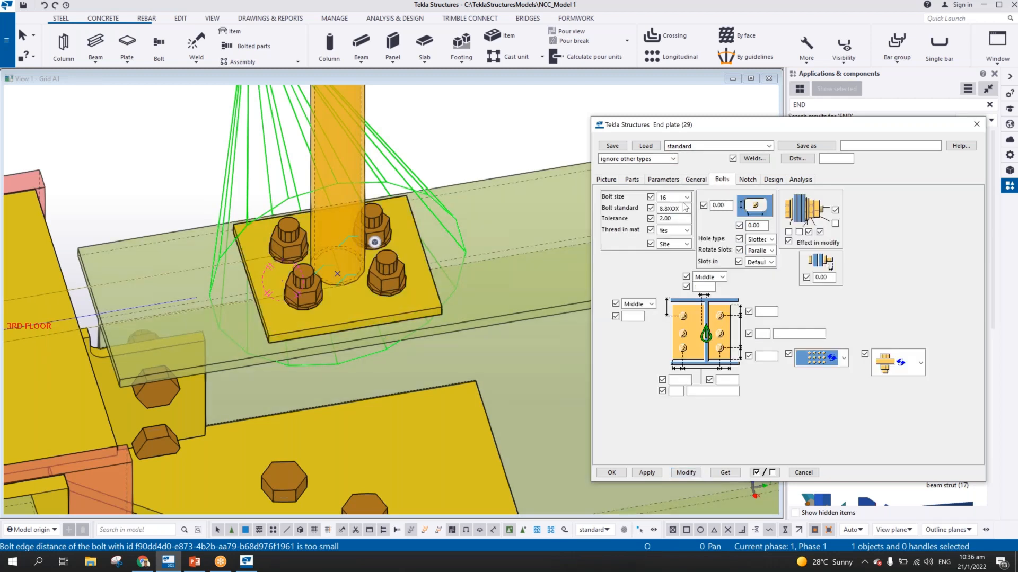
{"action": "left_click", "coordinate": [762, 333]}
{"action": "type", "text": "2"}
{"action": "left_click", "coordinate": [790, 333]}
{"action": "left_click", "coordinate": [689, 473]}
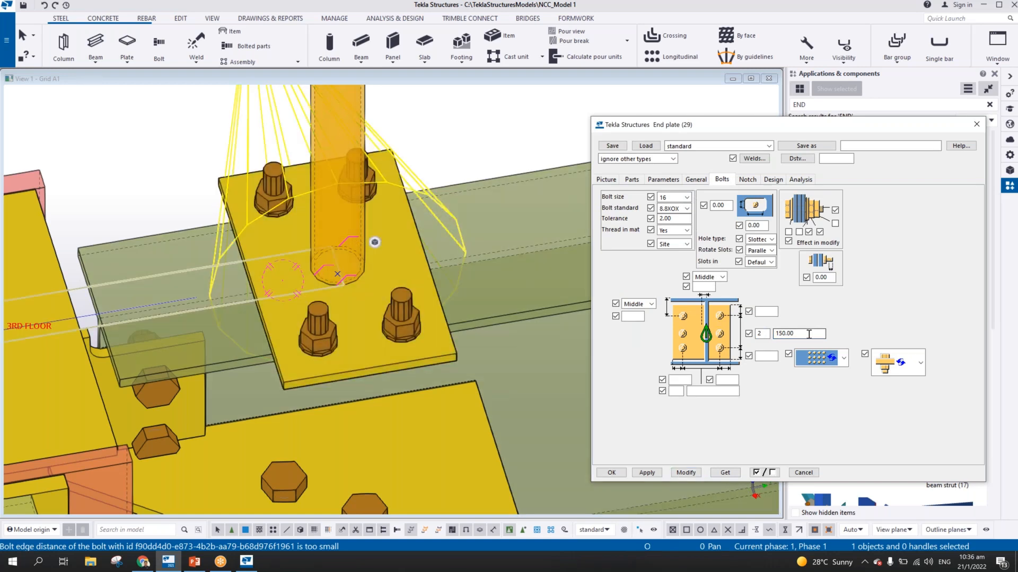
Set the end plate's vertical bolt spacing to 100 mm and its horizontal layout to 2 columns at 150 mm, and update the connection
{"action": "left_click_drag", "start_coordinate": [809, 334], "coordinate": [775, 334]}
{"action": "type", "text": "100.00"}
{"action": "left_click", "coordinate": [680, 390]}
{"action": "type", "text": "2"}
{"action": "key", "text": "Tab"}
{"action": "type", "text": "150"}
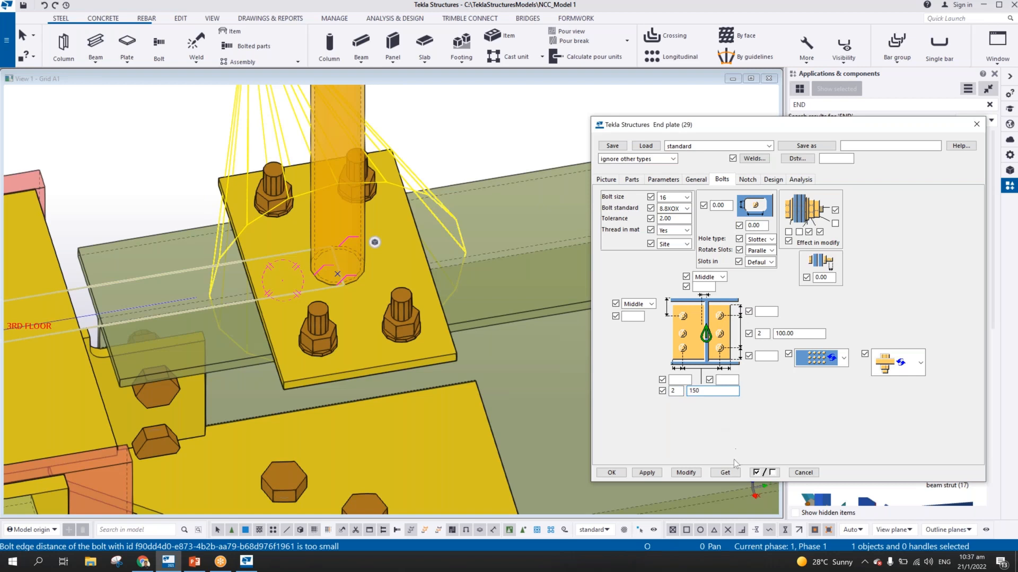
{"action": "left_click", "coordinate": [686, 472]}
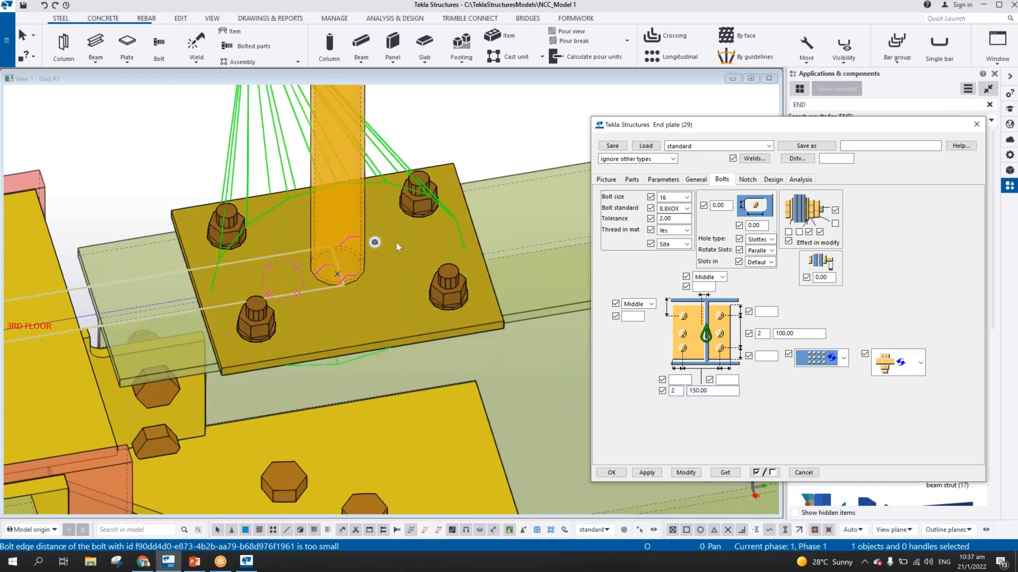
Reduce the end plate's vertical bolt spacing to 80 mm and update the connection
{"action": "mouse_move", "coordinate": [396, 243]}
{"action": "middle_mouse_down", "text": "ctrl"}
{"action": "mouse_move", "coordinate": [211, 237]}
{"action": "mouse_move", "coordinate": [262, 206]}
{"action": "middle_mouse_up", "text": "ctrl"}
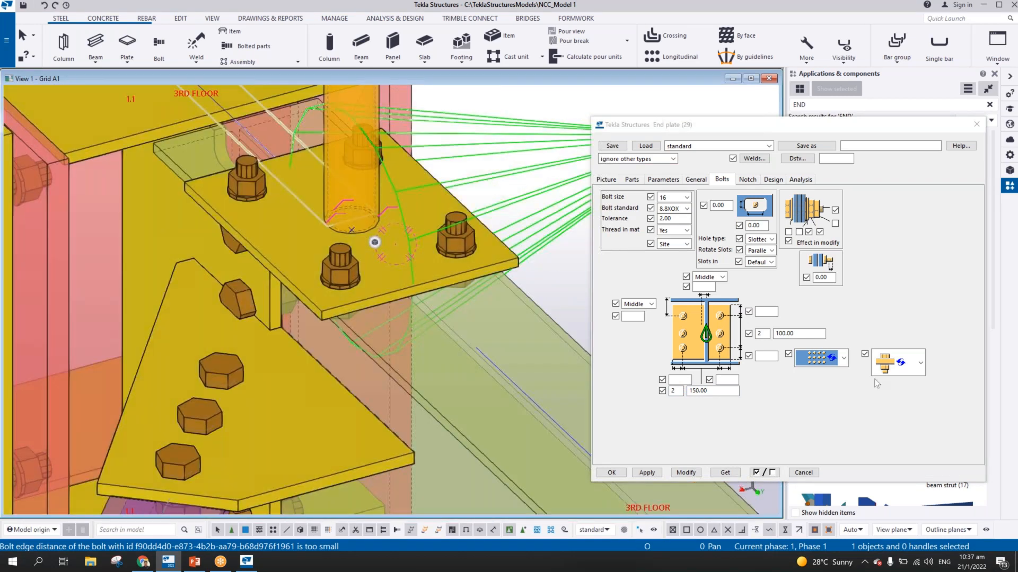
{"action": "double_click", "coordinate": [799, 334]}
{"action": "type", "text": "90"}
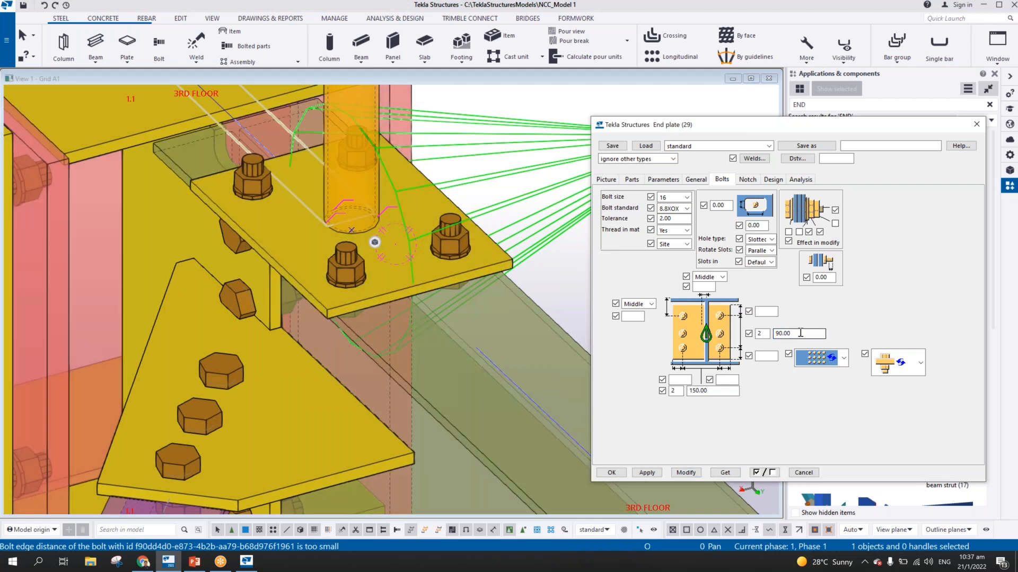
{"action": "left_click_drag", "start_coordinate": [800, 334], "coordinate": [707, 337]}
{"action": "type", "text": "80"}
{"action": "left_click", "coordinate": [686, 472]}
{"action": "scroll", "coordinate": [307, 273], "scroll_direction": "down", "scroll_amount": 1}
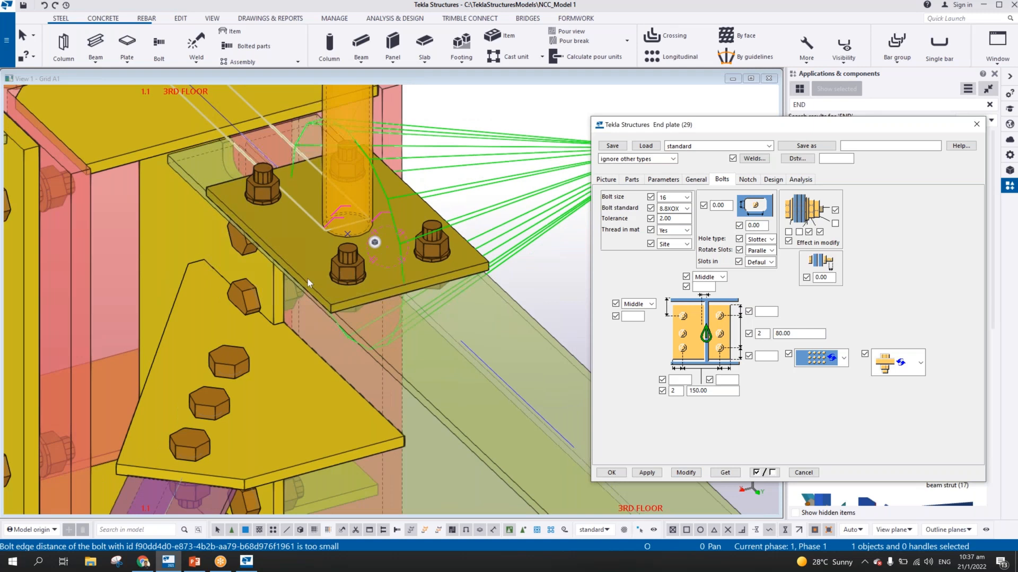
Set all four bolt edge distances of the end plate to 30 mm and update the connection
{"action": "key", "text": "ctrl+p"}
{"action": "middle_click_drag", "start_coordinate": [308, 278], "coordinate": [554, 334]}
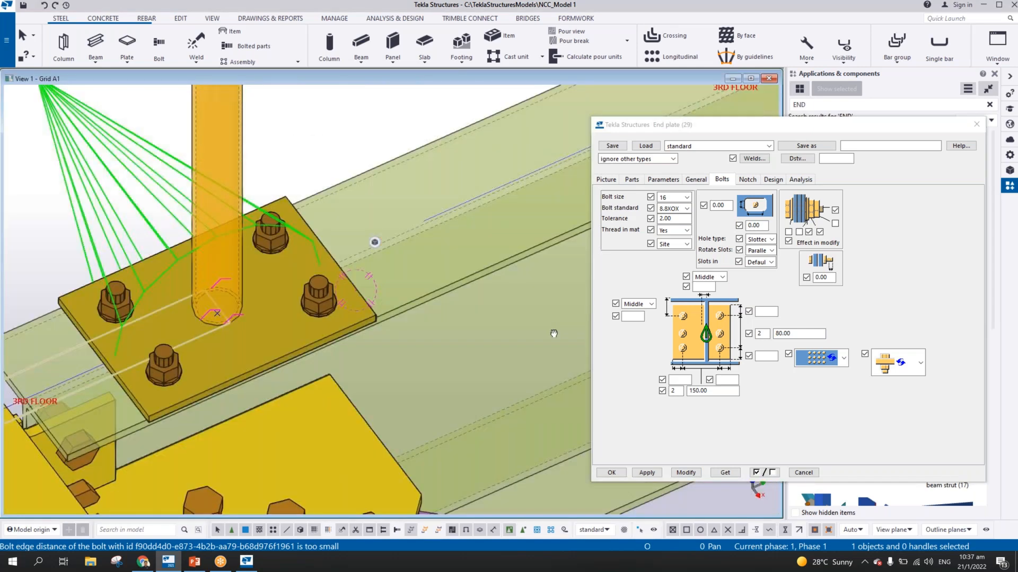
{"action": "left_click", "coordinate": [769, 311]}
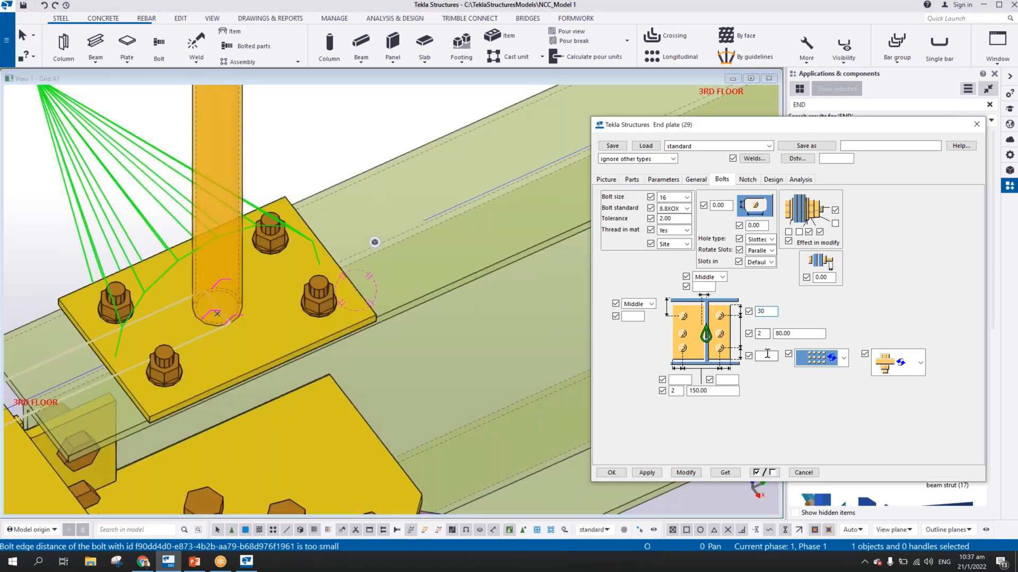
{"action": "left_click", "coordinate": [767, 356]}
{"action": "type", "text": "30"}
{"action": "left_click", "coordinate": [726, 380]}
{"action": "type", "text": "30"}
{"action": "left_click", "coordinate": [676, 379]}
{"action": "type", "text": "30"}
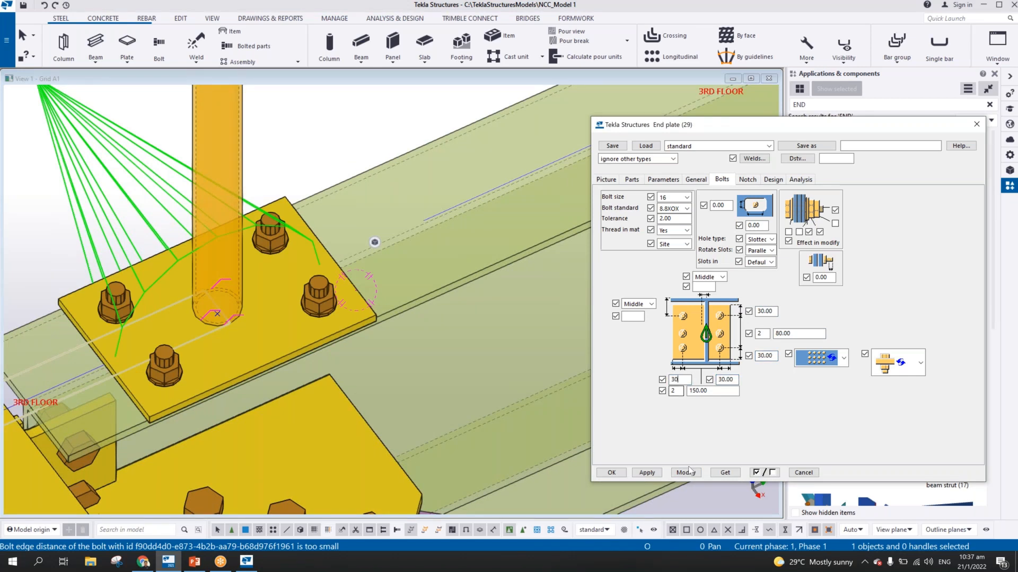
{"action": "left_click", "coordinate": [686, 473]}
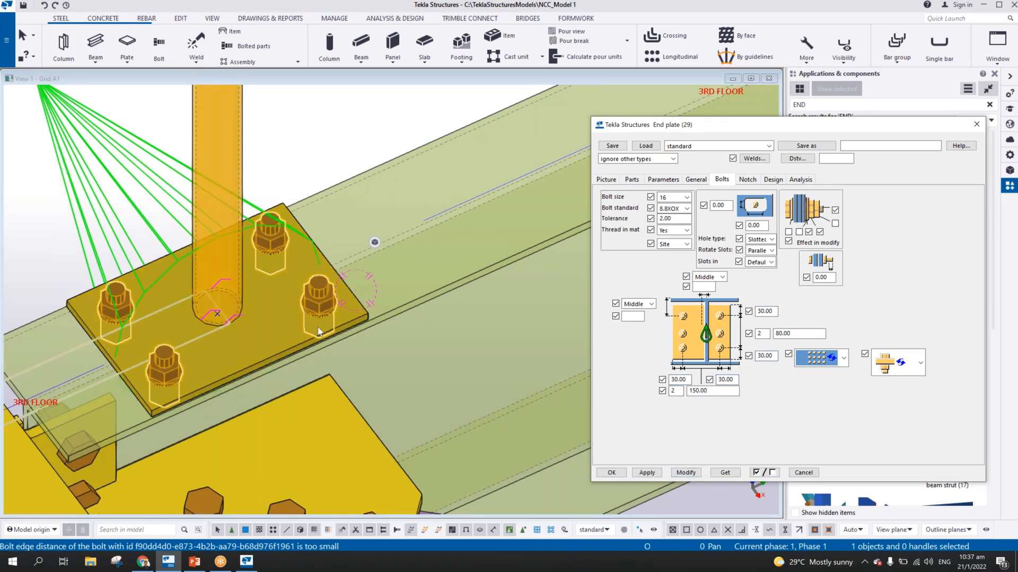
Move the second stanchion sideways in the 3RD FLOOR plan view so its outer face meets the beam flange's edge
{"action": "scroll", "coordinate": [318, 328], "scroll_direction": "down", "scroll_amount": 2}
{"action": "middle_click_drag", "start_coordinate": [318, 328], "coordinate": [395, 226], "text": "ctrl"}
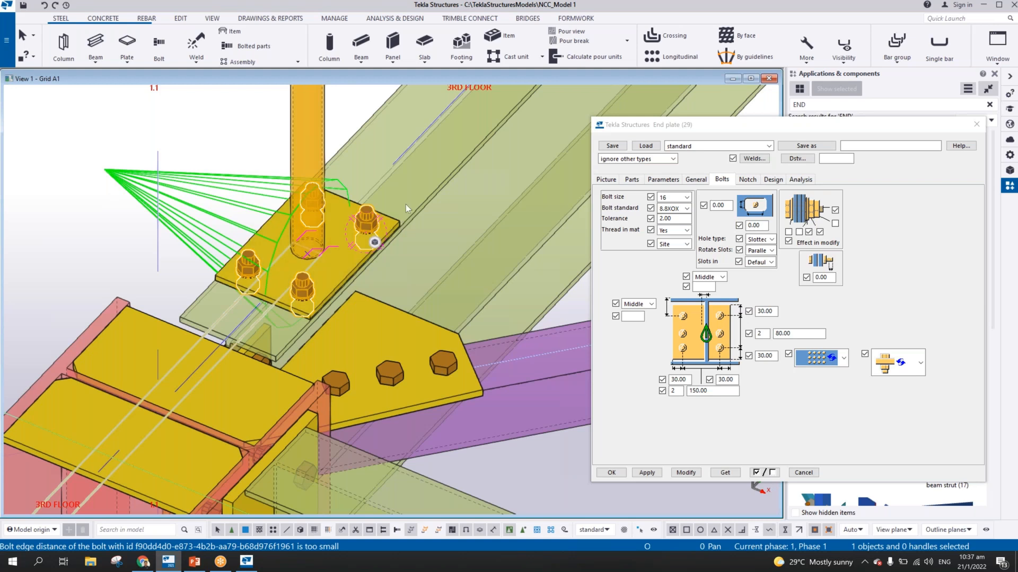
{"action": "scroll", "coordinate": [406, 205], "scroll_direction": "down", "scroll_amount": 5}
{"action": "middle_click_drag", "start_coordinate": [405, 205], "coordinate": [527, 141], "text": "ctrl"}
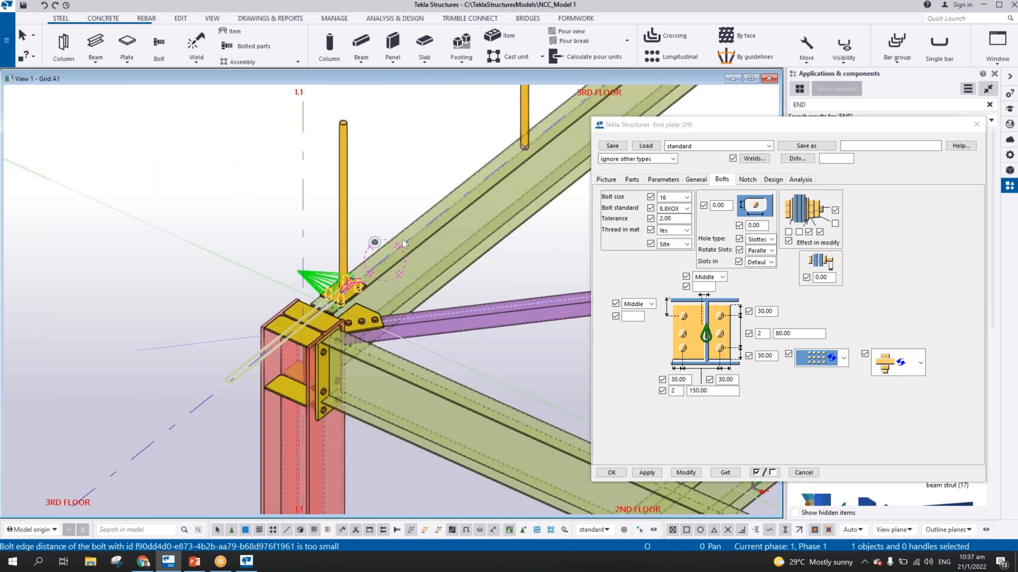
{"action": "scroll", "coordinate": [509, 157], "scroll_direction": "up", "scroll_amount": 5}
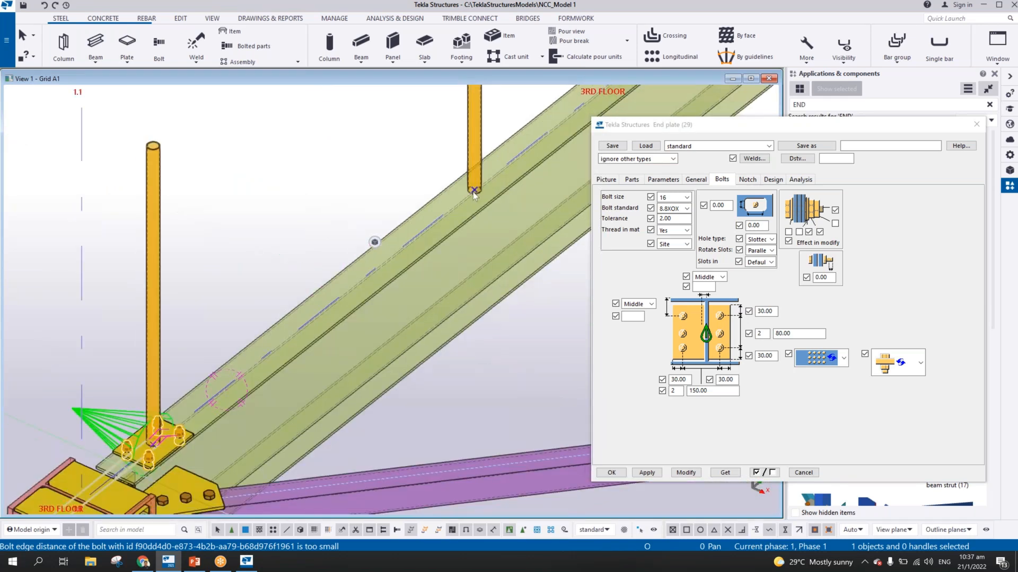
{"action": "middle_click_drag", "start_coordinate": [430, 181], "coordinate": [457, 198], "text": "ctrl"}
{"action": "scroll", "coordinate": [466, 183], "scroll_direction": "up", "scroll_amount": 1}
{"action": "left_click", "coordinate": [457, 198]}
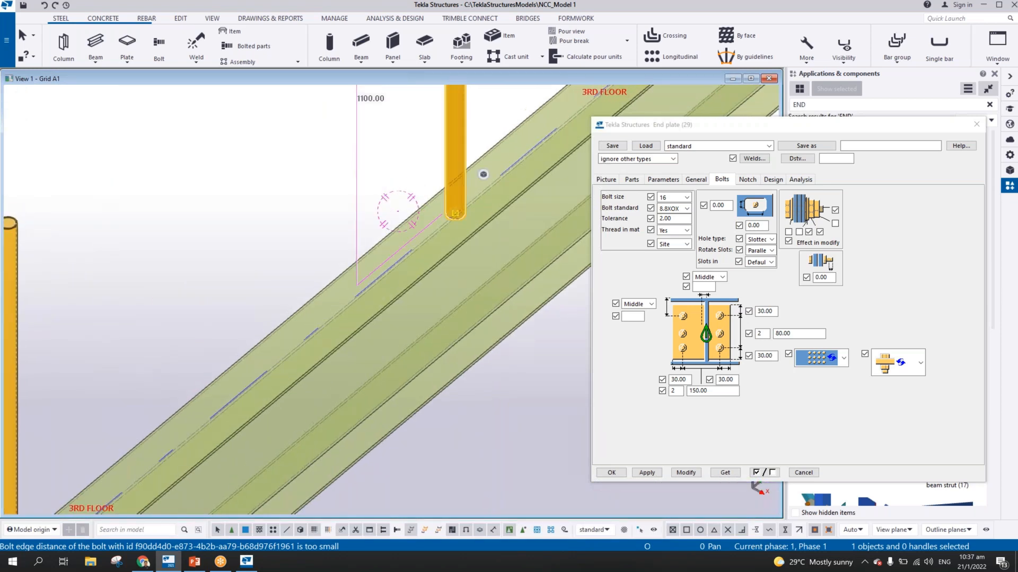
{"action": "key", "text": "ctrl+Tab"}
{"action": "left_click_drag", "start_coordinate": [392, 271], "coordinate": [782, 272]}
{"action": "scroll", "coordinate": [350, 280], "scroll_direction": "down", "scroll_amount": 3}
{"action": "scroll", "coordinate": [179, 441], "scroll_direction": "up", "scroll_amount": 6}
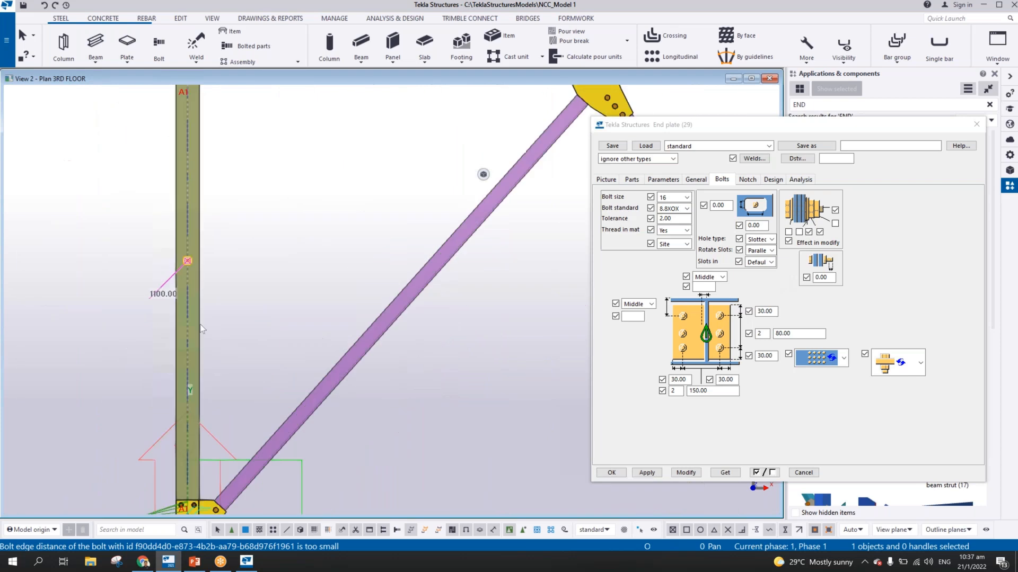
{"action": "scroll", "coordinate": [202, 328], "scroll_direction": "up", "scroll_amount": 5}
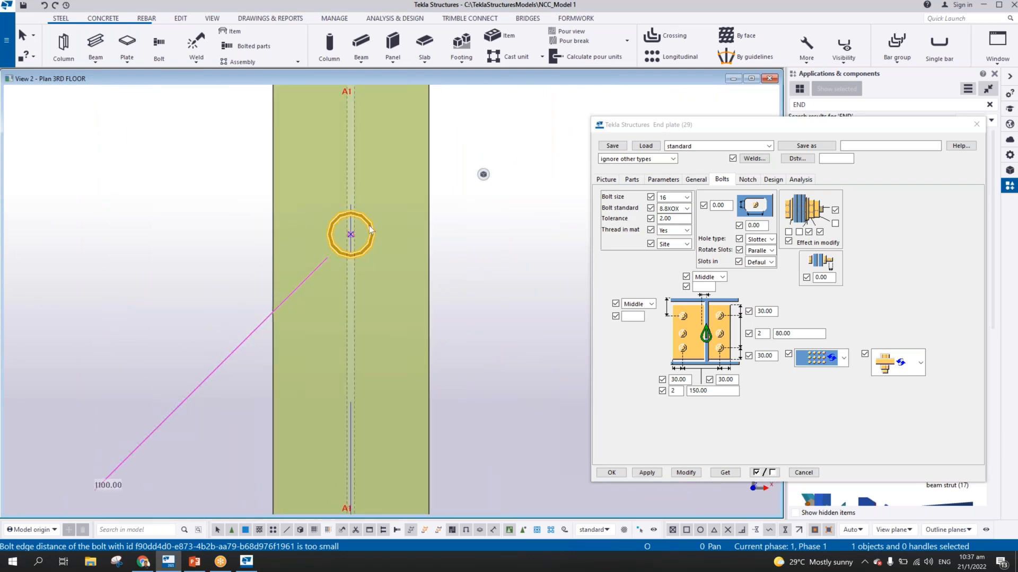
{"action": "right_click", "coordinate": [369, 229]}
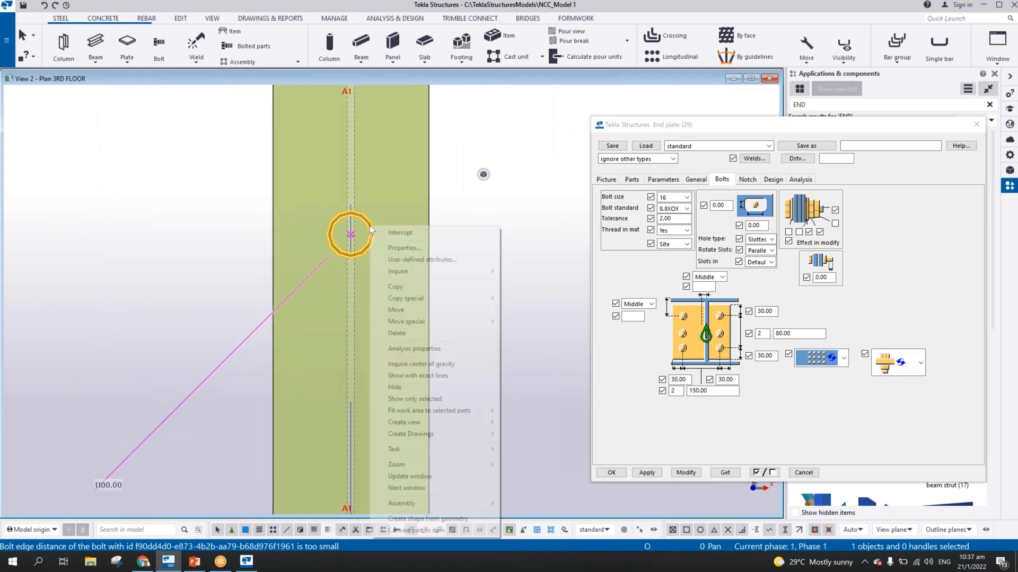
{"action": "left_click", "coordinate": [402, 310]}
{"action": "middle_click_drag", "start_coordinate": [363, 255], "coordinate": [483, 270]}
{"action": "scroll", "coordinate": [497, 255], "scroll_direction": "up", "scroll_amount": 2}
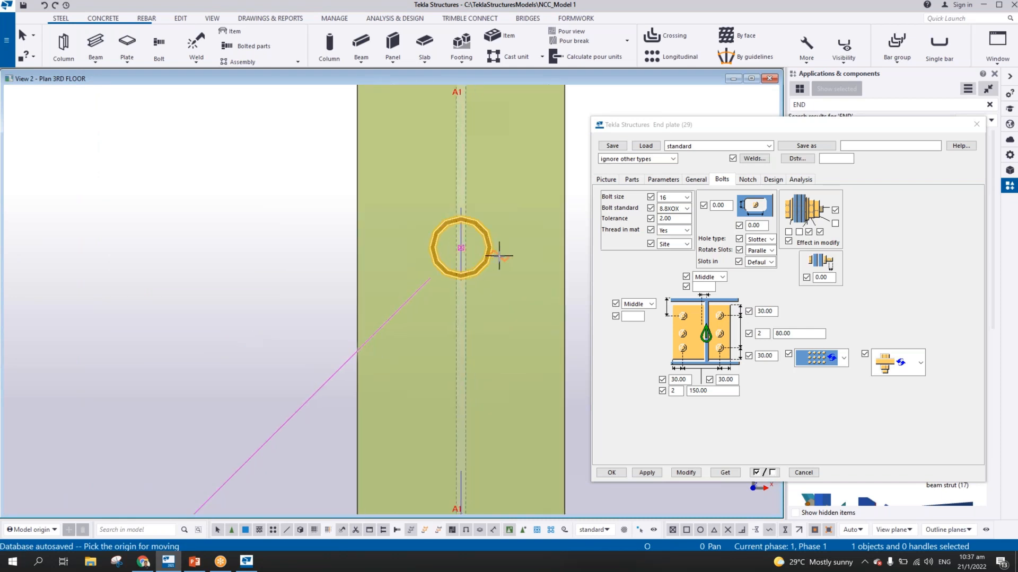
{"action": "left_click", "coordinate": [488, 245]}
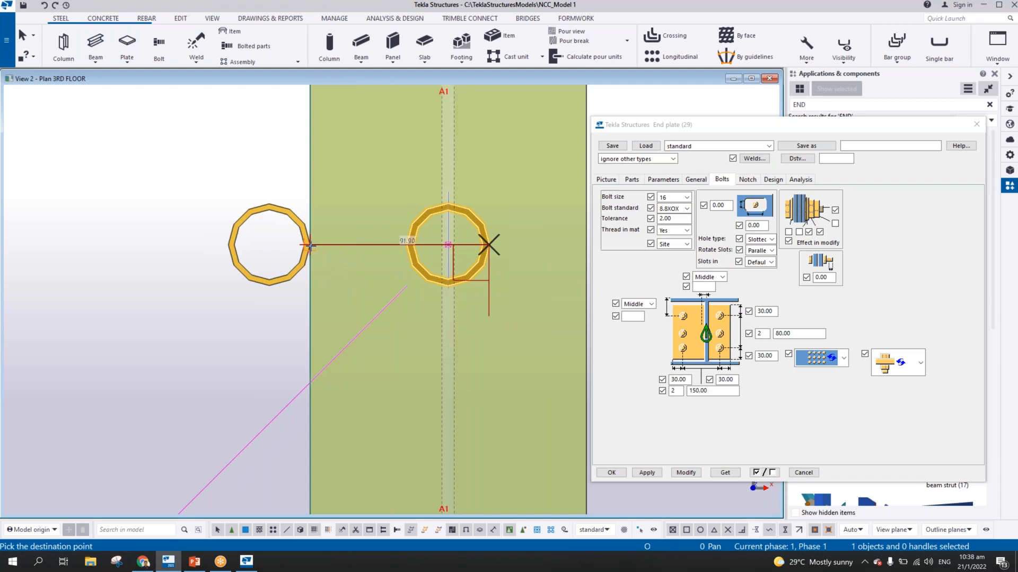
{"action": "left_click", "coordinate": [309, 245]}
Move the same stanchion slightly farther outward, perpendicular to the beam, to leave a gap from the flange edge
{"action": "scroll", "coordinate": [323, 240], "scroll_direction": "up", "scroll_amount": 3}
{"action": "right_click", "coordinate": [323, 241]}
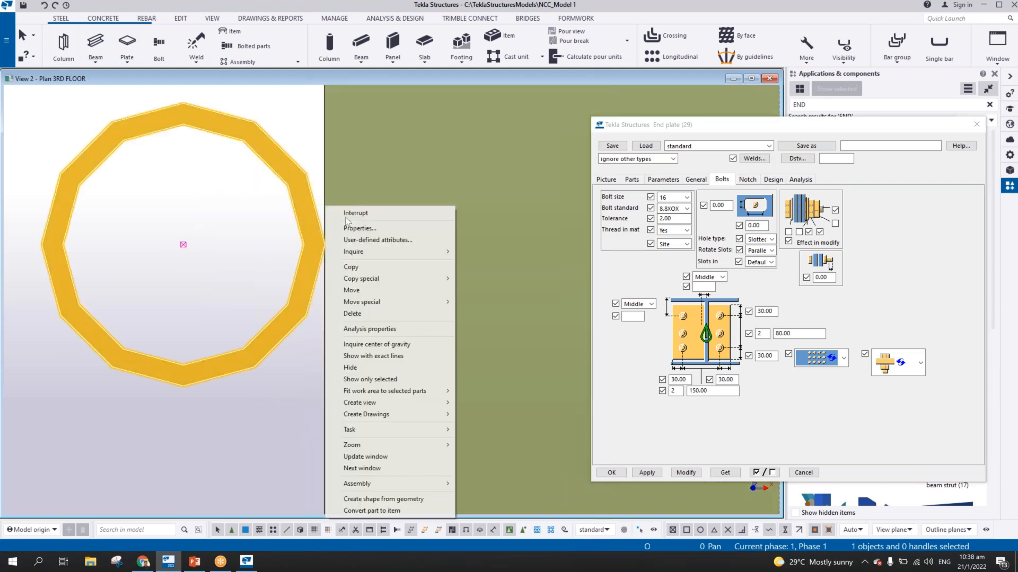
{"action": "left_click", "coordinate": [363, 290]}
{"action": "left_click", "coordinate": [324, 244]}
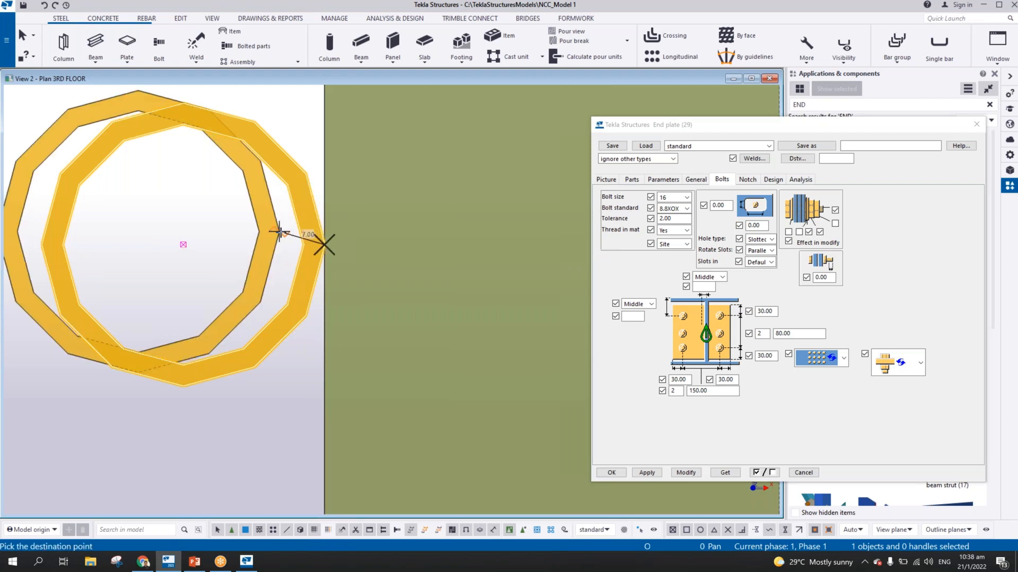
{"action": "left_click", "coordinate": [258, 245]}
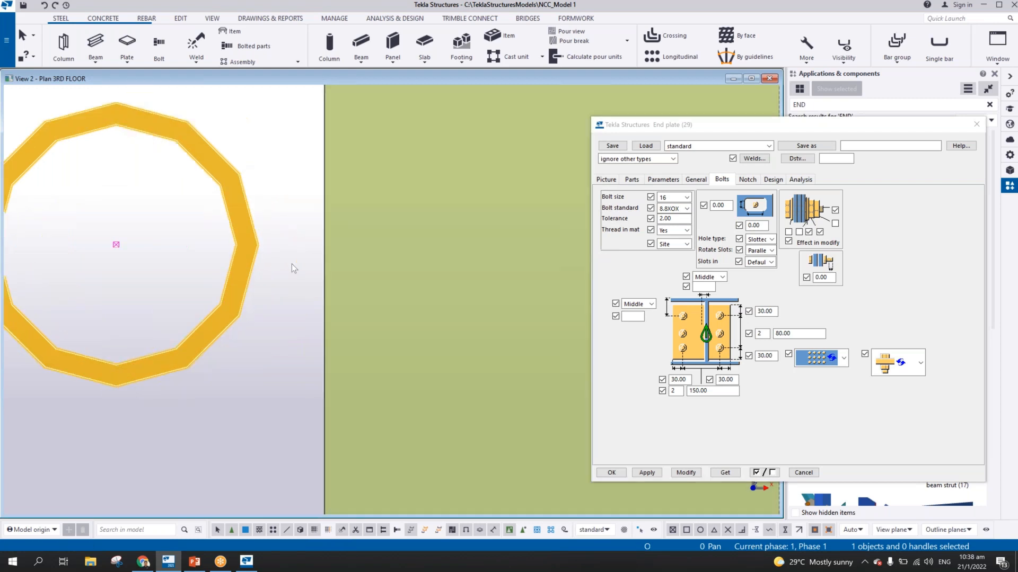
Close the End plate (29) settings and search the component catalog for STANCHIO
{"action": "scroll", "coordinate": [292, 264], "scroll_direction": "down", "scroll_amount": 5}
{"action": "middle_click_drag", "start_coordinate": [333, 219], "coordinate": [367, 181], "text": "ctrl"}
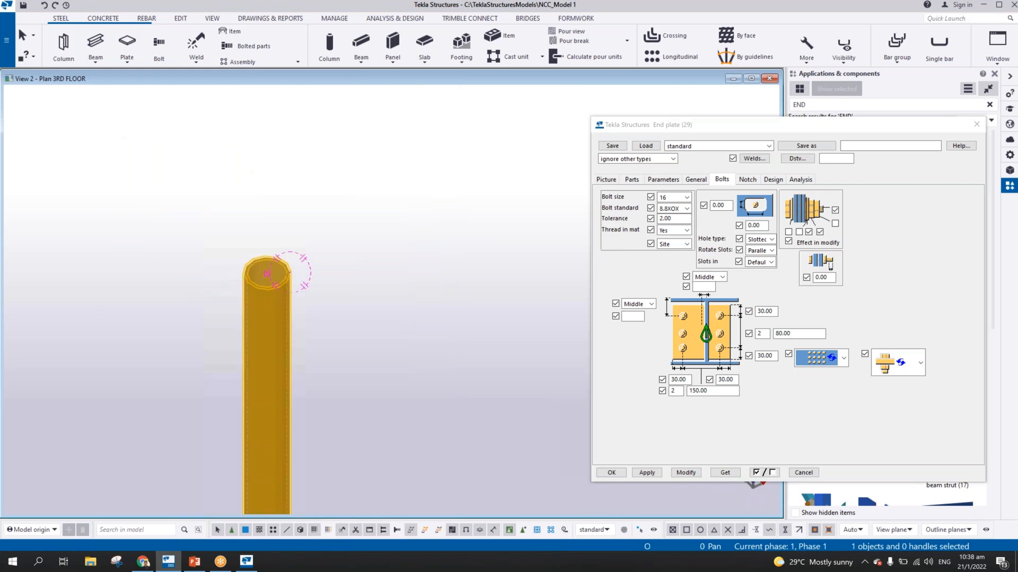
{"action": "middle_click_drag", "start_coordinate": [336, 419], "coordinate": [448, 204]}
{"action": "scroll", "coordinate": [442, 212], "scroll_direction": "down", "scroll_amount": 2}
{"action": "scroll", "coordinate": [445, 238], "scroll_direction": "down", "scroll_amount": 2}
{"action": "middle_click_drag", "start_coordinate": [459, 395], "coordinate": [461, 276]}
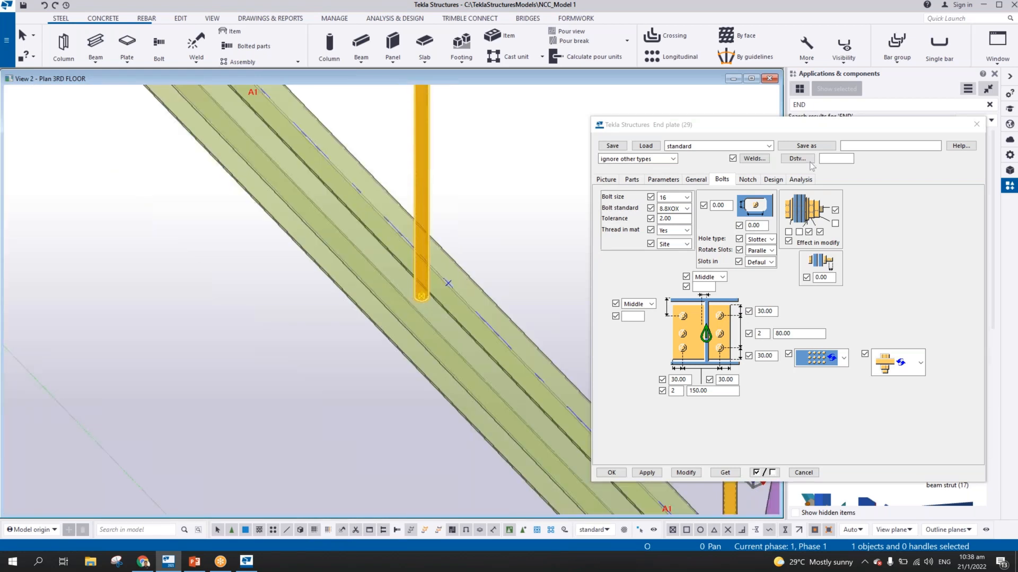
{"action": "left_click", "coordinate": [976, 124]}
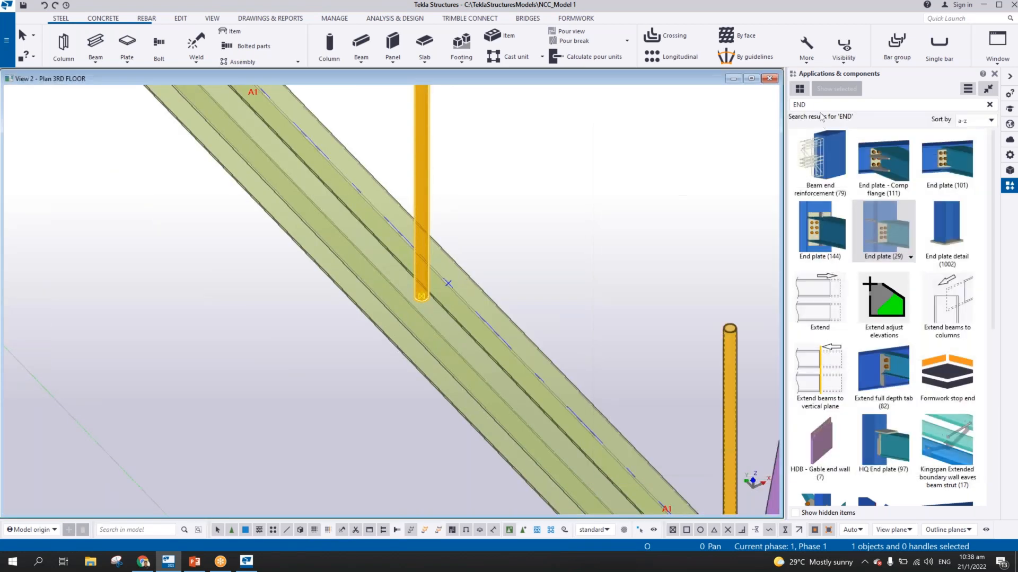
{"action": "left_click_drag", "start_coordinate": [827, 105], "coordinate": [665, 112]}
{"action": "type", "text": "STA"}
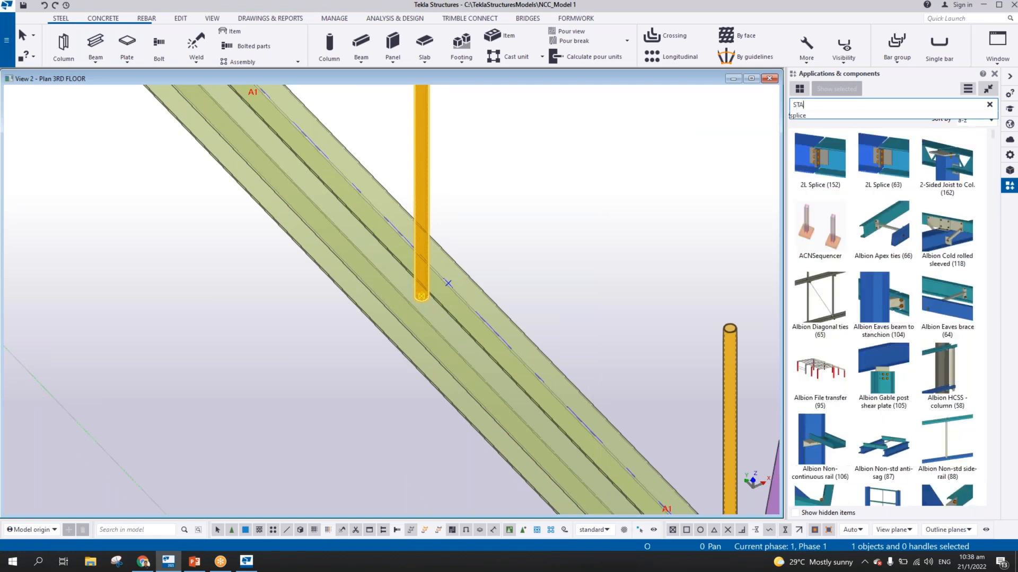
{"action": "type", "text": "NCHIO"}
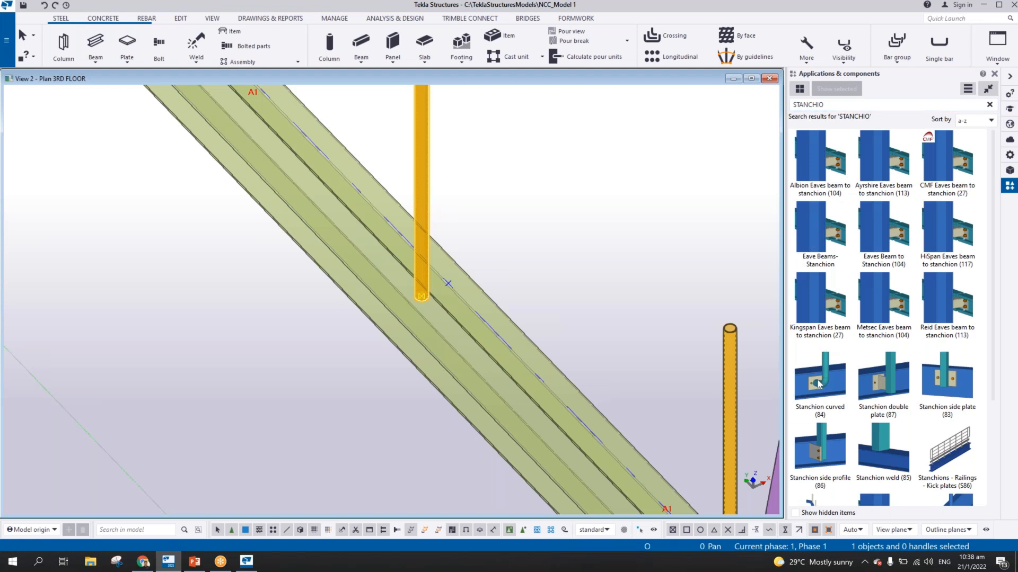
Try connecting the offset stanchion to the beam with the Stanchion curved (84) component
{"action": "double_click", "coordinate": [834, 393]}
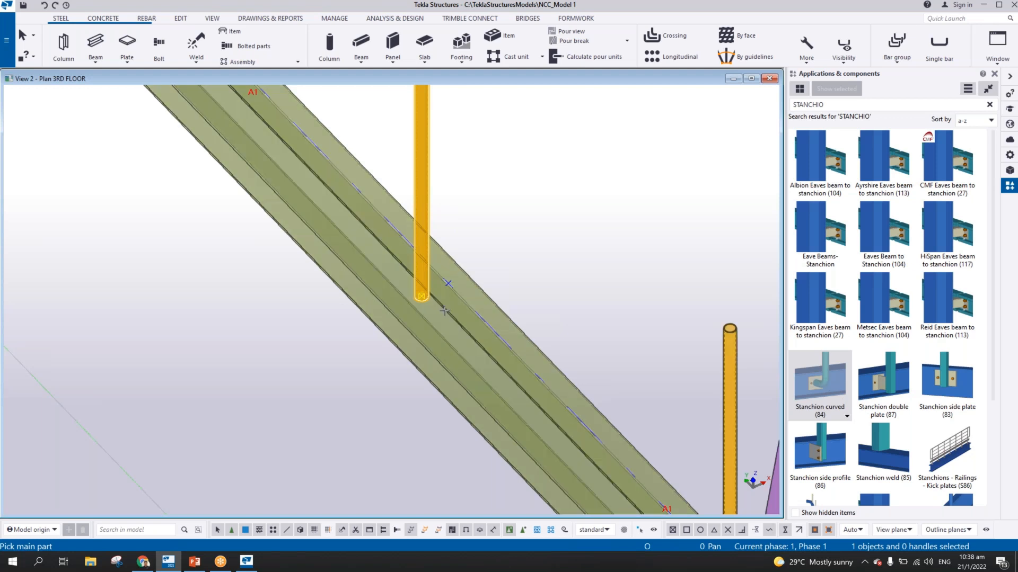
{"action": "left_click", "coordinate": [444, 302]}
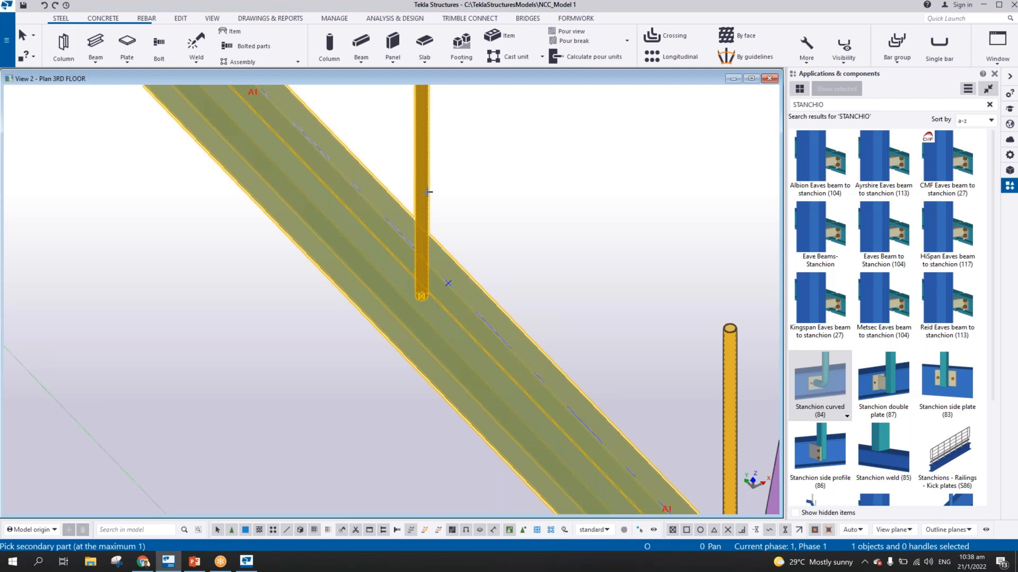
{"action": "left_click", "coordinate": [428, 192]}
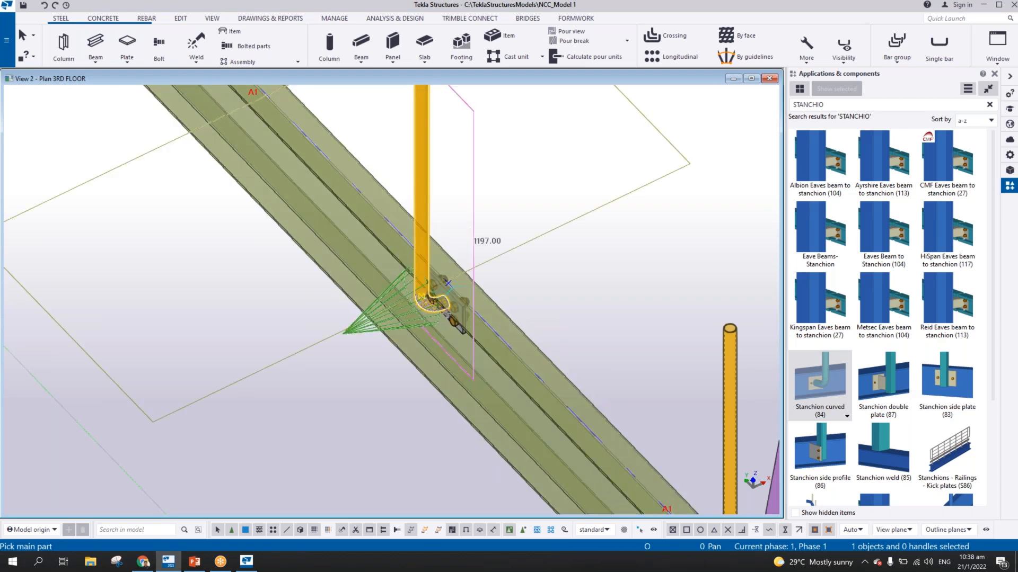
{"action": "scroll", "coordinate": [389, 261], "scroll_direction": "up", "scroll_amount": 4}
{"action": "middle_click_drag", "start_coordinate": [388, 260], "coordinate": [455, 260], "text": "ctrl"}
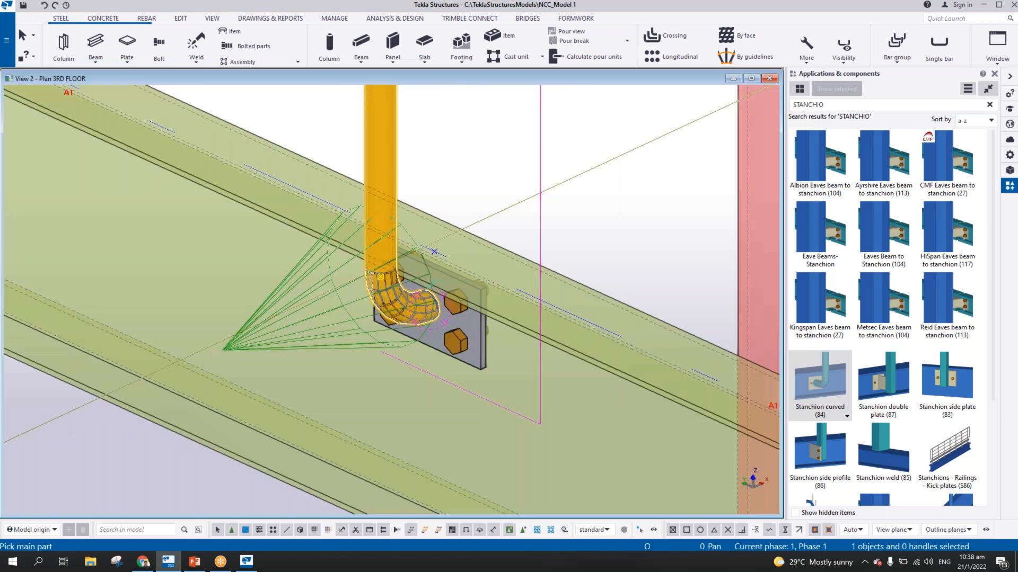
End the component command and undo the curved stanchion connection
{"action": "right_click", "coordinate": [463, 176]}
{"action": "left_click", "coordinate": [473, 182]}
{"action": "key", "text": "ctrl+z"}
Connect the offset stanchion to the beam with the Stanchion double plate (87) component and inspect the joint
{"action": "left_click", "coordinate": [883, 385]}
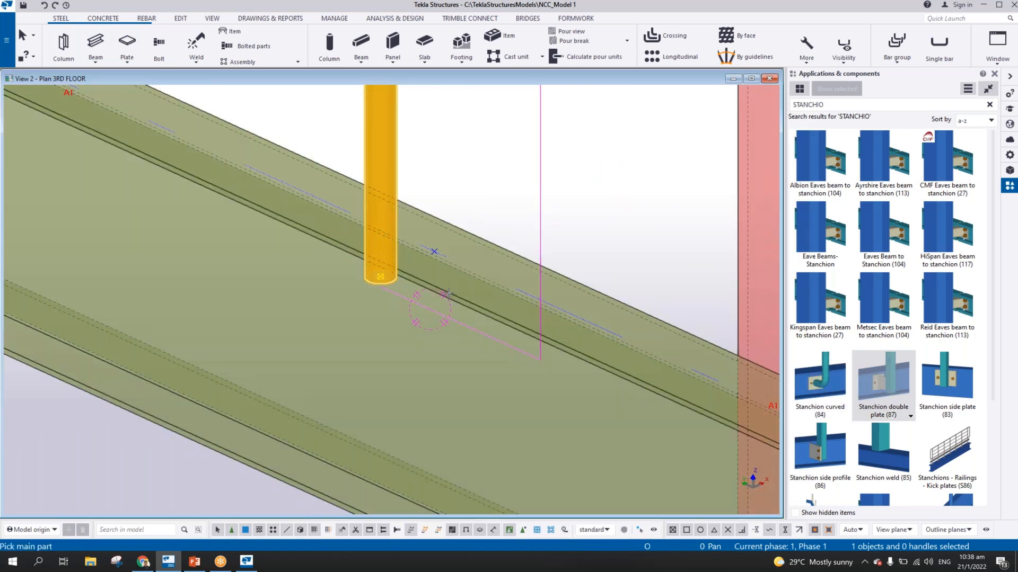
{"action": "left_click", "coordinate": [449, 293]}
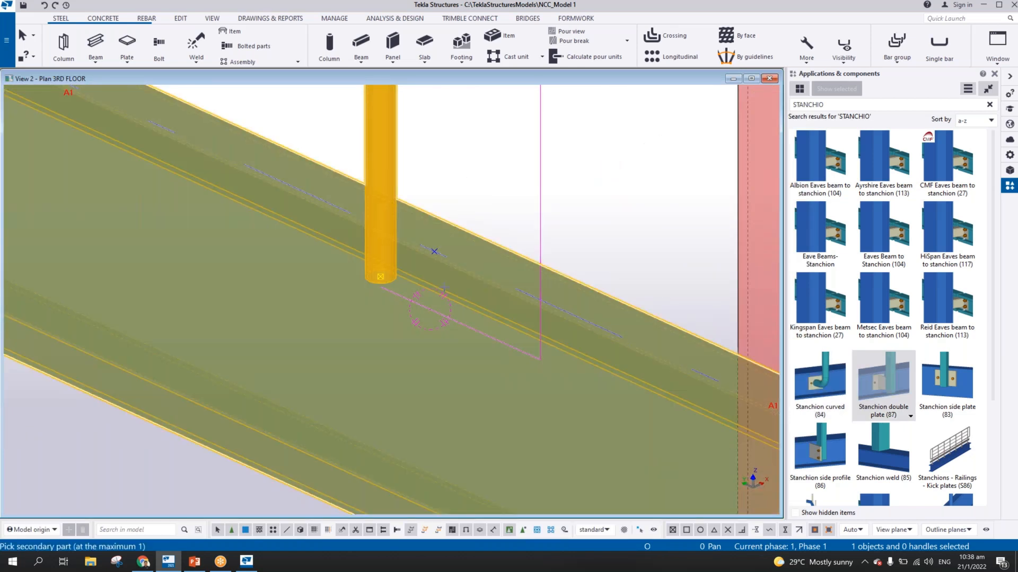
{"action": "left_click", "coordinate": [395, 132]}
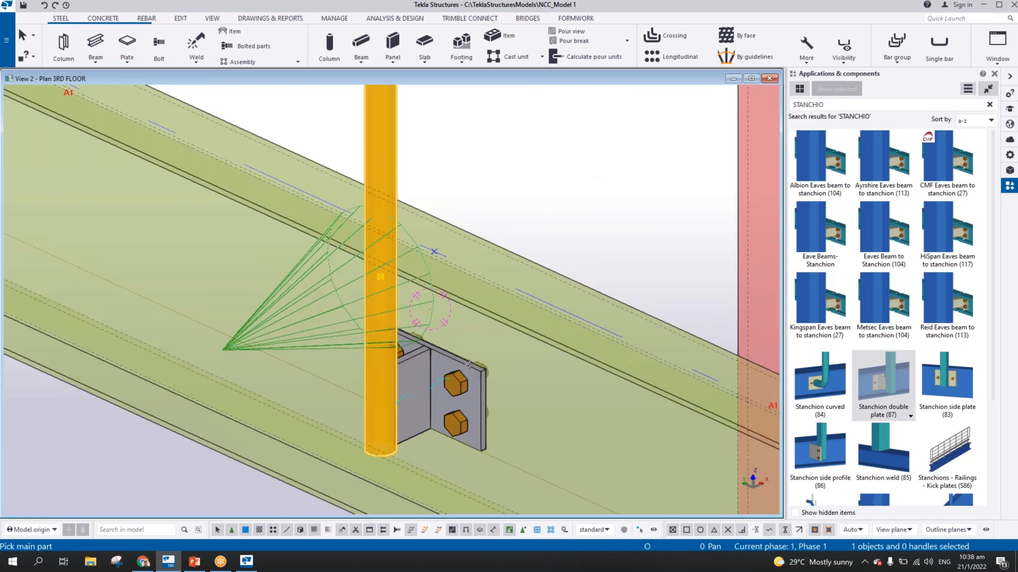
{"action": "scroll", "coordinate": [470, 365], "scroll_direction": "down", "scroll_amount": 1}
{"action": "mouse_move", "coordinate": [469, 365]}
{"action": "middle_mouse_down", "text": "ctrl"}
{"action": "mouse_move", "coordinate": [350, 350]}
{"action": "mouse_move", "coordinate": [477, 325]}
{"action": "mouse_move", "coordinate": [609, 325]}
{"action": "mouse_move", "coordinate": [747, 360]}
{"action": "mouse_move", "coordinate": [673, 382]}
{"action": "mouse_move", "coordinate": [381, 363]}
{"action": "mouse_move", "coordinate": [459, 369]}
{"action": "middle_mouse_up", "text": "ctrl"}
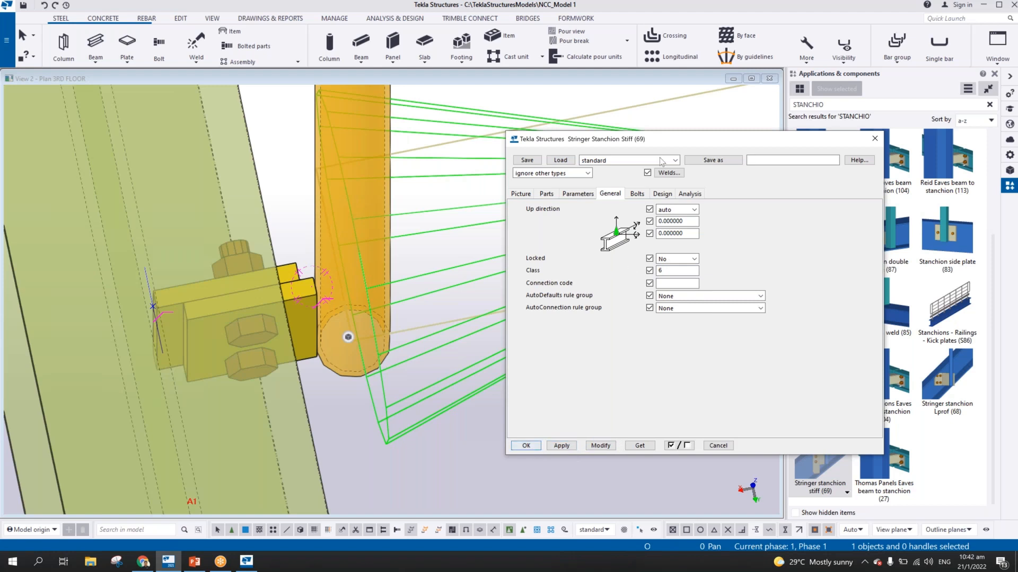
{"action": "left_click_drag", "start_coordinate": [667, 141], "coordinate": [717, 160]}
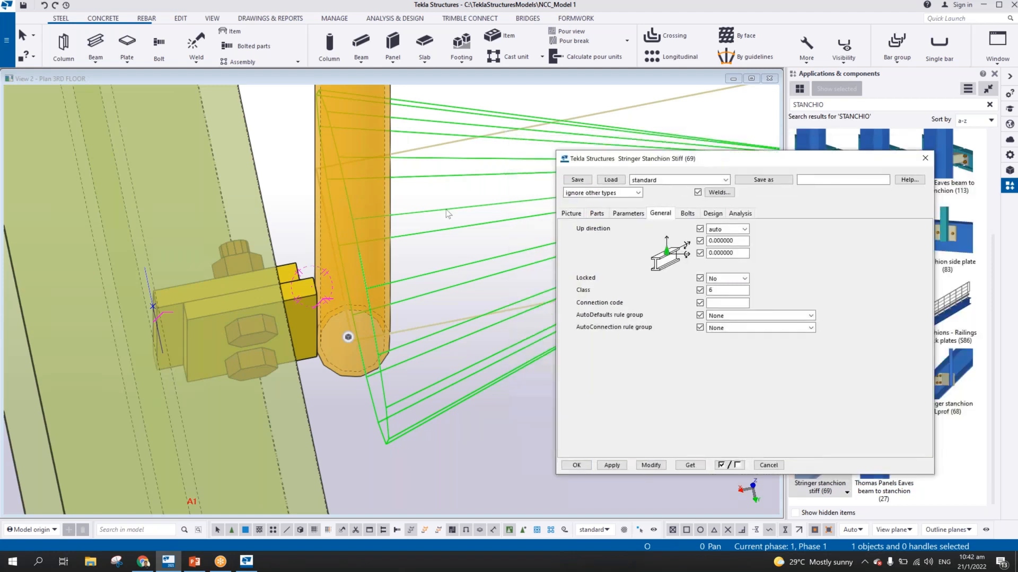
Compare the side-mounted stanchion joint with the end-plate stanchion joint on the 3RD FLOOR beam
{"action": "left_click", "coordinate": [447, 209]}
{"action": "scroll", "coordinate": [464, 286], "scroll_direction": "down", "scroll_amount": 5}
{"action": "middle_click_drag", "start_coordinate": [464, 287], "coordinate": [520, 225], "text": "ctrl"}
{"action": "middle_click_drag", "start_coordinate": [176, 257], "coordinate": [417, 285]}
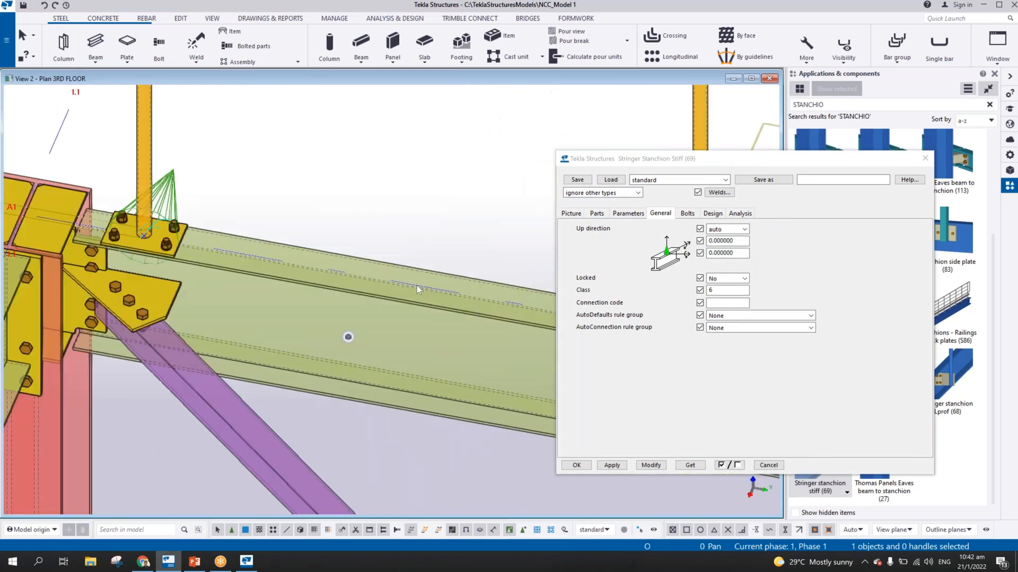
{"action": "middle_click_drag", "start_coordinate": [106, 243], "coordinate": [290, 273]}
{"action": "scroll", "coordinate": [275, 273], "scroll_direction": "down", "scroll_amount": 6}
{"action": "scroll", "coordinate": [348, 321], "scroll_direction": "up", "scroll_amount": 5}
{"action": "middle_click_drag", "start_coordinate": [551, 249], "coordinate": [461, 303]}
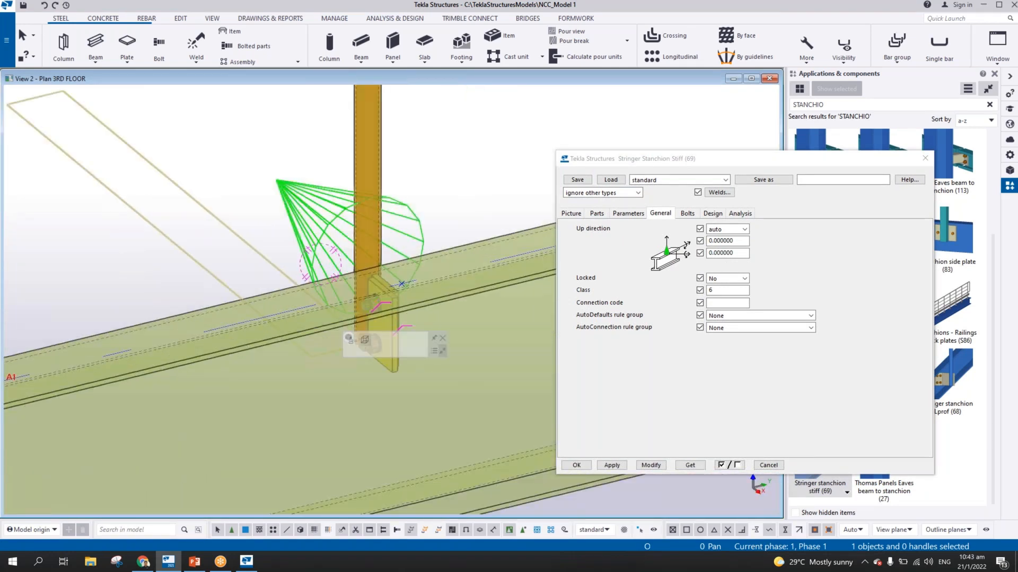
{"action": "middle_click_drag", "start_coordinate": [387, 303], "coordinate": [440, 288], "text": "ctrl"}
{"action": "scroll", "coordinate": [429, 291], "scroll_direction": "down", "scroll_amount": 6}
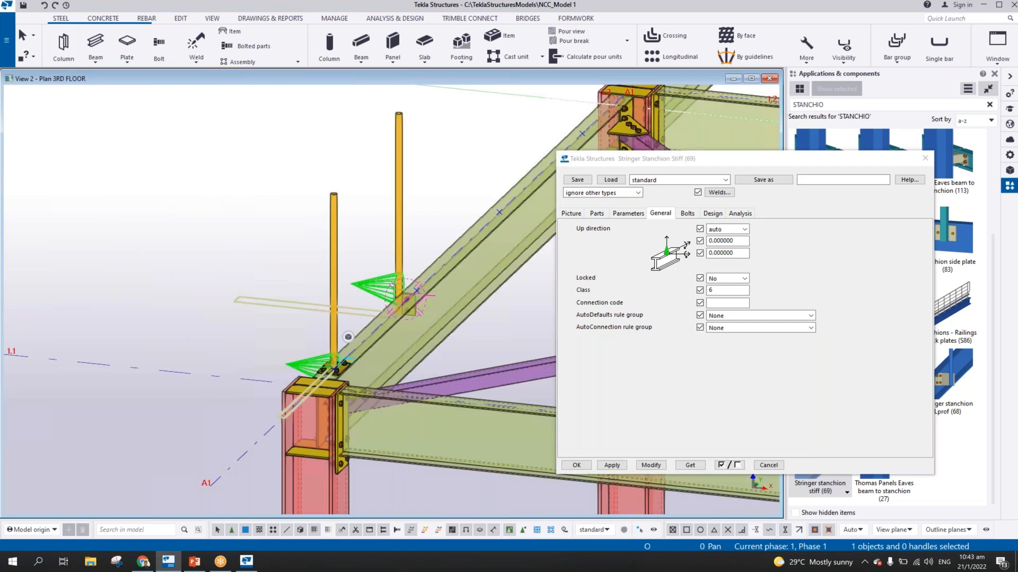
Delete the end plate connection and its stanchion nearest grid 1.1 from the 3RD FLOOR beam
{"action": "scroll", "coordinate": [331, 309], "scroll_direction": "up", "scroll_amount": 4}
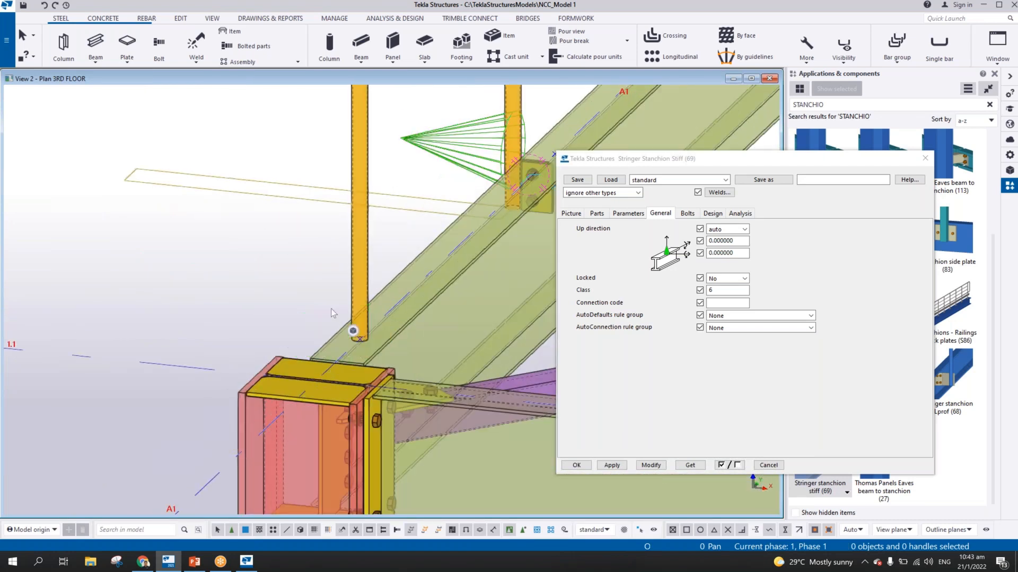
{"action": "scroll", "coordinate": [335, 307], "scroll_direction": "down", "scroll_amount": 2}
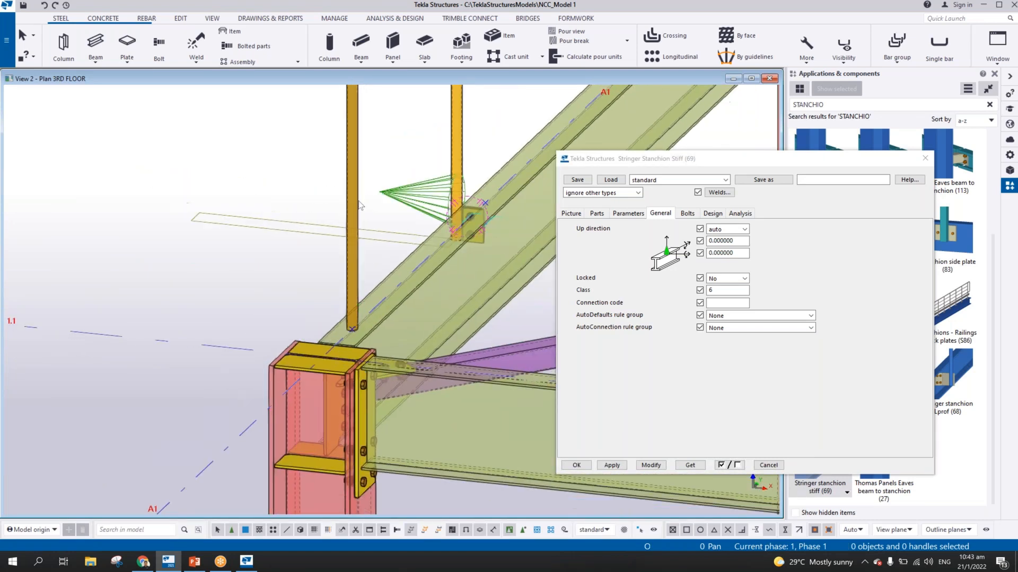
{"action": "scroll", "coordinate": [362, 215], "scroll_direction": "down", "scroll_amount": 3}
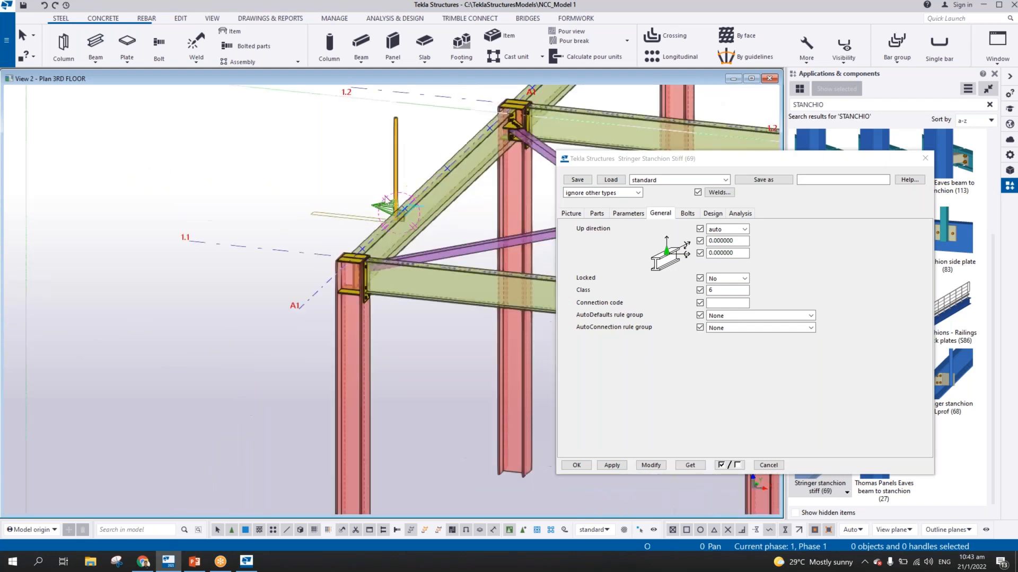
{"action": "middle_click_drag", "start_coordinate": [362, 215], "coordinate": [254, 265]}
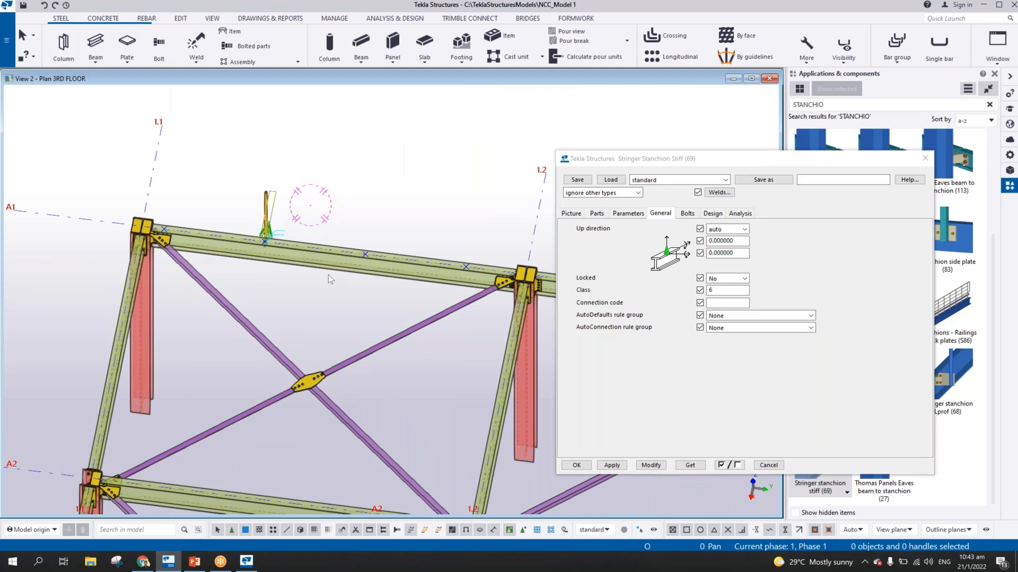
In the Grid A1 view, copy the side-mounted stanchion to the beam point nearest grid 1.1 and close the Stringer Stanchion Stiff (69) settings
{"action": "key", "text": "ctrl+Tab"}
{"action": "key", "text": "ctrl+p"}
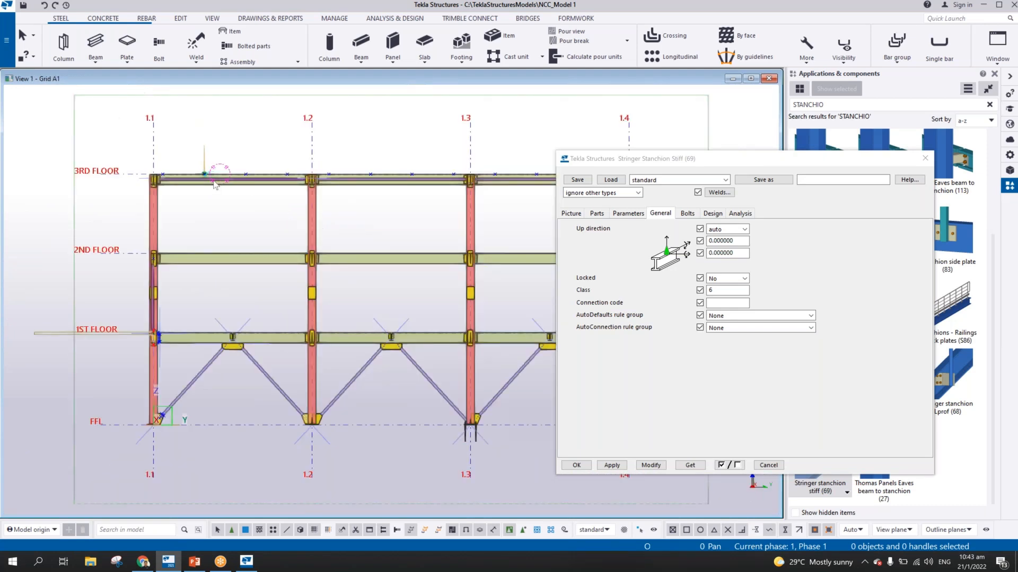
{"action": "scroll", "coordinate": [446, 327], "scroll_direction": "up", "scroll_amount": 10}
{"action": "left_click", "coordinate": [491, 323]}
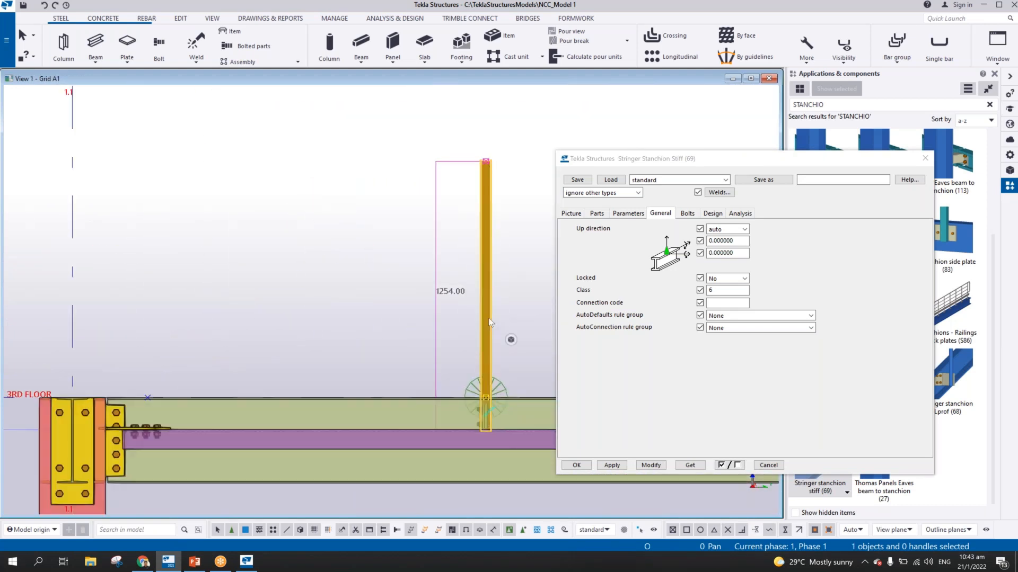
{"action": "right_click", "coordinate": [491, 323]}
{"action": "left_click", "coordinate": [542, 69]}
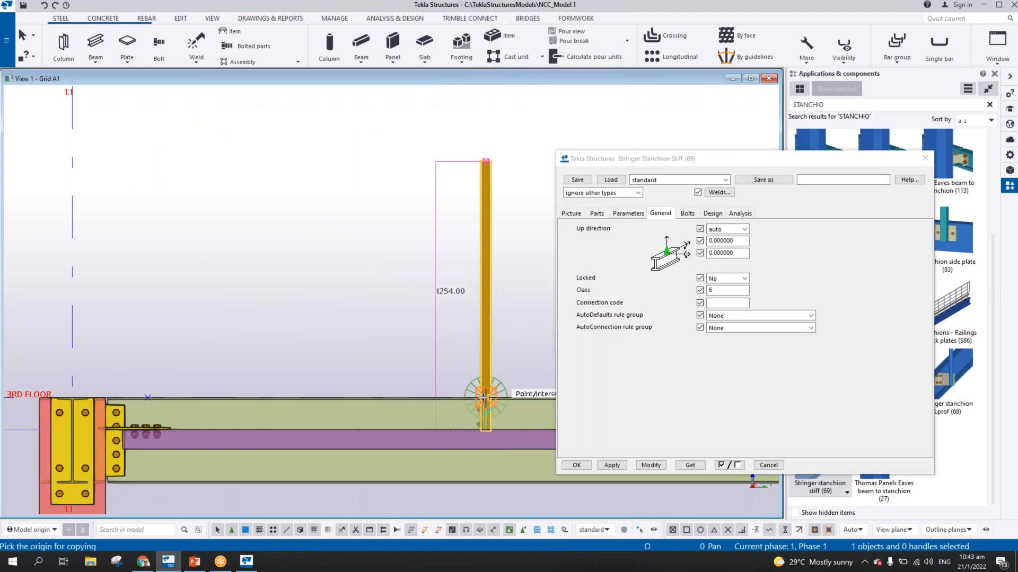
{"action": "left_click", "coordinate": [485, 397]}
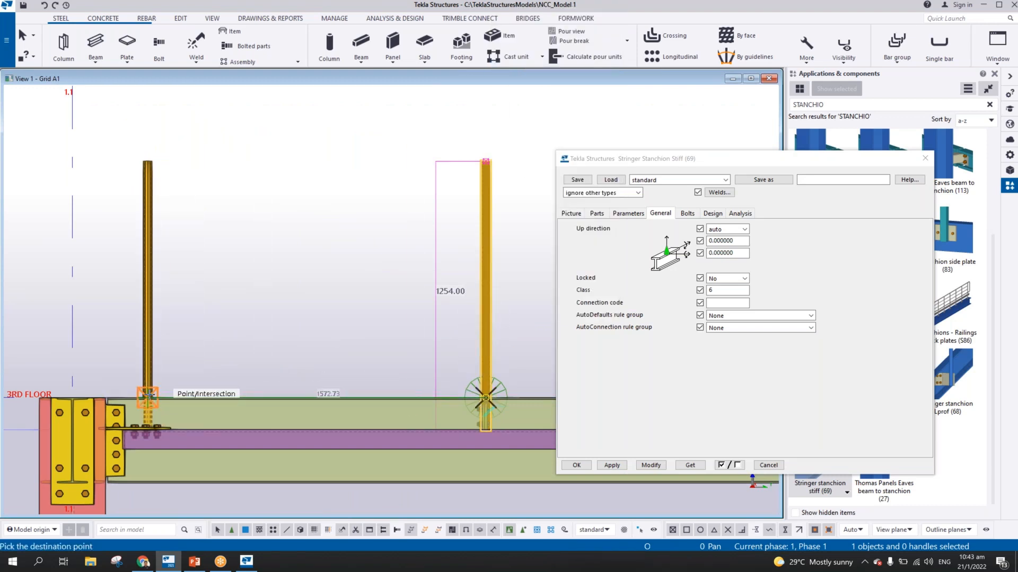
{"action": "scroll", "coordinate": [148, 395], "scroll_direction": "up", "scroll_amount": 5}
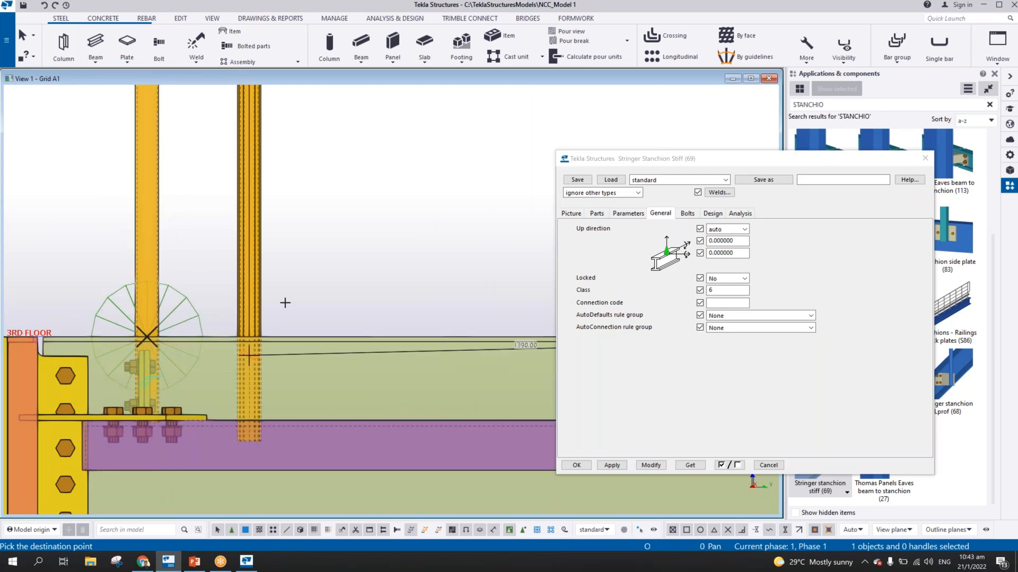
{"action": "right_click", "coordinate": [290, 290]}
{"action": "left_click", "coordinate": [318, 295]}
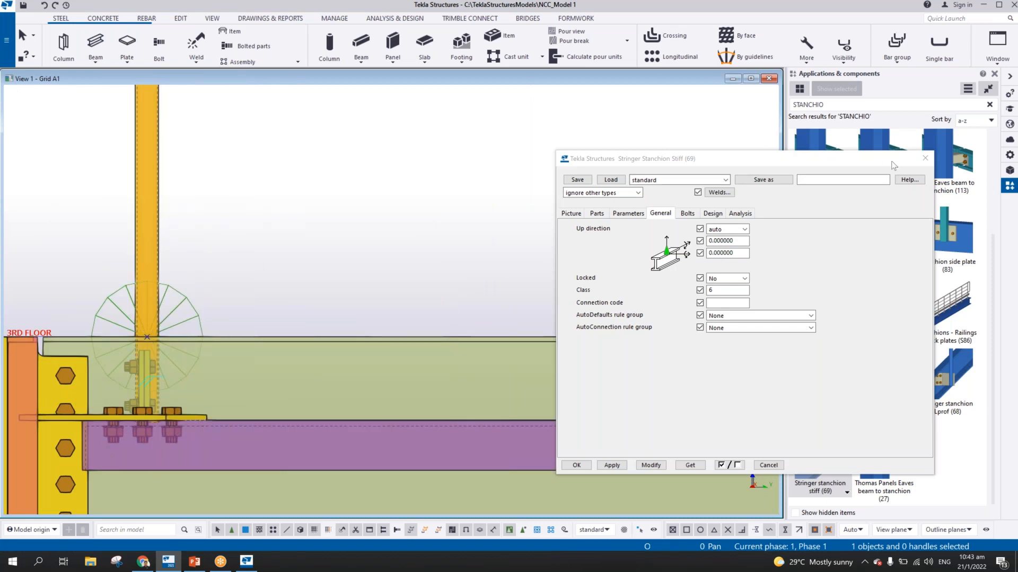
{"action": "left_click", "coordinate": [923, 161]}
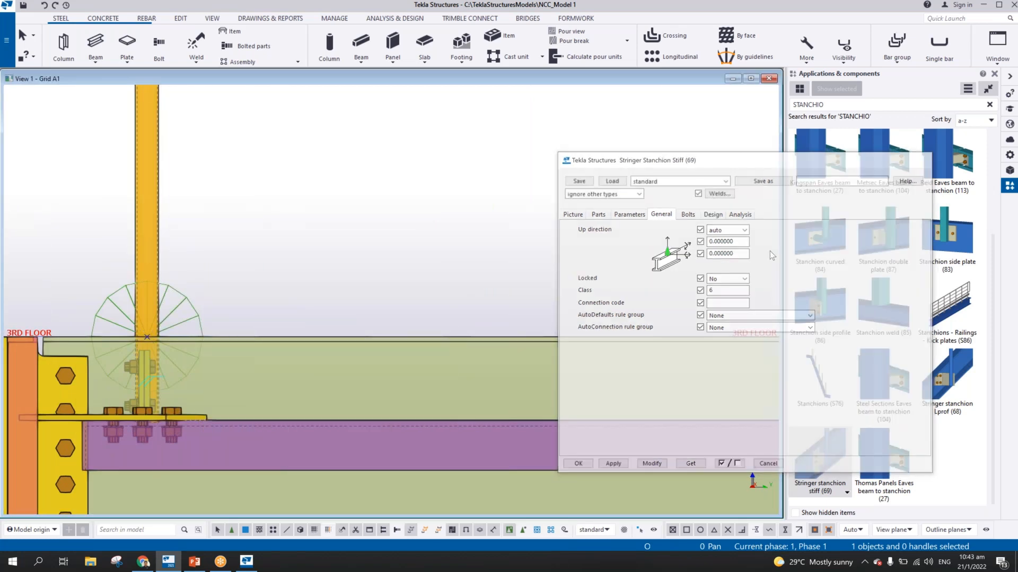
Set up a linear copy of the second stanchion towards the next beam point, with dY 1572.73
{"action": "scroll", "coordinate": [408, 234], "scroll_direction": "down", "scroll_amount": 4}
{"action": "right_click", "coordinate": [423, 229]}
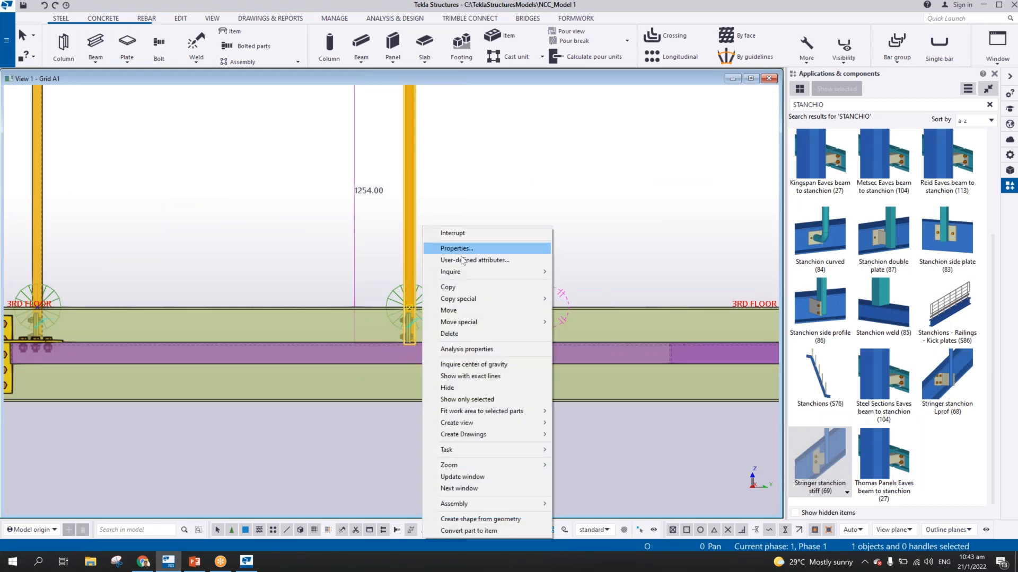
{"action": "mouse_move", "coordinate": [484, 300]}
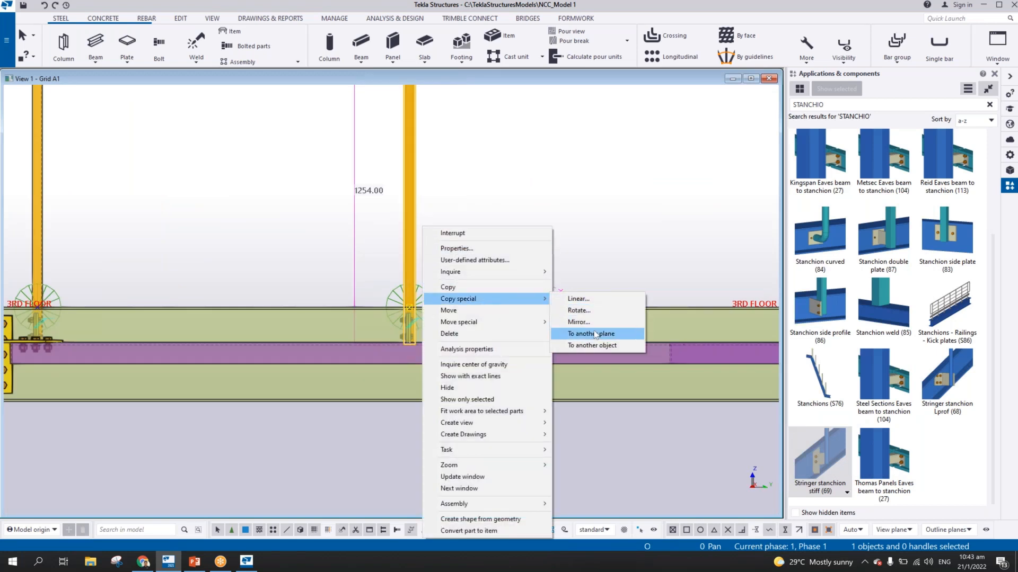
{"action": "left_click", "coordinate": [580, 300]}
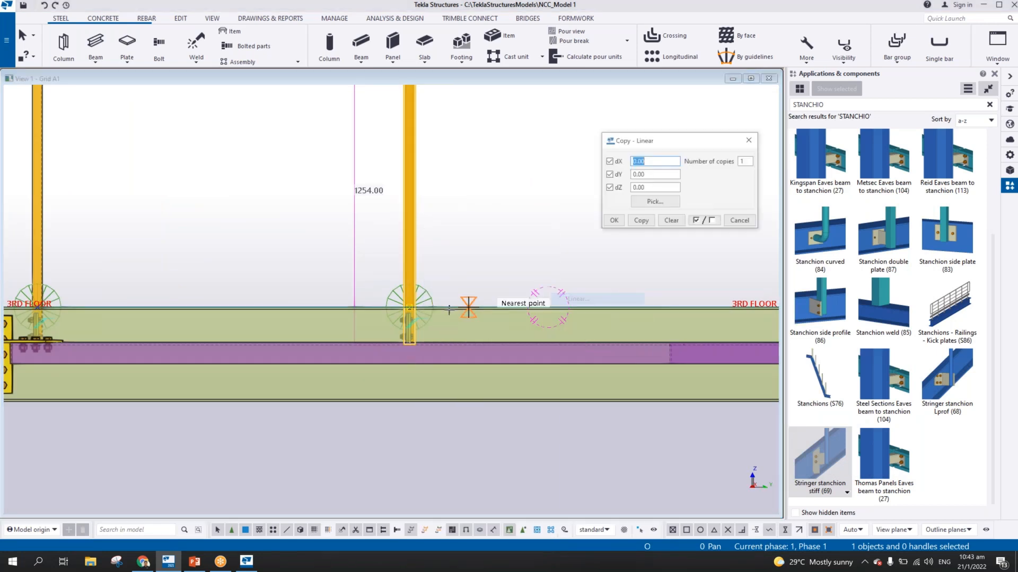
{"action": "left_click", "coordinate": [410, 307]}
{"action": "left_click", "coordinate": [470, 285]}
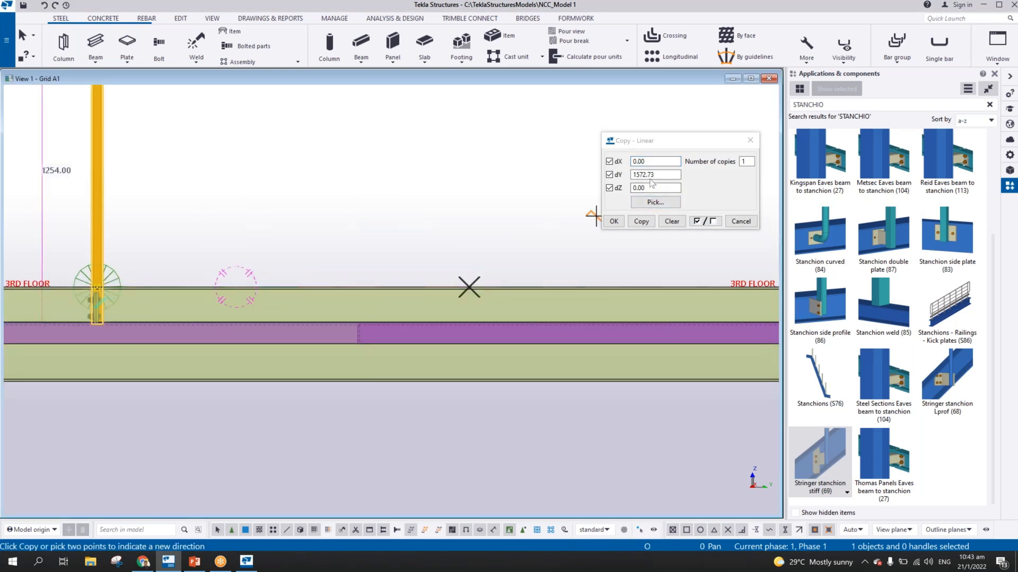
{"action": "middle_click_drag", "start_coordinate": [407, 247], "coordinate": [159, 245]}
{"action": "scroll", "coordinate": [158, 243], "scroll_direction": "down", "scroll_amount": 7}
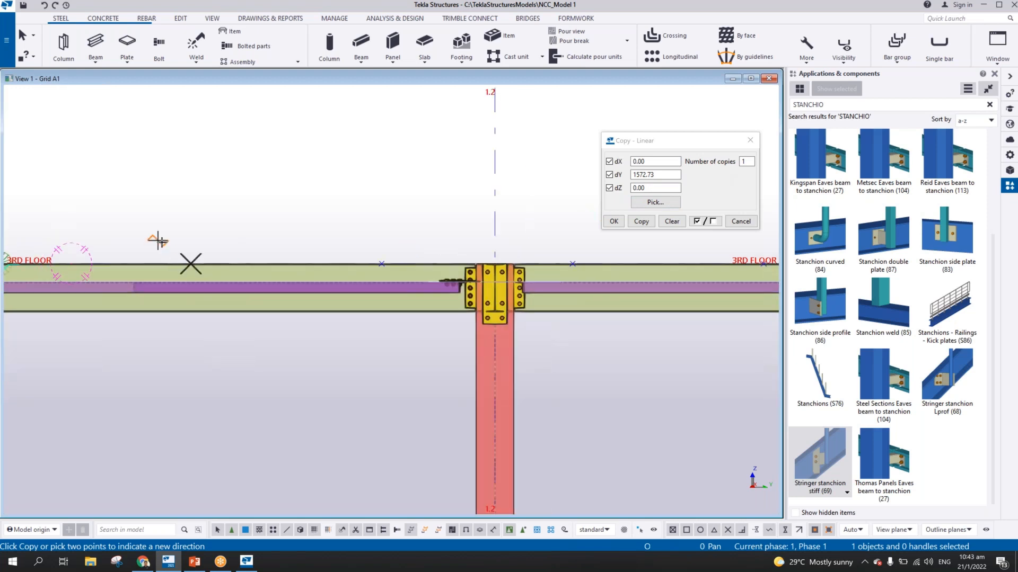
{"action": "scroll", "coordinate": [158, 242], "scroll_direction": "down", "scroll_amount": 5}
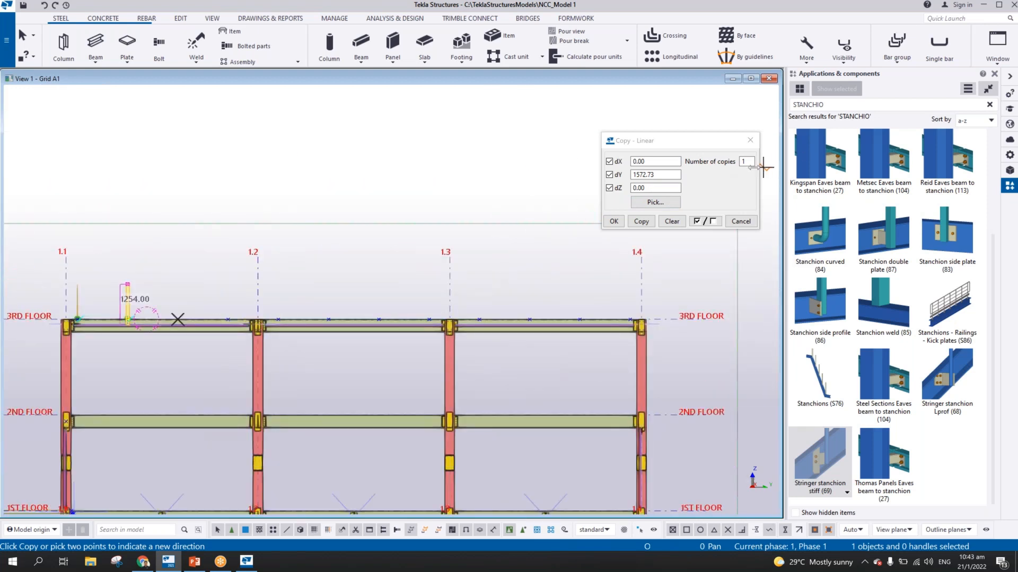
Try the linear copy with 9 copies along the 3RD FLOOR beam, then undo it
{"action": "double_click", "coordinate": [750, 163]}
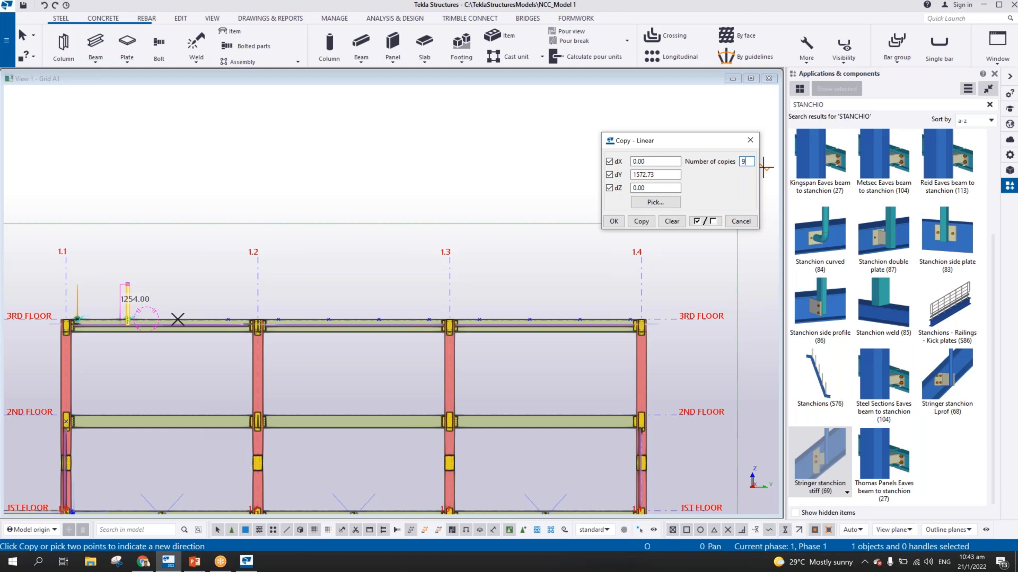
{"action": "left_click", "coordinate": [644, 221]}
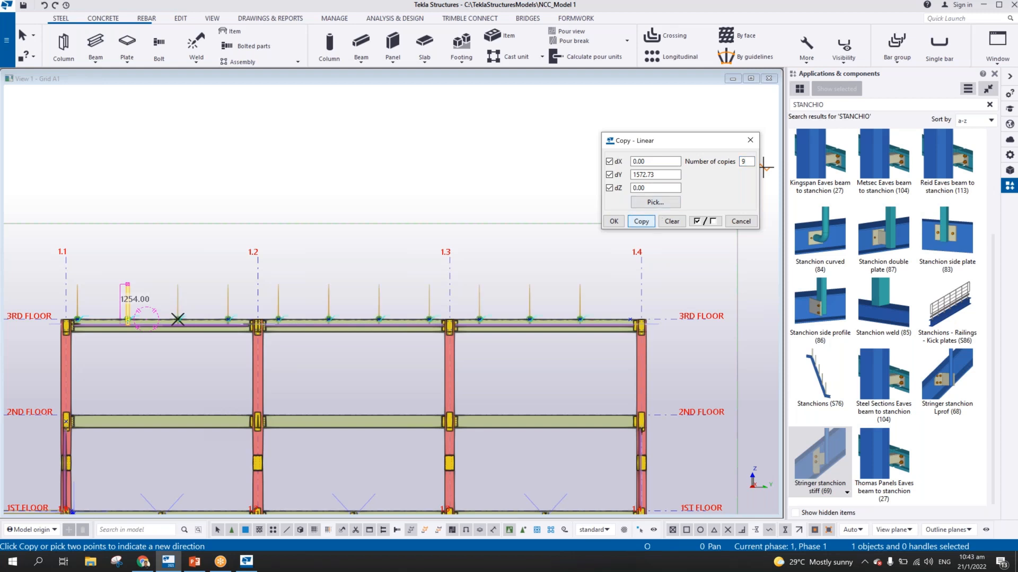
{"action": "middle_click_drag", "start_coordinate": [401, 227], "coordinate": [339, 214]}
{"action": "key", "text": "ctrl+z"}
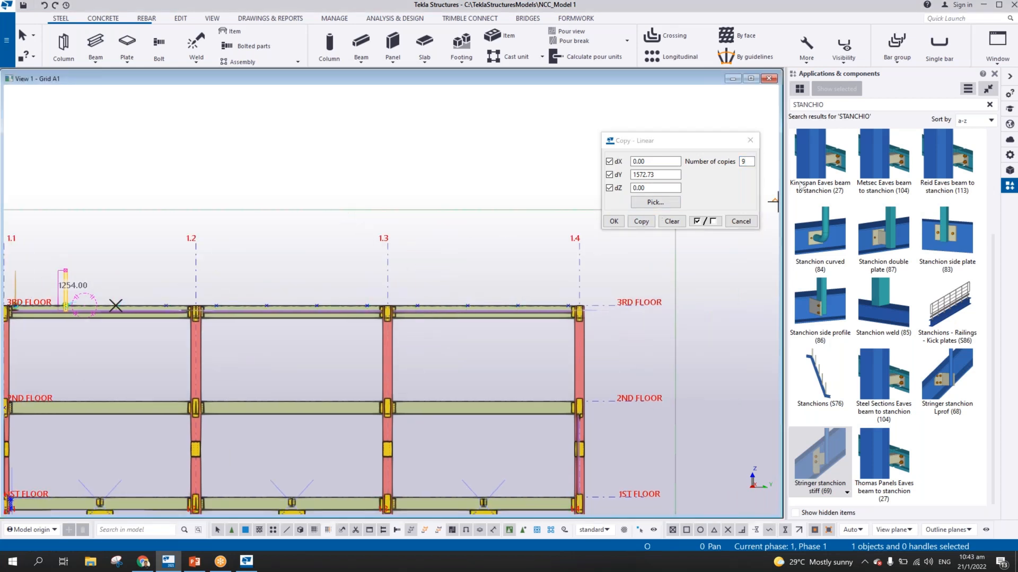
Create 10 linear copies of the stanchion along the 3RD FLOOR beam and end the copy command
{"action": "double_click", "coordinate": [746, 161]}
{"action": "type", "text": "10"}
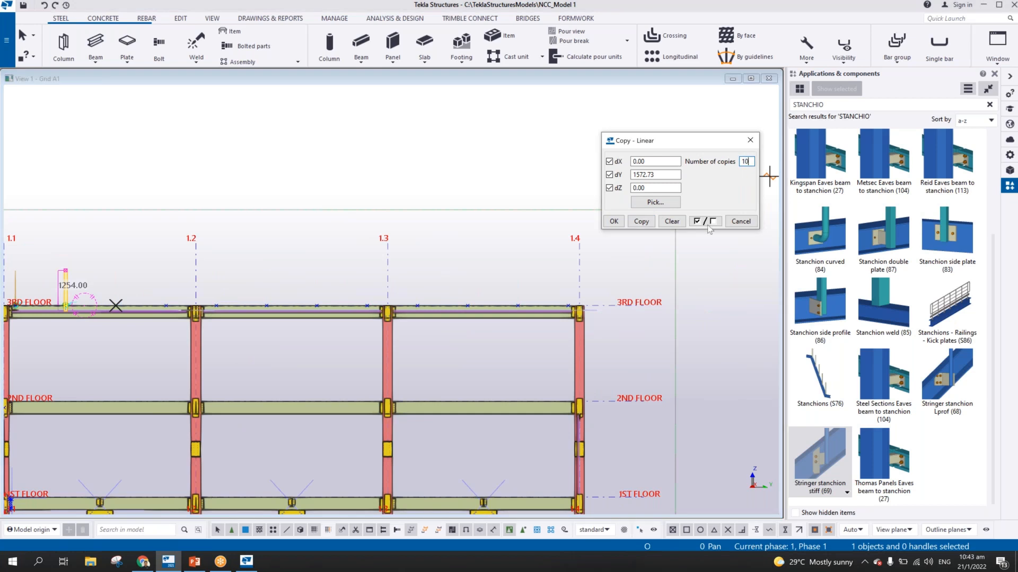
{"action": "left_click", "coordinate": [614, 222]}
{"action": "right_click", "coordinate": [552, 225]}
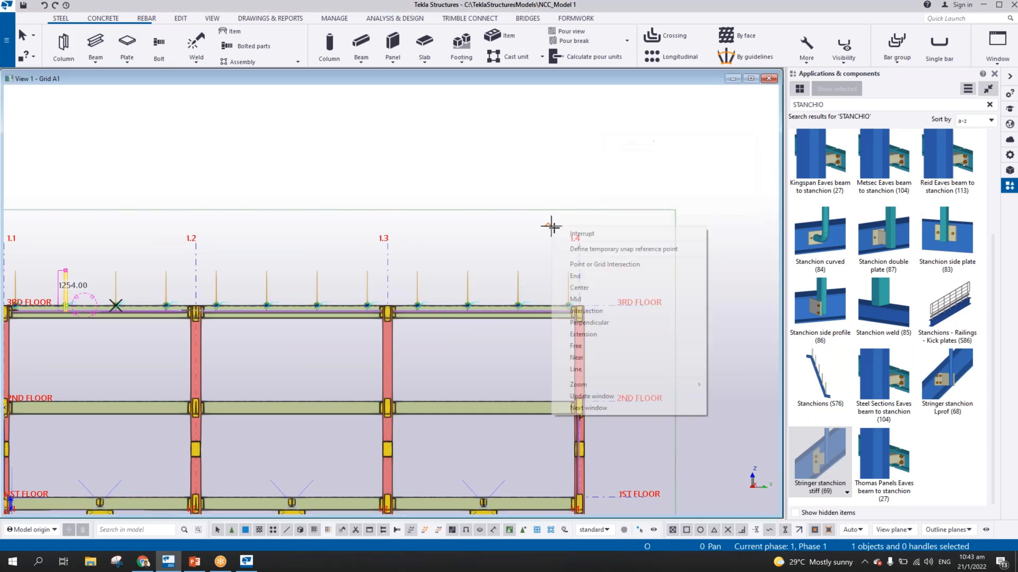
{"action": "left_click", "coordinate": [575, 232]}
Examine the row of copied stanchions and their connections along the 3RD FLOOR beam in 3D
{"action": "middle_click_drag", "start_coordinate": [155, 289], "coordinate": [373, 262]}
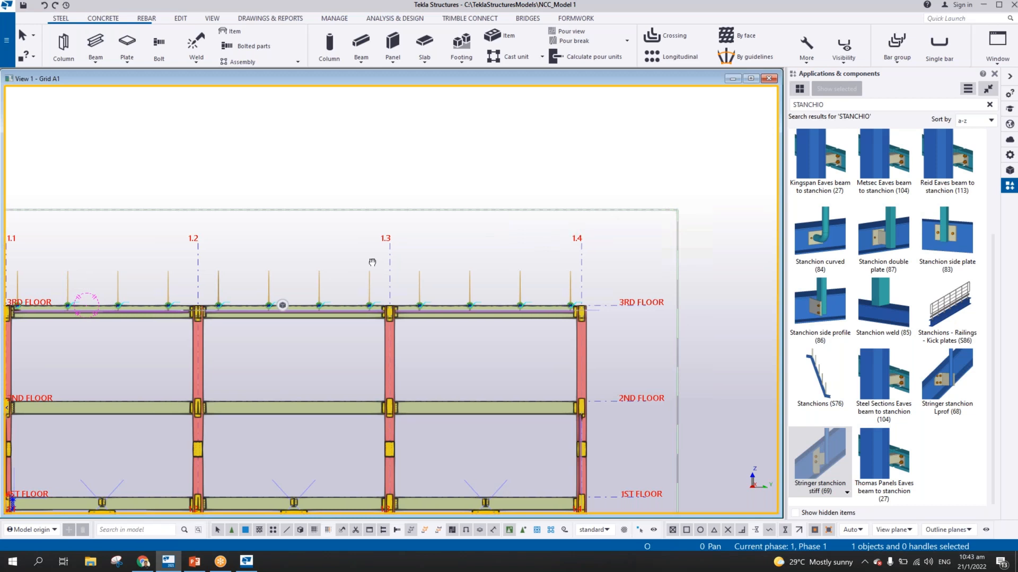
{"action": "scroll", "coordinate": [342, 263], "scroll_direction": "up", "scroll_amount": 14}
{"action": "mouse_move", "coordinate": [339, 316]}
{"action": "middle_mouse_down", "text": "ctrl"}
{"action": "mouse_move", "coordinate": [570, 311]}
{"action": "mouse_move", "coordinate": [340, 318]}
{"action": "middle_mouse_up", "text": "ctrl"}
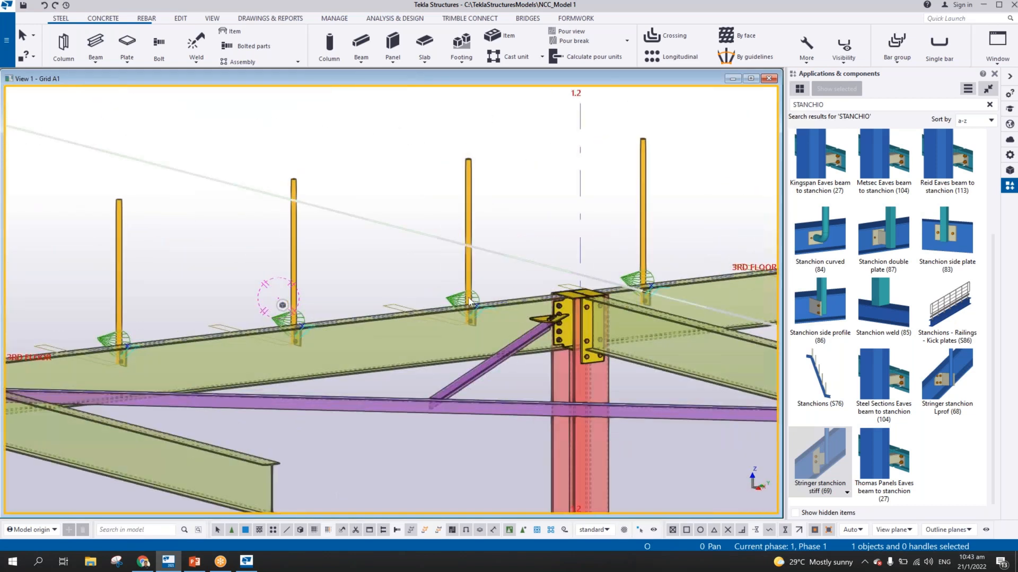
{"action": "scroll", "coordinate": [424, 340], "scroll_direction": "down", "scroll_amount": 5}
{"action": "middle_click_drag", "start_coordinate": [409, 313], "coordinate": [472, 284]}
{"action": "middle_click_drag", "start_coordinate": [472, 284], "coordinate": [508, 295], "text": "ctrl"}
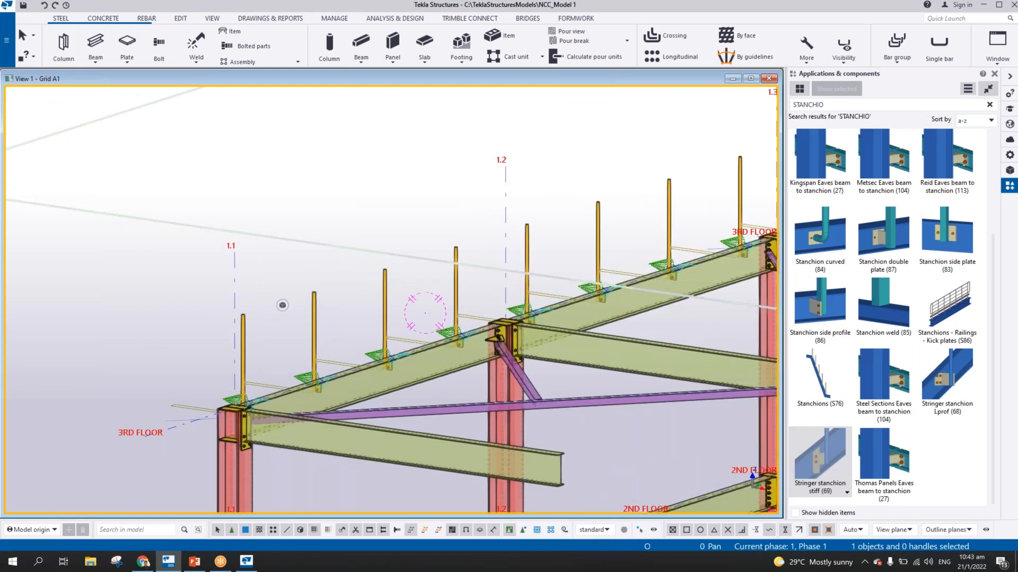
{"action": "middle_click_drag", "start_coordinate": [697, 288], "coordinate": [520, 259]}
{"action": "scroll", "coordinate": [521, 262], "scroll_direction": "down", "scroll_amount": 2}
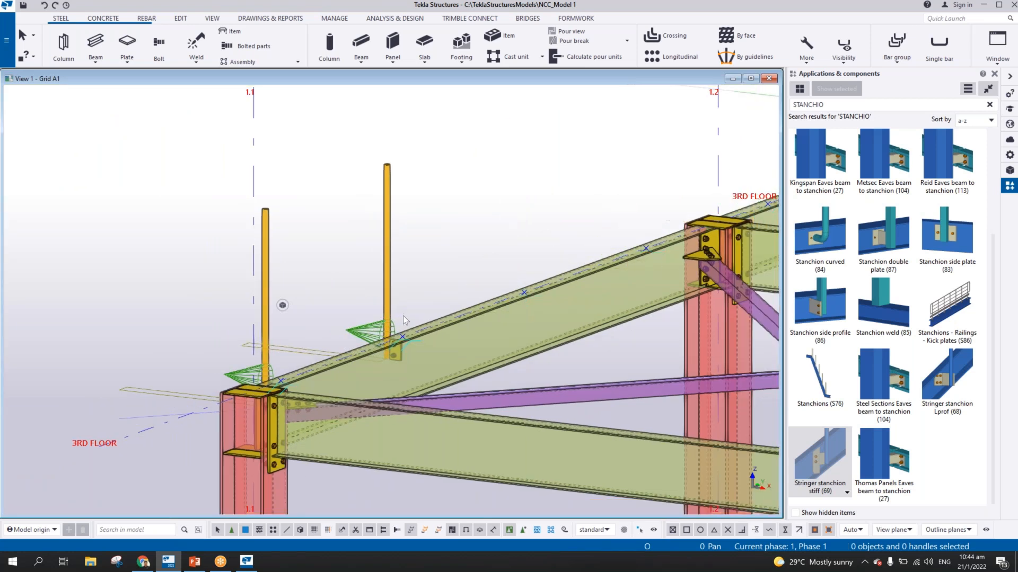
Delete the two side-mounted stanchions nearest grid 1.1 together with their connections
{"action": "left_click_drag", "start_coordinate": [432, 229], "coordinate": [366, 266]}
{"action": "key", "text": "Delete"}
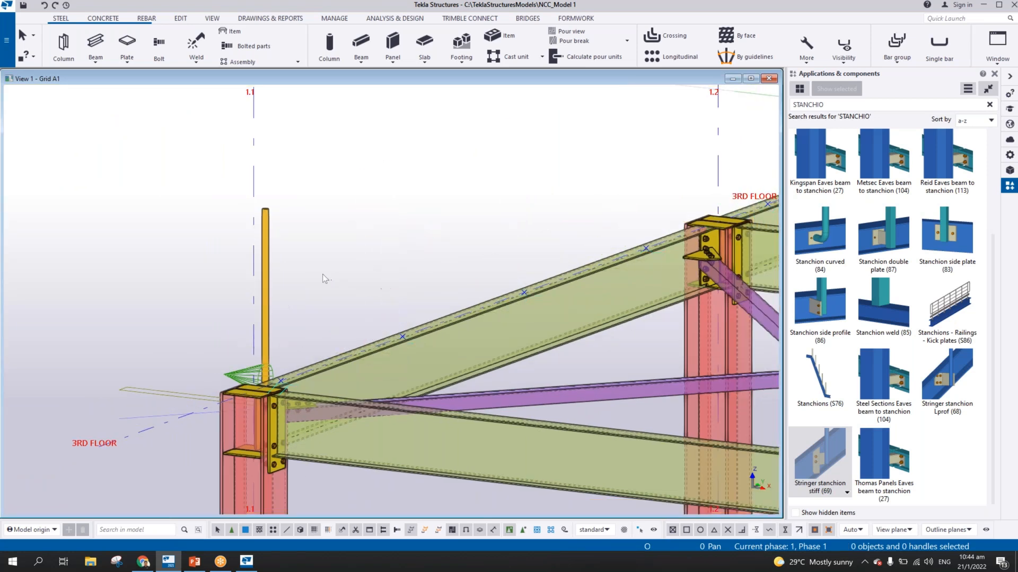
{"action": "middle_click_drag", "start_coordinate": [323, 275], "coordinate": [362, 273]}
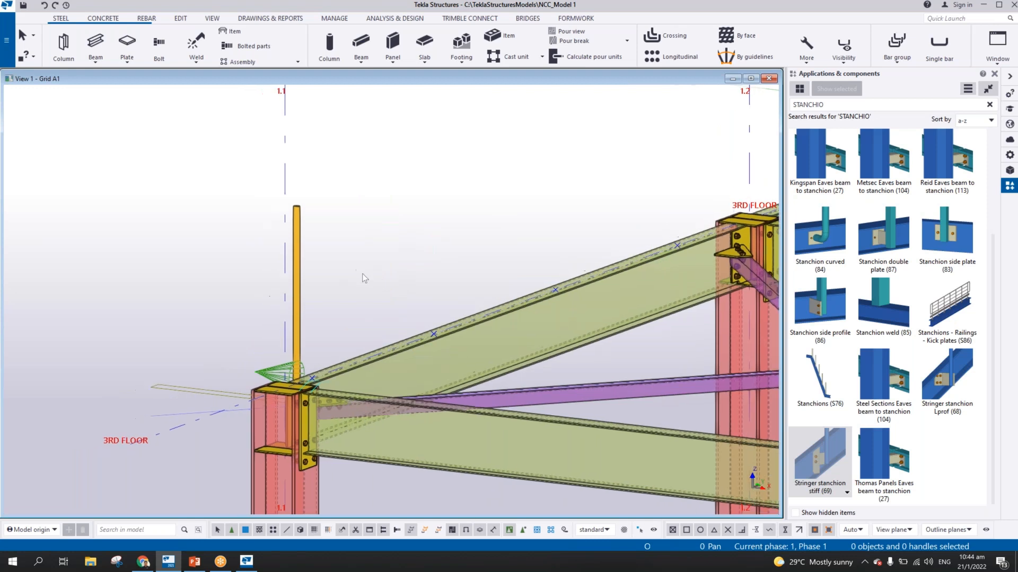
{"action": "key", "text": "ctrl+p"}
{"action": "scroll", "coordinate": [299, 286], "scroll_direction": "up", "scroll_amount": 9}
{"action": "left_click_drag", "start_coordinate": [347, 266], "coordinate": [266, 298]}
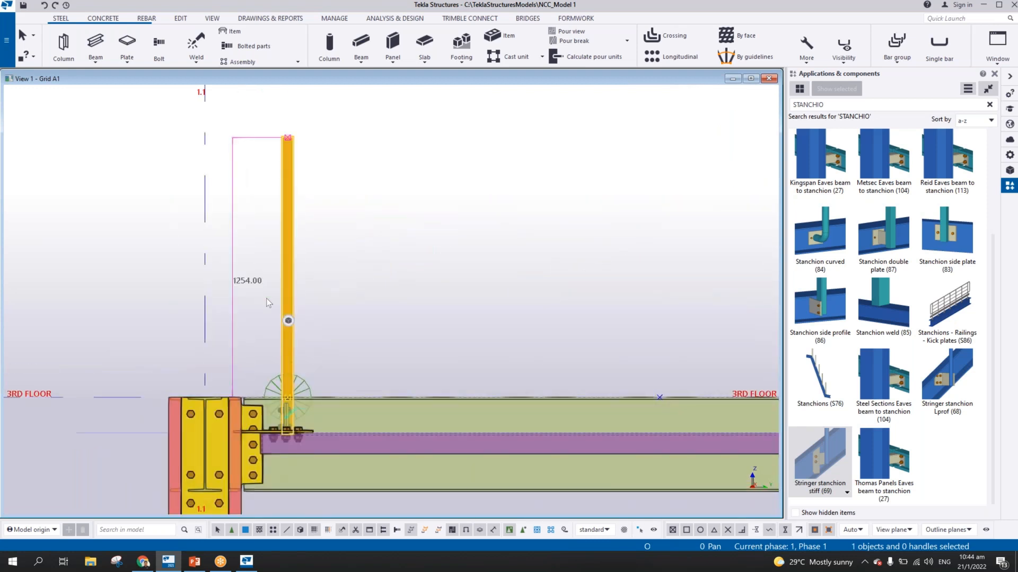
{"action": "key", "text": "Delete"}
Model a vertical STANCHION member 1100 mm high with profile PD42*3 from the point on the 3RD FLOOR beam nearest grid 1.1
{"action": "middle_click_drag", "start_coordinate": [273, 395], "coordinate": [370, 364]}
{"action": "scroll", "coordinate": [429, 377], "scroll_direction": "up", "scroll_amount": 3}
{"action": "scroll", "coordinate": [429, 378], "scroll_direction": "up", "scroll_amount": 4}
{"action": "scroll", "coordinate": [475, 384], "scroll_direction": "down", "scroll_amount": 4}
{"action": "scroll", "coordinate": [496, 373], "scroll_direction": "down", "scroll_amount": 4}
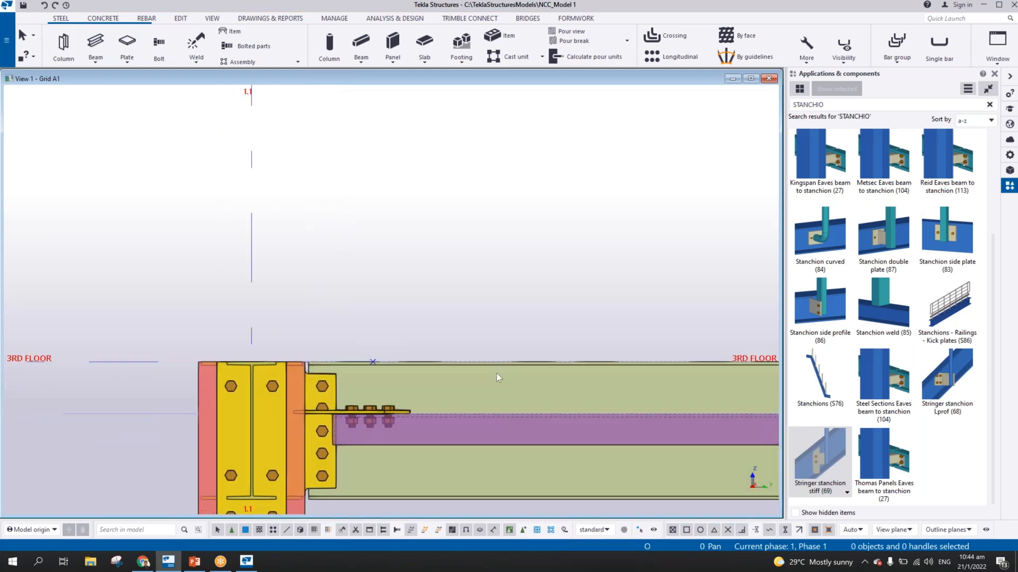
{"action": "middle_click_drag", "start_coordinate": [693, 376], "coordinate": [509, 383]}
{"action": "middle_click_drag", "start_coordinate": [260, 363], "coordinate": [542, 345]}
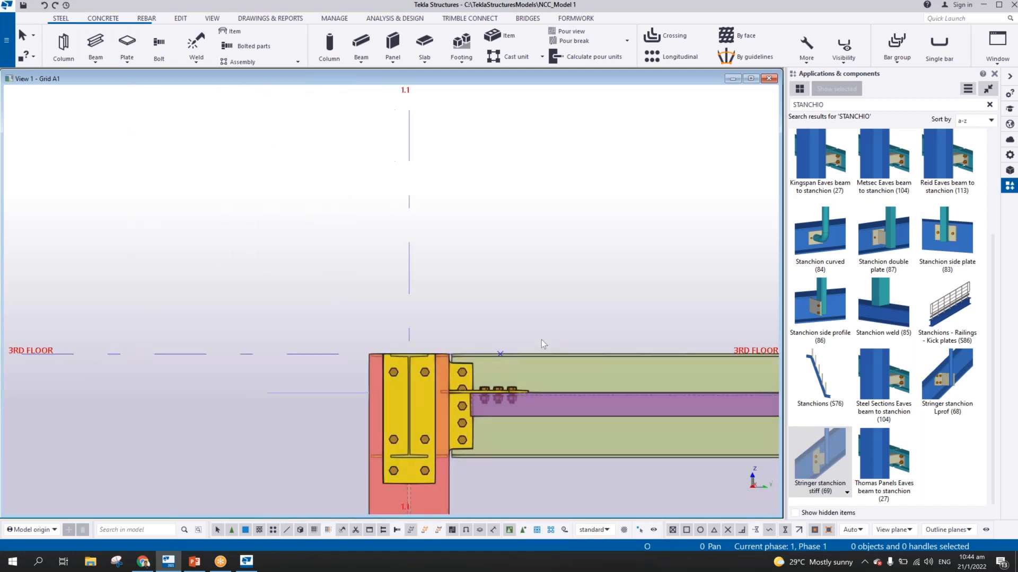
{"action": "scroll", "coordinate": [541, 343], "scroll_direction": "up", "scroll_amount": 3}
{"action": "left_click", "coordinate": [97, 42]}
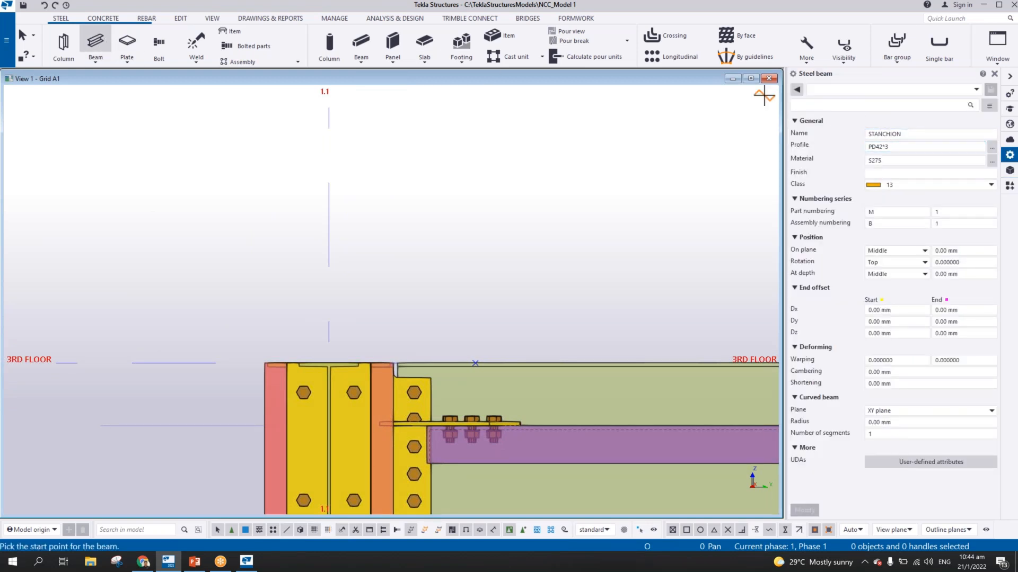
{"action": "left_click", "coordinate": [475, 364]}
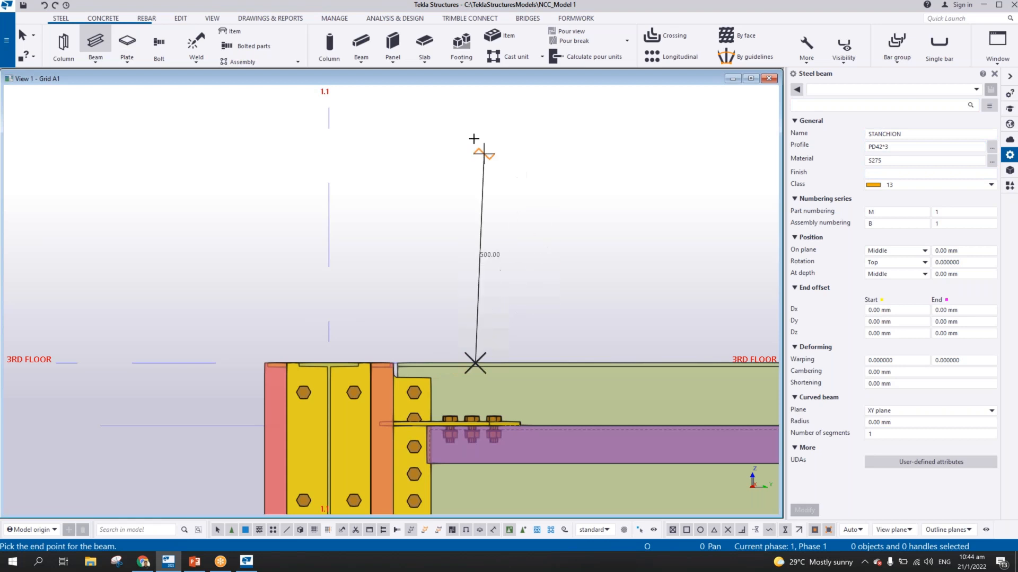
{"action": "middle_click_drag", "start_coordinate": [468, 110], "coordinate": [427, 298]}
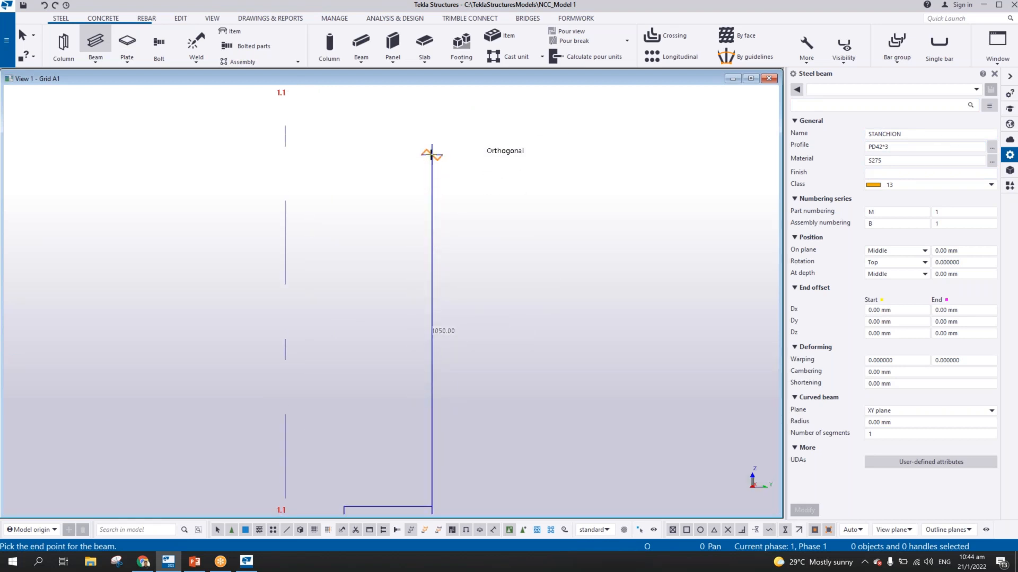
{"action": "left_click", "coordinate": [431, 137]}
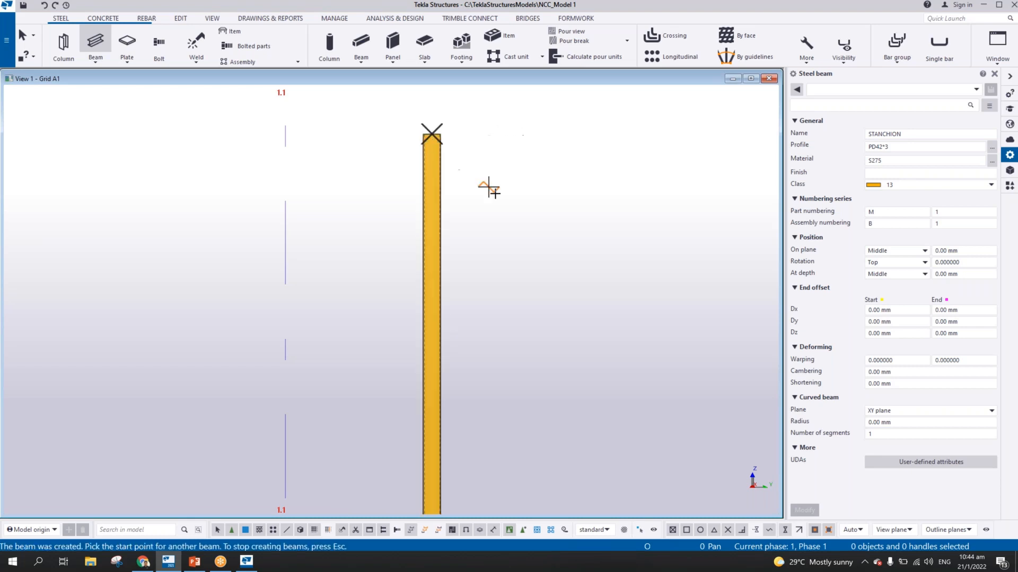
{"action": "right_click", "coordinate": [486, 186]}
{"action": "left_click", "coordinate": [510, 200]}
{"action": "scroll", "coordinate": [508, 241], "scroll_direction": "down", "scroll_amount": 2}
{"action": "scroll", "coordinate": [508, 249], "scroll_direction": "down", "scroll_amount": 2}
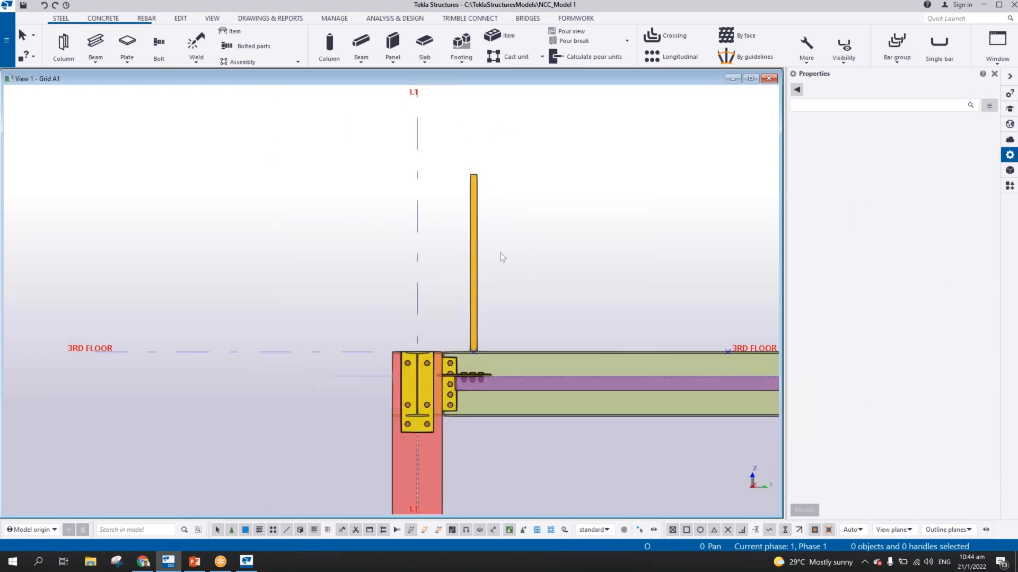
Move the new stanchion 110 mm in the negative X direction in plan, off the grid A1 line to the beam's outer side
{"action": "key", "text": "ctrl+Tab"}
{"action": "middle_click_drag", "start_coordinate": [301, 310], "coordinate": [310, 314]}
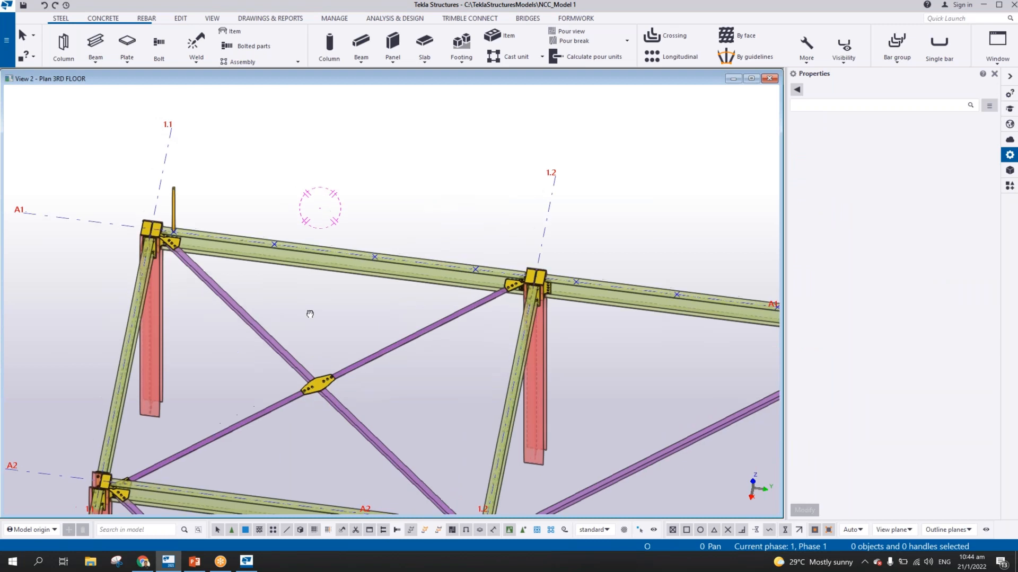
{"action": "key", "text": "ctrl+p"}
{"action": "scroll", "coordinate": [233, 456], "scroll_direction": "up", "scroll_amount": 10}
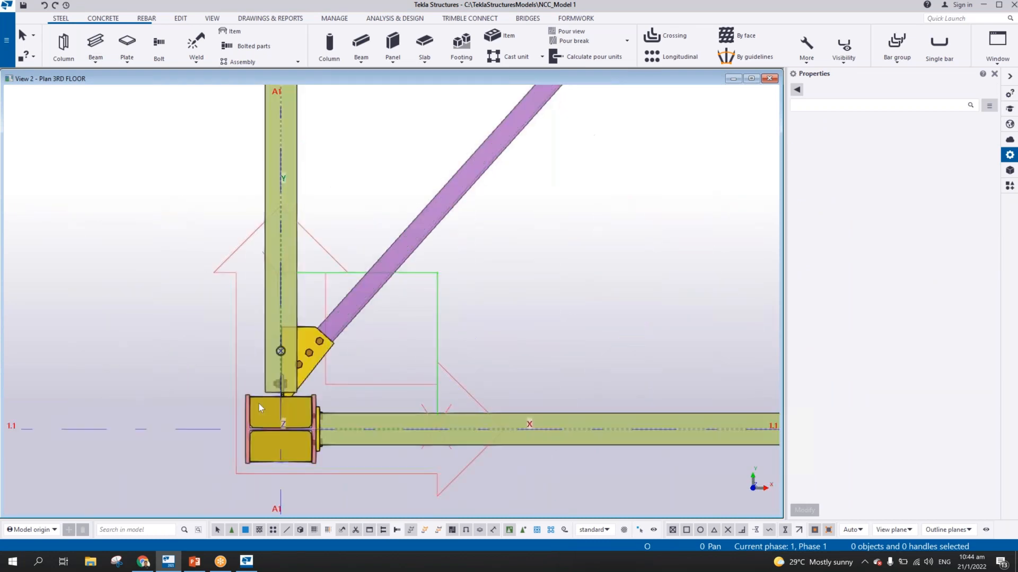
{"action": "scroll", "coordinate": [332, 268], "scroll_direction": "up", "scroll_amount": 1}
{"action": "left_click", "coordinate": [332, 268]}
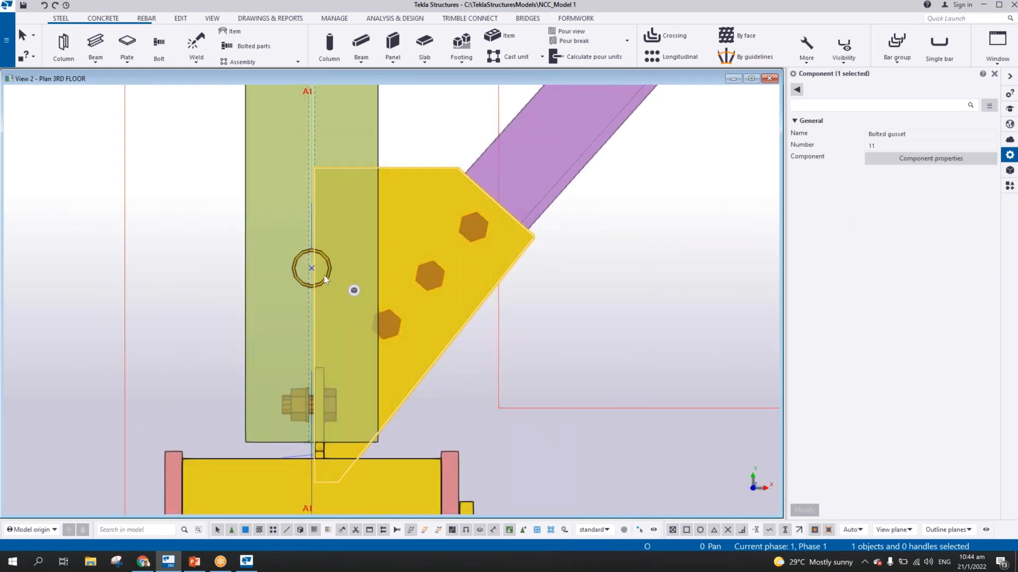
{"action": "middle_click_drag", "start_coordinate": [324, 275], "coordinate": [461, 268]}
{"action": "scroll", "coordinate": [453, 269], "scroll_direction": "up", "scroll_amount": 3}
{"action": "right_click", "coordinate": [451, 255]}
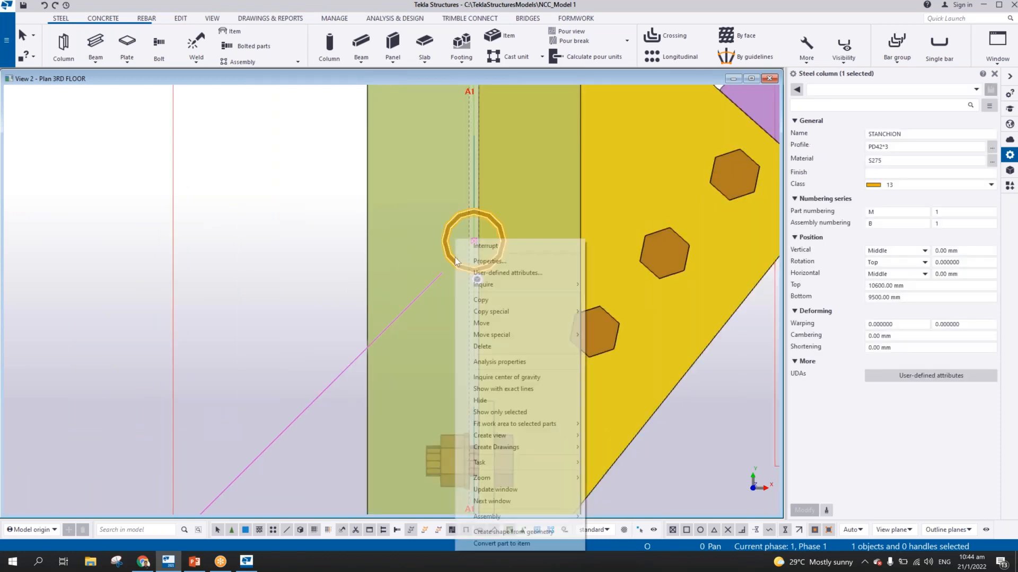
{"action": "left_click", "coordinate": [482, 323]}
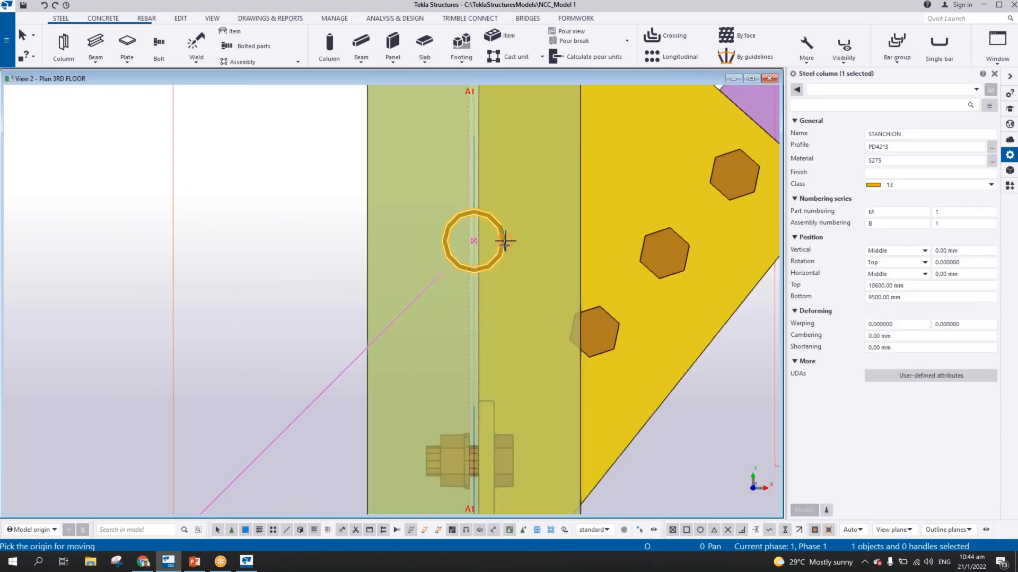
{"action": "left_click", "coordinate": [505, 241]}
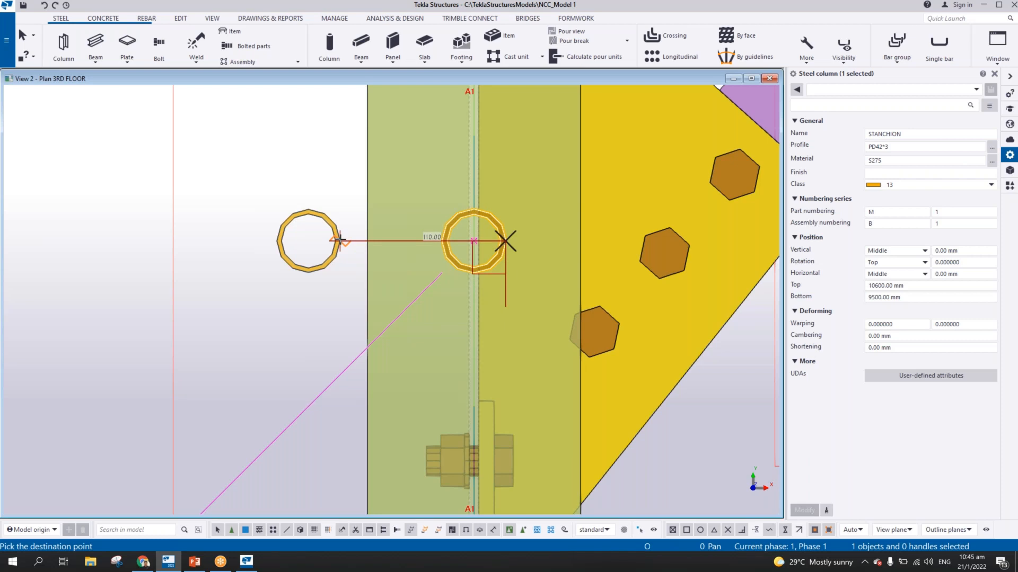
{"action": "left_click", "coordinate": [340, 241]}
{"action": "right_click", "coordinate": [345, 168]}
{"action": "left_click", "coordinate": [358, 174]}
{"action": "scroll", "coordinate": [358, 287], "scroll_direction": "down", "scroll_amount": 2}
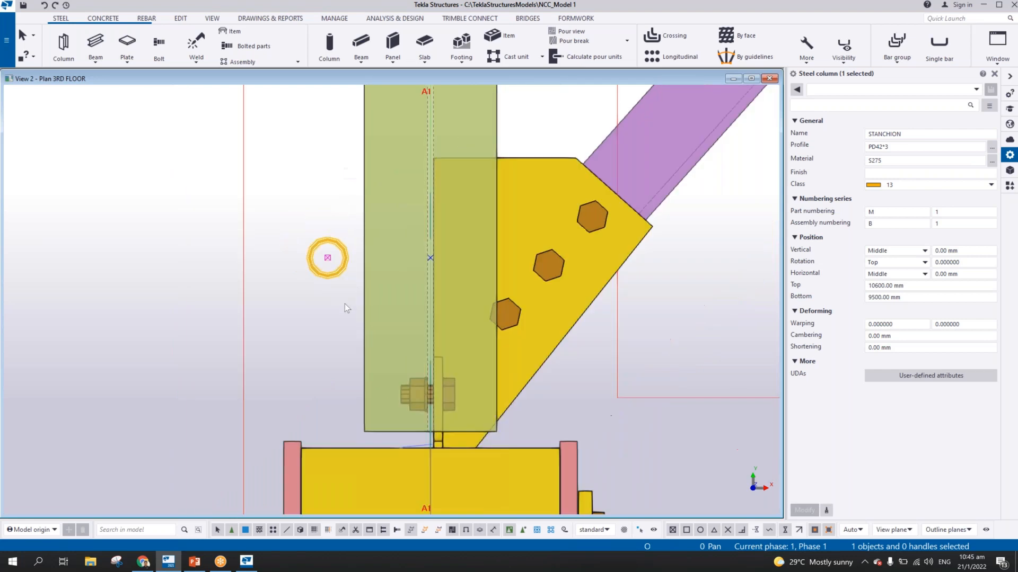
Start the Stringer stanchion stiff (69) component, set its stiffener thickness to 8 mm, review the remaining settings and apply them
{"action": "middle_click_drag", "start_coordinate": [345, 304], "coordinate": [440, 234], "text": "ctrl"}
{"action": "scroll", "coordinate": [402, 263], "scroll_direction": "down", "scroll_amount": 3}
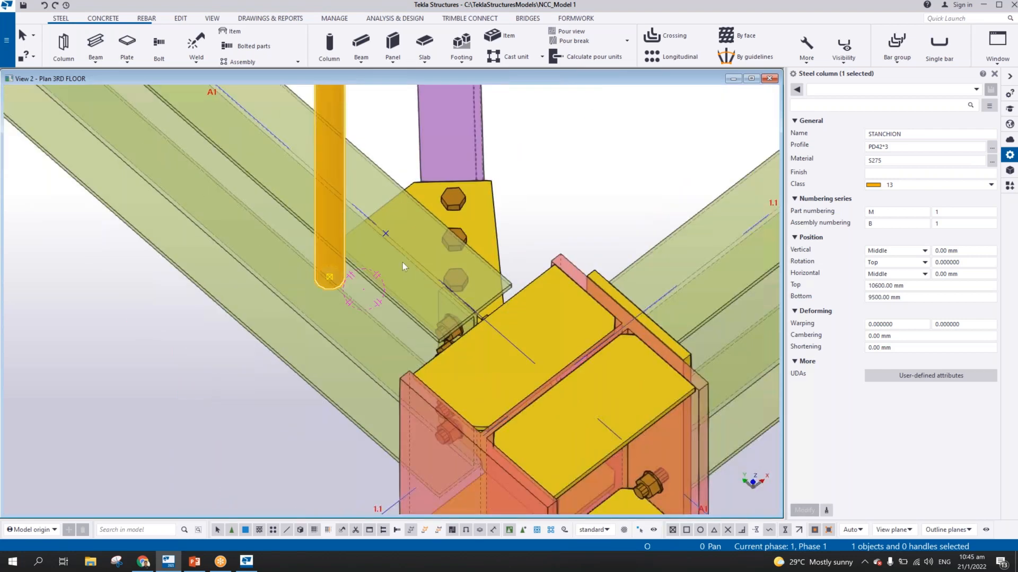
{"action": "scroll", "coordinate": [402, 262], "scroll_direction": "down", "scroll_amount": 2}
{"action": "left_click", "coordinate": [1009, 185]}
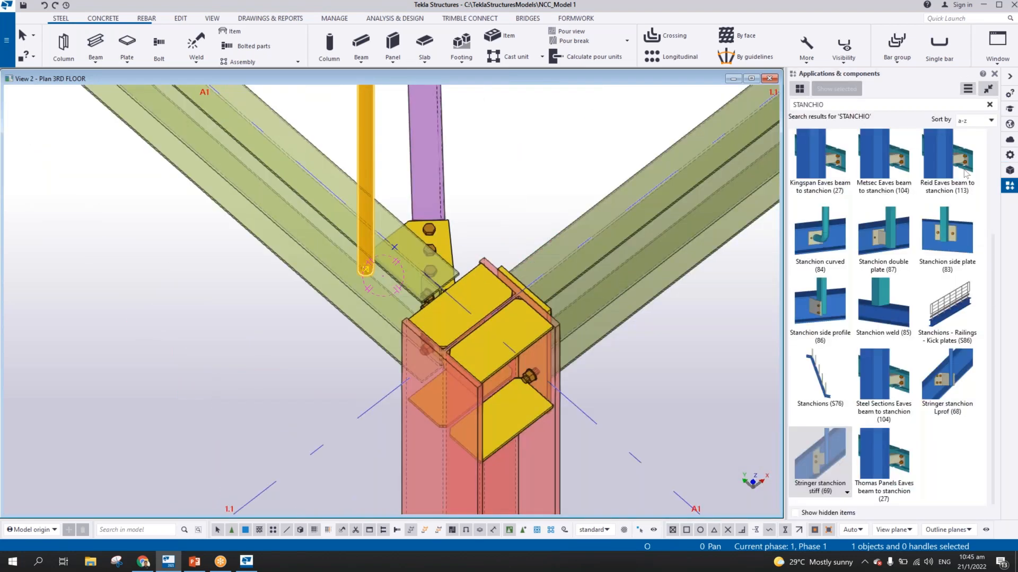
{"action": "left_click", "coordinate": [832, 477]}
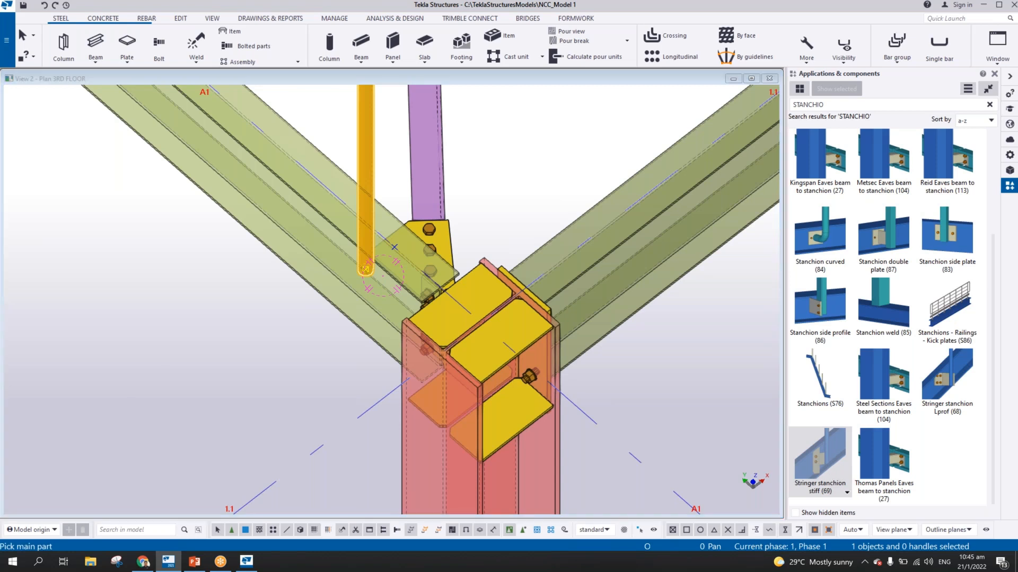
{"action": "left_click", "coordinate": [598, 213]}
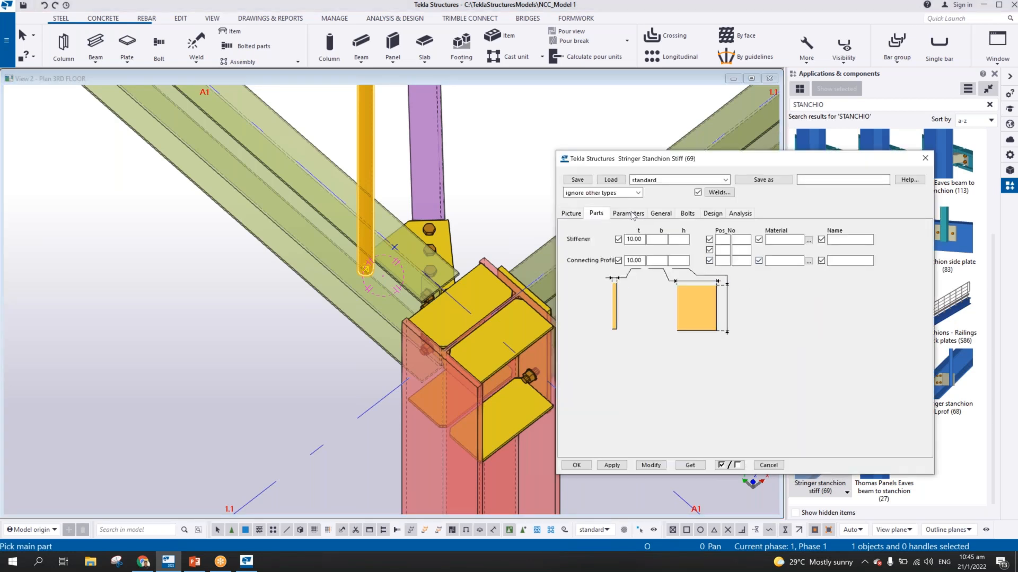
{"action": "double_click", "coordinate": [636, 239]}
{"action": "type", "text": "8"}
{"action": "left_click", "coordinate": [631, 214]}
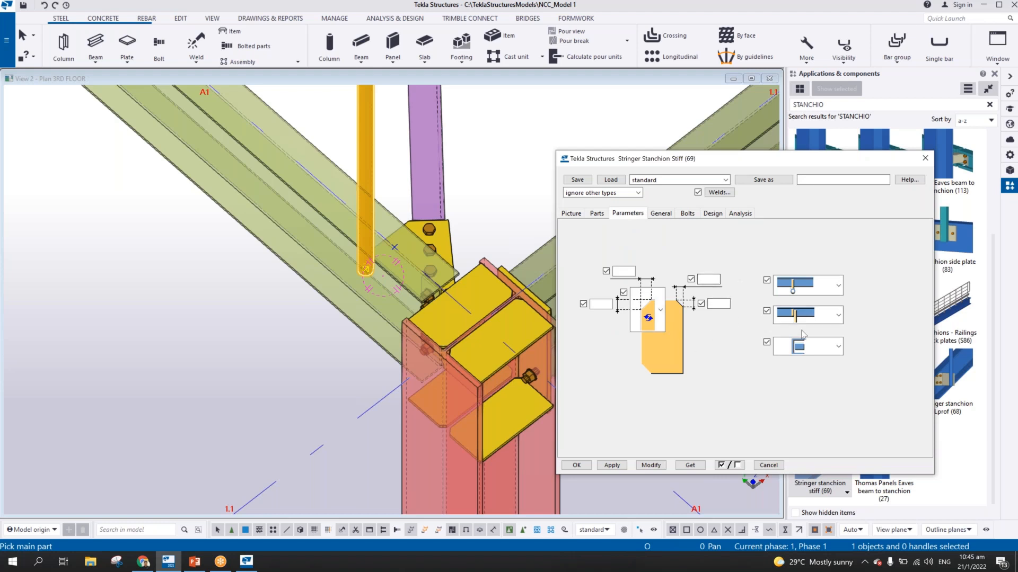
{"action": "left_click", "coordinate": [660, 214]}
{"action": "left_click", "coordinate": [688, 214]}
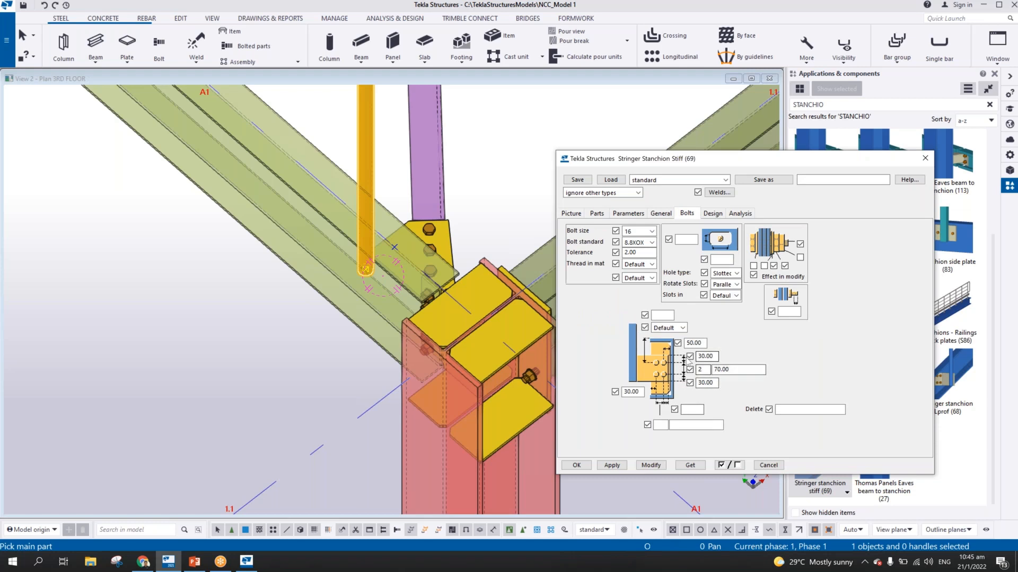
{"action": "left_click", "coordinate": [611, 466]}
Connect the stanchion to the grid A1 beam with the component, using the beam as main part, and inspect the bolted plates
{"action": "left_click", "coordinate": [358, 157]}
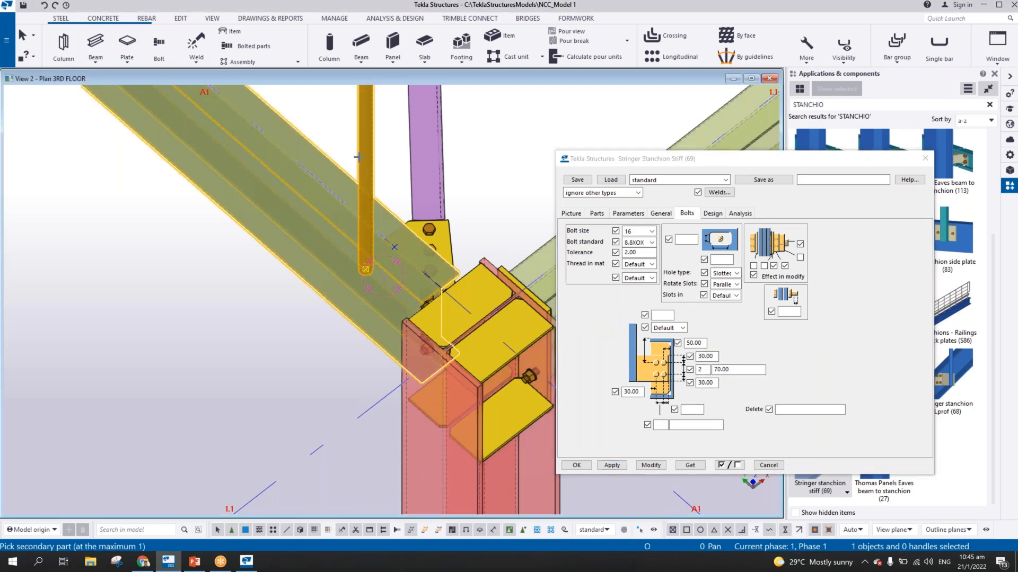
{"action": "left_click", "coordinate": [362, 154]}
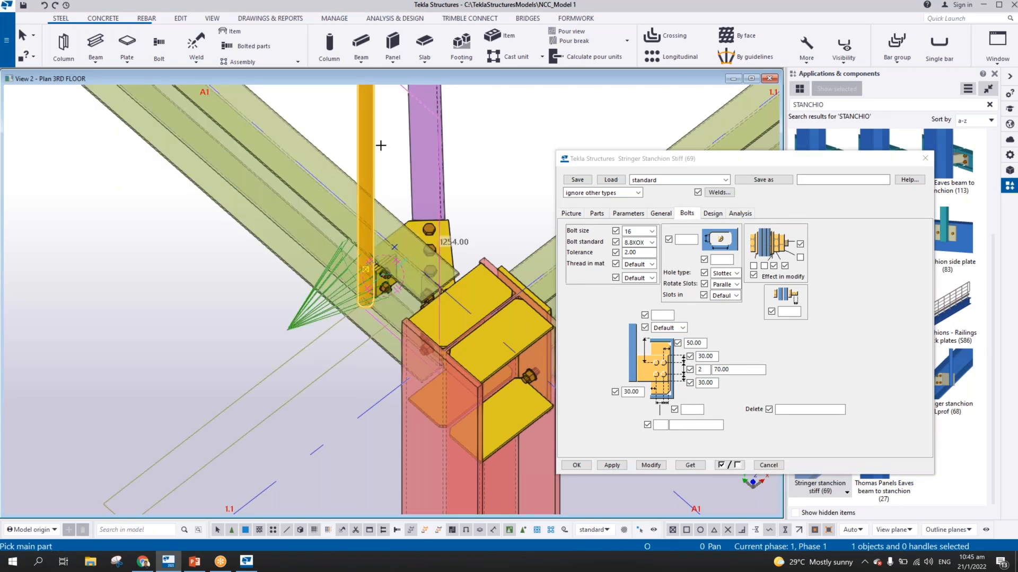
{"action": "right_click", "coordinate": [380, 145]}
{"action": "left_click", "coordinate": [391, 152]}
{"action": "scroll", "coordinate": [386, 264], "scroll_direction": "up", "scroll_amount": 1}
{"action": "scroll", "coordinate": [386, 267], "scroll_direction": "up", "scroll_amount": 4}
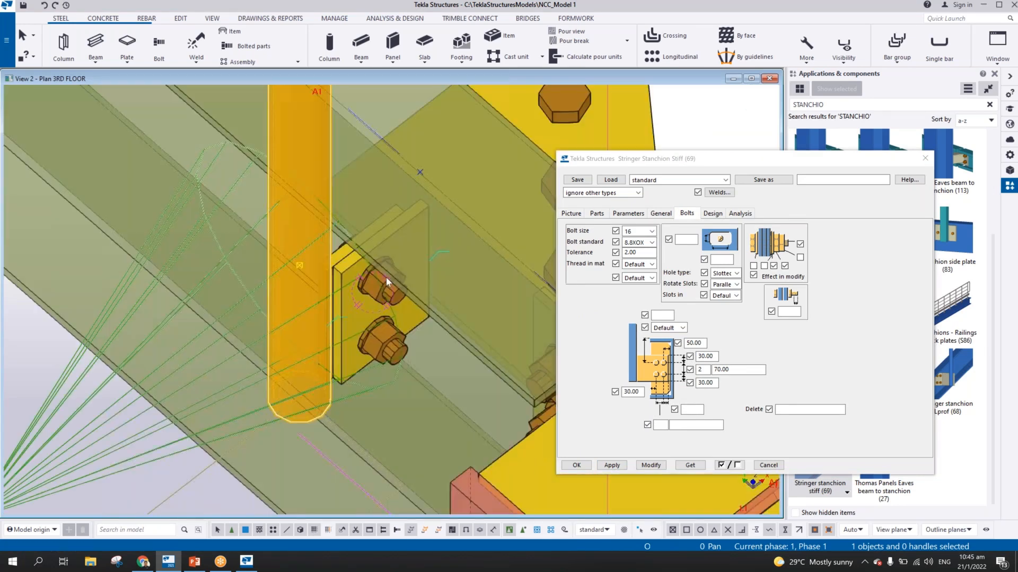
{"action": "middle_click_drag", "start_coordinate": [386, 277], "coordinate": [383, 228], "text": "ctrl"}
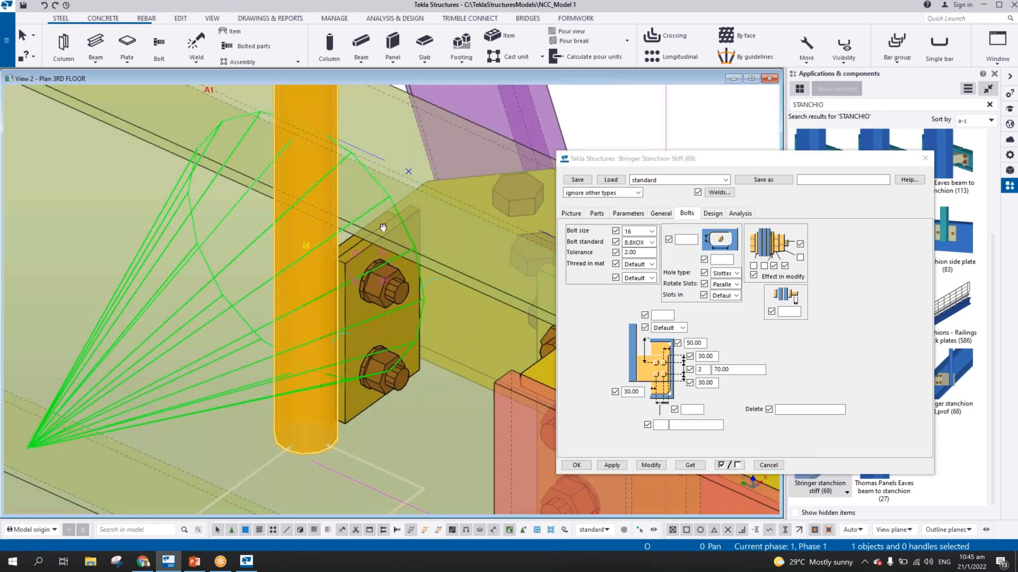
{"action": "scroll", "coordinate": [380, 230], "scroll_direction": "down", "scroll_amount": 5}
{"action": "left_click_drag", "start_coordinate": [686, 169], "coordinate": [796, 187]}
{"action": "middle_click_drag", "start_coordinate": [443, 228], "coordinate": [403, 216]}
Copy the connected stanchion linearly along the 3RD FLOOR beam in the grid A1 view, using the 1572.73 mm spacing between setting-out points
{"action": "key", "text": "ctrl+Tab"}
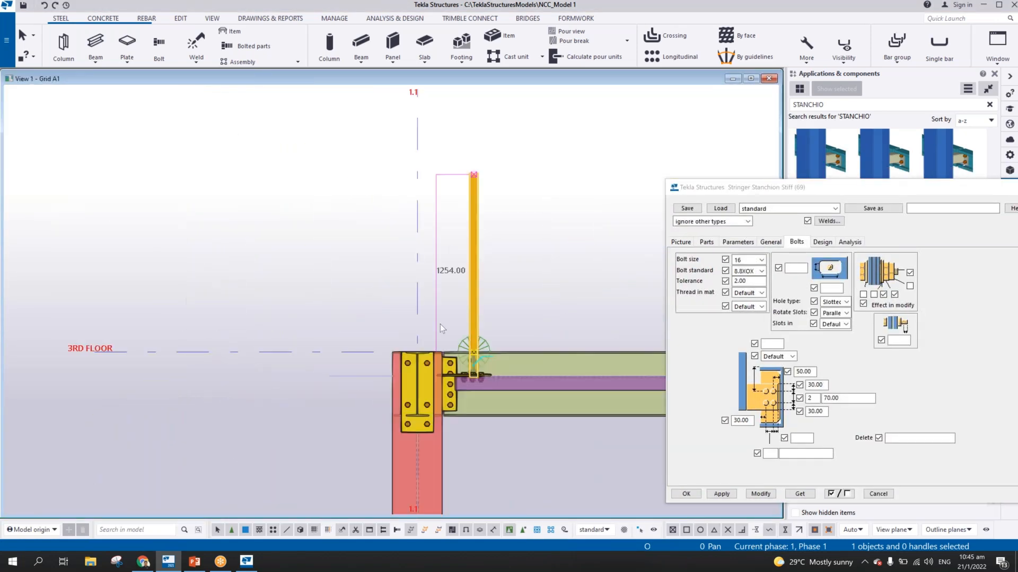
{"action": "middle_click_drag", "start_coordinate": [365, 251], "coordinate": [265, 188]}
{"action": "right_click", "coordinate": [271, 187]}
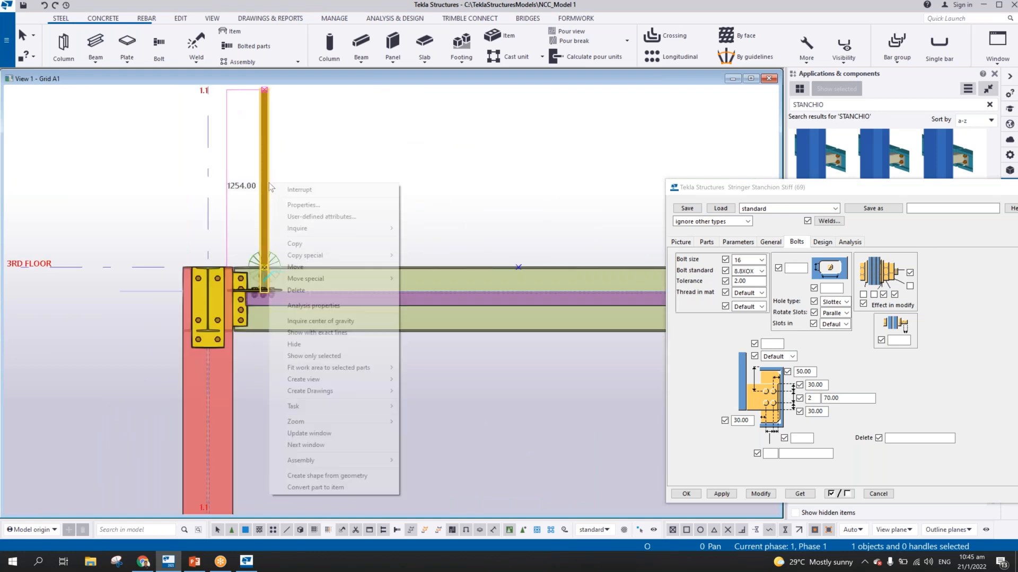
{"action": "mouse_move", "coordinate": [312, 257]}
{"action": "left_click", "coordinate": [426, 256]}
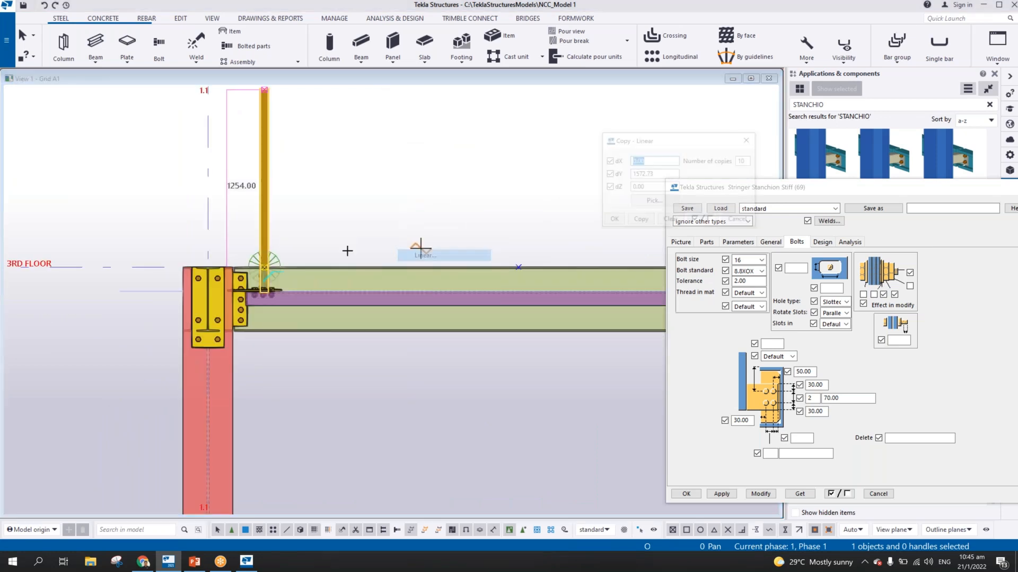
{"action": "left_click", "coordinate": [265, 268]}
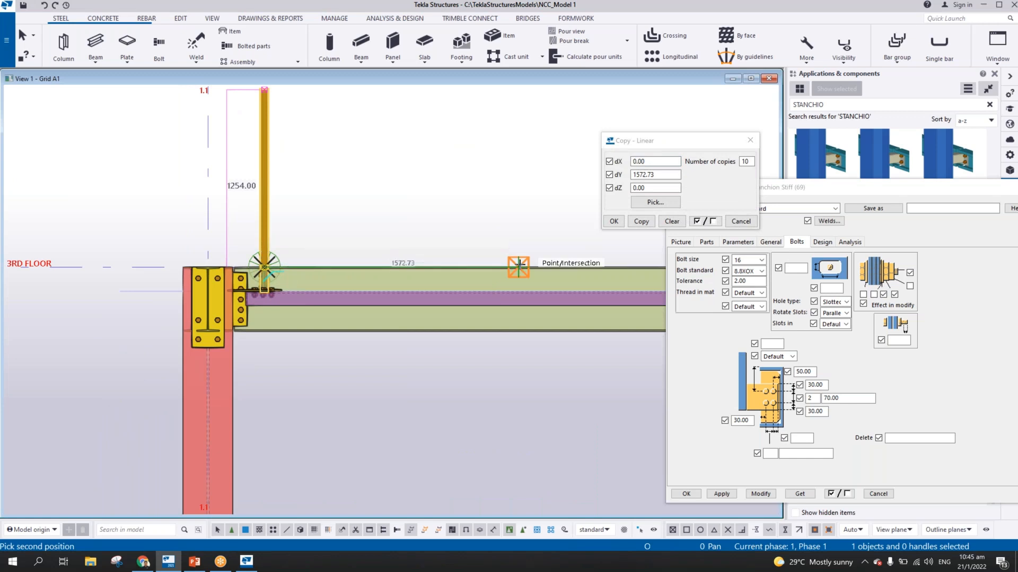
{"action": "left_click", "coordinate": [519, 268]}
{"action": "middle_click_drag", "start_coordinate": [504, 184], "coordinate": [289, 180]}
{"action": "scroll", "coordinate": [288, 180], "scroll_direction": "down", "scroll_amount": 2}
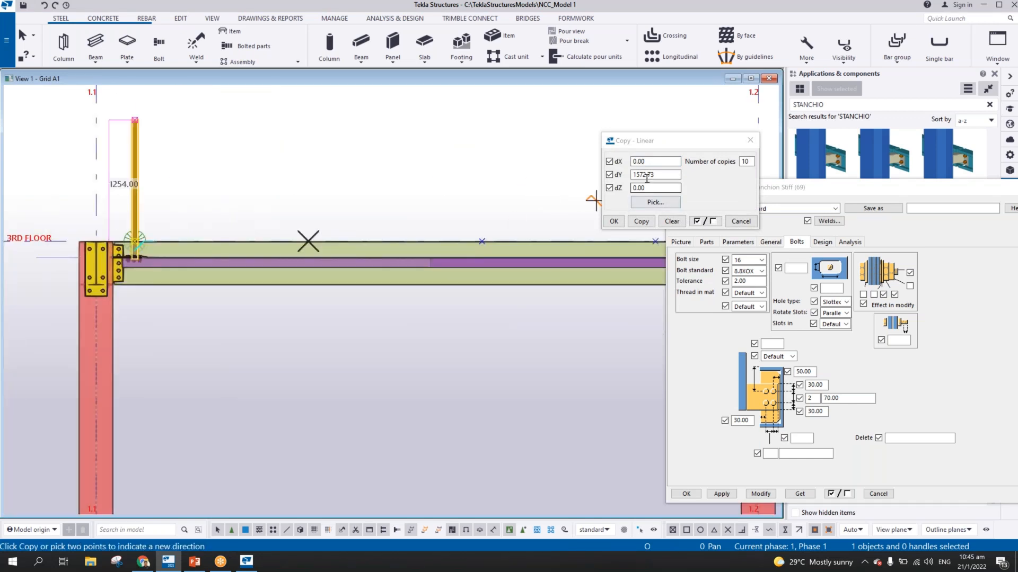
{"action": "double_click", "coordinate": [745, 162]}
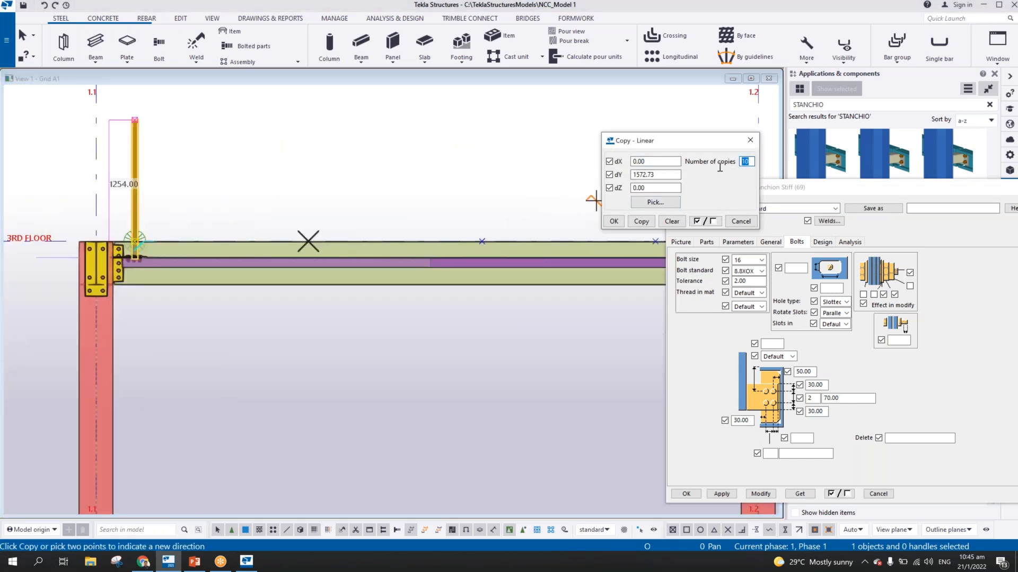
{"action": "type", "text": "1"}
{"action": "left_click", "coordinate": [633, 221]}
{"action": "left_click", "coordinate": [614, 222]}
{"action": "right_click", "coordinate": [509, 186]}
{"action": "left_click", "coordinate": [517, 197]}
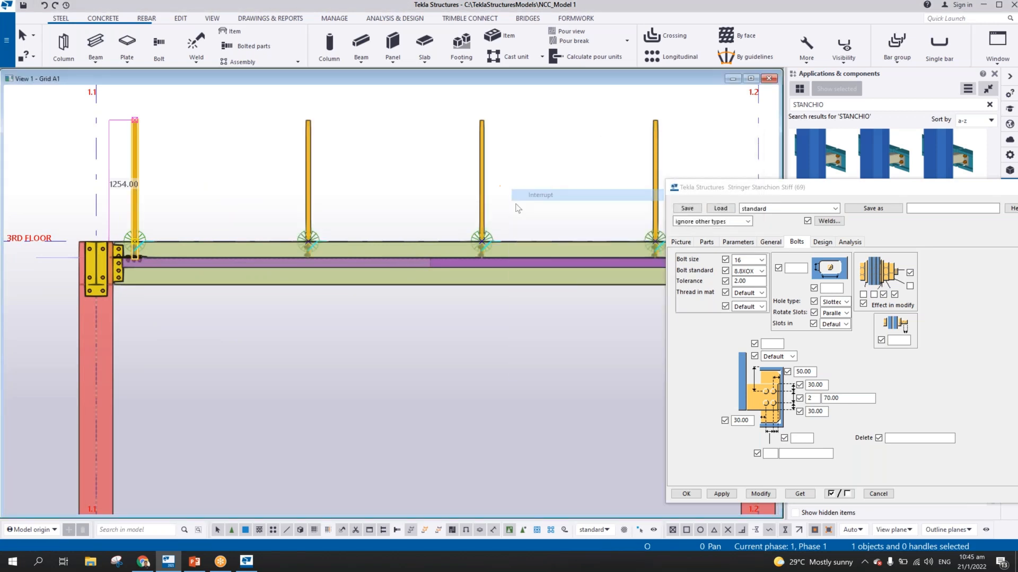
Examine the row of copied stanchions and their connections along the 3RD FLOOR beam in the grid A1 elevation
{"action": "scroll", "coordinate": [519, 197], "scroll_direction": "down", "scroll_amount": 2}
{"action": "scroll", "coordinate": [512, 214], "scroll_direction": "down", "scroll_amount": 5}
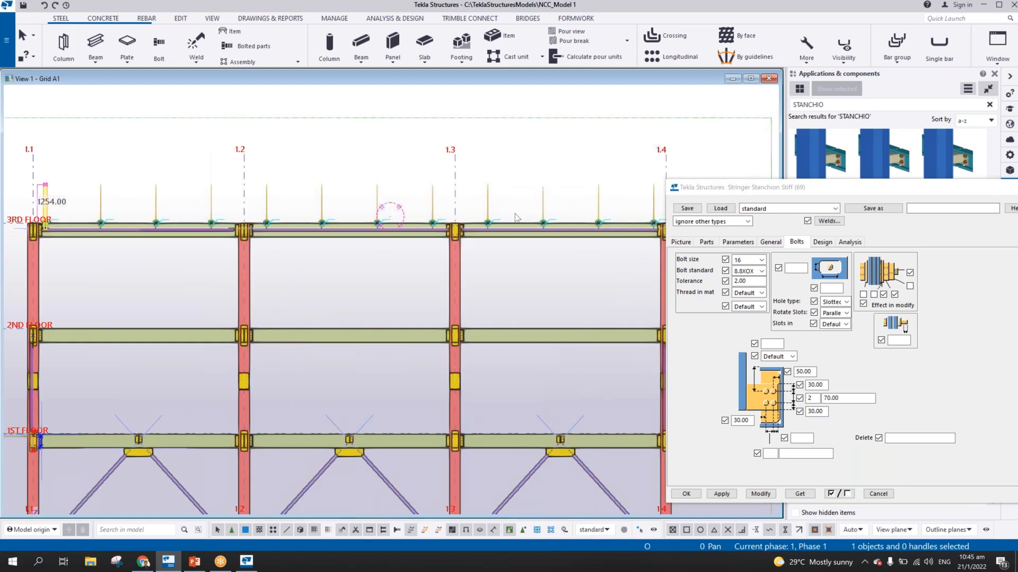
{"action": "scroll", "coordinate": [300, 252], "scroll_direction": "up", "scroll_amount": 5}
{"action": "scroll", "coordinate": [300, 252], "scroll_direction": "down", "scroll_amount": 4}
{"action": "middle_click_drag", "start_coordinate": [325, 168], "coordinate": [507, 216]}
{"action": "scroll", "coordinate": [310, 204], "scroll_direction": "up", "scroll_amount": 1}
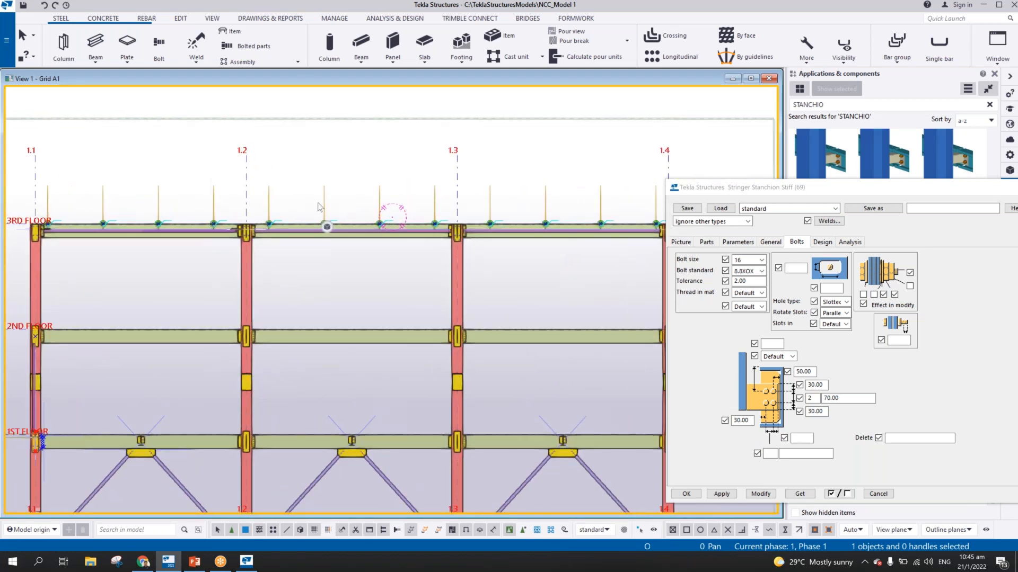
{"action": "middle_click_drag", "start_coordinate": [313, 218], "coordinate": [336, 224]}
{"action": "scroll", "coordinate": [336, 223], "scroll_direction": "up", "scroll_amount": 1}
{"action": "scroll", "coordinate": [342, 226], "scroll_direction": "down", "scroll_amount": 1}
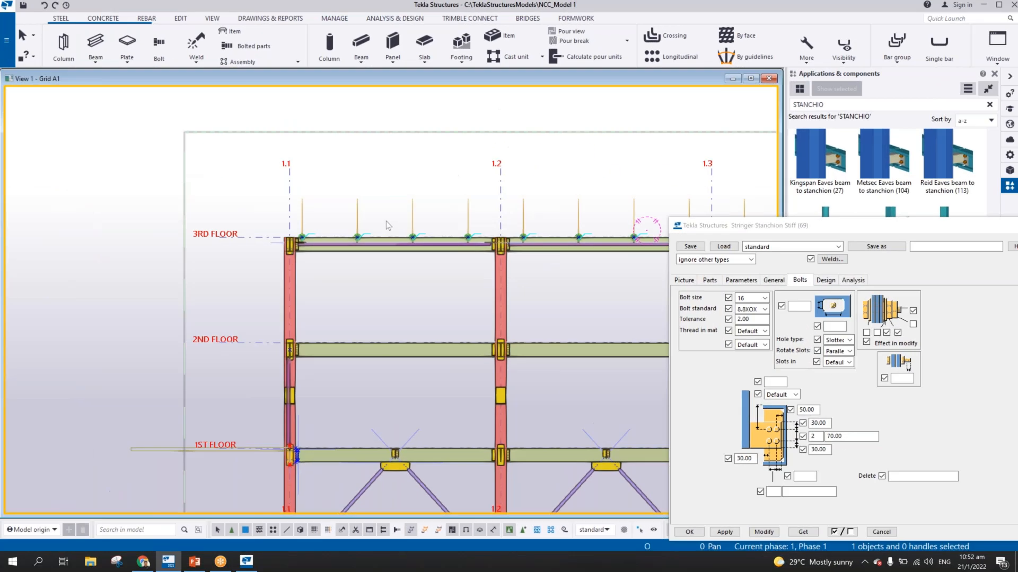
{"action": "scroll", "coordinate": [385, 221], "scroll_direction": "up", "scroll_amount": 3}
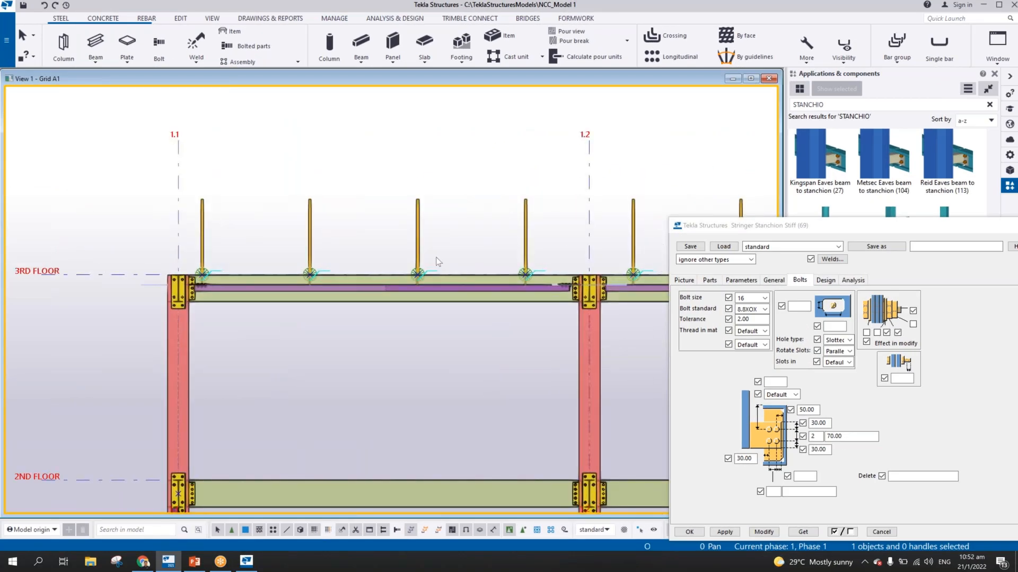
Close the Stringer stanchion stiff (69) settings and review the stanchion row across grids 1.1 to 1.4
{"action": "scroll", "coordinate": [436, 250], "scroll_direction": "down", "scroll_amount": 2}
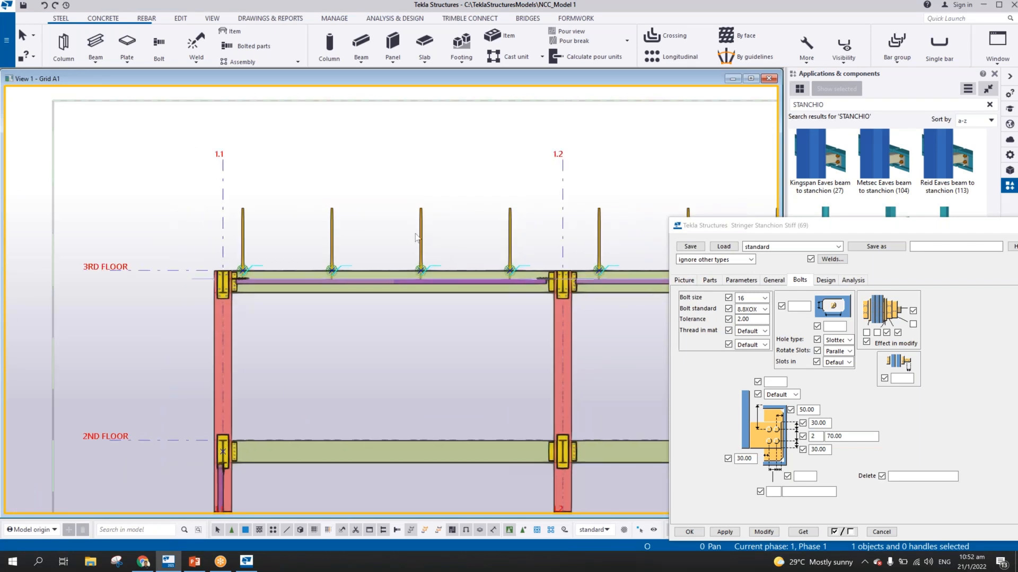
{"action": "scroll", "coordinate": [417, 238], "scroll_direction": "up", "scroll_amount": 2}
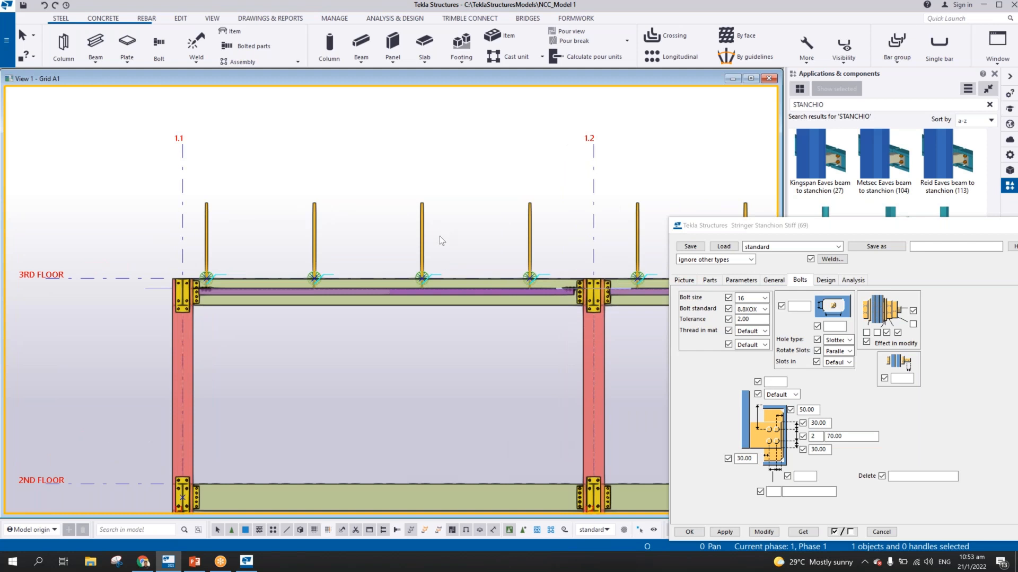
{"action": "scroll", "coordinate": [440, 236], "scroll_direction": "down", "scroll_amount": 4}
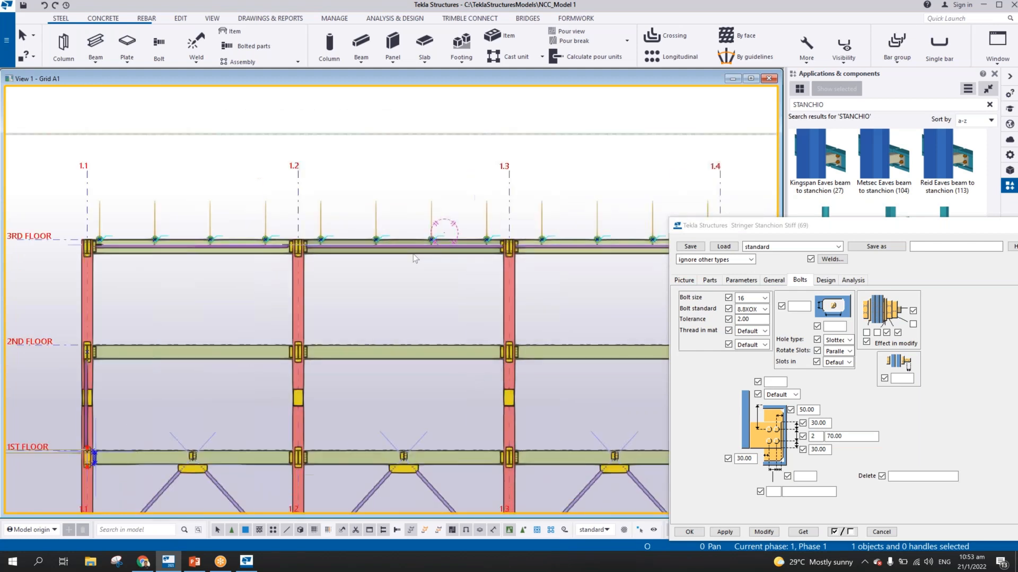
{"action": "middle_click_drag", "start_coordinate": [428, 241], "coordinate": [347, 227]}
{"action": "left_click_drag", "start_coordinate": [915, 231], "coordinate": [784, 242]}
{"action": "left_click", "coordinate": [906, 233]}
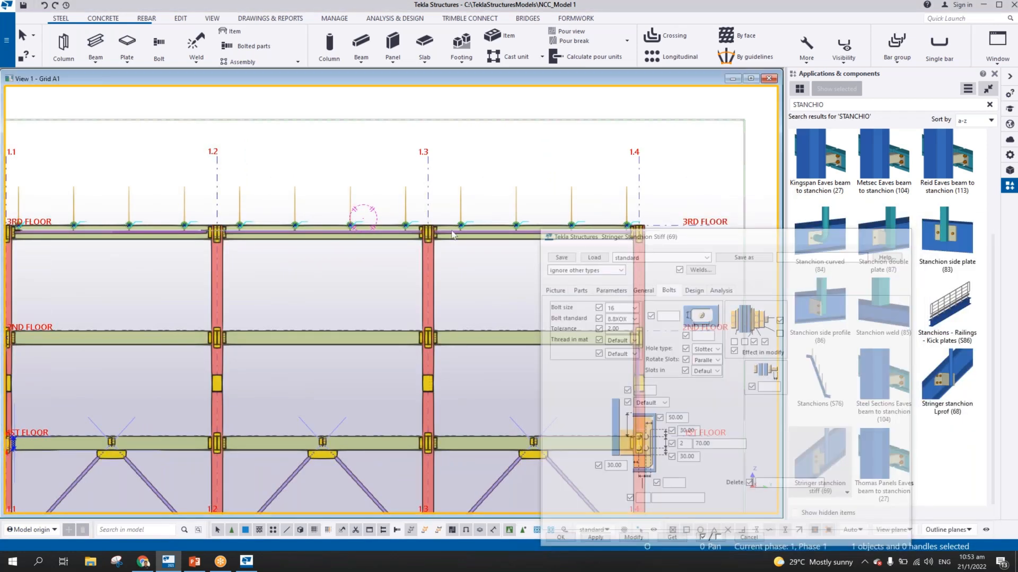
{"action": "scroll", "coordinate": [328, 230], "scroll_direction": "down", "scroll_amount": 2}
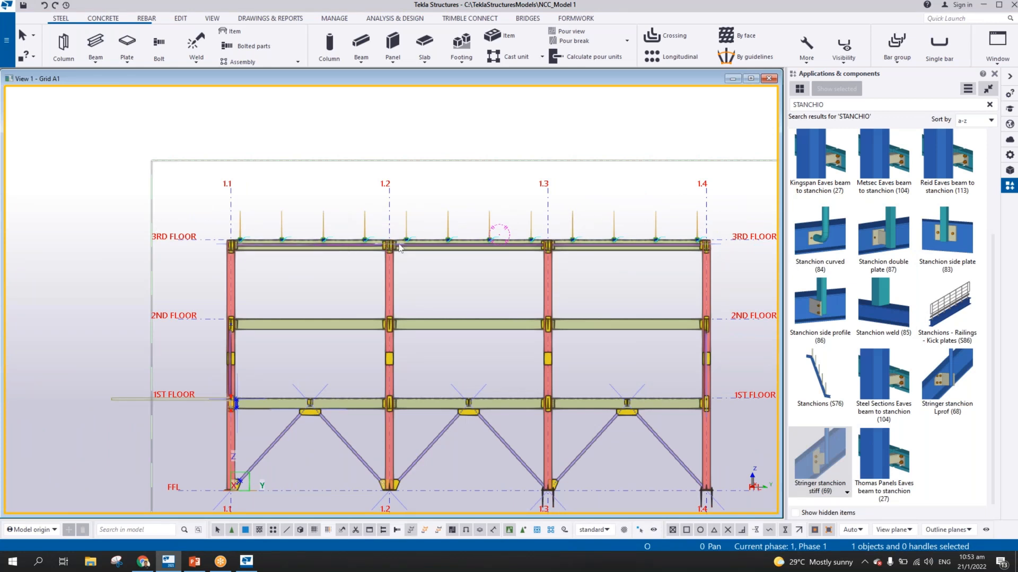
{"action": "scroll", "coordinate": [388, 228], "scroll_direction": "up", "scroll_amount": 2}
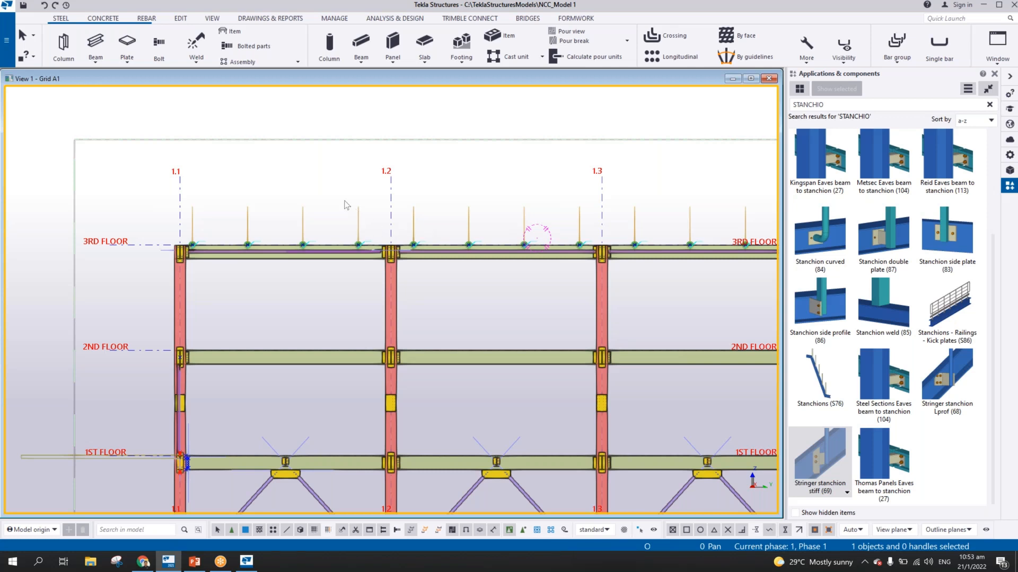
{"action": "scroll", "coordinate": [348, 210], "scroll_direction": "up", "scroll_amount": 2}
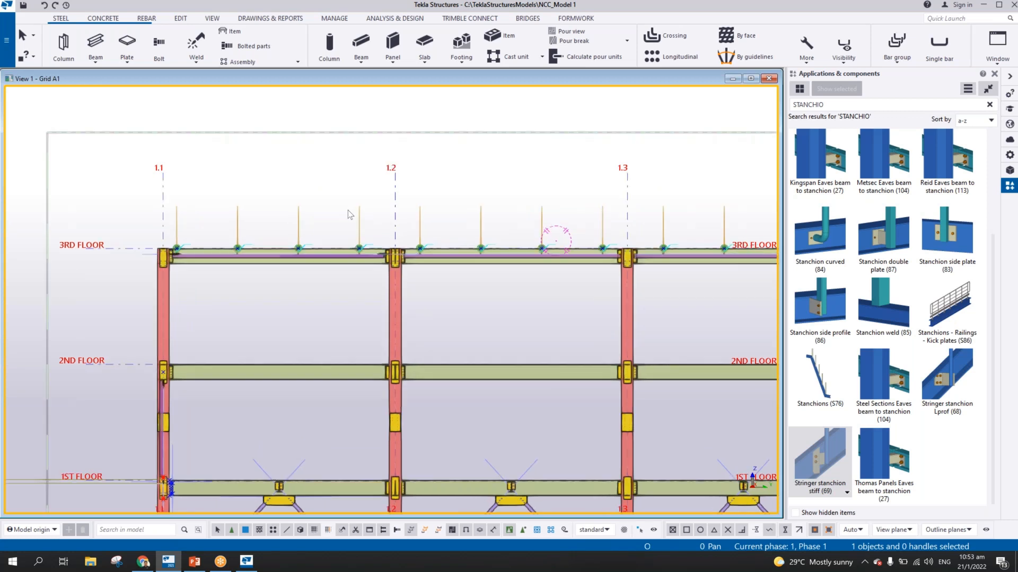
{"action": "middle_click_drag", "start_coordinate": [361, 218], "coordinate": [307, 256]}
{"action": "scroll", "coordinate": [307, 257], "scroll_direction": "down", "scroll_amount": 3}
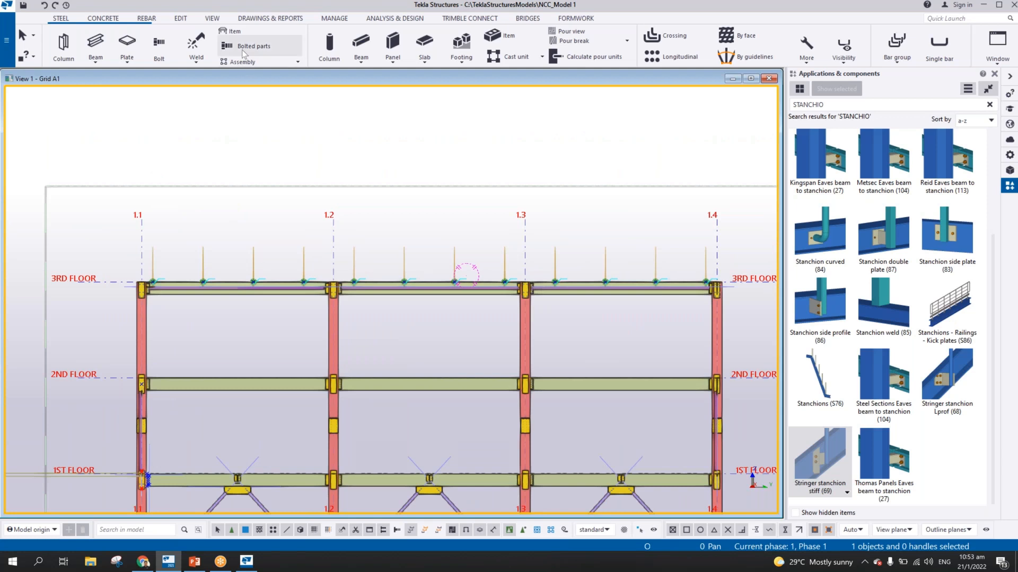
Measure the three horizontal bay distances between grid lines 1.1, 1.2, 1.3 and 1.4 above the 3RD FLOOR
{"action": "left_click", "coordinate": [181, 18]}
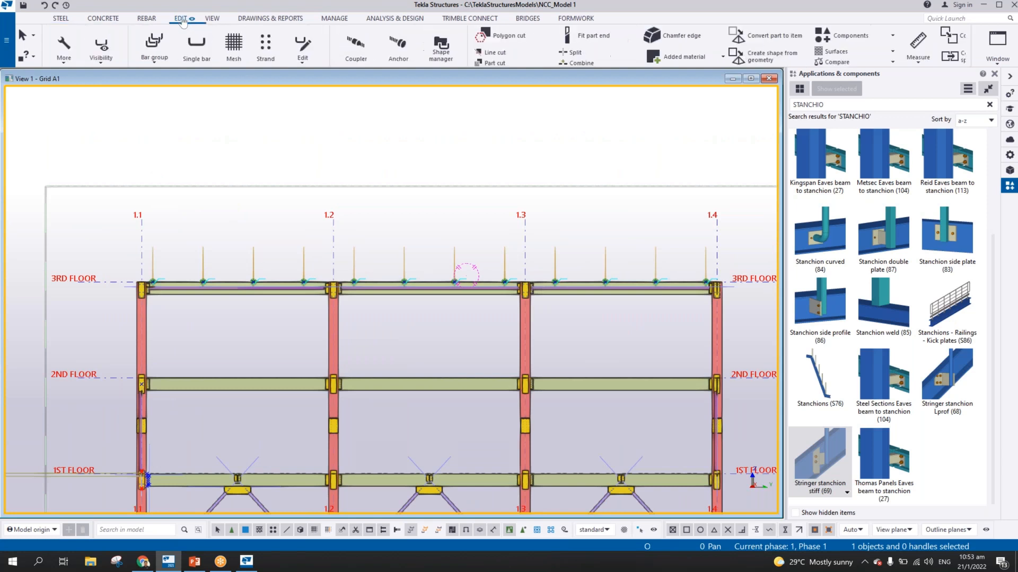
{"action": "left_click", "coordinate": [492, 45]}
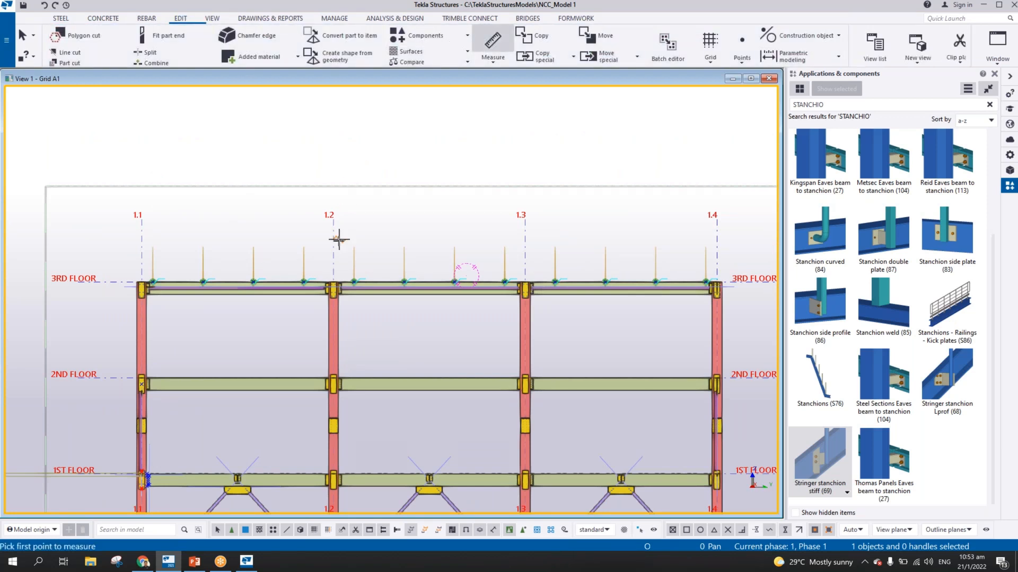
{"action": "left_click", "coordinate": [141, 226]}
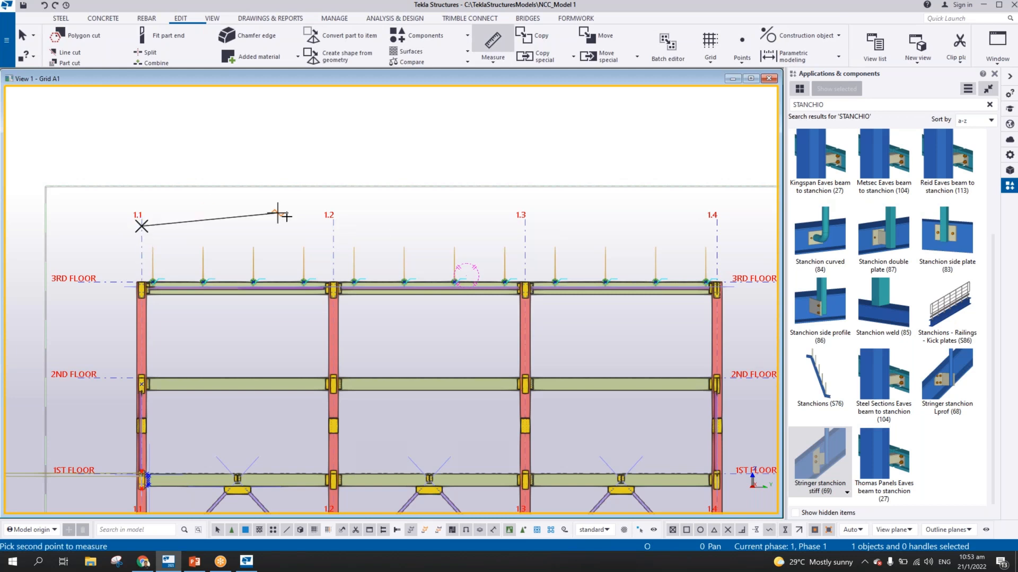
{"action": "left_click", "coordinate": [333, 226]}
{"action": "left_click", "coordinate": [298, 190]}
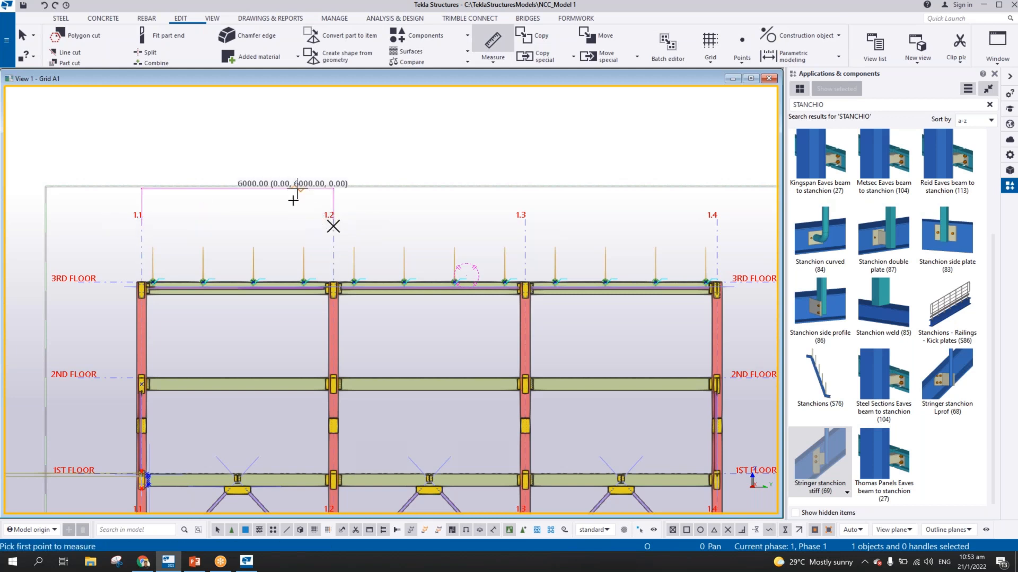
{"action": "left_click", "coordinate": [333, 225]}
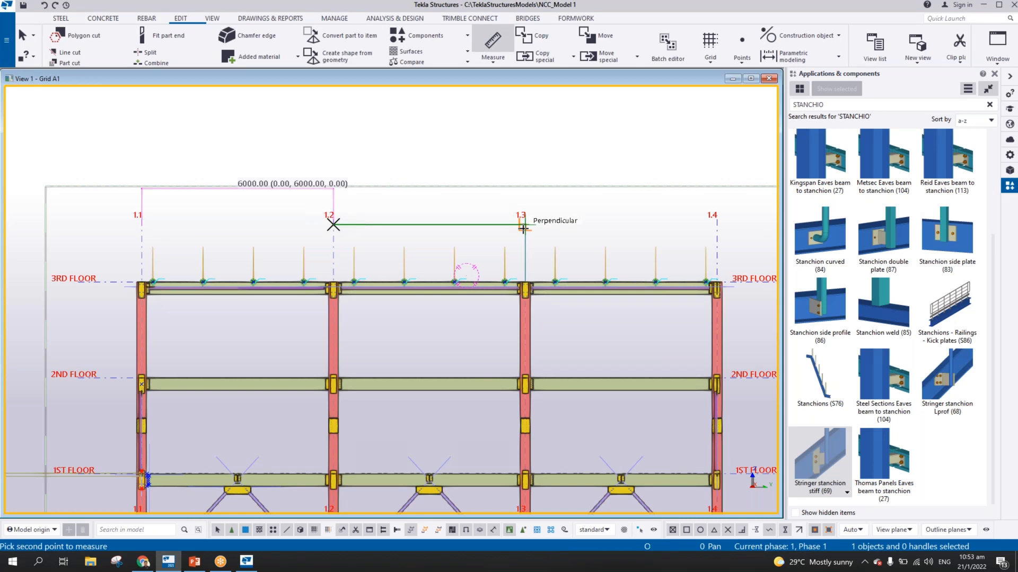
{"action": "left_click", "coordinate": [524, 227]}
{"action": "left_click", "coordinate": [498, 201]}
{"action": "left_click", "coordinate": [524, 224]}
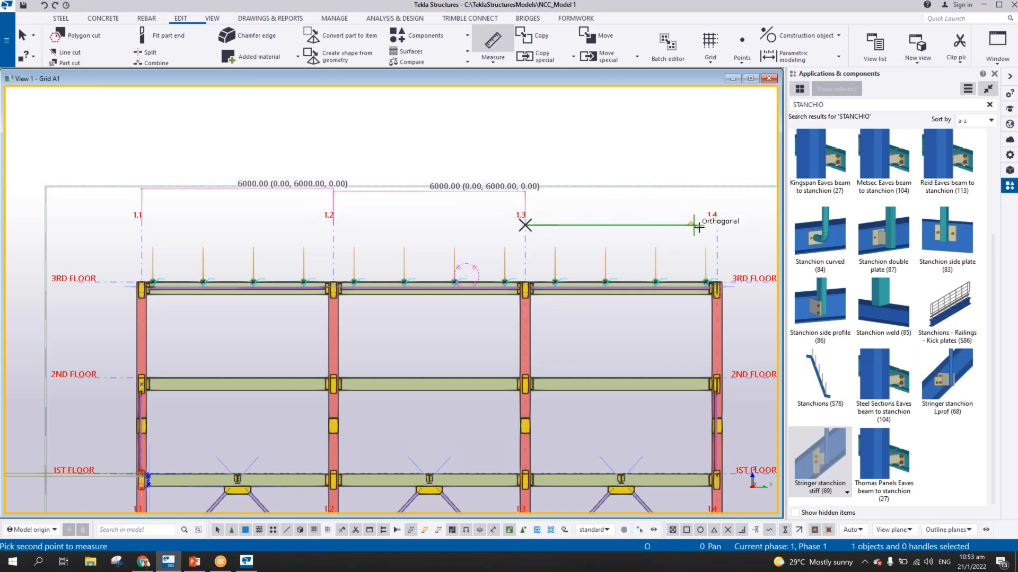
{"action": "left_click", "coordinate": [717, 225]}
{"action": "left_click", "coordinate": [679, 182]}
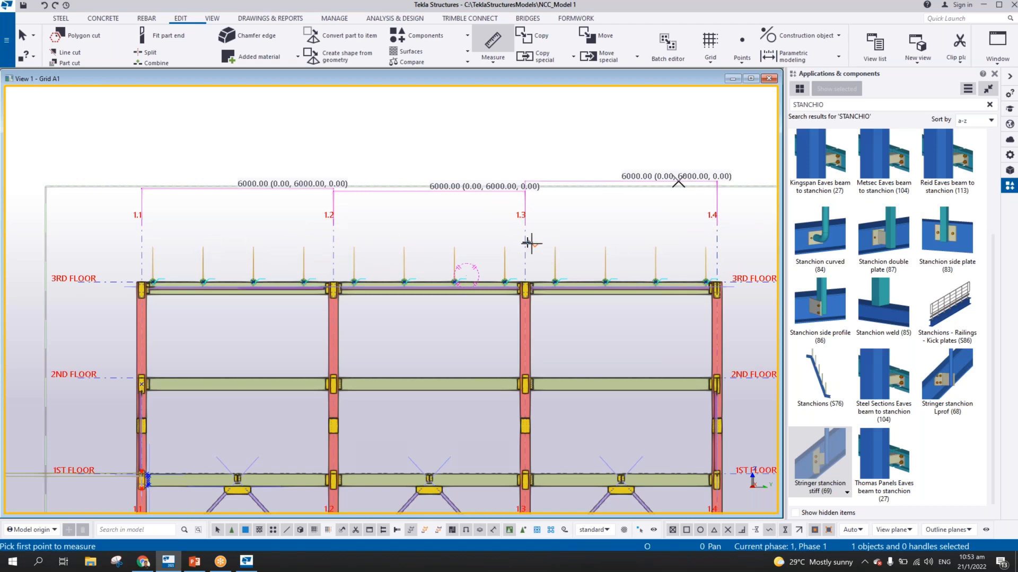
{"action": "right_click", "coordinate": [360, 139]}
{"action": "left_click", "coordinate": [387, 147]}
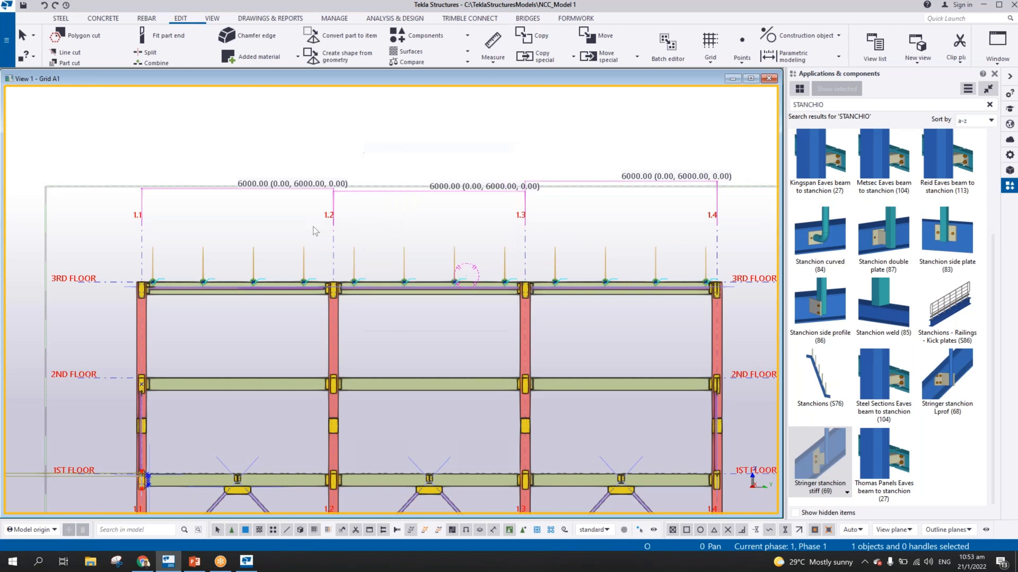
Add a construction line along the stanchion tops, from the first stanchion near grid 1.1 to the last near grid 1.4
{"action": "scroll", "coordinate": [472, 262], "scroll_direction": "up", "scroll_amount": 9}
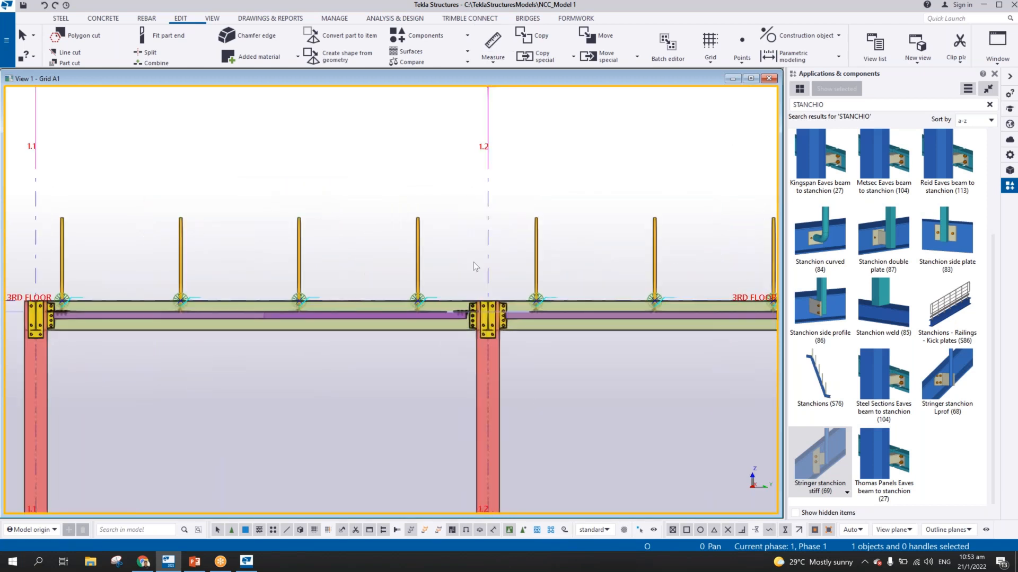
{"action": "scroll", "coordinate": [259, 244], "scroll_direction": "down", "scroll_amount": 4}
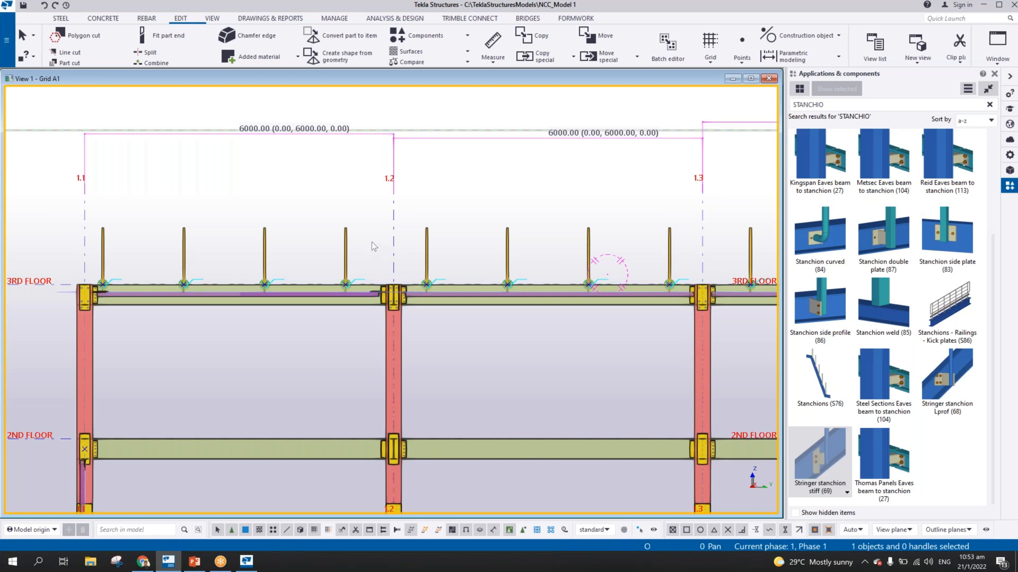
{"action": "scroll", "coordinate": [371, 241], "scroll_direction": "down", "scroll_amount": 2}
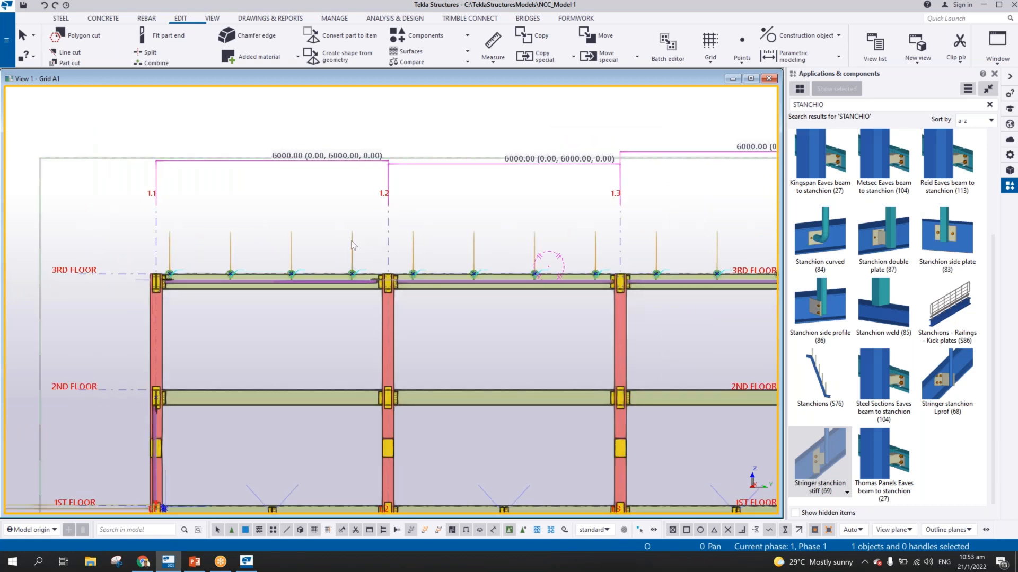
{"action": "scroll", "coordinate": [351, 241], "scroll_direction": "up", "scroll_amount": 2}
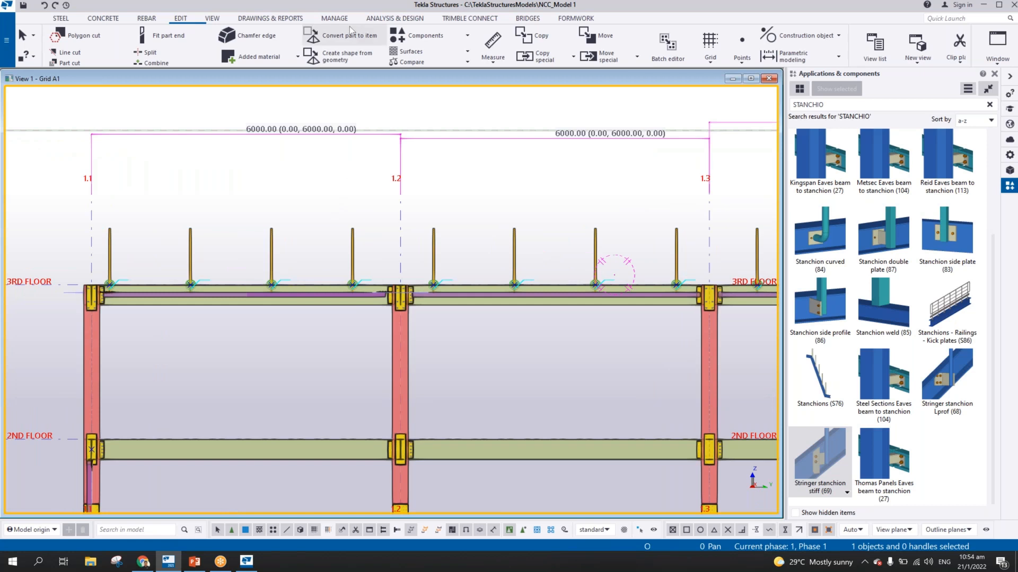
{"action": "left_click", "coordinate": [180, 18]}
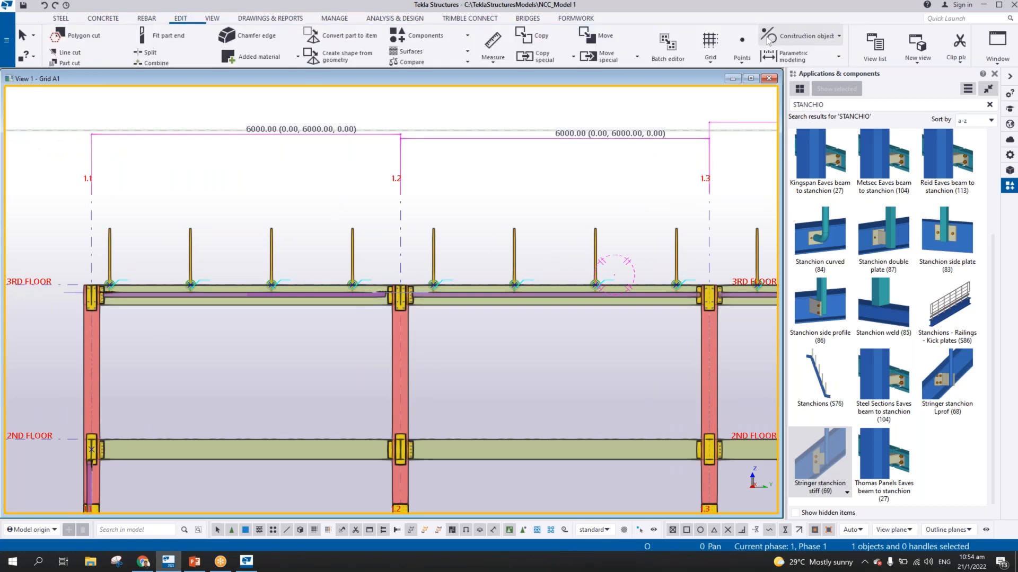
{"action": "left_click", "coordinate": [109, 228]}
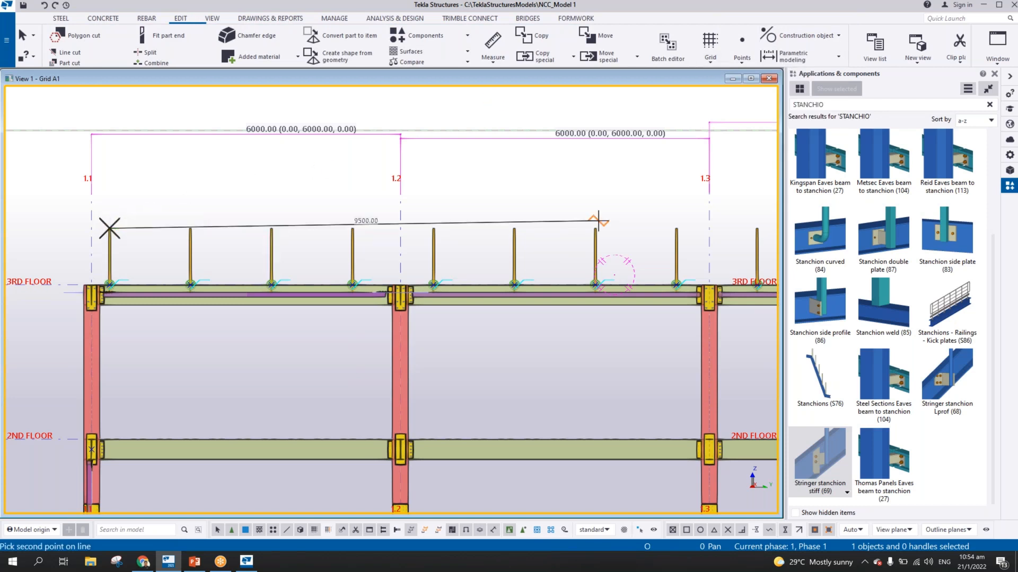
{"action": "middle_click_drag", "start_coordinate": [595, 220], "coordinate": [238, 225]}
{"action": "scroll", "coordinate": [238, 225], "scroll_direction": "down", "scroll_amount": 1}
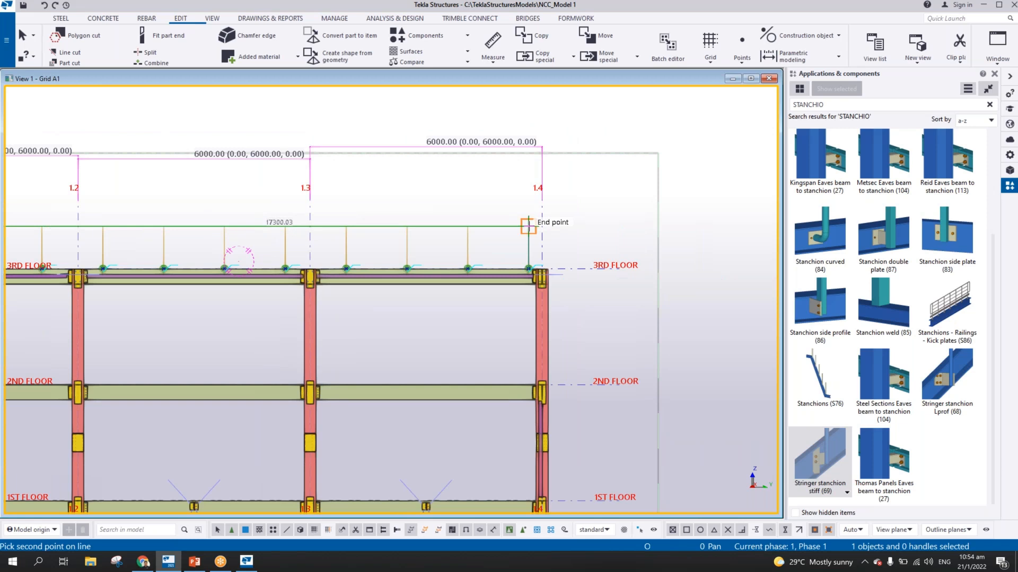
{"action": "left_click", "coordinate": [529, 226]}
{"action": "middle_click_drag", "start_coordinate": [122, 225], "coordinate": [540, 214]}
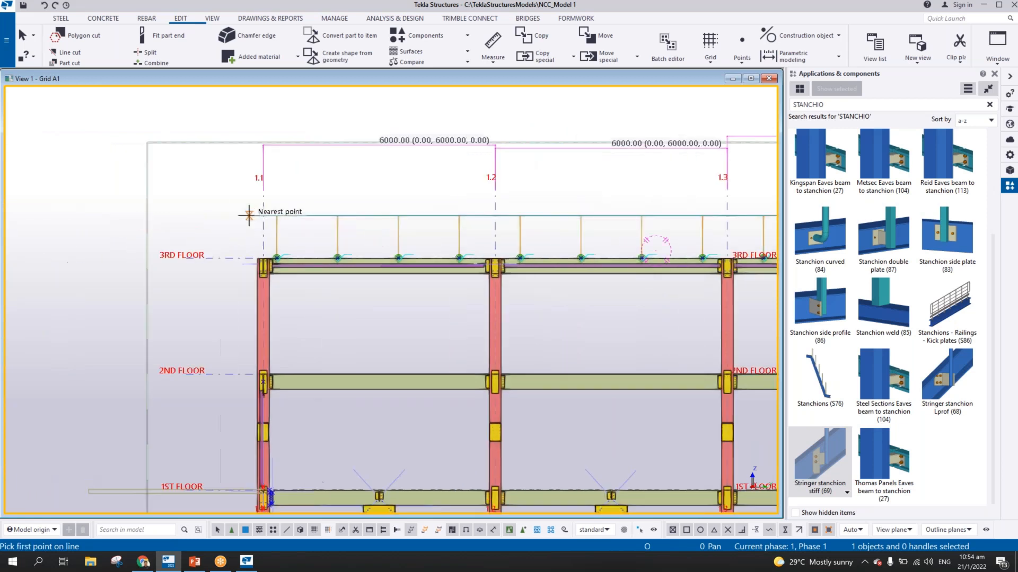
{"action": "scroll", "coordinate": [126, 238], "scroll_direction": "up", "scroll_amount": 4}
{"action": "middle_click_drag", "start_coordinate": [599, 244], "coordinate": [329, 230]}
{"action": "scroll", "coordinate": [214, 241], "scroll_direction": "down", "scroll_amount": 1}
{"action": "right_click", "coordinate": [275, 163]}
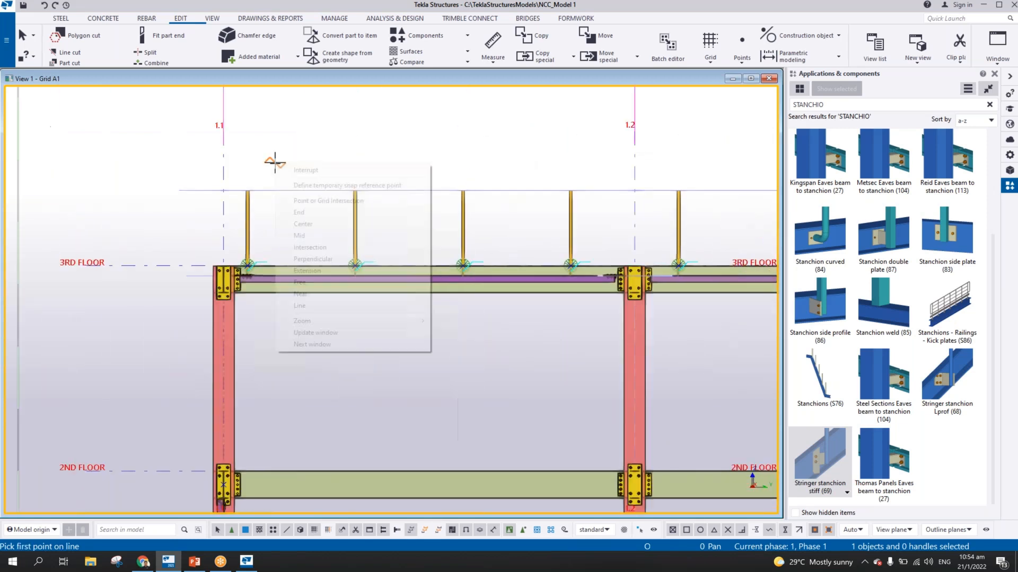
{"action": "key", "text": "Escape"}
Copy the construction line at the stanchion tops, using the top end of the first stanchion as the origin
{"action": "scroll", "coordinate": [260, 197], "scroll_direction": "up", "scroll_amount": 3}
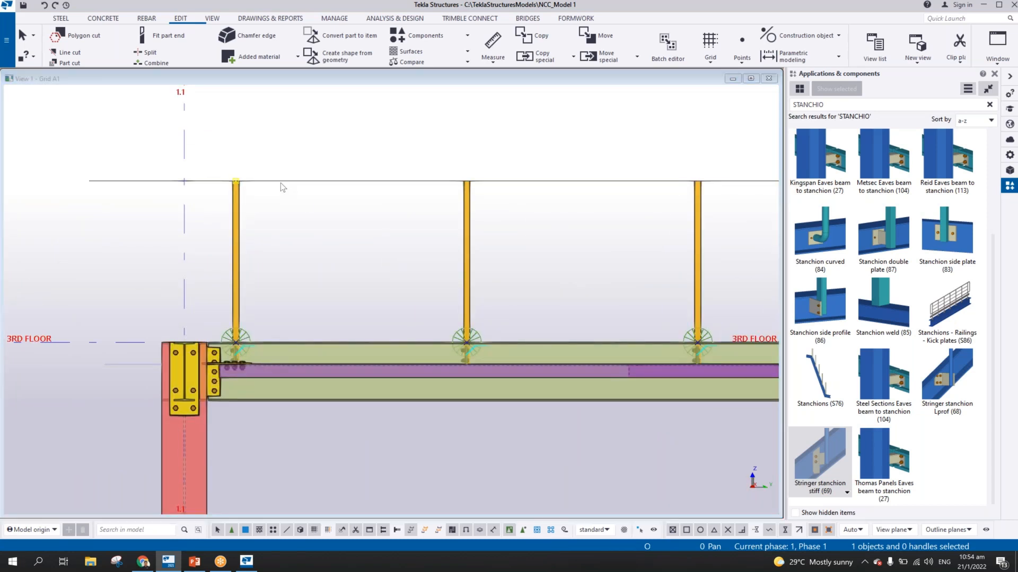
{"action": "right_click", "coordinate": [281, 182]}
{"action": "left_click", "coordinate": [305, 229]}
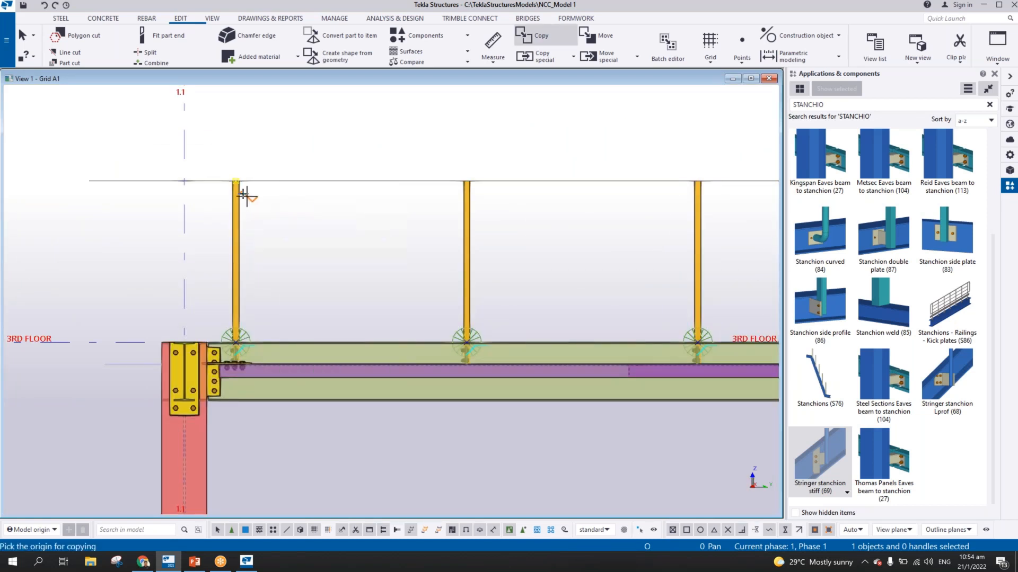
{"action": "left_click", "coordinate": [236, 181]}
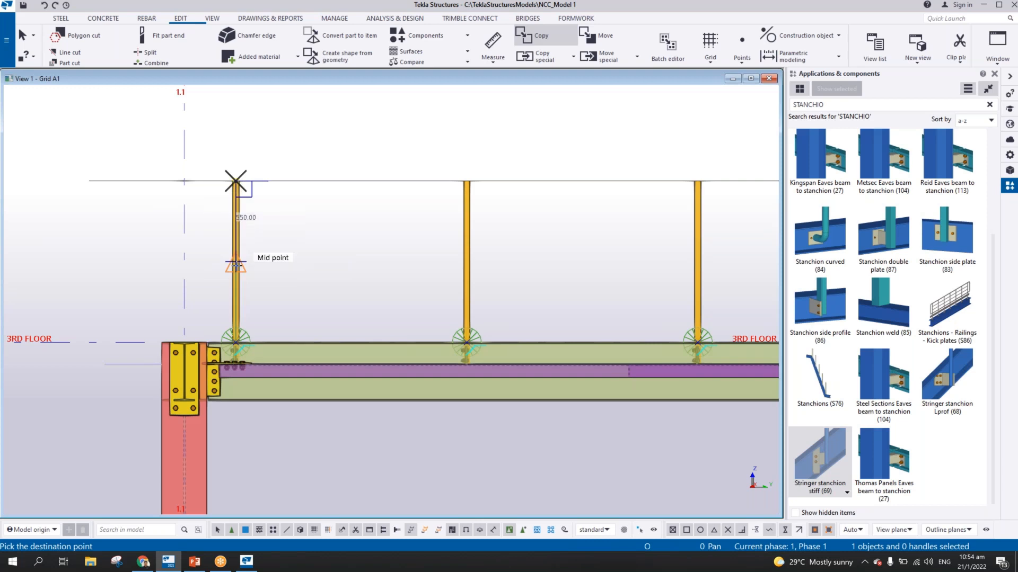
Place the copied construction line 500 mm below the stanchion tops and end the copy command
{"action": "type", "text": "500"}
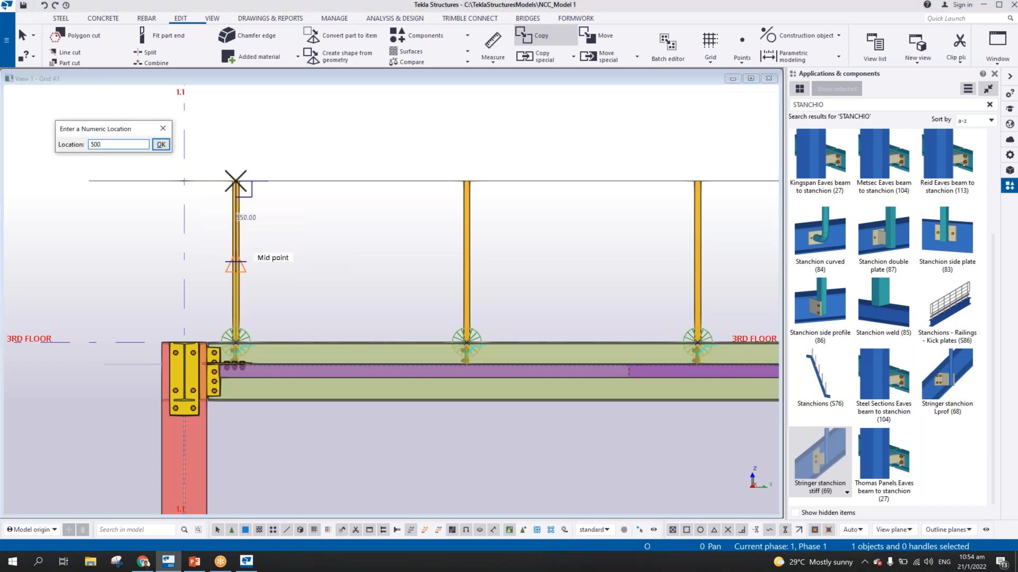
{"action": "key", "text": "Return"}
{"action": "right_click", "coordinate": [312, 148]}
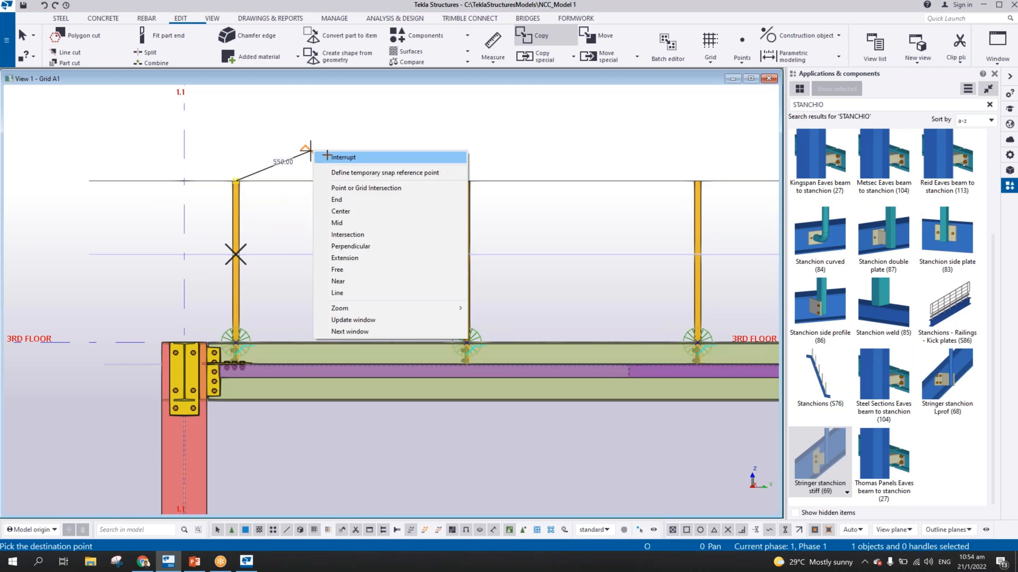
{"action": "left_click", "coordinate": [327, 156]}
Load the properties of the first stanchion near grid 1.1 and start a new steel beam with them
{"action": "middle_click_drag", "start_coordinate": [338, 177], "coordinate": [219, 180]}
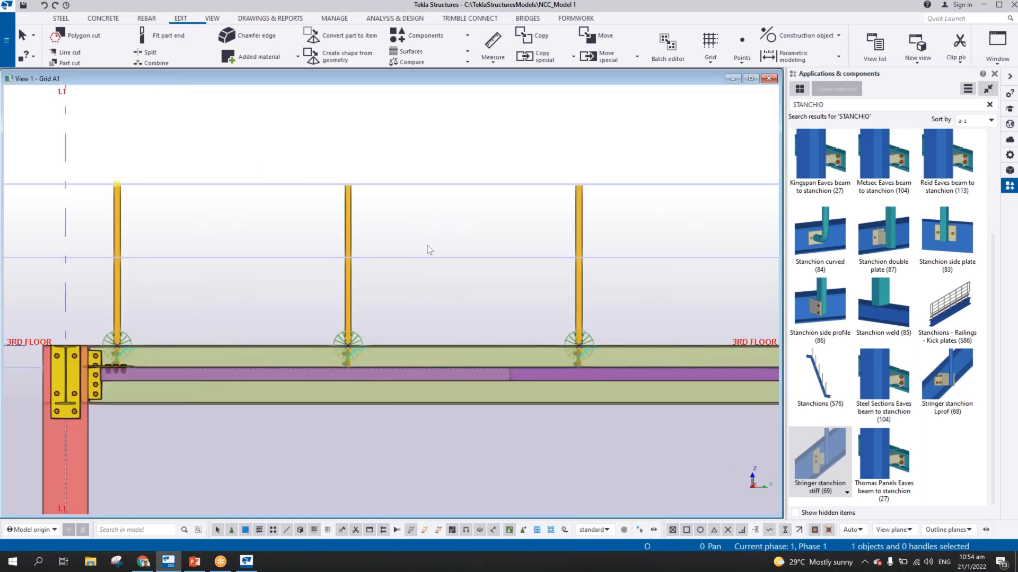
{"action": "scroll", "coordinate": [427, 244], "scroll_direction": "down", "scroll_amount": 3}
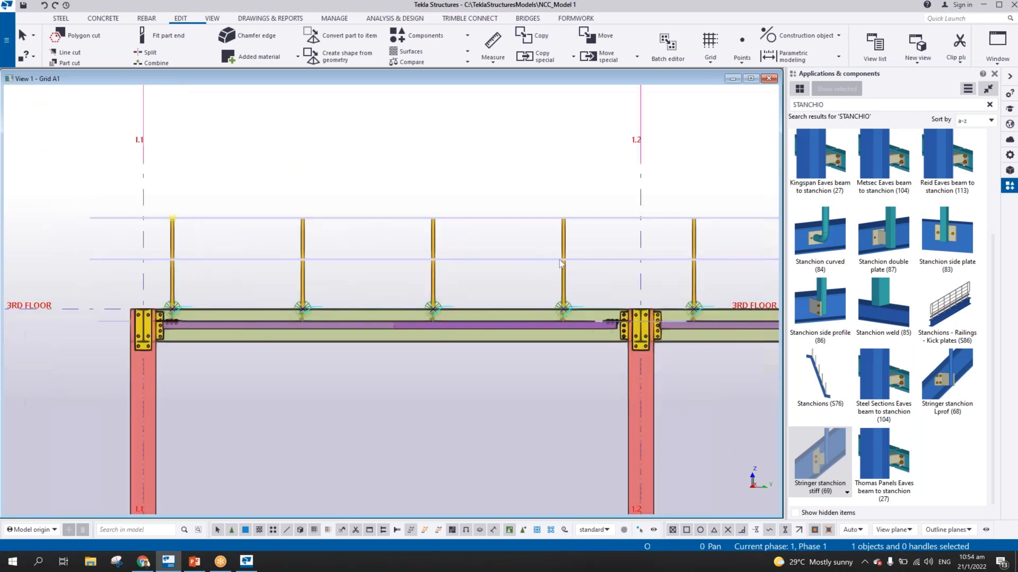
{"action": "scroll", "coordinate": [560, 260], "scroll_direction": "up", "scroll_amount": 1}
{"action": "middle_click_drag", "start_coordinate": [596, 254], "coordinate": [598, 253]}
{"action": "middle_click_drag", "start_coordinate": [451, 246], "coordinate": [553, 228]}
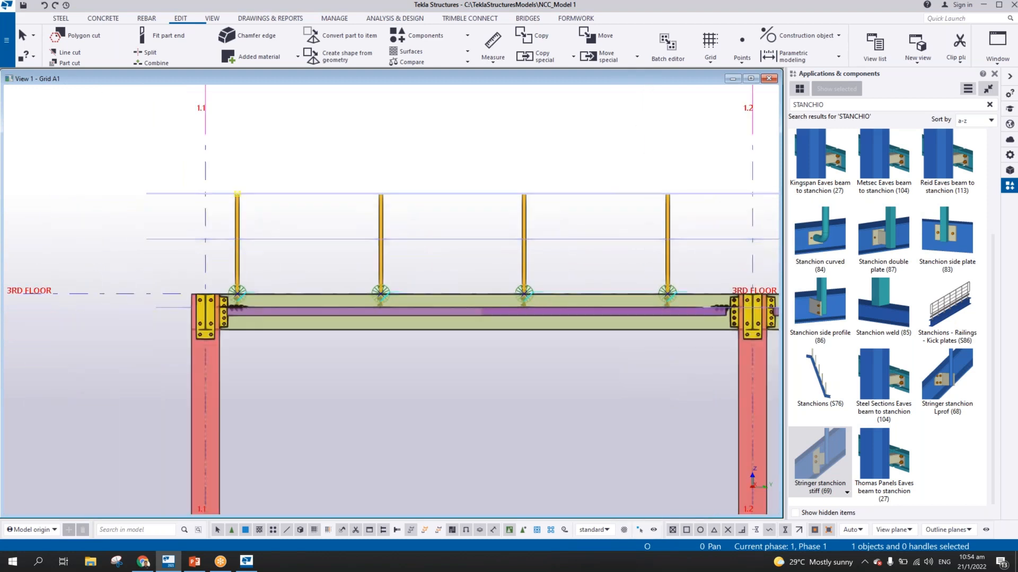
{"action": "scroll", "coordinate": [236, 217], "scroll_direction": "up", "scroll_amount": 4}
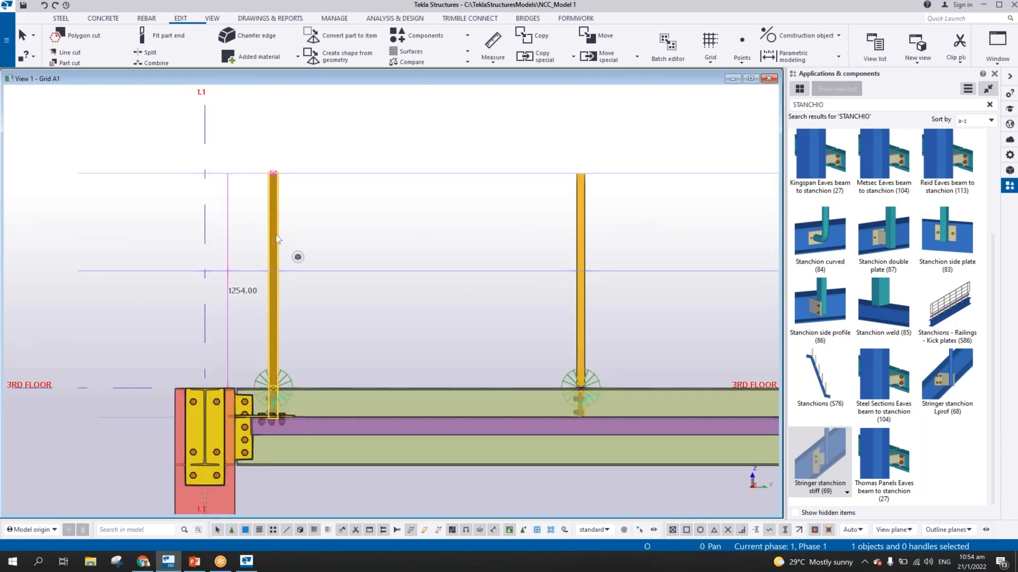
{"action": "double_click", "coordinate": [276, 236]}
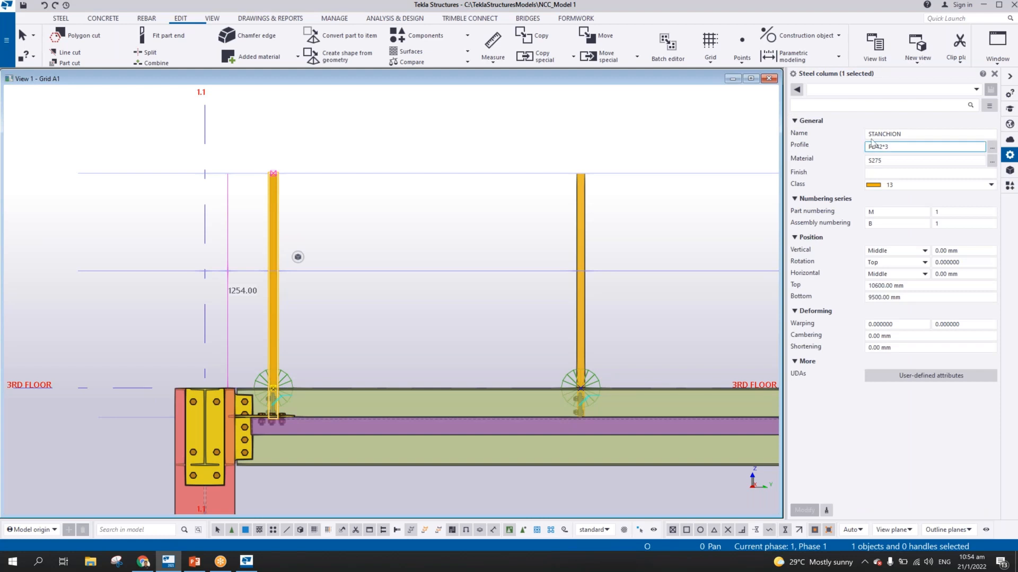
{"action": "left_click", "coordinate": [61, 19]}
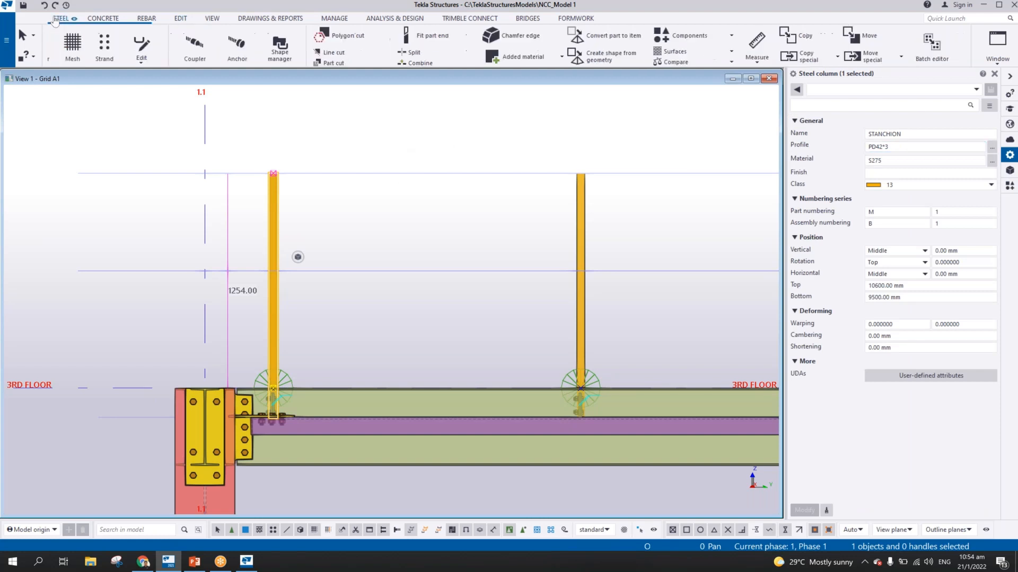
{"action": "left_click", "coordinate": [100, 63]}
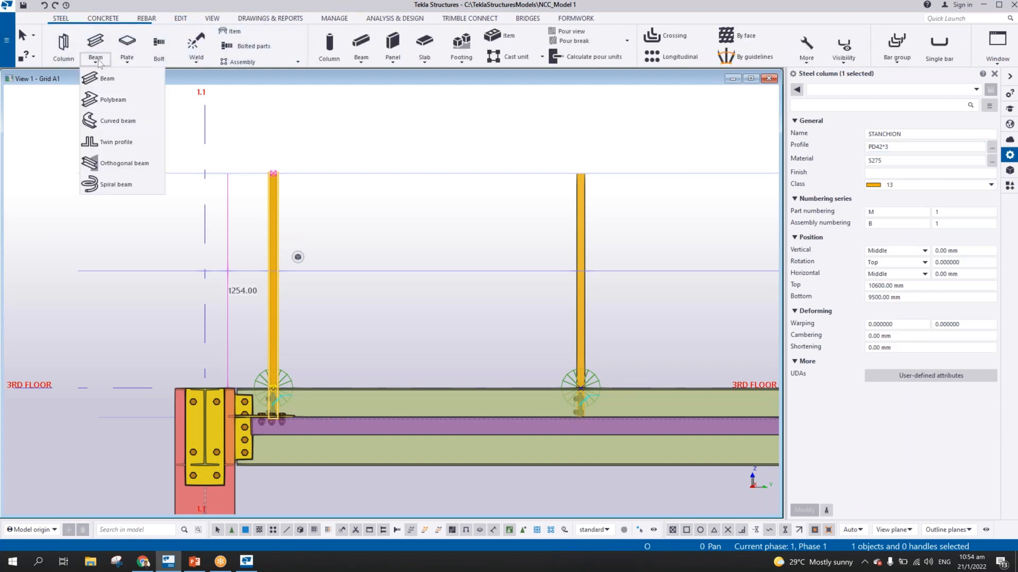
{"action": "left_click", "coordinate": [107, 86]}
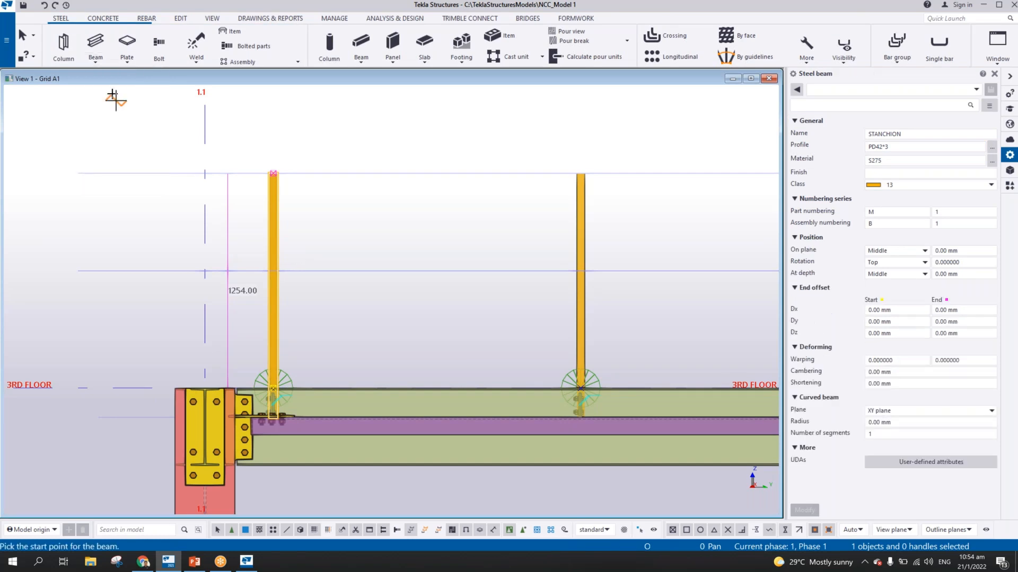
Name the beam HANDRAIL and start it on the first stanchion's centre at the lower construction line
{"action": "double_click", "coordinate": [897, 133]}
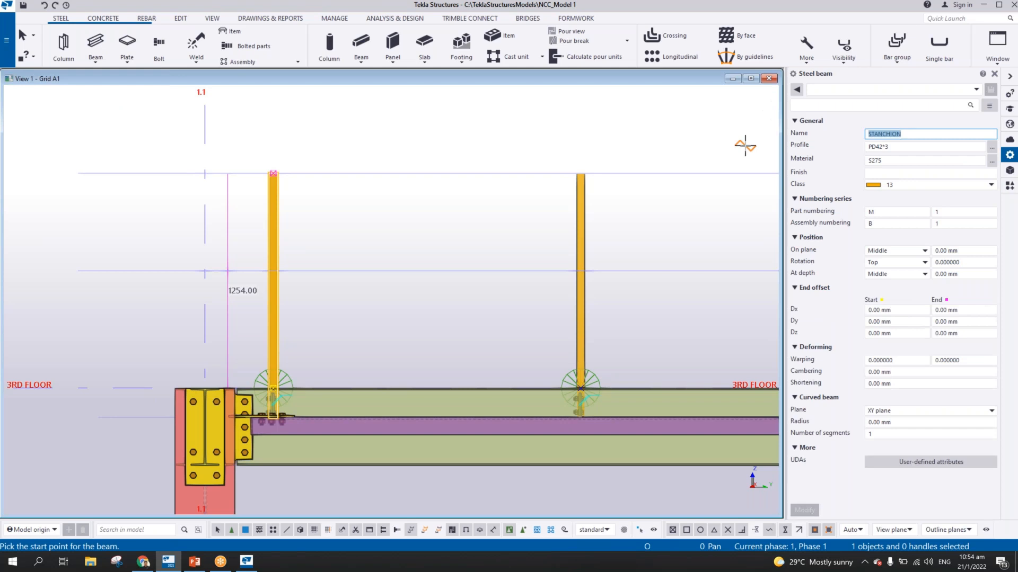
{"action": "type", "text": "HANDRAIL"}
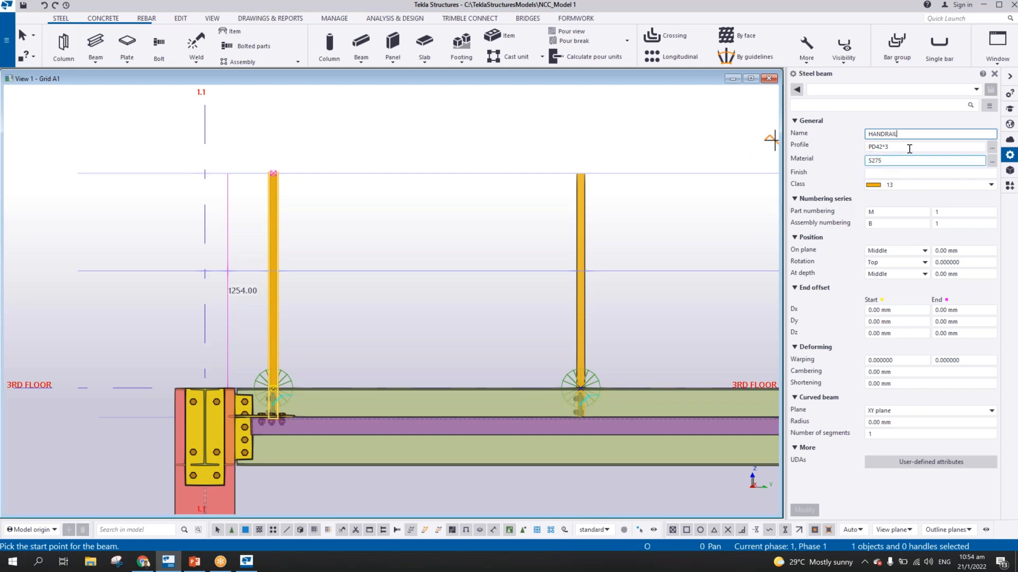
{"action": "scroll", "coordinate": [270, 260], "scroll_direction": "up", "scroll_amount": 5}
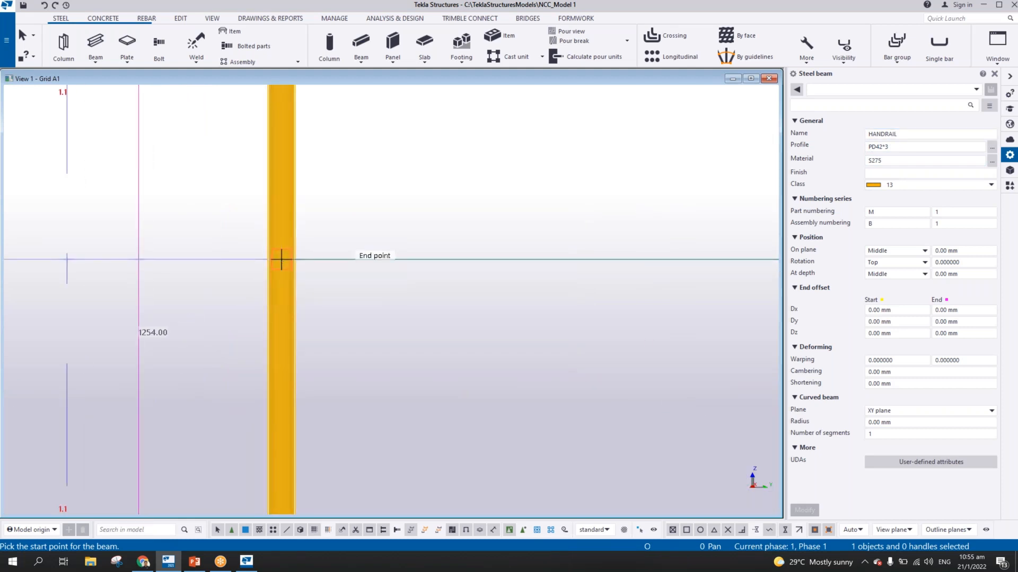
{"action": "left_click", "coordinate": [279, 261]}
{"action": "middle_click_drag", "start_coordinate": [146, 262], "coordinate": [297, 263]}
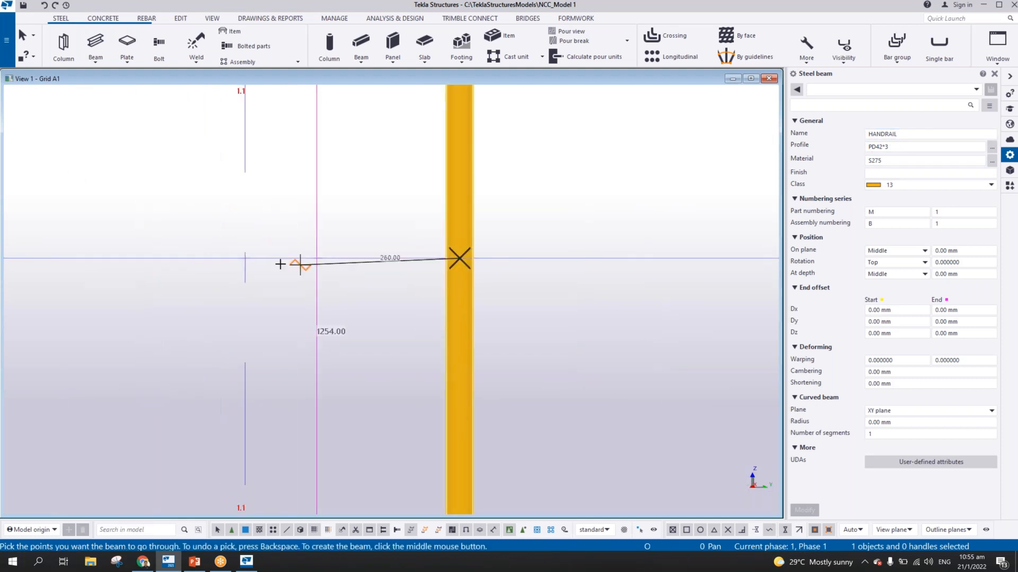
{"action": "left_click", "coordinate": [246, 261]}
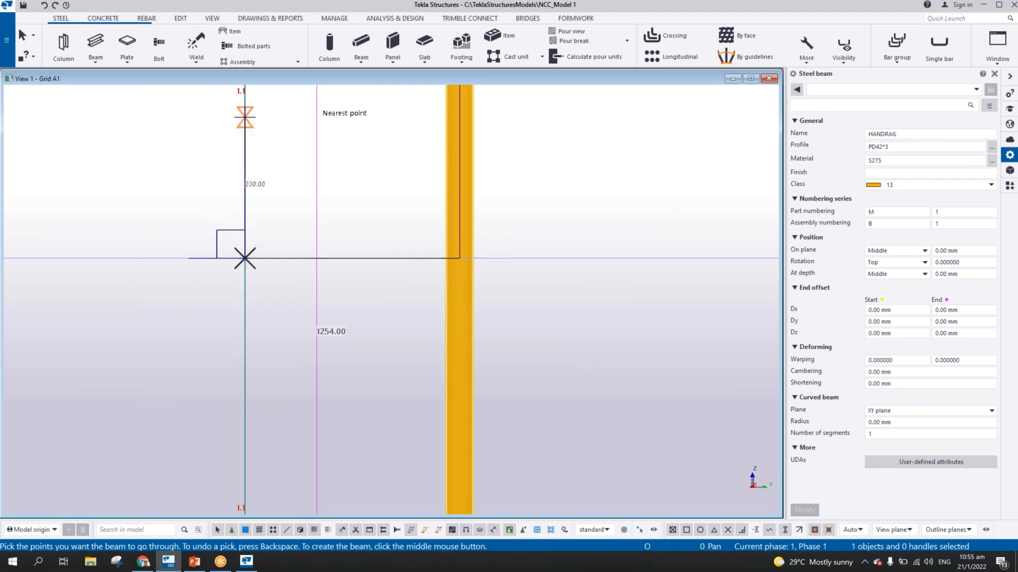
{"action": "scroll", "coordinate": [214, 249], "scroll_direction": "down", "scroll_amount": 5}
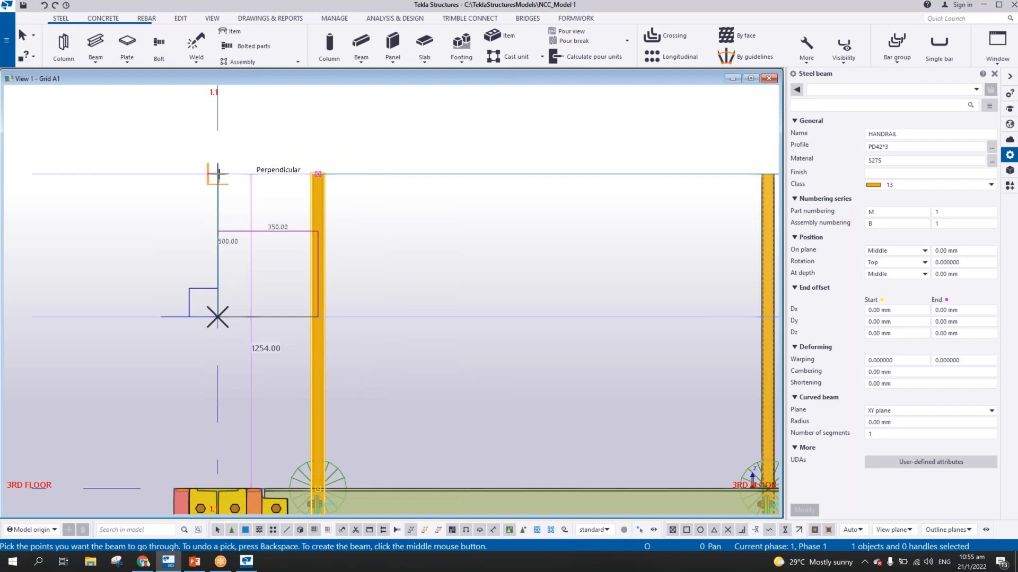
{"action": "key", "text": "BackSpace"}
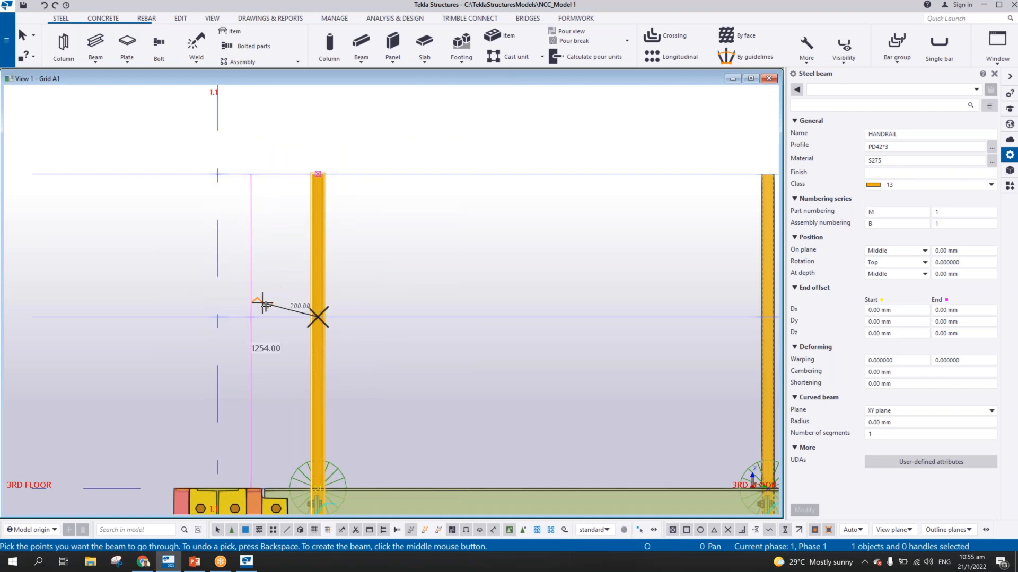
{"action": "scroll", "coordinate": [240, 316], "scroll_direction": "up", "scroll_amount": 5}
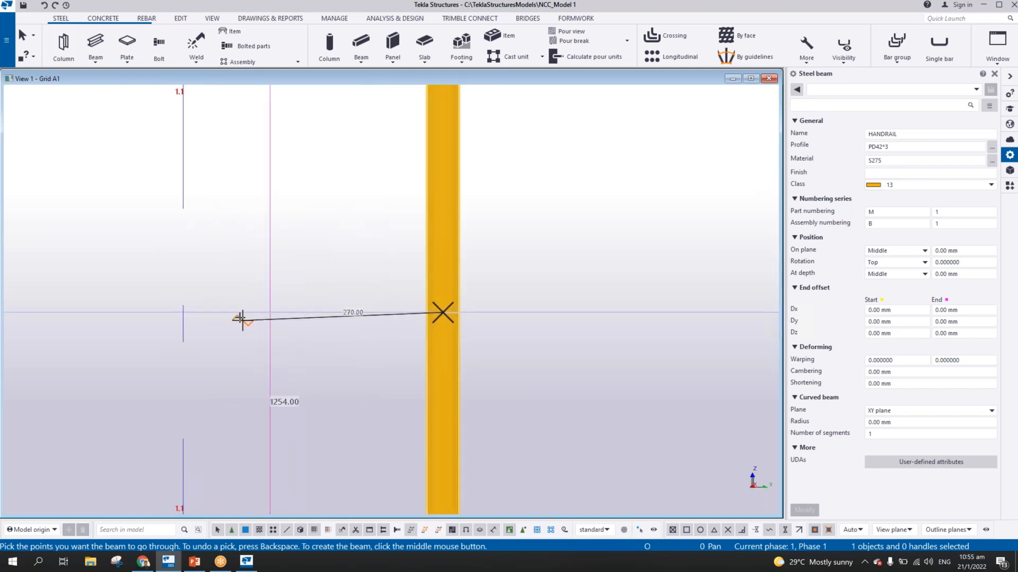
{"action": "scroll", "coordinate": [220, 314], "scroll_direction": "up", "scroll_amount": 5}
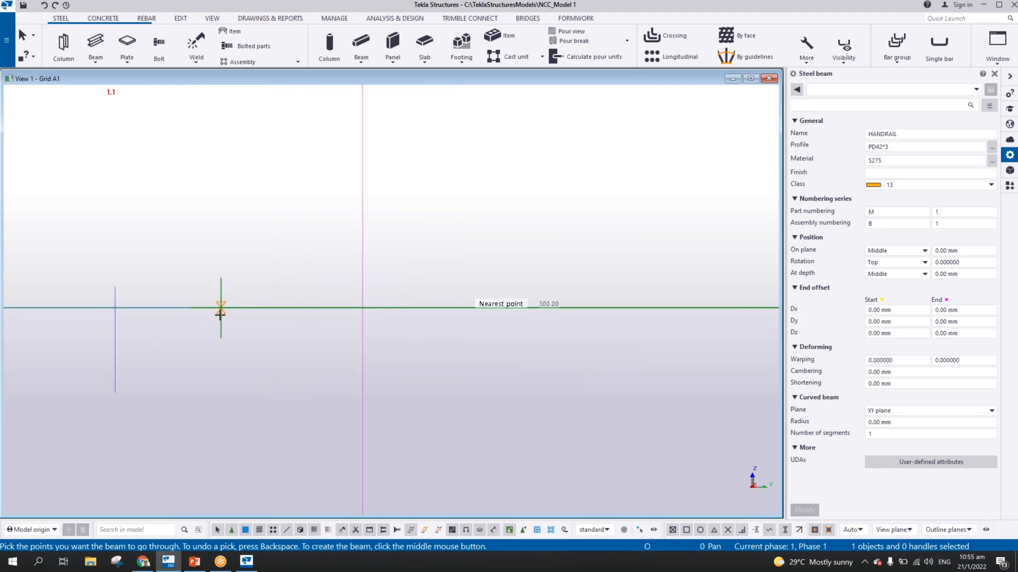
{"action": "left_click", "coordinate": [221, 312]}
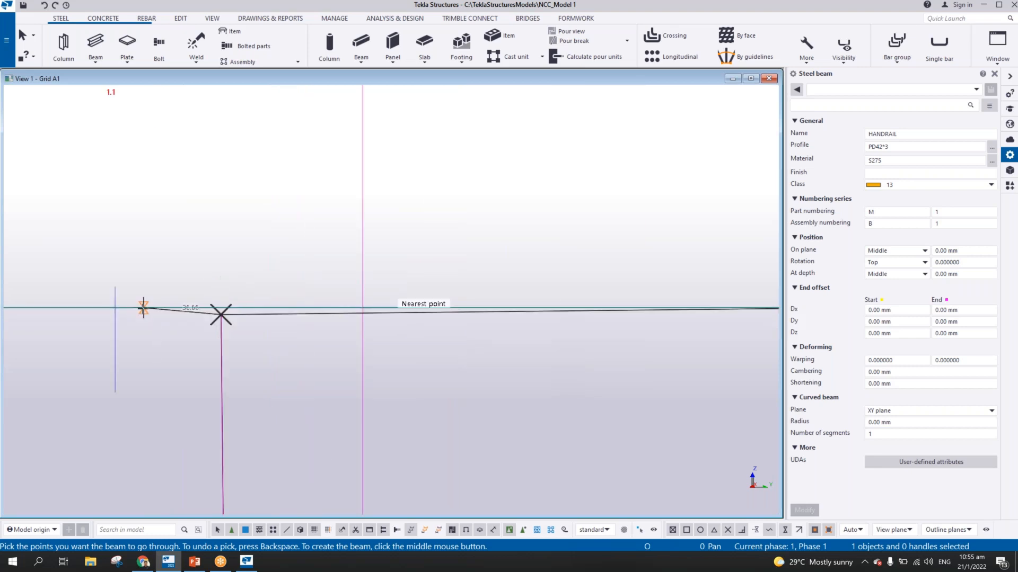
{"action": "key", "text": "BackSpace"}
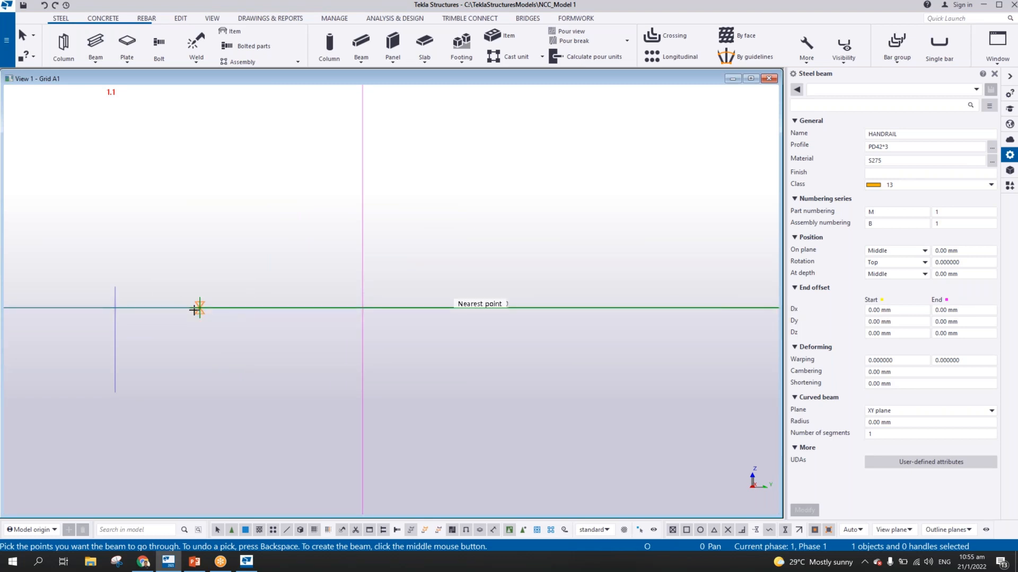
Route the handrail 300 mm towards grid 1.1 along the lower construction line and vertically up to the line at the stanchion tops
{"action": "type", "text": "300"}
{"action": "key", "text": "Return"}
{"action": "scroll", "coordinate": [351, 188], "scroll_direction": "down", "scroll_amount": 2}
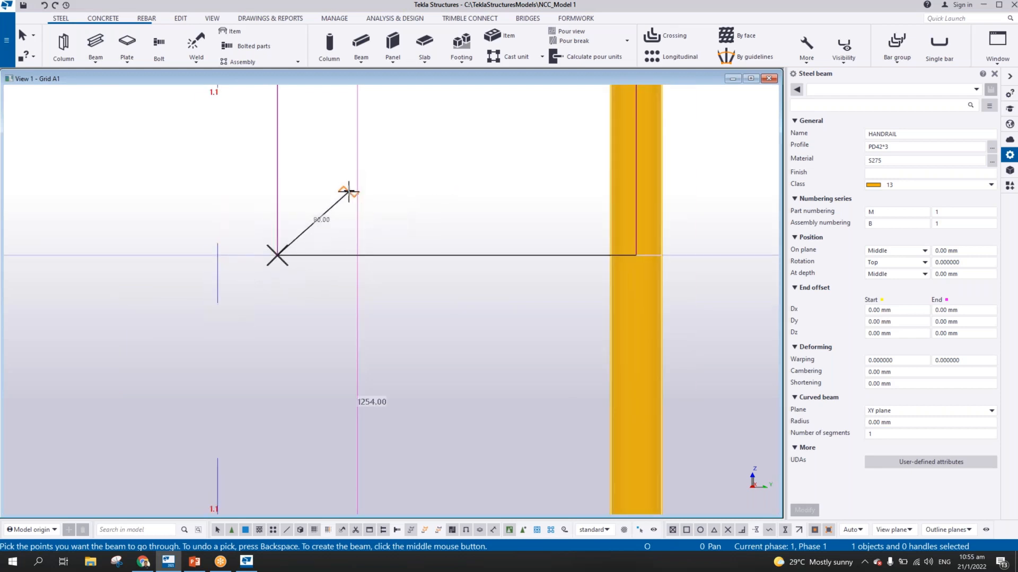
{"action": "scroll", "coordinate": [348, 191], "scroll_direction": "down", "scroll_amount": 2}
{"action": "middle_click_drag", "start_coordinate": [351, 176], "coordinate": [313, 444]}
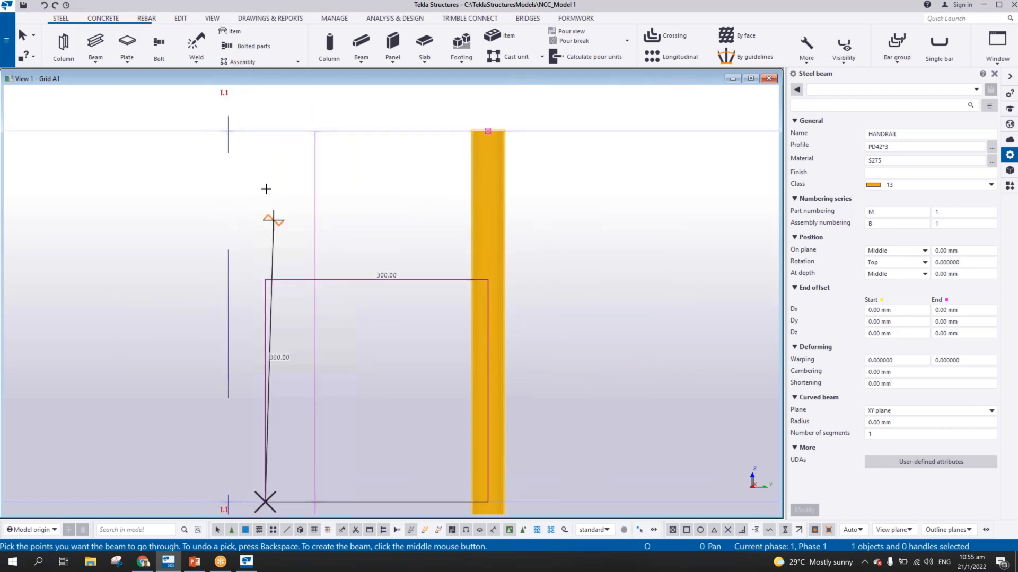
{"action": "left_click", "coordinate": [263, 131]}
Run the handrail along the stanchion tops to grid line 1.2 and create the beam
{"action": "scroll", "coordinate": [317, 210], "scroll_direction": "down", "scroll_amount": 2}
{"action": "scroll", "coordinate": [319, 219], "scroll_direction": "down", "scroll_amount": 10}
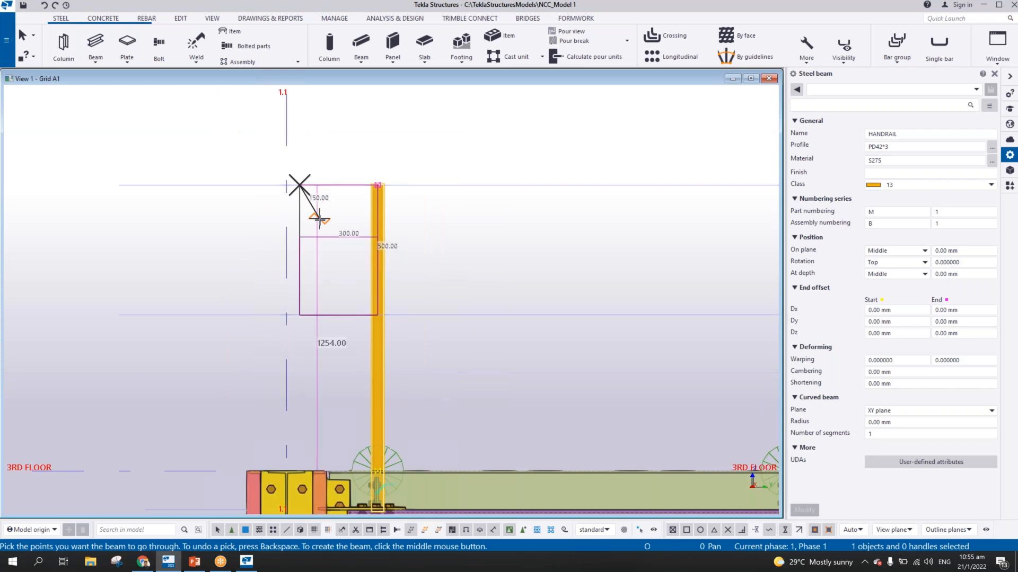
{"action": "middle_click_drag", "start_coordinate": [709, 207], "coordinate": [457, 200]}
{"action": "scroll", "coordinate": [553, 200], "scroll_direction": "up", "scroll_amount": 3}
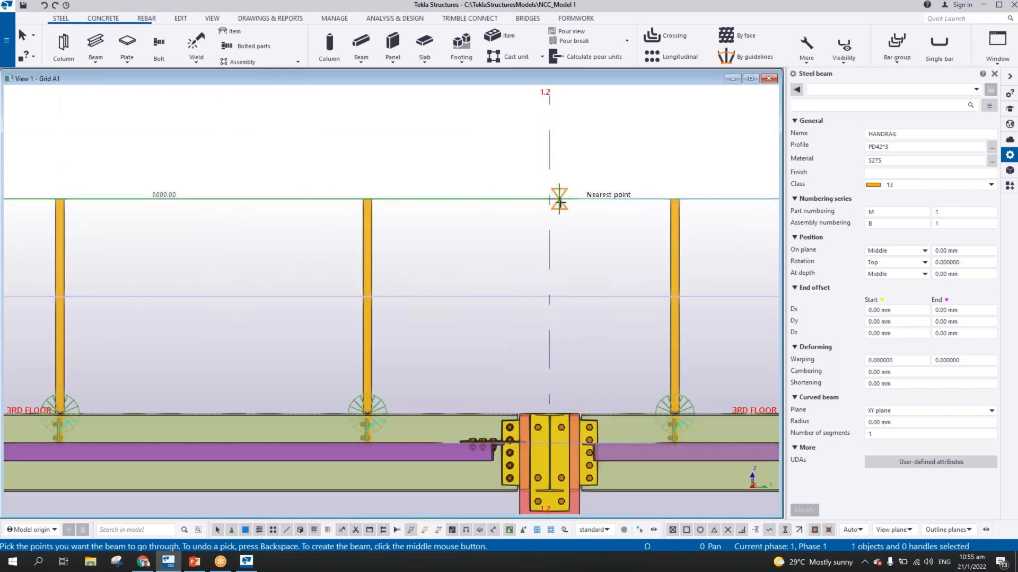
{"action": "scroll", "coordinate": [553, 200], "scroll_direction": "up", "scroll_amount": 2}
{"action": "left_click", "coordinate": [547, 198]}
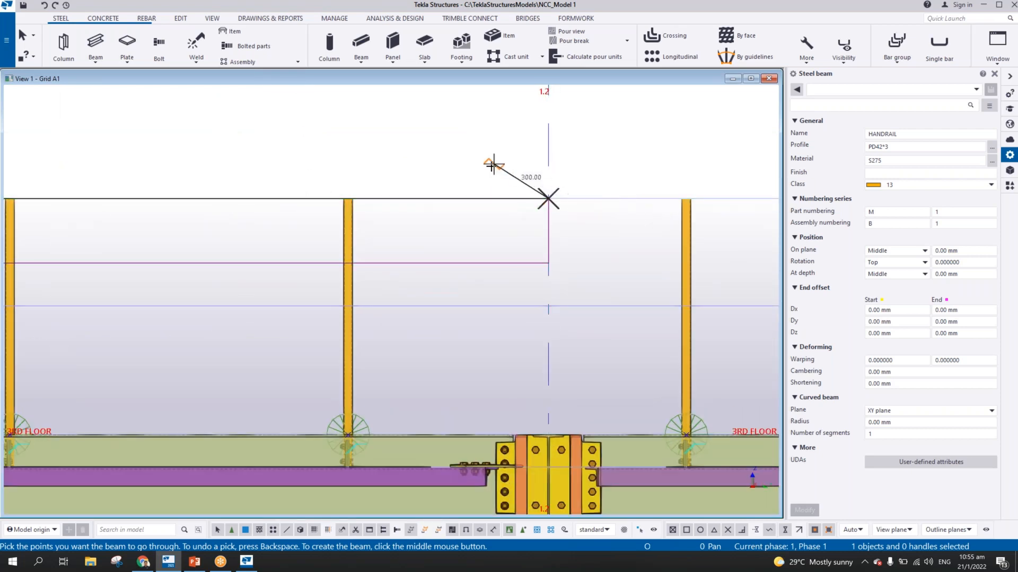
{"action": "middle_click", "coordinate": [483, 180]}
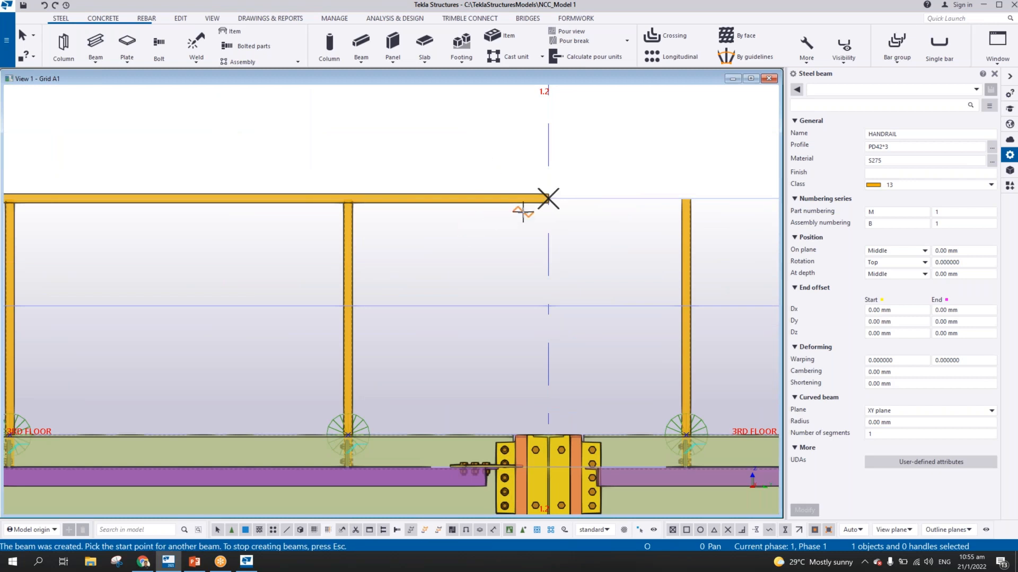
Create a second handrail beam along the stanchion tops from grid line 1.2 to grid line 1.3
{"action": "scroll", "coordinate": [357, 227], "scroll_direction": "down", "scroll_amount": 5}
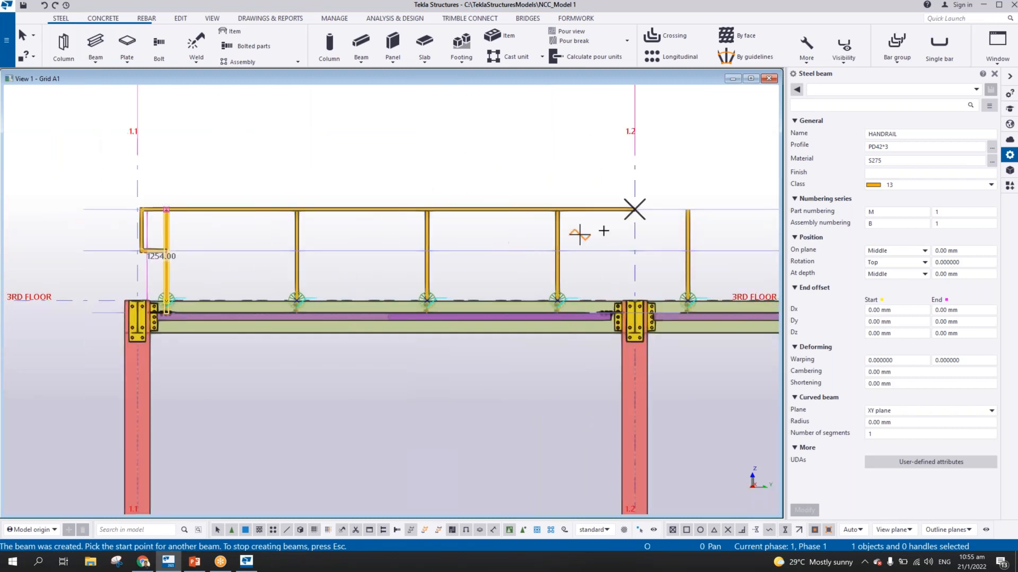
{"action": "scroll", "coordinate": [615, 207], "scroll_direction": "up", "scroll_amount": 3}
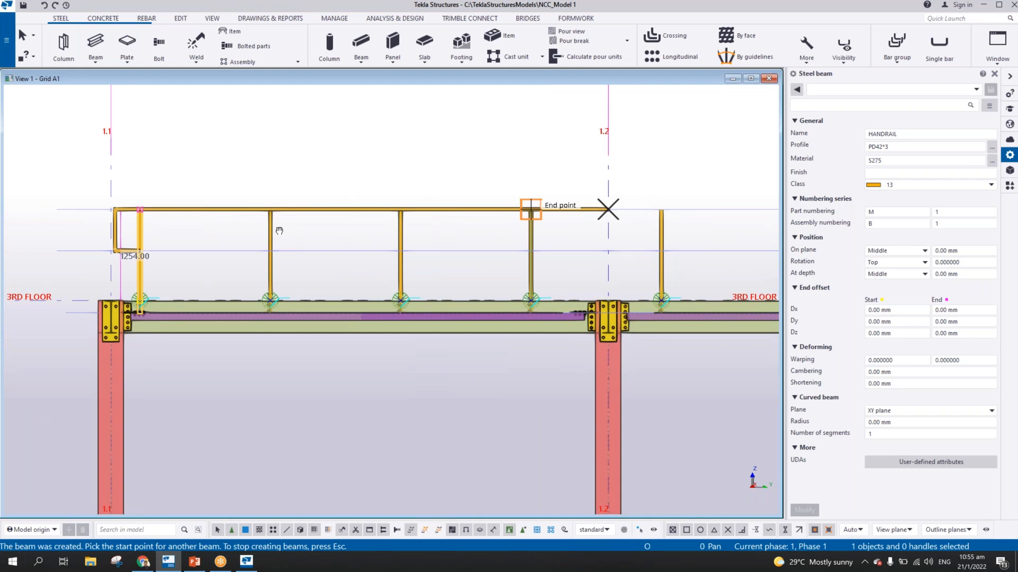
{"action": "scroll", "coordinate": [291, 228], "scroll_direction": "up", "scroll_amount": 1}
{"action": "left_click", "coordinate": [205, 243]}
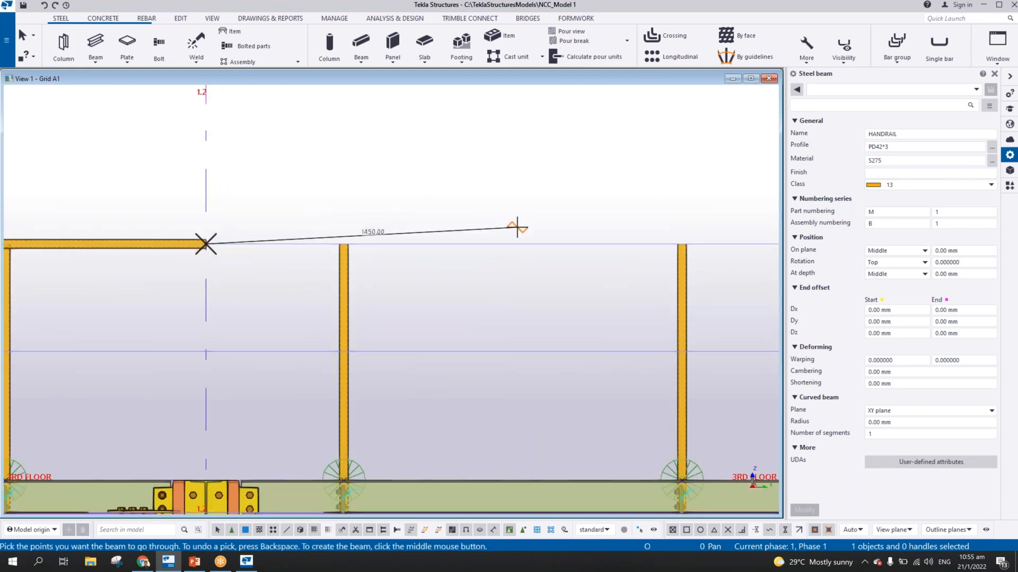
{"action": "scroll", "coordinate": [354, 239], "scroll_direction": "down", "scroll_amount": 2}
{"action": "middle_click_drag", "start_coordinate": [578, 231], "coordinate": [273, 228]}
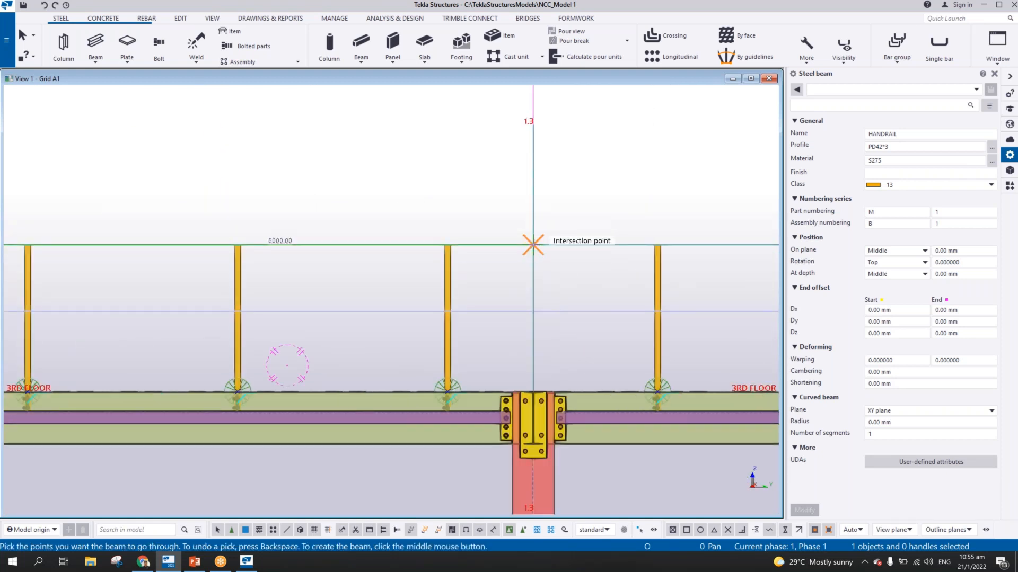
{"action": "left_click", "coordinate": [551, 233]}
{"action": "middle_click", "coordinate": [551, 233]}
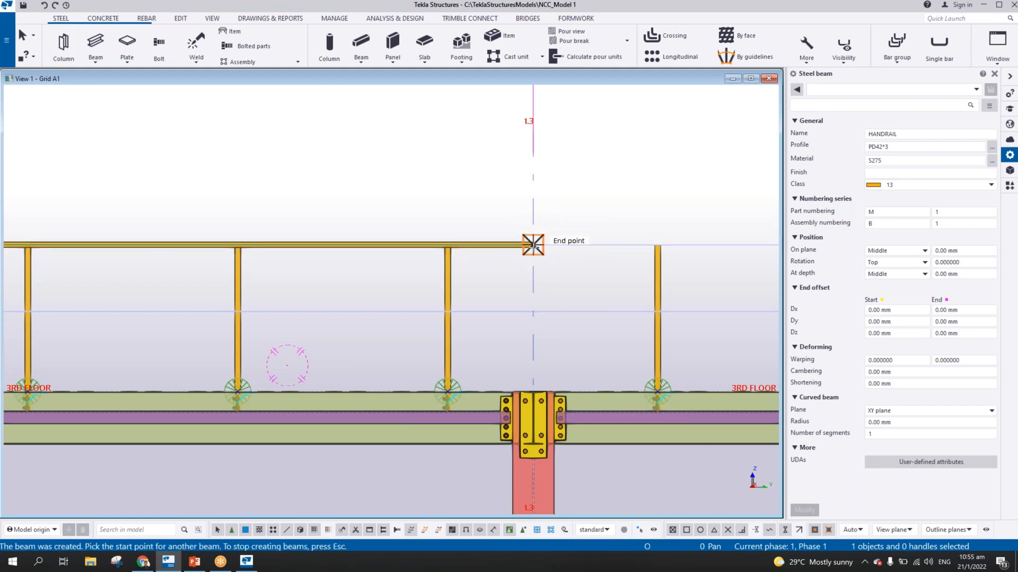
Start a third handrail beam at grid line 1.3 and run it 5950 mm along the stanchion tops towards grid line 1.4
{"action": "left_click", "coordinate": [533, 245]}
{"action": "middle_click_drag", "start_coordinate": [645, 245], "coordinate": [273, 246]}
{"action": "middle_click_drag", "start_coordinate": [742, 242], "coordinate": [504, 234]}
{"action": "scroll", "coordinate": [549, 236], "scroll_direction": "up", "scroll_amount": 2}
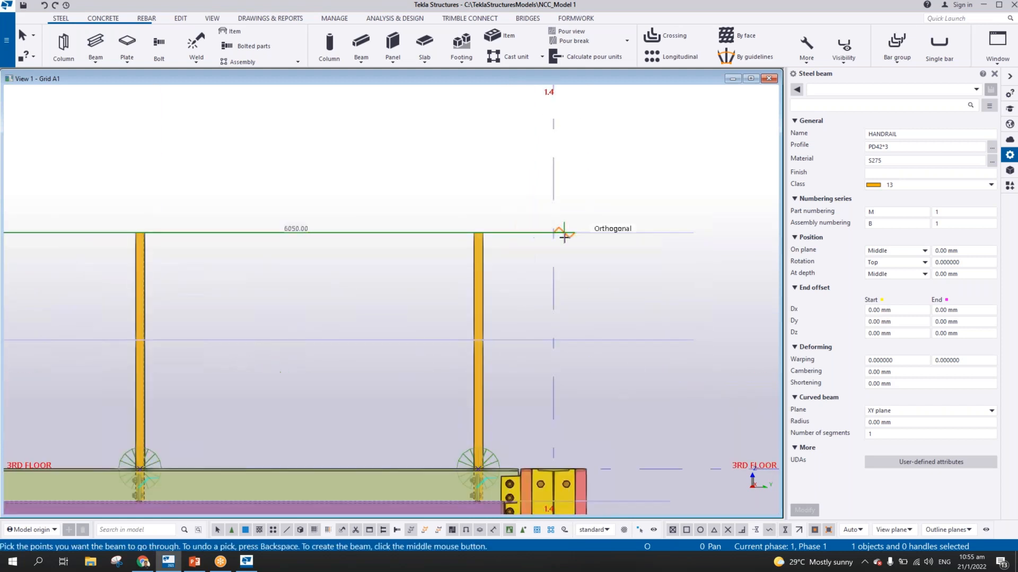
{"action": "scroll", "coordinate": [564, 236], "scroll_direction": "up", "scroll_amount": 2}
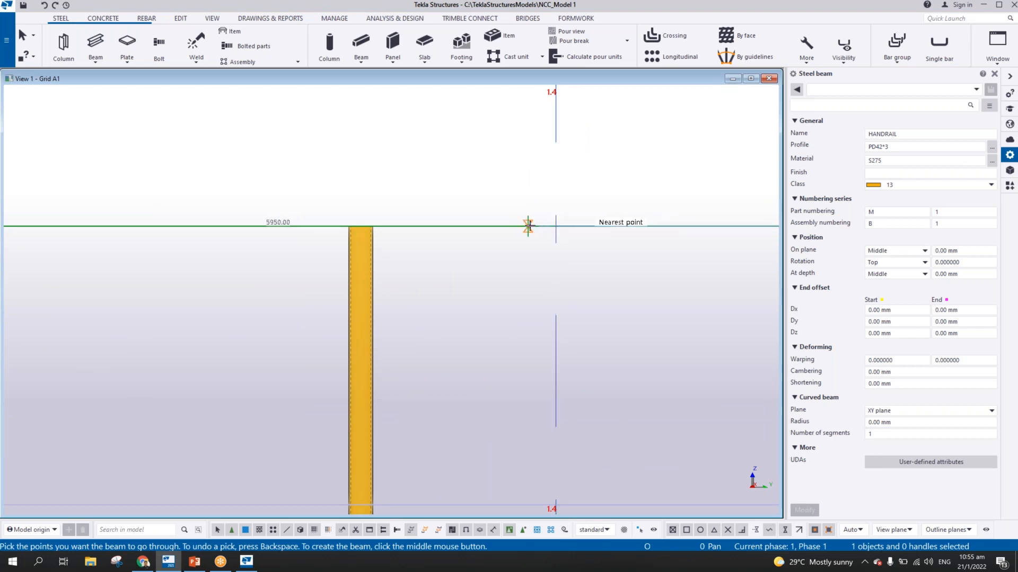
{"action": "left_click", "coordinate": [528, 226]}
Route the handrail 500 mm down to the lower construction line and back to the last stanchion's centre, create it and end the command
{"action": "middle_click_drag", "start_coordinate": [540, 329], "coordinate": [523, 198]}
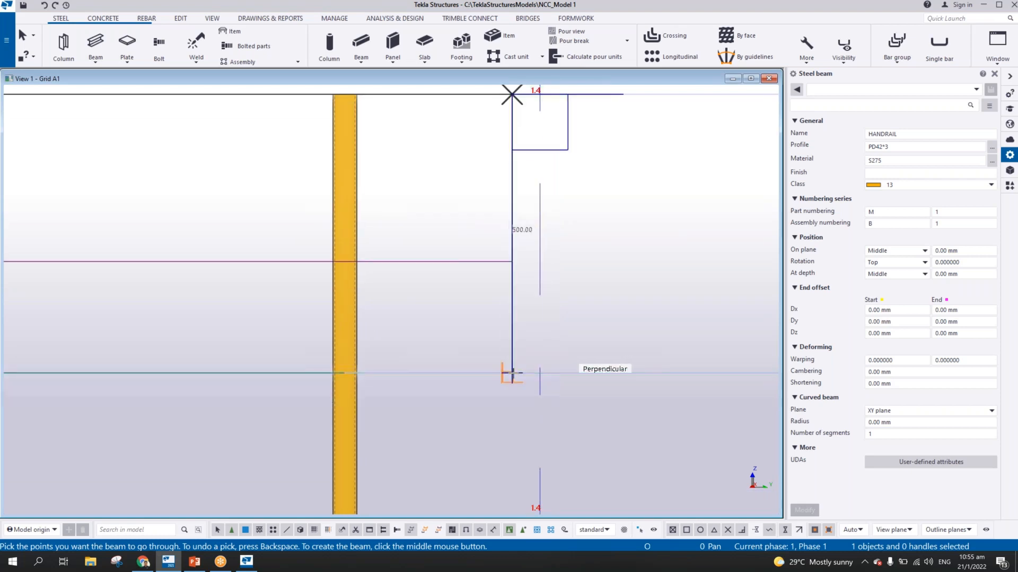
{"action": "left_click", "coordinate": [512, 374]}
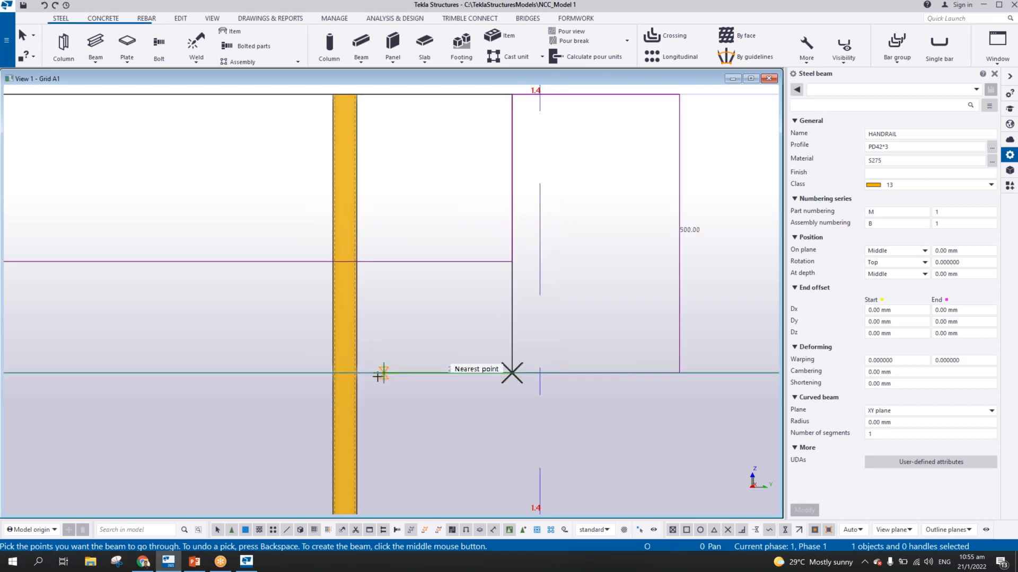
{"action": "left_click", "coordinate": [345, 373]}
{"action": "middle_click", "coordinate": [398, 279]}
{"action": "scroll", "coordinate": [400, 282], "scroll_direction": "down", "scroll_amount": 5}
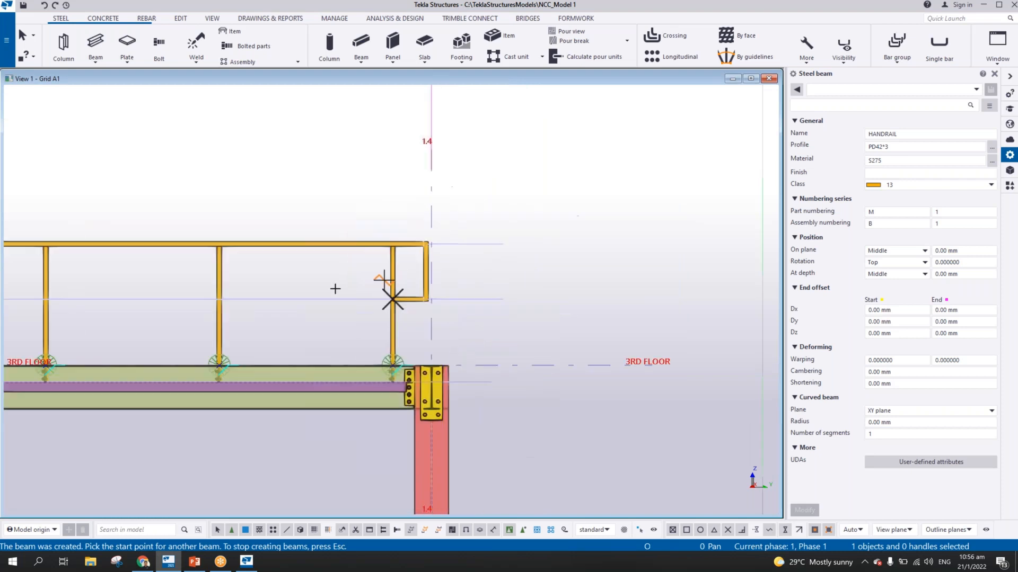
{"action": "middle_click_drag", "start_coordinate": [335, 289], "coordinate": [593, 285]}
{"action": "scroll", "coordinate": [592, 284], "scroll_direction": "down", "scroll_amount": 3}
{"action": "middle_click_drag", "start_coordinate": [423, 295], "coordinate": [707, 270]}
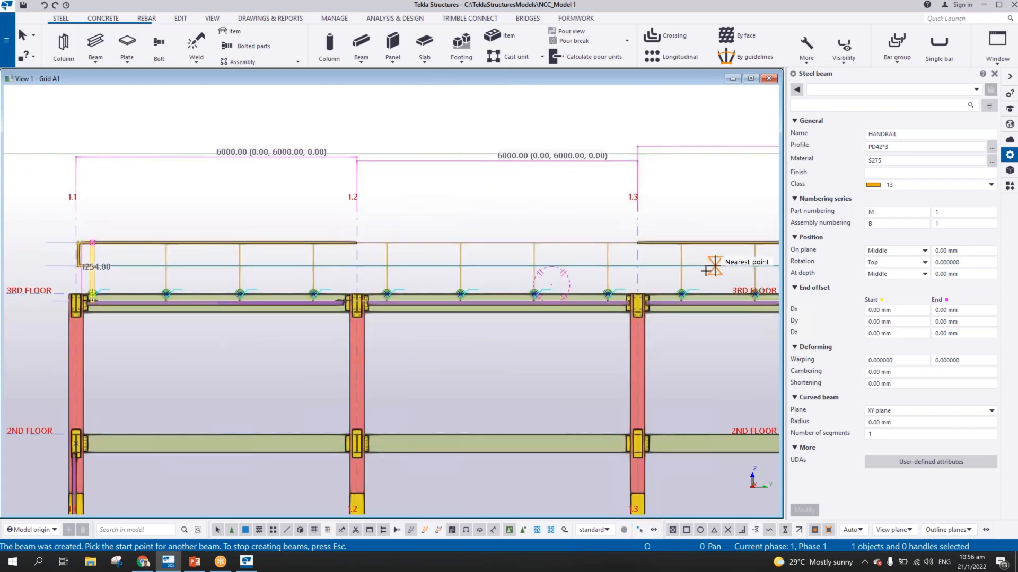
{"action": "scroll", "coordinate": [536, 254], "scroll_direction": "up", "scroll_amount": 5}
{"action": "scroll", "coordinate": [461, 227], "scroll_direction": "down", "scroll_amount": 6}
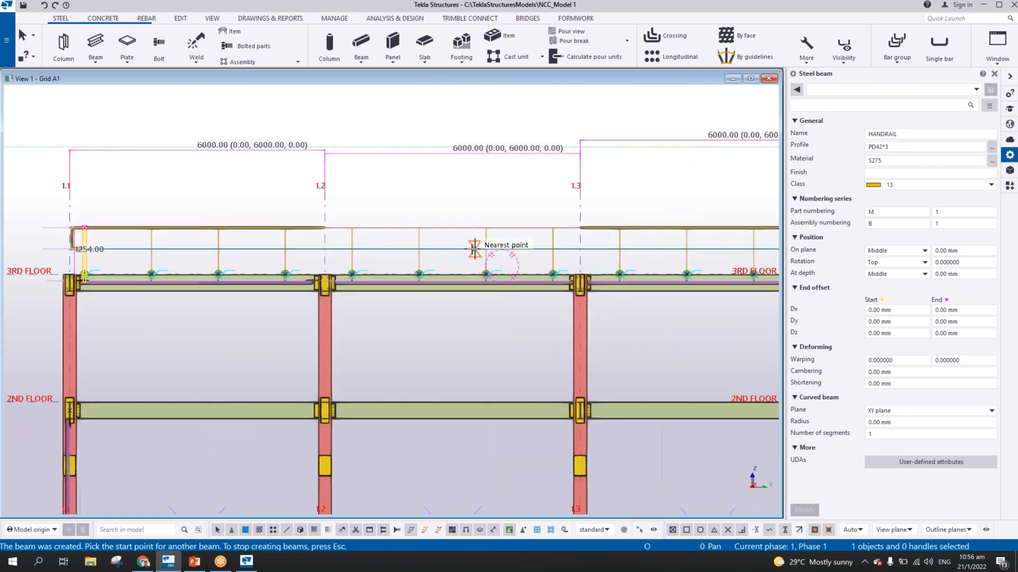
{"action": "middle_click_drag", "start_coordinate": [379, 253], "coordinate": [558, 270]}
{"action": "key", "text": "Escape"}
Give both corners of the handrail's returned end at grid 1.1 a Rounding chamfer with a 190 mm radius
{"action": "left_click", "coordinate": [306, 250]}
{"action": "scroll", "coordinate": [306, 249], "scroll_direction": "up", "scroll_amount": 1}
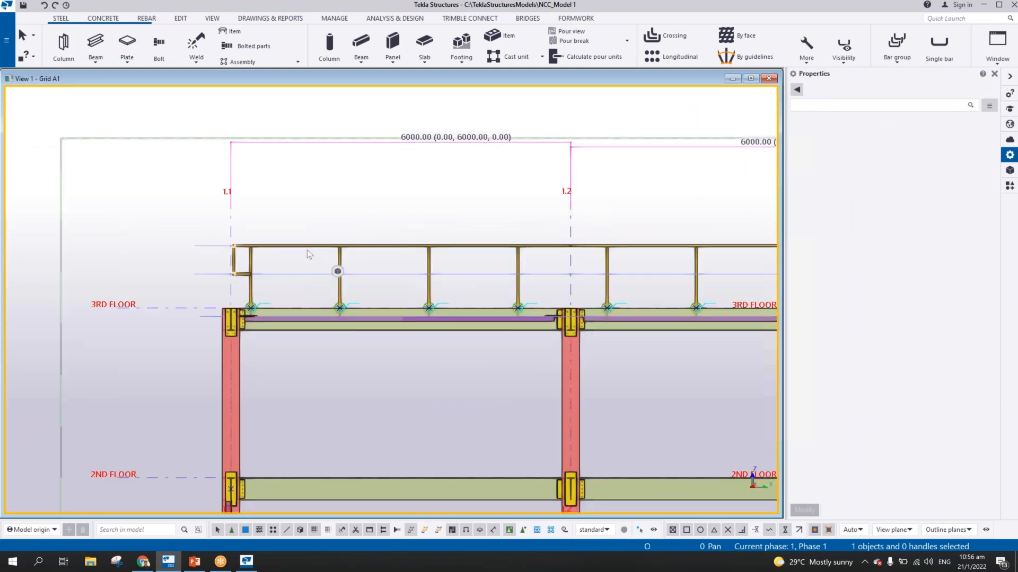
{"action": "scroll", "coordinate": [215, 255], "scroll_direction": "up", "scroll_amount": 10}
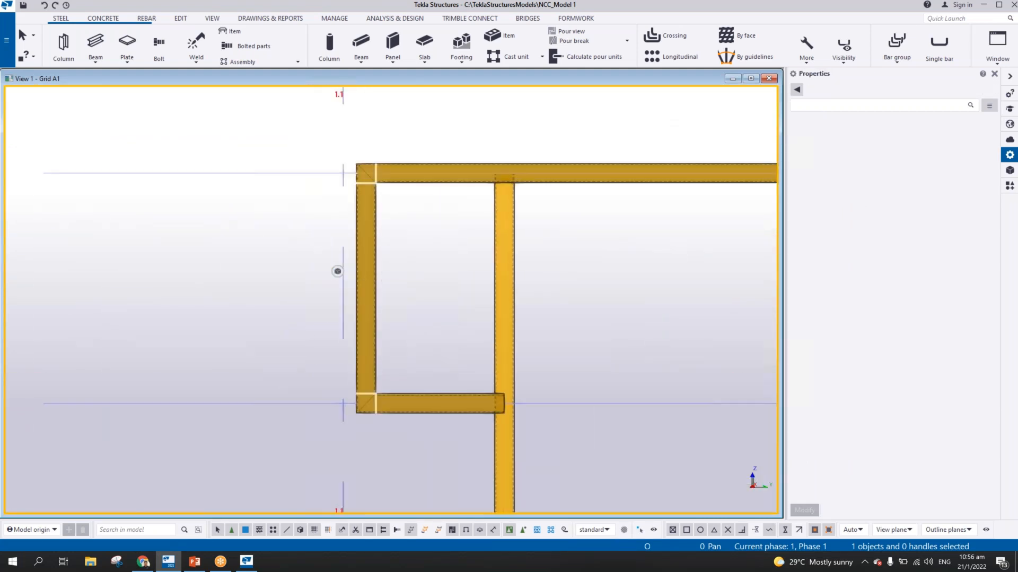
{"action": "left_click", "coordinate": [405, 406]}
{"action": "left_click", "coordinate": [366, 405]}
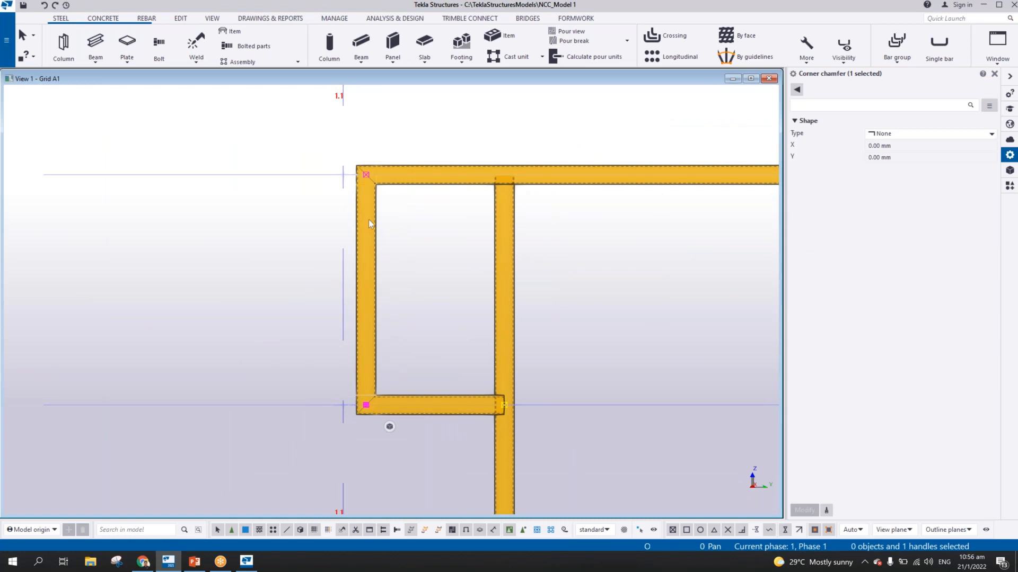
{"action": "left_click", "coordinate": [366, 174], "text": "ctrl"}
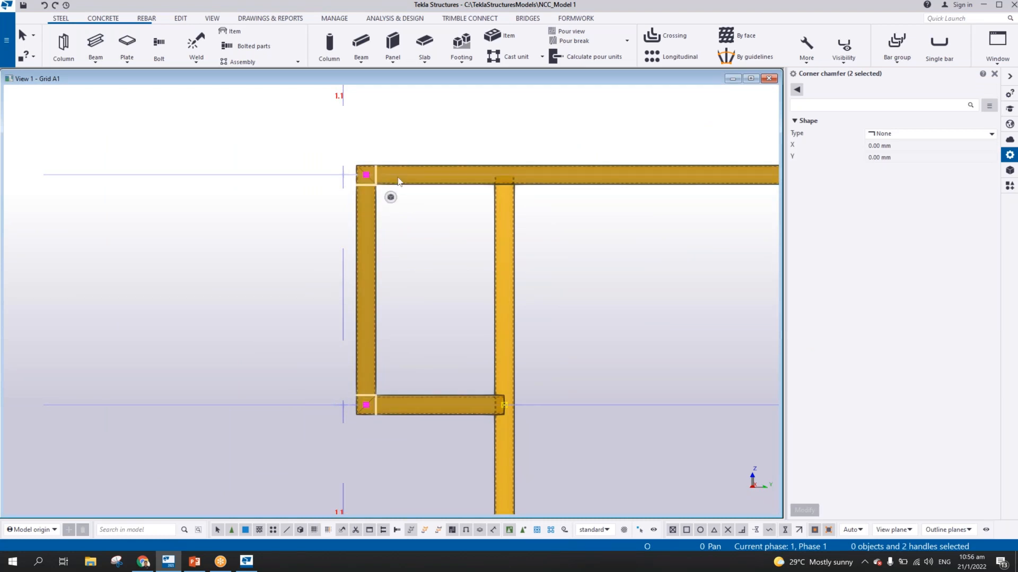
{"action": "left_click", "coordinate": [896, 134]}
{"action": "left_click", "coordinate": [896, 157]}
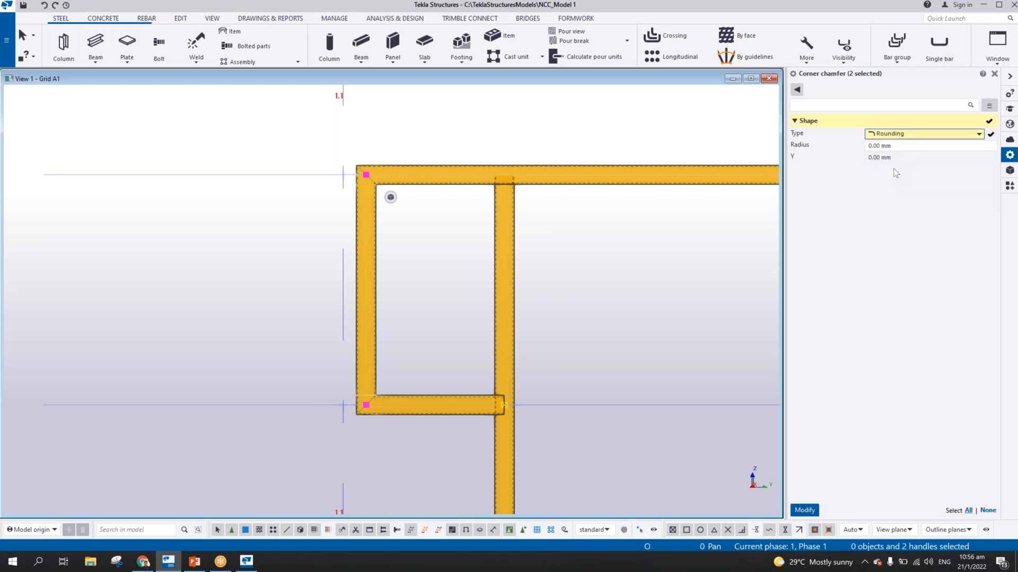
{"action": "left_click", "coordinate": [906, 145]}
{"action": "type", "text": "190"}
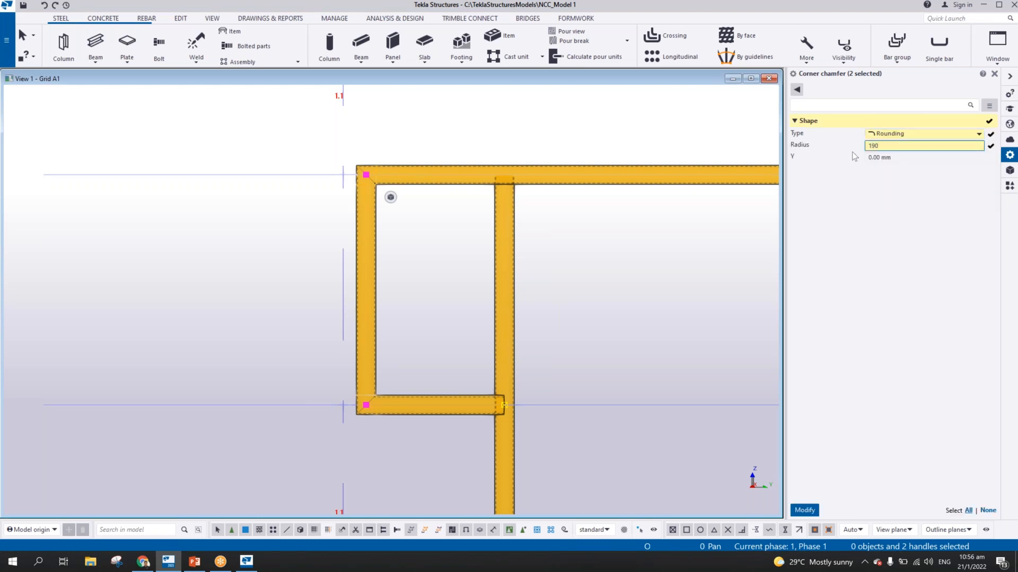
{"action": "key", "text": "Return"}
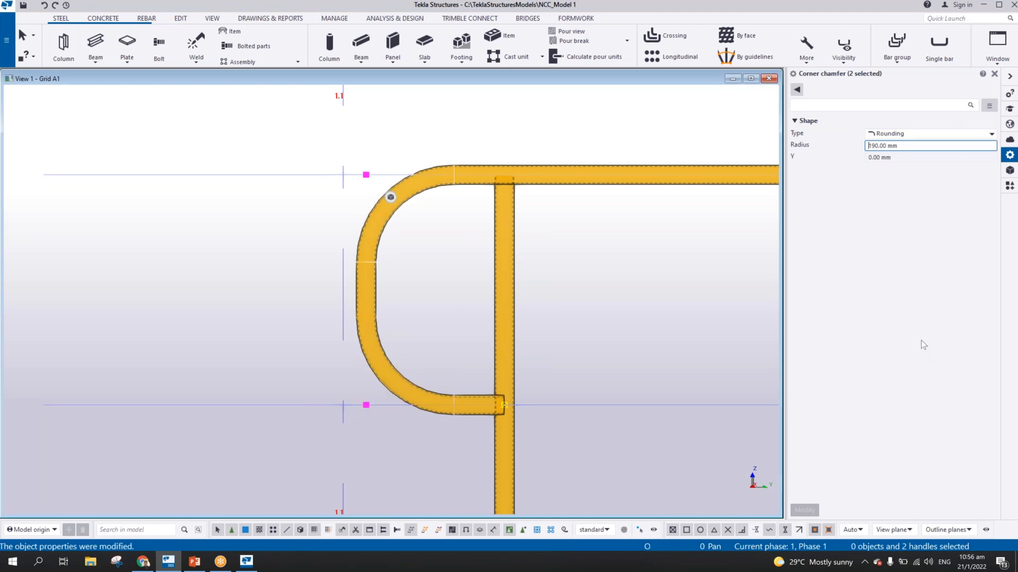
Set the rounding radius of both corners at grid 1.1 to 100 mm
{"action": "left_click_drag", "start_coordinate": [915, 149], "coordinate": [748, 175]}
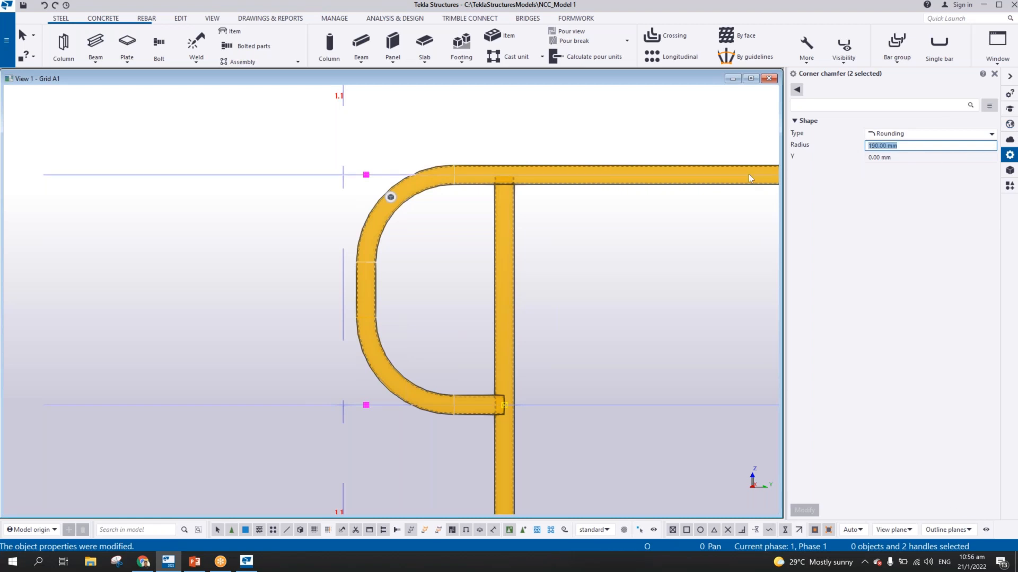
{"action": "type", "text": "100"}
{"action": "key", "text": "Return"}
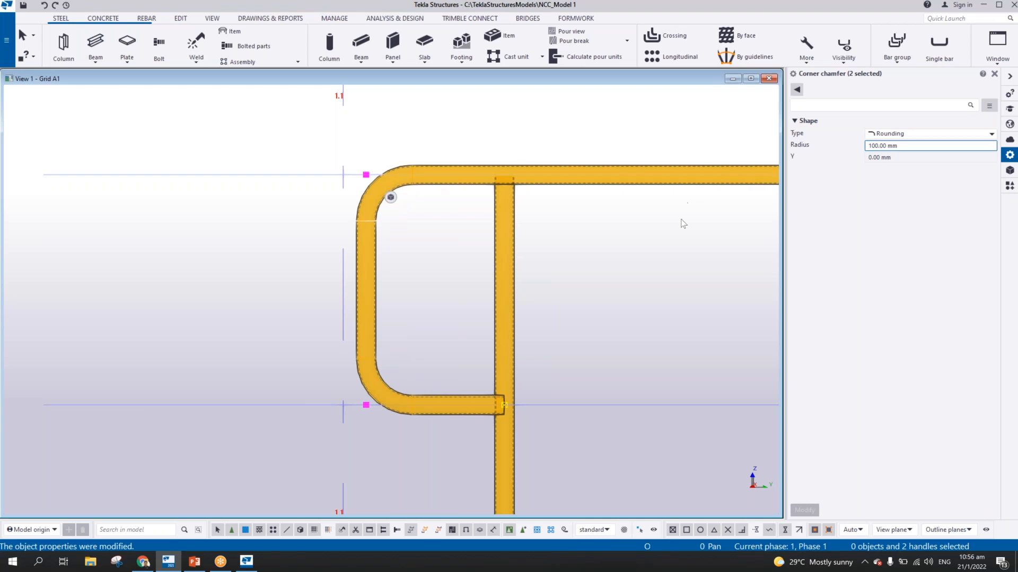
{"action": "left_click", "coordinate": [471, 284]}
Examine from the front and in 3D how the handrail's returned end meets the first stanchion
{"action": "scroll", "coordinate": [456, 286], "scroll_direction": "down", "scroll_amount": 1}
{"action": "scroll", "coordinate": [456, 287], "scroll_direction": "down", "scroll_amount": 1}
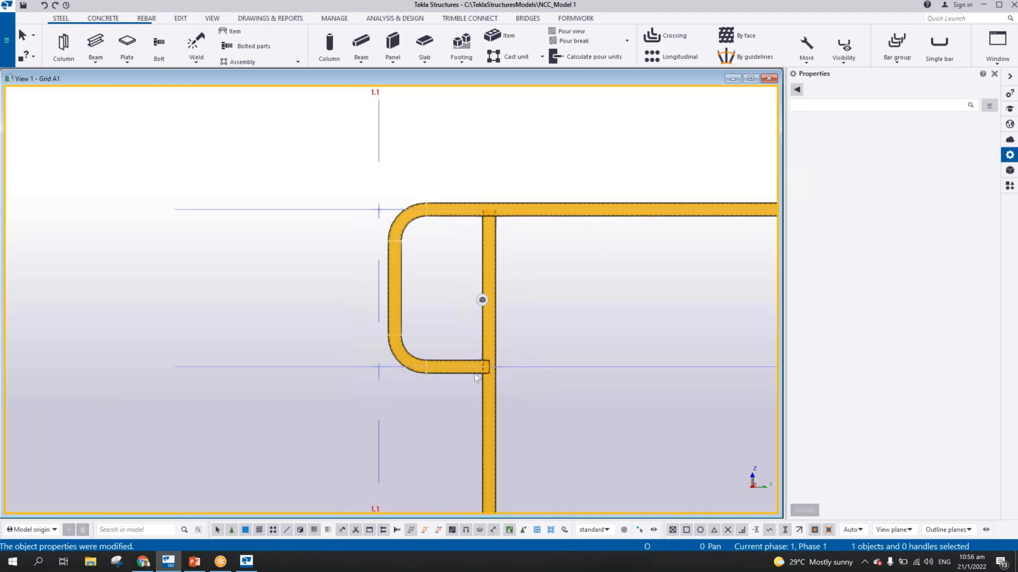
{"action": "middle_click_drag", "start_coordinate": [435, 307], "coordinate": [350, 239]}
{"action": "scroll", "coordinate": [399, 307], "scroll_direction": "up", "scroll_amount": 5}
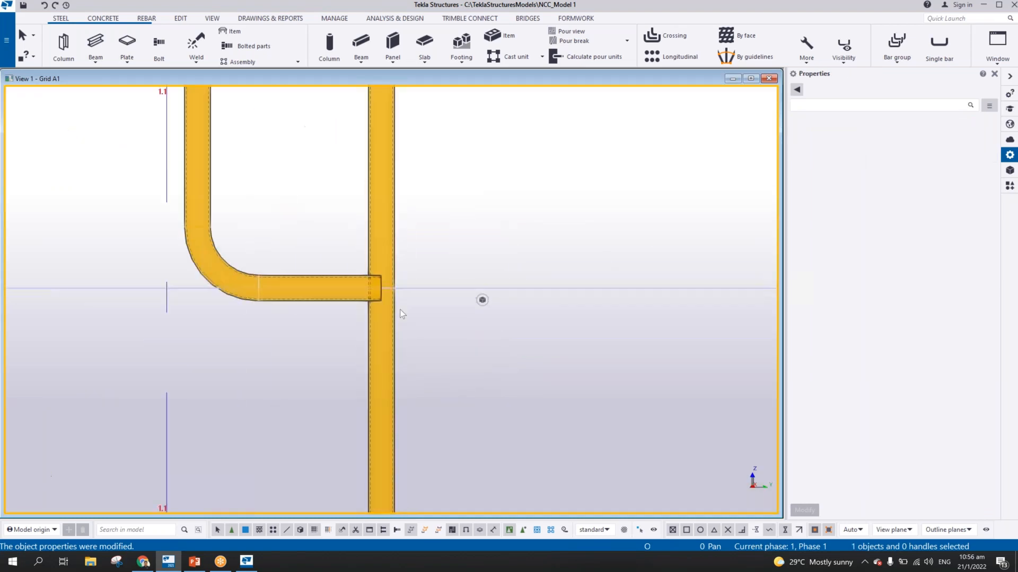
{"action": "scroll", "coordinate": [359, 279], "scroll_direction": "down", "scroll_amount": 7}
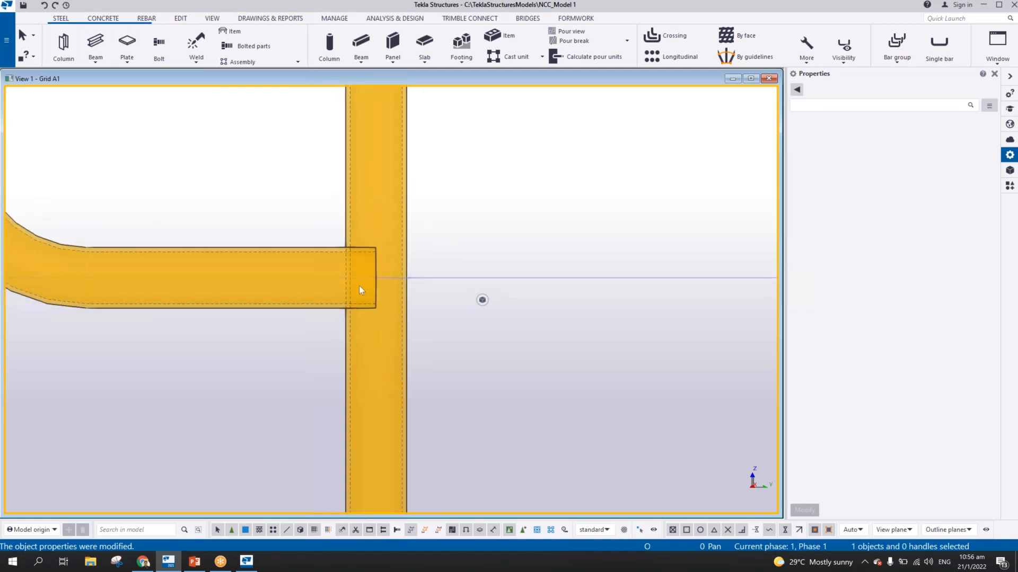
{"action": "middle_click_drag", "start_coordinate": [370, 267], "coordinate": [374, 381], "text": "ctrl"}
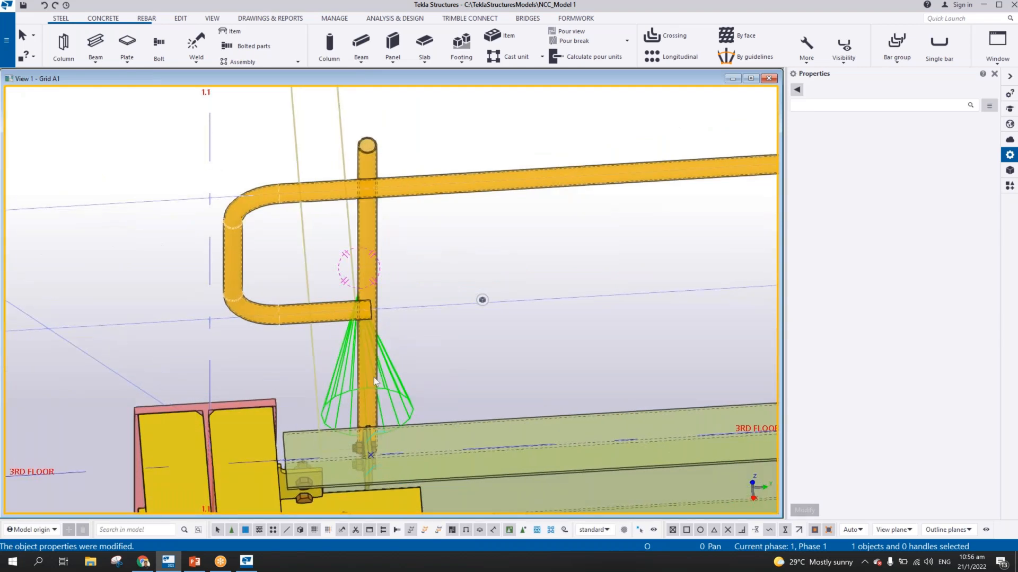
Switch to the Plan 3RD FLOOR view and show the stanchions along grid A1 in 3D
{"action": "key", "text": "Home"}
{"action": "key", "text": "ctrl+p"}
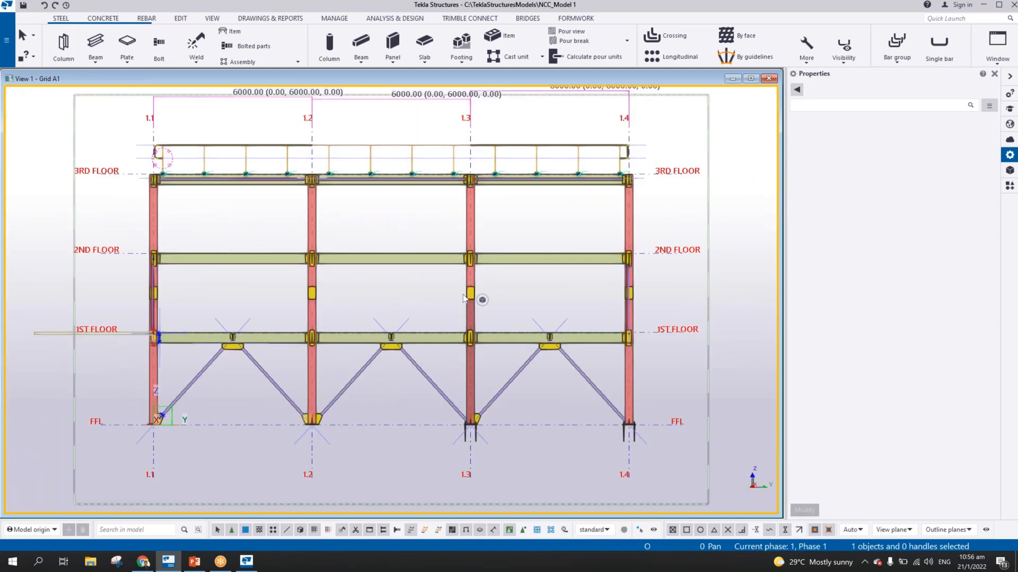
{"action": "key", "text": "ctrl+Tab"}
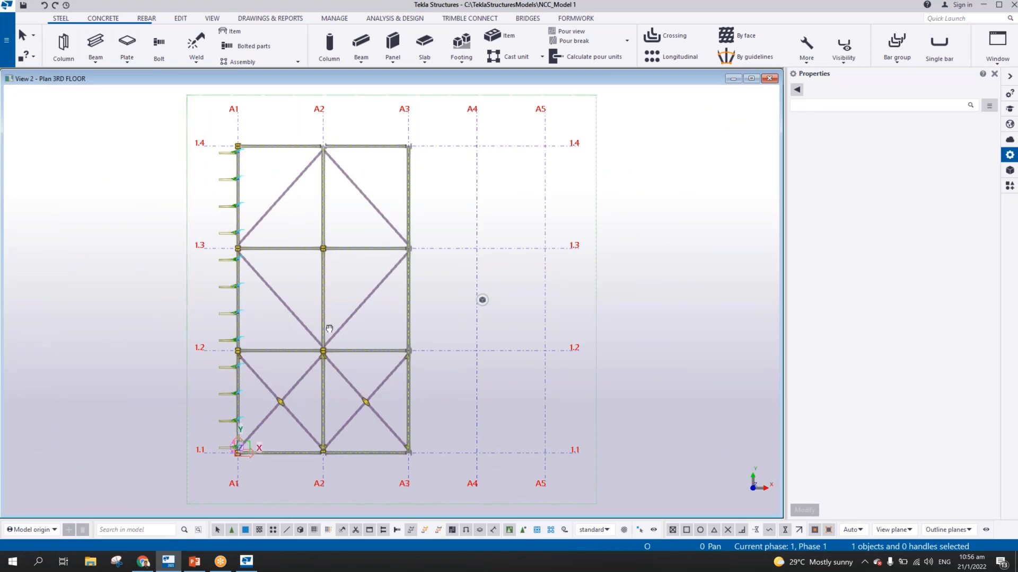
{"action": "scroll", "coordinate": [466, 297], "scroll_direction": "up", "scroll_amount": 8}
{"action": "scroll", "coordinate": [467, 302], "scroll_direction": "down", "scroll_amount": 6}
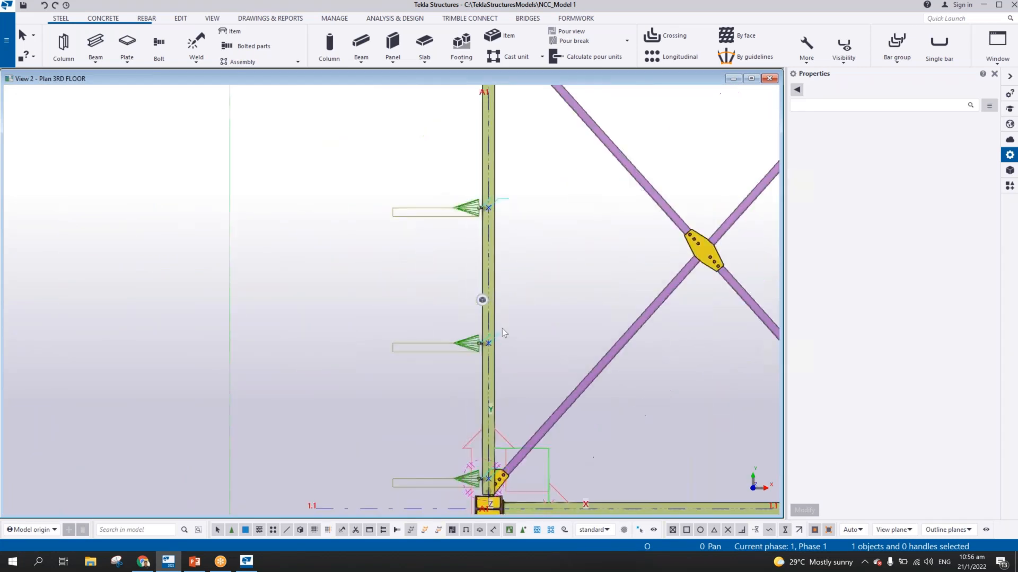
{"action": "scroll", "coordinate": [477, 299], "scroll_direction": "up", "scroll_amount": 6}
{"action": "middle_click_drag", "start_coordinate": [477, 299], "coordinate": [390, 256], "text": "ctrl"}
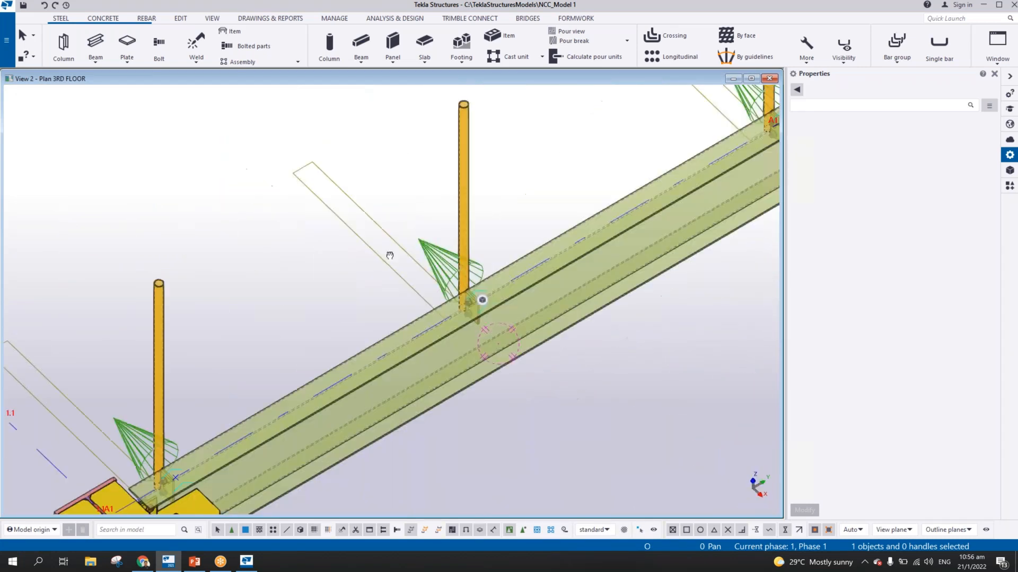
{"action": "scroll", "coordinate": [390, 255], "scroll_direction": "down", "scroll_amount": 5}
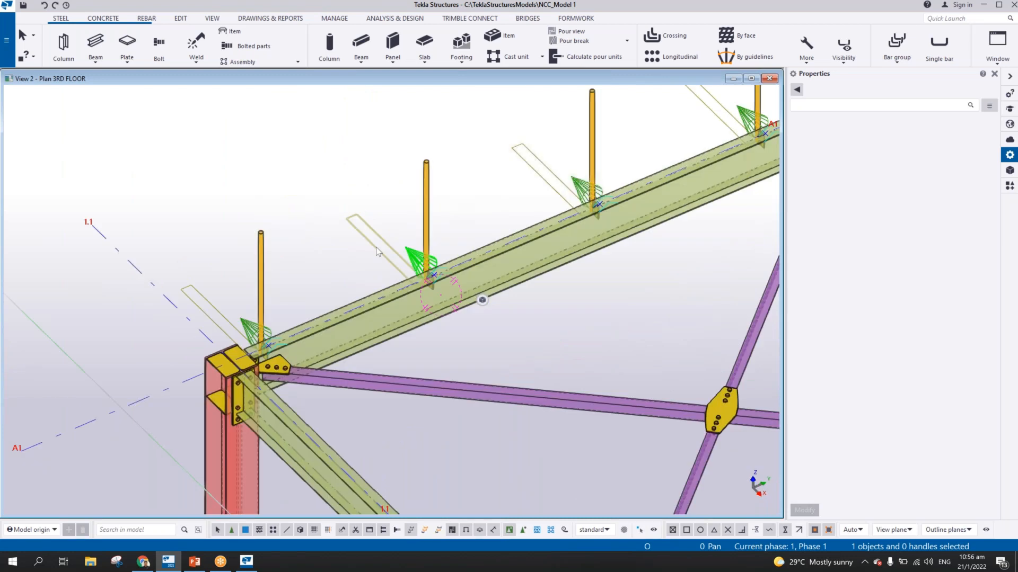
Set the Plan 3RD FLOOR view's upward view depth to 1200 mm
{"action": "double_click", "coordinate": [376, 247]}
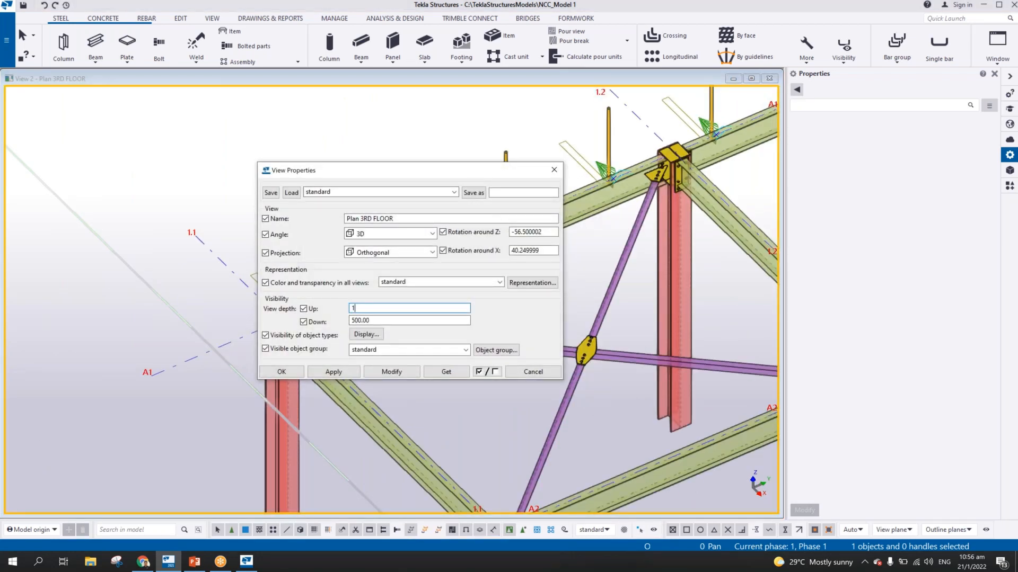
{"action": "left_click", "coordinate": [391, 372]}
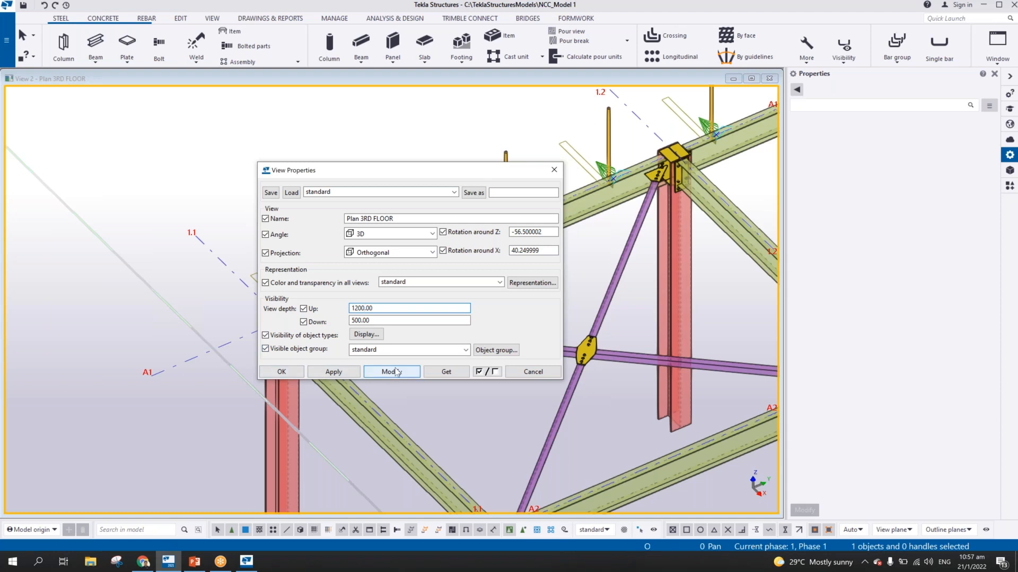
{"action": "left_click", "coordinate": [282, 372]}
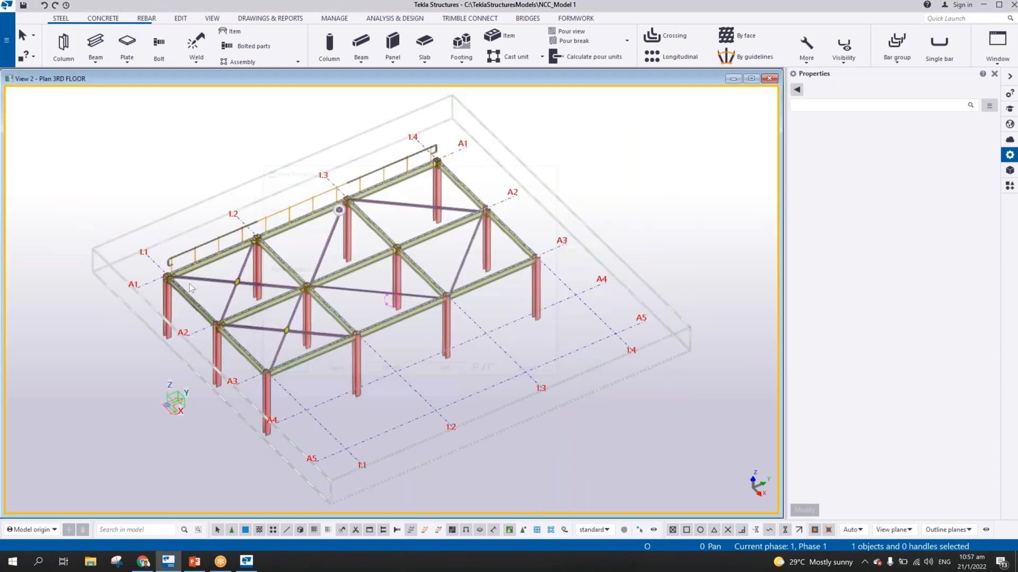
Inspect the handrail's position relative to the stanchions near grid 1.1
{"action": "scroll", "coordinate": [189, 284], "scroll_direction": "up", "scroll_amount": 6}
{"action": "middle_click_drag", "start_coordinate": [241, 260], "coordinate": [497, 312]}
{"action": "scroll", "coordinate": [496, 308], "scroll_direction": "up", "scroll_amount": 2}
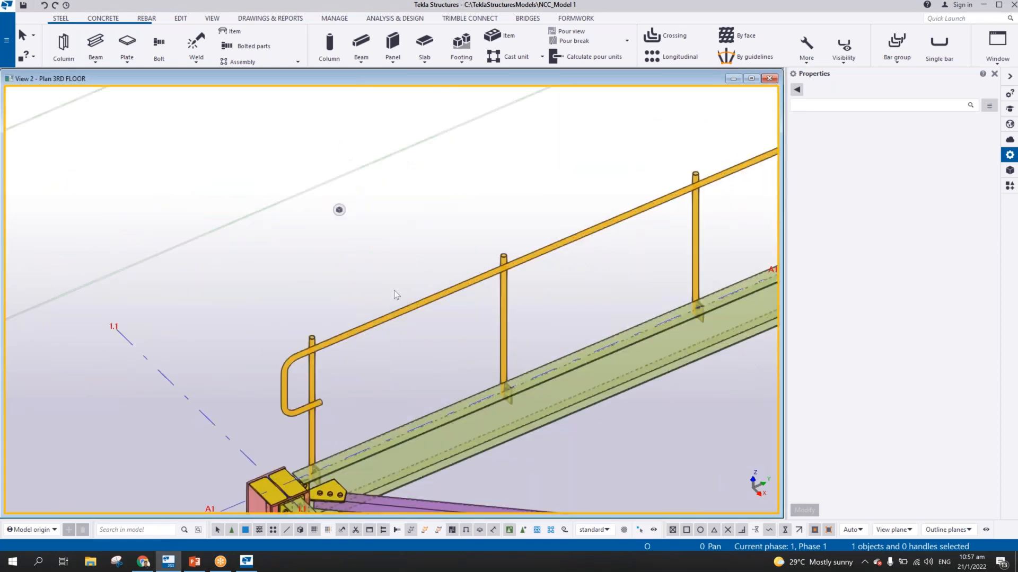
{"action": "scroll", "coordinate": [393, 291], "scroll_direction": "down", "scroll_amount": 4}
{"action": "scroll", "coordinate": [402, 301], "scroll_direction": "up", "scroll_amount": 2}
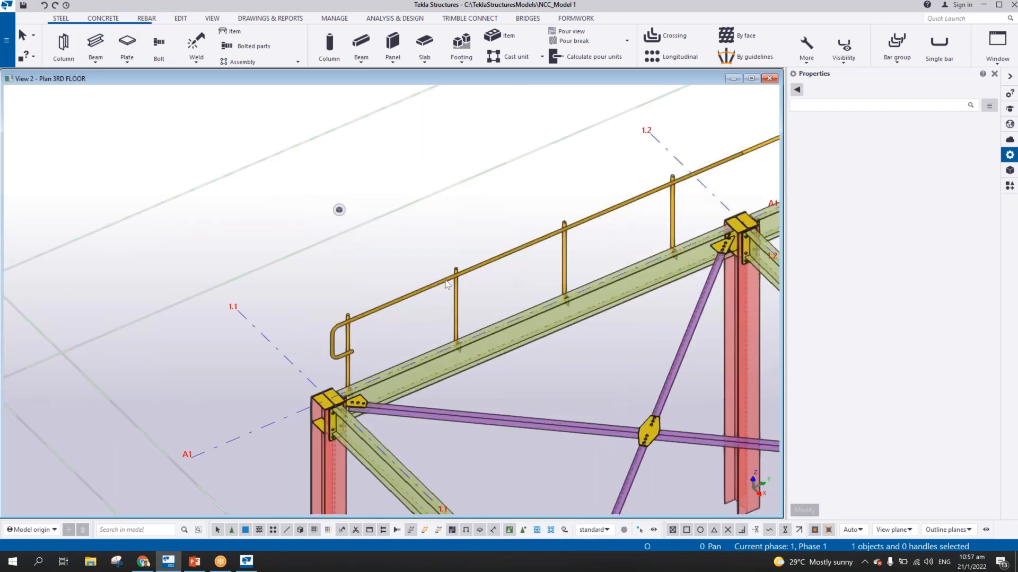
Move the three handrail beams 110 mm in plan from the grid A1 line onto the centre of the stanchions
{"action": "left_click", "coordinate": [402, 304]}
{"action": "middle_click_drag", "start_coordinate": [402, 303], "coordinate": [135, 402]}
{"action": "left_click", "coordinate": [541, 232], "text": "ctrl"}
{"action": "middle_click_drag", "start_coordinate": [542, 231], "coordinate": [122, 321]}
{"action": "left_click", "coordinate": [660, 161], "text": "ctrl"}
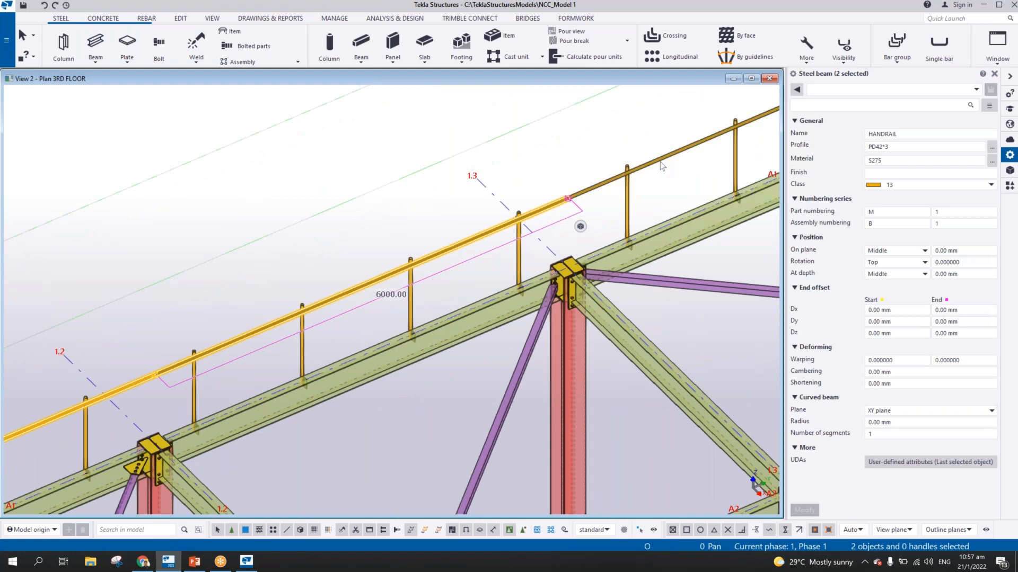
{"action": "key", "text": "ctrl+p"}
{"action": "scroll", "coordinate": [281, 396], "scroll_direction": "up", "scroll_amount": 3}
{"action": "scroll", "coordinate": [281, 396], "scroll_direction": "up", "scroll_amount": 5}
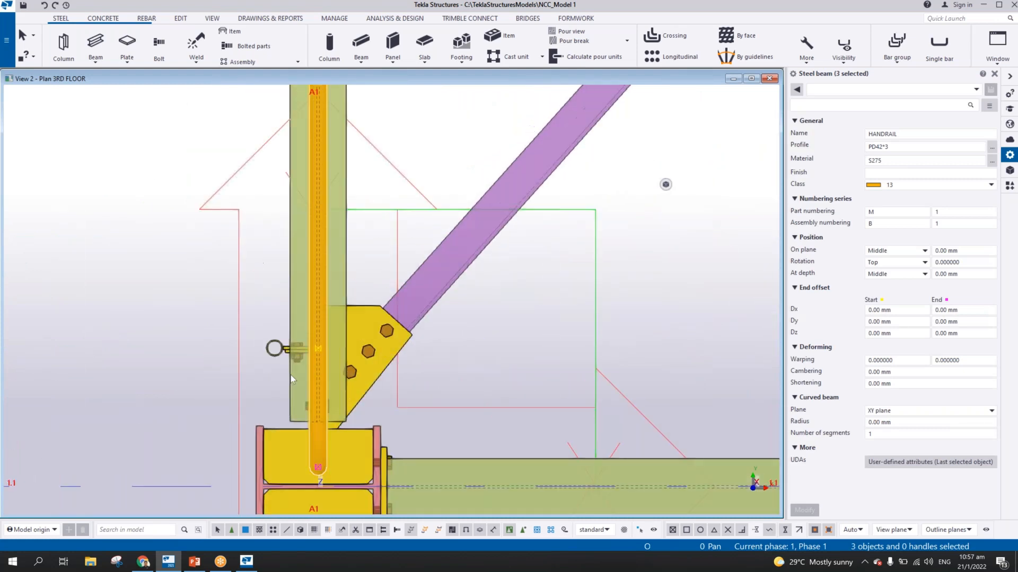
{"action": "right_click", "coordinate": [381, 272]}
{"action": "left_click", "coordinate": [410, 319]}
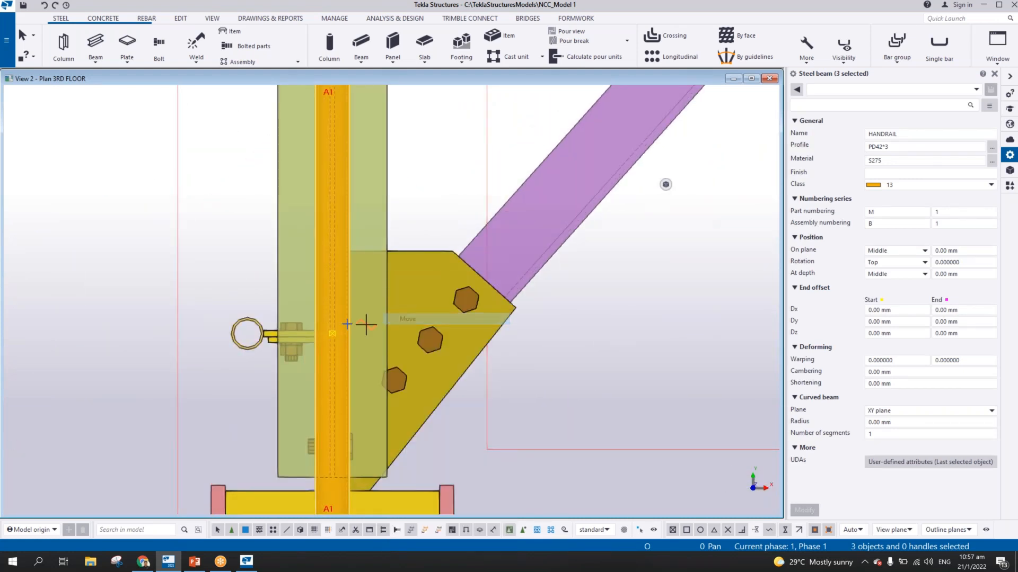
{"action": "left_click", "coordinate": [331, 334]}
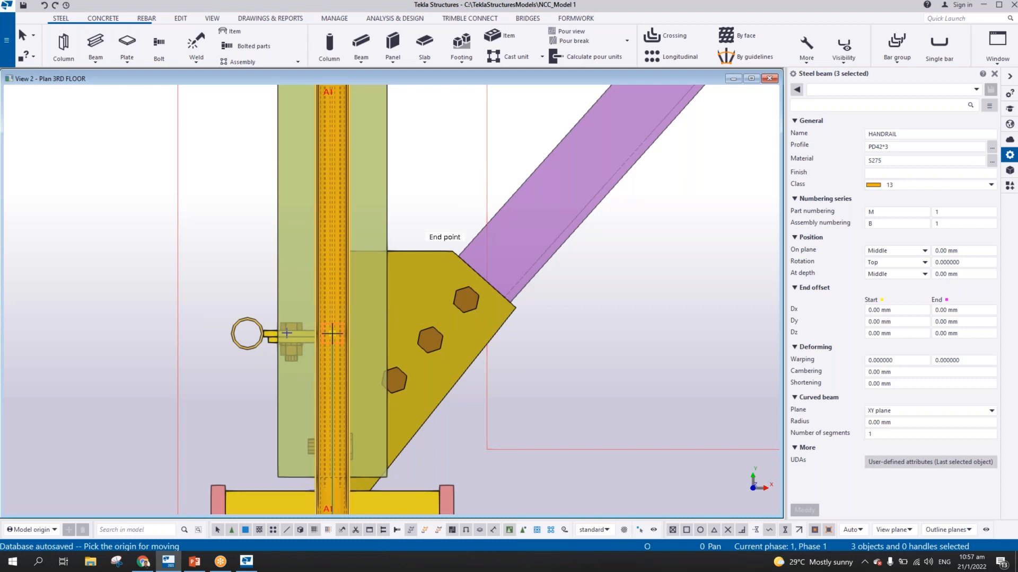
{"action": "left_click", "coordinate": [249, 334]}
{"action": "right_click", "coordinate": [177, 230]}
{"action": "left_click", "coordinate": [197, 238]}
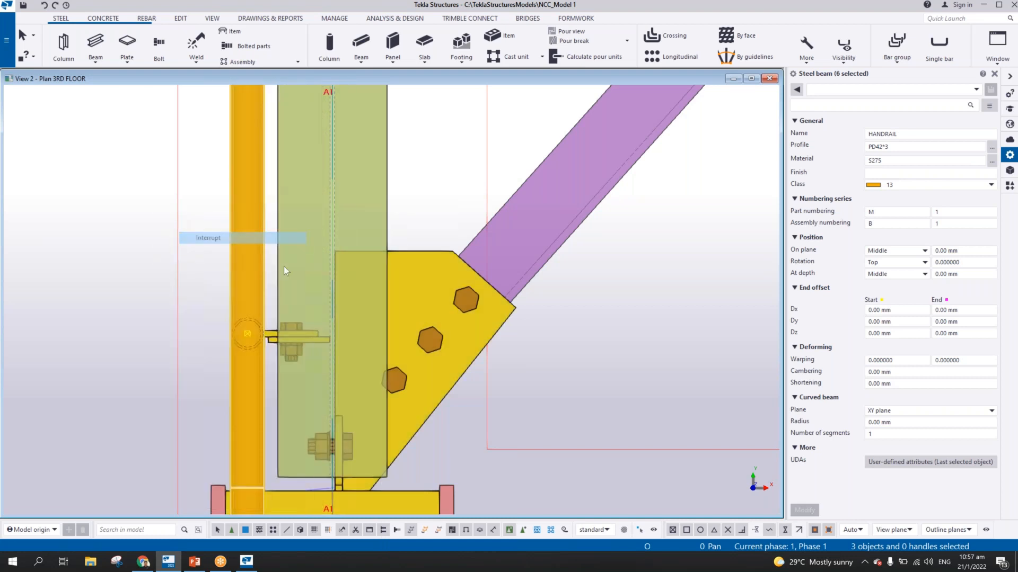
Switch from the Plan 3RD FLOOR view to the Grid A1 view at the handrail's returned end near grid 1.1
{"action": "scroll", "coordinate": [303, 272], "scroll_direction": "down", "scroll_amount": 5}
{"action": "scroll", "coordinate": [304, 275], "scroll_direction": "down", "scroll_amount": 3}
{"action": "middle_click_drag", "start_coordinate": [304, 274], "coordinate": [166, 173], "text": "ctrl"}
{"action": "key", "text": "ctrl+p"}
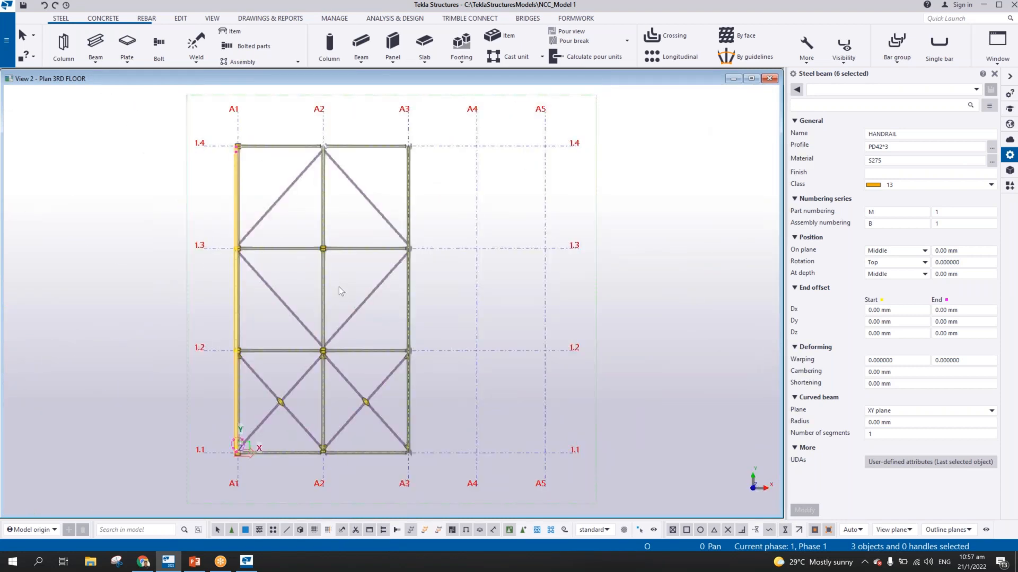
{"action": "key", "text": "ctrl+Tab"}
{"action": "middle_click_drag", "start_coordinate": [177, 148], "coordinate": [466, 253]}
{"action": "scroll", "coordinate": [426, 247], "scroll_direction": "up", "scroll_amount": 6}
{"action": "scroll", "coordinate": [426, 247], "scroll_direction": "up", "scroll_amount": 2}
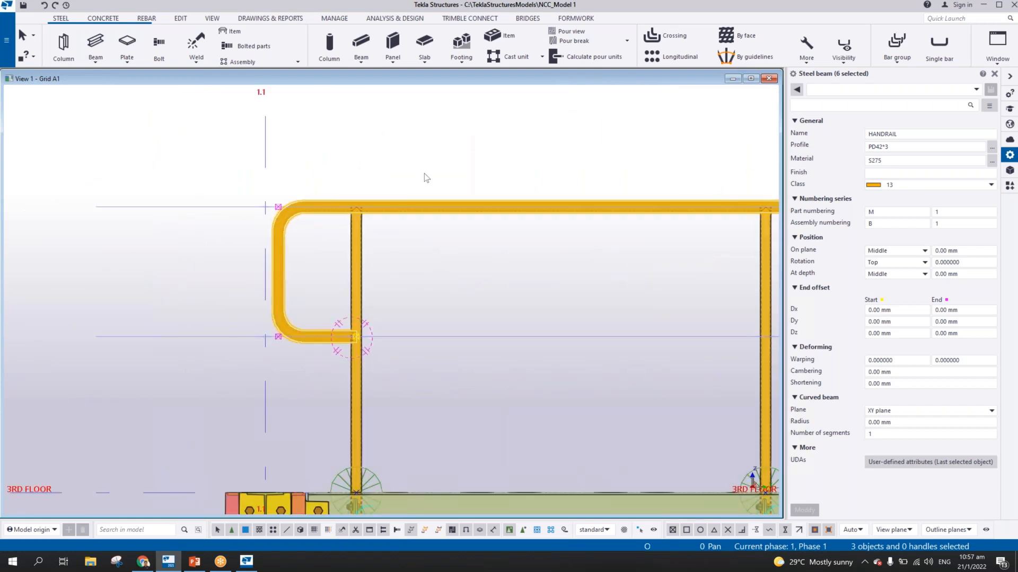
Examine in 3D how the handrail's lower return meets the stanchion near grid 1.1
{"action": "left_click", "coordinate": [424, 174]}
{"action": "scroll", "coordinate": [355, 318], "scroll_direction": "up", "scroll_amount": 3}
{"action": "middle_click_drag", "start_coordinate": [355, 361], "coordinate": [314, 355], "text": "ctrl"}
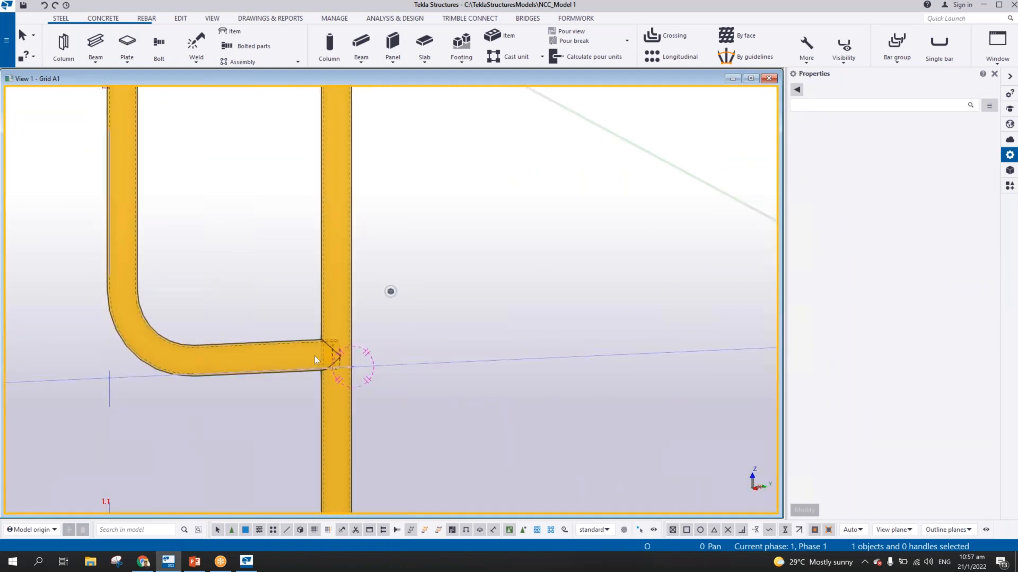
{"action": "scroll", "coordinate": [316, 349], "scroll_direction": "up", "scroll_amount": 4}
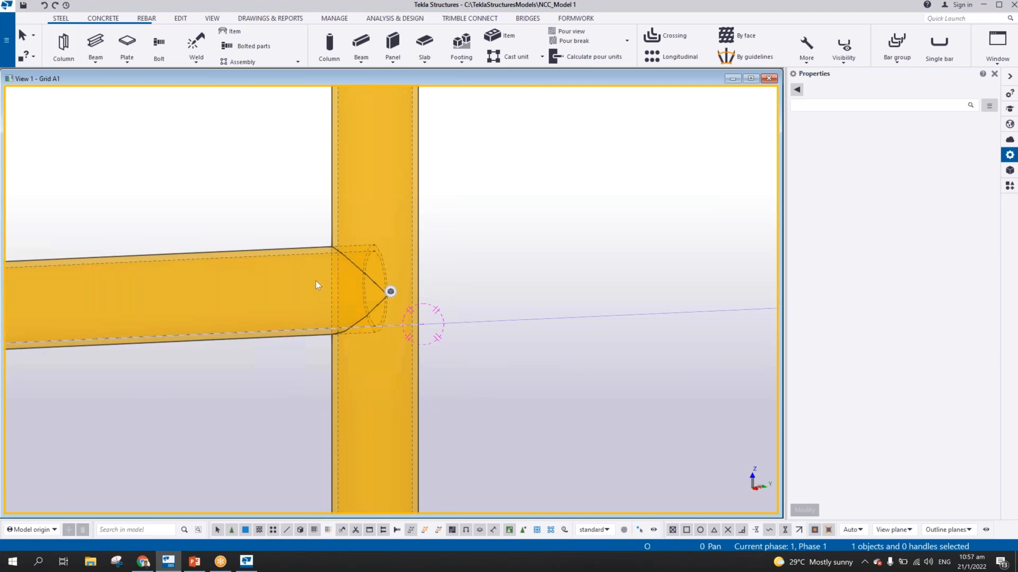
{"action": "scroll", "coordinate": [316, 288], "scroll_direction": "down", "scroll_amount": 6}
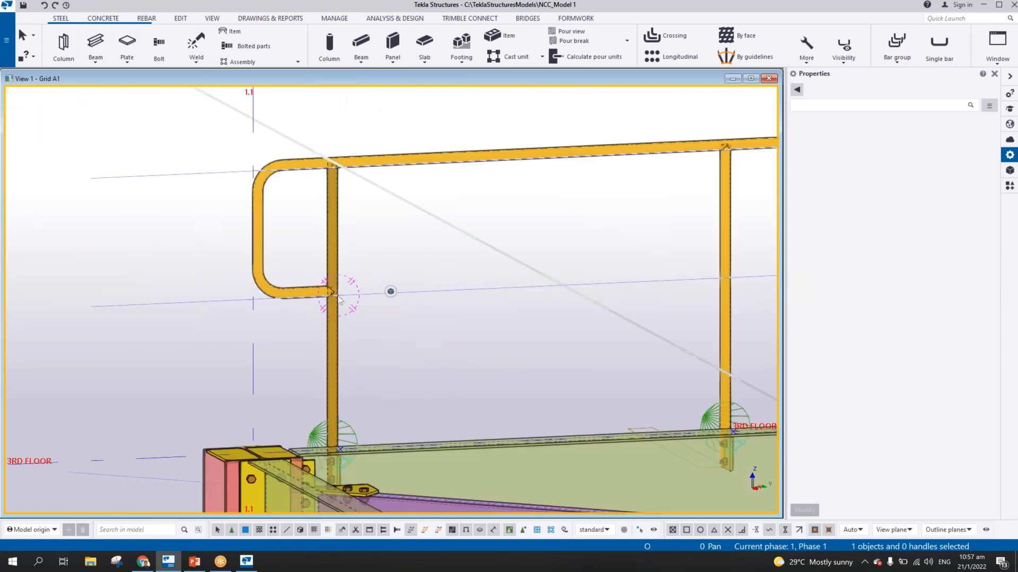
{"action": "scroll", "coordinate": [338, 299], "scroll_direction": "up", "scroll_amount": 7}
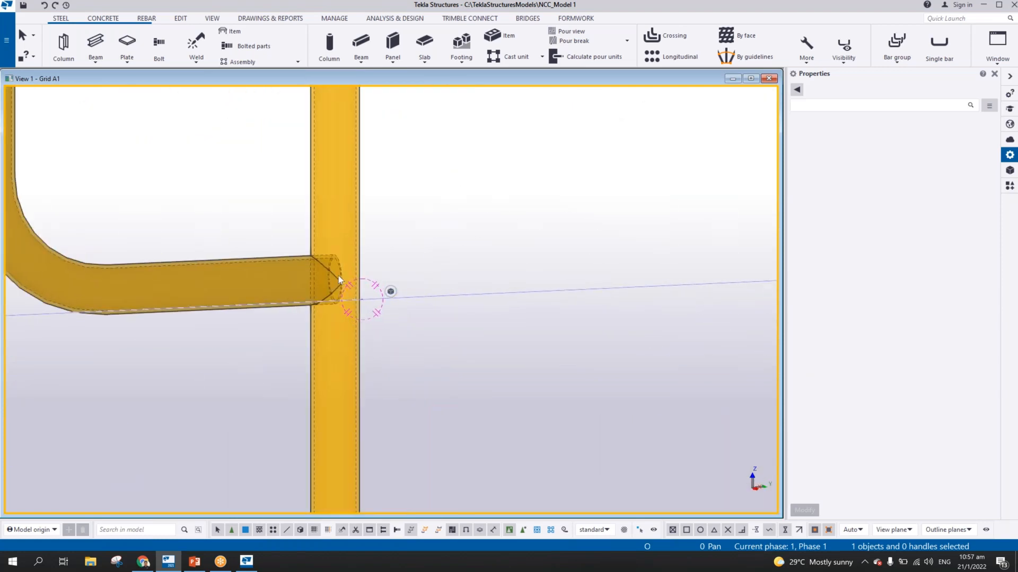
{"action": "scroll", "coordinate": [338, 276], "scroll_direction": "down", "scroll_amount": 1}
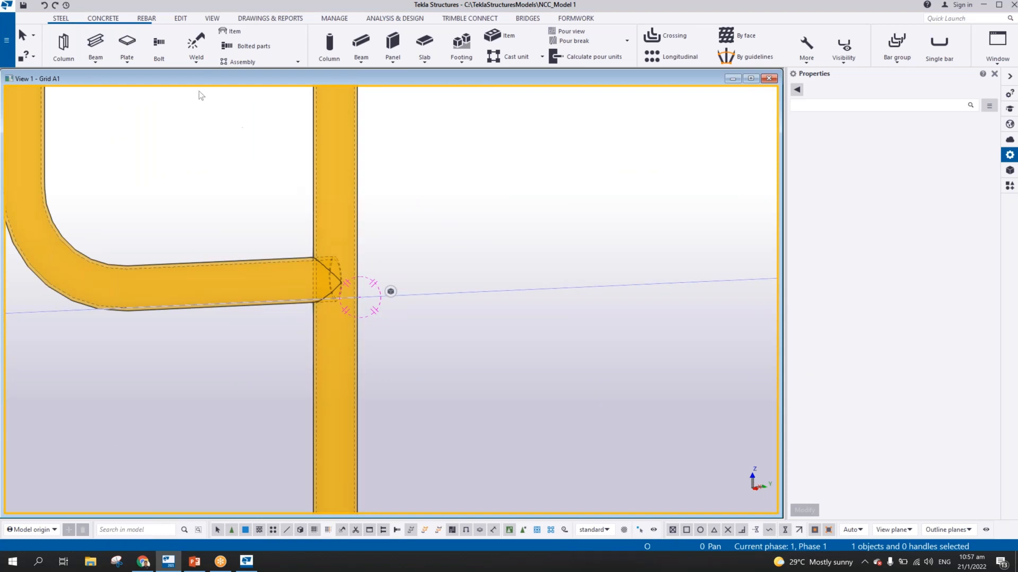
Part-cut the handrail's lower return near grid 1.1 using the adjacent stanchion as the cutting part
{"action": "left_click", "coordinate": [180, 18]}
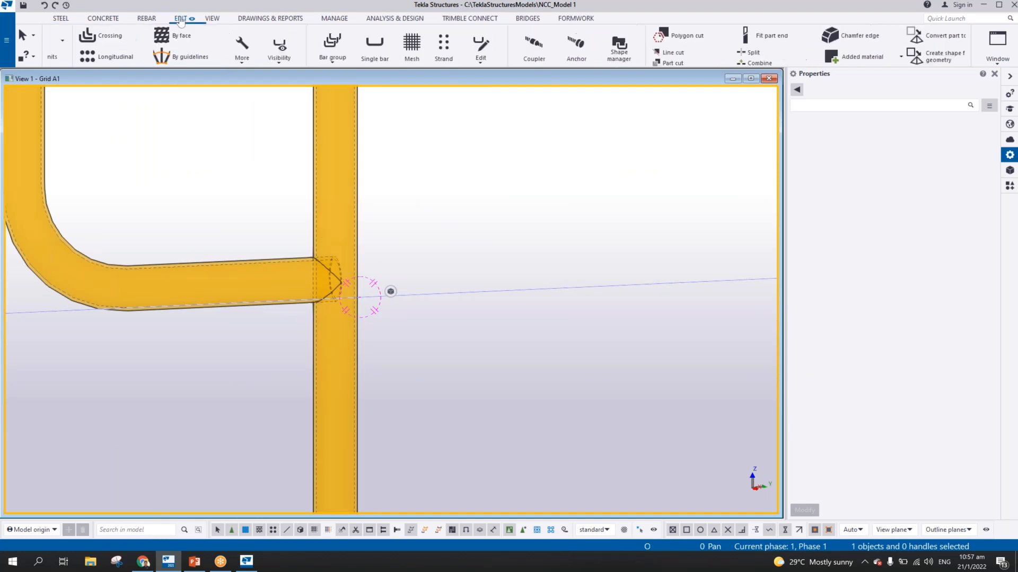
{"action": "left_click", "coordinate": [86, 62]}
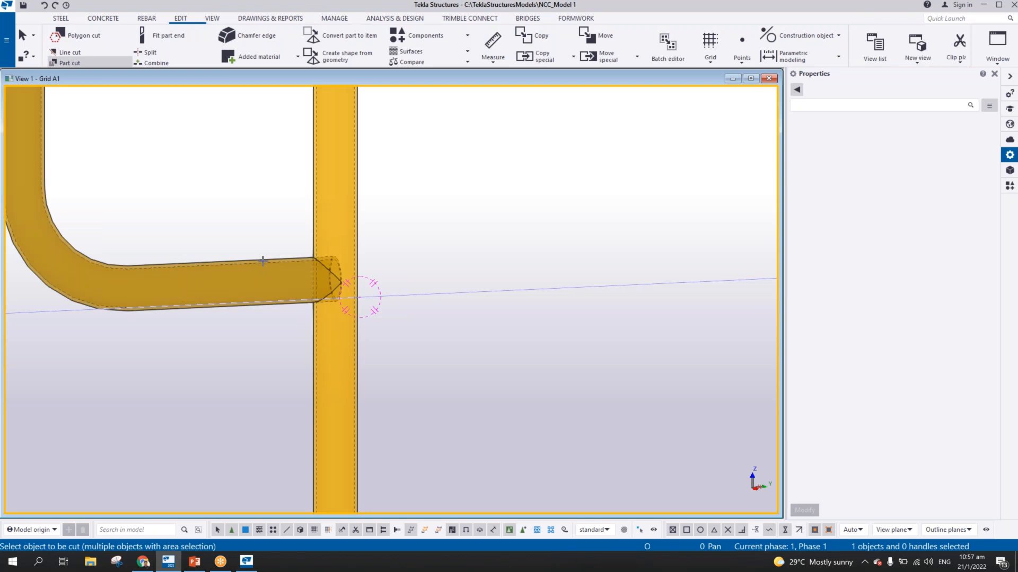
{"action": "left_click", "coordinate": [263, 260]}
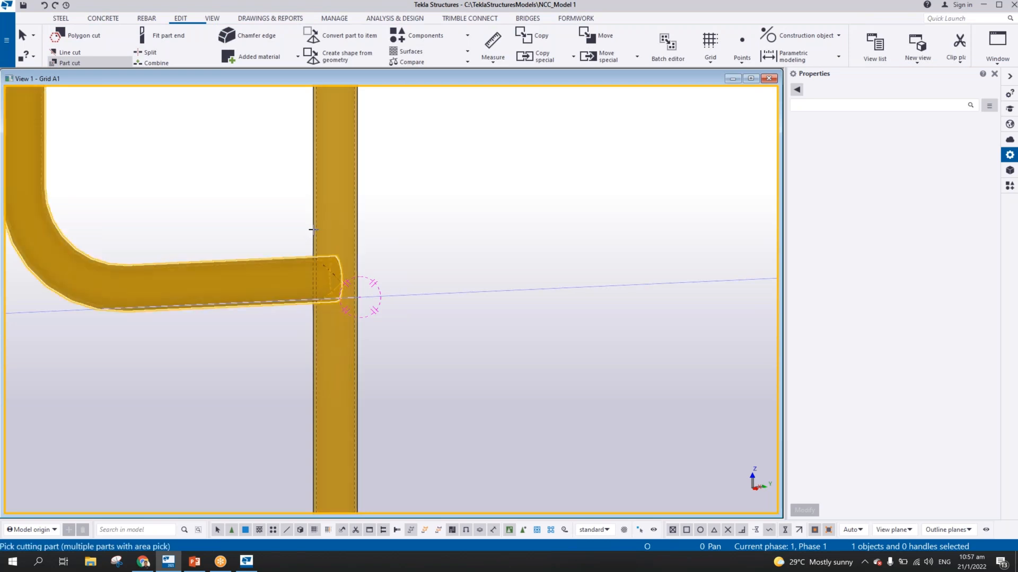
{"action": "left_click", "coordinate": [313, 230]}
Examine the part cut at the lower return and the joint between the stanchion top and the handrail near grid 1.1
{"action": "scroll", "coordinate": [331, 289], "scroll_direction": "up", "scroll_amount": 3}
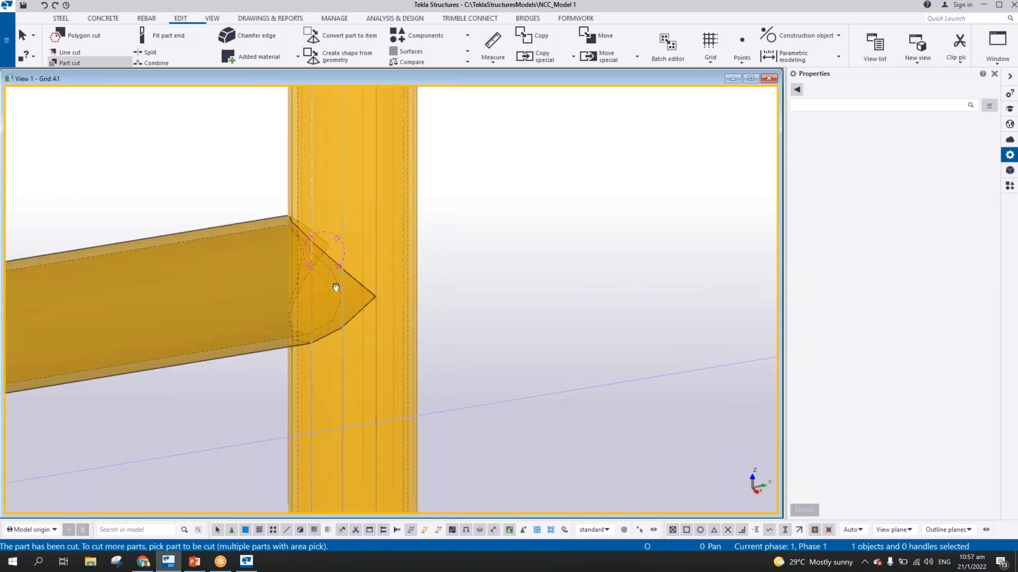
{"action": "scroll", "coordinate": [336, 281], "scroll_direction": "down", "scroll_amount": 6}
{"action": "middle_click_drag", "start_coordinate": [358, 228], "coordinate": [383, 422]}
{"action": "scroll", "coordinate": [367, 206], "scroll_direction": "up", "scroll_amount": 8}
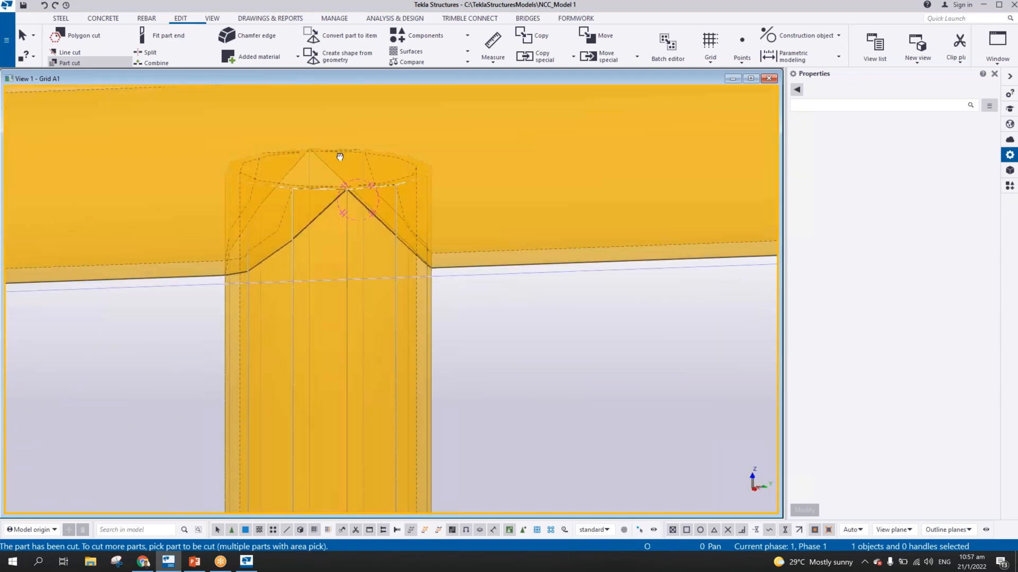
{"action": "middle_click_drag", "start_coordinate": [346, 198], "coordinate": [341, 141]}
{"action": "scroll", "coordinate": [341, 200], "scroll_direction": "down", "scroll_amount": 3}
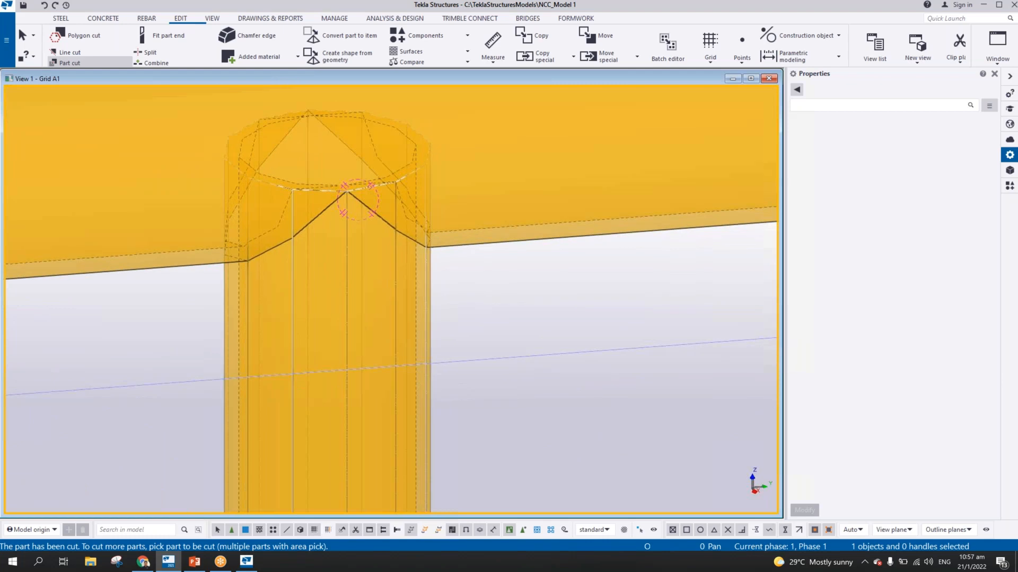
{"action": "scroll", "coordinate": [383, 284], "scroll_direction": "down", "scroll_amount": 5}
{"action": "scroll", "coordinate": [416, 284], "scroll_direction": "down", "scroll_amount": 3}
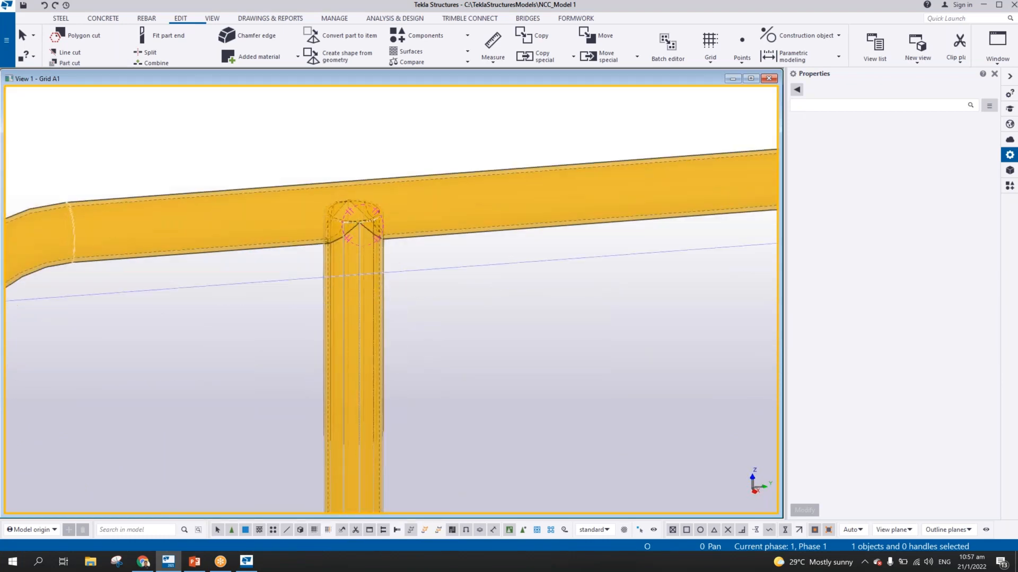
{"action": "scroll", "coordinate": [380, 247], "scroll_direction": "down", "scroll_amount": 3}
{"action": "scroll", "coordinate": [379, 240], "scroll_direction": "up", "scroll_amount": 3}
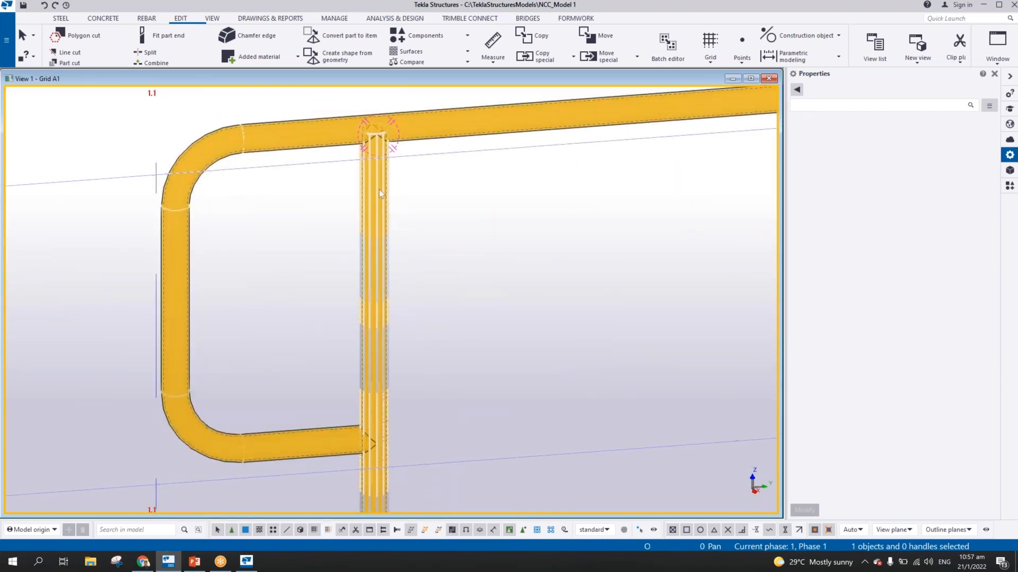
Move the top end of the stanchion-shaped cut down to a top level of 10270 mm
{"action": "left_click", "coordinate": [374, 129]}
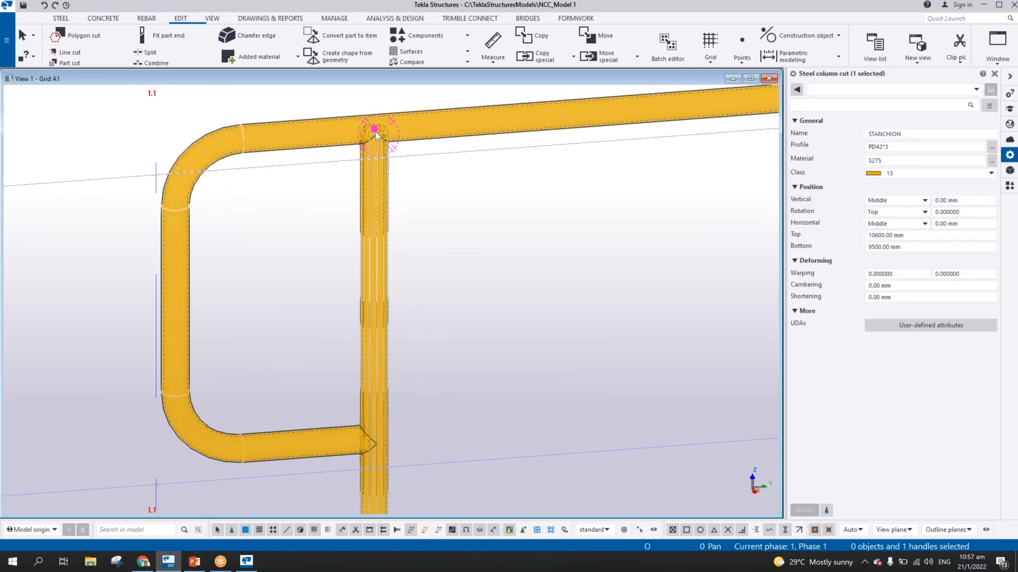
{"action": "right_click", "coordinate": [374, 133]}
{"action": "left_click", "coordinate": [402, 204]}
{"action": "left_click", "coordinate": [436, 160]}
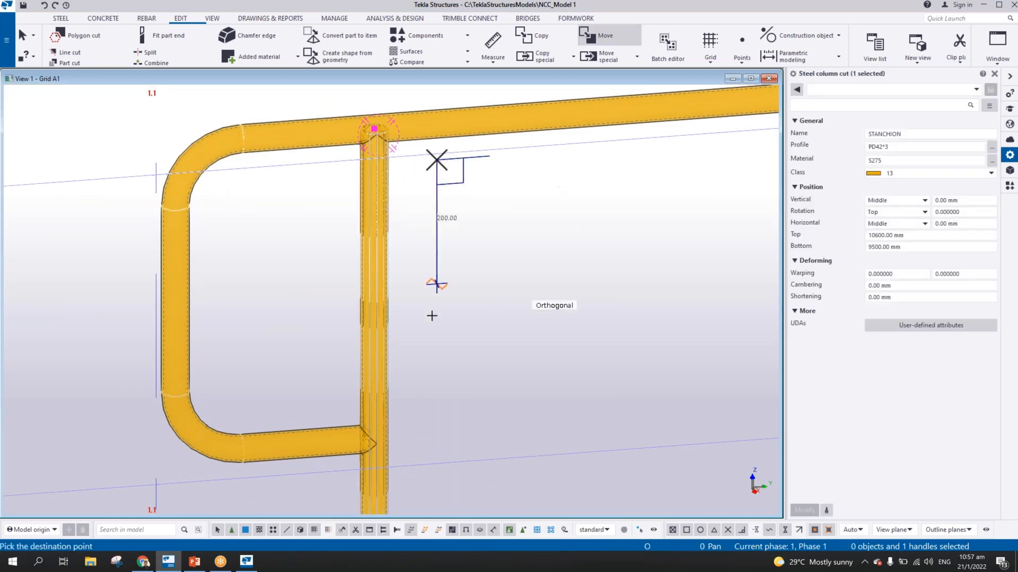
{"action": "left_click", "coordinate": [437, 365]}
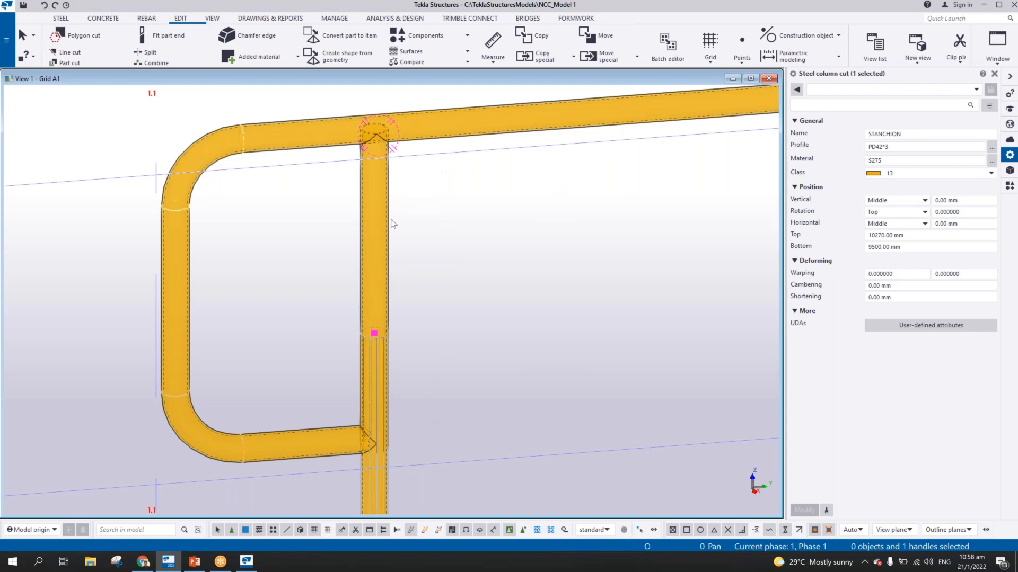
Try moving the bottom end of the stanchion near grid 1.1 up to a bottom level of 10000 mm
{"action": "scroll", "coordinate": [373, 128], "scroll_direction": "up", "scroll_amount": 2}
{"action": "scroll", "coordinate": [373, 128], "scroll_direction": "up", "scroll_amount": 1}
{"action": "middle_click_drag", "start_coordinate": [389, 475], "coordinate": [398, 135]}
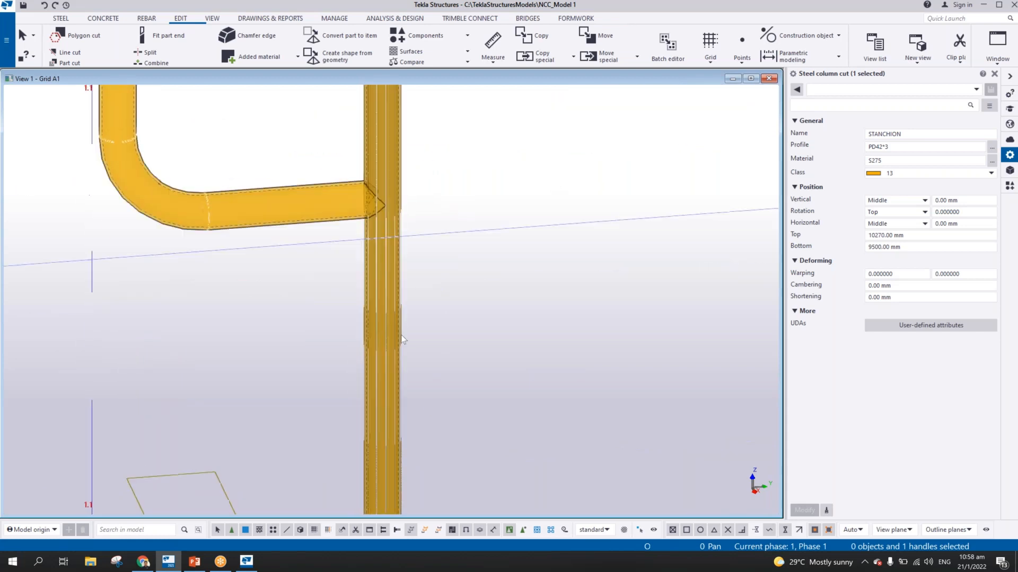
{"action": "middle_click_drag", "start_coordinate": [408, 359], "coordinate": [415, 173]}
{"action": "scroll", "coordinate": [399, 228], "scroll_direction": "down", "scroll_amount": 5}
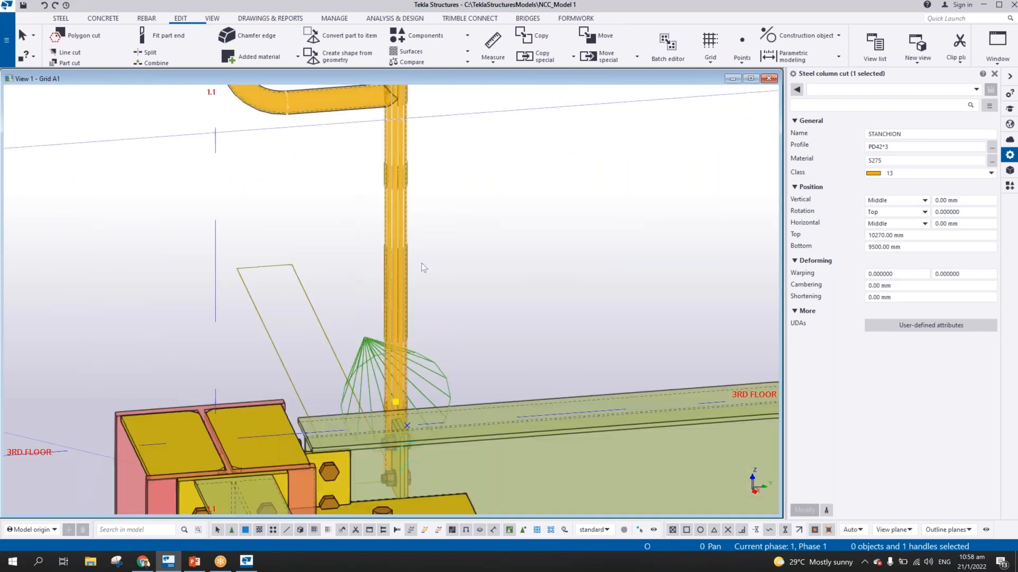
{"action": "left_click", "coordinate": [409, 253]}
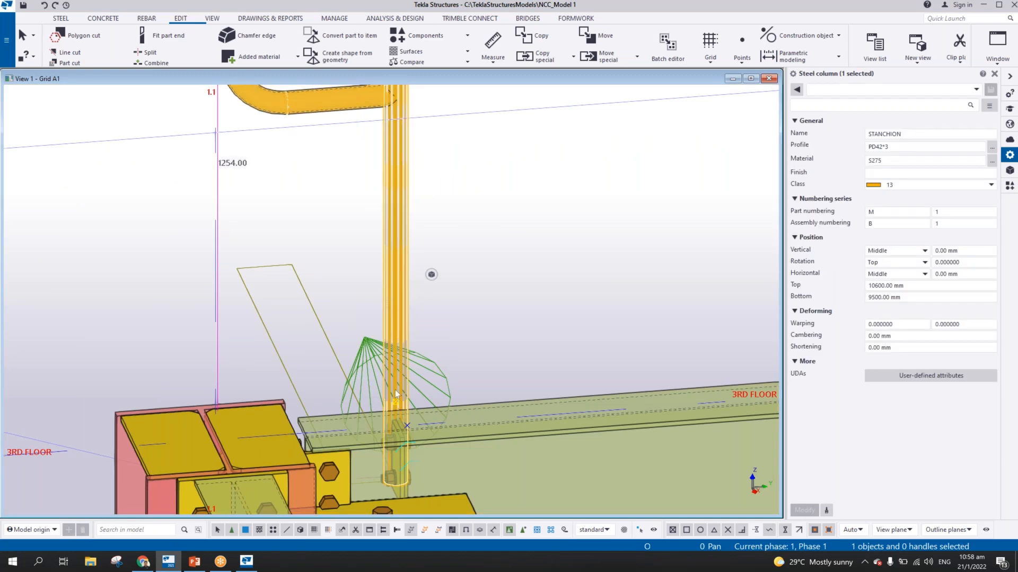
{"action": "left_click", "coordinate": [396, 403]}
{"action": "right_click", "coordinate": [398, 405]}
{"action": "left_click", "coordinate": [424, 266]}
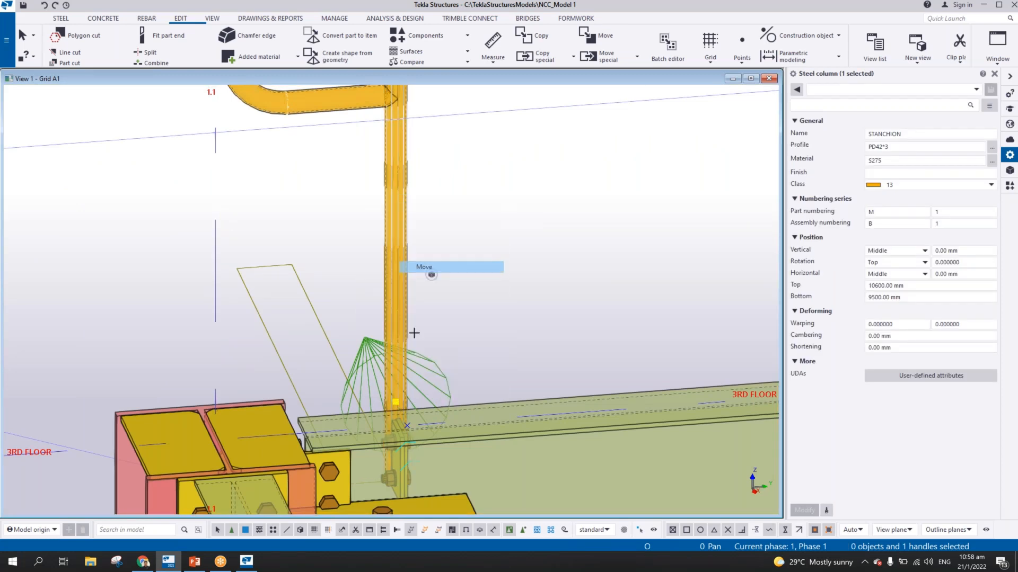
{"action": "left_click", "coordinate": [445, 378]}
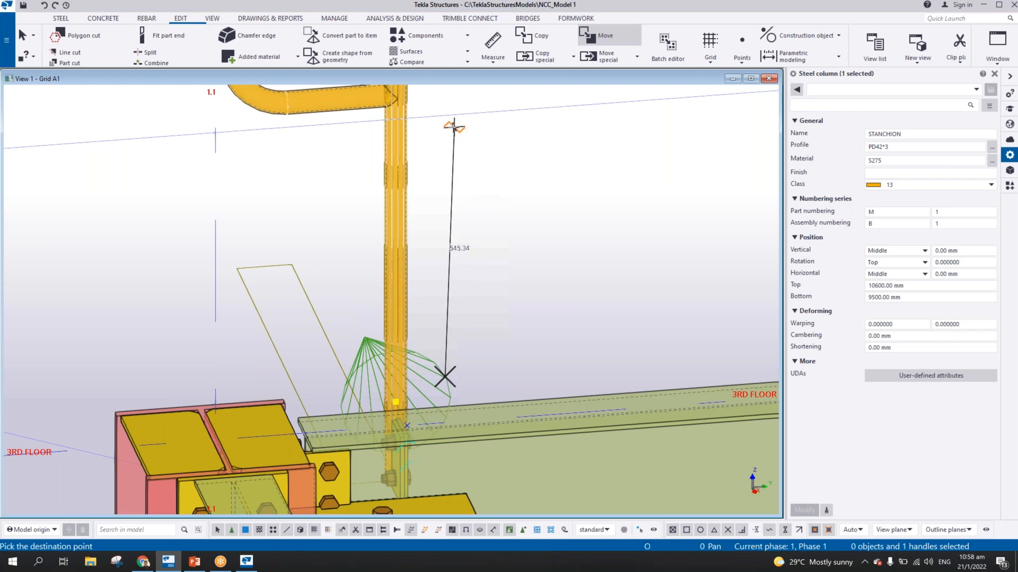
{"action": "left_click", "coordinate": [446, 120]}
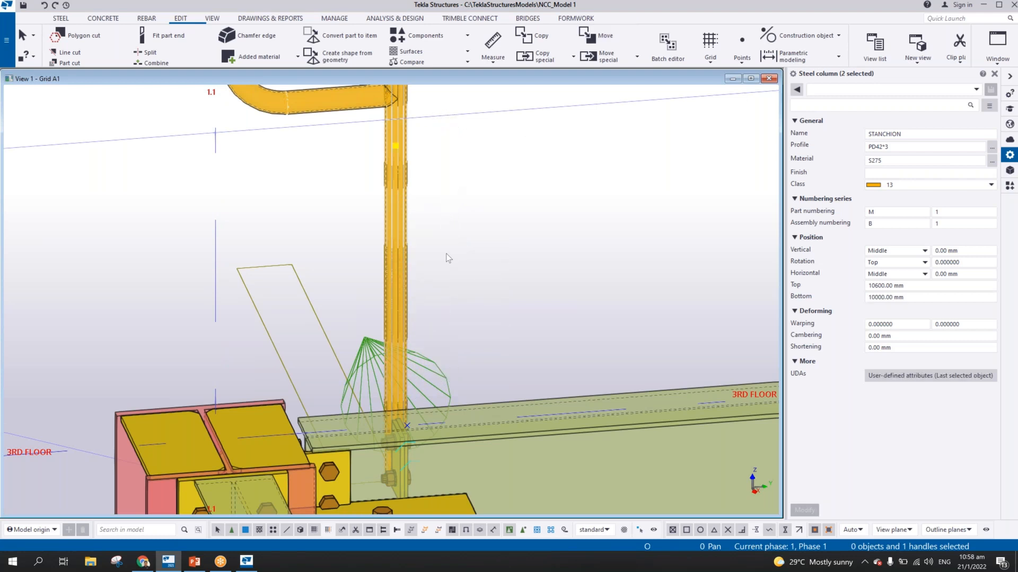
Undo the last move of the stanchion's bottom end
{"action": "scroll", "coordinate": [446, 253], "scroll_direction": "down", "scroll_amount": 3}
{"action": "scroll", "coordinate": [430, 234], "scroll_direction": "up", "scroll_amount": 3}
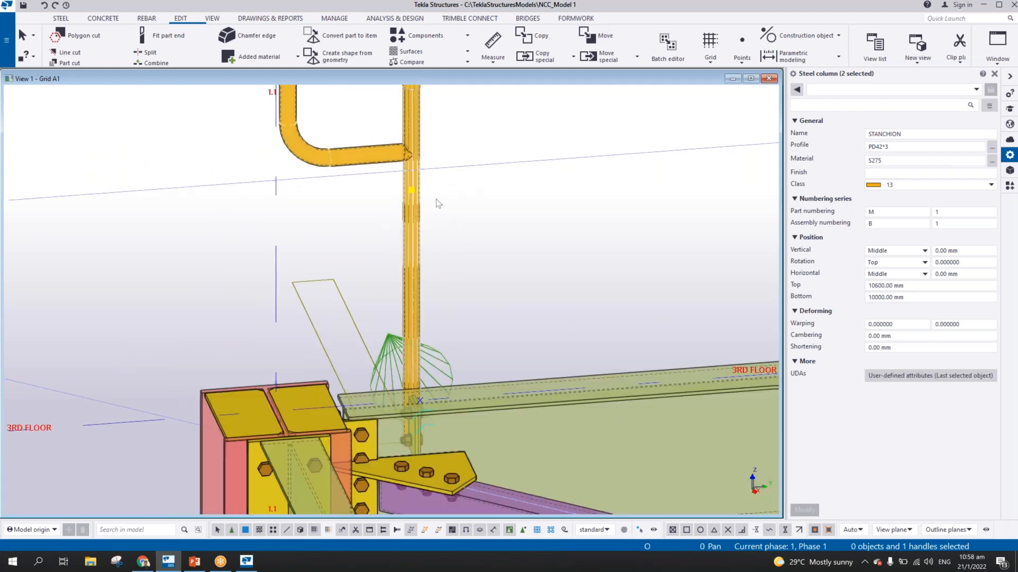
{"action": "scroll", "coordinate": [427, 231], "scroll_direction": "down", "scroll_amount": 3}
{"action": "key", "text": "ctrl+z"}
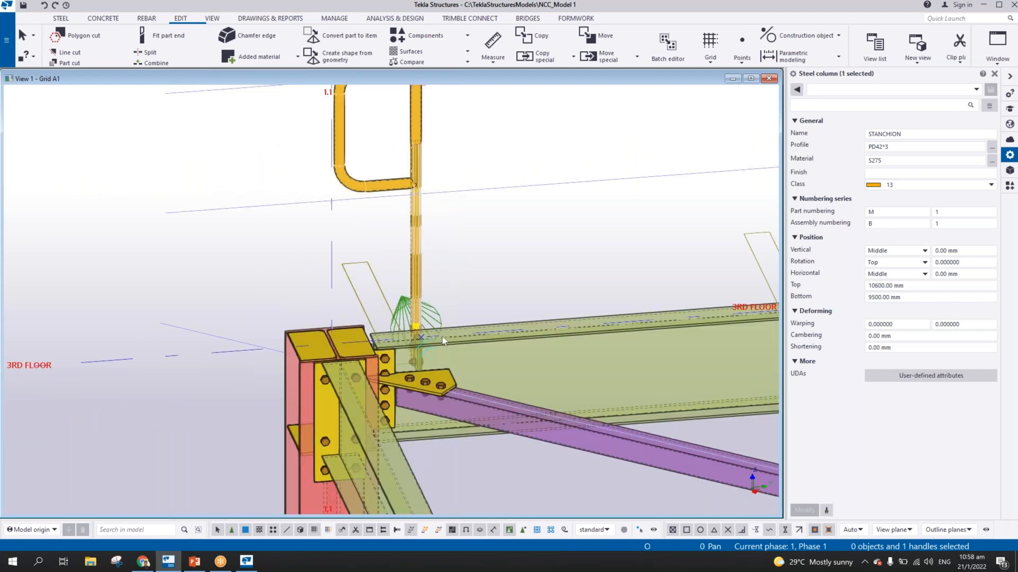
Delete the stanchion-shaped part cut from the handrail's lower return near grid 1.1
{"action": "scroll", "coordinate": [411, 263], "scroll_direction": "up", "scroll_amount": 6}
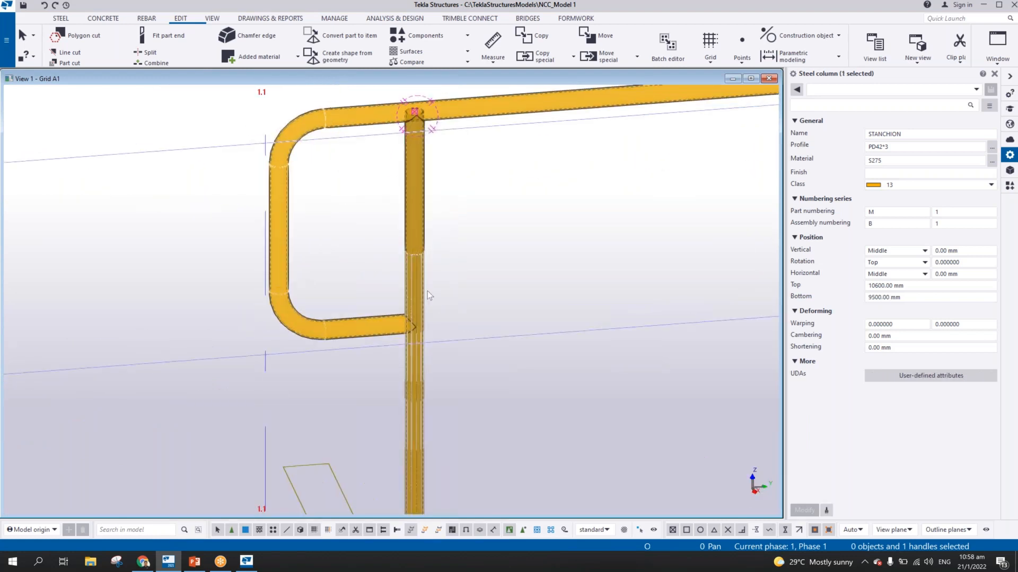
{"action": "left_click", "coordinate": [450, 180]}
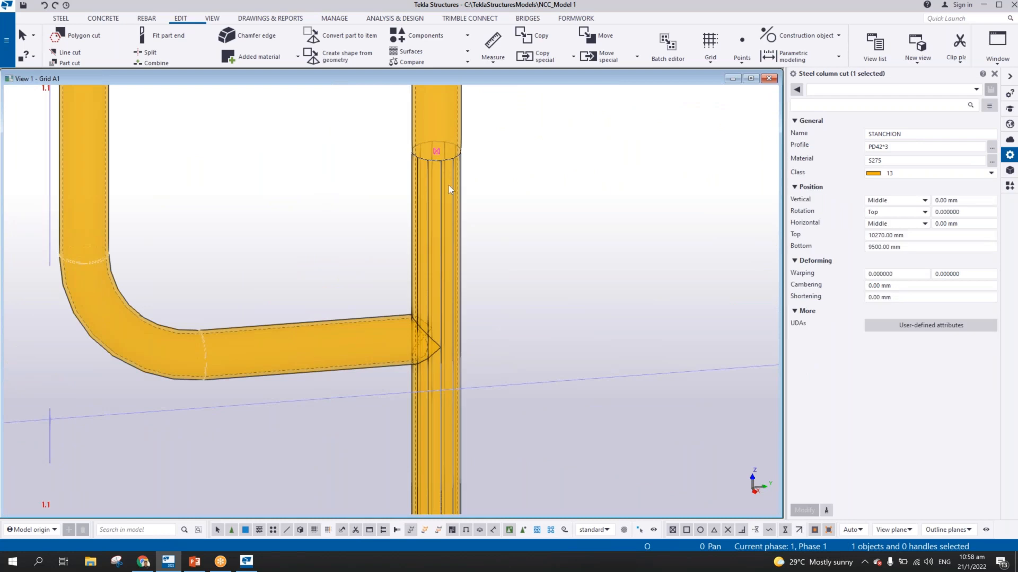
{"action": "middle_click_drag", "start_coordinate": [436, 235], "coordinate": [484, 313]}
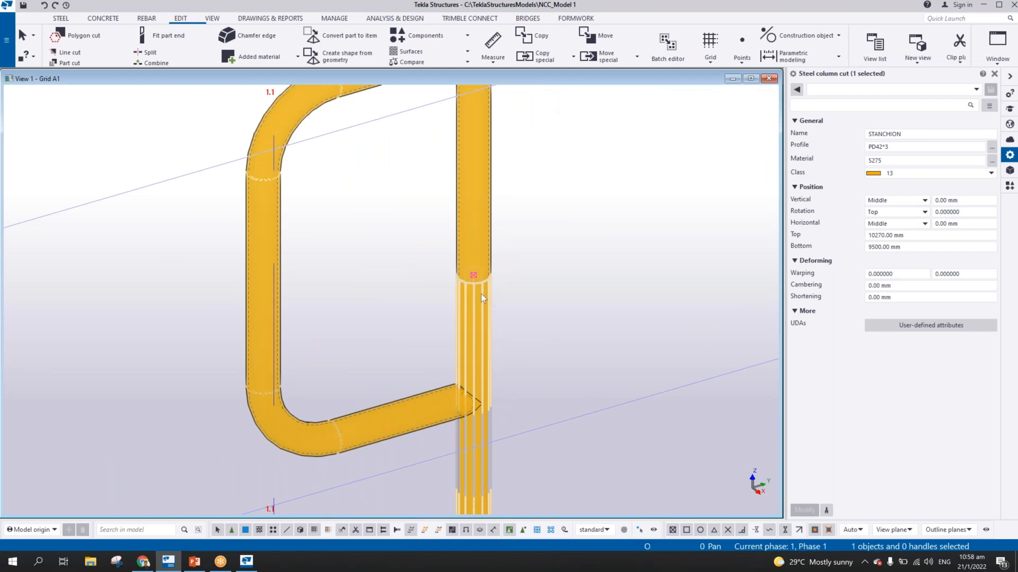
{"action": "key", "text": "Escape"}
{"action": "scroll", "coordinate": [481, 304], "scroll_direction": "down", "scroll_amount": 6}
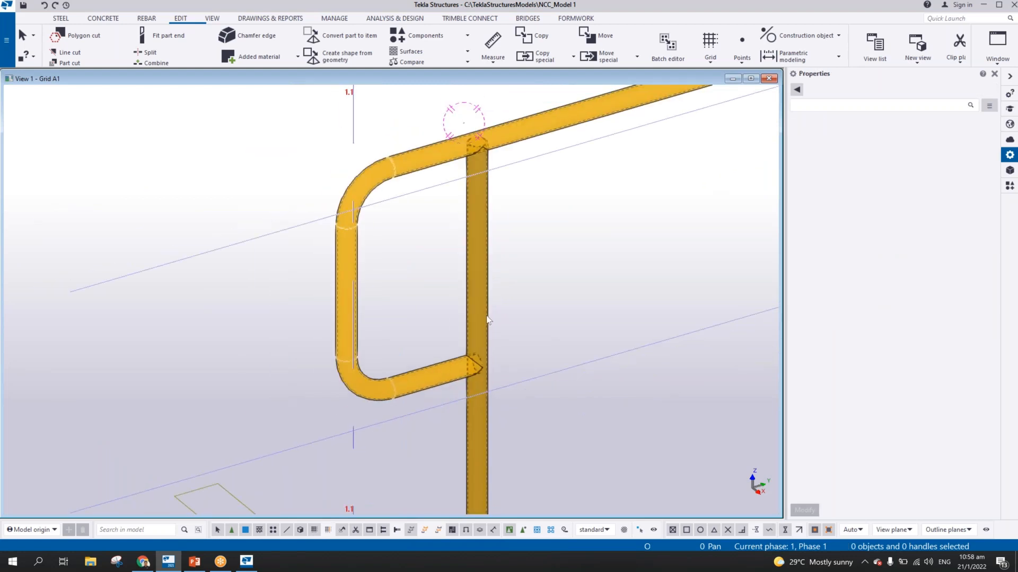
Search the components catalog for ROUN and open the Round tube (23) connection's properties beside the handrail view
{"action": "scroll", "coordinate": [482, 294], "scroll_direction": "up", "scroll_amount": 4}
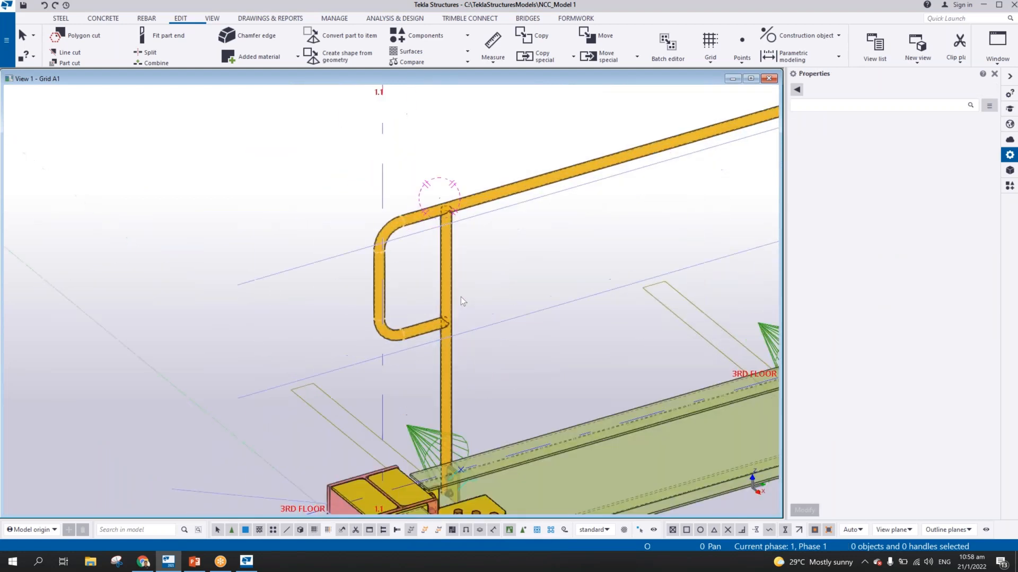
{"action": "left_click", "coordinate": [1009, 185]}
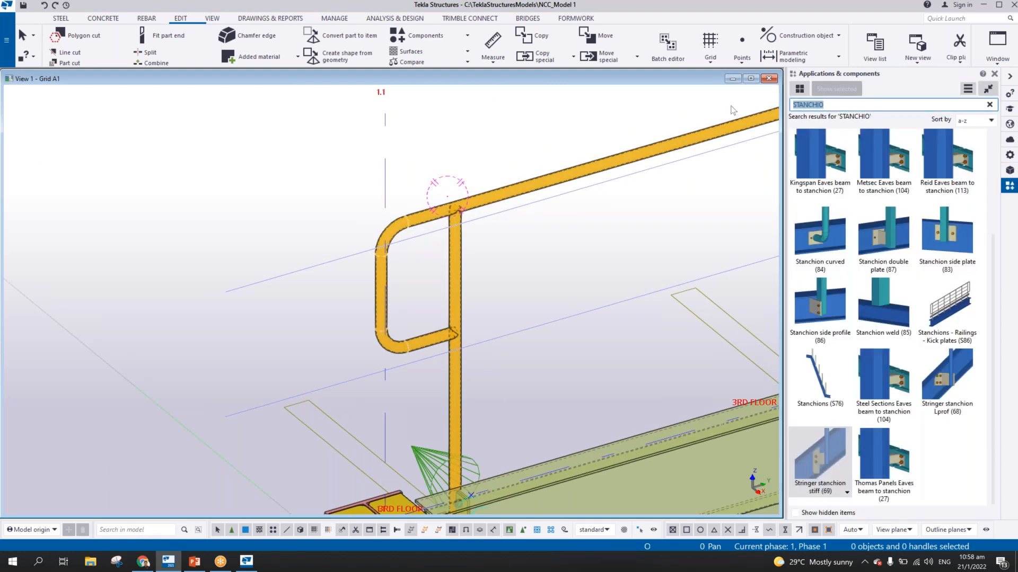
{"action": "type", "text": "PIPE"}
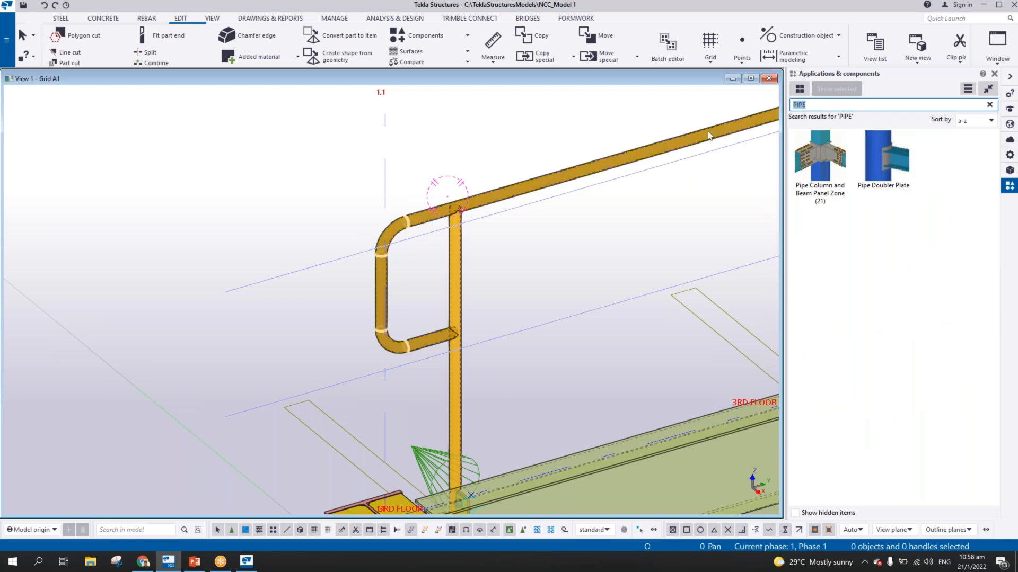
{"action": "type", "text": "ROUN"}
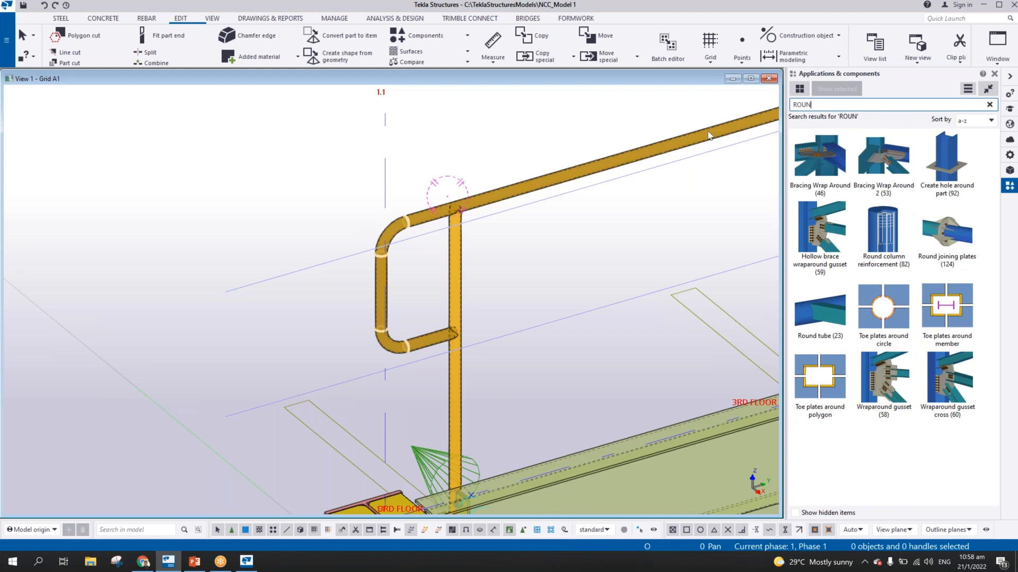
{"action": "left_click", "coordinate": [840, 316]}
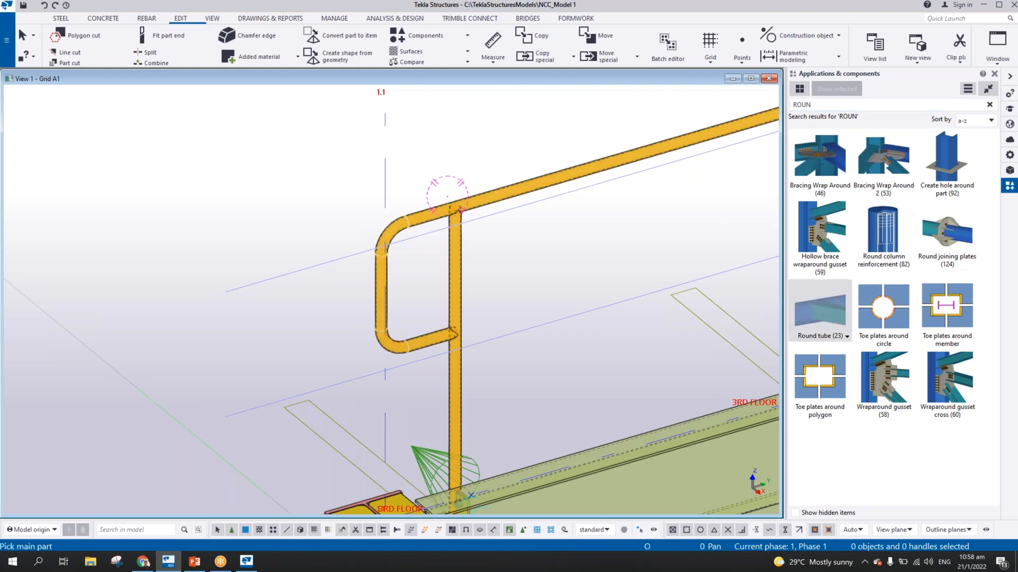
{"action": "double_click", "coordinate": [837, 316]}
{"action": "left_click_drag", "start_coordinate": [482, 103], "coordinate": [799, 113]}
Create a Round tube (23) joint with the stanchion near grid 1.1 as main part and the handrail's lower return as secondary
{"action": "scroll", "coordinate": [406, 261], "scroll_direction": "up", "scroll_amount": 4}
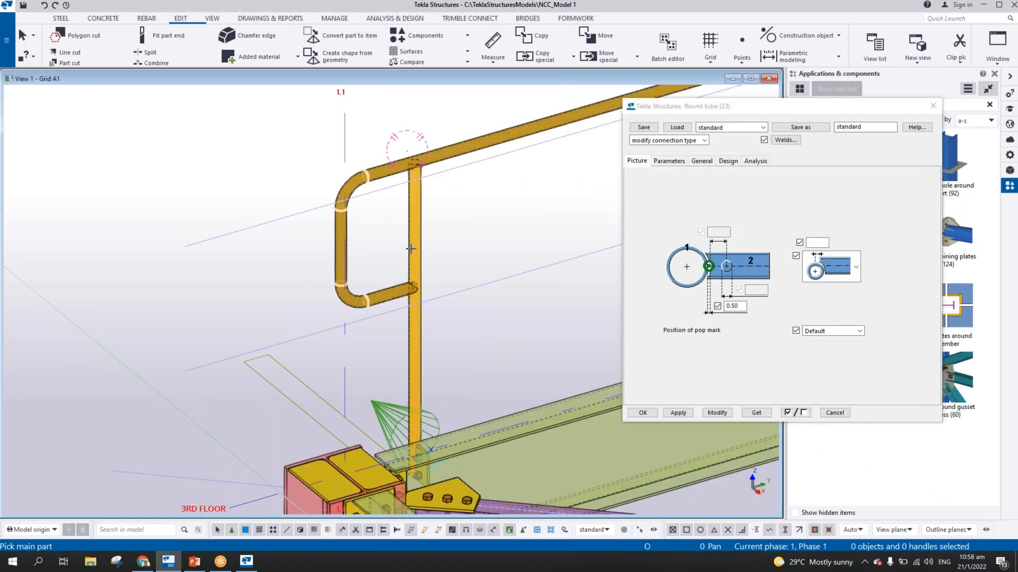
{"action": "middle_click_drag", "start_coordinate": [443, 323], "coordinate": [454, 298], "text": "ctrl"}
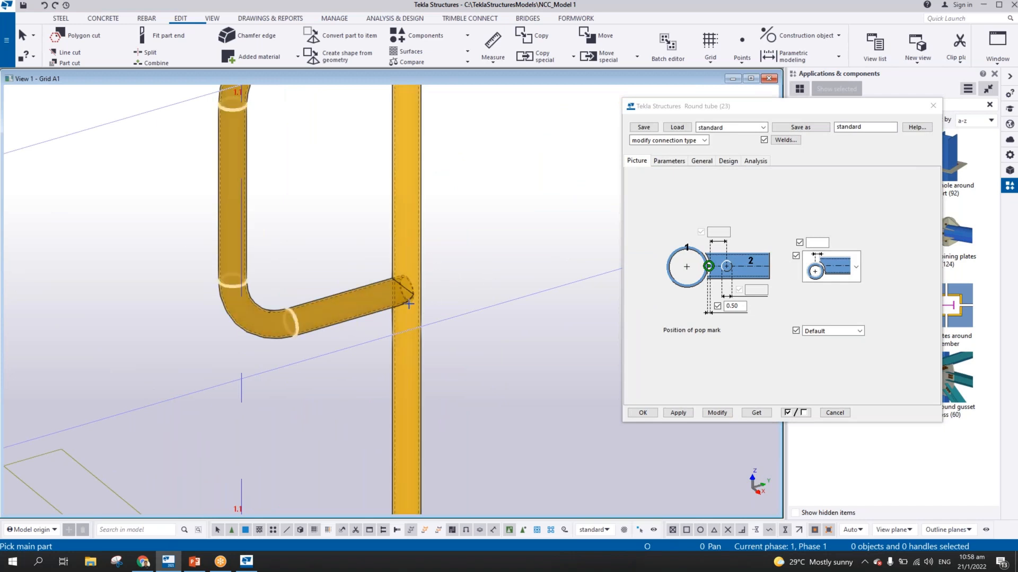
{"action": "scroll", "coordinate": [415, 302], "scroll_direction": "up", "scroll_amount": 4}
{"action": "scroll", "coordinate": [455, 296], "scroll_direction": "up", "scroll_amount": 2}
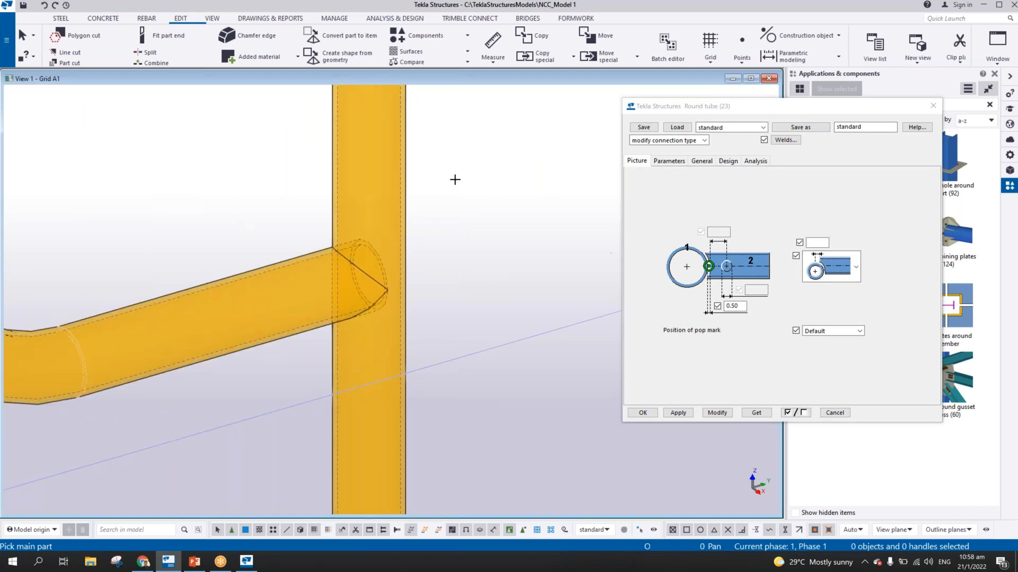
{"action": "left_click", "coordinate": [404, 180]}
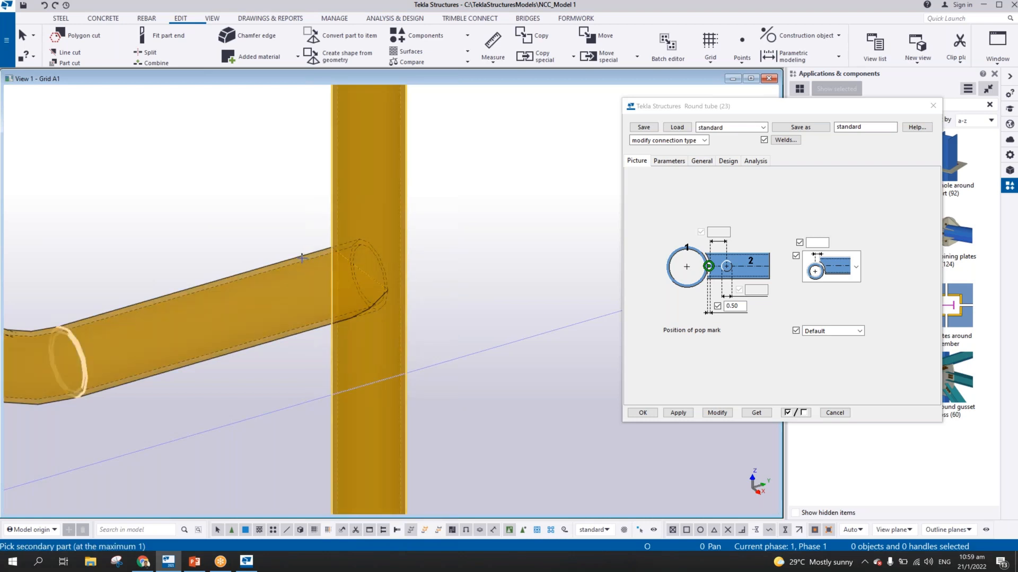
{"action": "left_click", "coordinate": [302, 258]}
{"action": "scroll", "coordinate": [416, 279], "scroll_direction": "down", "scroll_amount": 4}
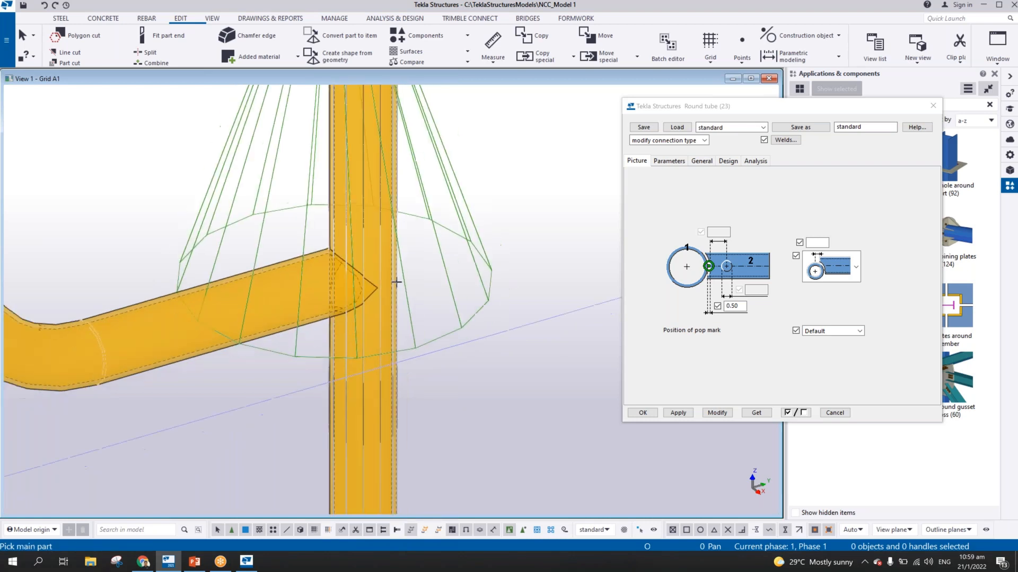
{"action": "scroll", "coordinate": [418, 281], "scroll_direction": "down", "scroll_amount": 5}
{"action": "key", "text": "Escape"}
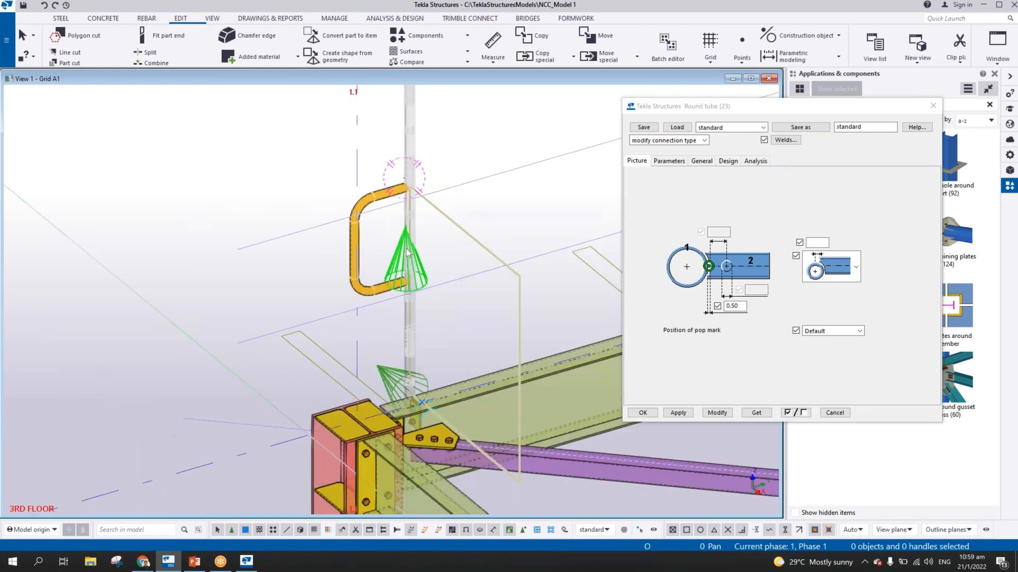
Select the new joint at the lower return and modify it with a secondary cut tolerance of 100
{"action": "scroll", "coordinate": [411, 246], "scroll_direction": "up", "scroll_amount": 5}
{"action": "scroll", "coordinate": [409, 244], "scroll_direction": "down", "scroll_amount": 4}
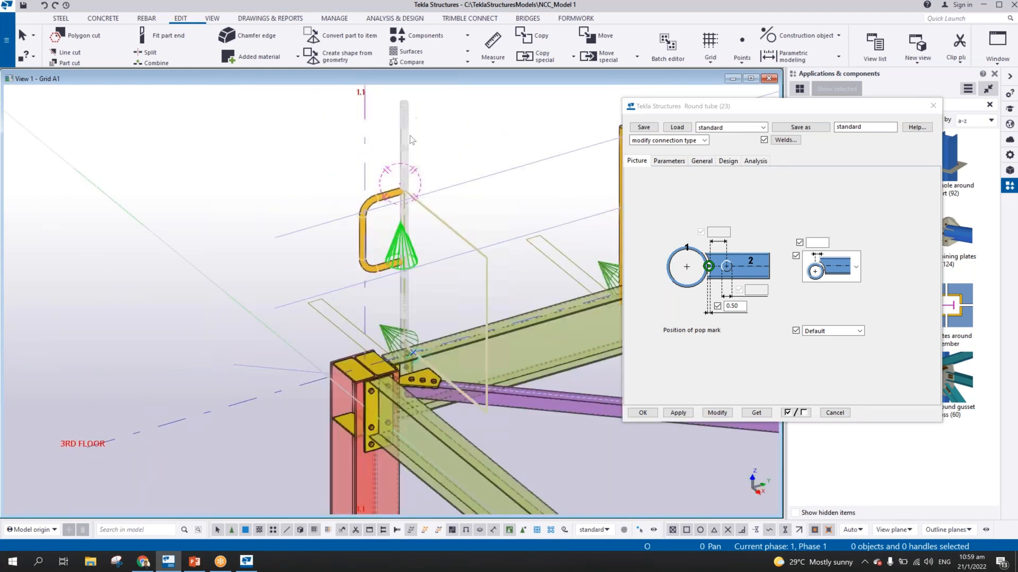
{"action": "scroll", "coordinate": [422, 239], "scroll_direction": "up", "scroll_amount": 3}
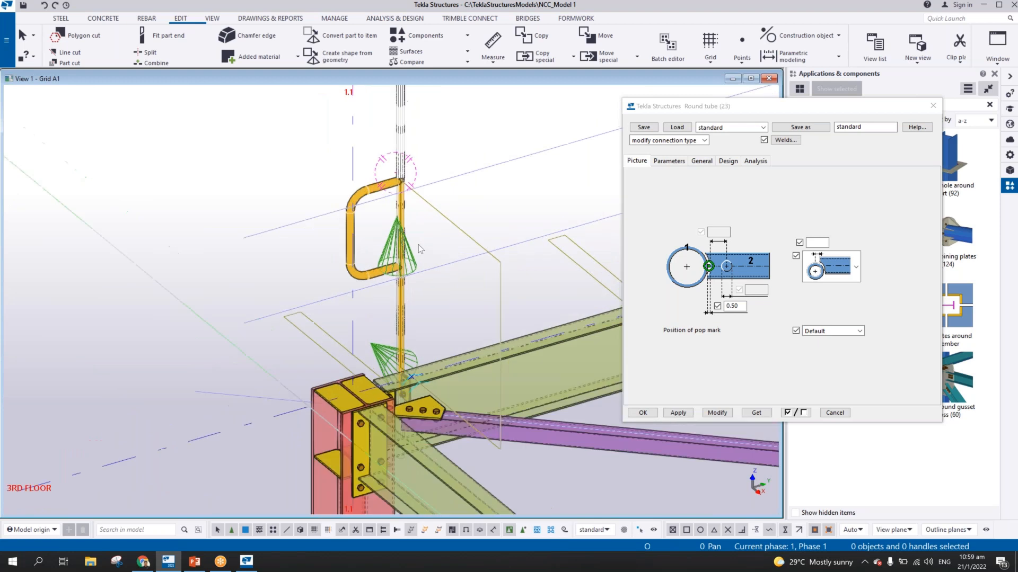
{"action": "left_click", "coordinate": [416, 265]}
{"action": "left_click", "coordinate": [669, 161]}
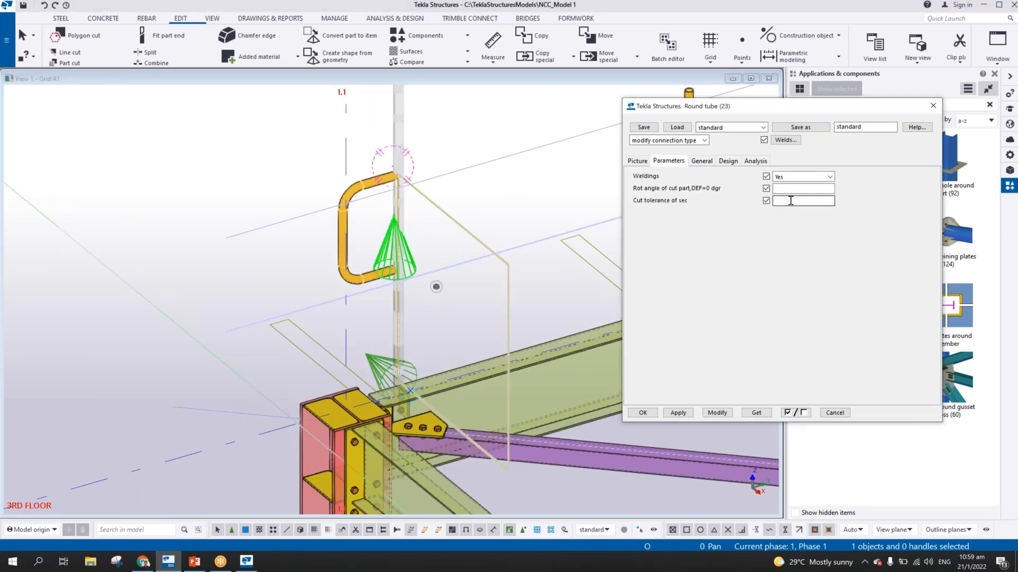
{"action": "left_click", "coordinate": [790, 201]}
{"action": "type", "text": "100"}
{"action": "left_click", "coordinate": [720, 413]}
{"action": "scroll", "coordinate": [412, 260], "scroll_direction": "up", "scroll_amount": 5}
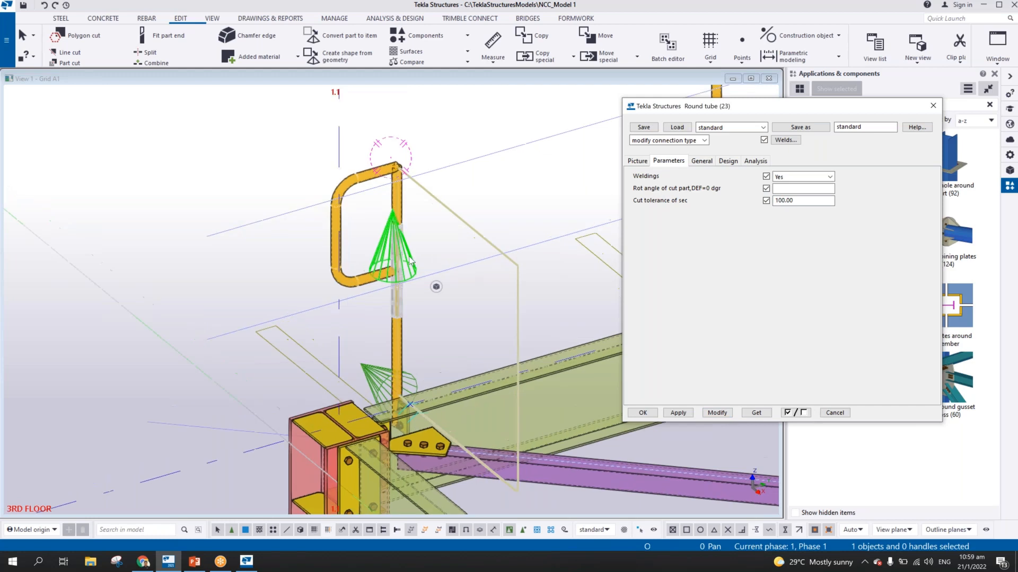
Change the selected joint's end-cut type to the profiled option without a gap dimension and modify the connection
{"action": "scroll", "coordinate": [424, 244], "scroll_direction": "down", "scroll_amount": 3}
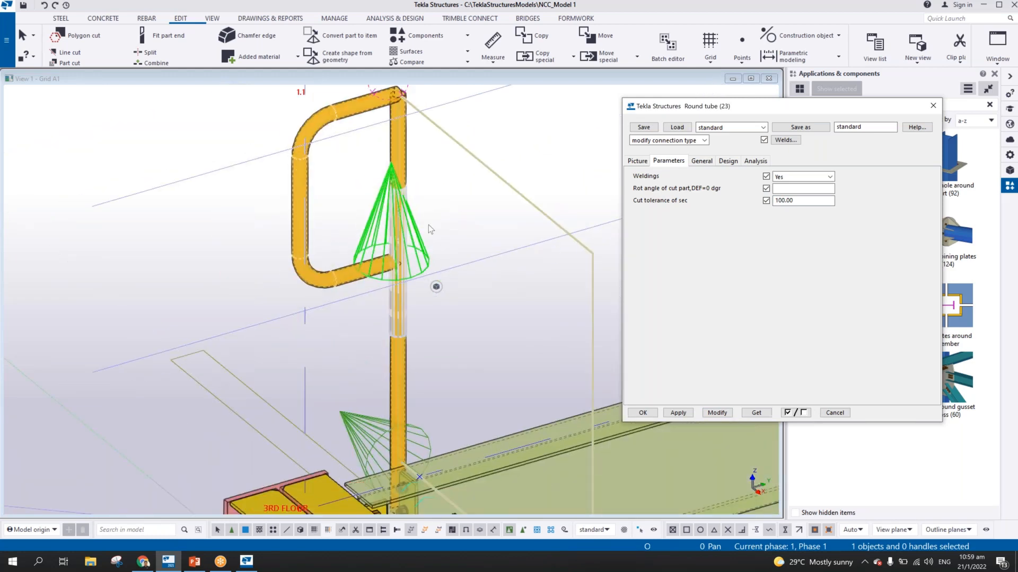
{"action": "scroll", "coordinate": [428, 225], "scroll_direction": "down", "scroll_amount": 2}
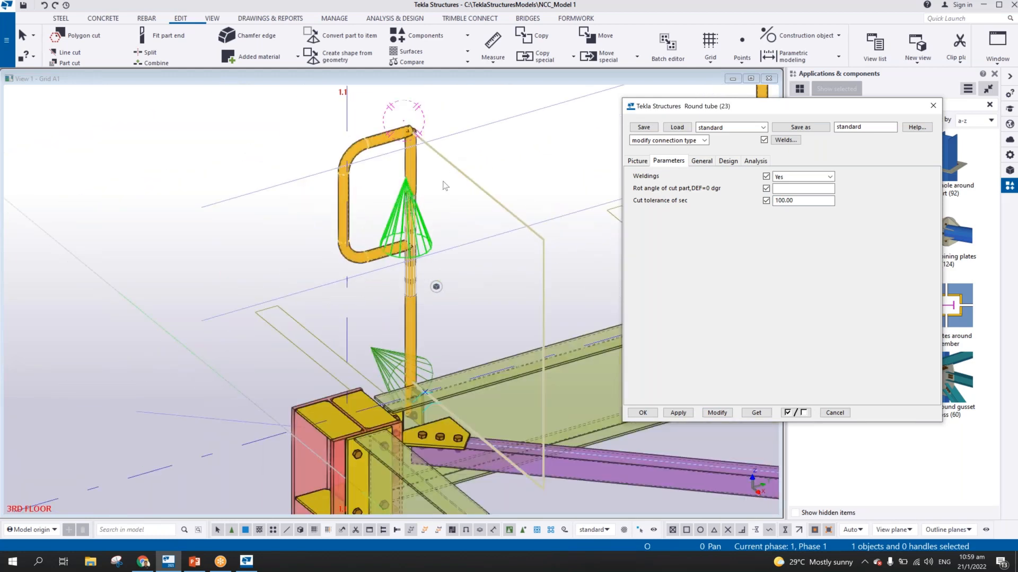
{"action": "scroll", "coordinate": [442, 178], "scroll_direction": "up", "scroll_amount": 2}
{"action": "scroll", "coordinate": [427, 155], "scroll_direction": "up", "scroll_amount": 3}
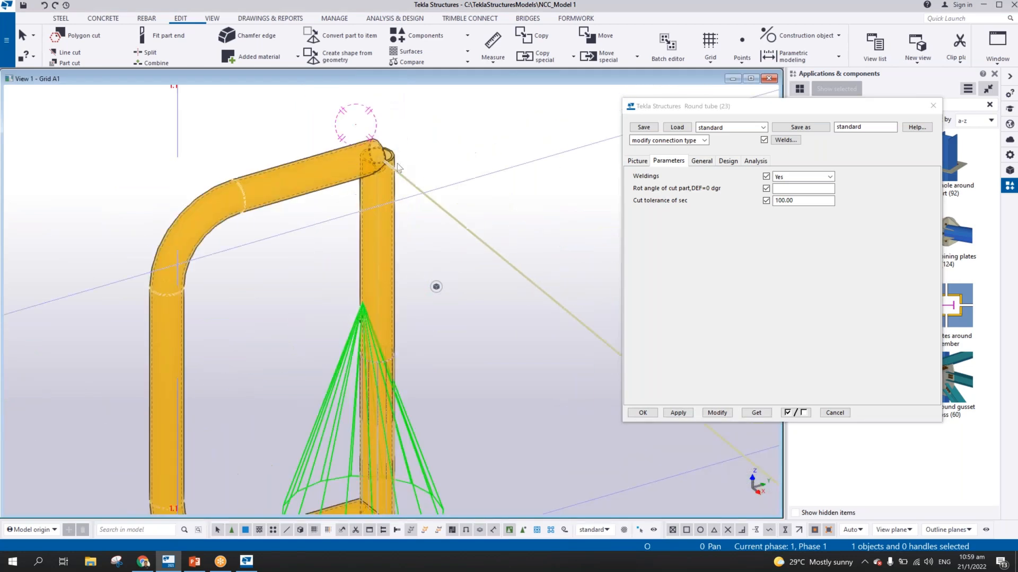
{"action": "left_click", "coordinate": [640, 162]}
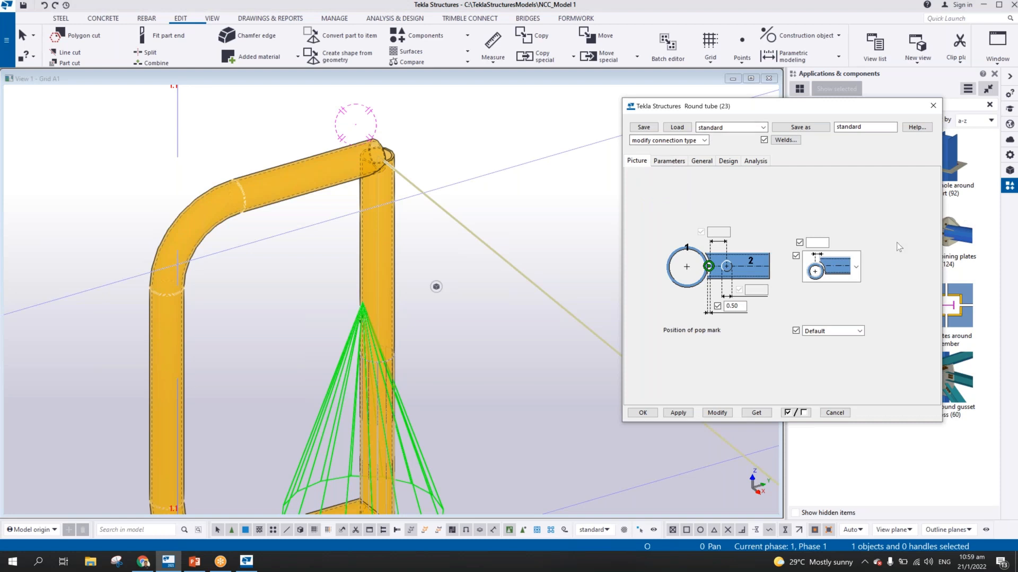
{"action": "left_click", "coordinate": [840, 334]}
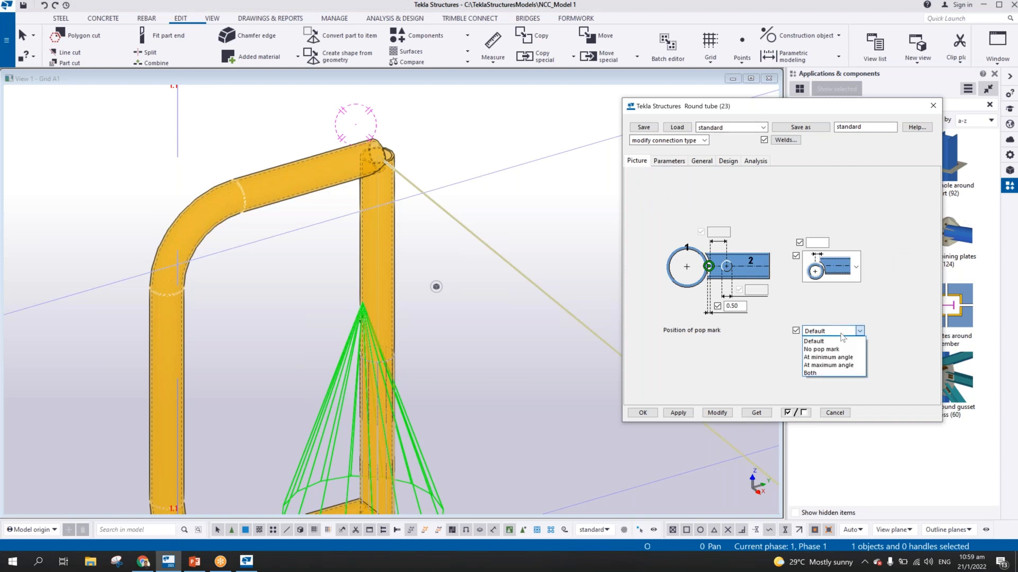
{"action": "left_click", "coordinate": [844, 264]}
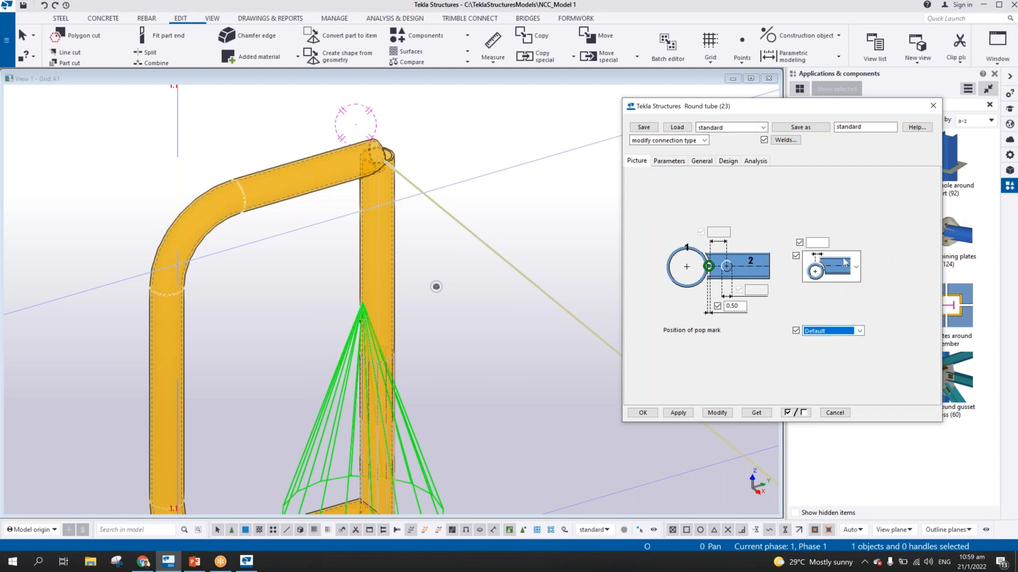
{"action": "left_click", "coordinate": [843, 259]}
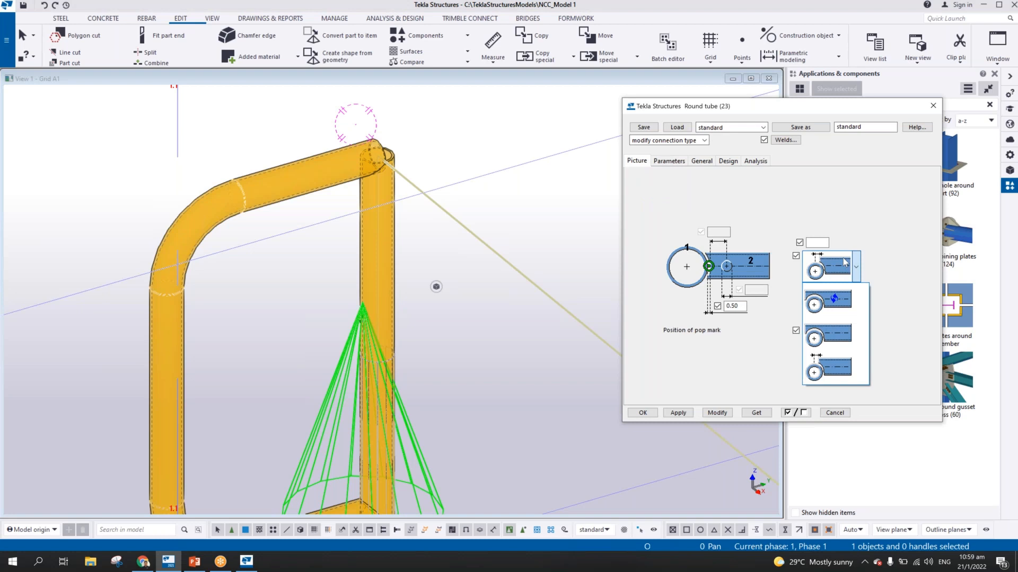
{"action": "left_click", "coordinate": [842, 333]}
{"action": "left_click", "coordinate": [718, 413]}
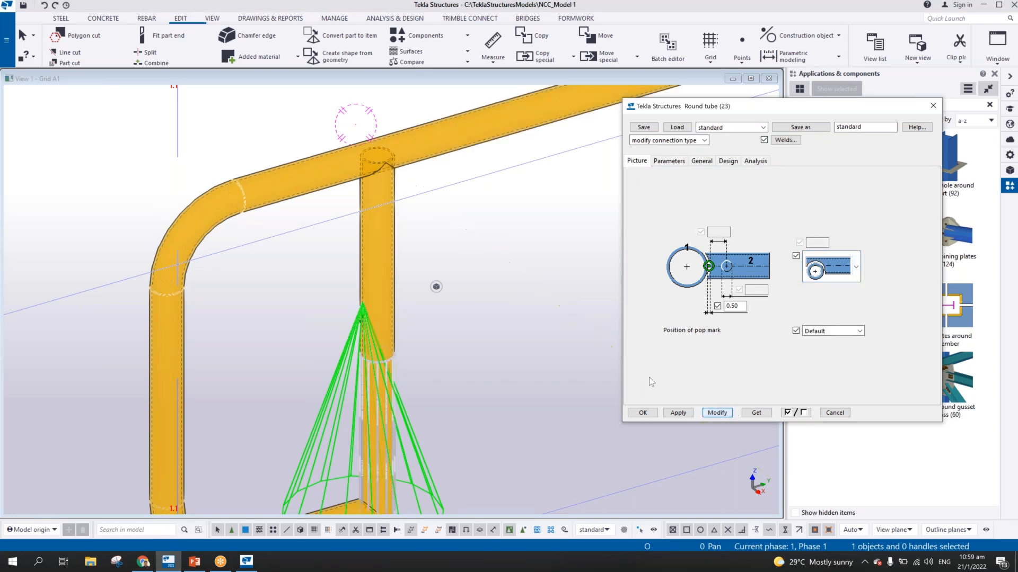
Try the end-cut type with the gap dimension on the selected lower-return joint
{"action": "scroll", "coordinate": [581, 373], "scroll_direction": "down", "scroll_amount": 1}
{"action": "scroll", "coordinate": [581, 373], "scroll_direction": "down", "scroll_amount": 1}
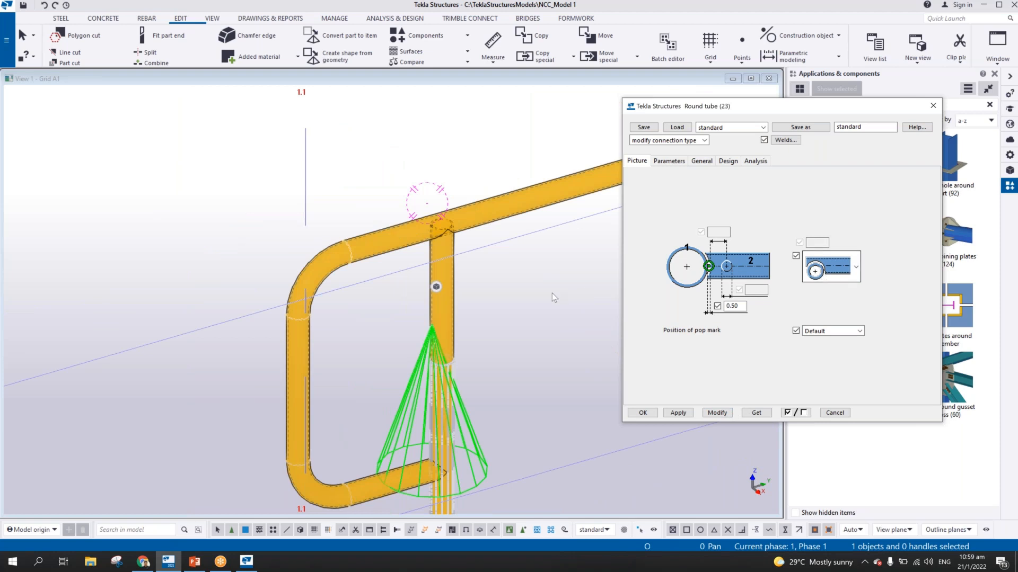
{"action": "scroll", "coordinate": [533, 306], "scroll_direction": "down", "scroll_amount": 5}
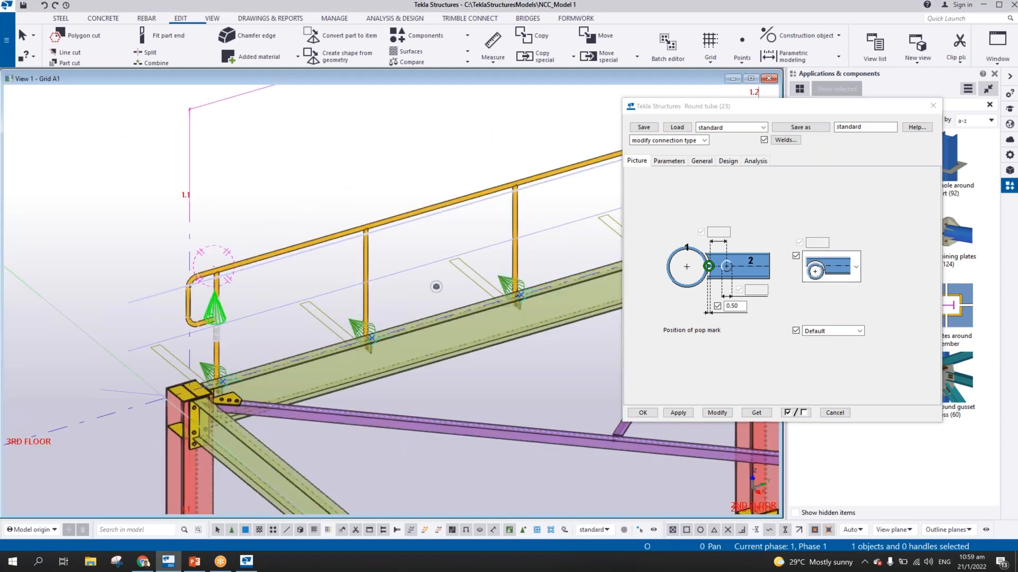
{"action": "scroll", "coordinate": [162, 321], "scroll_direction": "up", "scroll_amount": 6}
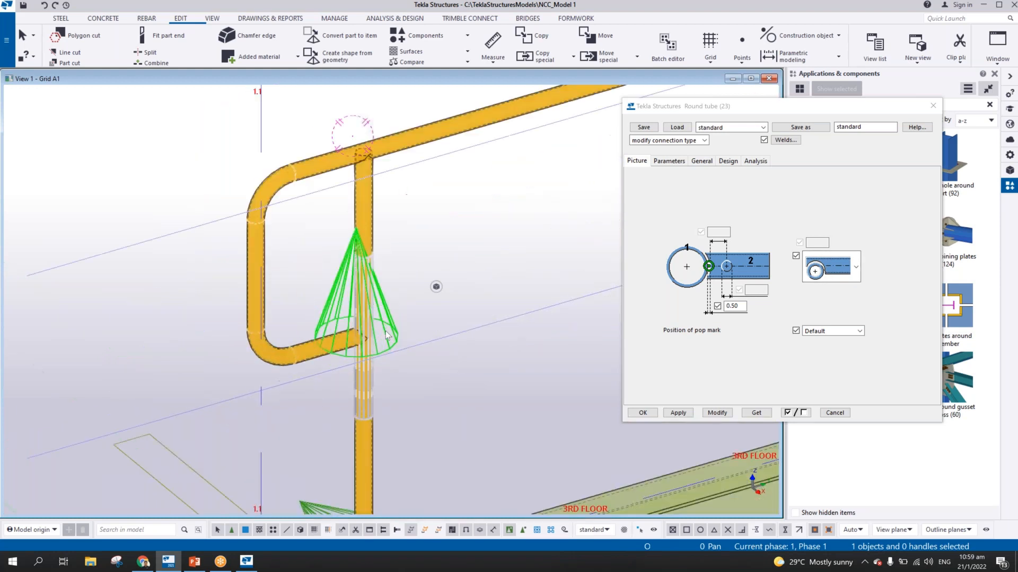
{"action": "left_click", "coordinate": [828, 270]}
{"action": "left_click", "coordinate": [817, 372]}
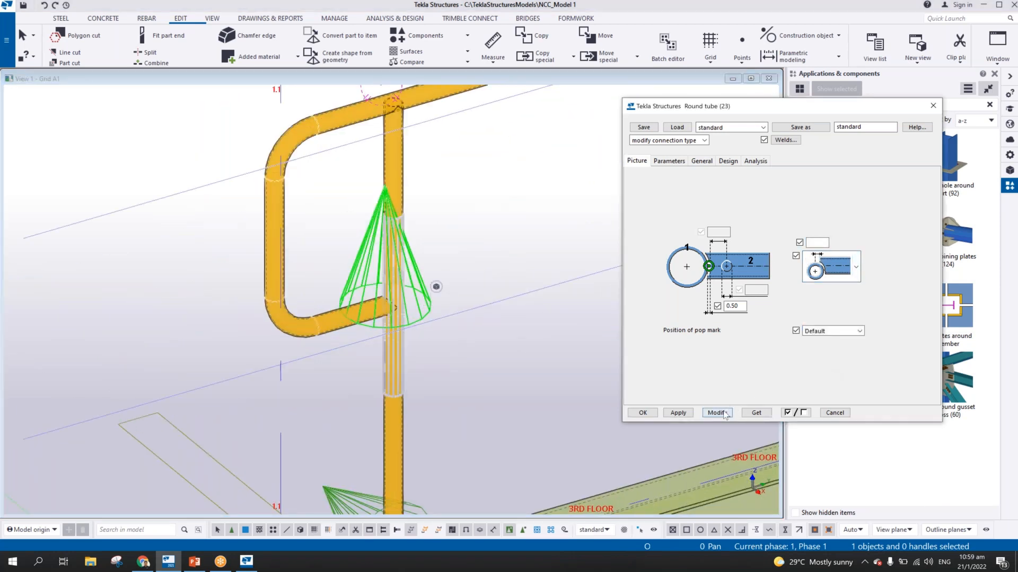
{"action": "left_click", "coordinate": [720, 413]}
Switch the lower-return joint back to the end-cut type without a gap dimension and modify it
{"action": "left_click", "coordinate": [829, 268]}
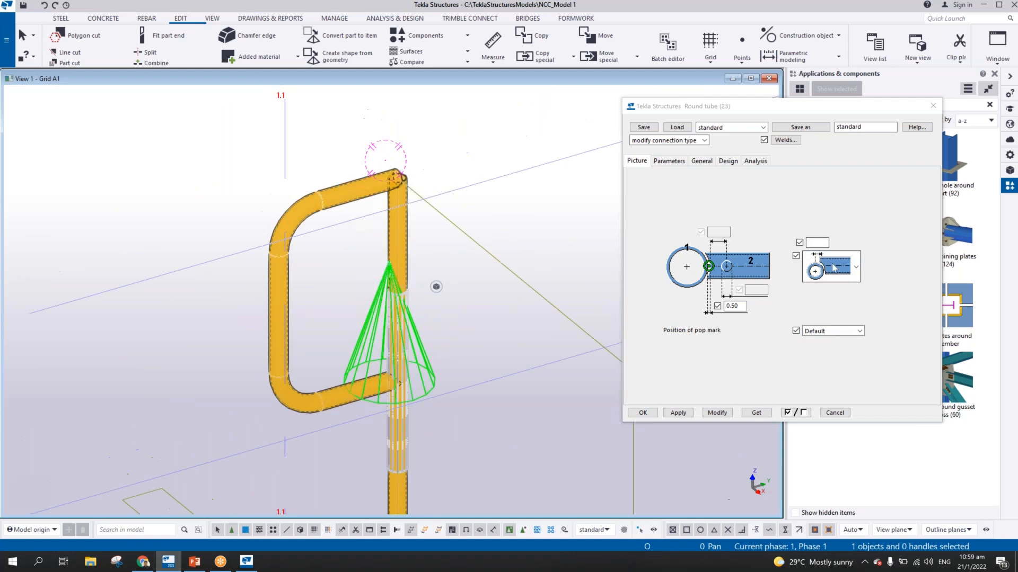
{"action": "left_click", "coordinate": [828, 327]}
{"action": "left_click", "coordinate": [717, 412]}
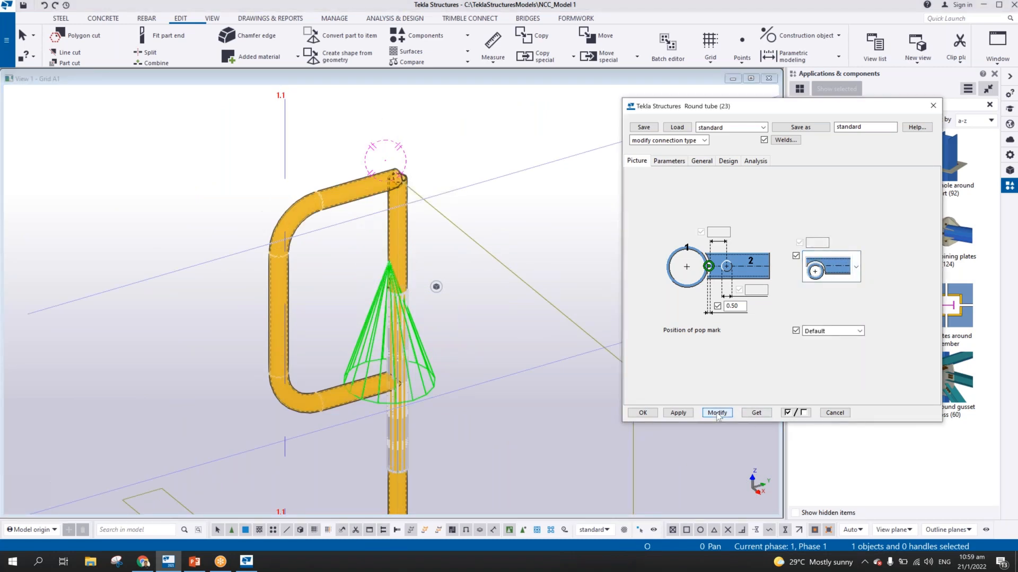
{"action": "scroll", "coordinate": [320, 295], "scroll_direction": "down", "scroll_amount": 5}
{"action": "scroll", "coordinate": [322, 330], "scroll_direction": "up", "scroll_amount": 10}
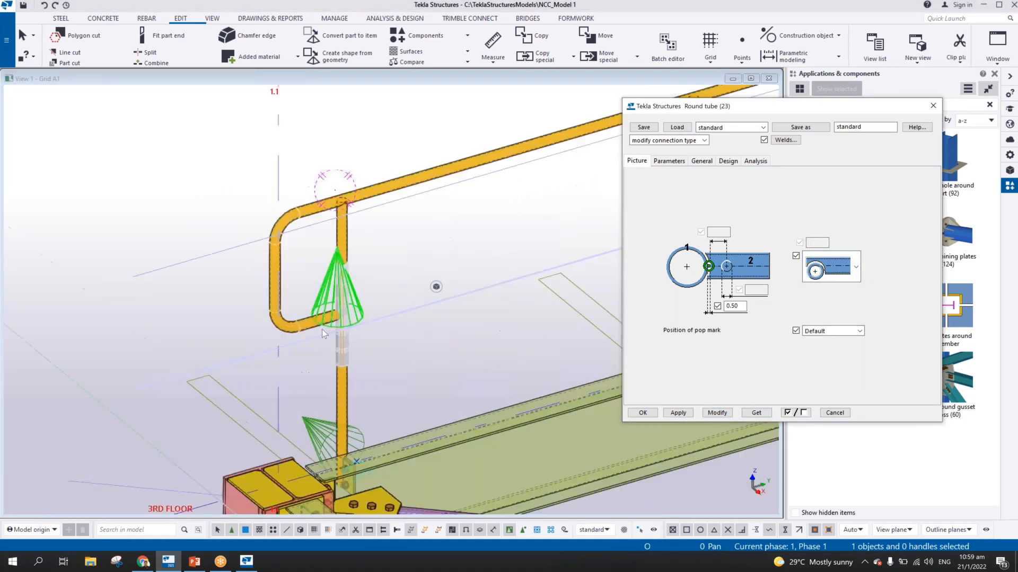
Set the lower-return joint's secondary cut tolerance to 50, modify the connection and inspect the cut on the stanchion
{"action": "middle_click_drag", "start_coordinate": [343, 279], "coordinate": [400, 279]}
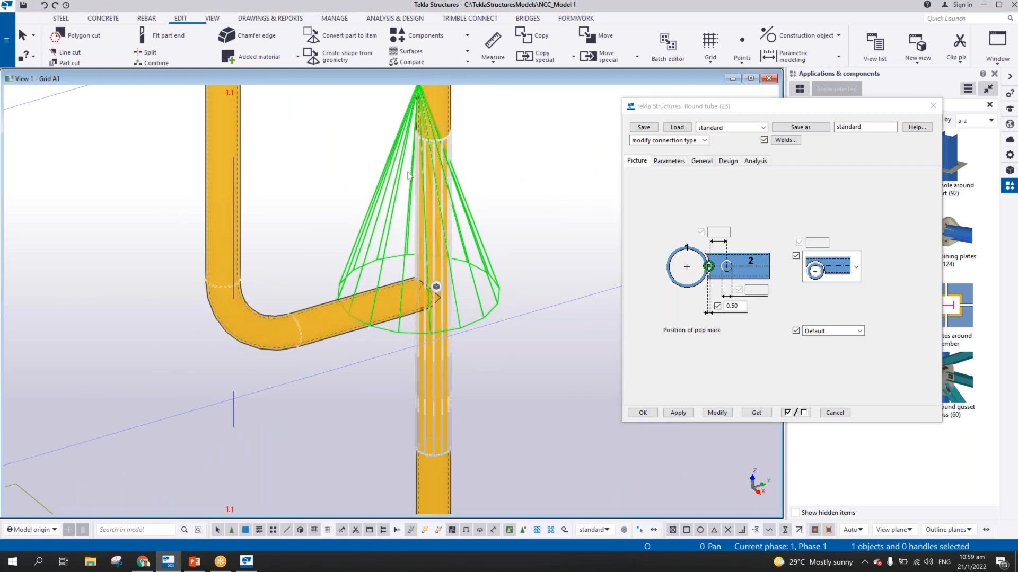
{"action": "left_click", "coordinate": [675, 163]}
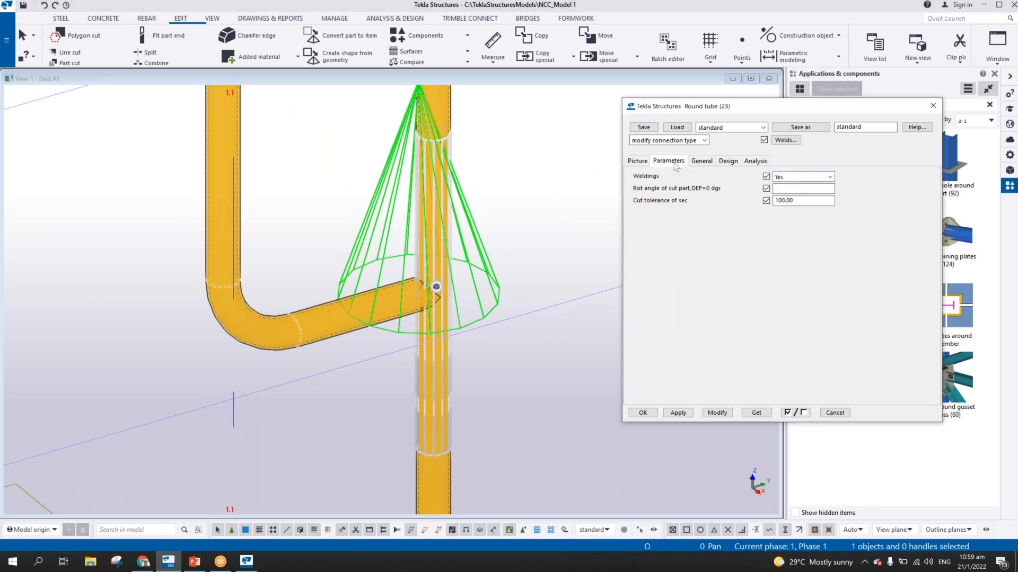
{"action": "double_click", "coordinate": [777, 200]}
{"action": "type", "text": "50"}
{"action": "left_click", "coordinate": [717, 413]}
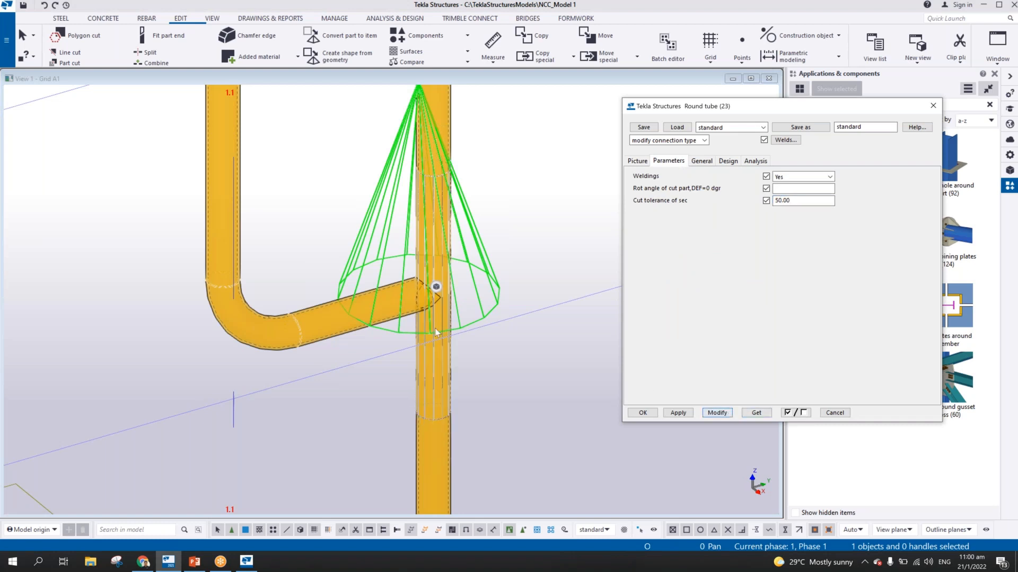
{"action": "scroll", "coordinate": [387, 286], "scroll_direction": "down", "scroll_amount": 6}
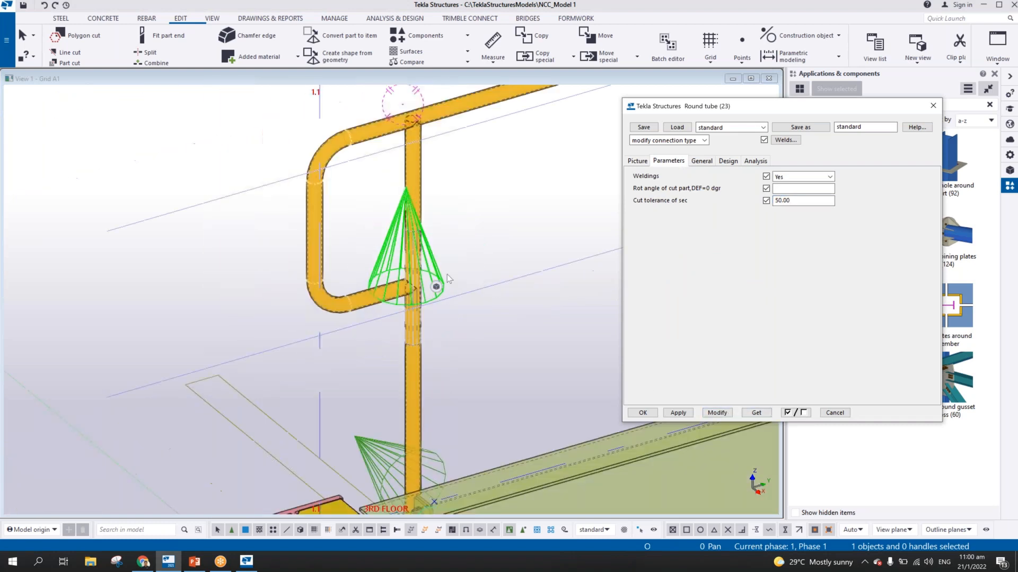
{"action": "middle_click_drag", "start_coordinate": [431, 251], "coordinate": [393, 221], "text": "ctrl"}
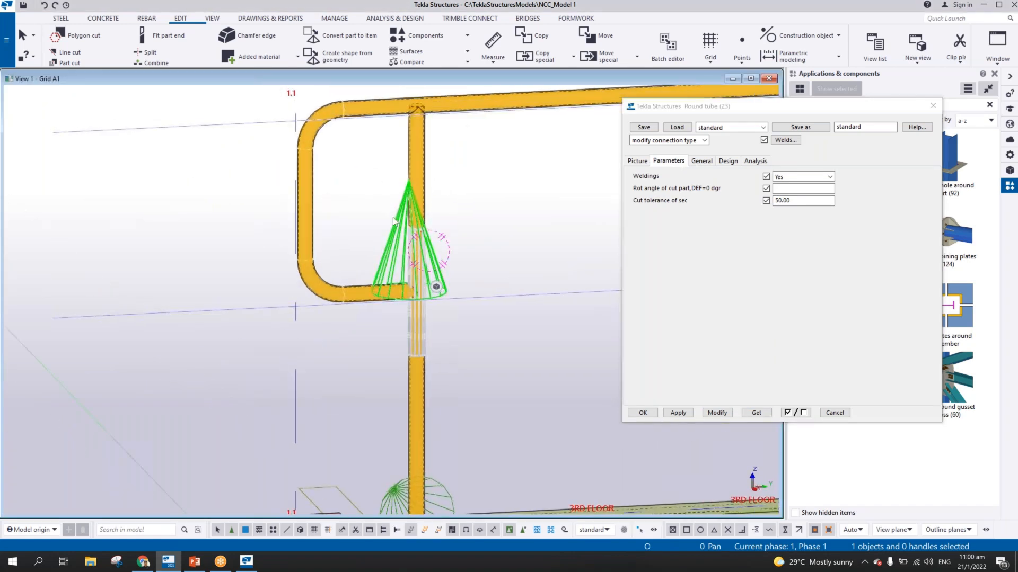
Apply the Round tube (23) settings with the secondary cut tolerance of 50 and close the connection's properties
{"action": "scroll", "coordinate": [393, 222], "scroll_direction": "down", "scroll_amount": 3}
{"action": "left_click", "coordinate": [684, 414]}
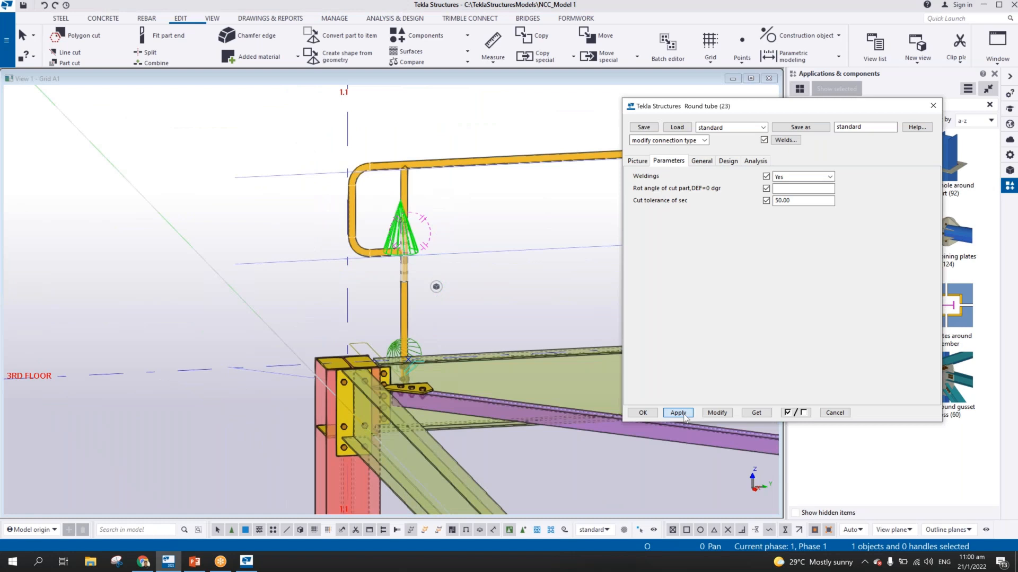
{"action": "left_click", "coordinate": [643, 412]}
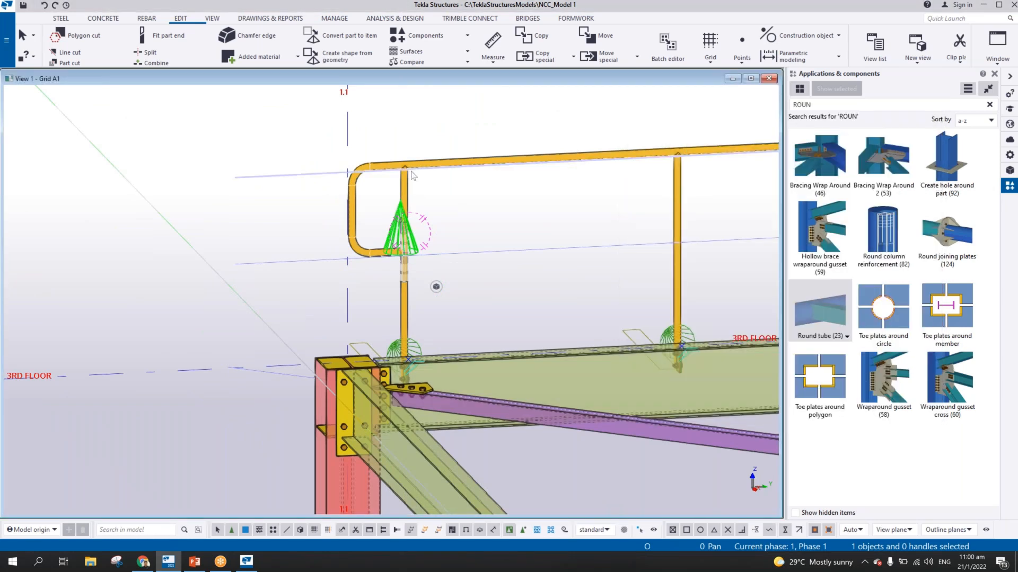
Try to connect the first stanchion to the top of the returned handrail with a Round tube (23) joint
{"action": "scroll", "coordinate": [413, 175], "scroll_direction": "up", "scroll_amount": 5}
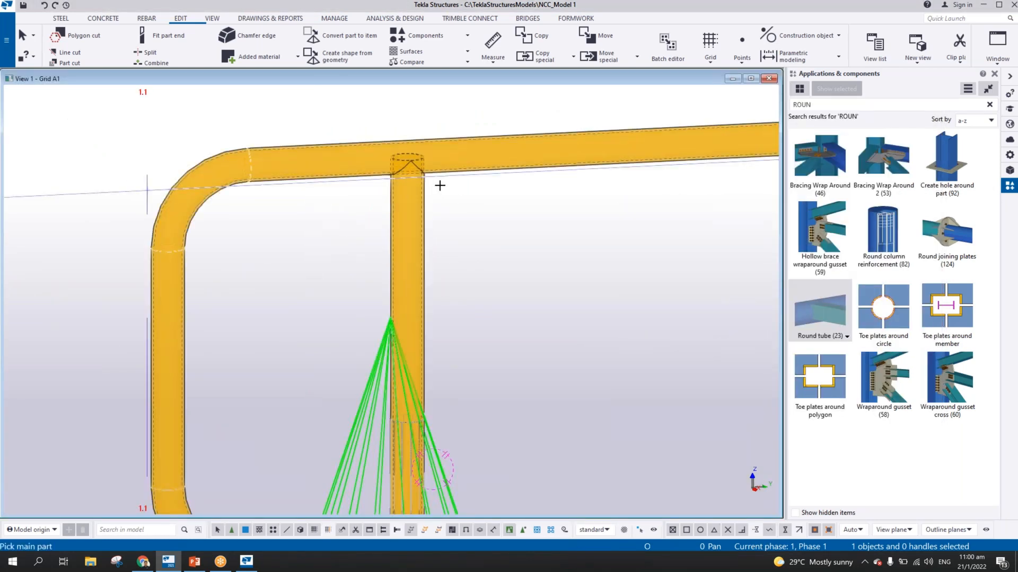
{"action": "scroll", "coordinate": [440, 185], "scroll_direction": "up", "scroll_amount": 2}
{"action": "left_click", "coordinate": [403, 212]}
{"action": "left_click", "coordinate": [443, 163]}
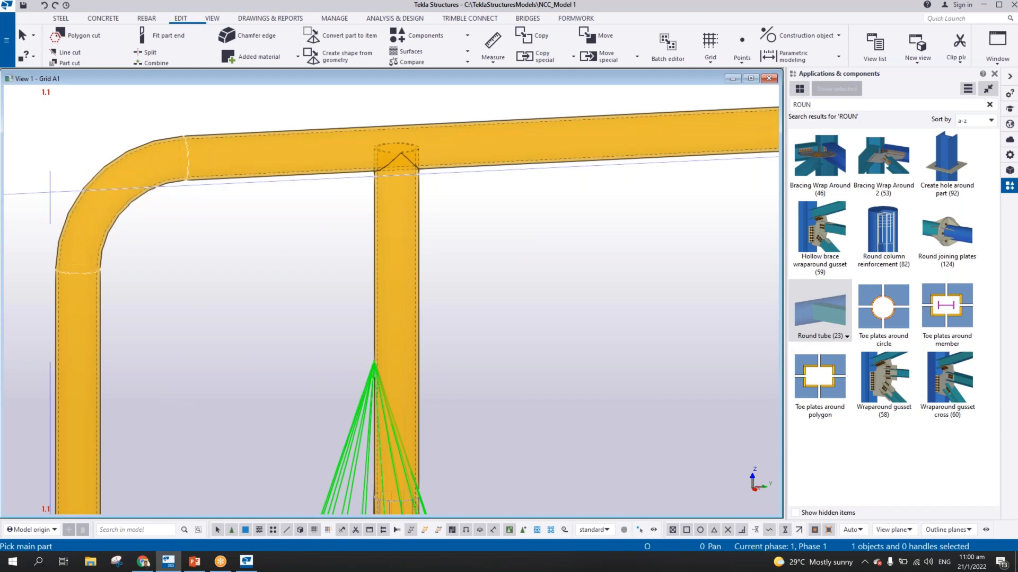
{"action": "scroll", "coordinate": [426, 216], "scroll_direction": "down", "scroll_amount": 3}
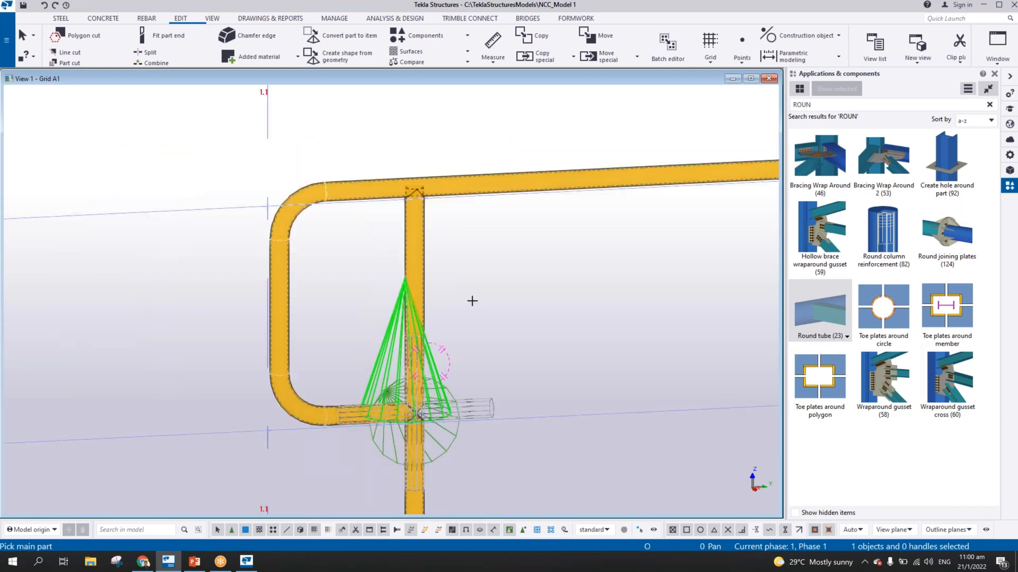
Connect the second stanchion to the top rail with a Round tube (23) joint, using the rail as main part
{"action": "middle_click_drag", "start_coordinate": [472, 300], "coordinate": [500, 267]}
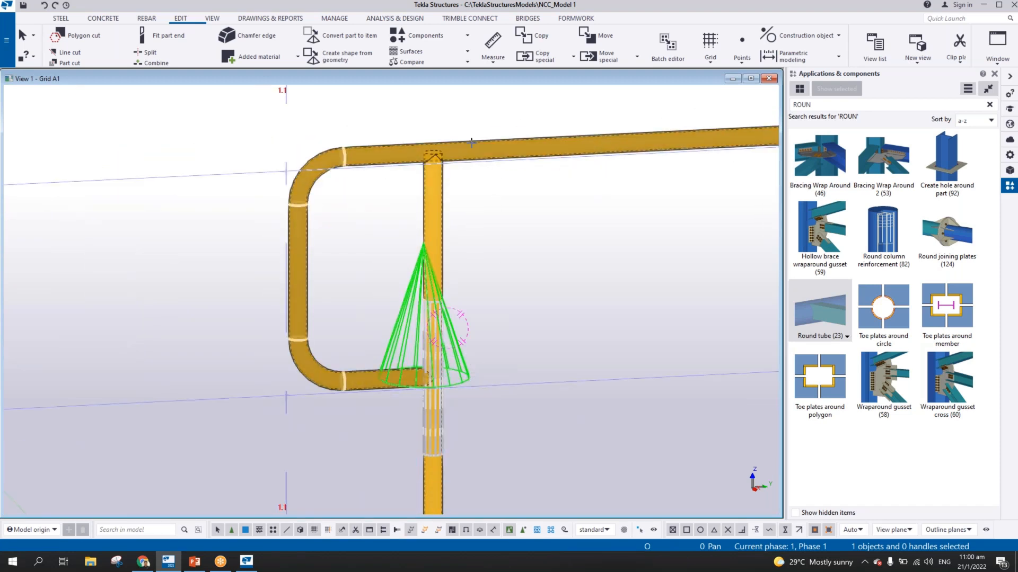
{"action": "middle_click_drag", "start_coordinate": [598, 199], "coordinate": [151, 263]}
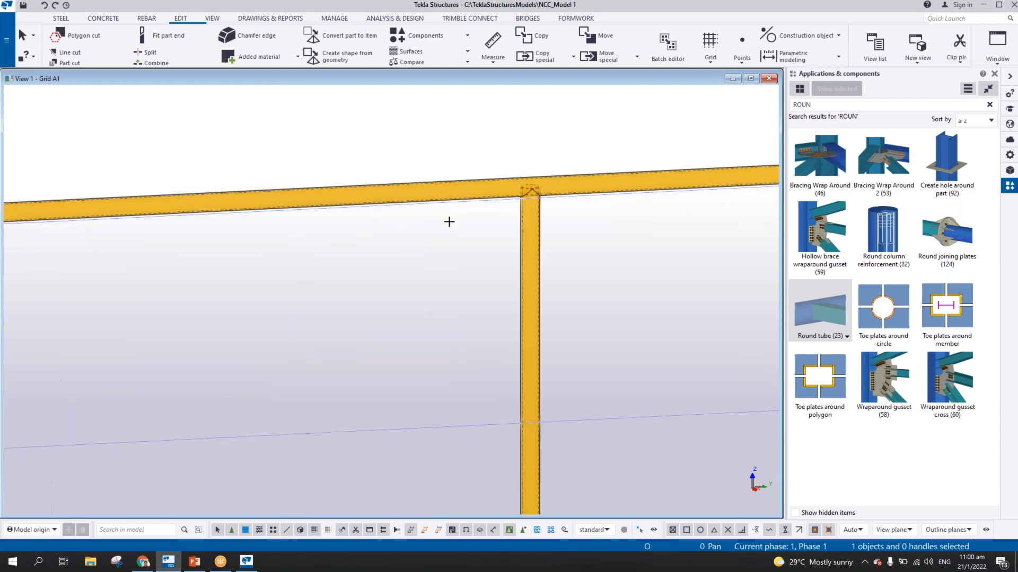
{"action": "left_click", "coordinate": [557, 180]}
{"action": "left_click", "coordinate": [541, 221]}
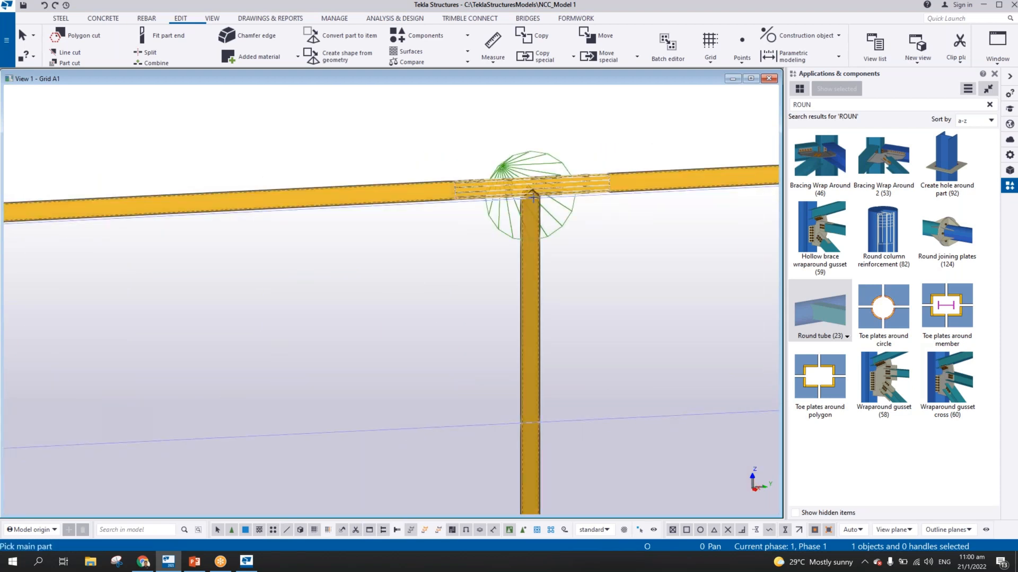
{"action": "scroll", "coordinate": [529, 197], "scroll_direction": "up", "scroll_amount": 4}
{"action": "scroll", "coordinate": [529, 197], "scroll_direction": "down", "scroll_amount": 4}
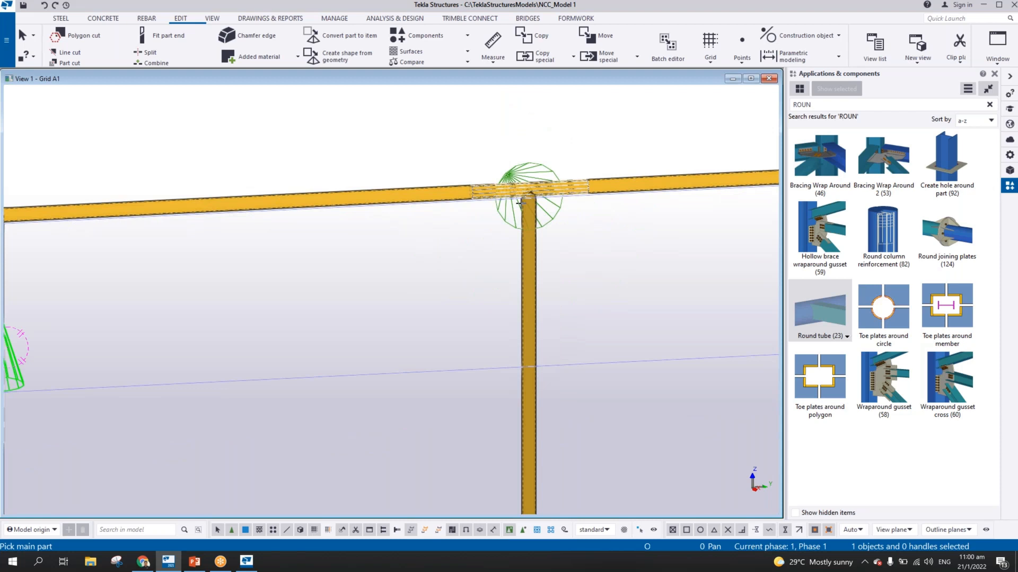
Explode the Round tube (23) component joining the second stanchion to the top rail
{"action": "scroll", "coordinate": [519, 203], "scroll_direction": "down", "scroll_amount": 3}
{"action": "scroll", "coordinate": [300, 210], "scroll_direction": "up", "scroll_amount": 5}
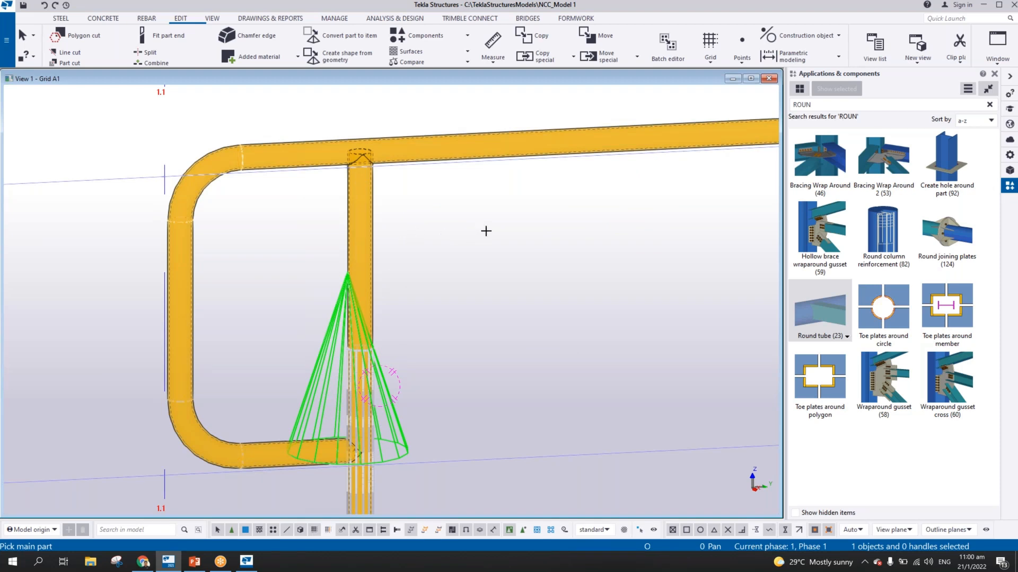
{"action": "middle_click_drag", "start_coordinate": [554, 221], "coordinate": [510, 207]}
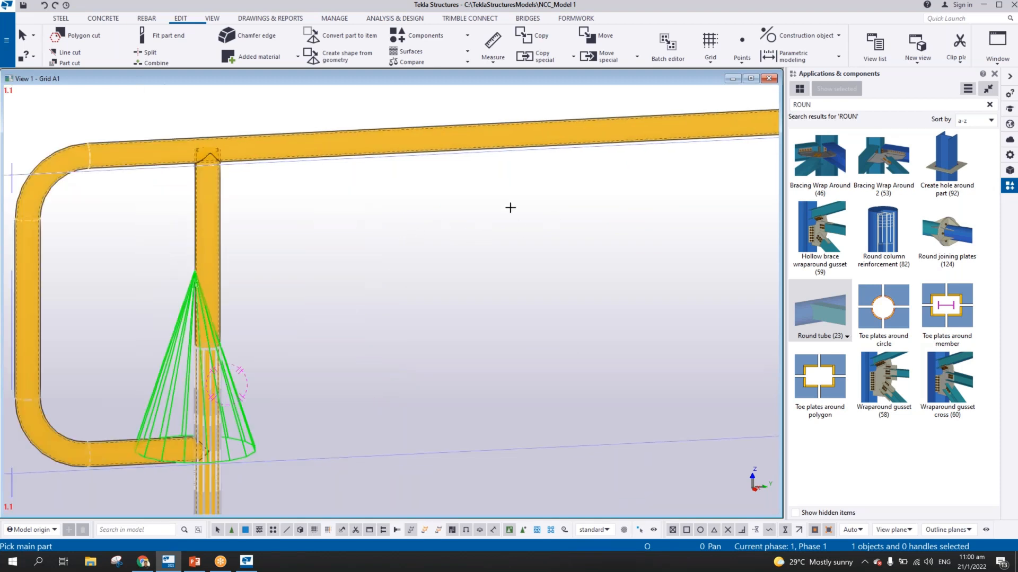
{"action": "scroll", "coordinate": [589, 195], "scroll_direction": "down", "scroll_amount": 3}
{"action": "scroll", "coordinate": [588, 117], "scroll_direction": "up", "scroll_amount": 6}
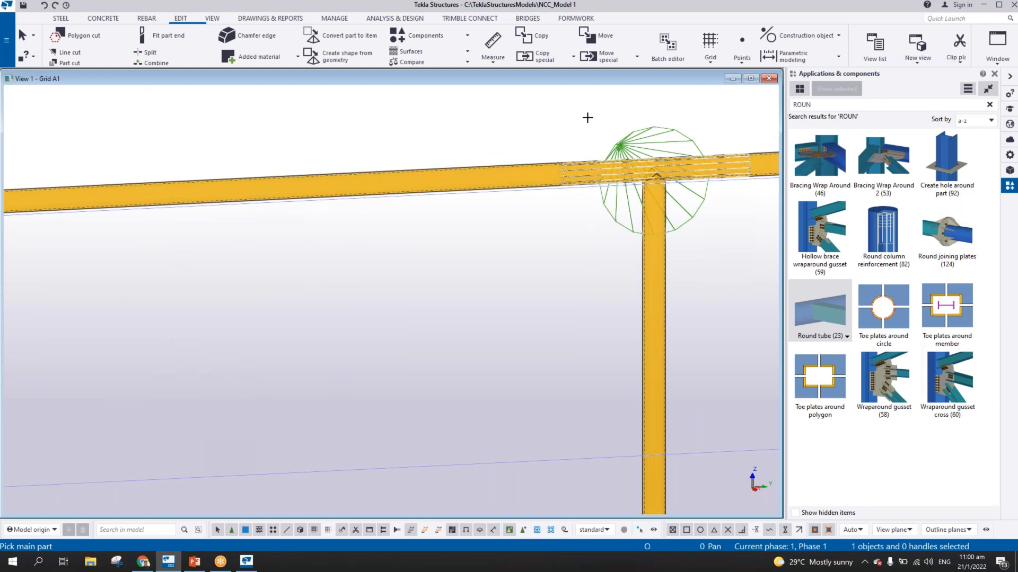
{"action": "left_click", "coordinate": [630, 139]}
{"action": "right_click", "coordinate": [631, 139]}
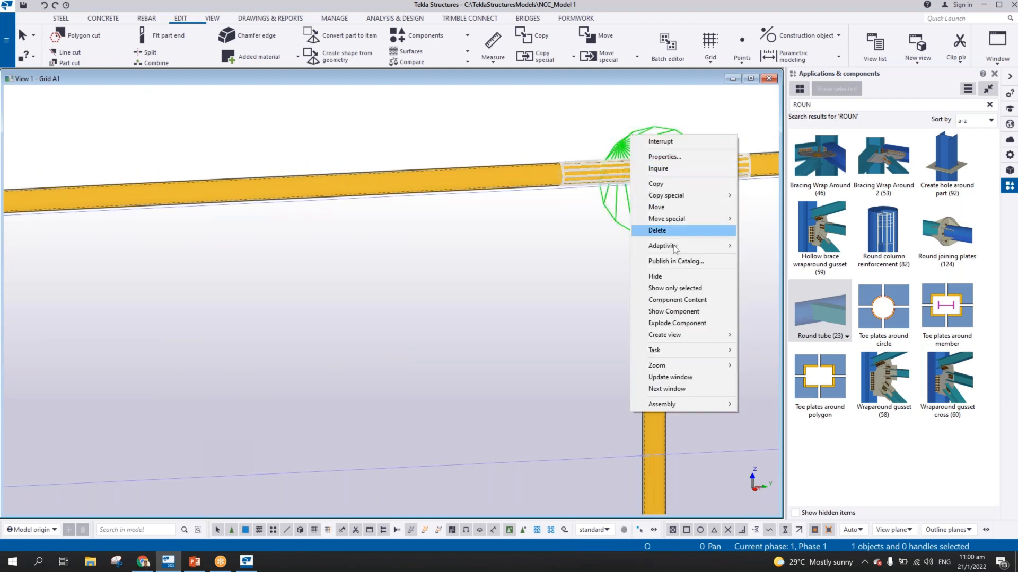
{"action": "left_click", "coordinate": [677, 323]}
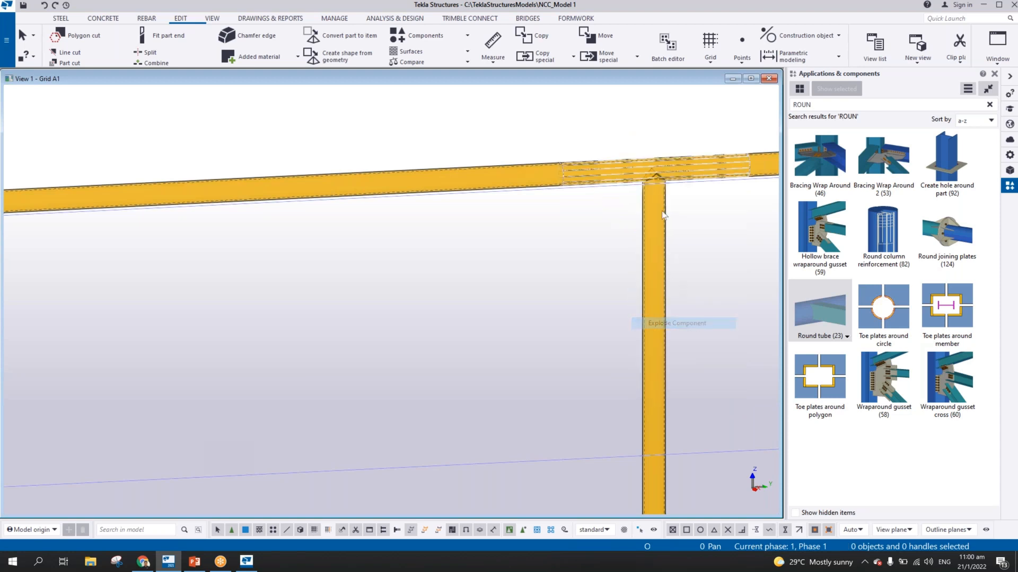
Copy the exploded tube-shaped cut from the second stanchion to the first stanchion, using the special copy to another object
{"action": "scroll", "coordinate": [650, 175], "scroll_direction": "up", "scroll_amount": 3}
{"action": "left_click", "coordinate": [637, 171]}
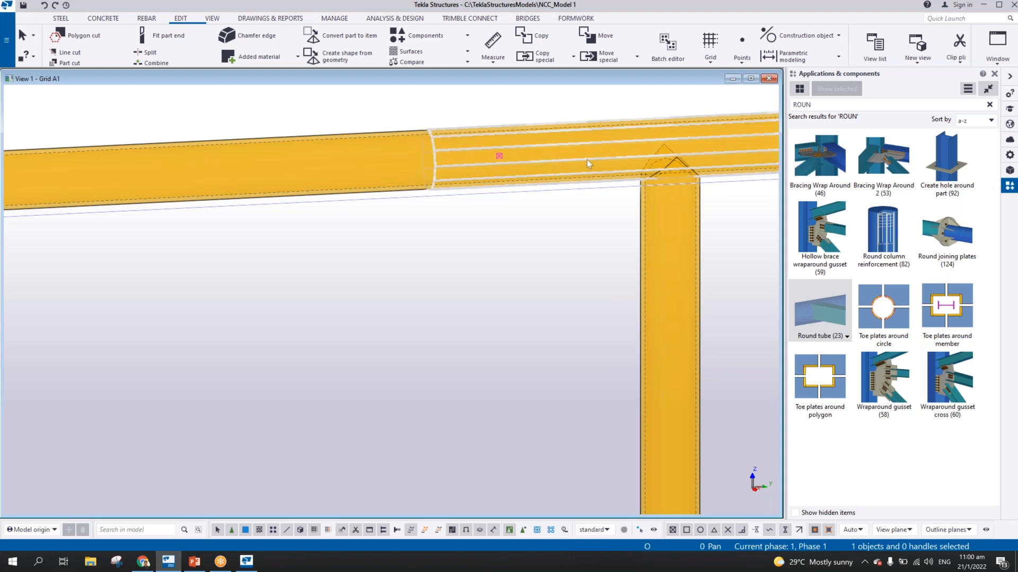
{"action": "right_click", "coordinate": [535, 160]}
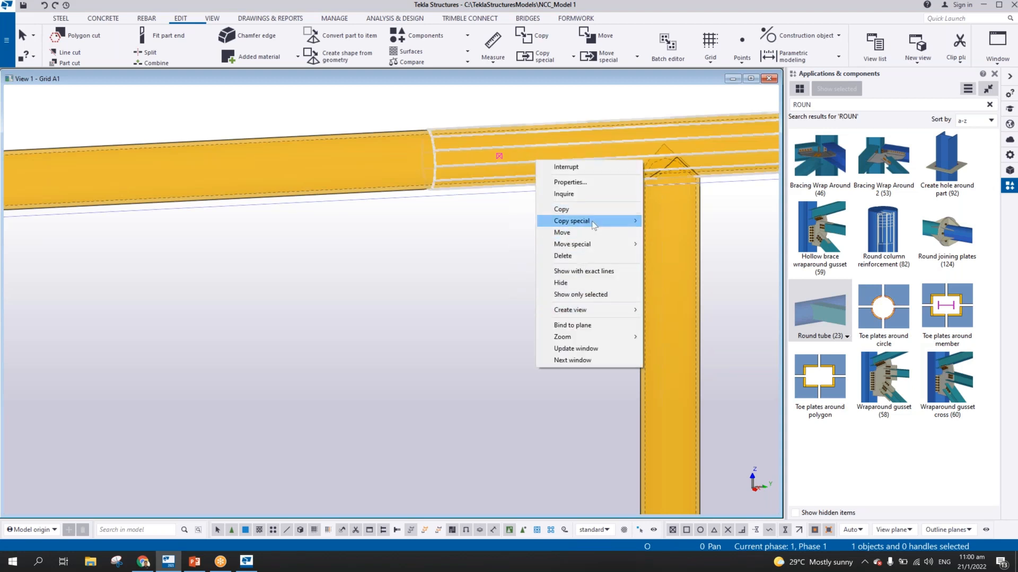
{"action": "mouse_move", "coordinate": [593, 220]}
{"action": "left_click", "coordinate": [674, 268]}
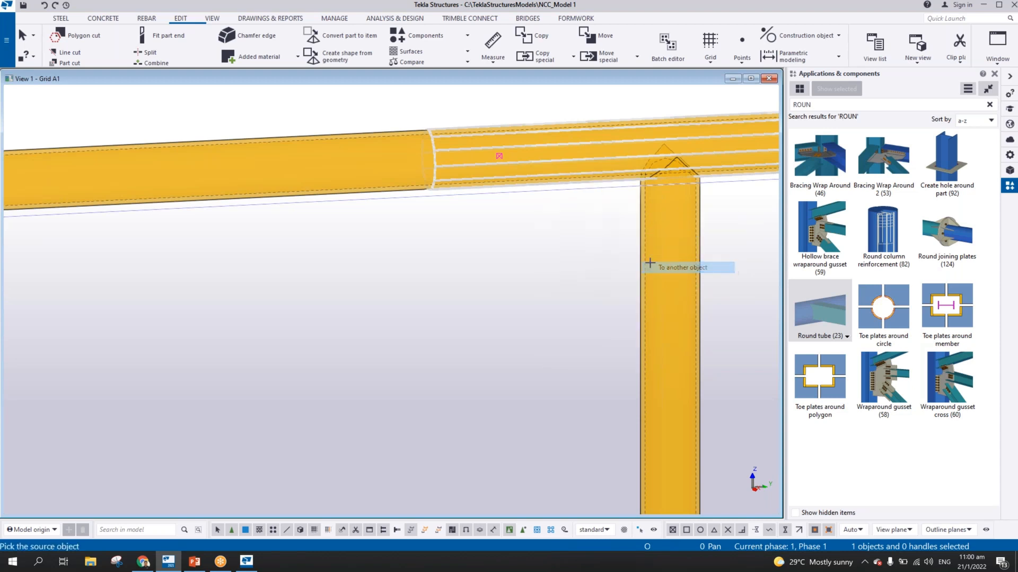
{"action": "left_click", "coordinate": [638, 258]}
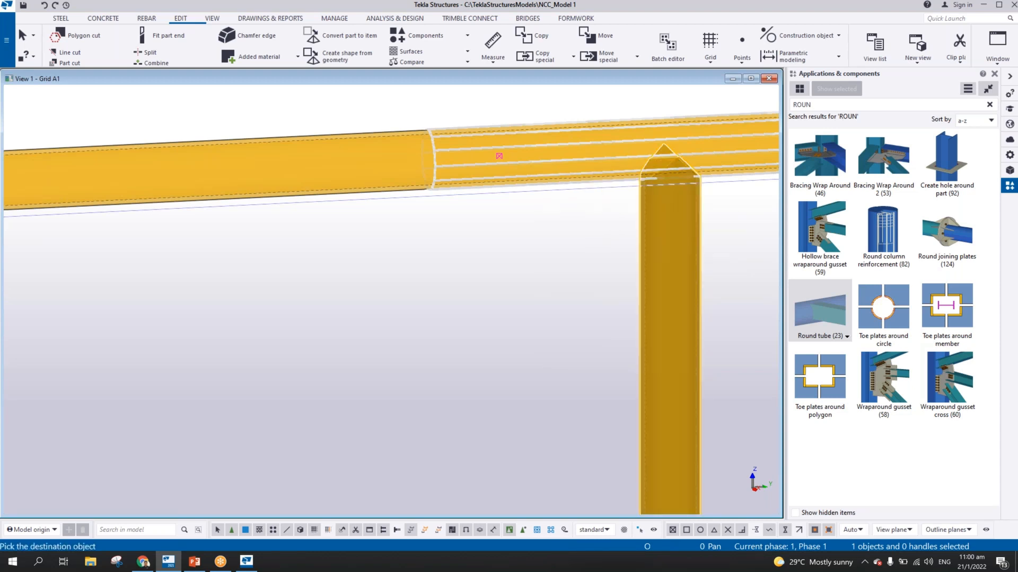
{"action": "scroll", "coordinate": [476, 256], "scroll_direction": "down", "scroll_amount": 5}
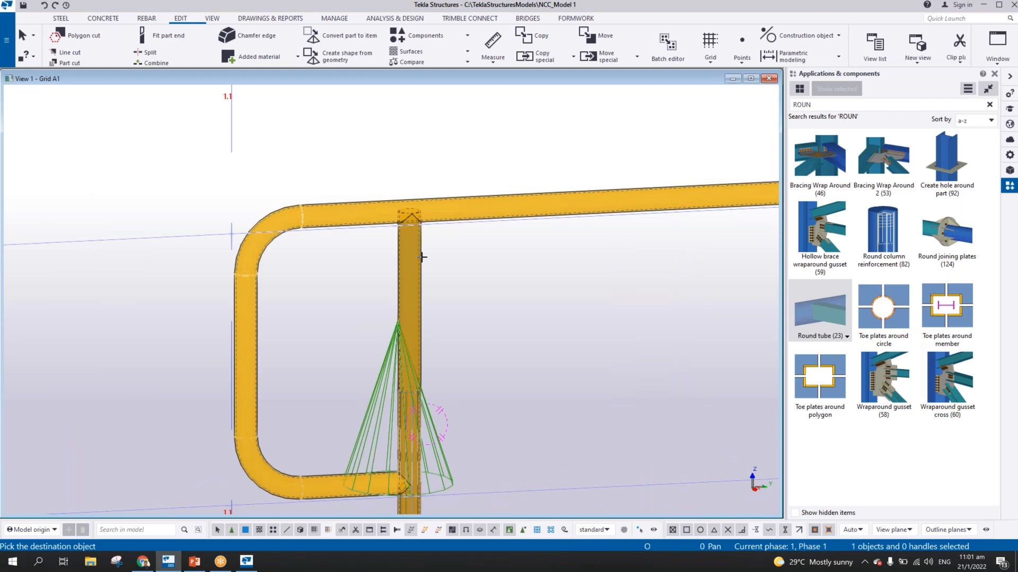
{"action": "scroll", "coordinate": [412, 227], "scroll_direction": "up", "scroll_amount": 5}
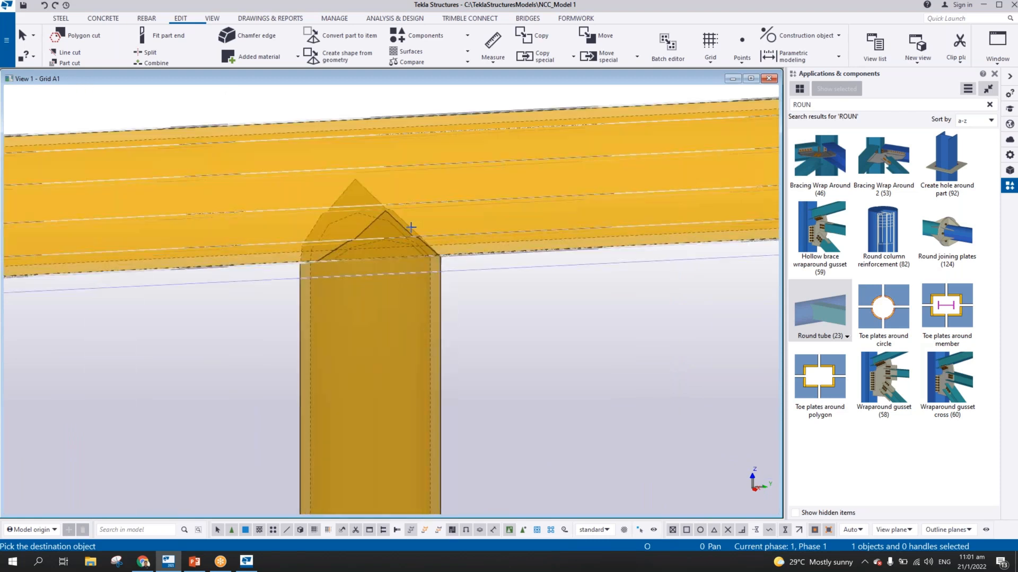
{"action": "scroll", "coordinate": [411, 227], "scroll_direction": "down", "scroll_amount": 2}
{"action": "scroll", "coordinate": [466, 231], "scroll_direction": "down", "scroll_amount": 1}
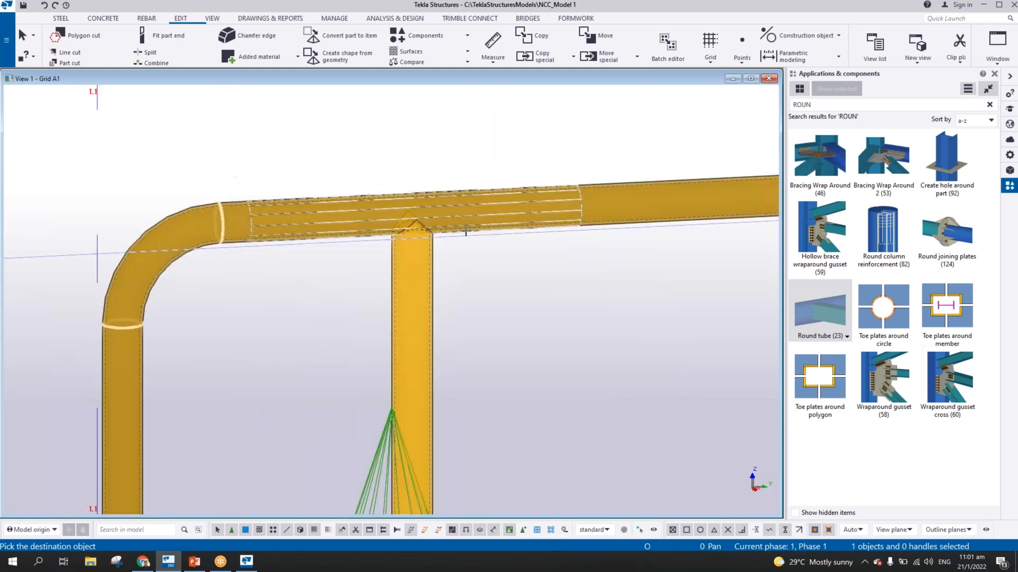
{"action": "scroll", "coordinate": [466, 231], "scroll_direction": "down", "scroll_amount": 5}
{"action": "middle_click_drag", "start_coordinate": [706, 246], "coordinate": [378, 207]}
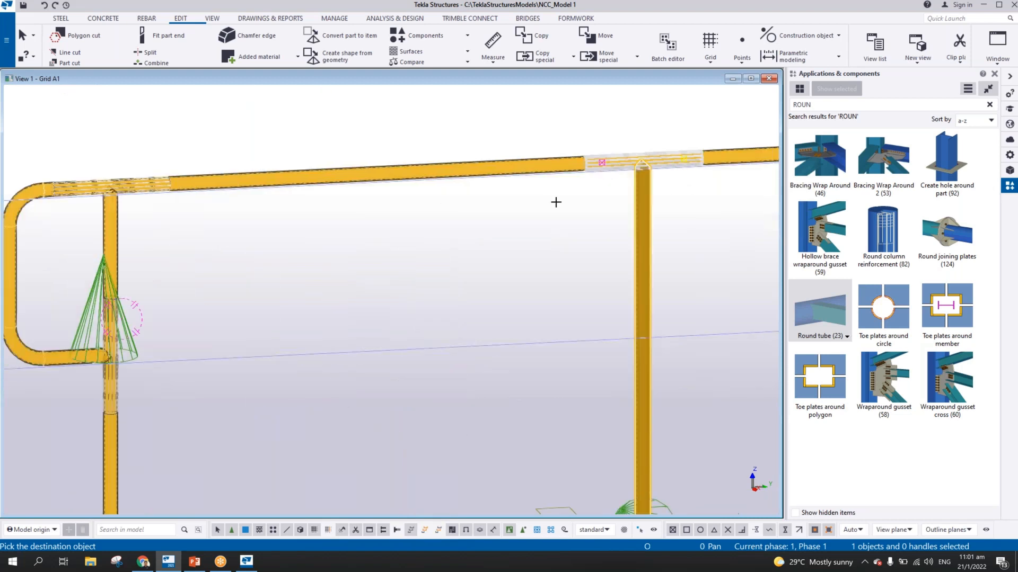
{"action": "right_click", "coordinate": [479, 127]}
{"action": "left_click", "coordinate": [513, 134]}
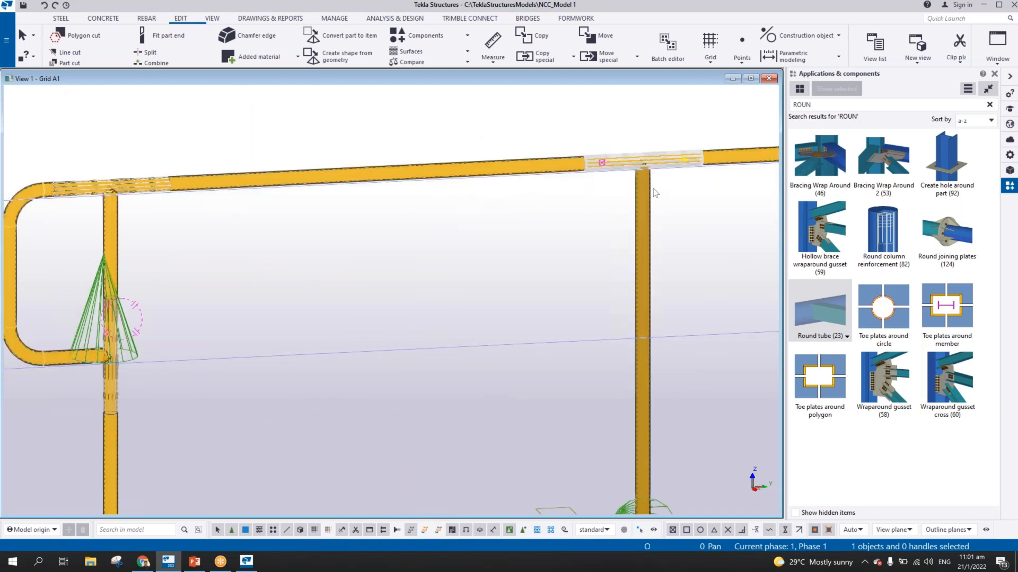
Connect the third stanchion to the top rail with a Round tube (23) joint and inspect the cut at its head
{"action": "middle_click_drag", "start_coordinate": [635, 187], "coordinate": [560, 193]}
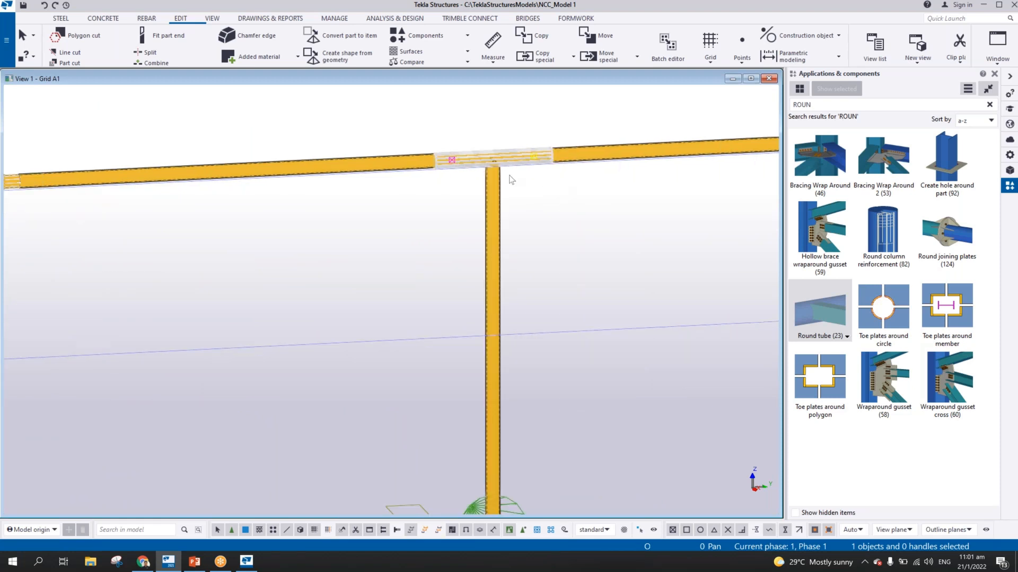
{"action": "scroll", "coordinate": [507, 171], "scroll_direction": "up", "scroll_amount": 2}
{"action": "scroll", "coordinate": [508, 173], "scroll_direction": "down", "scroll_amount": 3}
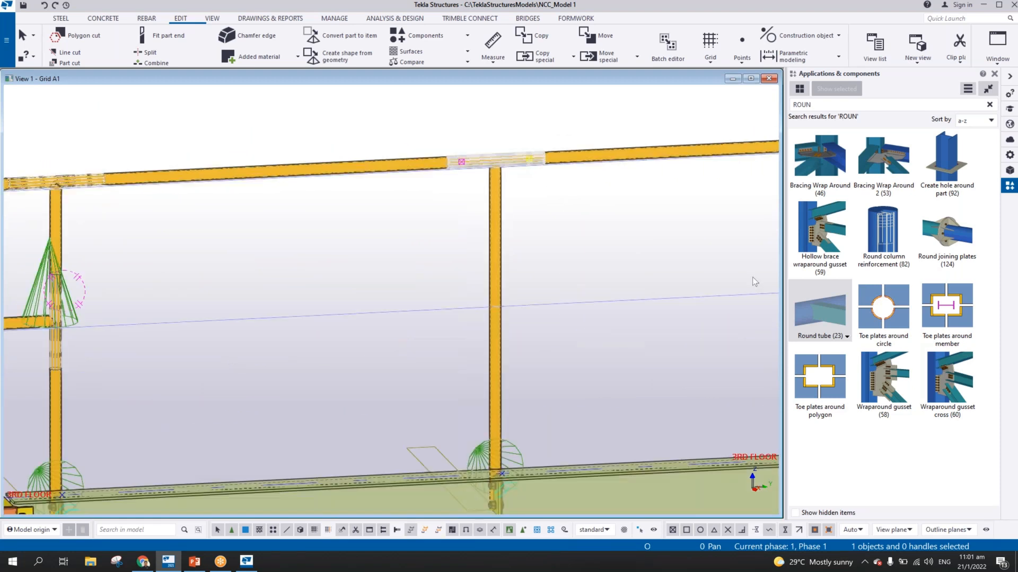
{"action": "scroll", "coordinate": [756, 275], "scroll_direction": "down", "scroll_amount": 2}
{"action": "scroll", "coordinate": [591, 229], "scroll_direction": "up", "scroll_amount": 6}
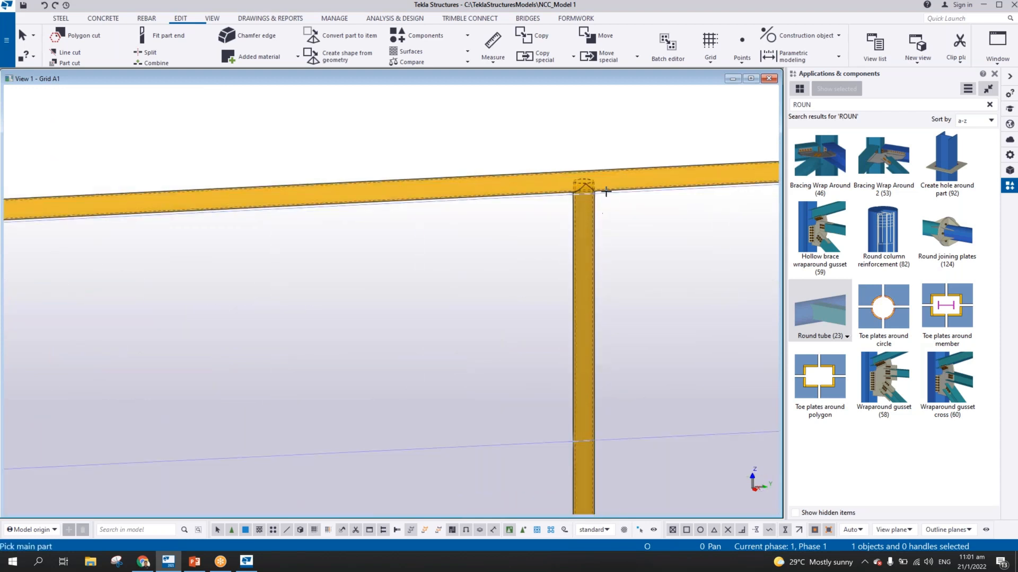
{"action": "left_click", "coordinate": [624, 168]}
{"action": "left_click", "coordinate": [593, 218]}
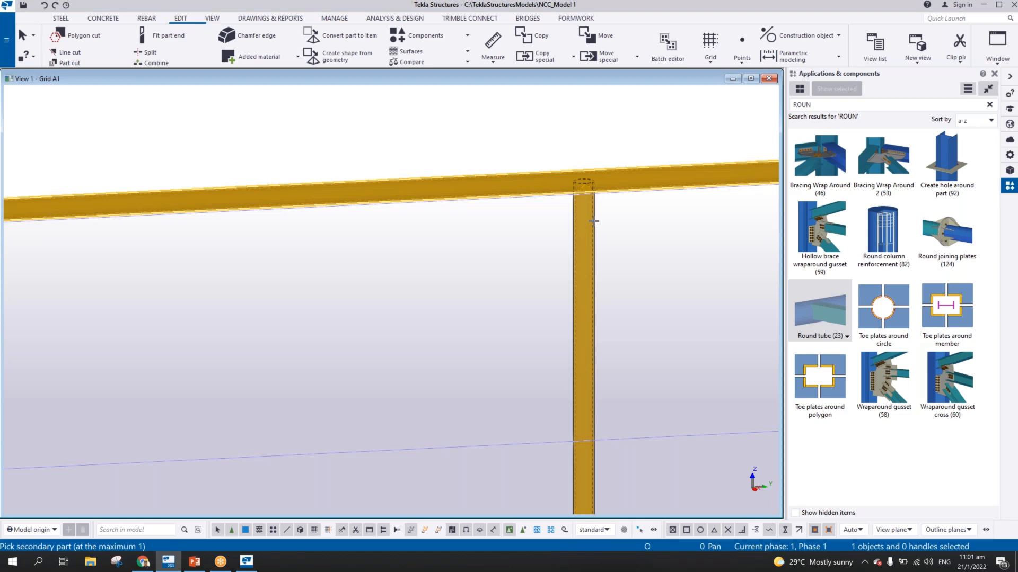
{"action": "middle_click", "coordinate": [593, 219]}
{"action": "scroll", "coordinate": [594, 185], "scroll_direction": "up", "scroll_amount": 3}
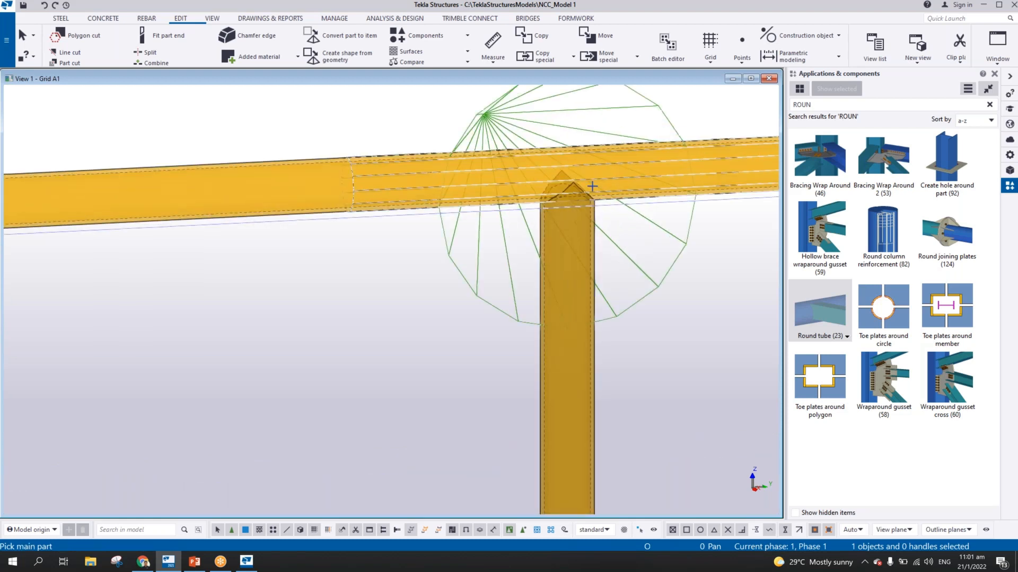
{"action": "scroll", "coordinate": [594, 186], "scroll_direction": "down", "scroll_amount": 1}
{"action": "right_click", "coordinate": [631, 110]}
{"action": "left_click", "coordinate": [638, 119]}
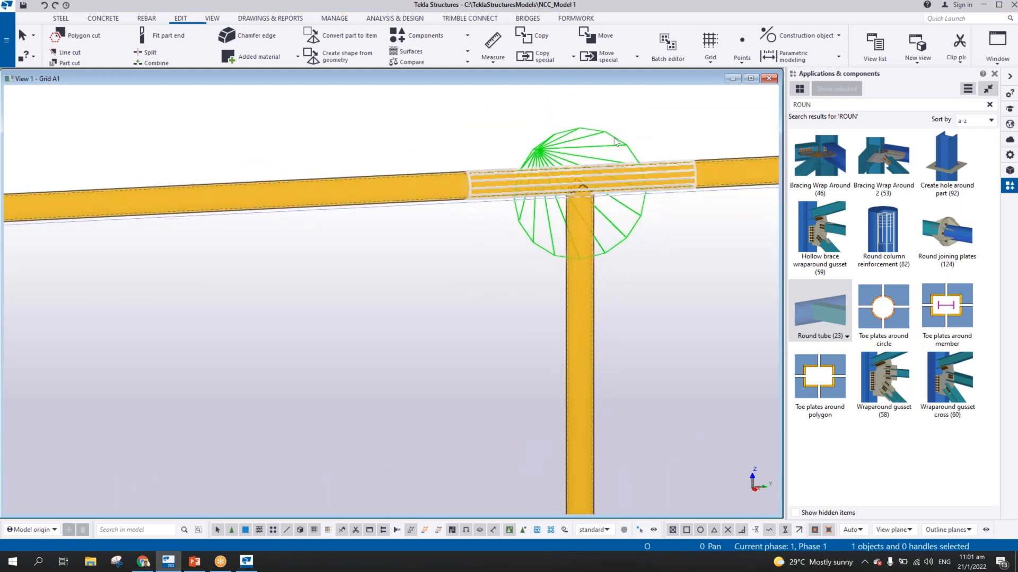
Connect the fourth stanchion, just before grid line 1.2, to the same top rail with a Round tube (23) joint
{"action": "middle_click_drag", "start_coordinate": [631, 151], "coordinate": [438, 132]}
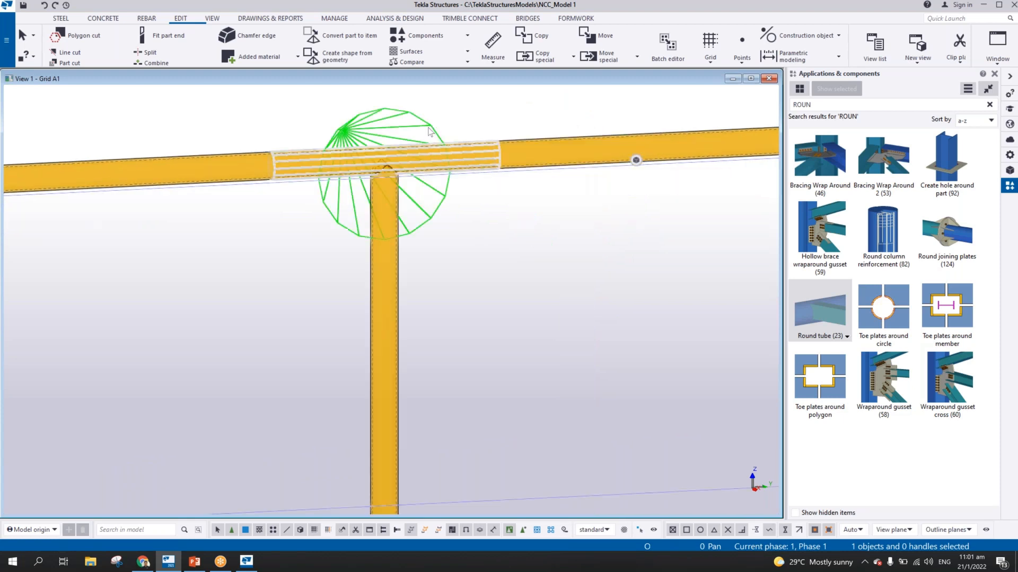
{"action": "scroll", "coordinate": [425, 133], "scroll_direction": "down", "scroll_amount": 5}
{"action": "scroll", "coordinate": [427, 137], "scroll_direction": "down", "scroll_amount": 3}
{"action": "right_click", "coordinate": [427, 135]}
{"action": "mouse_move", "coordinate": [463, 192]}
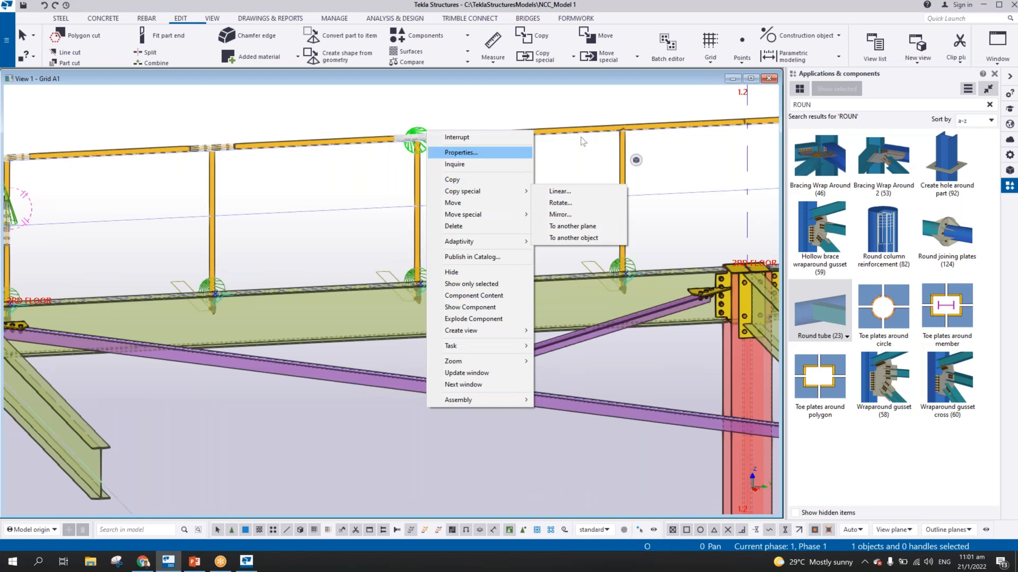
{"action": "left_click", "coordinate": [589, 113]}
{"action": "key", "text": "ctrl+c"}
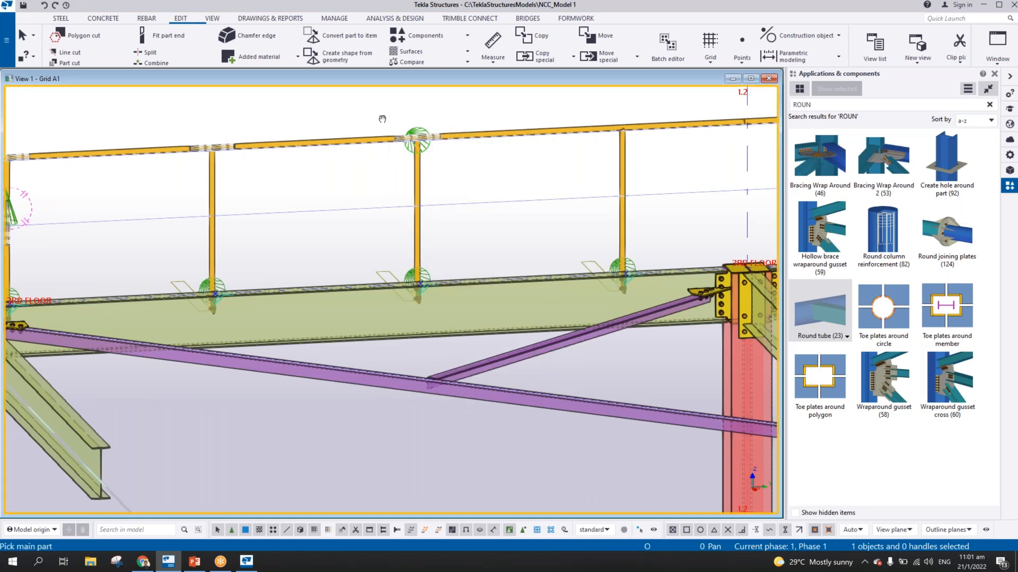
{"action": "middle_click_drag", "start_coordinate": [382, 119], "coordinate": [35, 127]}
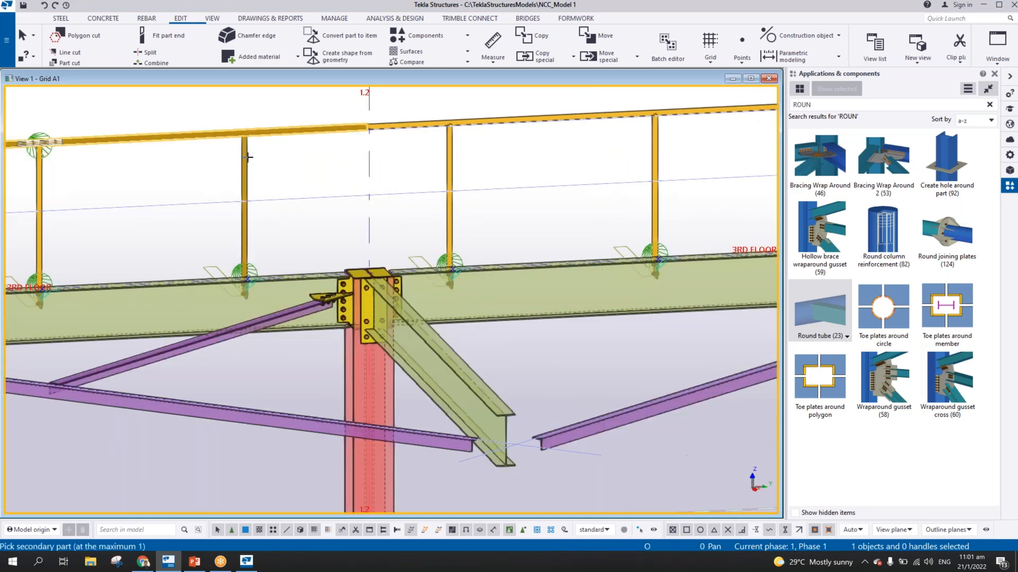
{"action": "scroll", "coordinate": [511, 139], "scroll_direction": "up", "scroll_amount": 1}
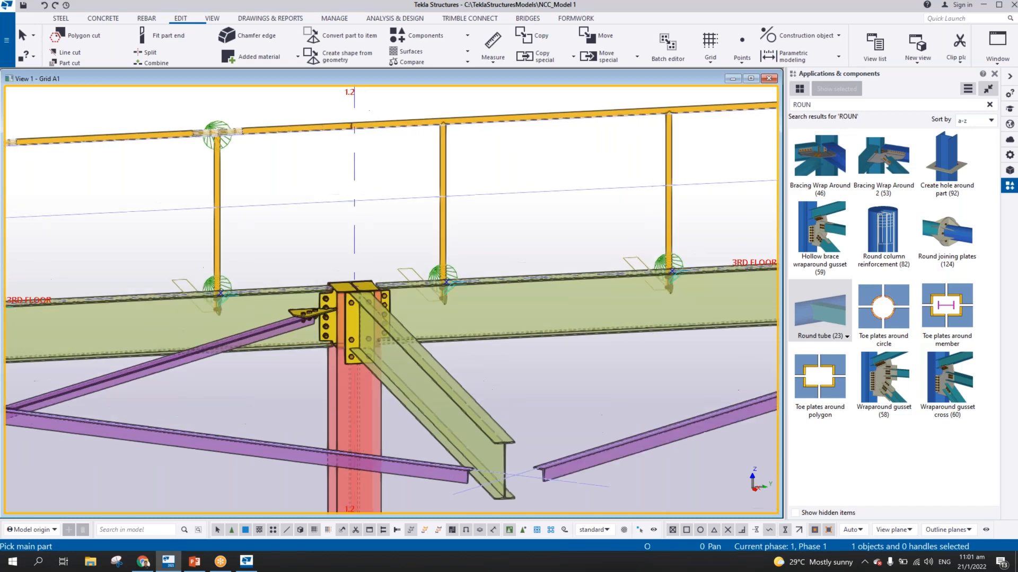
Connect the stanchions between grid lines 1.2 and 1.3 to the top rail with Round tube (23) joints
{"action": "scroll", "coordinate": [480, 135], "scroll_direction": "down", "scroll_amount": 2}
{"action": "left_click", "coordinate": [478, 131]}
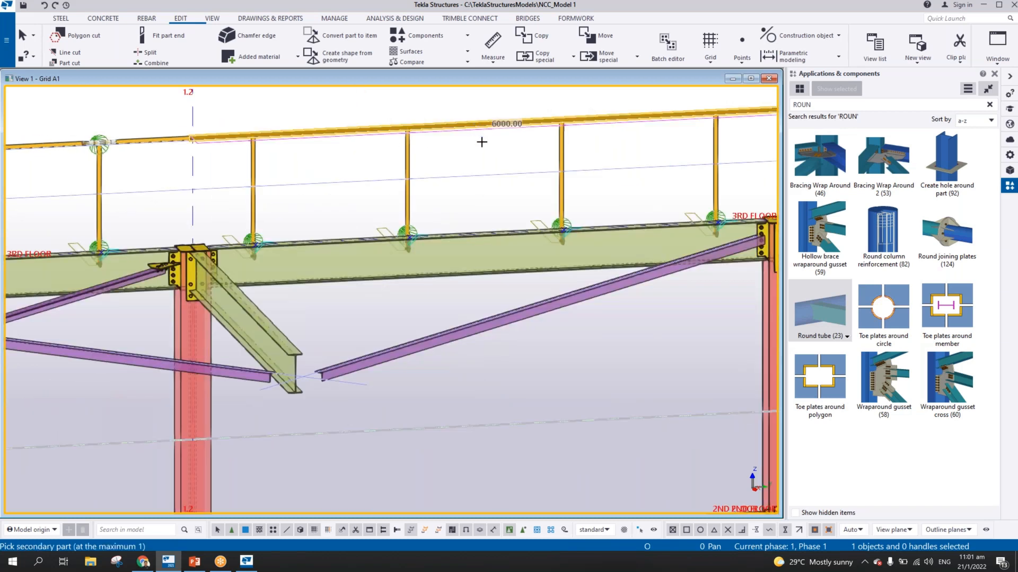
{"action": "scroll", "coordinate": [482, 143], "scroll_direction": "down", "scroll_amount": 1}
{"action": "scroll", "coordinate": [489, 145], "scroll_direction": "down", "scroll_amount": 1}
{"action": "left_click_drag", "start_coordinate": [696, 146], "coordinate": [277, 158]}
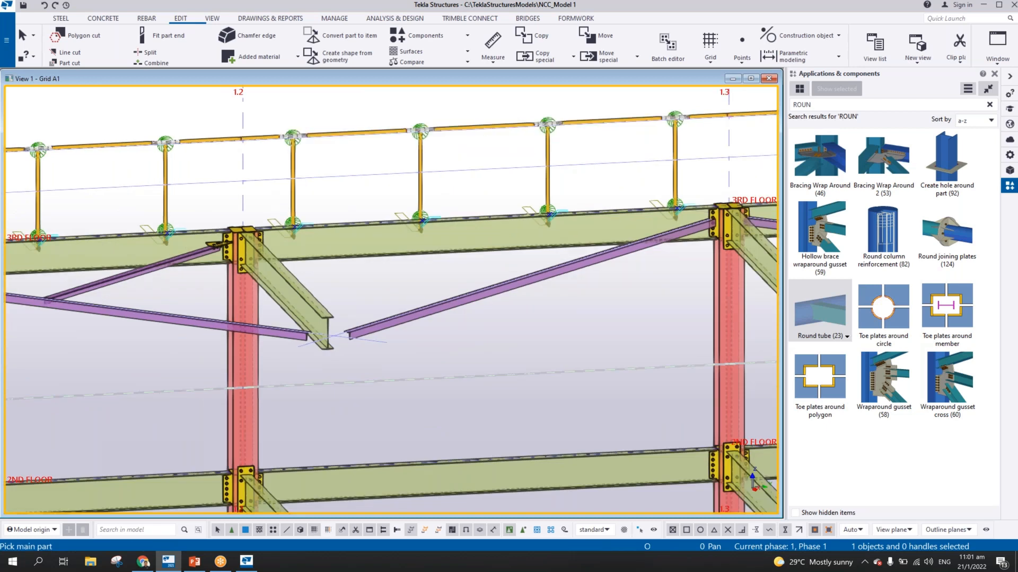
Connect the stanchions after grid line 1.3, up to the one before the end return at 1.4, to the top rail with Round tube (23) joints
{"action": "middle_click_drag", "start_coordinate": [445, 166], "coordinate": [32, 210]}
{"action": "left_click", "coordinate": [540, 162]}
{"action": "left_click_drag", "start_coordinate": [524, 184], "coordinate": [252, 201]}
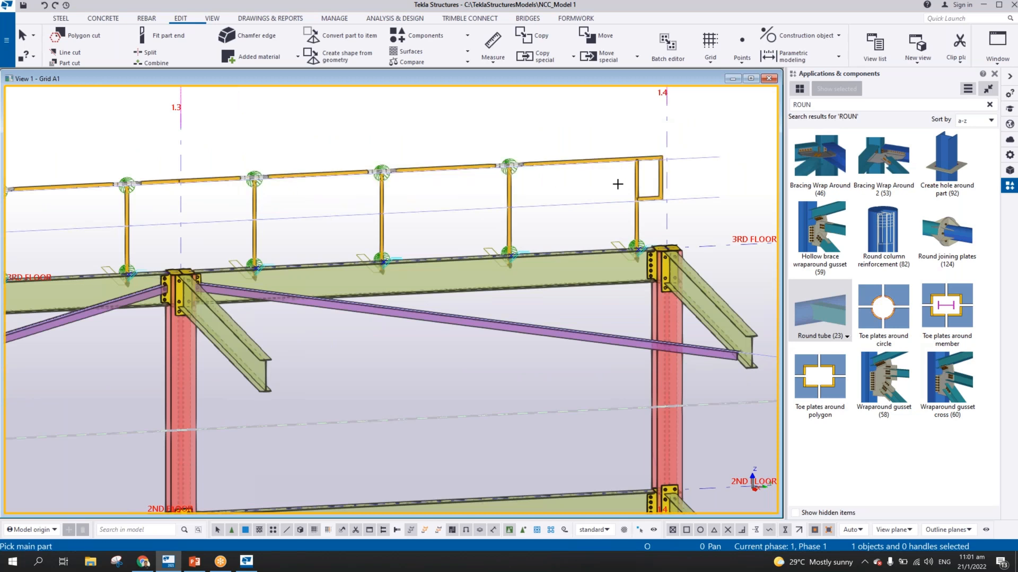
{"action": "middle_click_drag", "start_coordinate": [542, 183], "coordinate": [417, 185]}
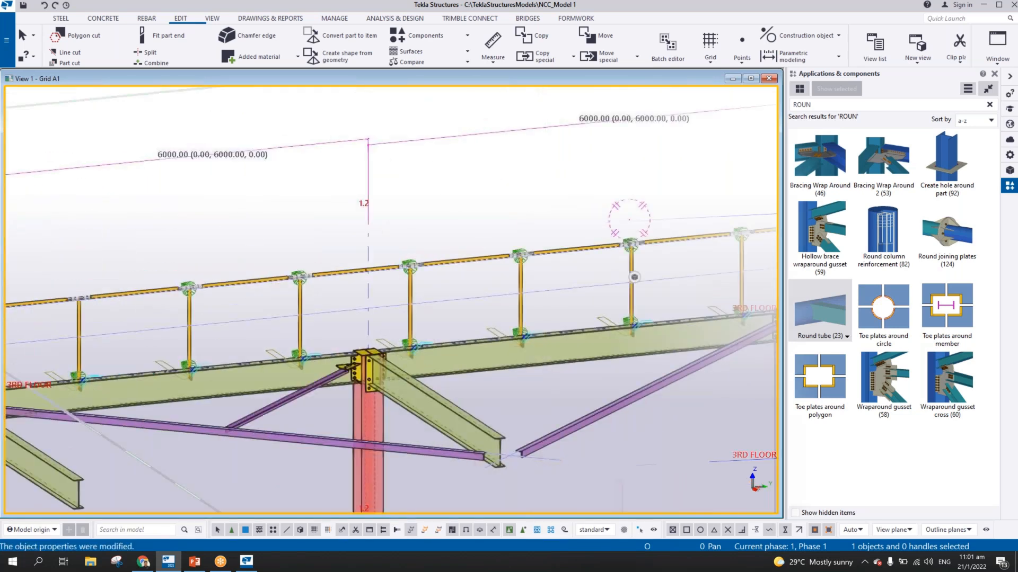
Examine the rounded handrail return and stanchion cuts at grid line 1.1, switching from the 3D view to the plane view
{"action": "middle_click_drag", "start_coordinate": [265, 261], "coordinate": [359, 266]}
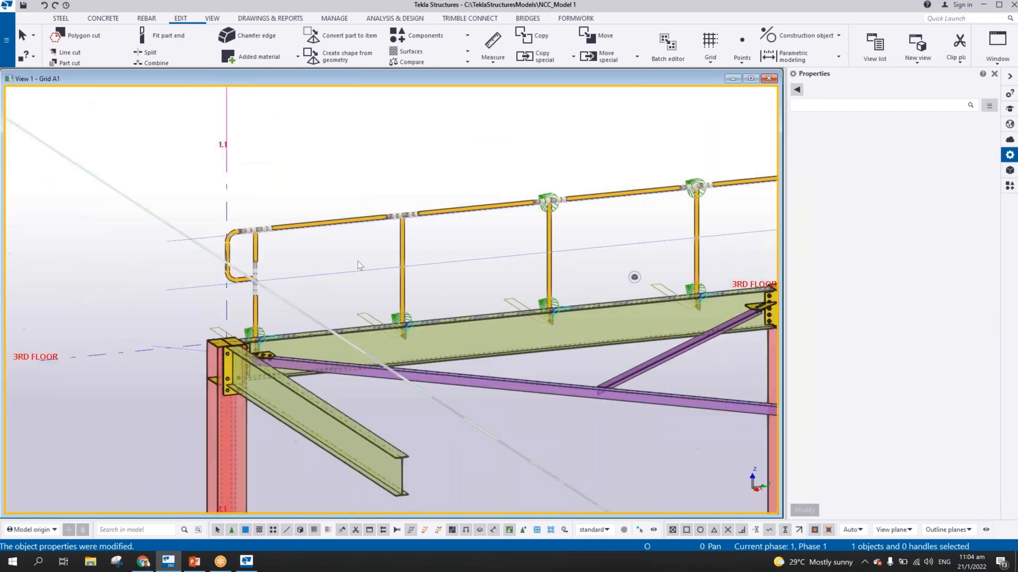
{"action": "scroll", "coordinate": [367, 258], "scroll_direction": "up", "scroll_amount": 5}
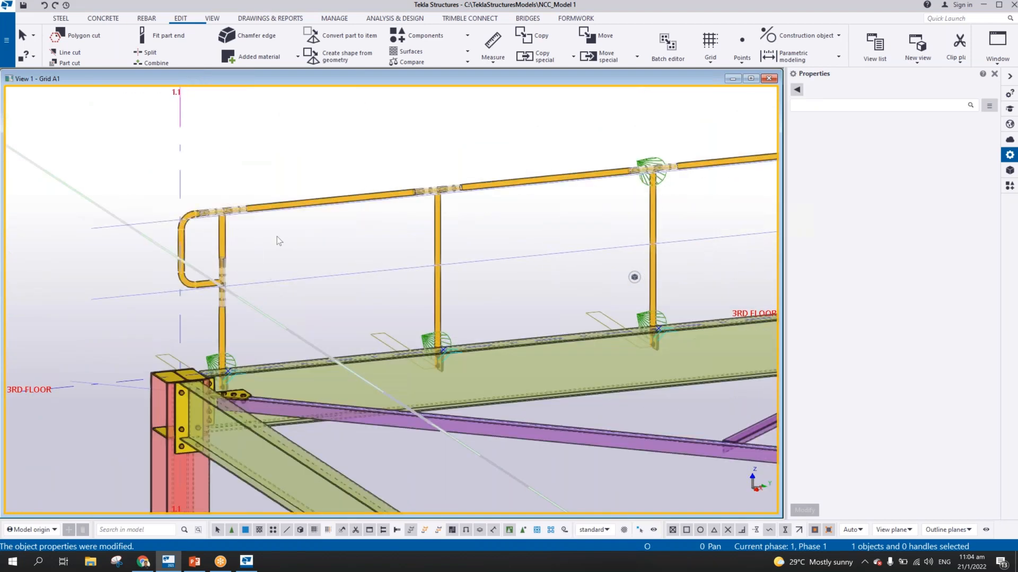
{"action": "scroll", "coordinate": [354, 222], "scroll_direction": "down", "scroll_amount": 1}
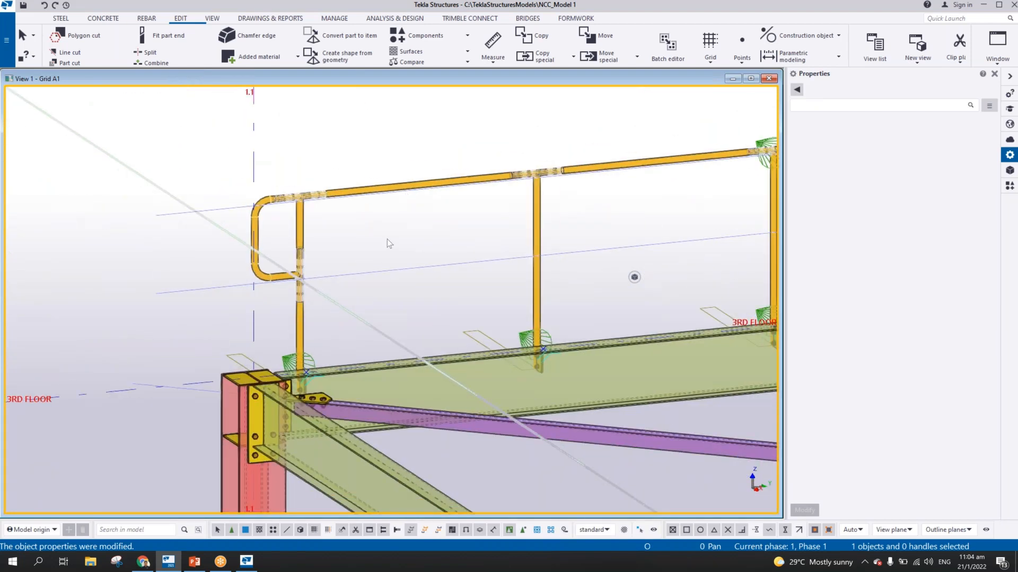
{"action": "scroll", "coordinate": [386, 239], "scroll_direction": "up", "scroll_amount": 4}
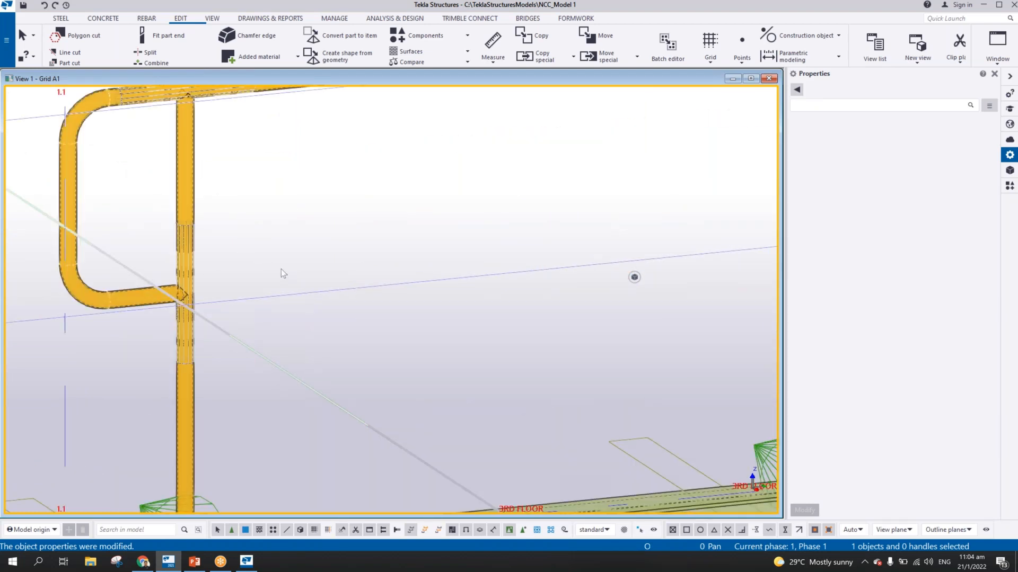
{"action": "scroll", "coordinate": [281, 268], "scroll_direction": "down", "scroll_amount": 3}
{"action": "scroll", "coordinate": [328, 286], "scroll_direction": "up", "scroll_amount": 1}
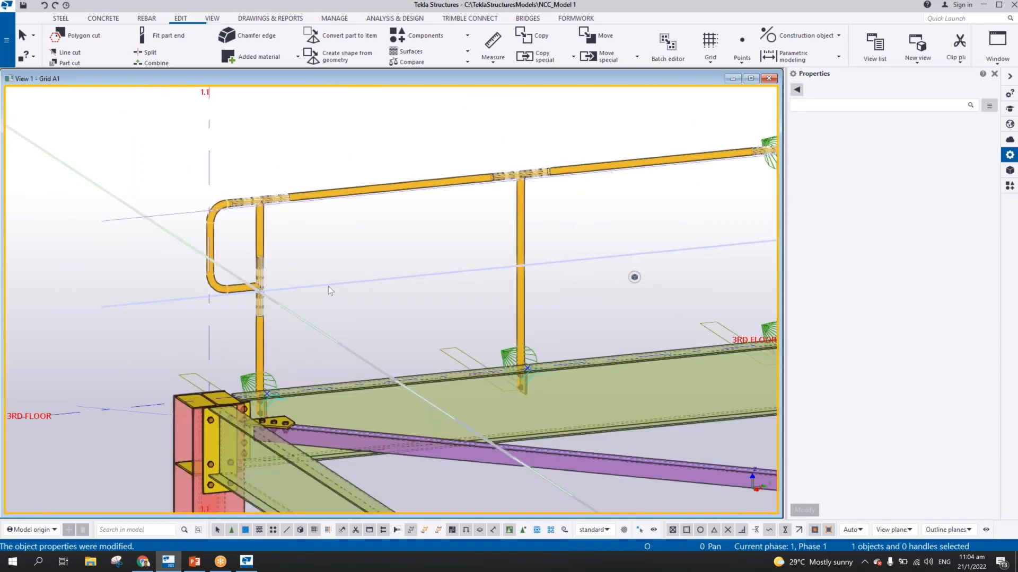
{"action": "key", "text": "ctrl+p"}
{"action": "scroll", "coordinate": [581, 352], "scroll_direction": "up", "scroll_amount": 8}
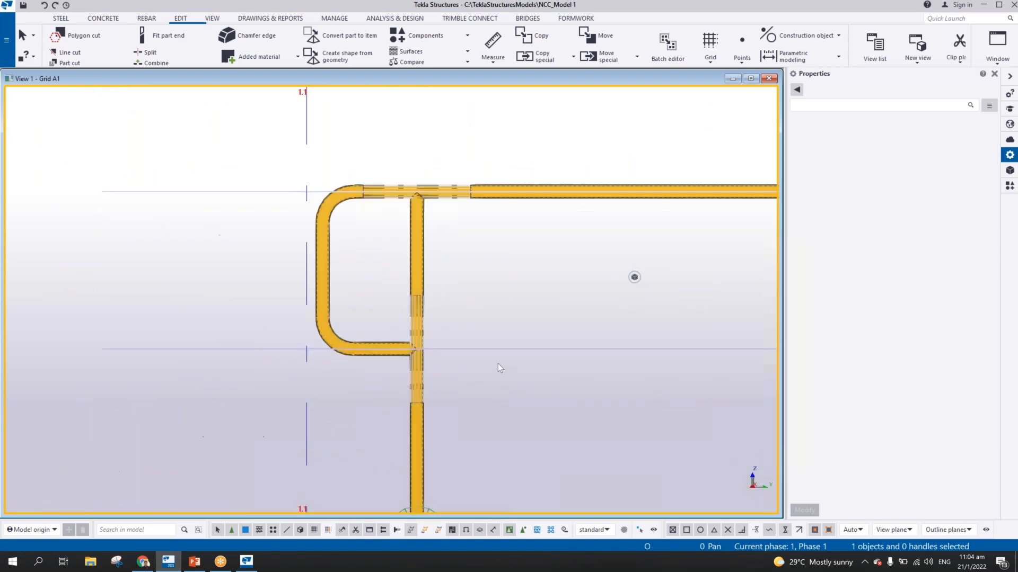
{"action": "middle_click_drag", "start_coordinate": [475, 327], "coordinate": [371, 310]}
{"action": "scroll", "coordinate": [335, 307], "scroll_direction": "up", "scroll_amount": 2}
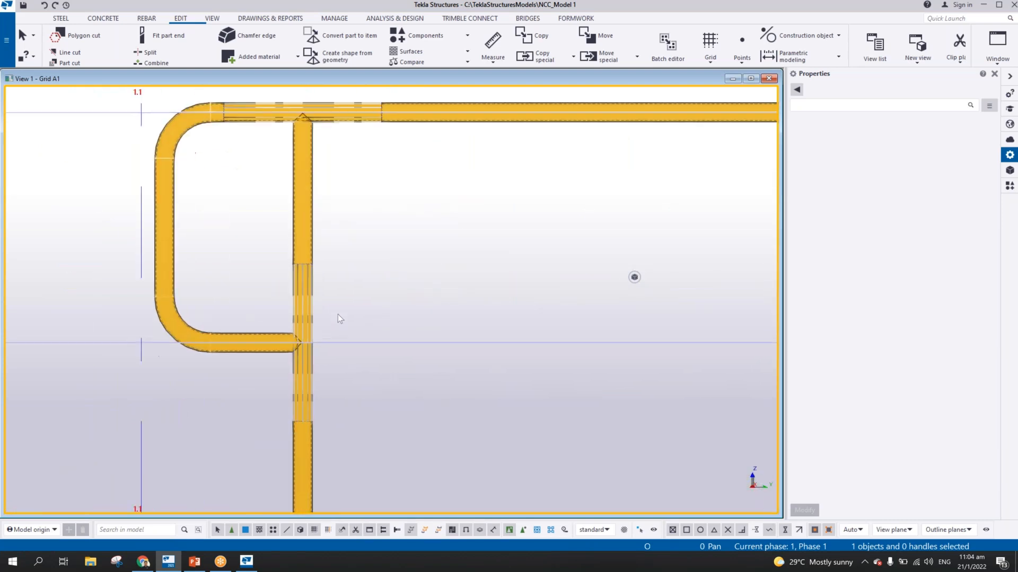
{"action": "scroll", "coordinate": [430, 324], "scroll_direction": "down", "scroll_amount": 4}
{"action": "scroll", "coordinate": [585, 337], "scroll_direction": "up", "scroll_amount": 3}
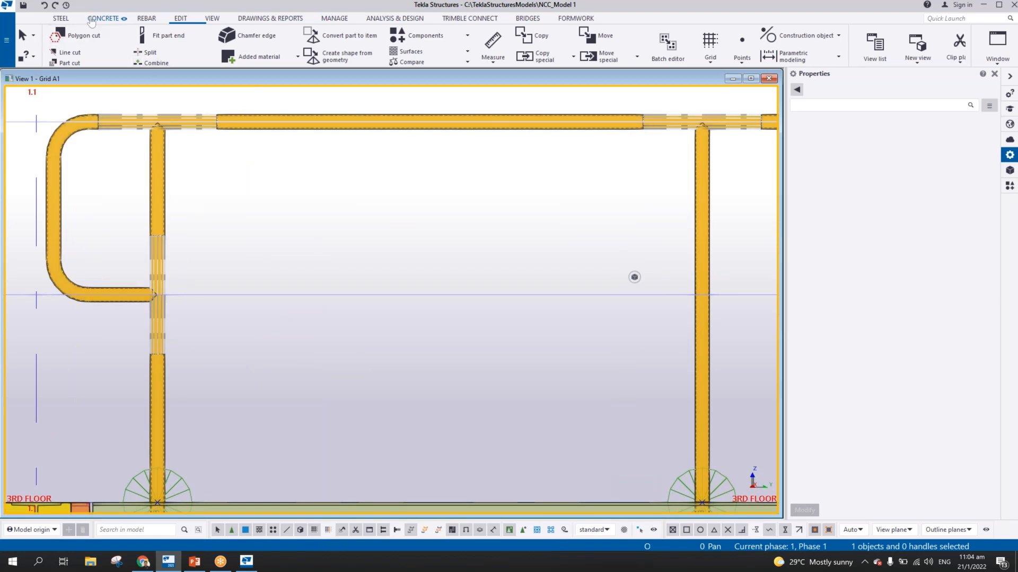
Start a new steel beam using the existing top rail's properties: name HANDRAIL, profile PD42*3, material S275, class 13
{"action": "left_click", "coordinate": [57, 18]}
{"action": "left_click", "coordinate": [95, 43]}
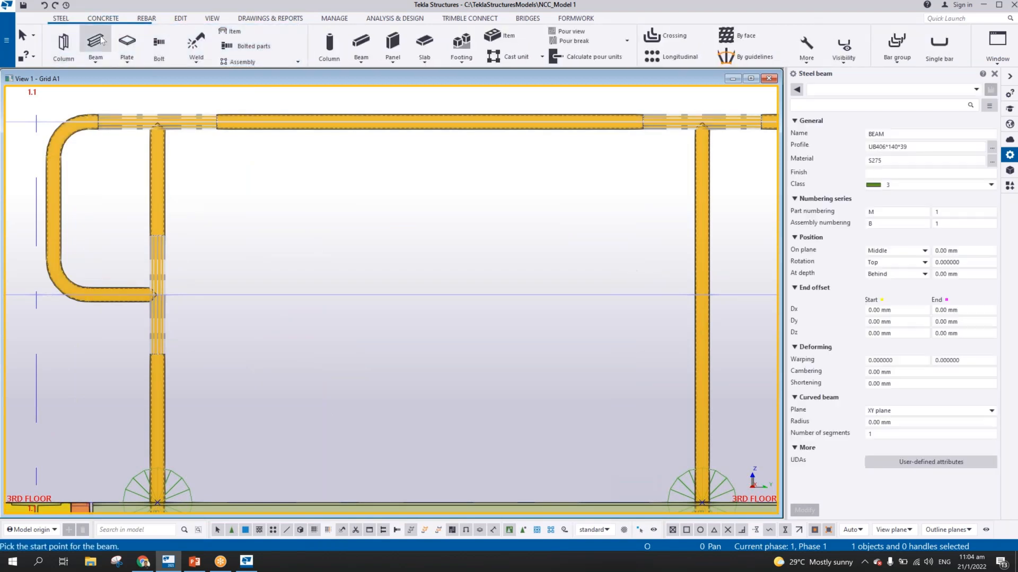
{"action": "left_click", "coordinate": [377, 160]}
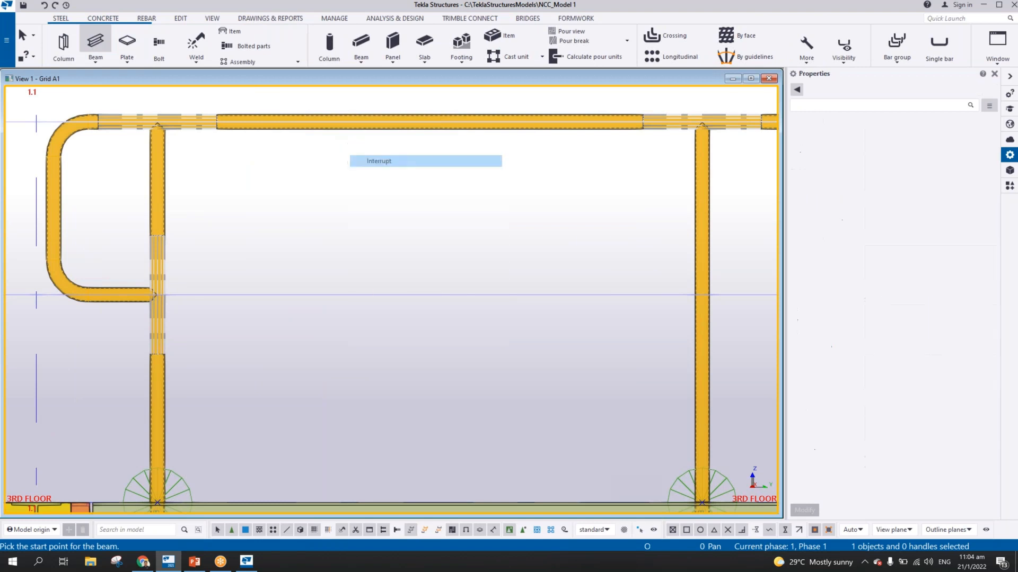
{"action": "double_click", "coordinate": [304, 112]}
{"action": "left_click", "coordinate": [322, 119]}
{"action": "left_click", "coordinate": [556, 172]}
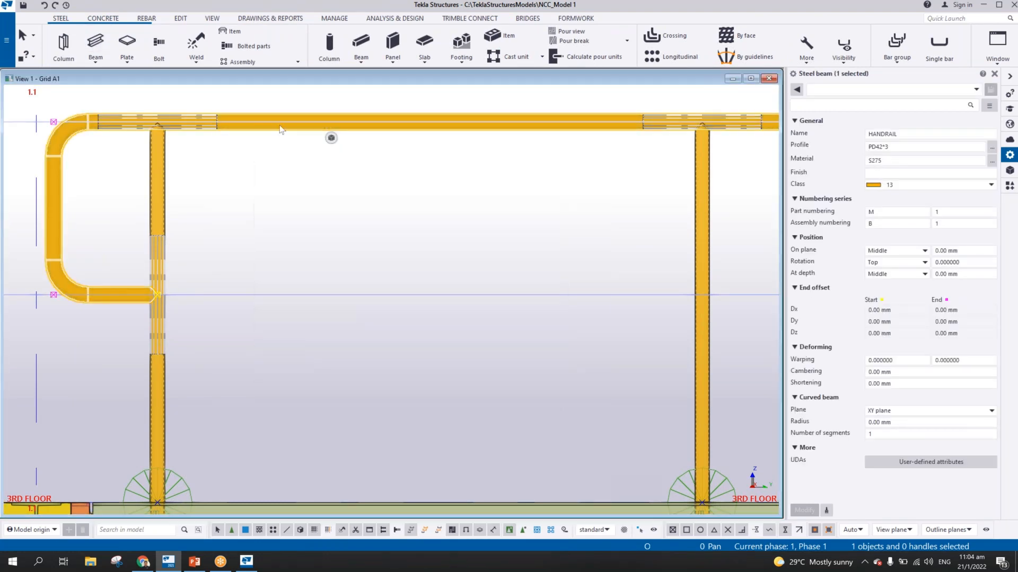
{"action": "left_click", "coordinate": [95, 42]}
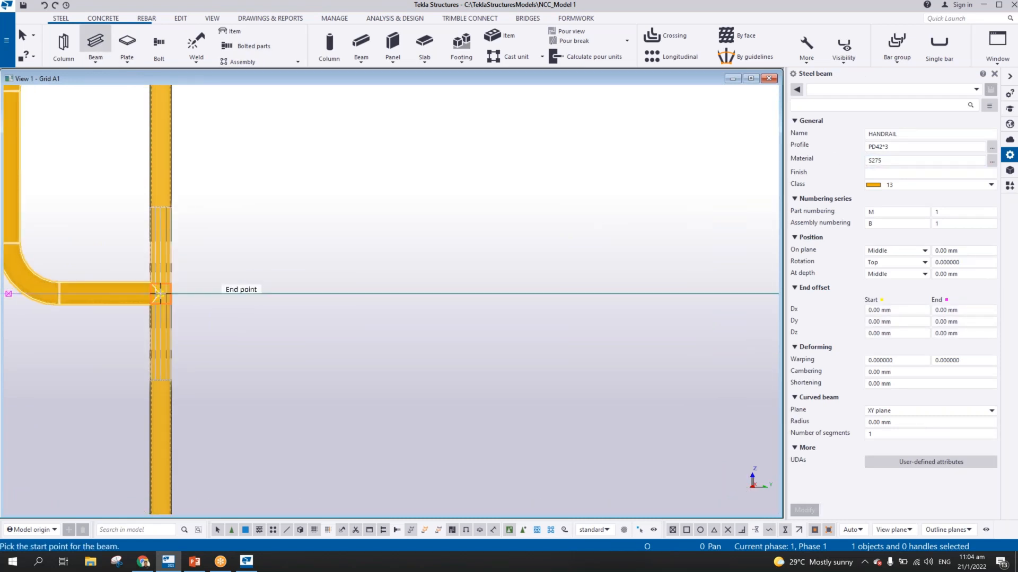
{"action": "left_click", "coordinate": [151, 295]}
{"action": "scroll", "coordinate": [330, 350], "scroll_direction": "down", "scroll_amount": 3}
{"action": "scroll", "coordinate": [607, 340], "scroll_direction": "up", "scroll_amount": 2}
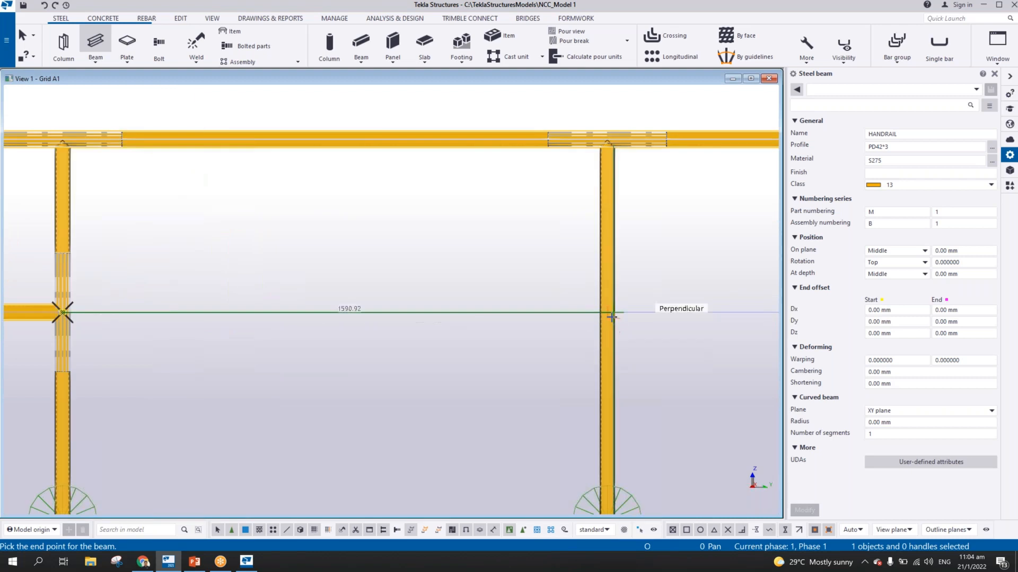
{"action": "scroll", "coordinate": [608, 312], "scroll_direction": "up", "scroll_amount": 3}
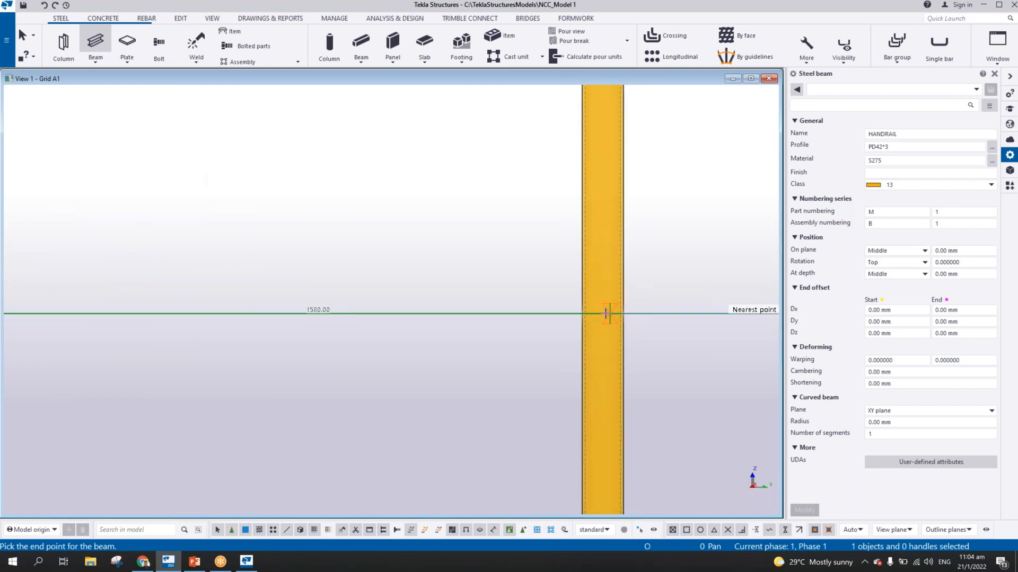
{"action": "scroll", "coordinate": [607, 313], "scroll_direction": "up", "scroll_amount": 2}
{"action": "scroll", "coordinate": [605, 313], "scroll_direction": "down", "scroll_amount": 4}
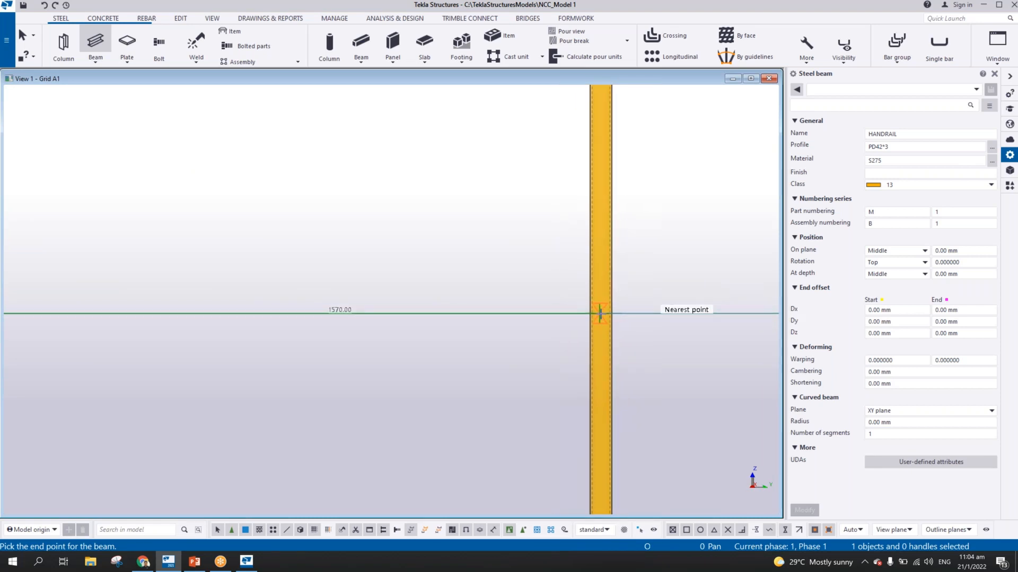
{"action": "scroll", "coordinate": [601, 313], "scroll_direction": "down", "scroll_amount": 3}
{"action": "scroll", "coordinate": [601, 314], "scroll_direction": "up", "scroll_amount": 4}
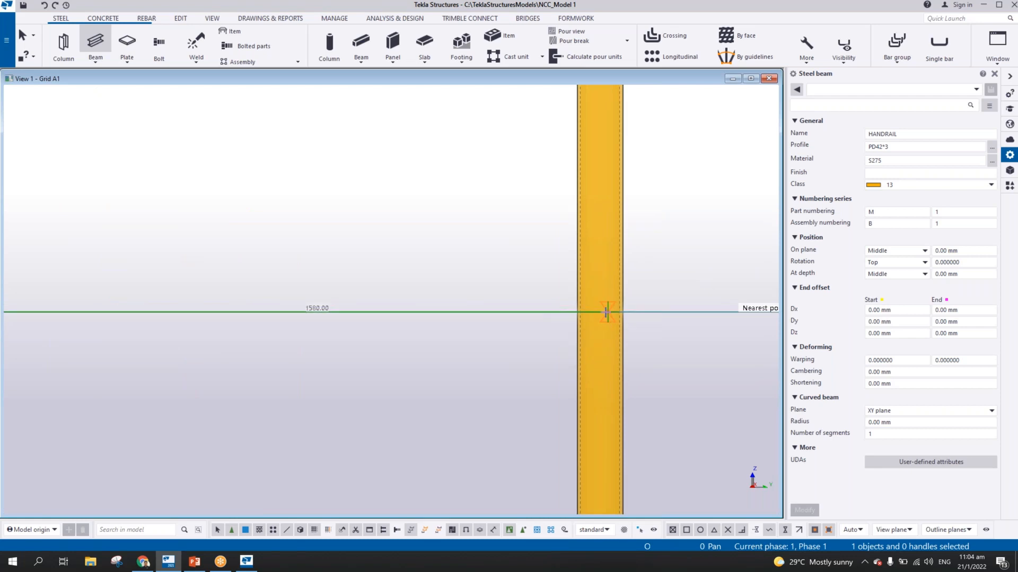
{"action": "scroll", "coordinate": [604, 312], "scroll_direction": "down", "scroll_amount": 2}
{"action": "right_click", "coordinate": [524, 253]}
{"action": "left_click", "coordinate": [541, 258]}
{"action": "scroll", "coordinate": [555, 284], "scroll_direction": "down", "scroll_amount": 4}
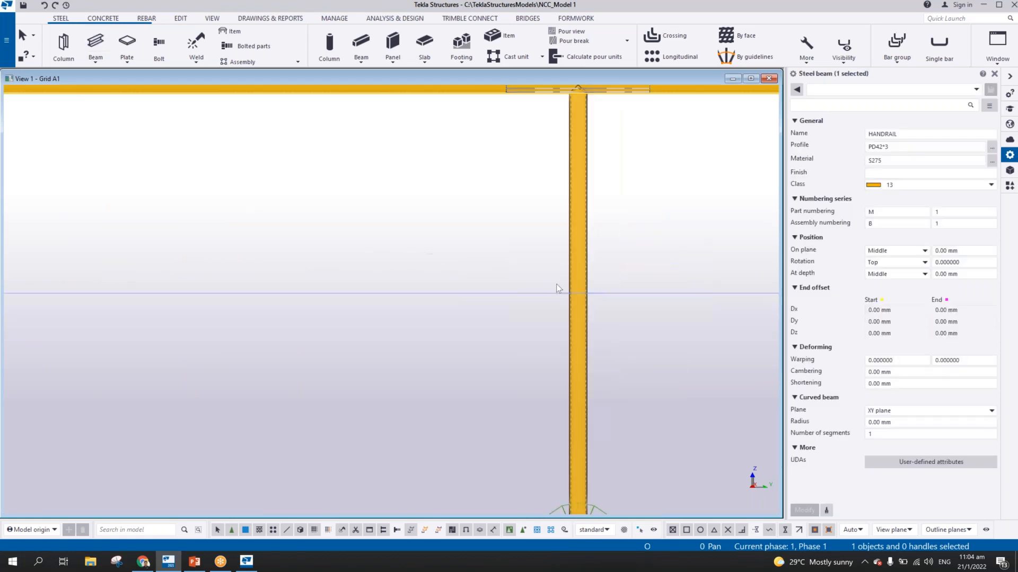
{"action": "scroll", "coordinate": [561, 289], "scroll_direction": "down", "scroll_amount": 1}
{"action": "left_click", "coordinate": [571, 273]}
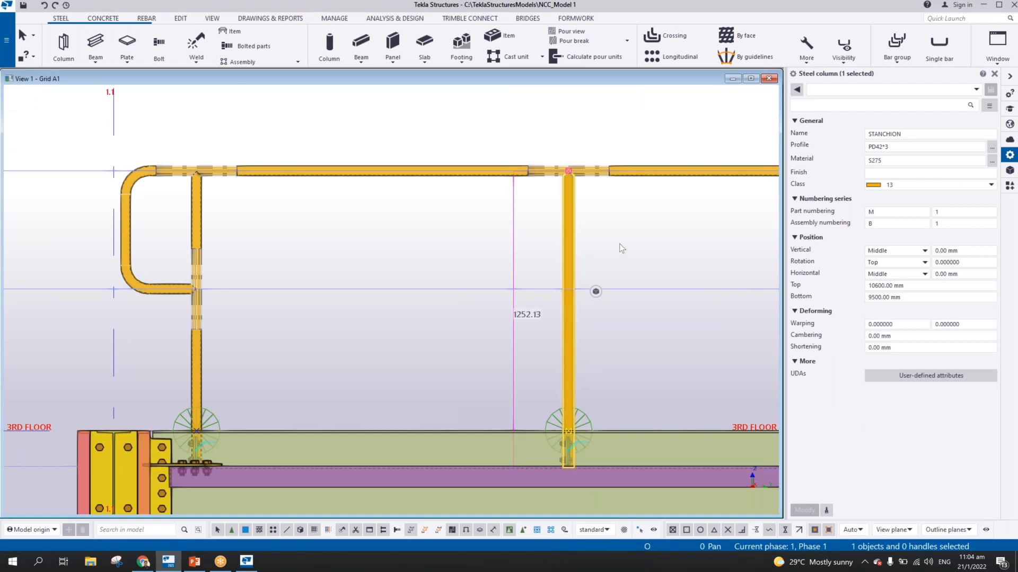
{"action": "left_click", "coordinate": [636, 250]}
Turn on part center lines in the display settings of the Grid A1 view
{"action": "scroll", "coordinate": [611, 217], "scroll_direction": "up", "scroll_amount": 2}
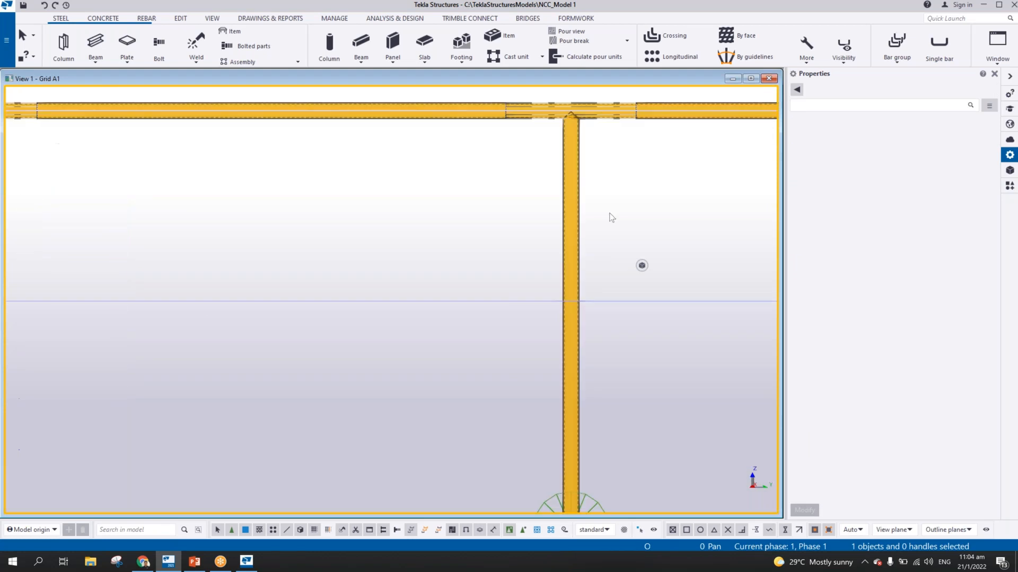
{"action": "double_click", "coordinate": [611, 217]}
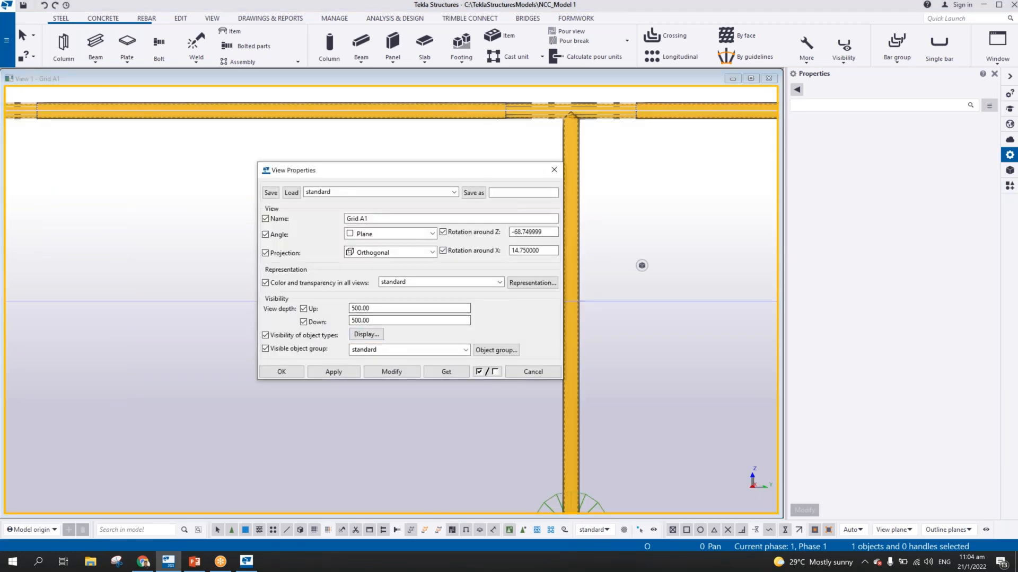
{"action": "left_click", "coordinate": [365, 335]}
{"action": "left_click", "coordinate": [401, 111]}
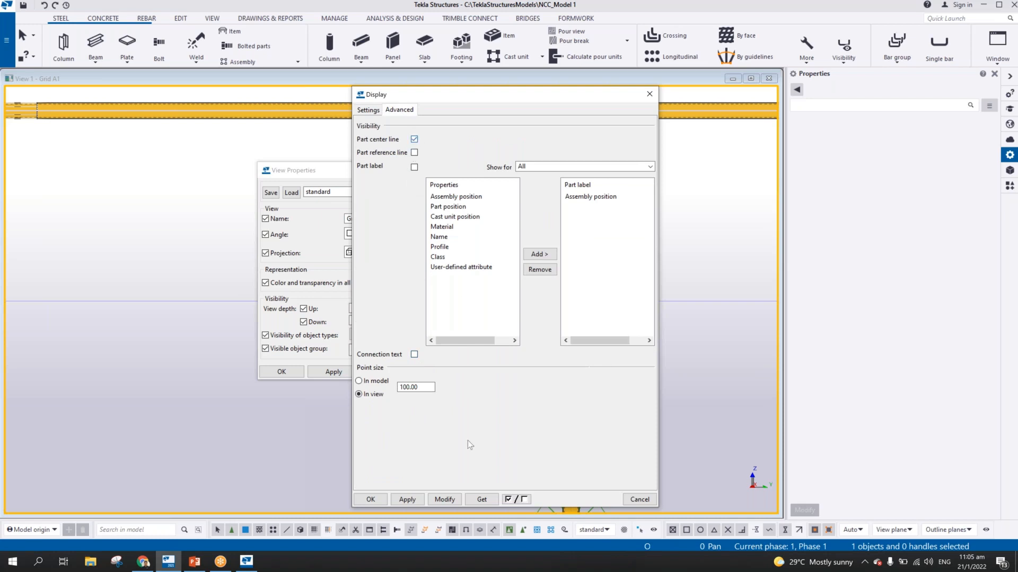
{"action": "left_click", "coordinate": [371, 499]}
{"action": "key", "text": "Return"}
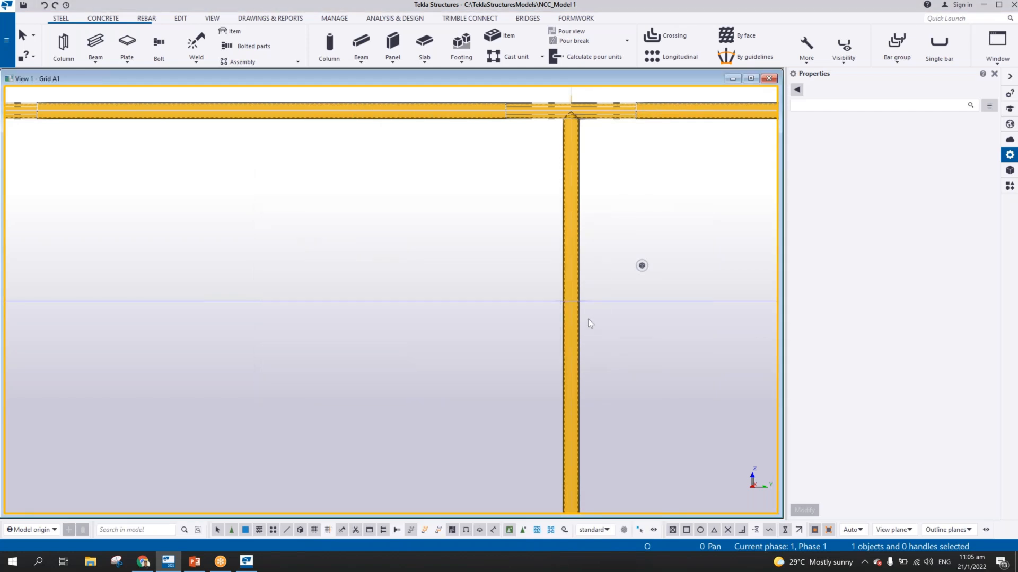
Show the parts as wireframe and model a PD42*3 mid rail from the returned end at the first stanchion to the second stanchion's center line
{"action": "key", "text": "ctrl+1"}
{"action": "scroll", "coordinate": [589, 268], "scroll_direction": "up", "scroll_amount": 5}
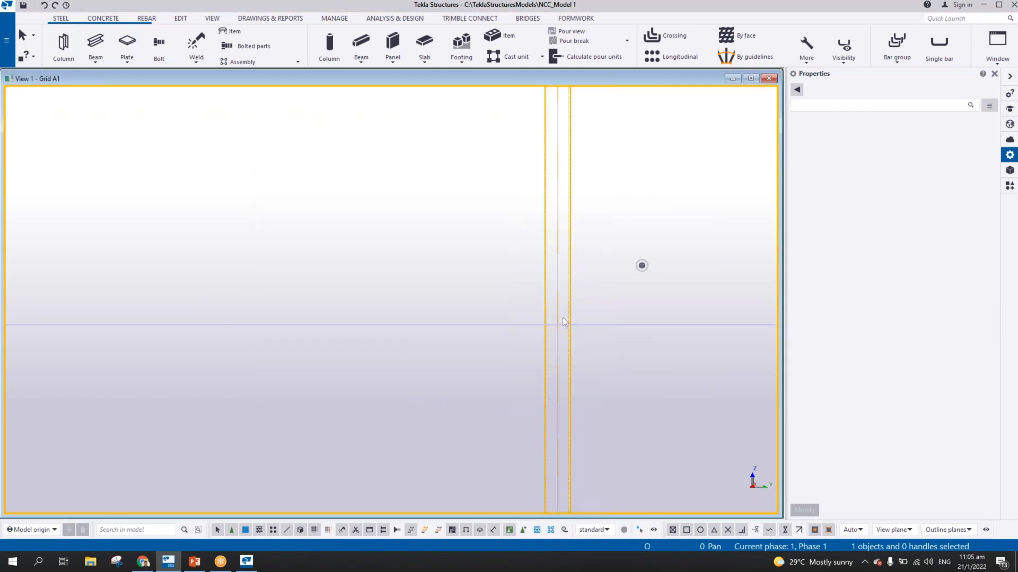
{"action": "scroll", "coordinate": [562, 318], "scroll_direction": "down", "scroll_amount": 5}
{"action": "scroll", "coordinate": [239, 314], "scroll_direction": "up", "scroll_amount": 5}
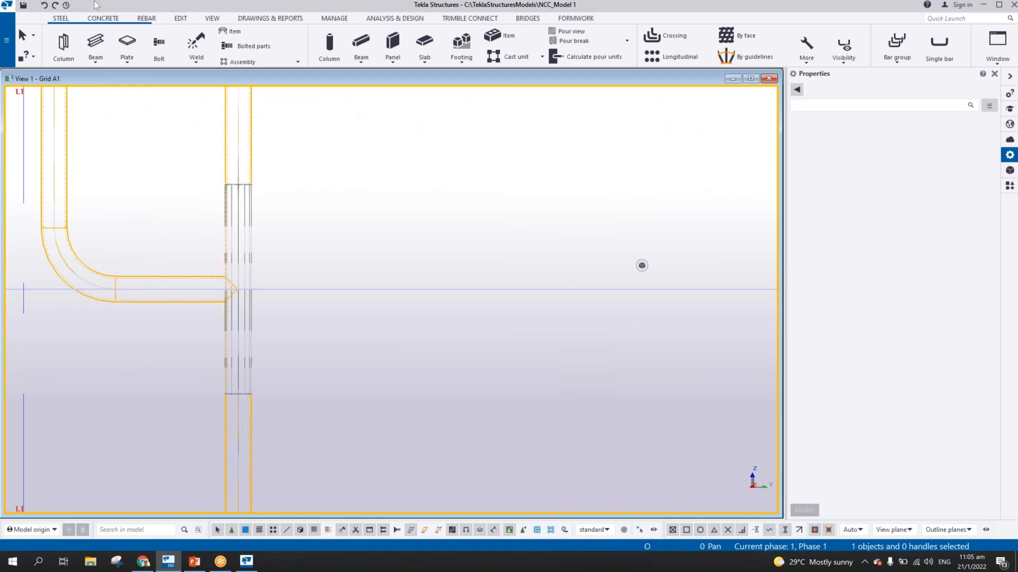
{"action": "left_click", "coordinate": [95, 43]}
{"action": "scroll", "coordinate": [181, 189], "scroll_direction": "up", "scroll_amount": 5}
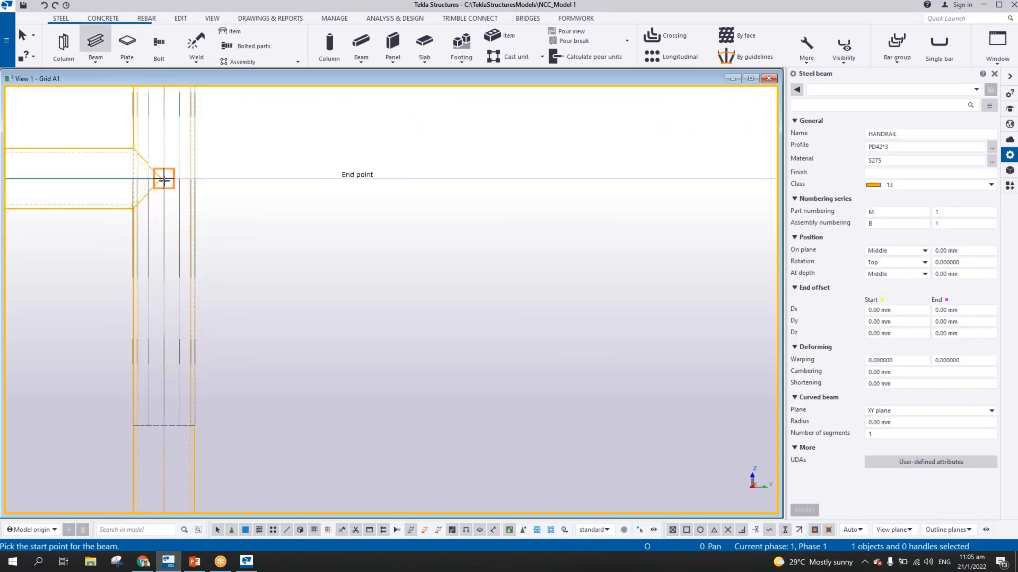
{"action": "scroll", "coordinate": [187, 201], "scroll_direction": "down", "scroll_amount": 5}
{"action": "scroll", "coordinate": [544, 334], "scroll_direction": "up", "scroll_amount": 5}
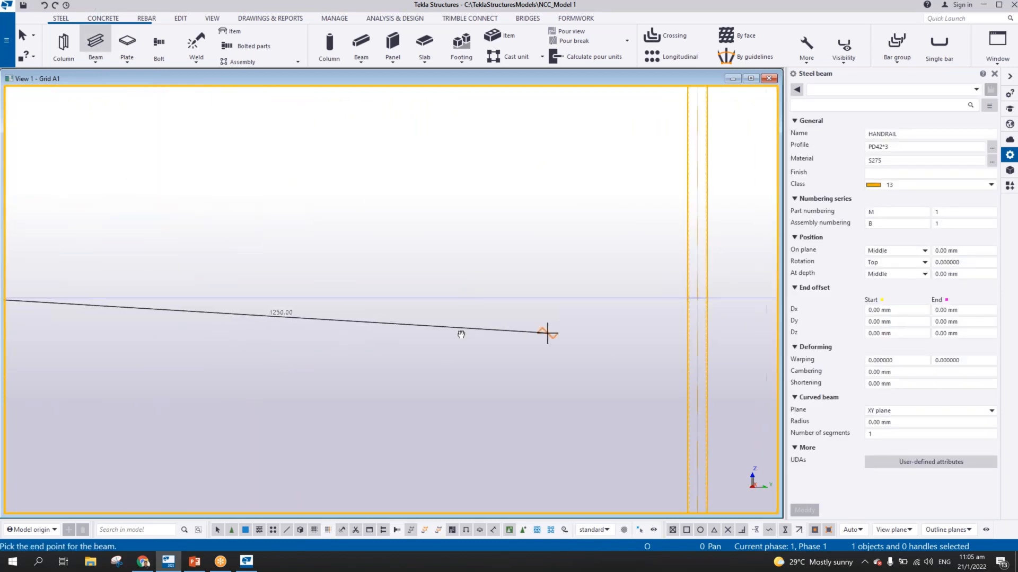
{"action": "left_click", "coordinate": [574, 297]}
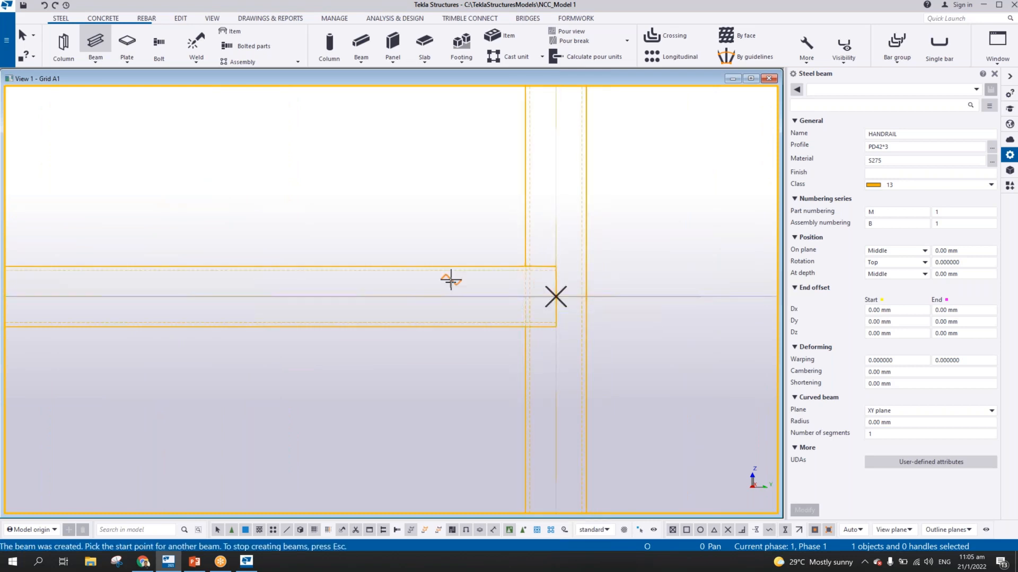
{"action": "key", "text": "Escape"}
Restore the shaded part display and turn off part center lines in the Grid A1 view
{"action": "scroll", "coordinate": [570, 267], "scroll_direction": "down", "scroll_amount": 5}
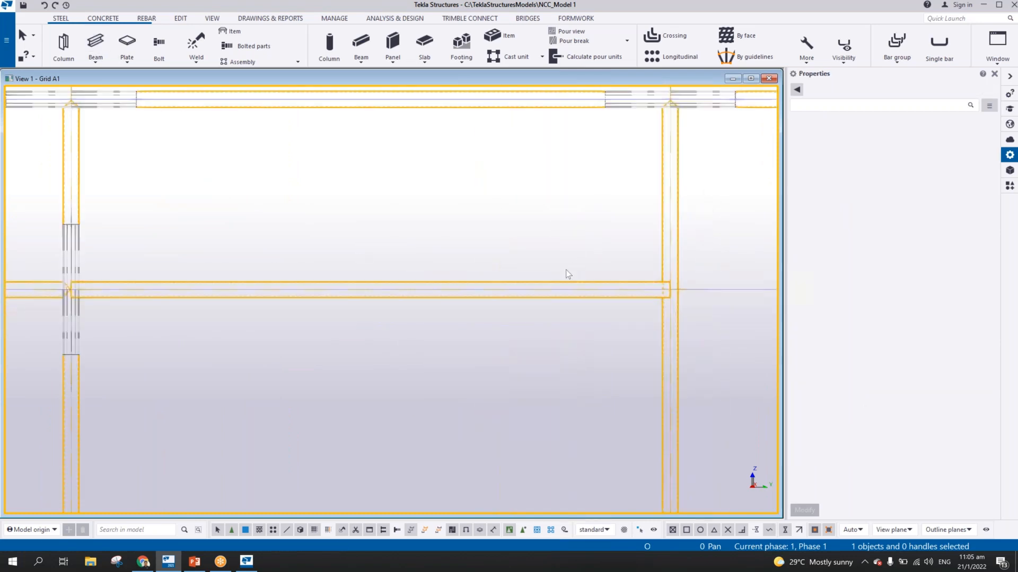
{"action": "double_click", "coordinate": [488, 211]}
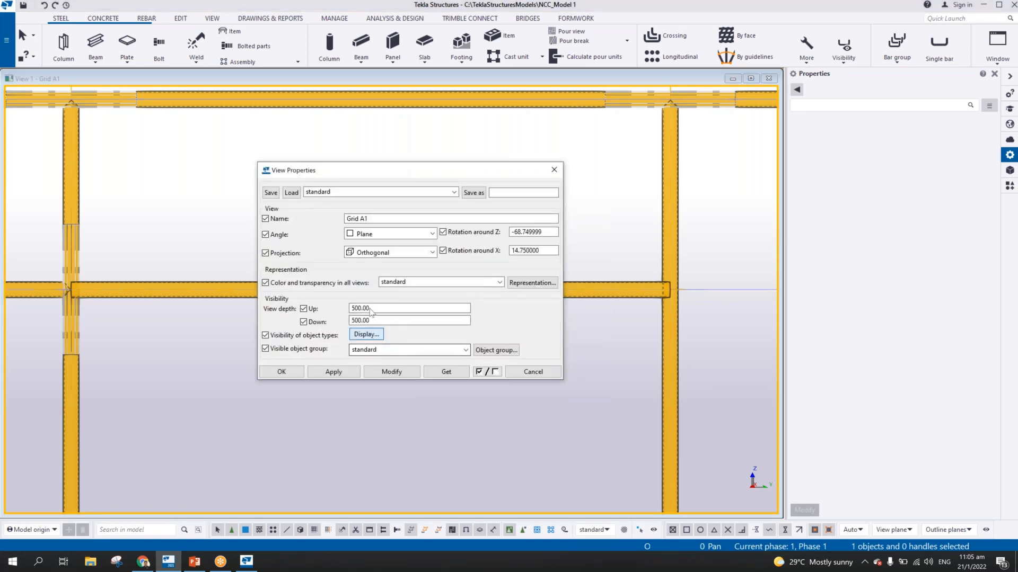
{"action": "left_click", "coordinate": [367, 334]}
{"action": "left_click", "coordinate": [399, 110]}
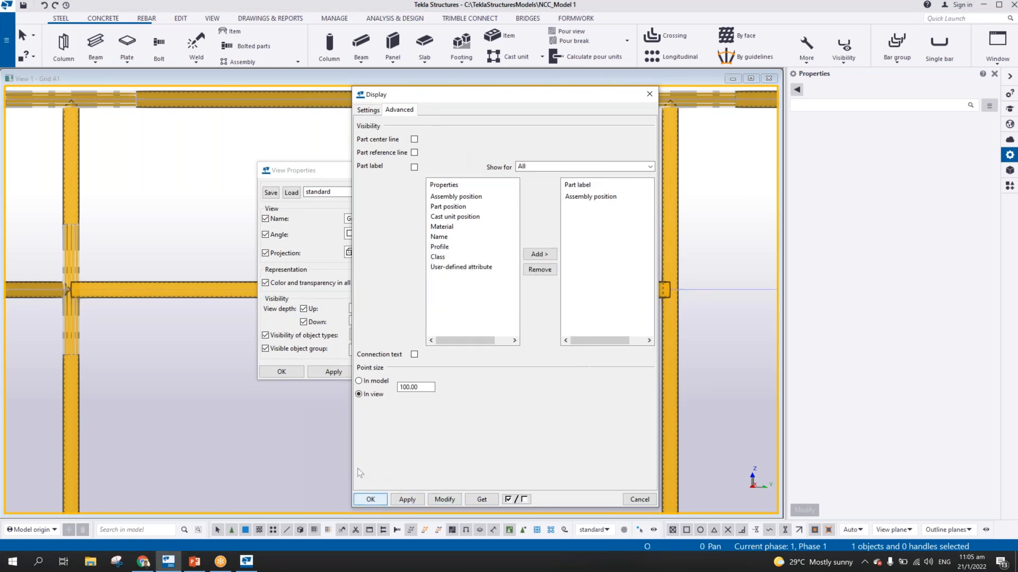
{"action": "left_click", "coordinate": [370, 499]}
{"action": "left_click", "coordinate": [281, 372]}
{"action": "scroll", "coordinate": [704, 301], "scroll_direction": "up", "scroll_amount": 2}
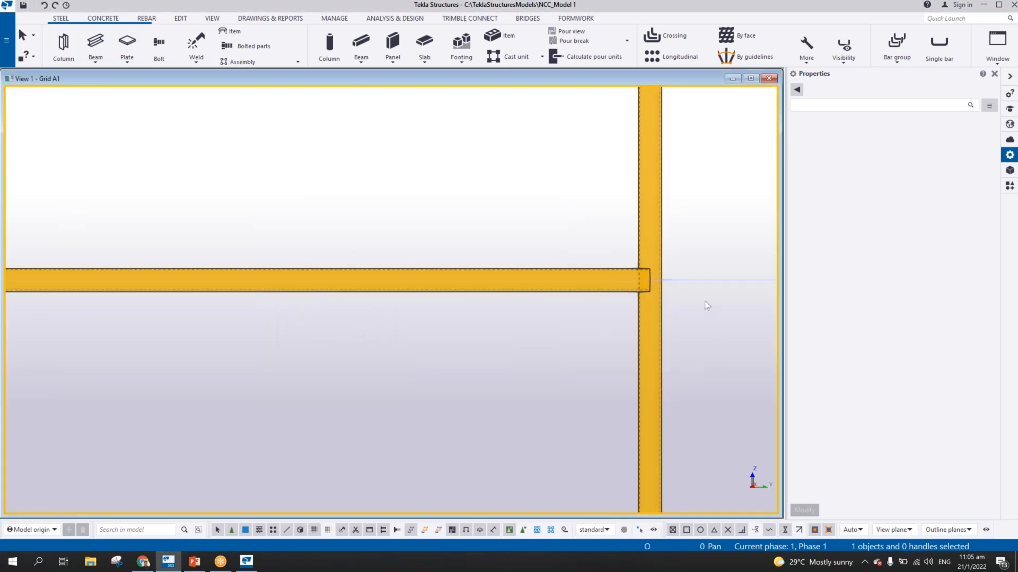
Apply a Round tube (23) joint at the second stanchion, with the stanchion as main part and the mid rail as secondary
{"action": "scroll", "coordinate": [705, 301], "scroll_direction": "up", "scroll_amount": 1}
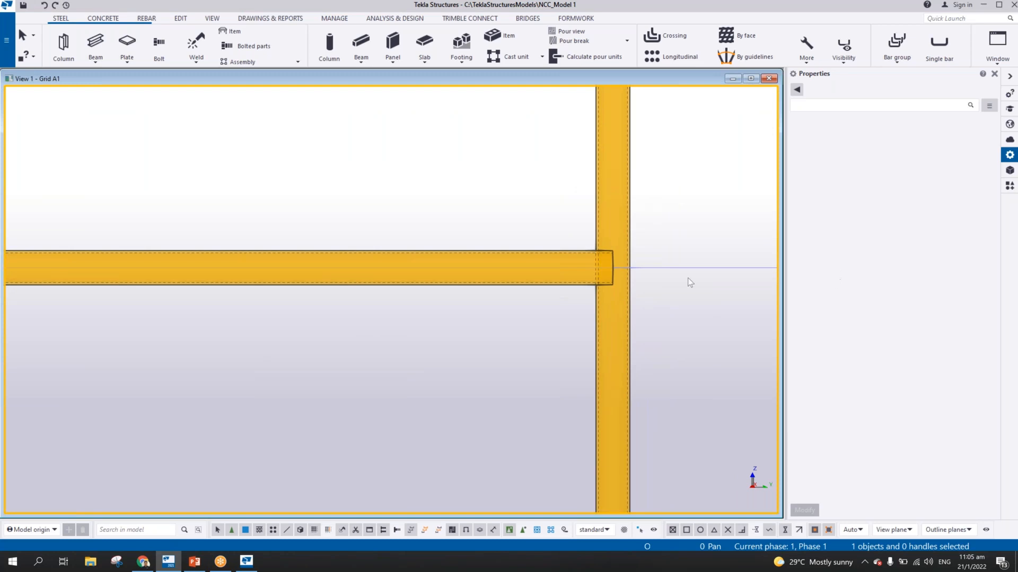
{"action": "middle_click_drag", "start_coordinate": [592, 311], "coordinate": [621, 374]}
{"action": "scroll", "coordinate": [675, 350], "scroll_direction": "down", "scroll_amount": 2}
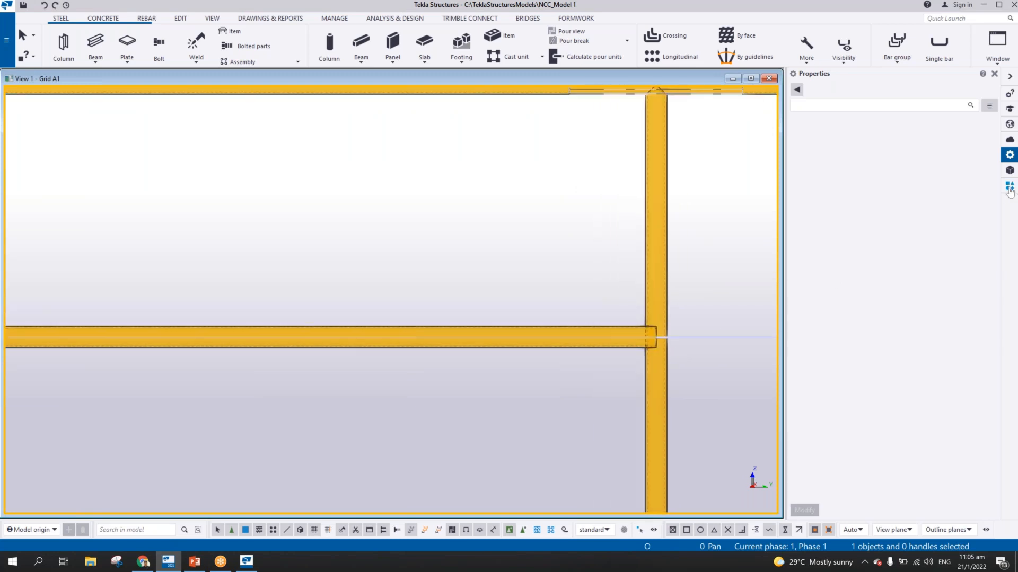
{"action": "left_click", "coordinate": [1009, 188]}
{"action": "left_click", "coordinate": [828, 319]}
{"action": "scroll", "coordinate": [615, 307], "scroll_direction": "up", "scroll_amount": 1}
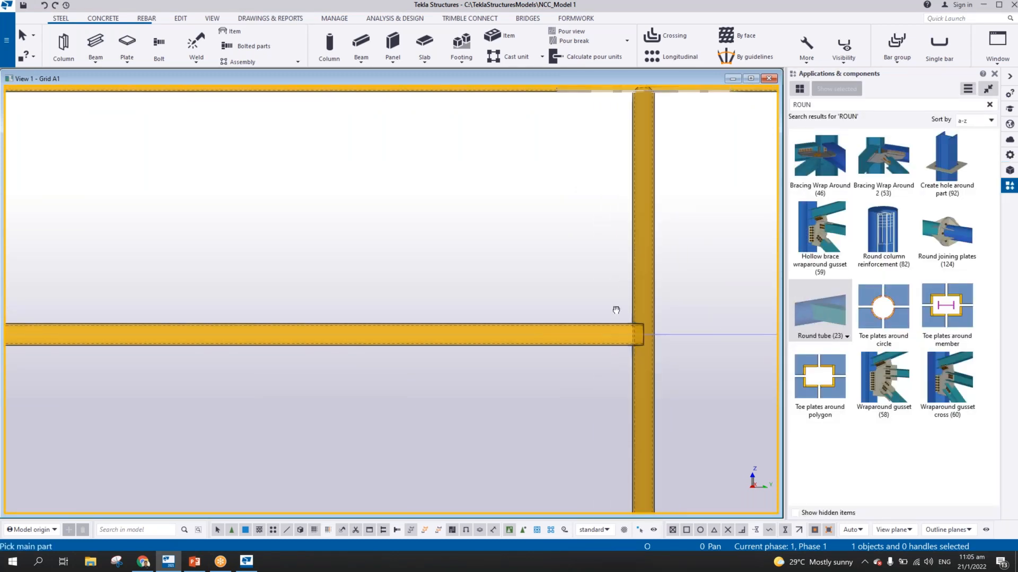
{"action": "left_click", "coordinate": [578, 304]}
{"action": "left_click", "coordinate": [570, 318]}
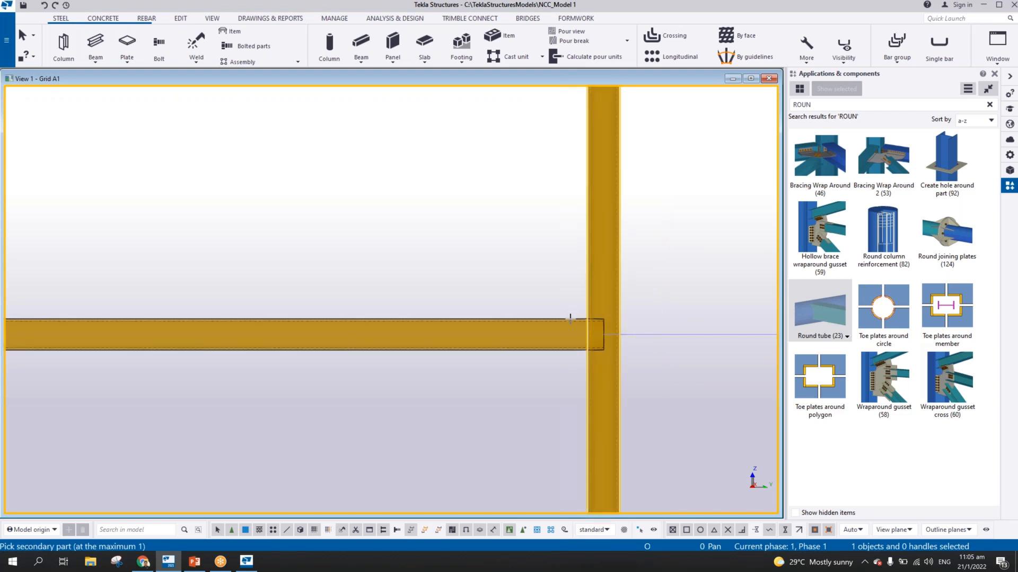
Apply a Round tube (23) joint between the first stanchion and the new mid rail, and end the component command
{"action": "scroll", "coordinate": [526, 363], "scroll_direction": "down", "scroll_amount": 2}
{"action": "middle_click_drag", "start_coordinate": [243, 368], "coordinate": [370, 227]}
{"action": "left_click", "coordinate": [404, 233]}
{"action": "left_click", "coordinate": [445, 313]}
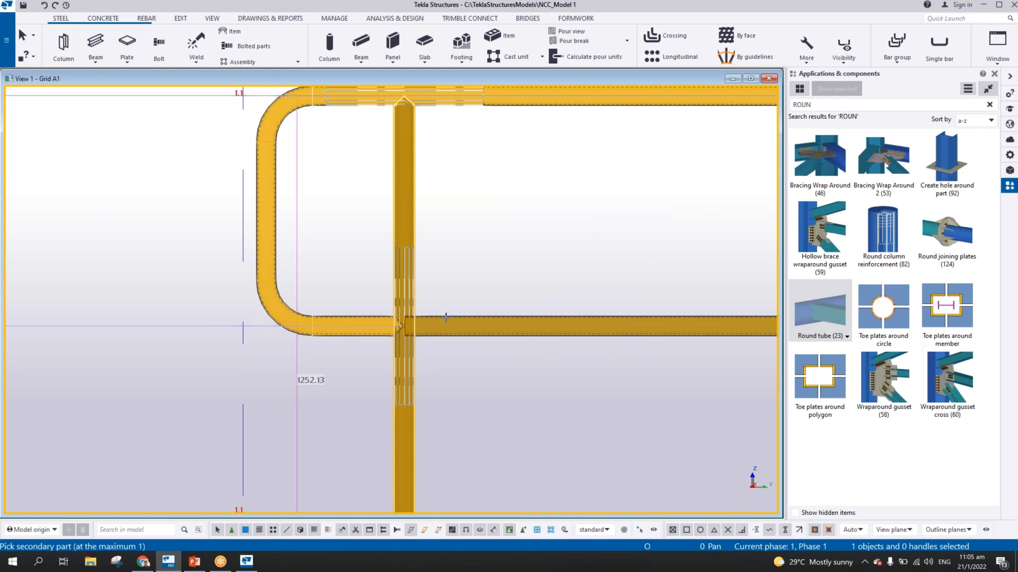
{"action": "middle_click", "coordinate": [445, 313]}
{"action": "scroll", "coordinate": [419, 325], "scroll_direction": "up", "scroll_amount": 5}
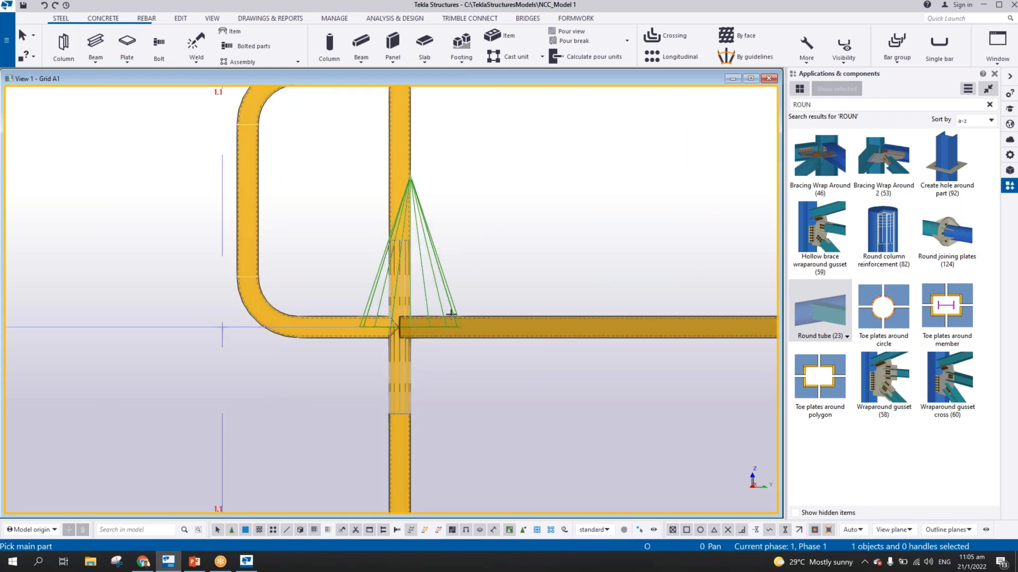
{"action": "middle_click_drag", "start_coordinate": [396, 371], "coordinate": [477, 352], "text": "ctrl"}
{"action": "scroll", "coordinate": [587, 284], "scroll_direction": "down", "scroll_amount": 3}
{"action": "left_click", "coordinate": [587, 284]}
{"action": "right_click", "coordinate": [590, 283]}
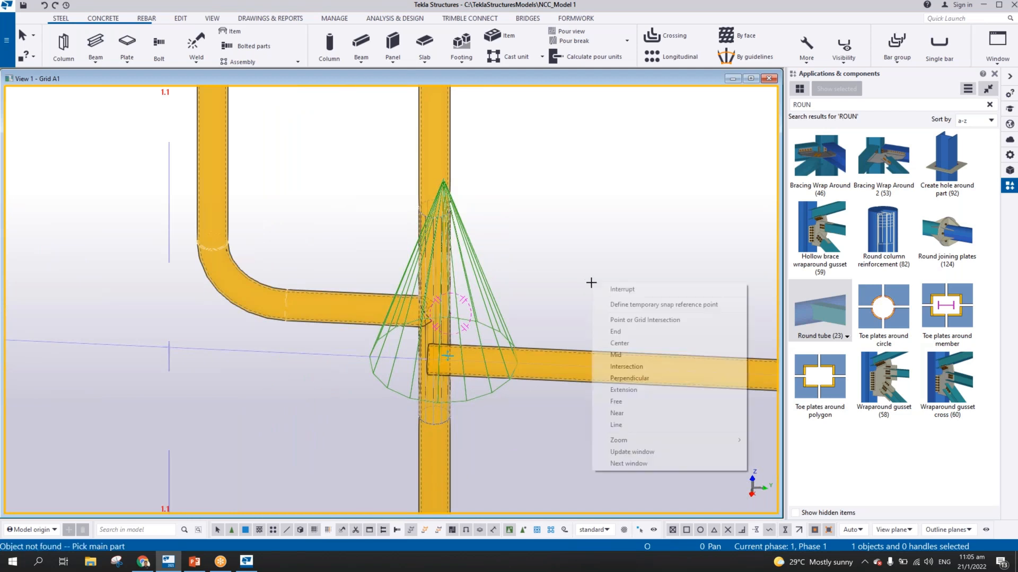
{"action": "left_click", "coordinate": [604, 289]}
Move the mid rail 110 mm in the negative X direction in the Plan 3RD FLOOR view
{"action": "scroll", "coordinate": [598, 301], "scroll_direction": "down", "scroll_amount": 5}
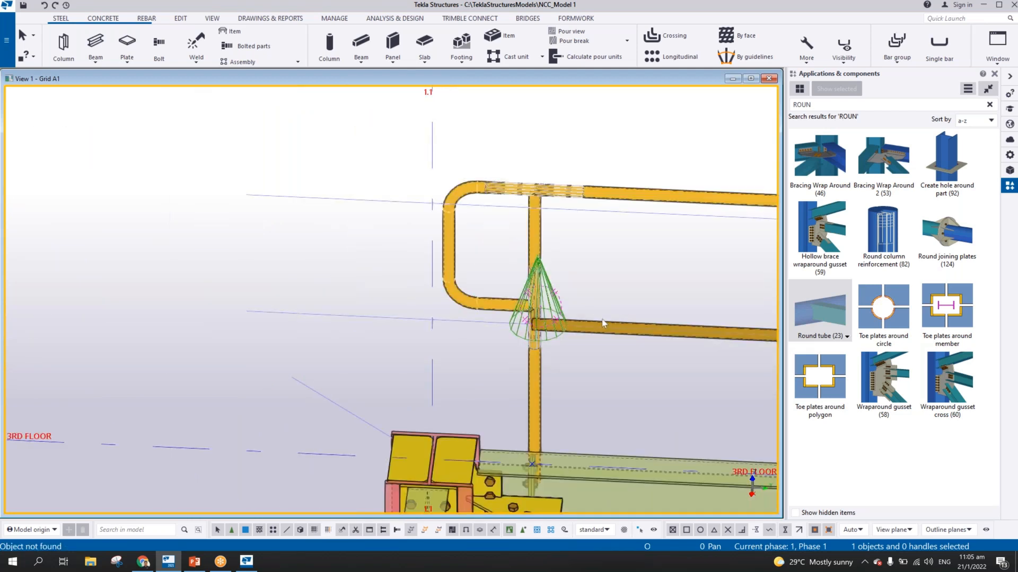
{"action": "key", "text": "ctrl+Tab"}
{"action": "scroll", "coordinate": [500, 266], "scroll_direction": "up", "scroll_amount": 10}
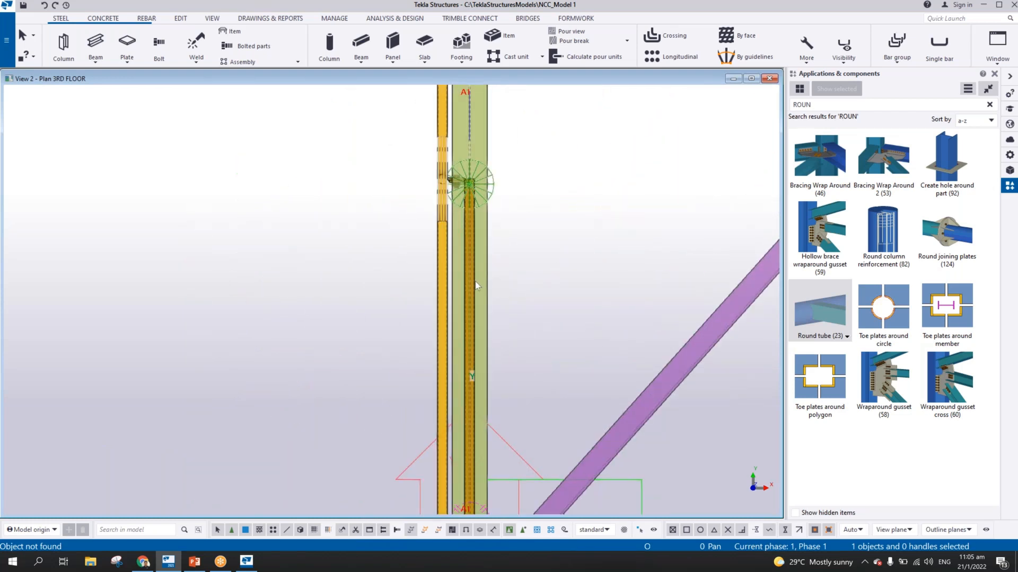
{"action": "left_click", "coordinate": [475, 282]}
{"action": "right_click", "coordinate": [542, 238]}
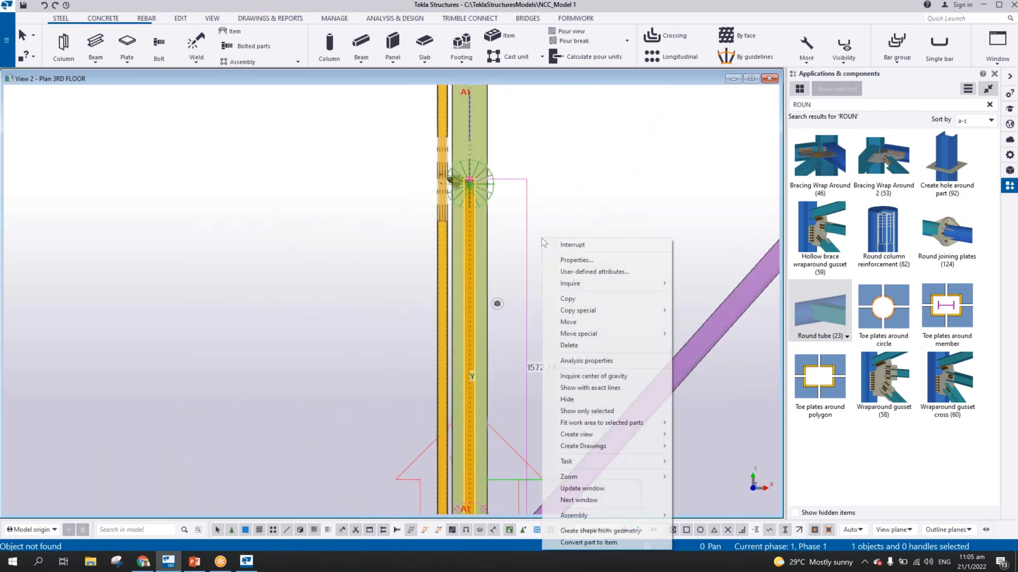
{"action": "left_click", "coordinate": [568, 321]}
{"action": "left_click", "coordinate": [640, 296]}
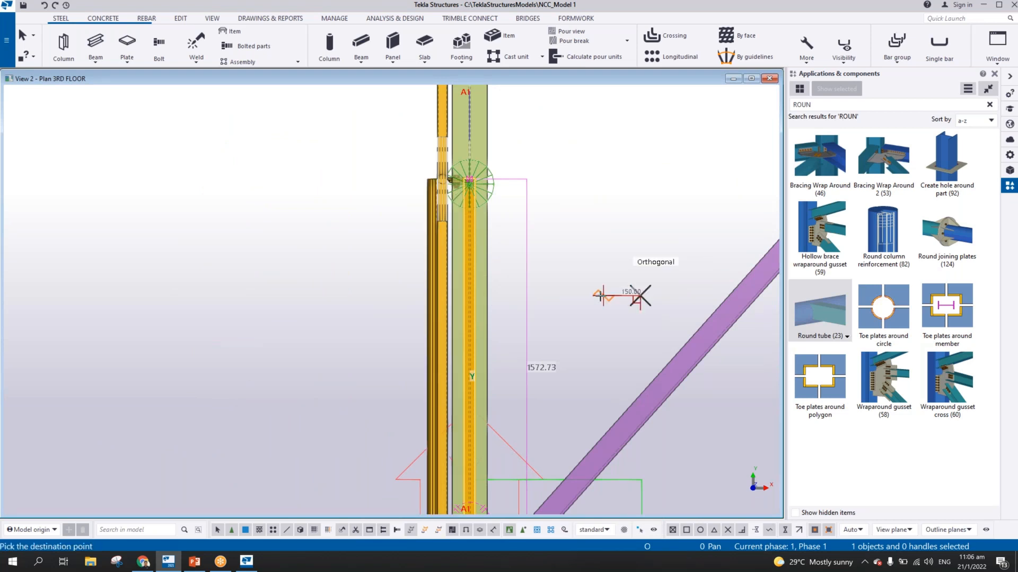
{"action": "type", "text": "110"}
{"action": "key", "text": "Return"}
{"action": "right_click", "coordinate": [540, 196]}
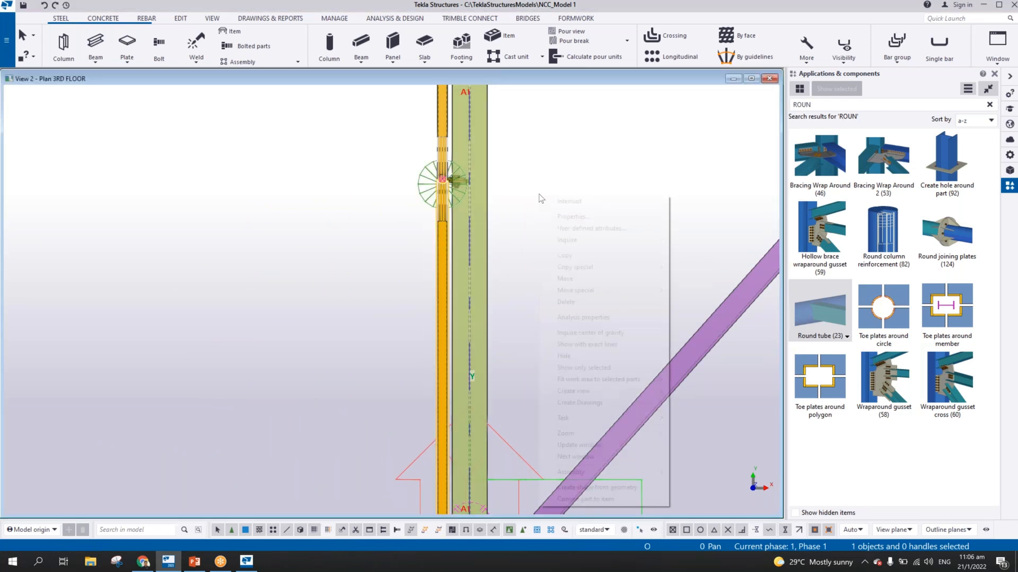
{"action": "left_click", "coordinate": [554, 200]}
Examine the mid rail's alignment and its joint at the first stanchion in the Grid A1 view
{"action": "key", "text": "ctrl+Tab"}
{"action": "scroll", "coordinate": [508, 237], "scroll_direction": "up", "scroll_amount": 5}
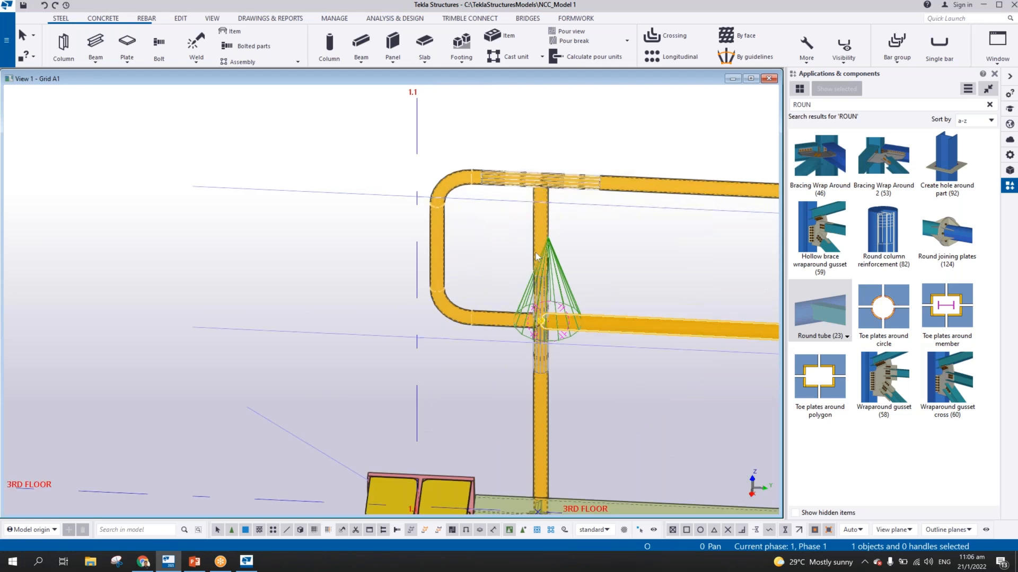
{"action": "scroll", "coordinate": [327, 299], "scroll_direction": "up", "scroll_amount": 5}
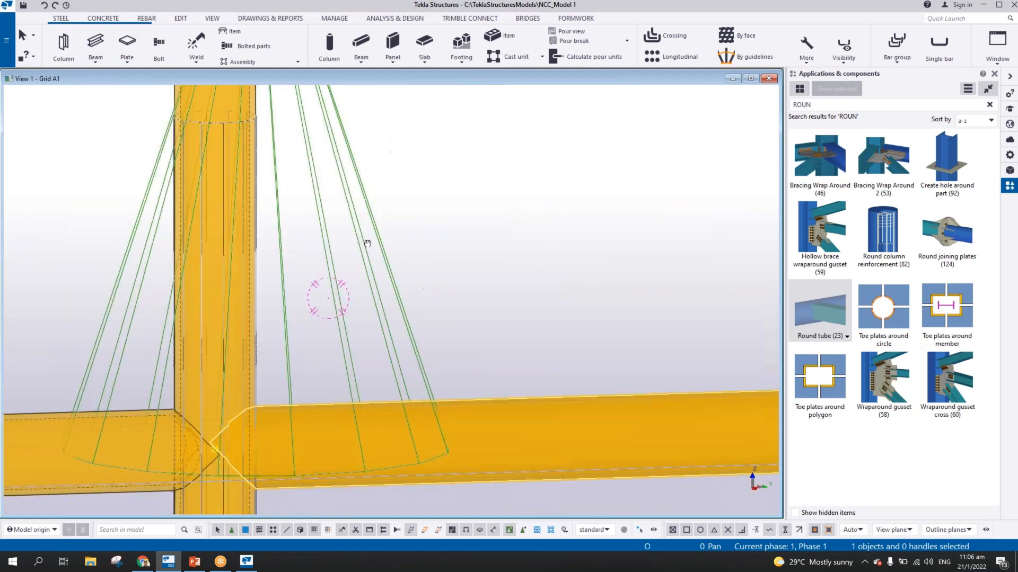
{"action": "scroll", "coordinate": [328, 299], "scroll_direction": "down", "scroll_amount": 5}
{"action": "middle_click_drag", "start_coordinate": [169, 277], "coordinate": [600, 268]}
{"action": "scroll", "coordinate": [600, 268], "scroll_direction": "down", "scroll_amount": 10}
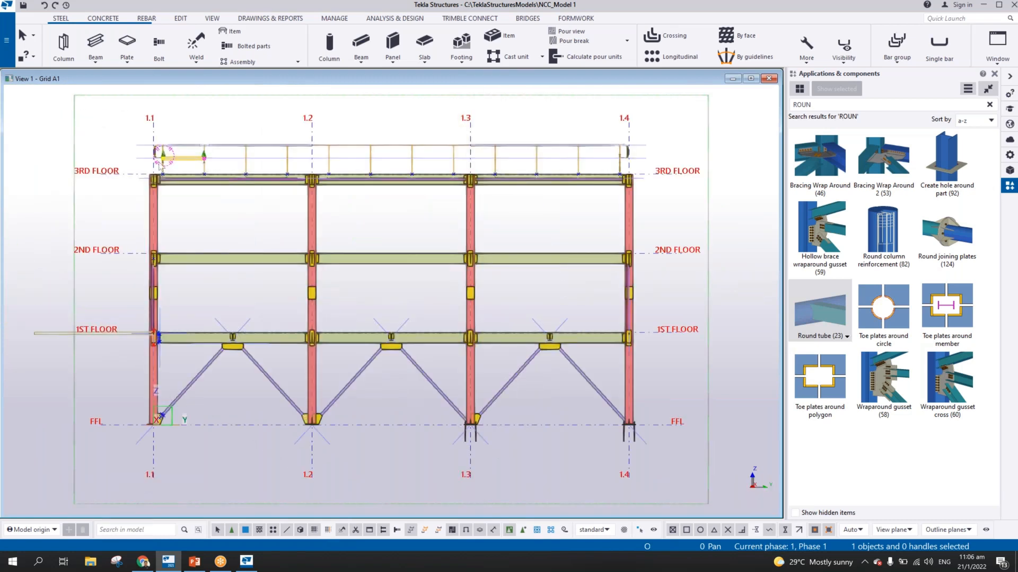
Copy the mid rail linearly along the stanchions with dX 0.00, dY 1572.73, dZ 0.00 and 11 copies
{"action": "scroll", "coordinate": [159, 166], "scroll_direction": "up", "scroll_amount": 6}
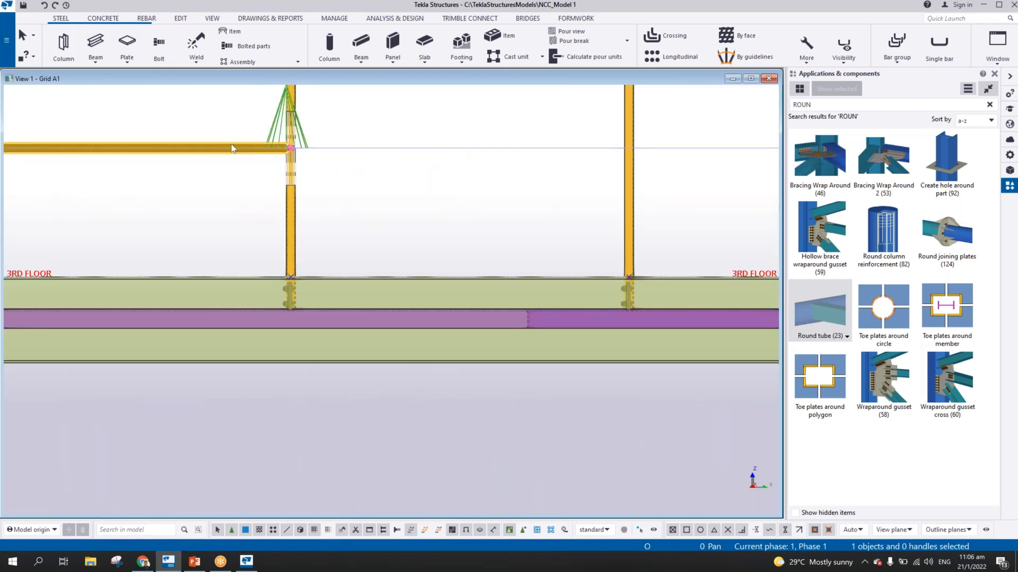
{"action": "right_click", "coordinate": [232, 148]}
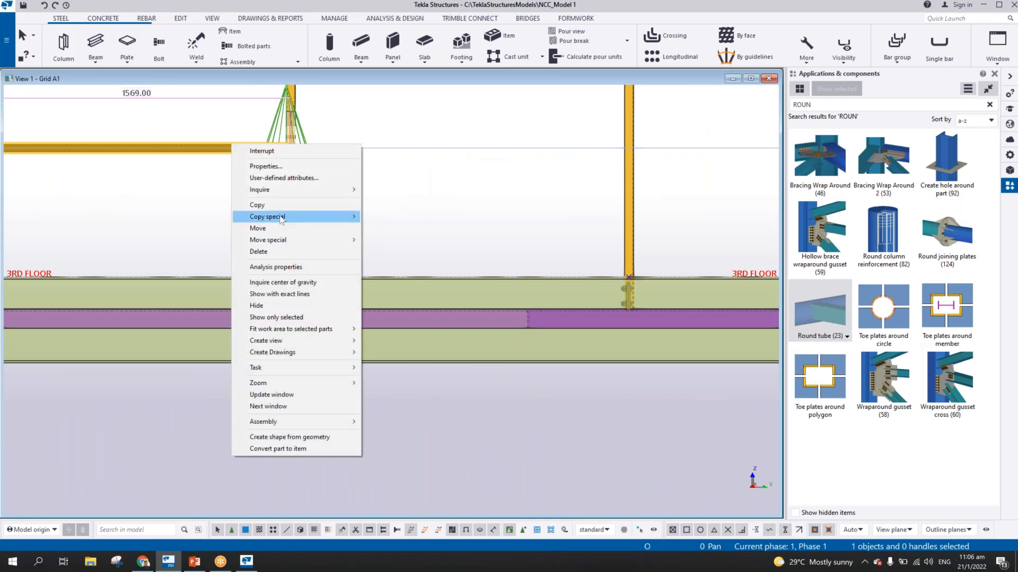
{"action": "mouse_move", "coordinate": [314, 216]}
{"action": "left_click", "coordinate": [387, 217]}
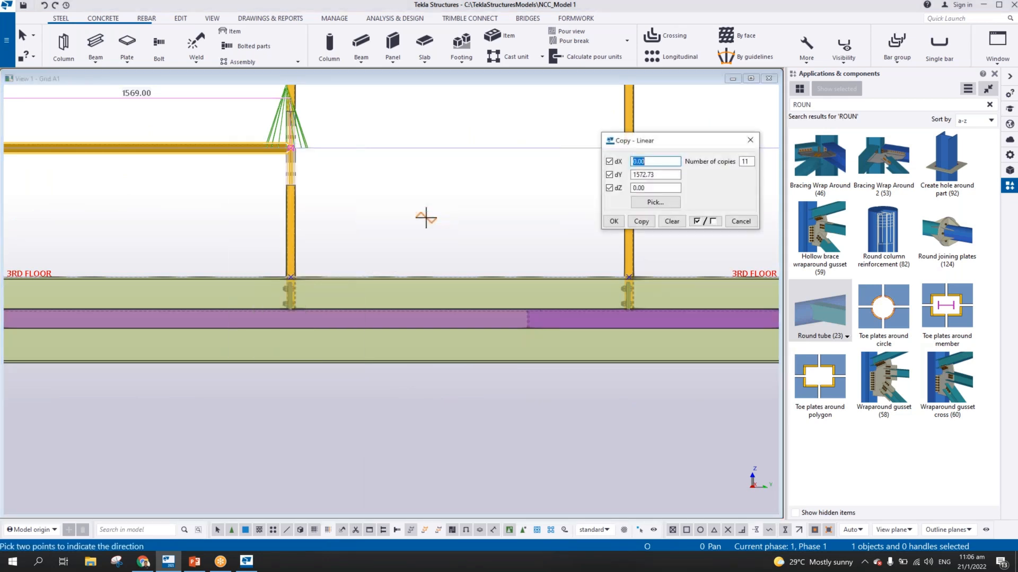
{"action": "scroll", "coordinate": [426, 219], "scroll_direction": "down", "scroll_amount": 4}
{"action": "scroll", "coordinate": [426, 219], "scroll_direction": "up", "scroll_amount": 2}
{"action": "scroll", "coordinate": [425, 218], "scroll_direction": "down", "scroll_amount": 5}
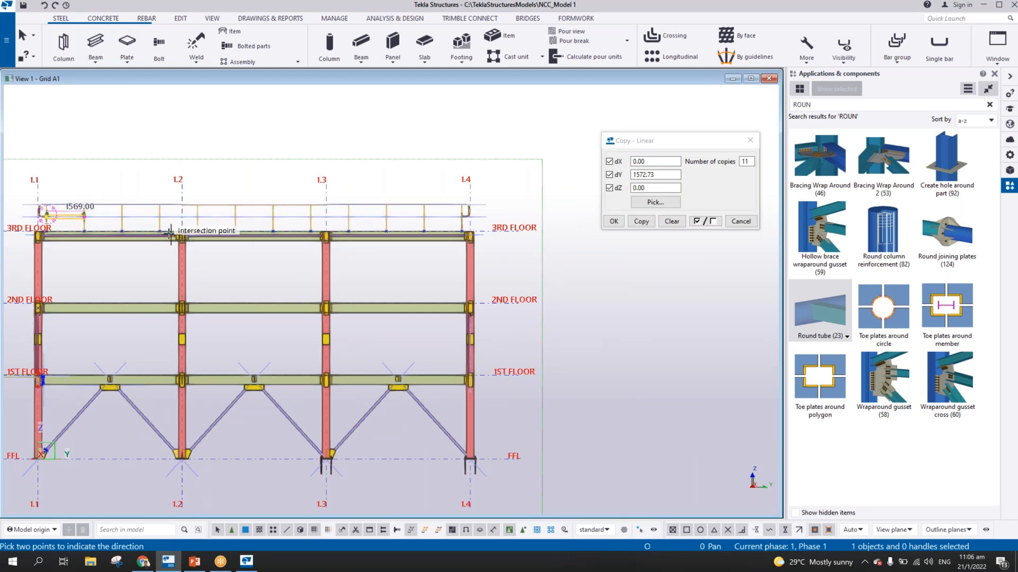
{"action": "middle_click_drag", "start_coordinate": [169, 231], "coordinate": [322, 254]}
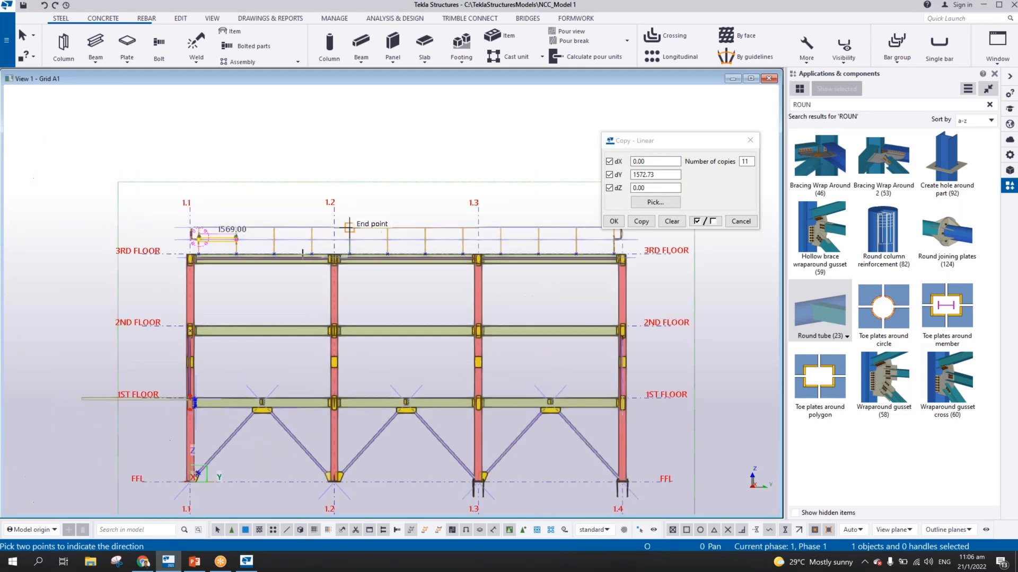
{"action": "left_click", "coordinate": [643, 222]}
{"action": "right_click", "coordinate": [494, 166]}
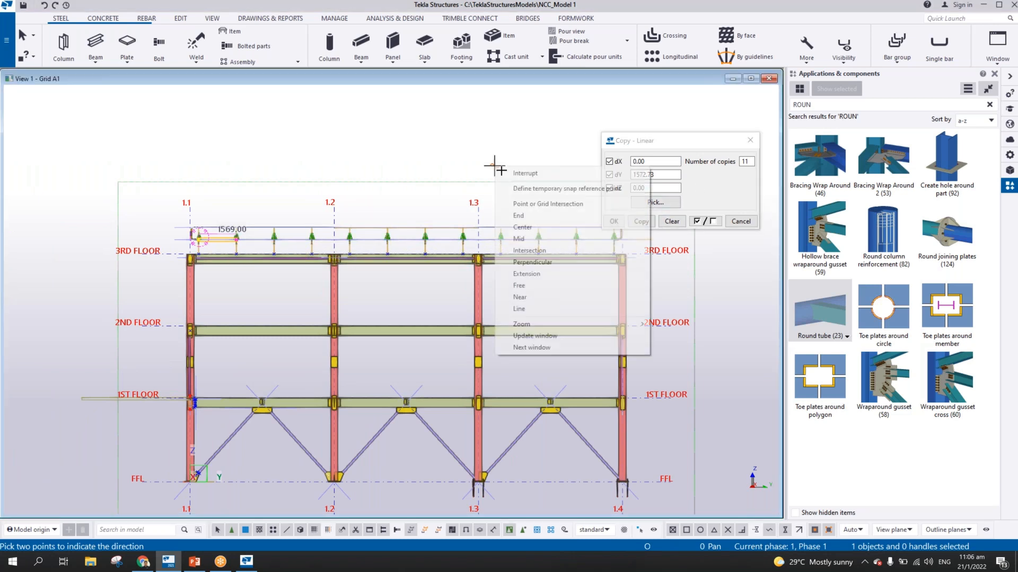
{"action": "left_click", "coordinate": [517, 173]}
Delete the surplus mid rail copy that extends past the last stanchion at grid 1.4
{"action": "middle_click_drag", "start_coordinate": [691, 235], "coordinate": [532, 258]}
{"action": "scroll", "coordinate": [492, 259], "scroll_direction": "up", "scroll_amount": 8}
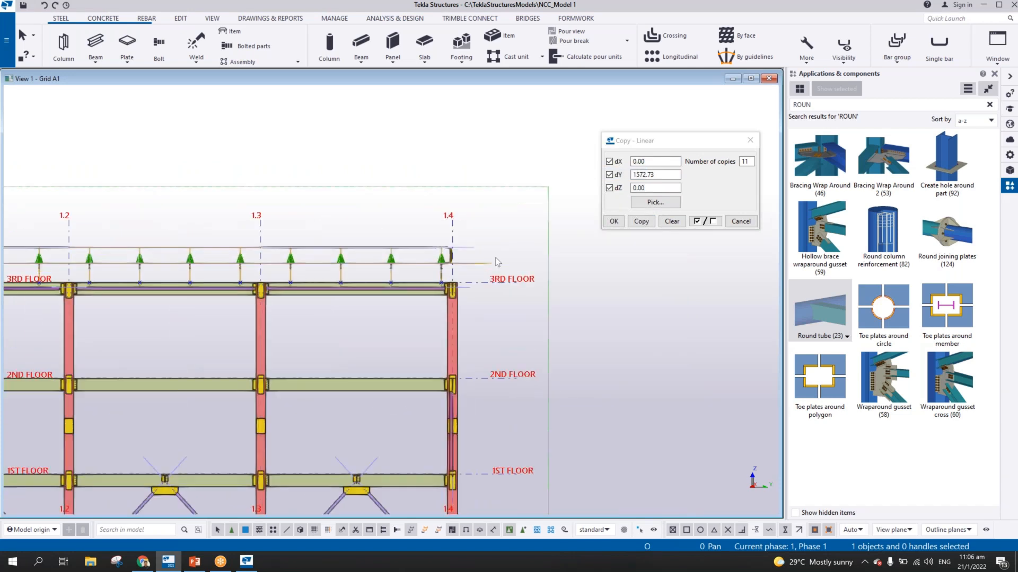
{"action": "left_click_drag", "start_coordinate": [459, 256], "coordinate": [434, 282]}
{"action": "key", "text": "Delete"}
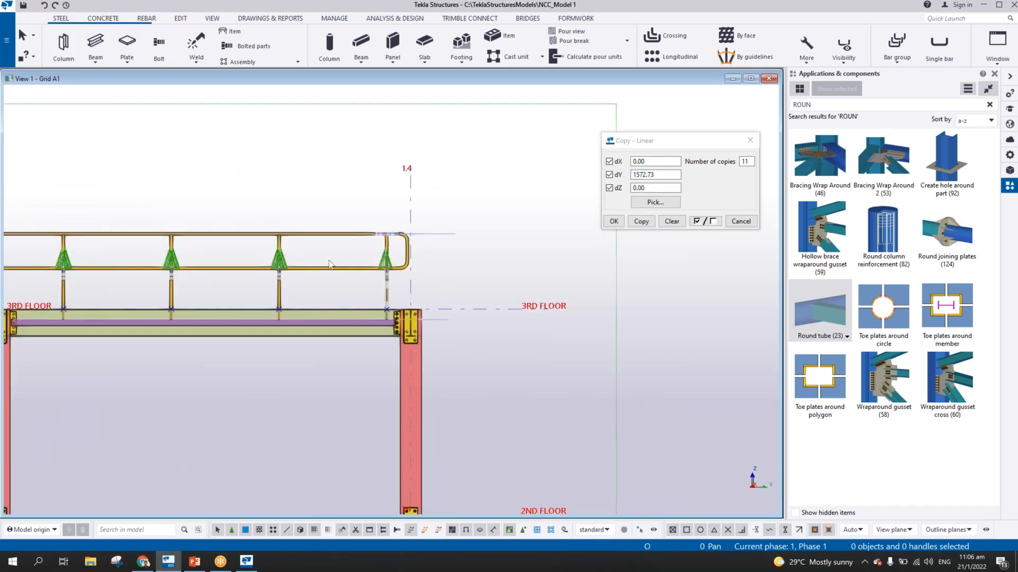
Split the mid rail that crosses grid line 1.3 at that grid line
{"action": "middle_click_drag", "start_coordinate": [460, 272], "coordinate": [711, 283]}
{"action": "middle_click_drag", "start_coordinate": [236, 286], "coordinate": [447, 286]}
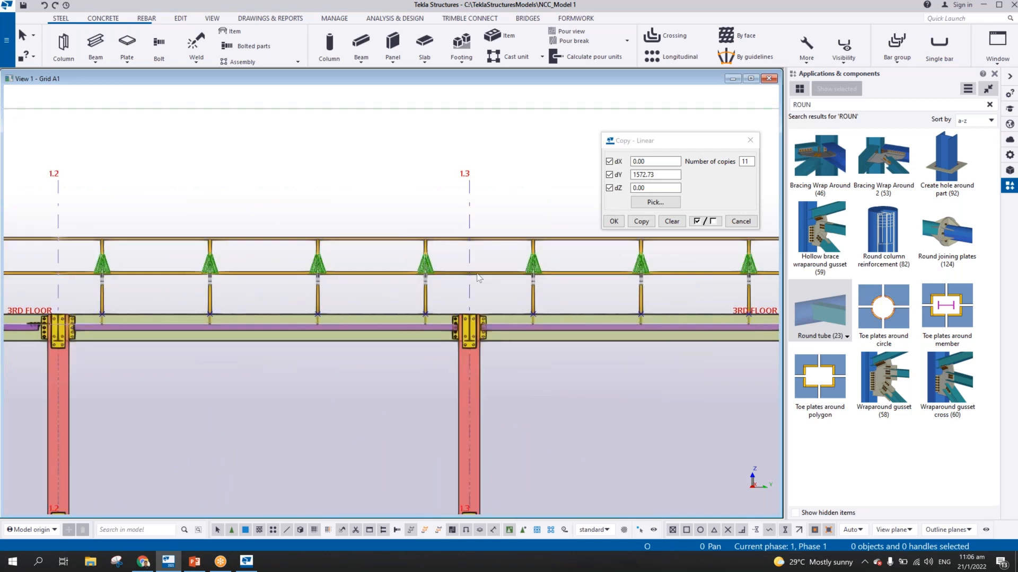
{"action": "scroll", "coordinate": [448, 286], "scroll_direction": "up", "scroll_amount": 8}
{"action": "scroll", "coordinate": [446, 290], "scroll_direction": "down", "scroll_amount": 5}
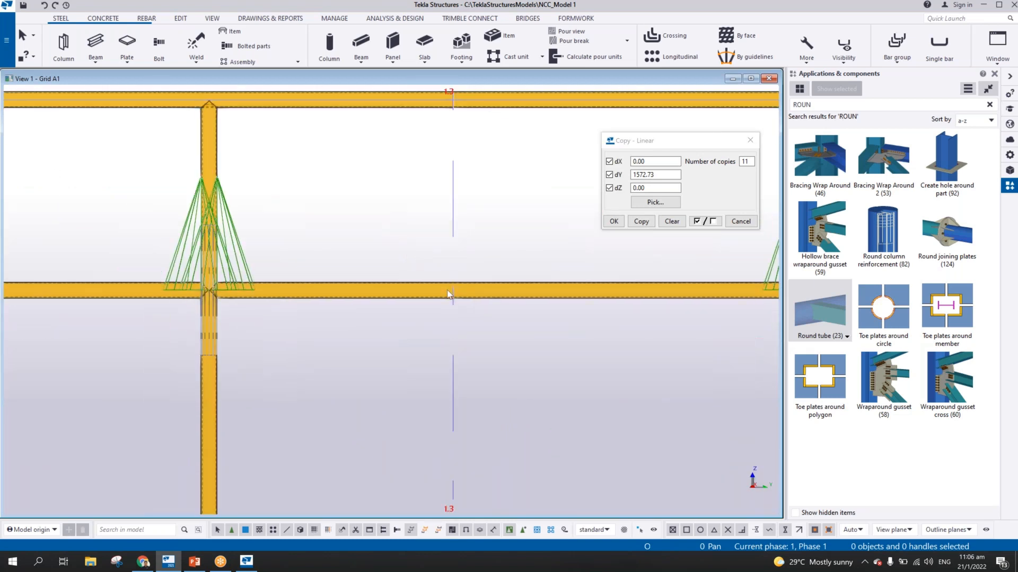
{"action": "left_click", "coordinate": [180, 18]}
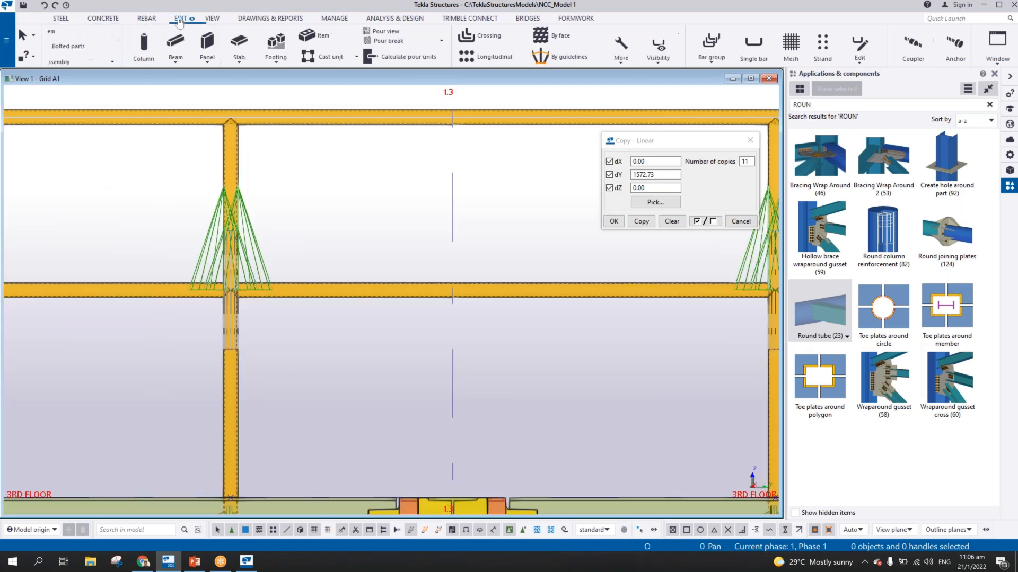
{"action": "left_click", "coordinate": [150, 52]}
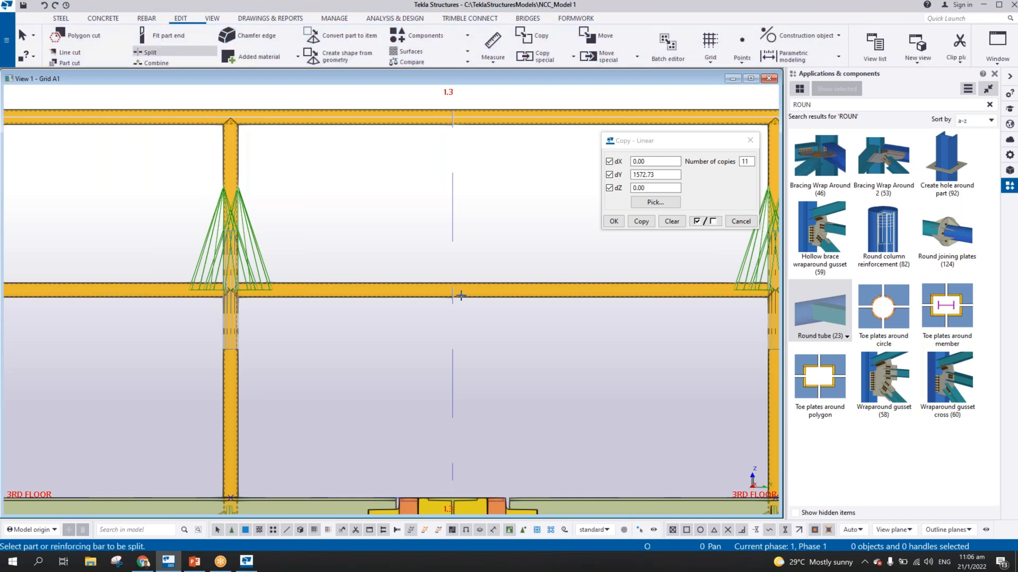
{"action": "left_click", "coordinate": [428, 285]}
{"action": "left_click", "coordinate": [452, 236]}
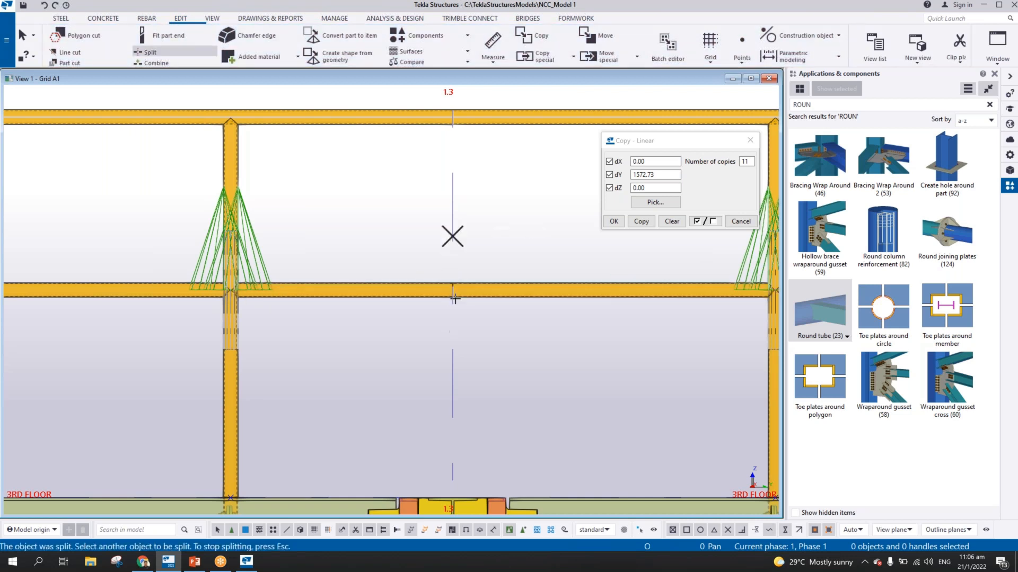
Split the mid rail that crosses grid line 1.2 at that grid line and end the Split command
{"action": "scroll", "coordinate": [455, 298], "scroll_direction": "down", "scroll_amount": 5}
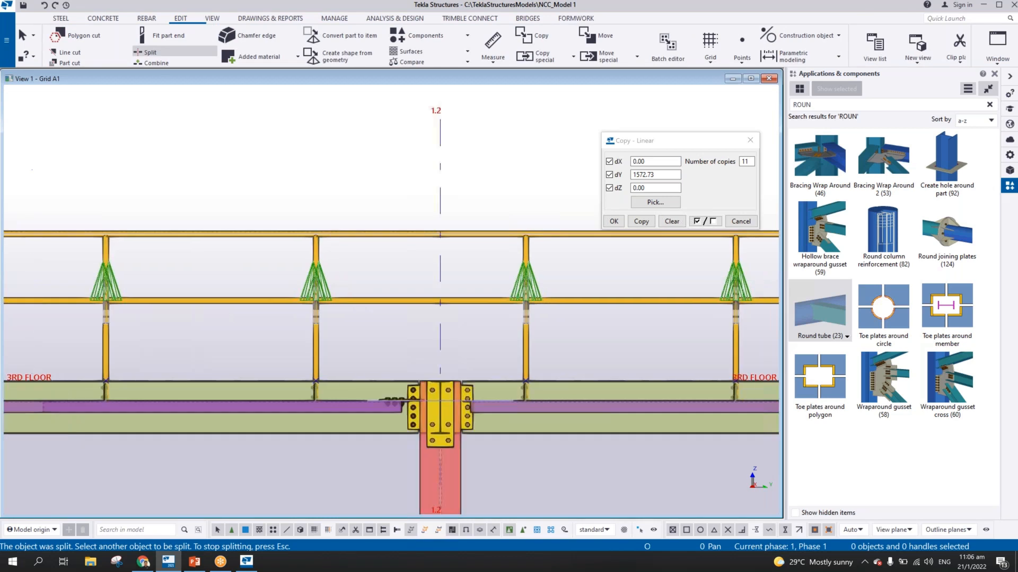
{"action": "left_click", "coordinate": [420, 295]}
{"action": "left_click", "coordinate": [453, 267]}
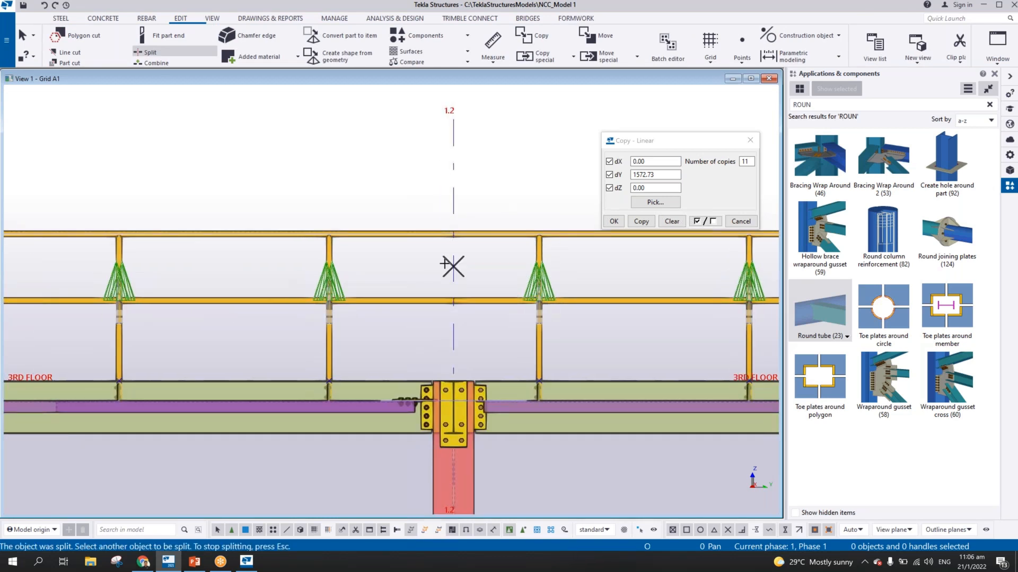
{"action": "right_click", "coordinate": [412, 194]}
{"action": "left_click", "coordinate": [430, 201]}
Inquire the assembly information of the mid rail between the third and fourth stanchions, and close the report
{"action": "middle_click_drag", "start_coordinate": [226, 234], "coordinate": [476, 257]}
{"action": "scroll", "coordinate": [475, 257], "scroll_direction": "down", "scroll_amount": 3}
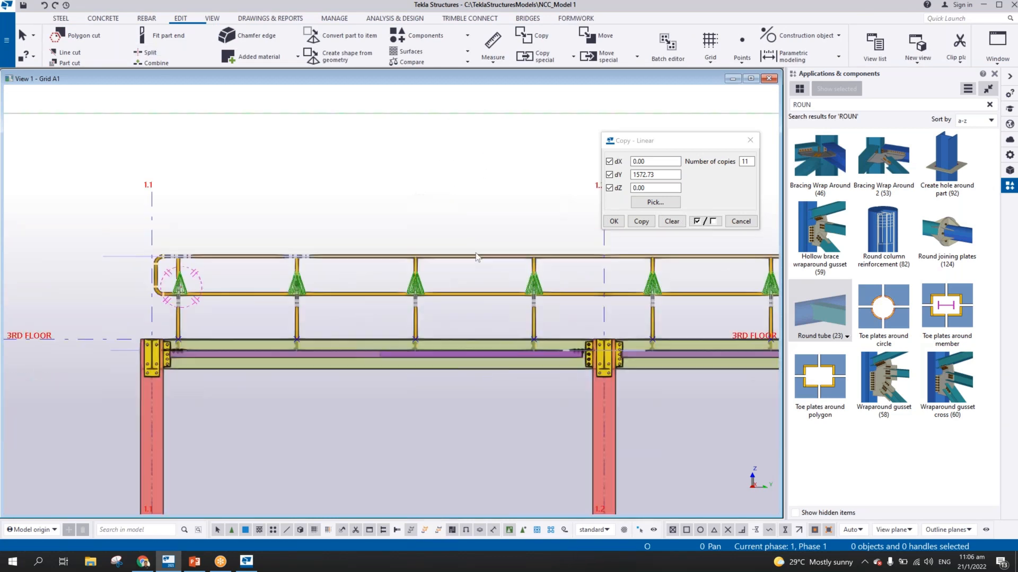
{"action": "right_click", "coordinate": [453, 293]}
{"action": "mouse_move", "coordinate": [484, 289]}
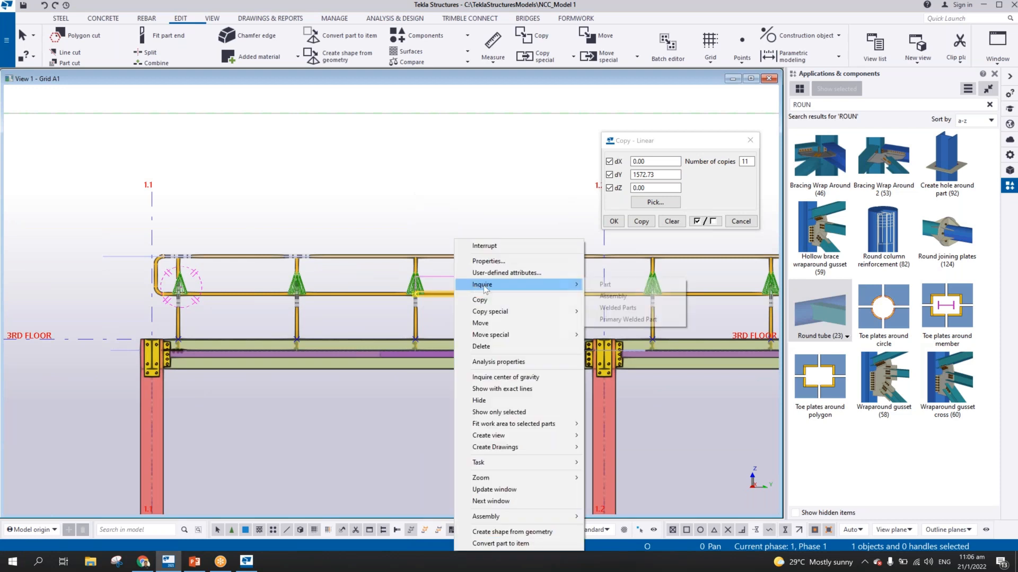
{"action": "left_click", "coordinate": [614, 296]}
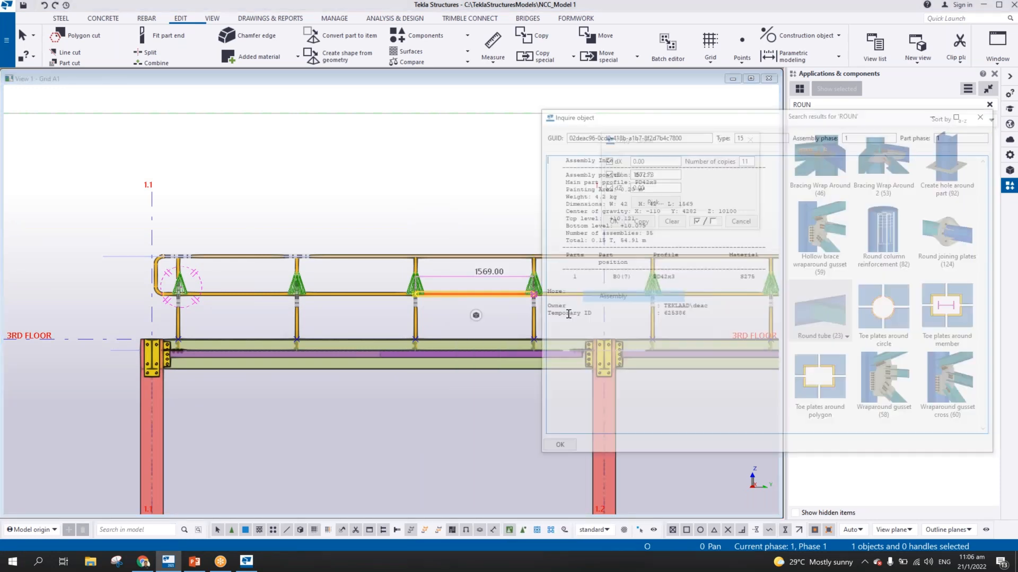
{"action": "key", "text": "Escape"}
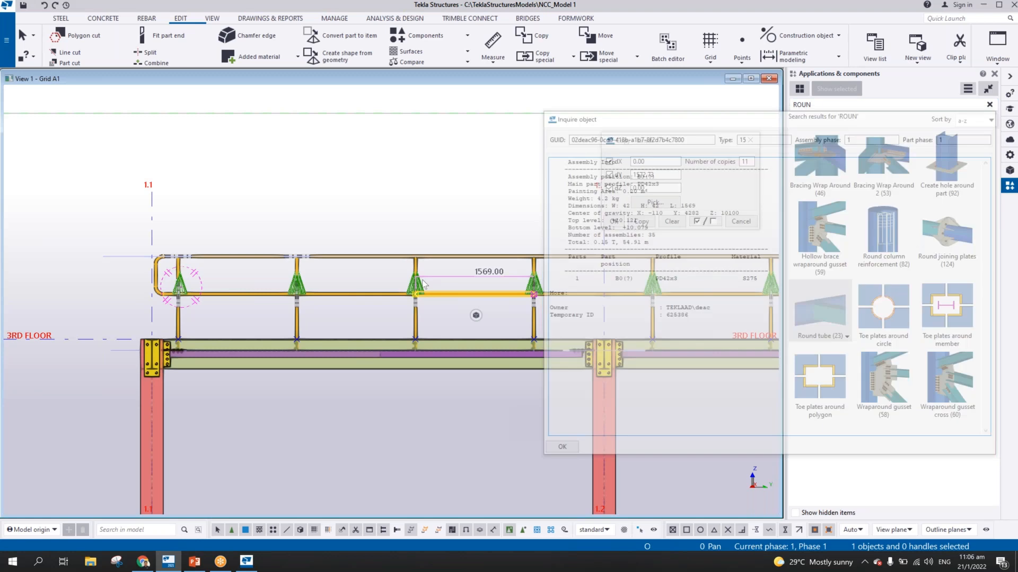
Inspect the weld settings of the Round tube (23) connection at the third stanchion and close its dialogs
{"action": "scroll", "coordinate": [426, 291], "scroll_direction": "up", "scroll_amount": 7}
{"action": "middle_click_drag", "start_coordinate": [427, 292], "coordinate": [387, 238]}
{"action": "scroll", "coordinate": [352, 240], "scroll_direction": "up", "scroll_amount": 2}
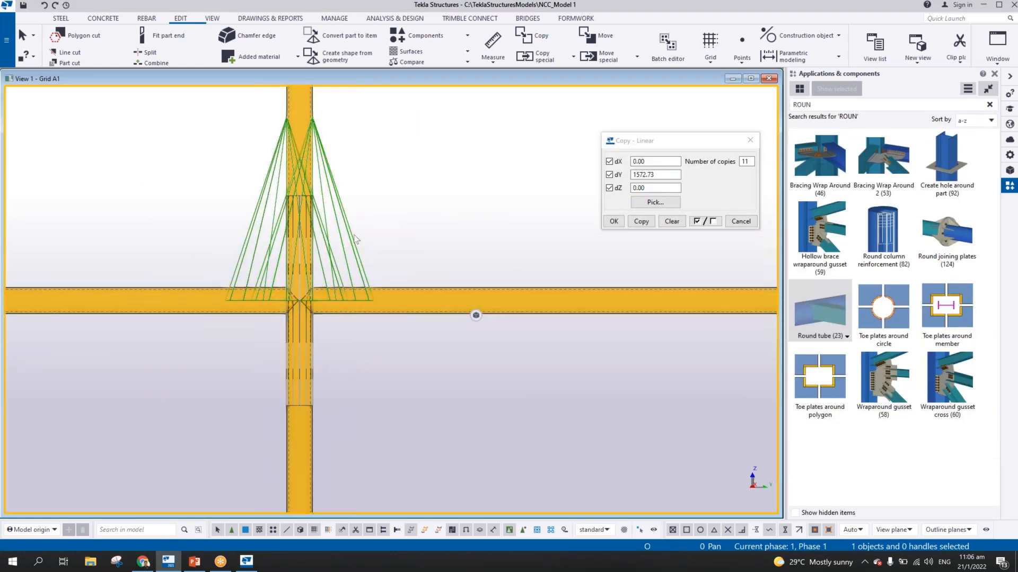
{"action": "left_click", "coordinate": [356, 239]}
{"action": "double_click", "coordinate": [356, 240]}
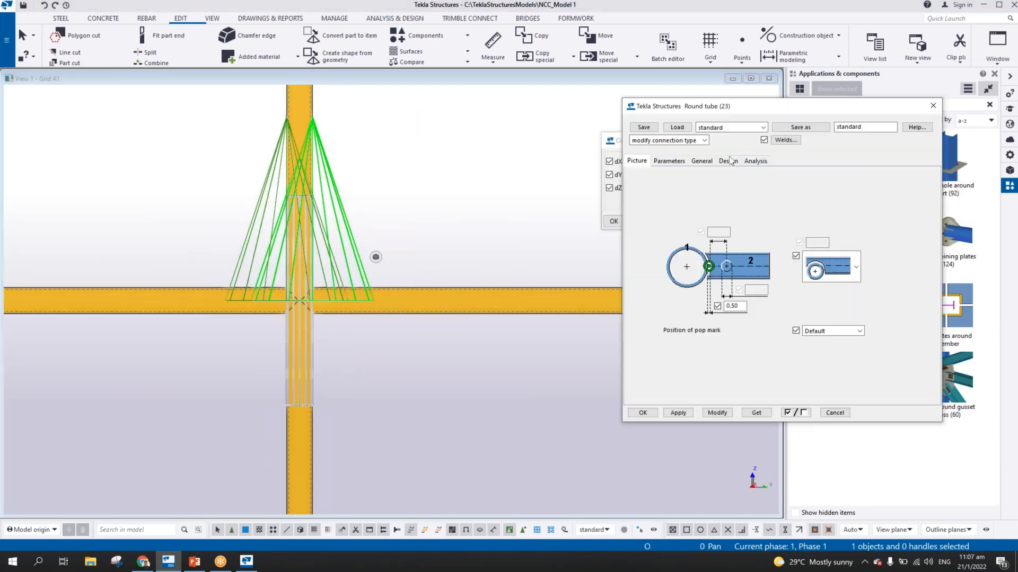
{"action": "left_click", "coordinate": [783, 140]}
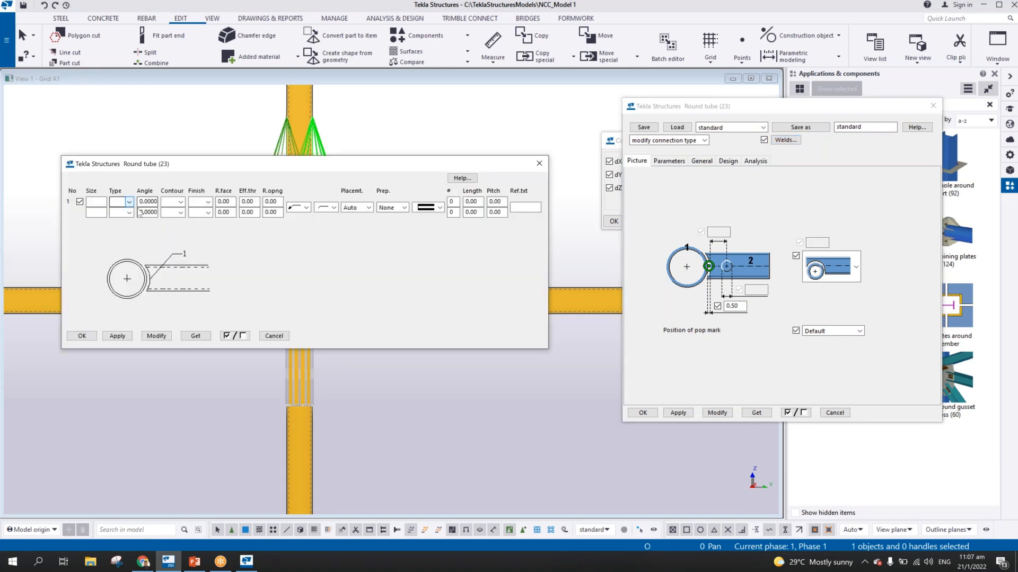
{"action": "left_click", "coordinate": [534, 169]}
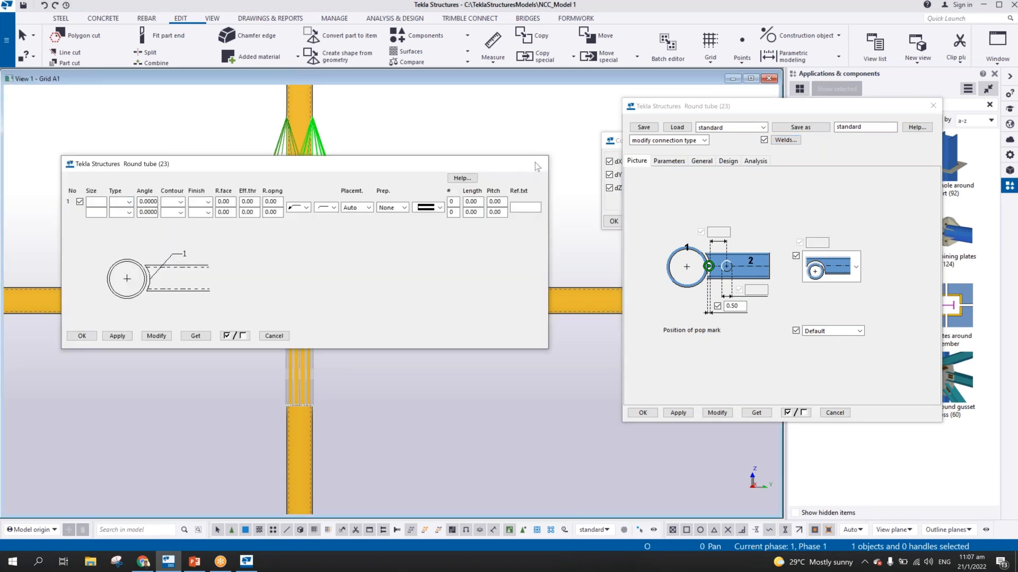
{"action": "left_click", "coordinate": [931, 106]}
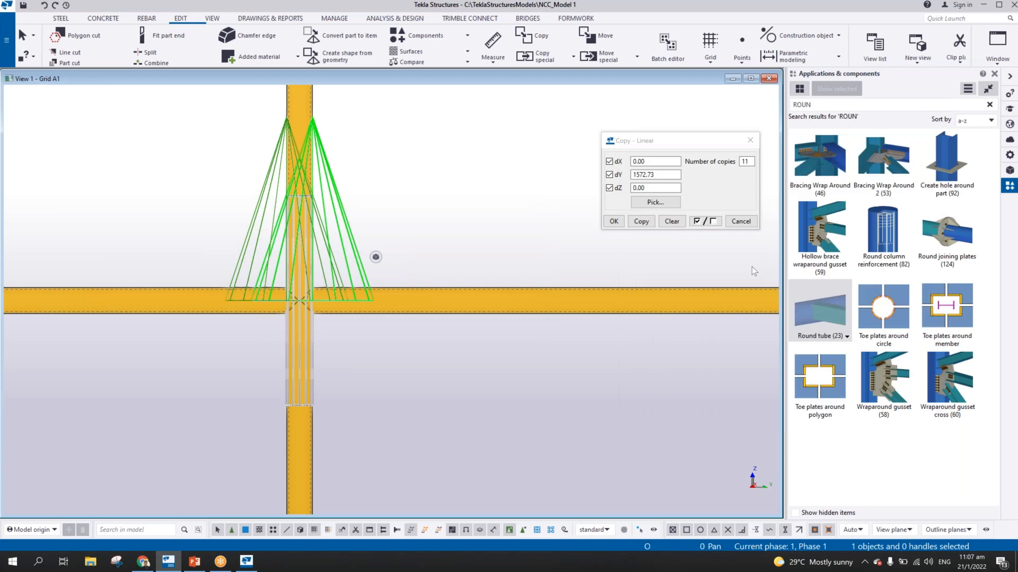
{"action": "scroll", "coordinate": [748, 269], "scroll_direction": "down", "scroll_amount": 5}
{"action": "scroll", "coordinate": [681, 313], "scroll_direction": "down", "scroll_amount": 6}
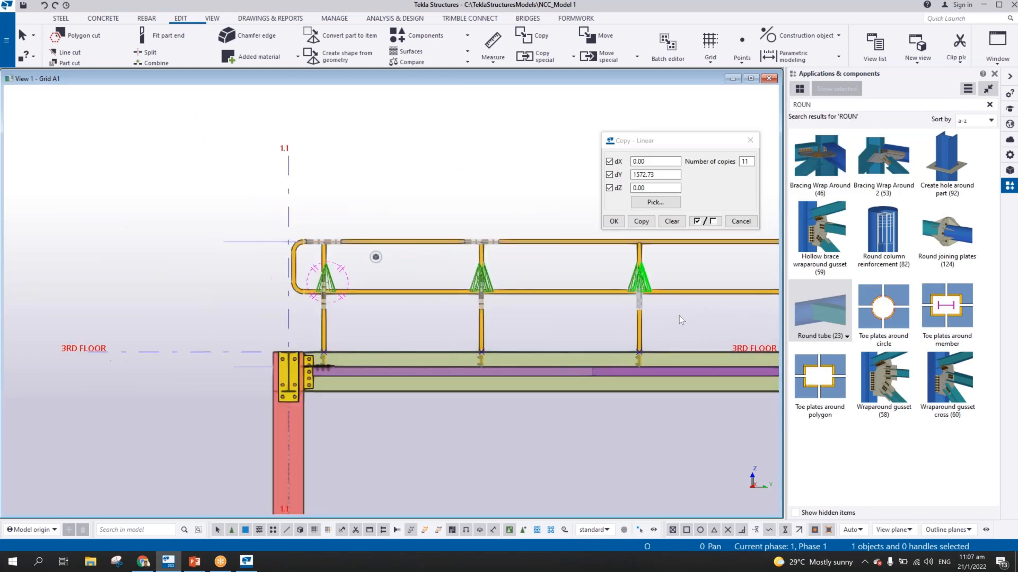
{"action": "scroll", "coordinate": [616, 308], "scroll_direction": "up", "scroll_amount": 3}
{"action": "scroll", "coordinate": [610, 308], "scroll_direction": "up", "scroll_amount": 2}
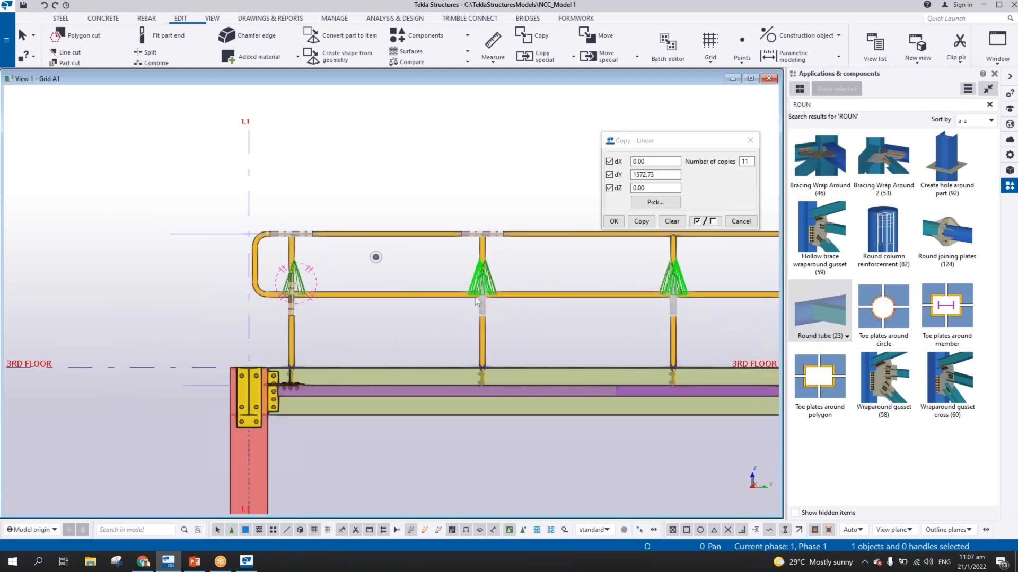
{"action": "middle_click_drag", "start_coordinate": [606, 307], "coordinate": [533, 310]}
{"action": "scroll", "coordinate": [370, 310], "scroll_direction": "down", "scroll_amount": 3}
{"action": "scroll", "coordinate": [364, 285], "scroll_direction": "up", "scroll_amount": 2}
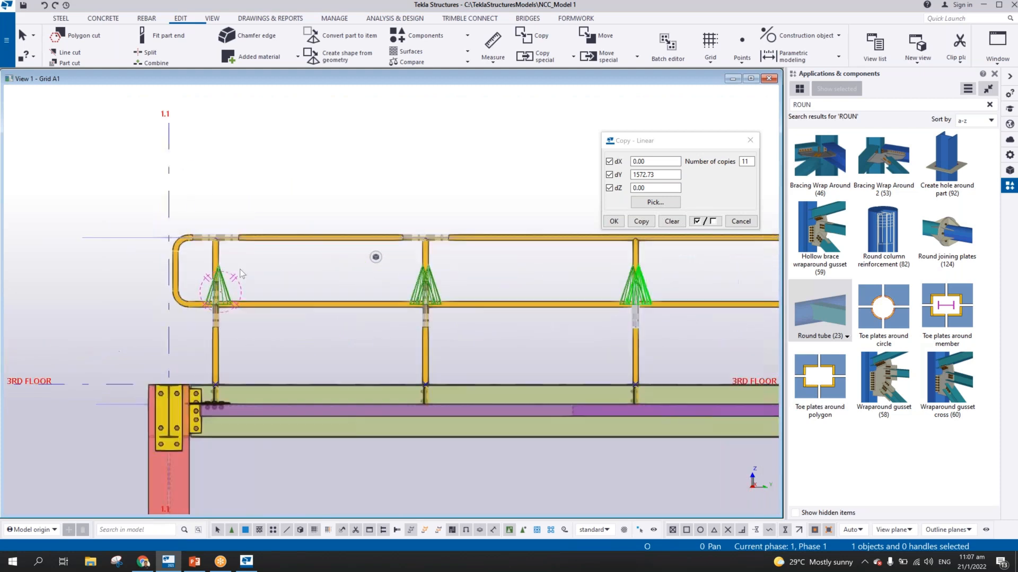
{"action": "left_click", "coordinate": [307, 303], "text": "shift"}
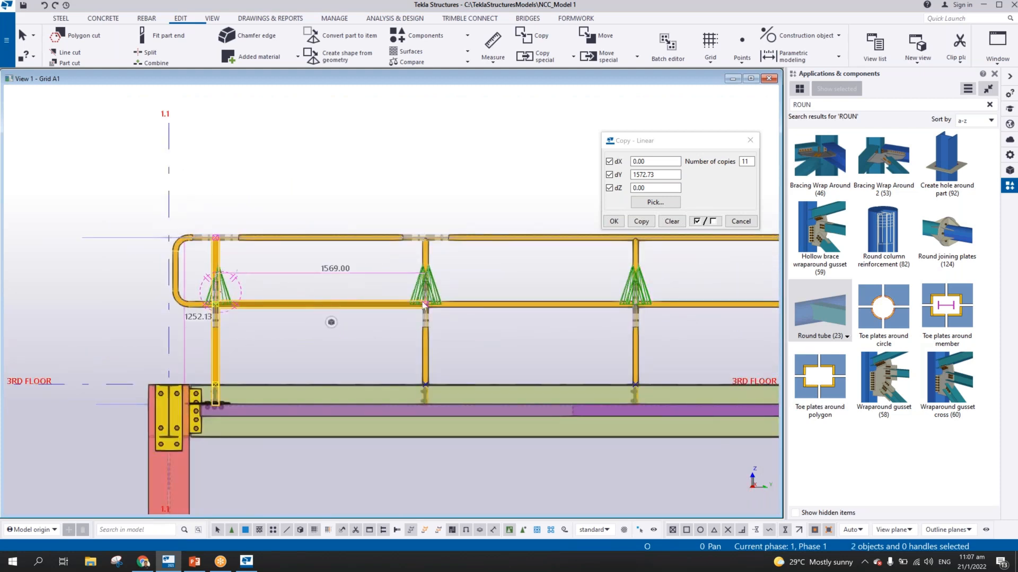
{"action": "left_click", "coordinate": [425, 349], "text": "shift"}
{"action": "middle_click_drag", "start_coordinate": [516, 262], "coordinate": [460, 228]}
{"action": "scroll", "coordinate": [470, 295], "scroll_direction": "down", "scroll_amount": 2}
{"action": "middle_click_drag", "start_coordinate": [520, 311], "coordinate": [446, 277]}
{"action": "scroll", "coordinate": [518, 305], "scroll_direction": "down", "scroll_amount": 2}
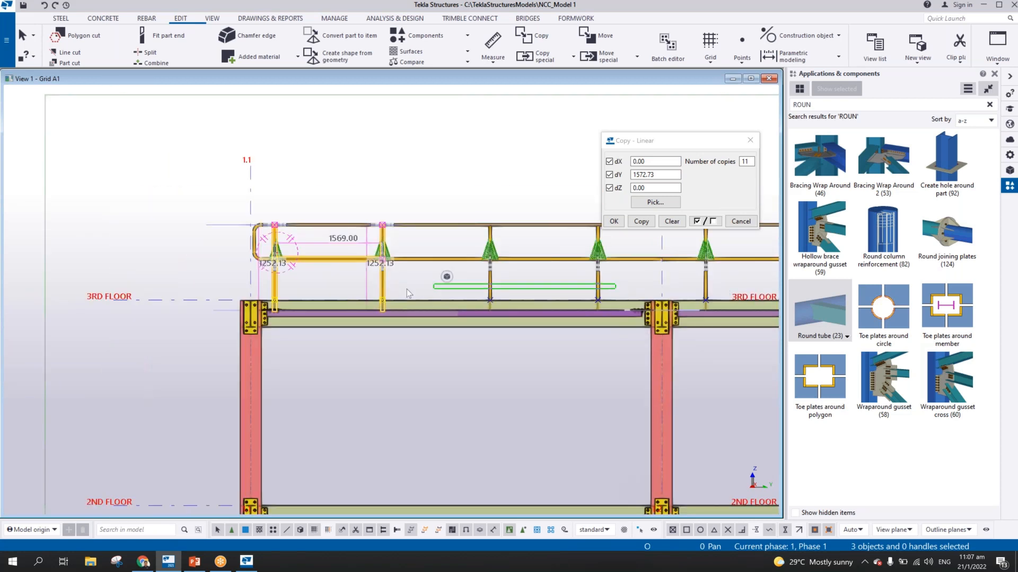
{"action": "left_click_drag", "start_coordinate": [262, 289], "coordinate": [262, 284]}
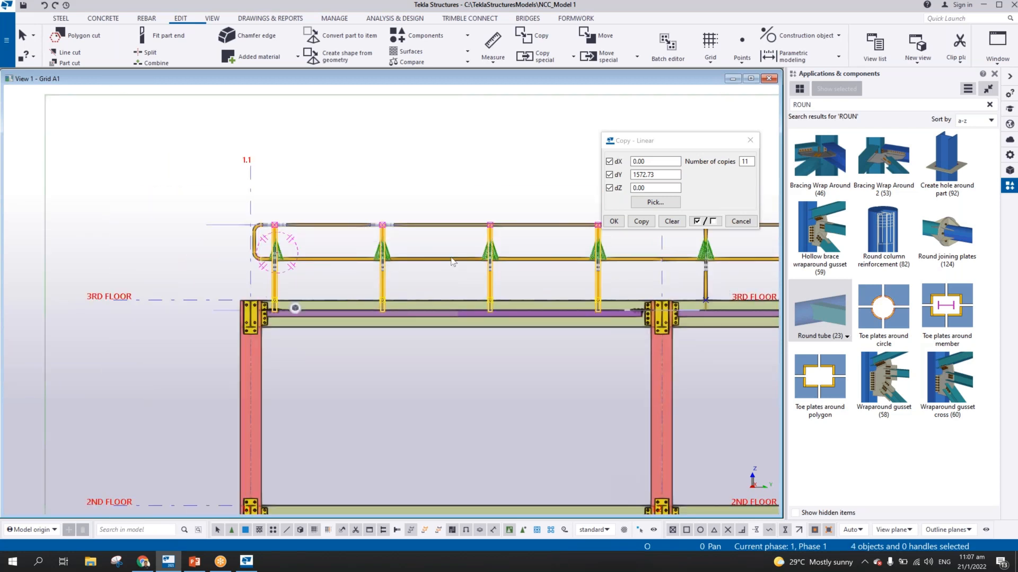
{"action": "scroll", "coordinate": [452, 262], "scroll_direction": "up", "scroll_amount": 3}
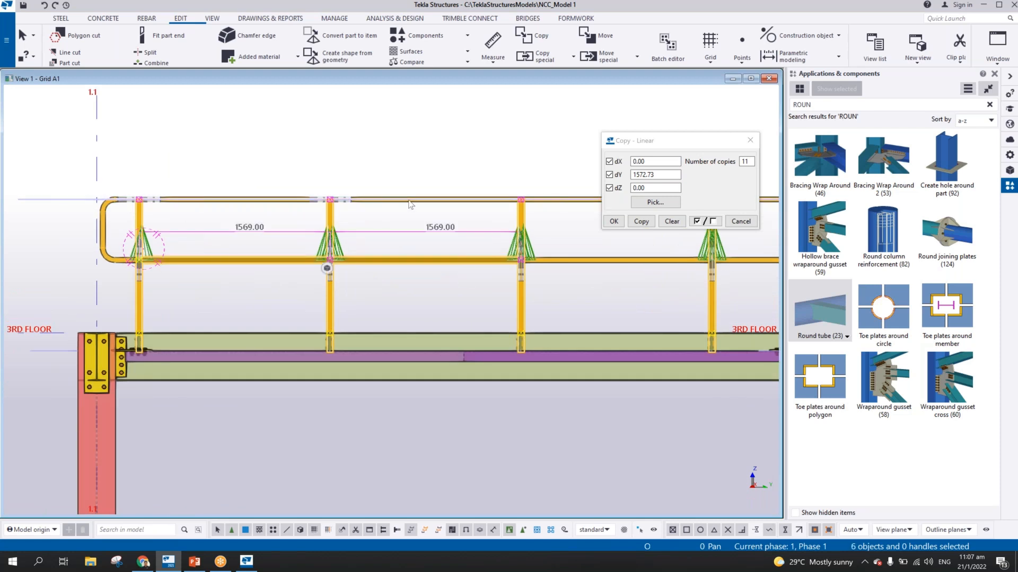
Add the grid 1.1–1.2 top rail, four stanchions, and first and third mid rails to the second mid rail's assembly, allowing weld and bolt deletion
{"action": "left_click", "coordinate": [413, 205]}
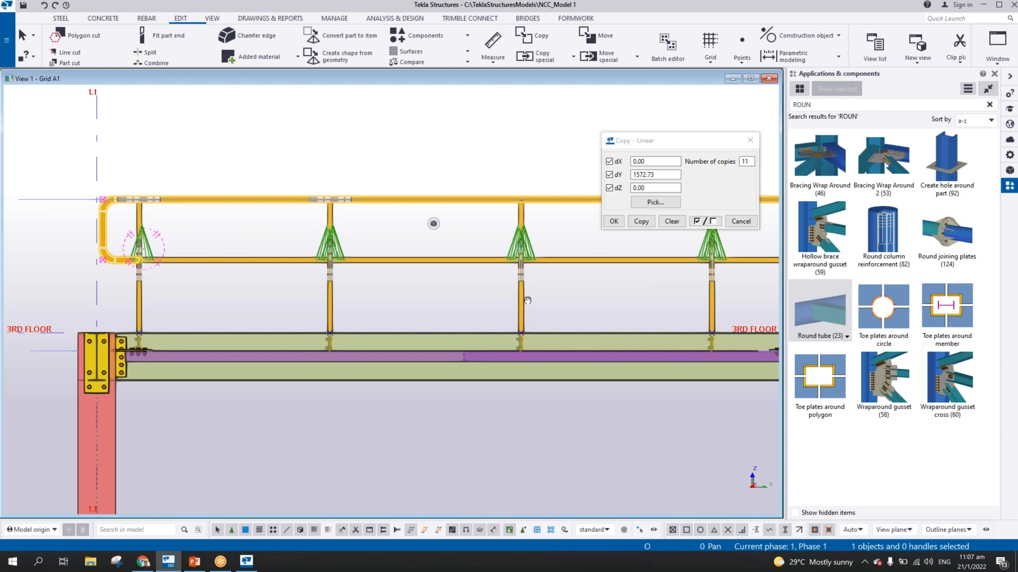
{"action": "scroll", "coordinate": [552, 299], "scroll_direction": "down", "scroll_amount": 2}
{"action": "left_click_drag", "start_coordinate": [617, 332], "coordinate": [165, 339], "text": "shift"}
{"action": "left_click", "coordinate": [240, 300], "text": "shift"}
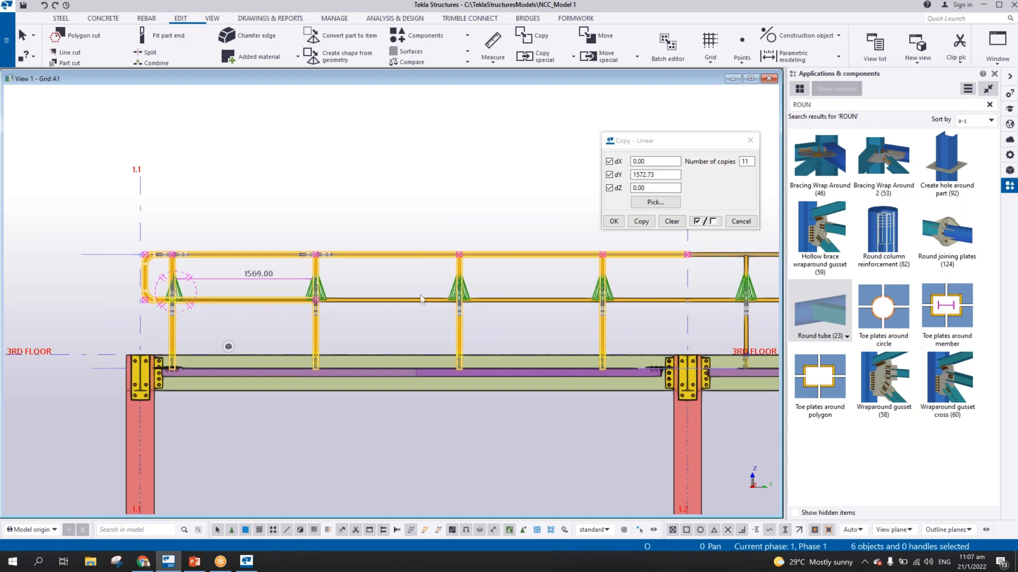
{"action": "left_click", "coordinate": [542, 301], "text": "shift"}
{"action": "right_click", "coordinate": [541, 302]}
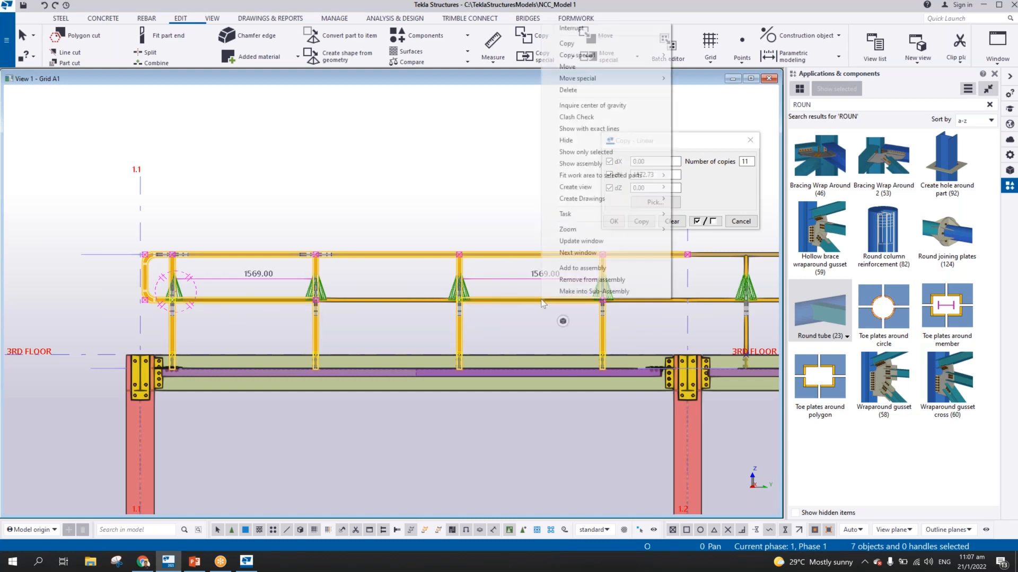
{"action": "left_click", "coordinate": [582, 268]}
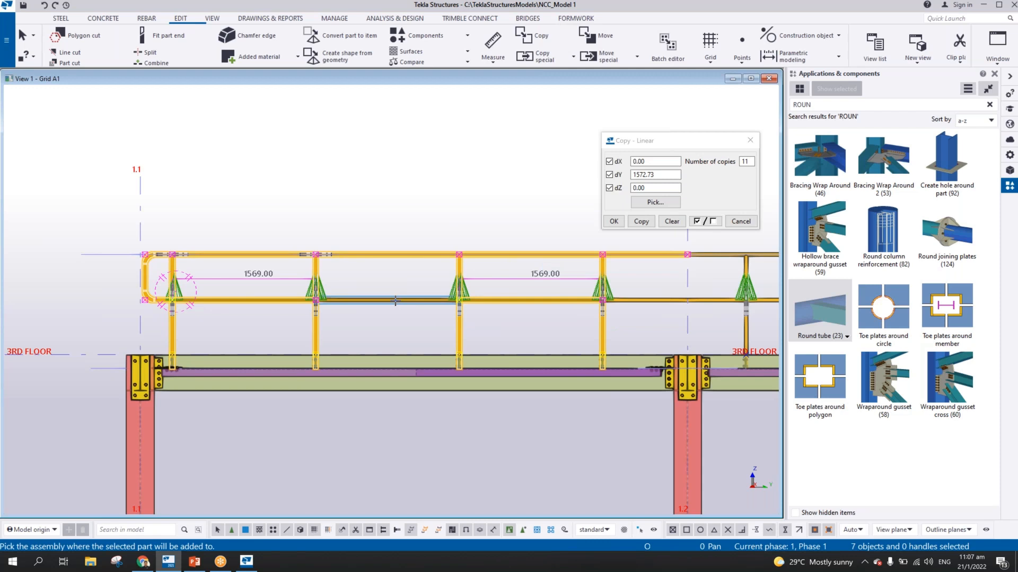
{"action": "left_click", "coordinate": [404, 300]}
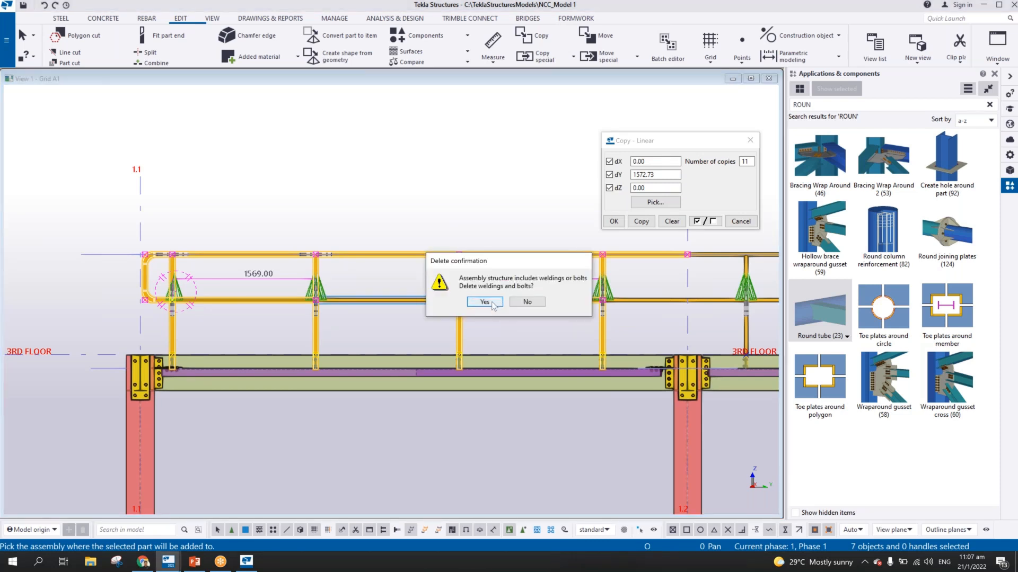
{"action": "left_click", "coordinate": [484, 301]}
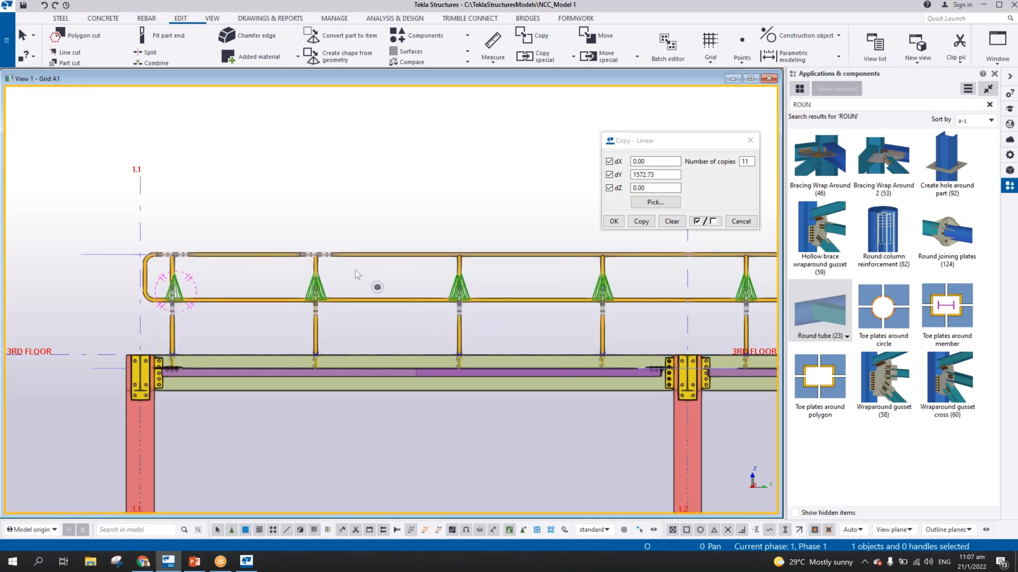
Inquire the assembly information of the mid rail between the second and third stanchions
{"action": "scroll", "coordinate": [355, 269], "scroll_direction": "up", "scroll_amount": 1}
{"action": "scroll", "coordinate": [355, 287], "scroll_direction": "up", "scroll_amount": 1}
{"action": "scroll", "coordinate": [382, 403], "scroll_direction": "up", "scroll_amount": 5}
{"action": "scroll", "coordinate": [446, 262], "scroll_direction": "up", "scroll_amount": 3}
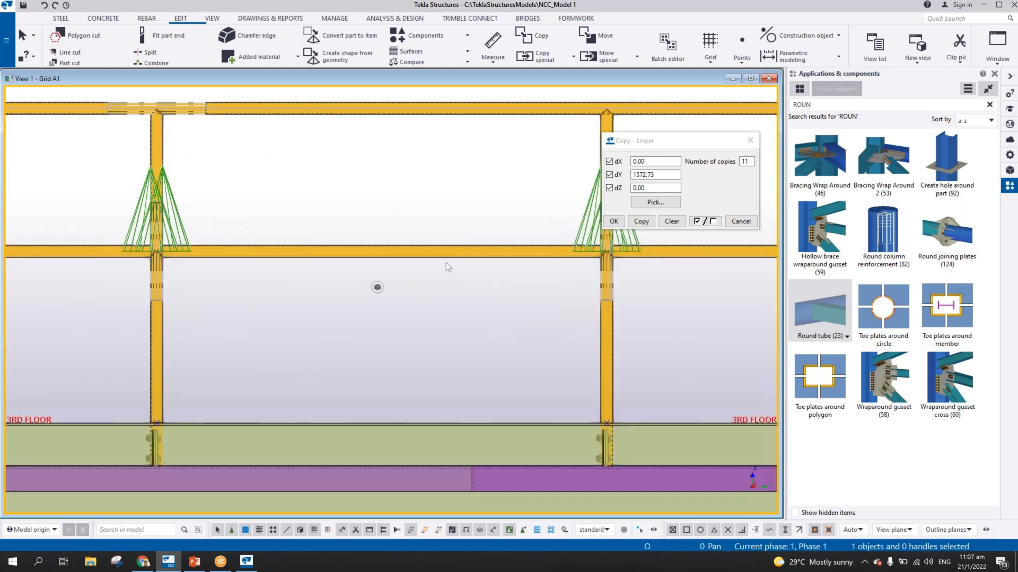
{"action": "scroll", "coordinate": [447, 262], "scroll_direction": "down", "scroll_amount": 6}
{"action": "right_click", "coordinate": [430, 258]}
{"action": "mouse_move", "coordinate": [479, 286]}
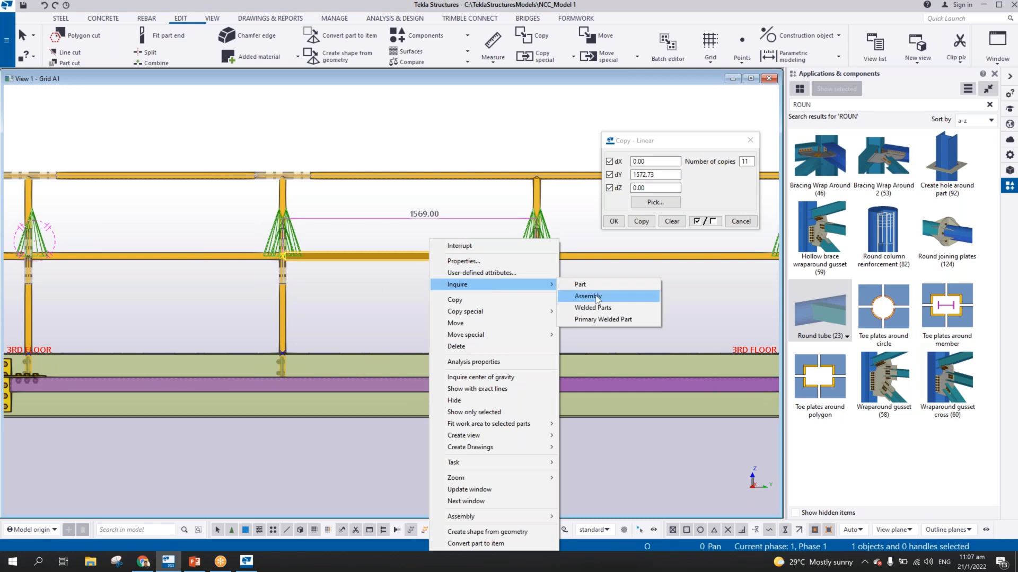
{"action": "left_click", "coordinate": [578, 297]}
{"action": "scroll", "coordinate": [480, 346], "scroll_direction": "down", "scroll_amount": 5}
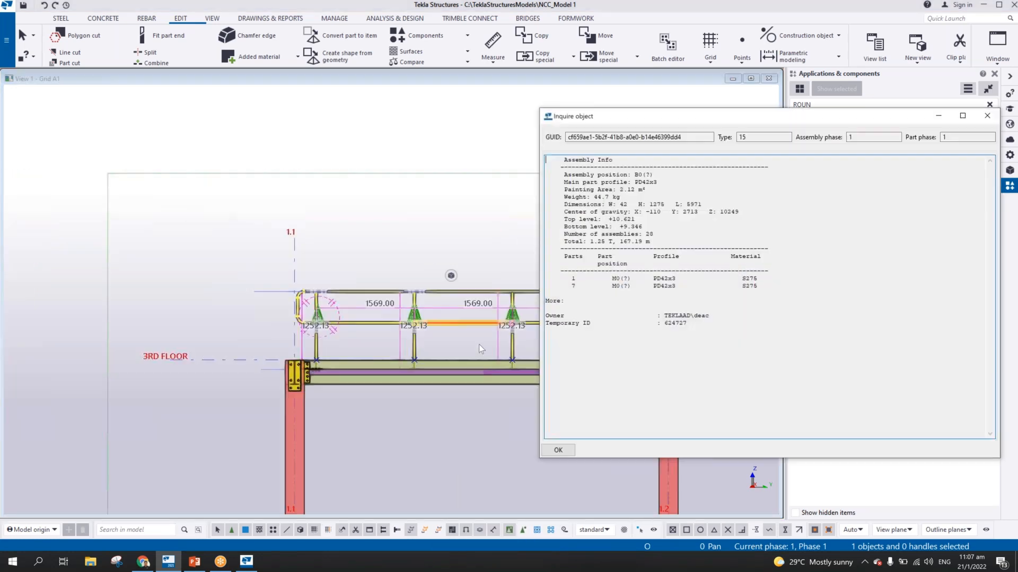
Add the short mid rail between the fourth stanchion and grid 1.2 to the handrail assembly of the first bay
{"action": "middle_click_drag", "start_coordinate": [478, 345], "coordinate": [217, 297]}
{"action": "scroll", "coordinate": [303, 297], "scroll_direction": "up", "scroll_amount": 2}
{"action": "scroll", "coordinate": [421, 254], "scroll_direction": "up", "scroll_amount": 3}
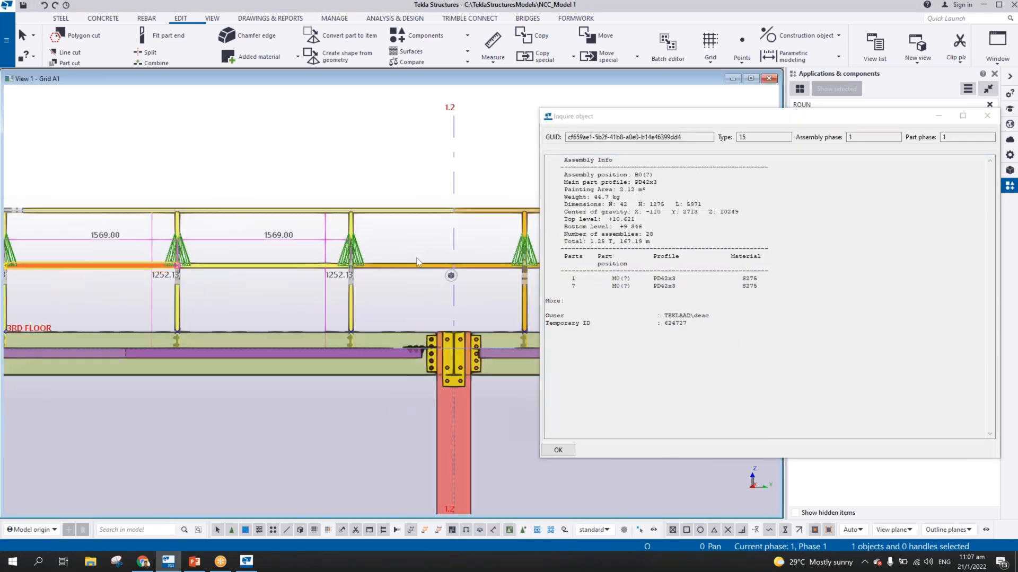
{"action": "right_click", "coordinate": [388, 265]}
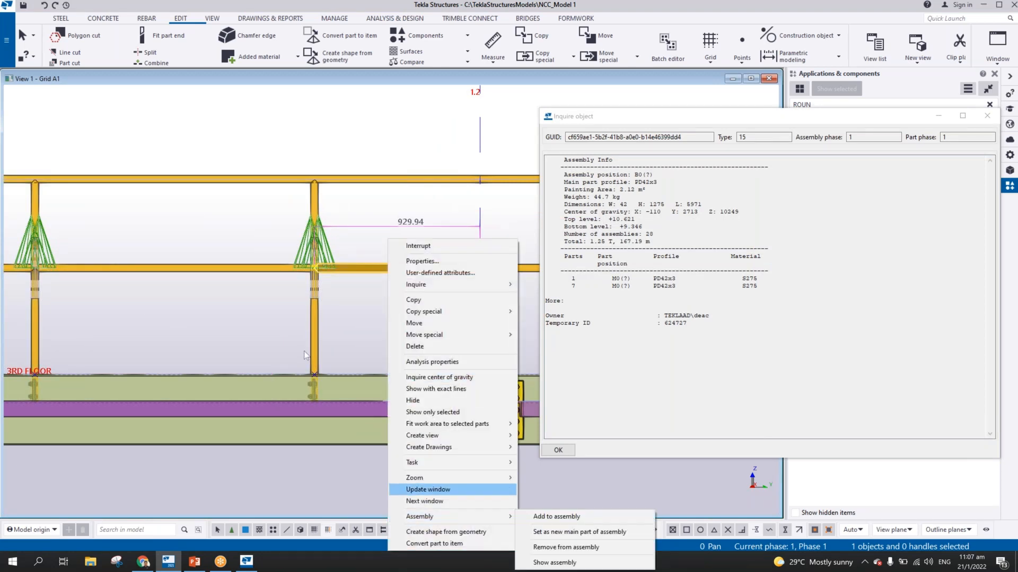
{"action": "mouse_move", "coordinate": [435, 519]}
{"action": "left_click", "coordinate": [536, 517]}
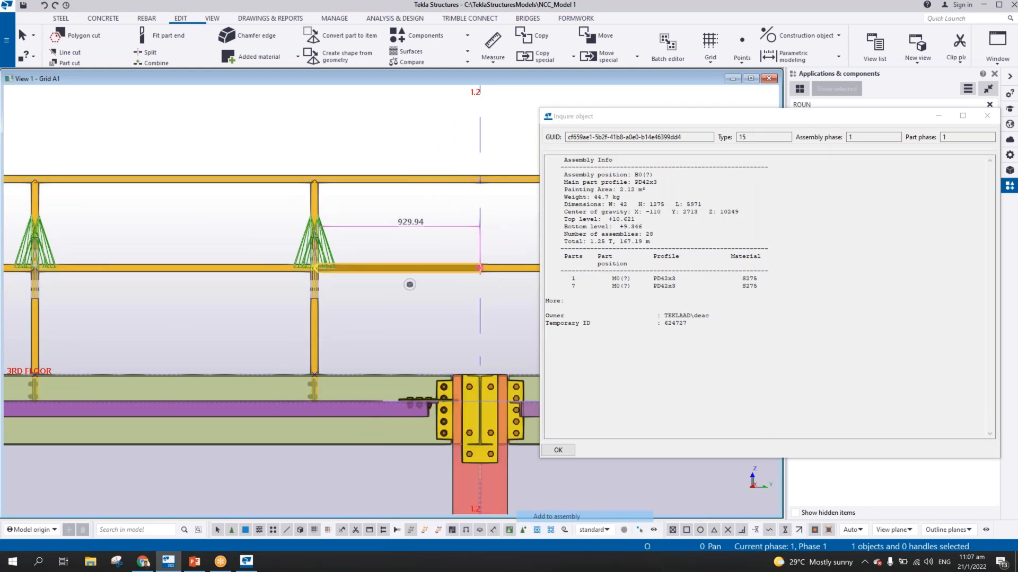
{"action": "scroll", "coordinate": [358, 323], "scroll_direction": "down", "scroll_amount": 3}
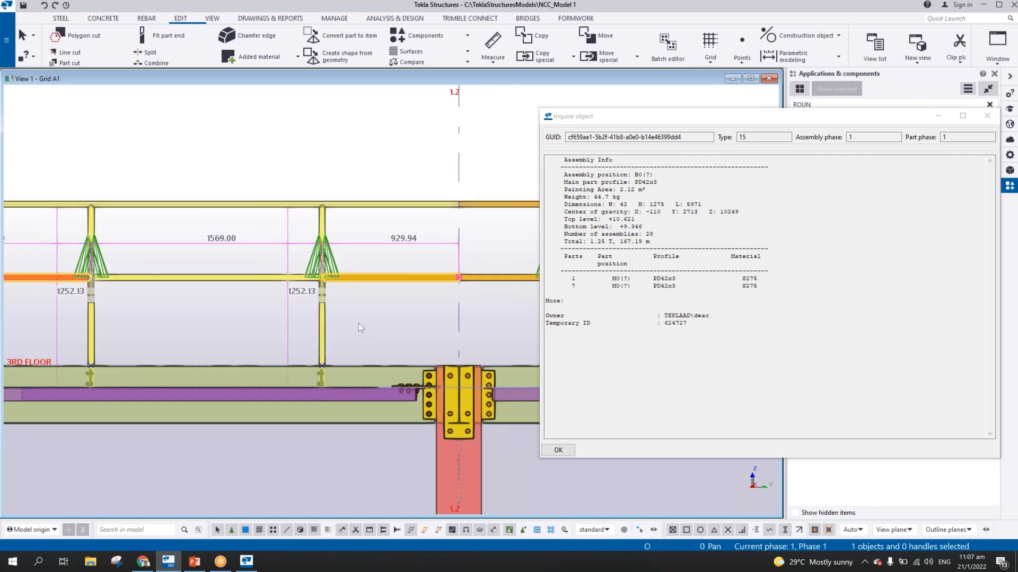
Inquire the first bay's handrail assembly again from its mid rail near grid 1.2, and close the report
{"action": "right_click", "coordinate": [255, 296]}
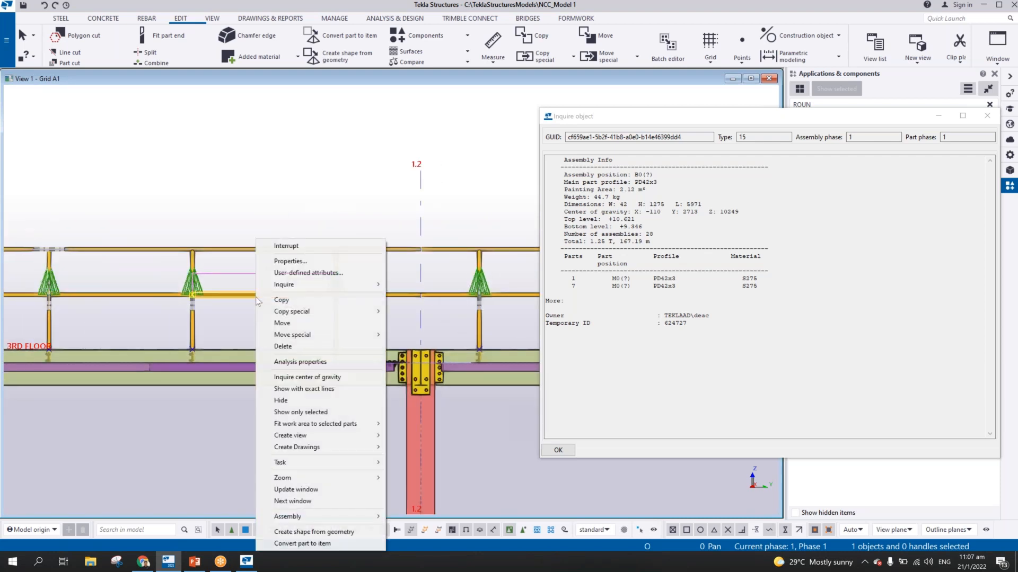
{"action": "mouse_move", "coordinate": [315, 284]}
{"action": "left_click", "coordinate": [438, 297]}
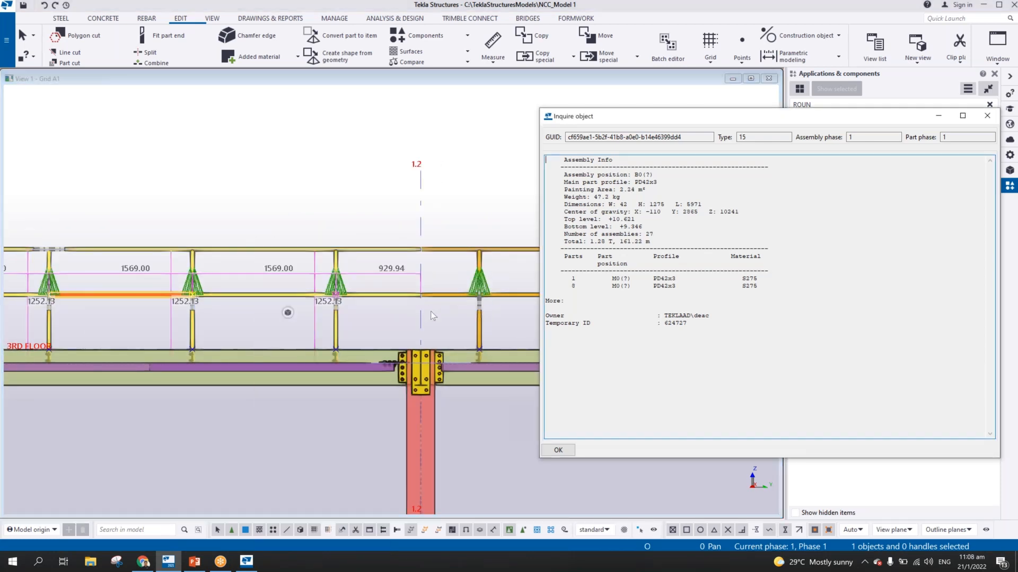
{"action": "scroll", "coordinate": [425, 316], "scroll_direction": "down", "scroll_amount": 4}
{"action": "middle_click_drag", "start_coordinate": [287, 324], "coordinate": [358, 300]}
{"action": "scroll", "coordinate": [358, 300], "scroll_direction": "up", "scroll_amount": 3}
{"action": "scroll", "coordinate": [358, 300], "scroll_direction": "up", "scroll_amount": 1}
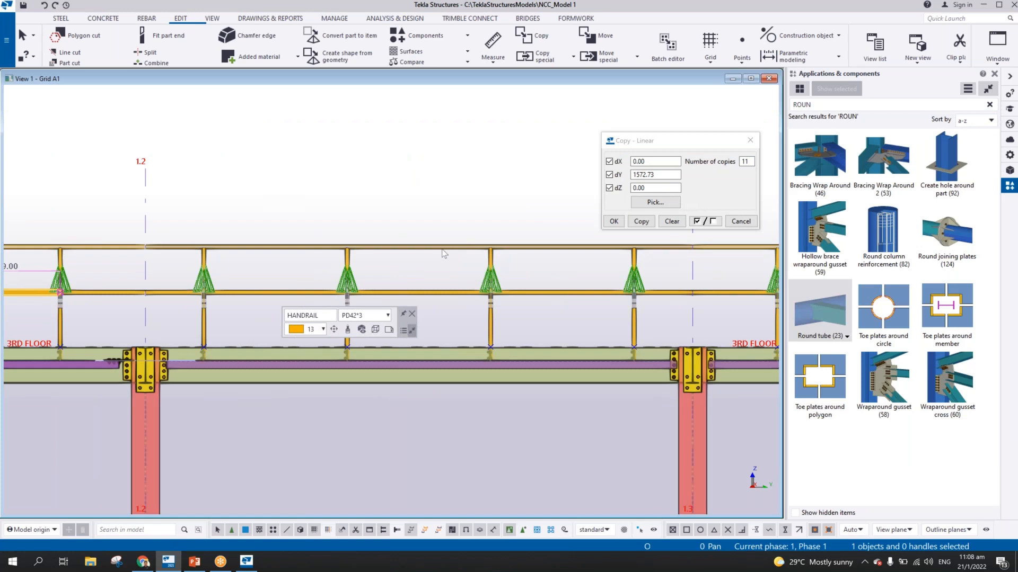
Add the four stanchions and five mid rail pieces between grids 1.2 and 1.3 to that bay's top rail assembly, allowing weld and bolt deletion
{"action": "left_click", "coordinate": [442, 249]}
{"action": "scroll", "coordinate": [444, 270], "scroll_direction": "down", "scroll_amount": 1}
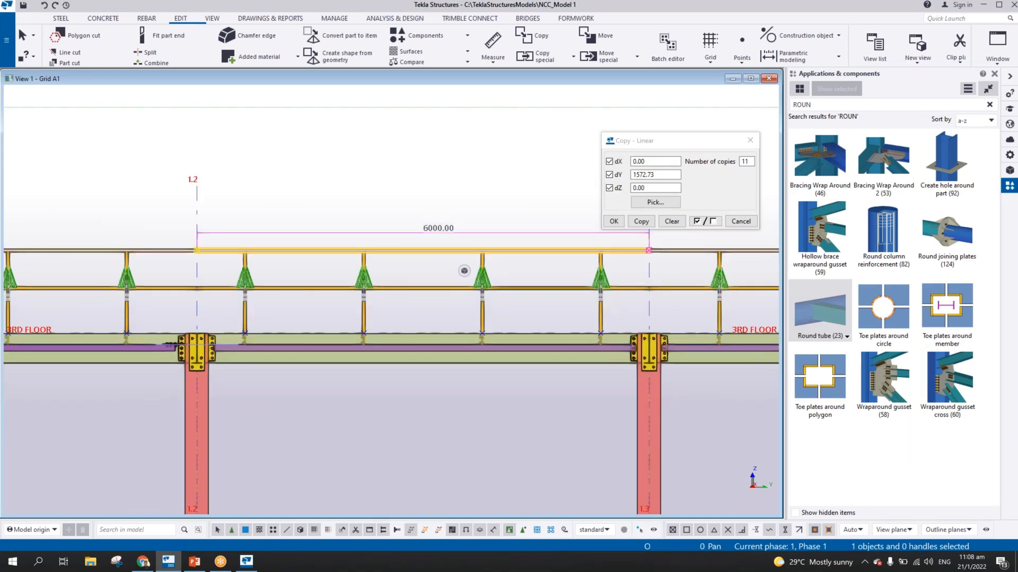
{"action": "mouse_move", "coordinate": [464, 271]}
{"action": "left_click_drag", "start_coordinate": [618, 320], "coordinate": [218, 314]}
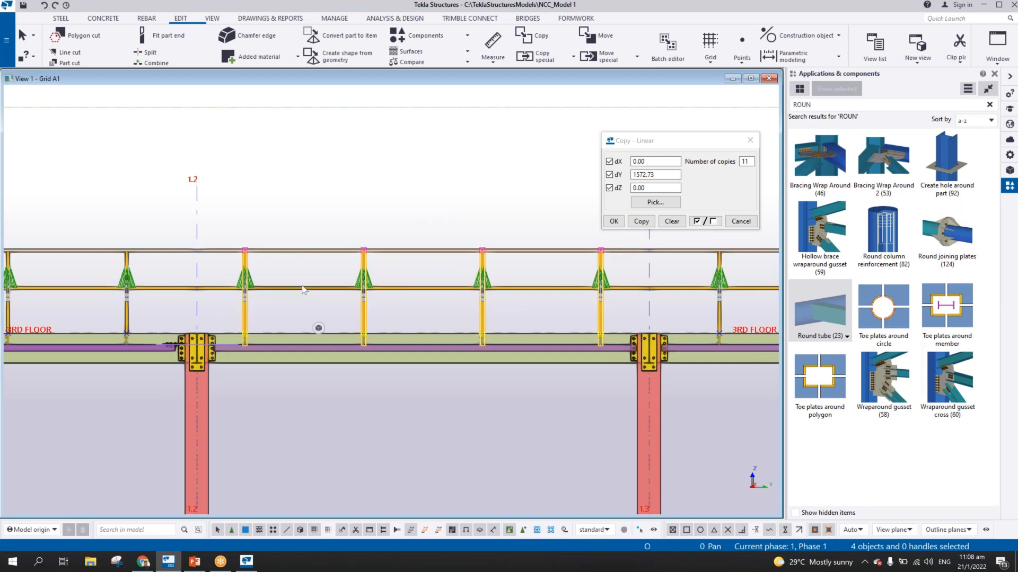
{"action": "left_click", "coordinate": [304, 289], "text": "ctrl"}
{"action": "left_click", "coordinate": [231, 289], "text": "ctrl"}
{"action": "left_click", "coordinate": [450, 289], "text": "ctrl"}
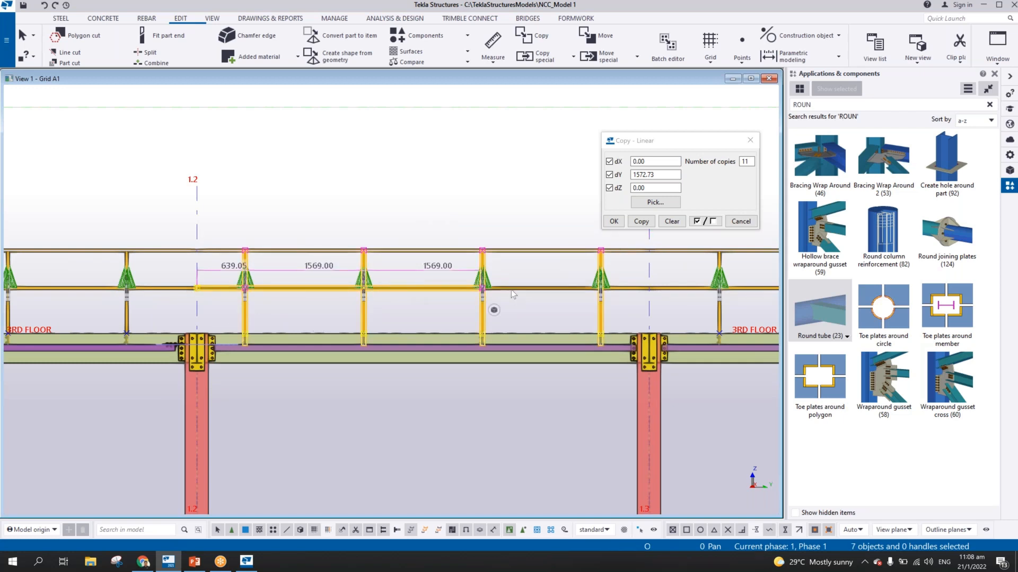
{"action": "left_click", "coordinate": [530, 289], "text": "ctrl"}
{"action": "left_click", "coordinate": [630, 289], "text": "ctrl"}
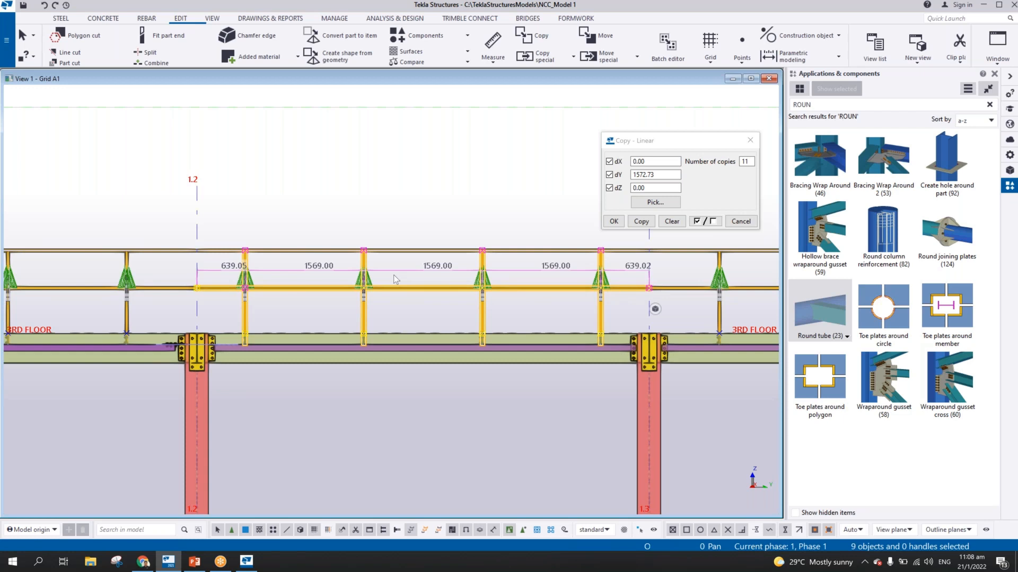
{"action": "scroll", "coordinate": [393, 274], "scroll_direction": "up", "scroll_amount": 3}
{"action": "right_click", "coordinate": [394, 233]}
{"action": "left_click", "coordinate": [472, 478]}
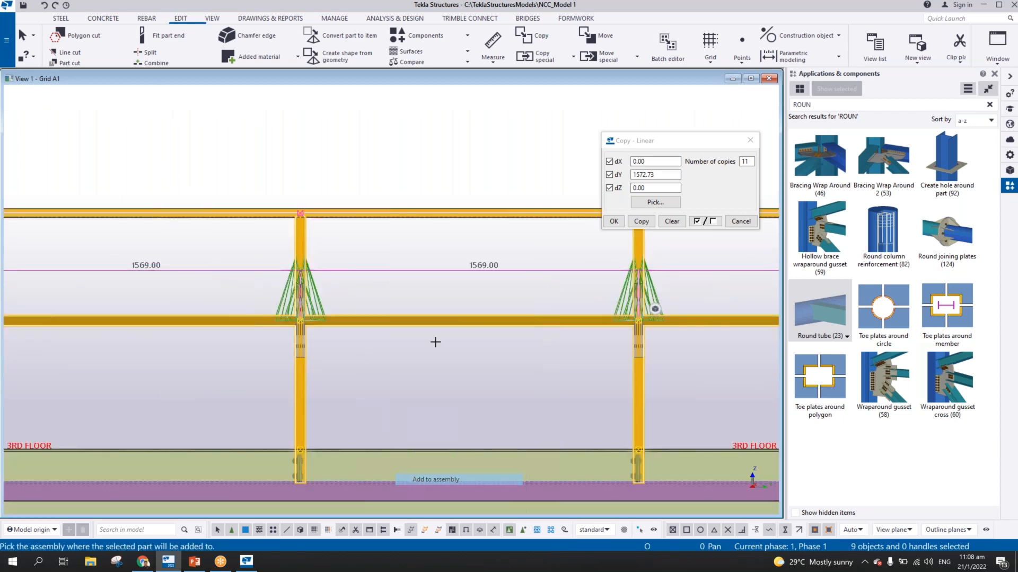
{"action": "left_click", "coordinate": [423, 214]}
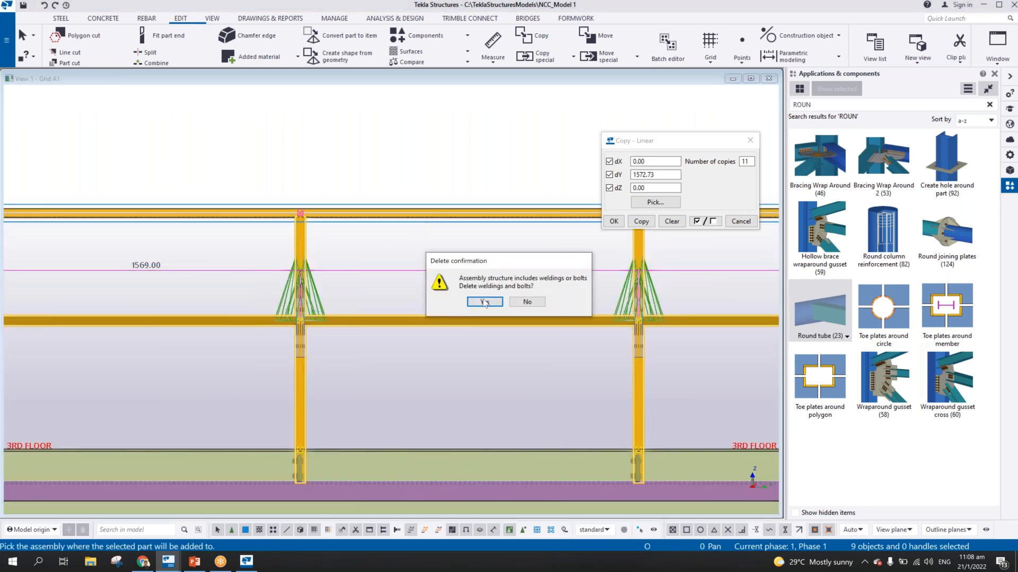
{"action": "left_click", "coordinate": [484, 302]}
{"action": "scroll", "coordinate": [440, 365], "scroll_direction": "down", "scroll_amount": 5}
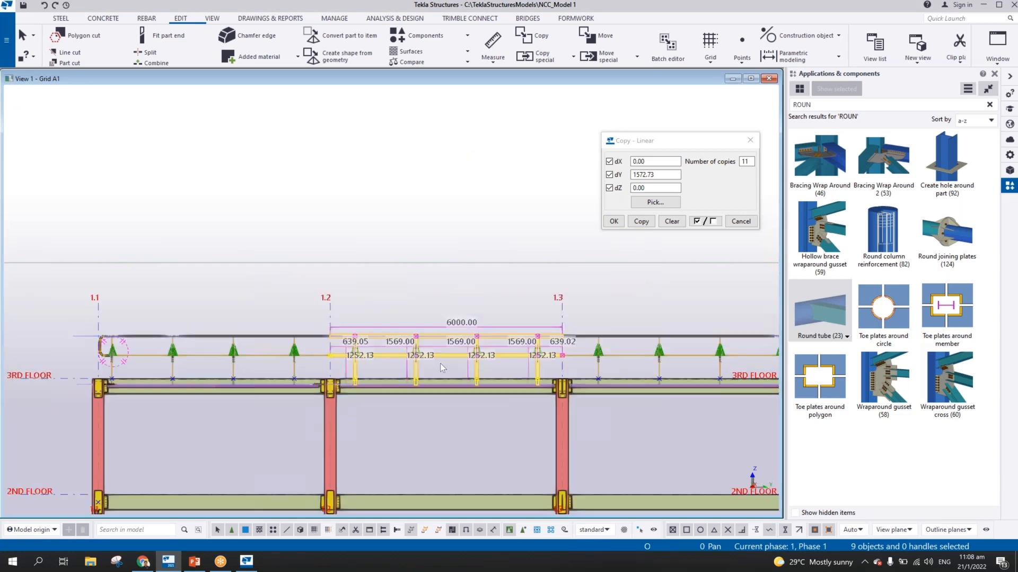
Inquire the assembly information of the top rail between grids 1.2 and 1.3, review its highlighted members, and close the report
{"action": "scroll", "coordinate": [440, 363], "scroll_direction": "up", "scroll_amount": 5}
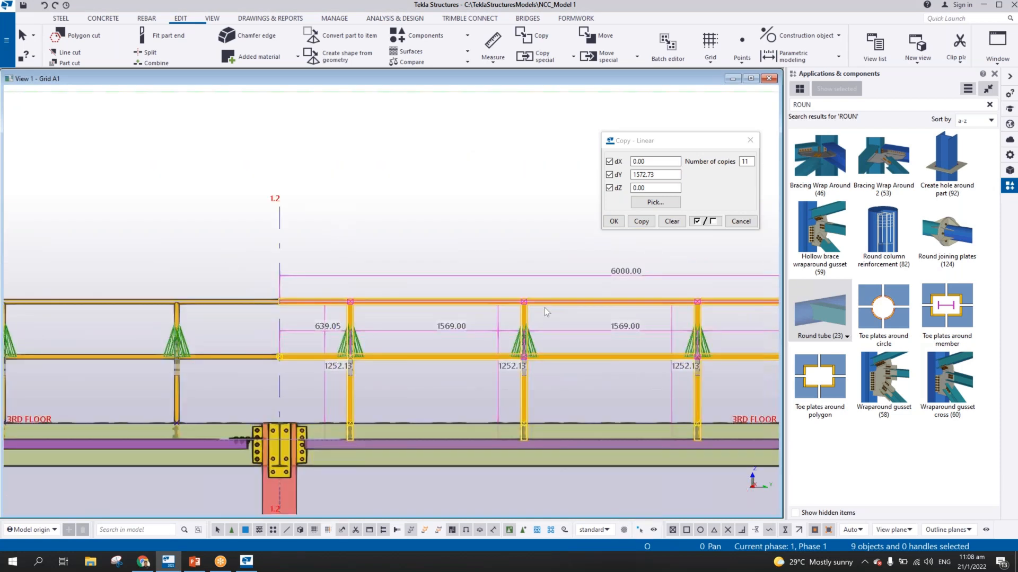
{"action": "left_click", "coordinate": [545, 307]}
{"action": "scroll", "coordinate": [579, 304], "scroll_direction": "up", "scroll_amount": 2}
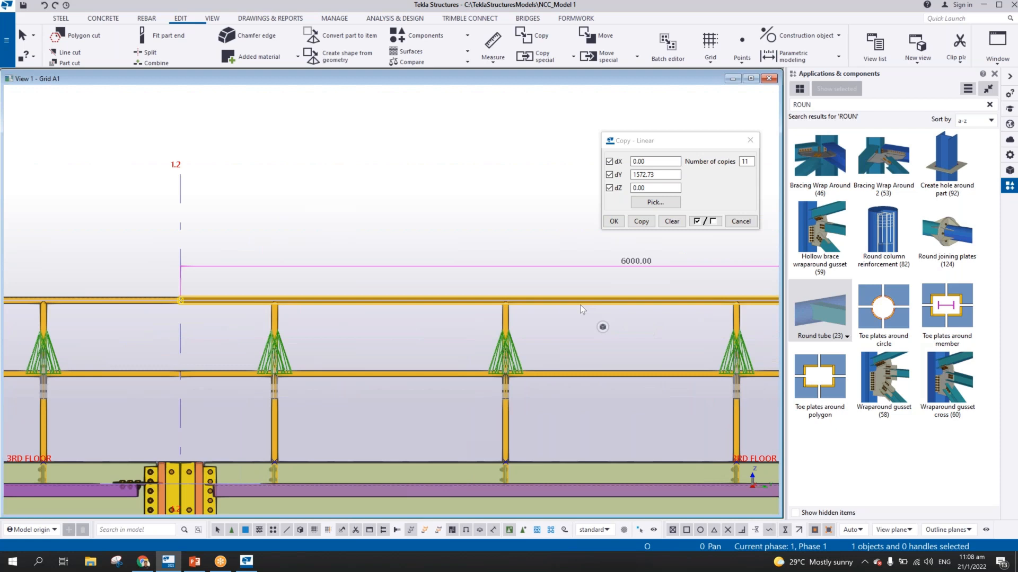
{"action": "right_click", "coordinate": [580, 304]}
{"action": "mouse_move", "coordinate": [641, 284]}
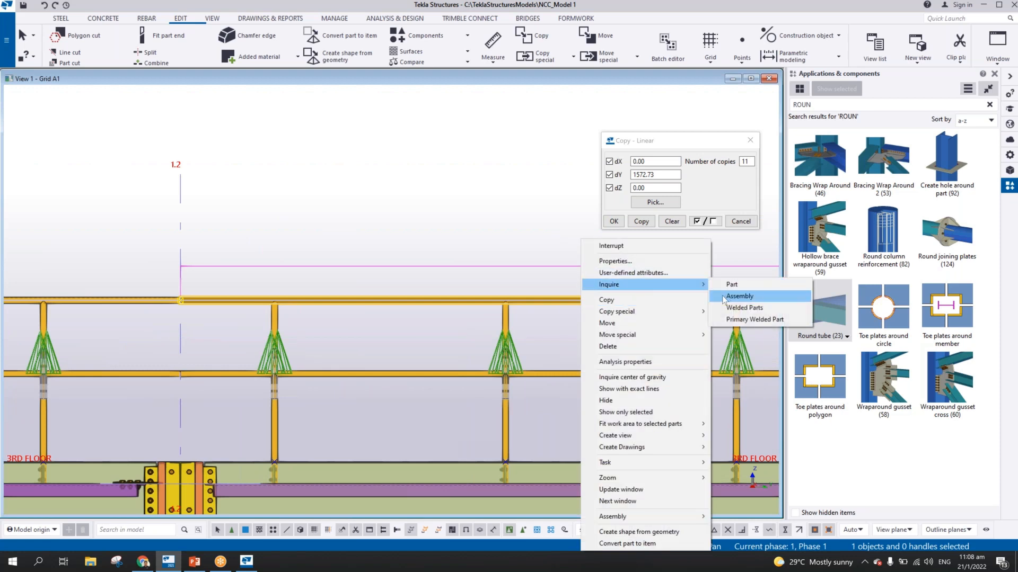
{"action": "left_click", "coordinate": [724, 299]}
{"action": "middle_click_drag", "start_coordinate": [371, 293], "coordinate": [165, 244]}
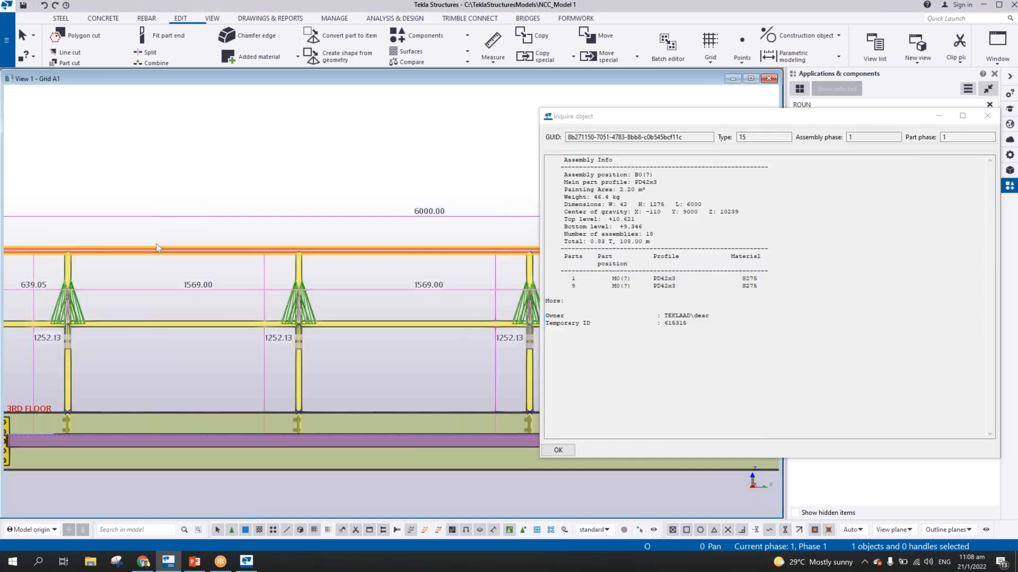
{"action": "scroll", "coordinate": [169, 248], "scroll_direction": "down", "scroll_amount": 9}
{"action": "scroll", "coordinate": [354, 268], "scroll_direction": "up", "scroll_amount": 1}
{"action": "middle_click_drag", "start_coordinate": [369, 277], "coordinate": [504, 270]}
{"action": "mouse_move", "coordinate": [192, 293]}
{"action": "middle_mouse_down"}
{"action": "mouse_move", "coordinate": [318, 284]}
{"action": "mouse_move", "coordinate": [194, 303]}
{"action": "middle_mouse_up"}
{"action": "scroll", "coordinate": [424, 252], "scroll_direction": "up", "scroll_amount": 2}
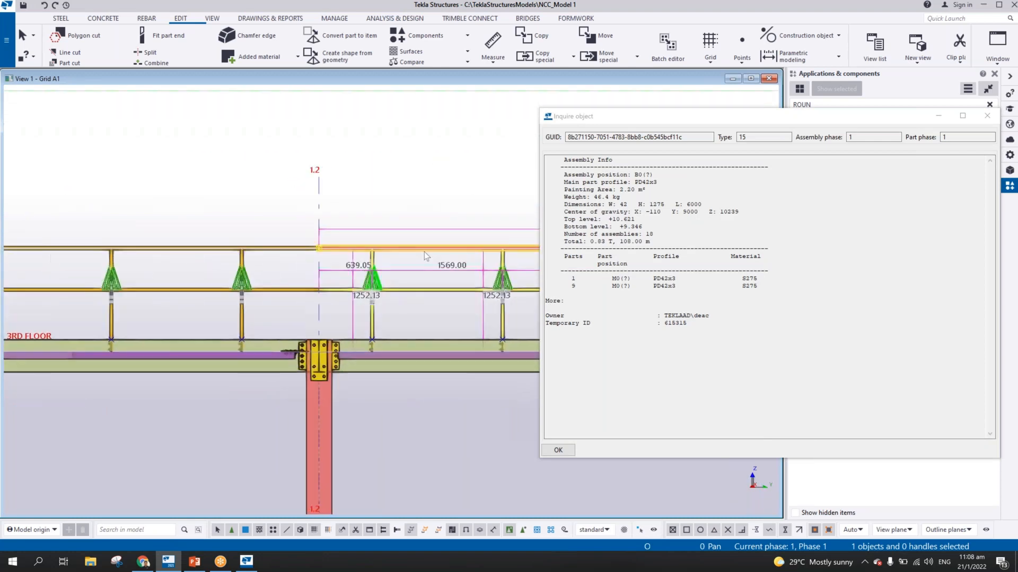
{"action": "left_click", "coordinate": [984, 116]}
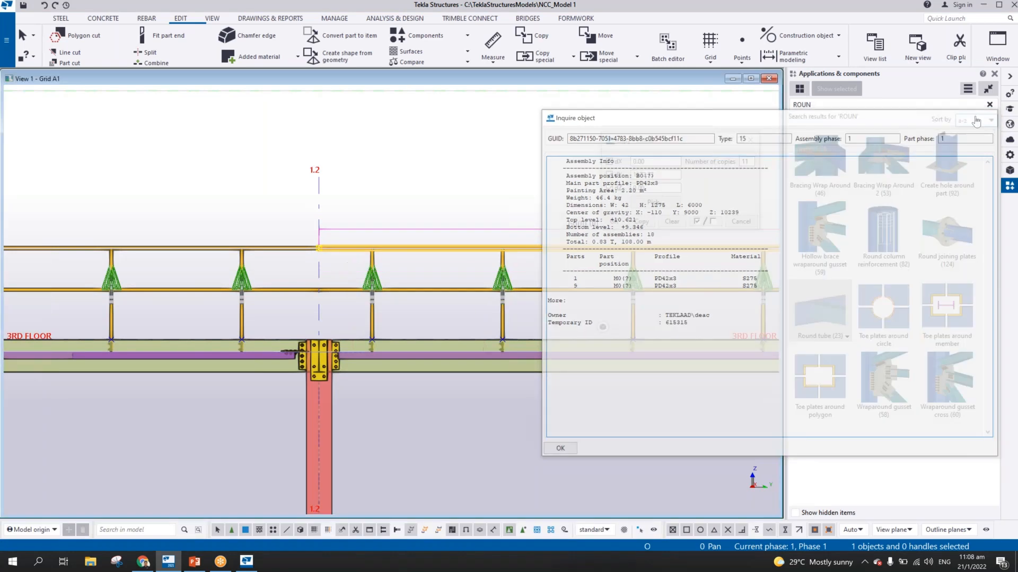
Inquire the first bay's assembly information from the mid rail between the second and third stanchions past grid 1.1
{"action": "middle_click_drag", "start_coordinate": [526, 263], "coordinate": [566, 278]}
{"action": "scroll", "coordinate": [566, 278], "scroll_direction": "up", "scroll_amount": 2}
{"action": "middle_click_drag", "start_coordinate": [317, 283], "coordinate": [474, 295]}
{"action": "middle_click_drag", "start_coordinate": [233, 298], "coordinate": [522, 296]}
{"action": "scroll", "coordinate": [522, 296], "scroll_direction": "down", "scroll_amount": 2}
{"action": "left_click", "coordinate": [409, 317]}
{"action": "right_click", "coordinate": [409, 316]}
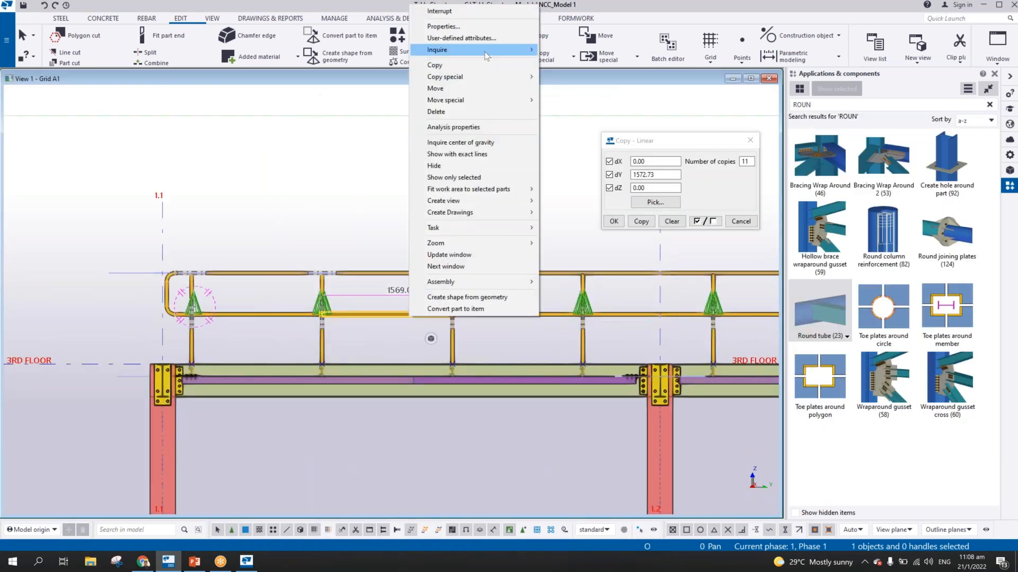
{"action": "mouse_move", "coordinate": [530, 49]}
{"action": "left_click", "coordinate": [559, 63]}
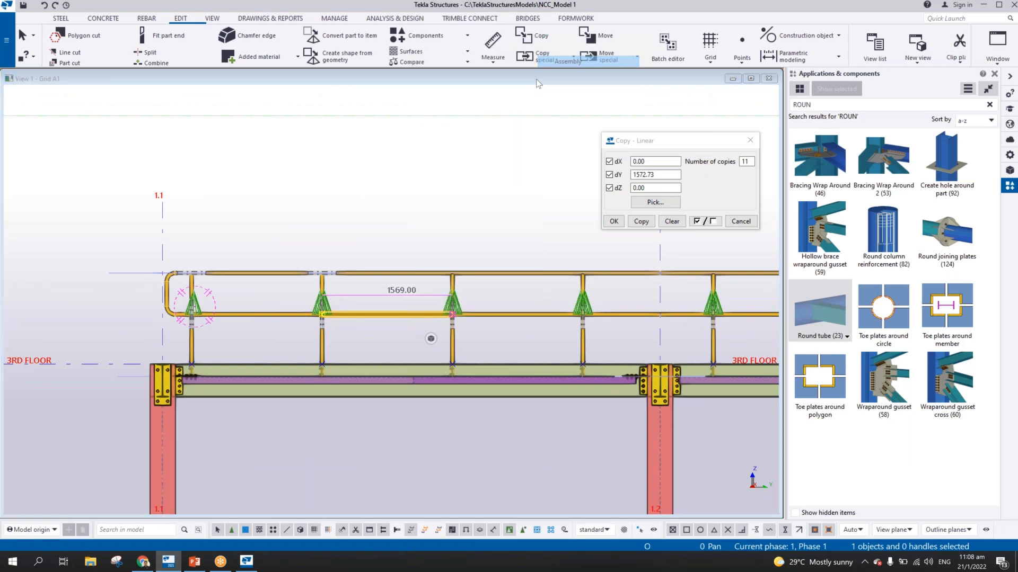
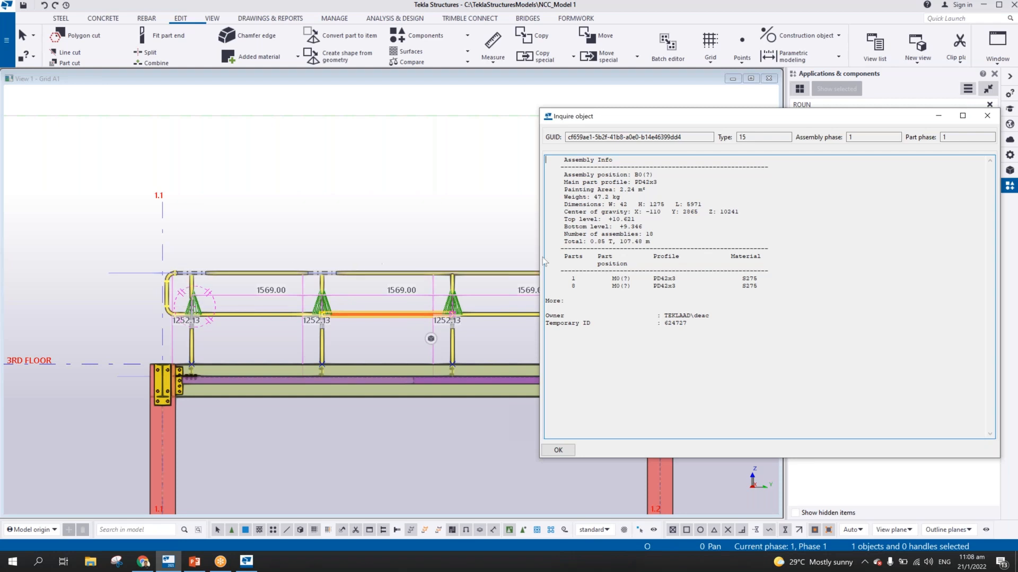
Close the report and make the mid rail between the second and third stanchions past grid 1.2 the main part of its assembly
{"action": "left_click", "coordinate": [559, 450]}
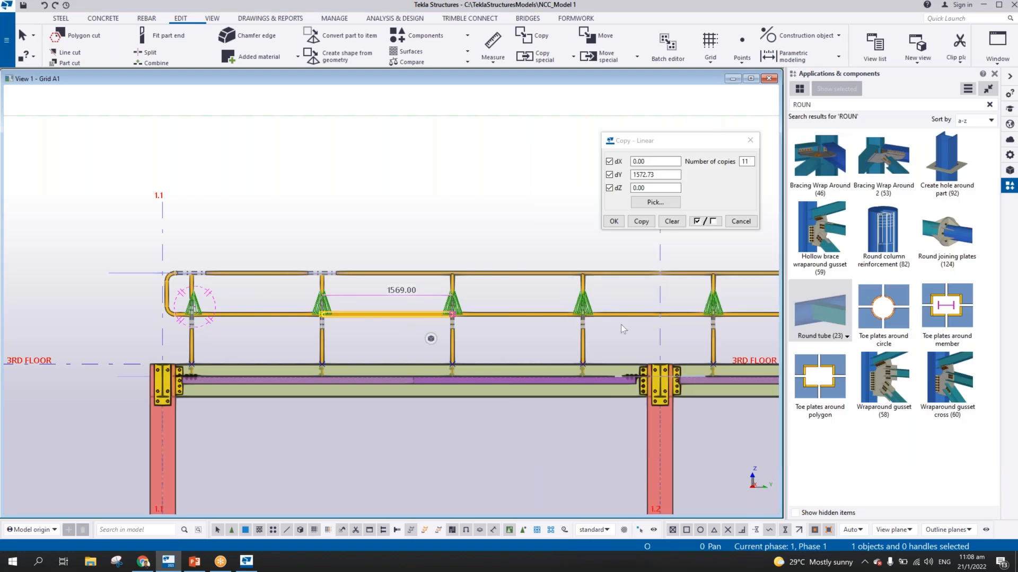
{"action": "middle_click_drag", "start_coordinate": [621, 324], "coordinate": [63, 341]}
{"action": "left_click", "coordinate": [468, 292]}
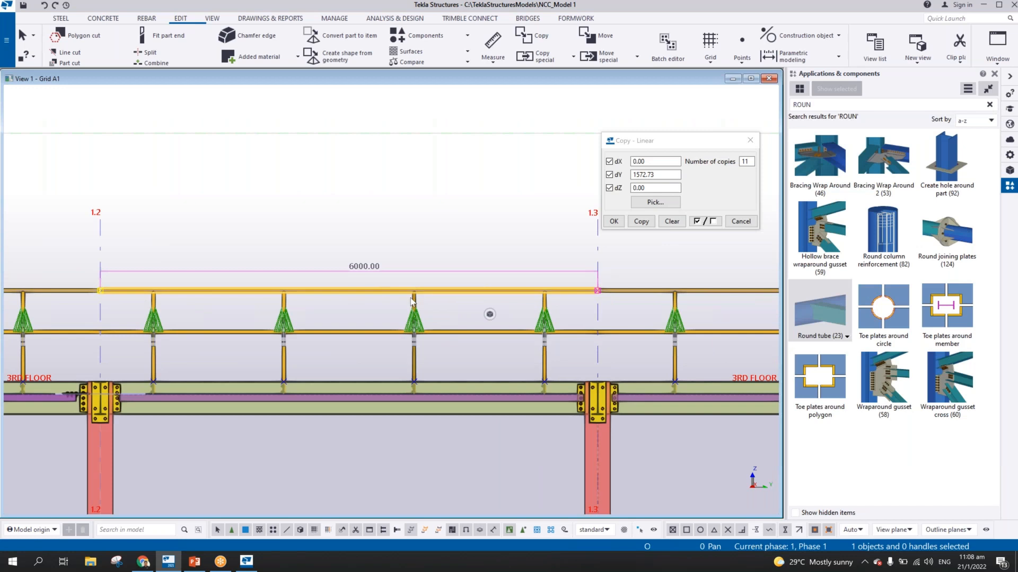
{"action": "middle_click_drag", "start_coordinate": [378, 322], "coordinate": [117, 345]}
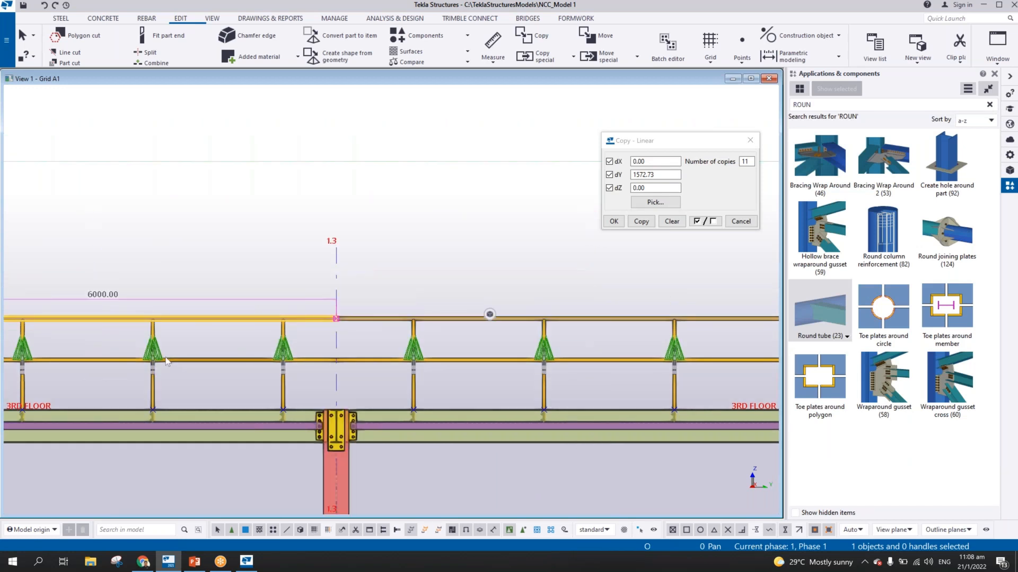
{"action": "scroll", "coordinate": [480, 298], "scroll_direction": "down", "scroll_amount": 1}
{"action": "scroll", "coordinate": [455, 331], "scroll_direction": "up", "scroll_amount": 3}
{"action": "left_click", "coordinate": [456, 331]}
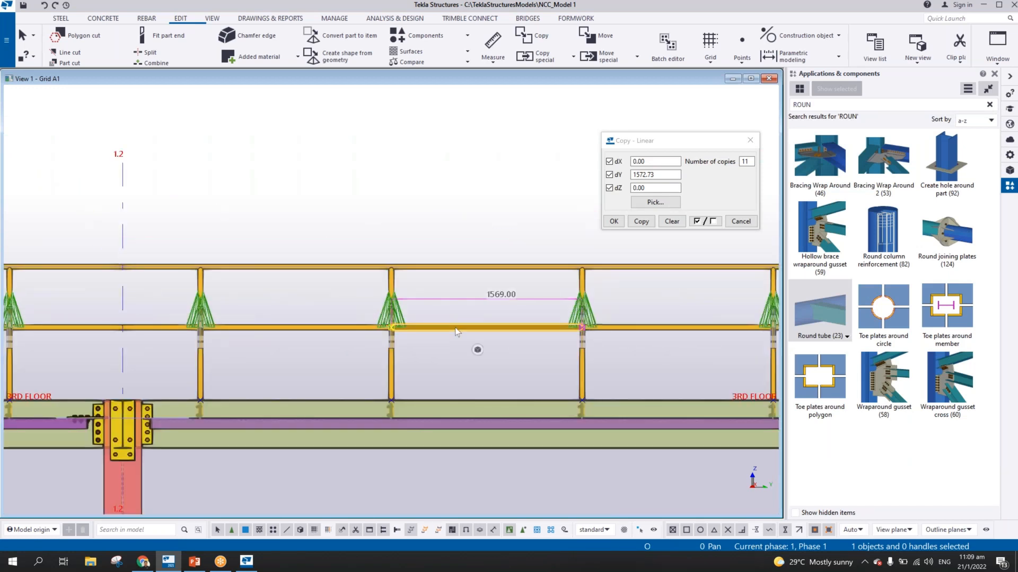
{"action": "right_click", "coordinate": [455, 330]}
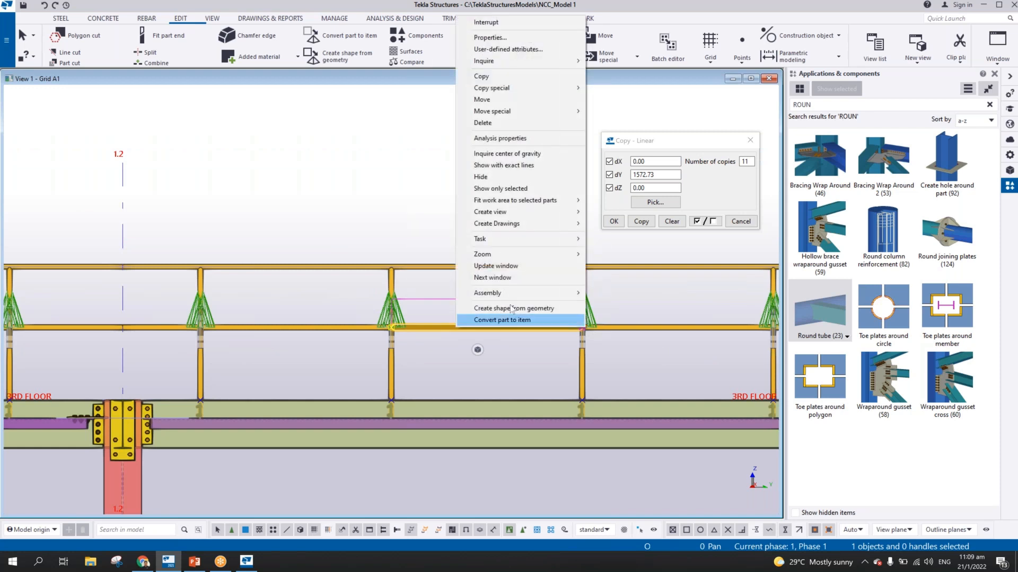
{"action": "mouse_move", "coordinate": [551, 294]}
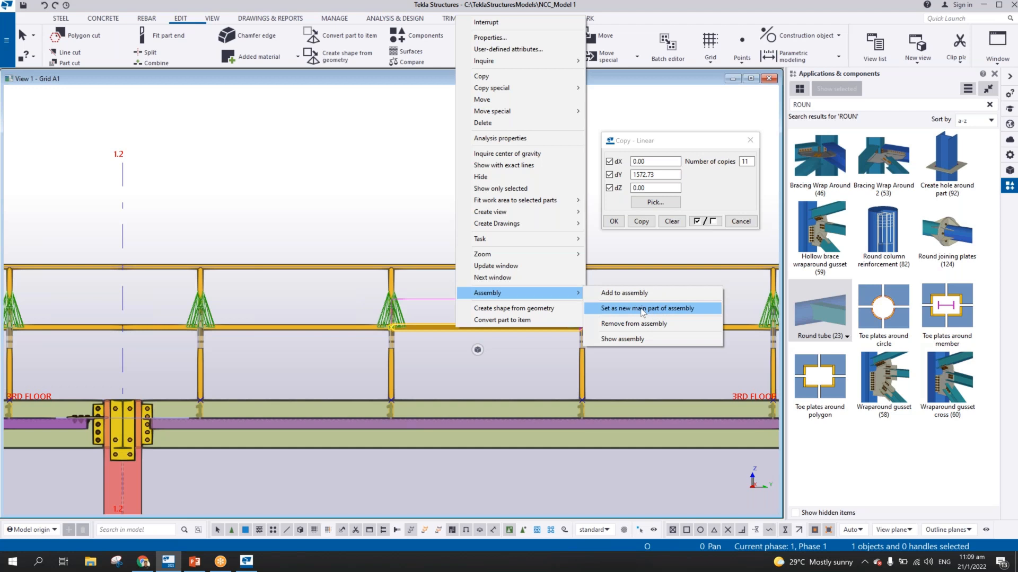
{"action": "left_click", "coordinate": [642, 310]}
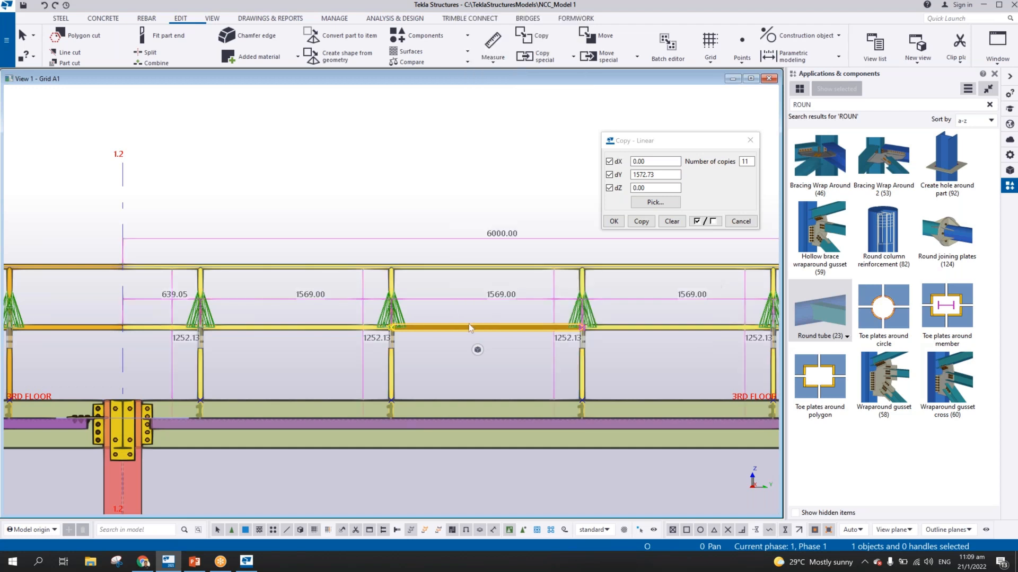
Inquire the assembly information of that mid rail between grids 1.2 and 1.3, review the highlighted bay members, and close the report
{"action": "right_click", "coordinate": [469, 330]}
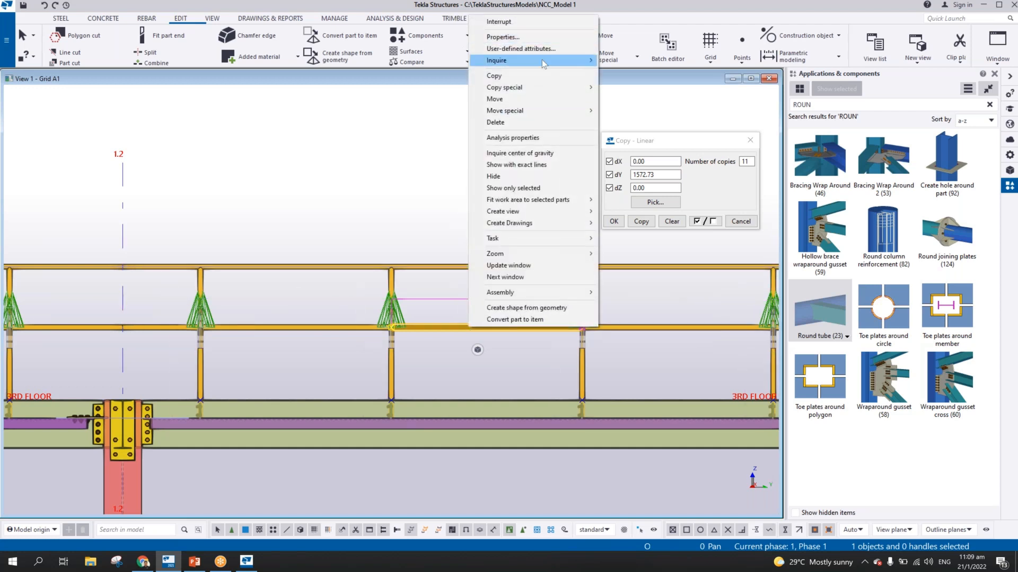
{"action": "mouse_move", "coordinate": [583, 60]}
{"action": "left_click", "coordinate": [627, 72]}
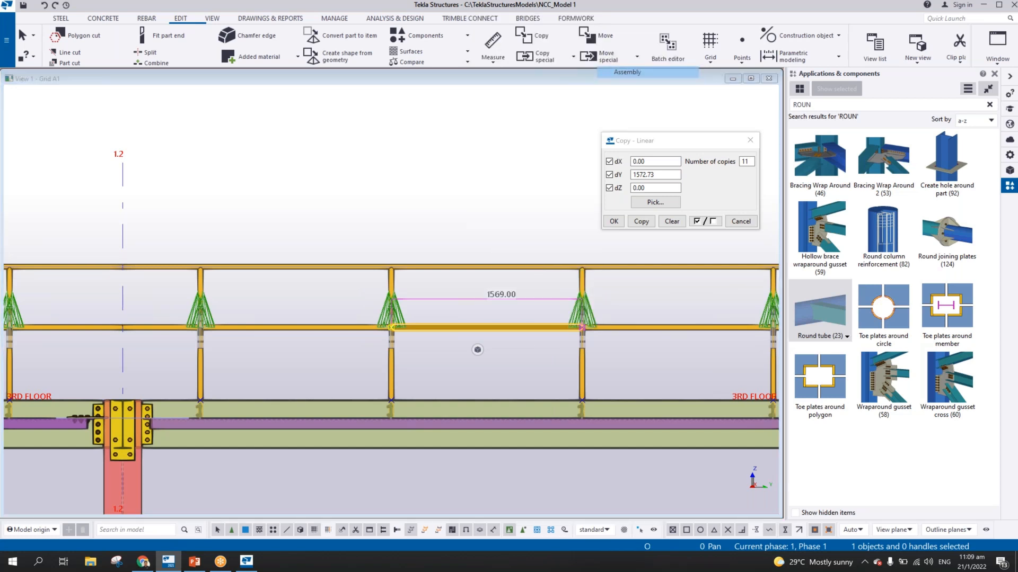
{"action": "scroll", "coordinate": [446, 347], "scroll_direction": "down", "scroll_amount": 3}
{"action": "middle_click_drag", "start_coordinate": [450, 349], "coordinate": [278, 340]}
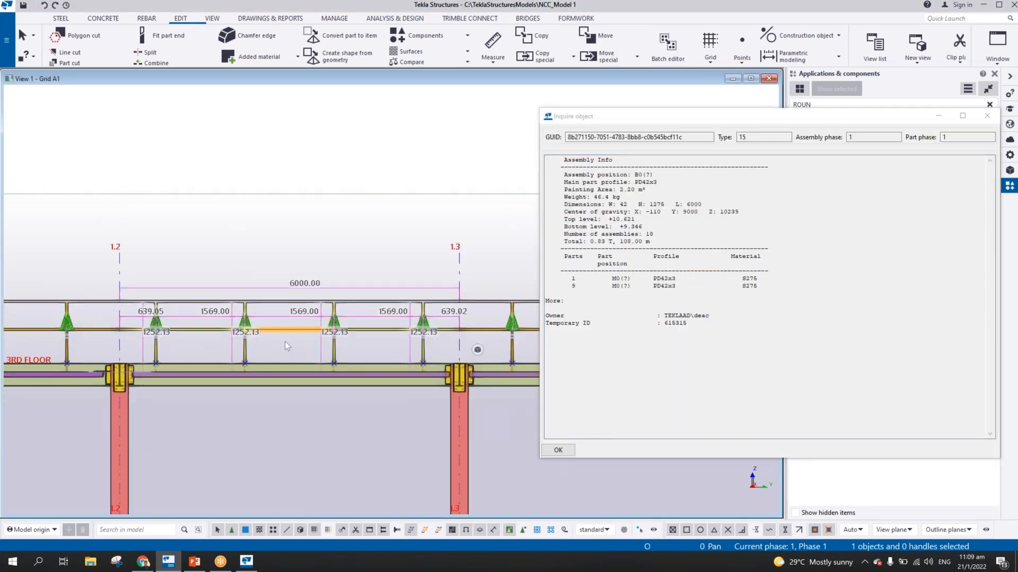
{"action": "left_click", "coordinate": [558, 450]}
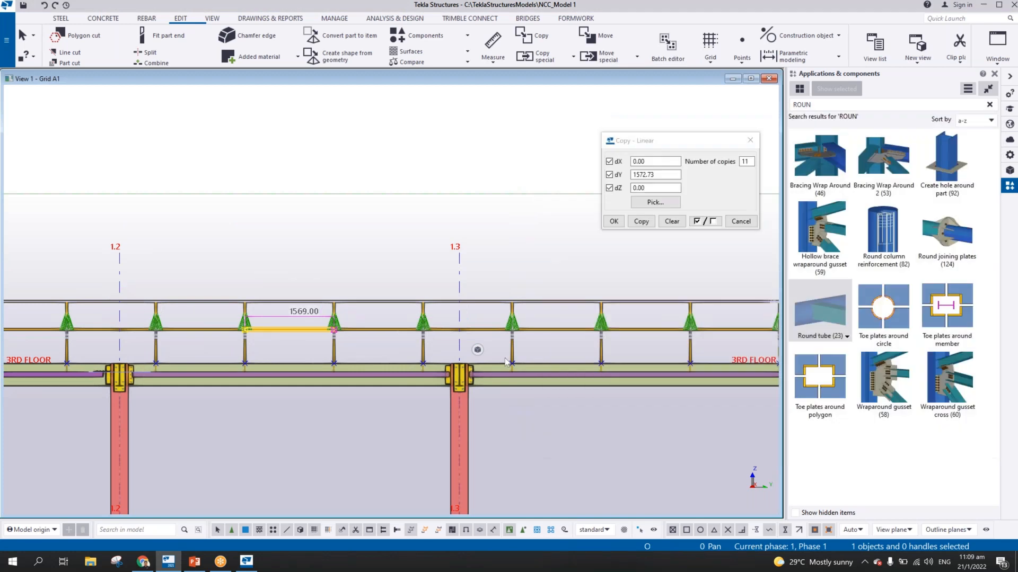
Add the top rail, four stanchions and remaining mid rails between grids 1.3 and 1.4 to the second-to-third-stanchion mid rail's assembly, allowing weld and bolt deletion
{"action": "scroll", "coordinate": [565, 338], "scroll_direction": "up", "scroll_amount": 3}
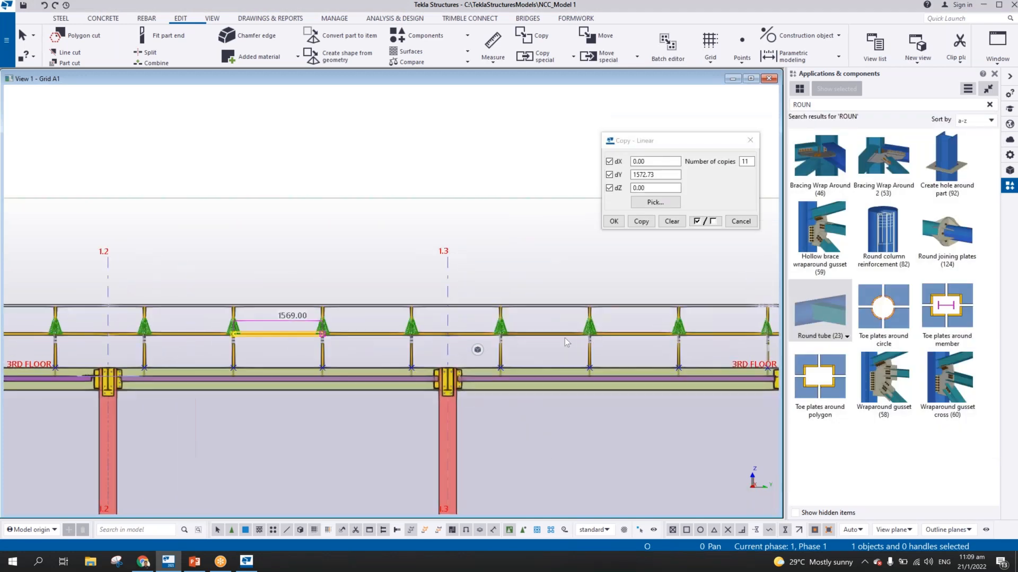
{"action": "middle_click_drag", "start_coordinate": [567, 338], "coordinate": [501, 335]}
{"action": "left_click", "coordinate": [502, 335]}
{"action": "scroll", "coordinate": [501, 336], "scroll_direction": "down", "scroll_amount": 2}
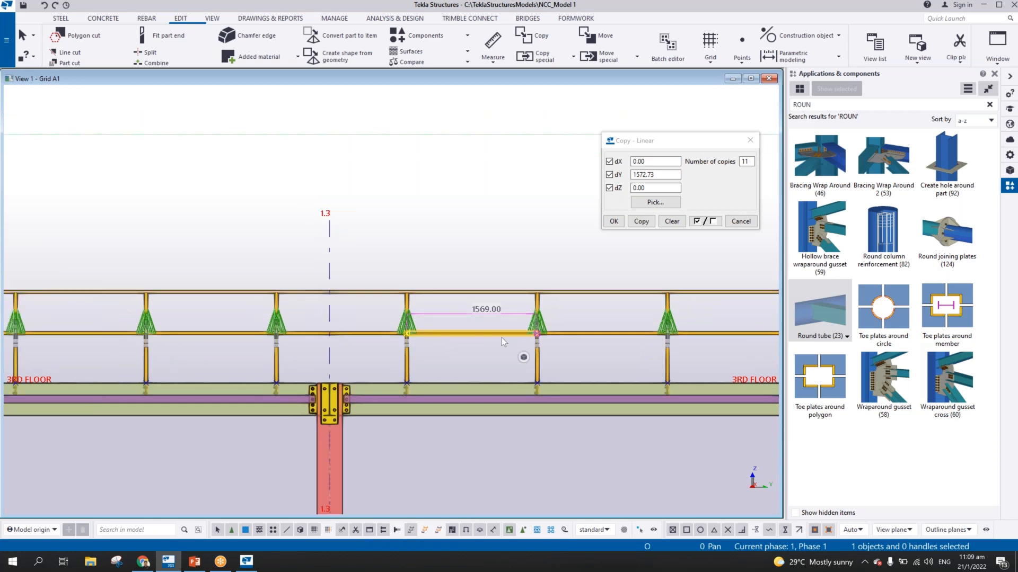
{"action": "left_click", "coordinate": [412, 335]}
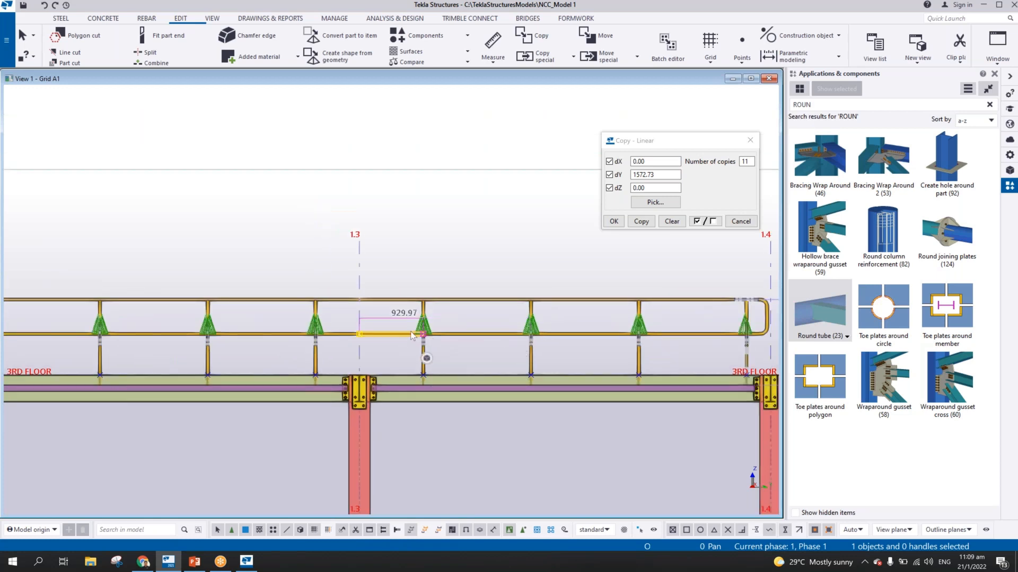
{"action": "left_click", "coordinate": [469, 304], "text": "ctrl"}
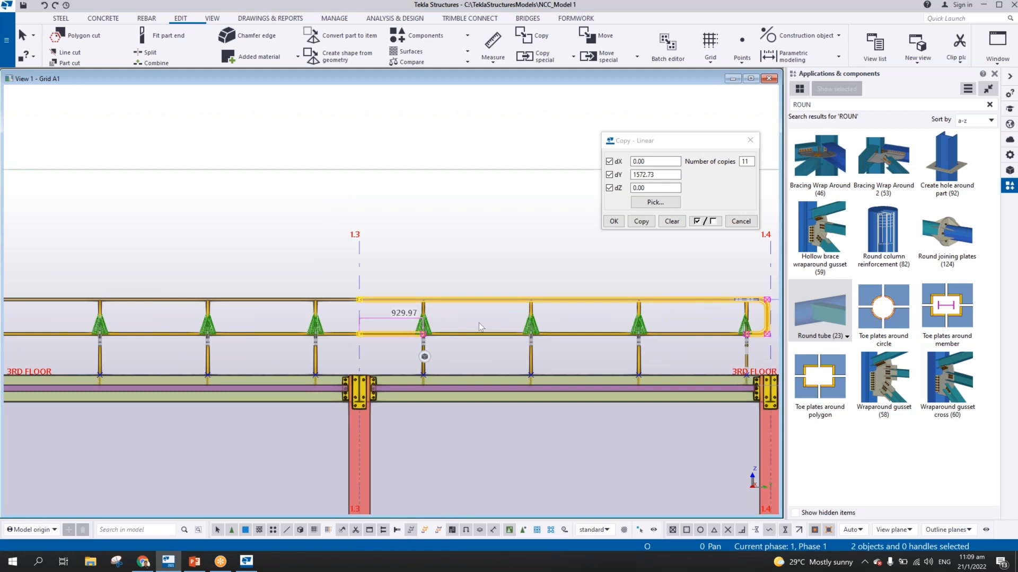
{"action": "left_click_drag", "start_coordinate": [639, 353], "coordinate": [425, 368], "text": "ctrl"}
{"action": "left_click", "coordinate": [507, 335], "text": "ctrl"}
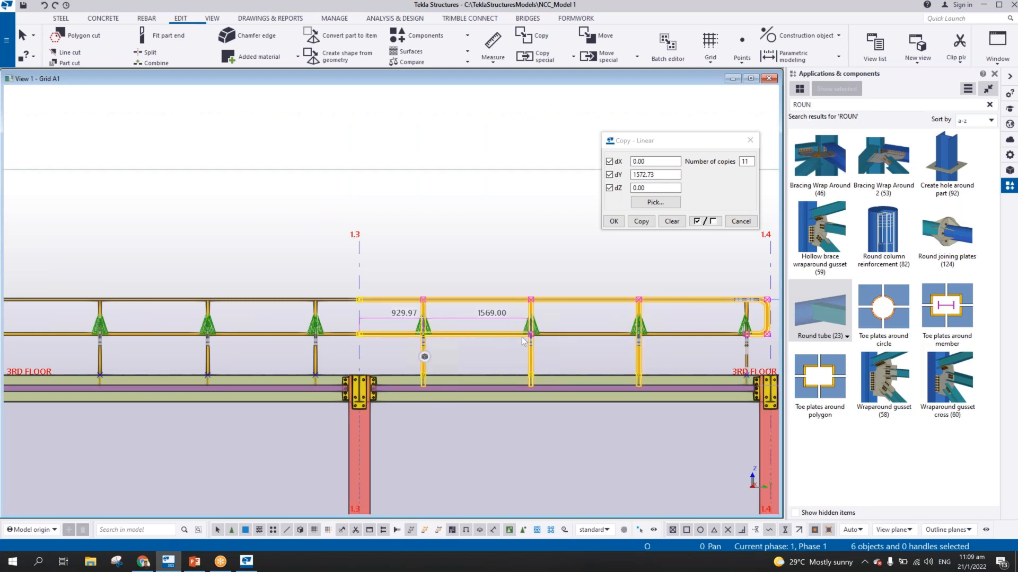
{"action": "left_click", "coordinate": [672, 336], "text": "ctrl"}
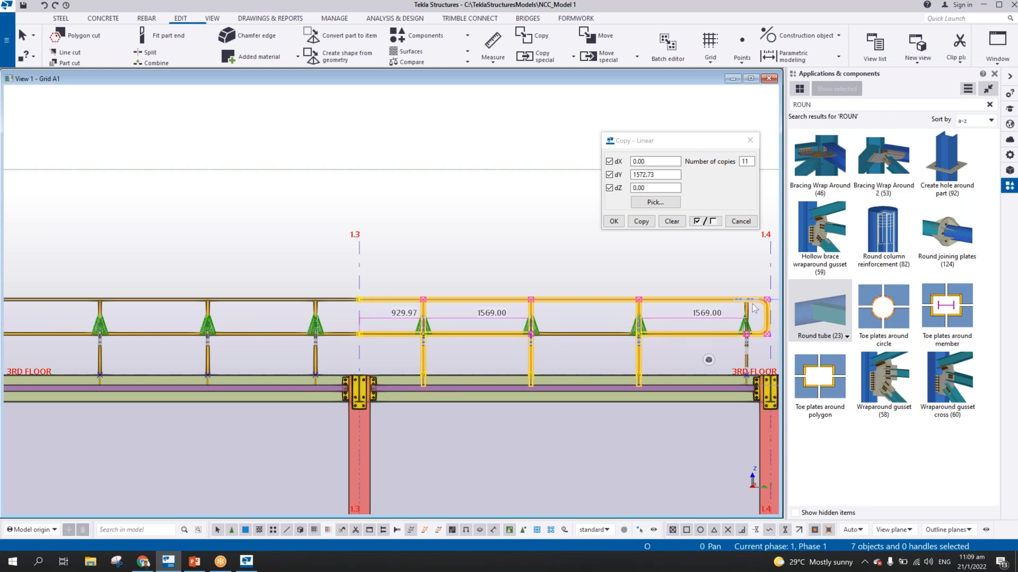
{"action": "left_click", "coordinate": [747, 311], "text": "ctrl"}
{"action": "right_click", "coordinate": [750, 310]}
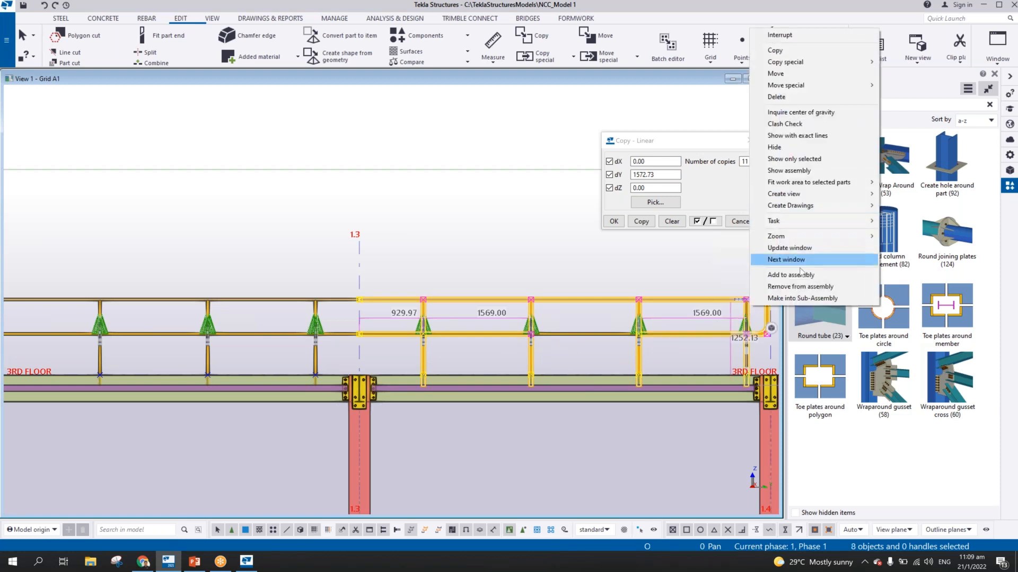
{"action": "left_click", "coordinate": [780, 274]}
{"action": "left_click", "coordinate": [575, 333]}
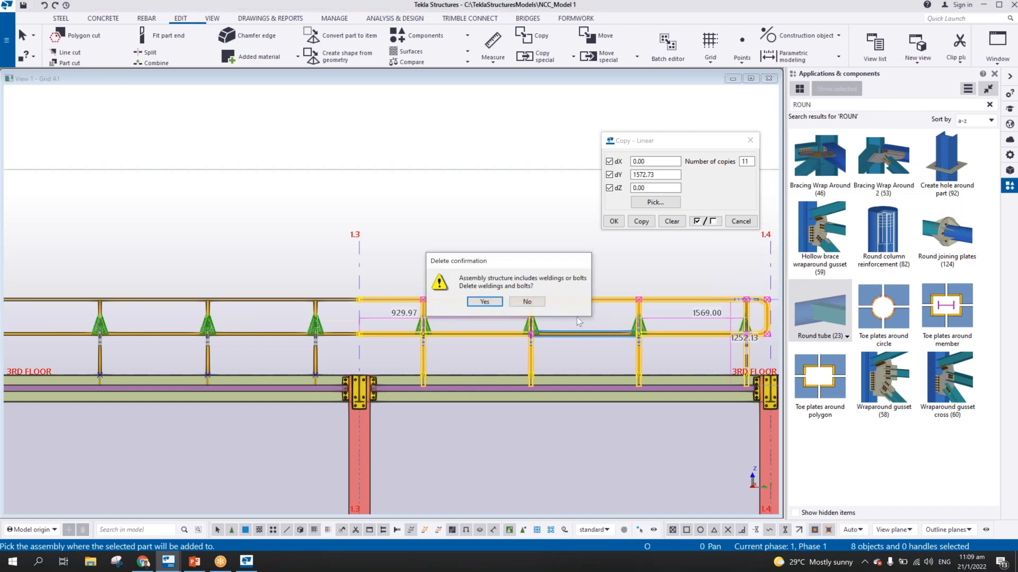
{"action": "left_click", "coordinate": [495, 306]}
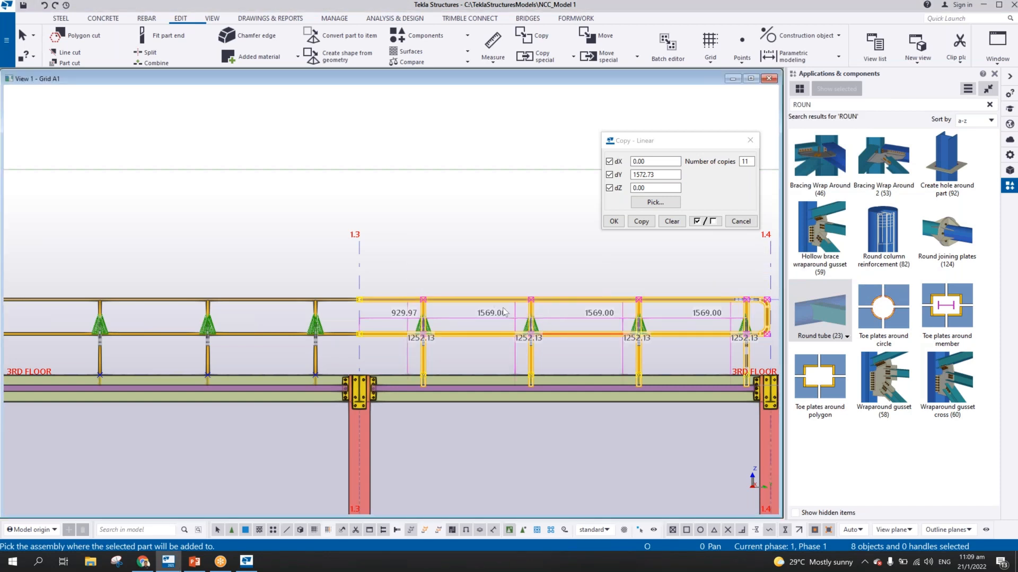
{"action": "scroll", "coordinate": [527, 331], "scroll_direction": "down", "scroll_amount": 2}
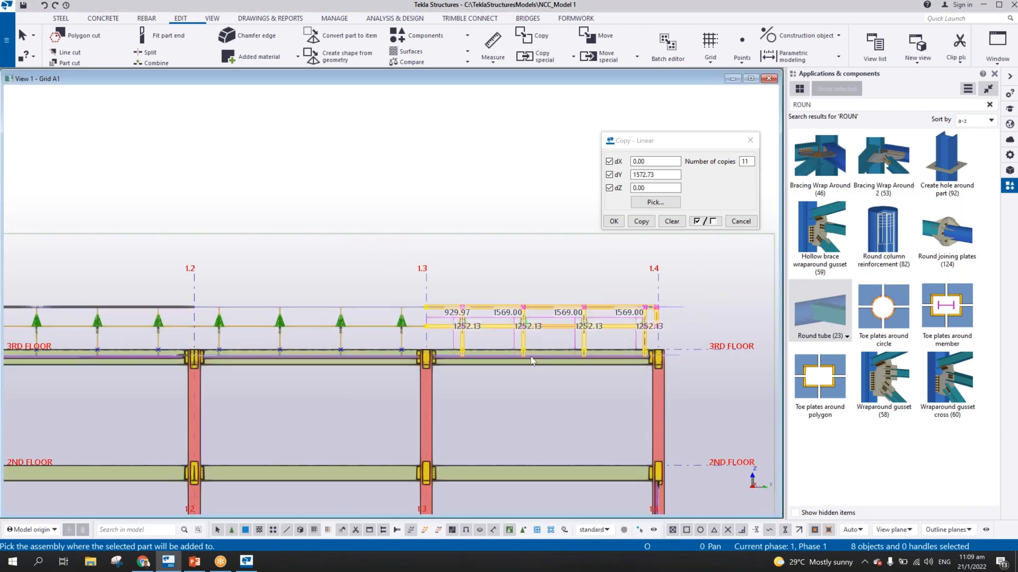
{"action": "middle_click_drag", "start_coordinate": [499, 352], "coordinate": [655, 336]}
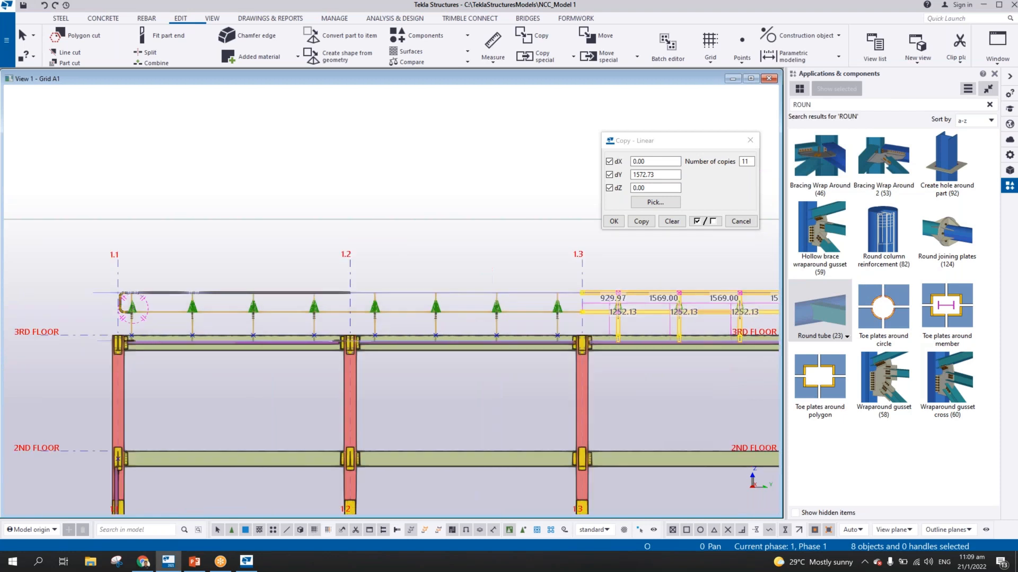
{"action": "left_click", "coordinate": [466, 258]}
Examine the first handrail stanchion near grid 1.1 and its base connection to the 3RD FLOOR beam
{"action": "scroll", "coordinate": [441, 253], "scroll_direction": "down", "scroll_amount": 1}
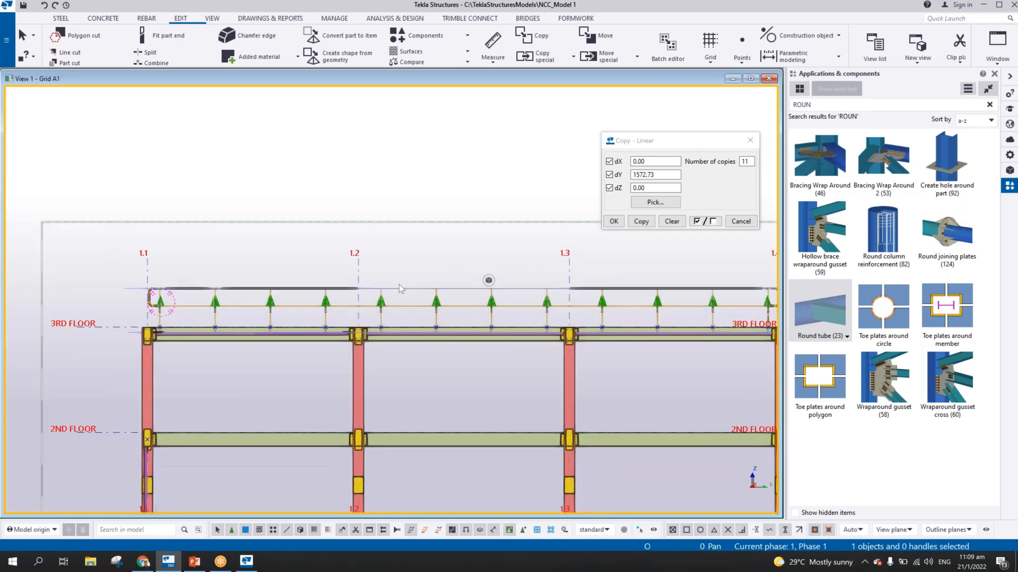
{"action": "scroll", "coordinate": [398, 288], "scroll_direction": "up", "scroll_amount": 5}
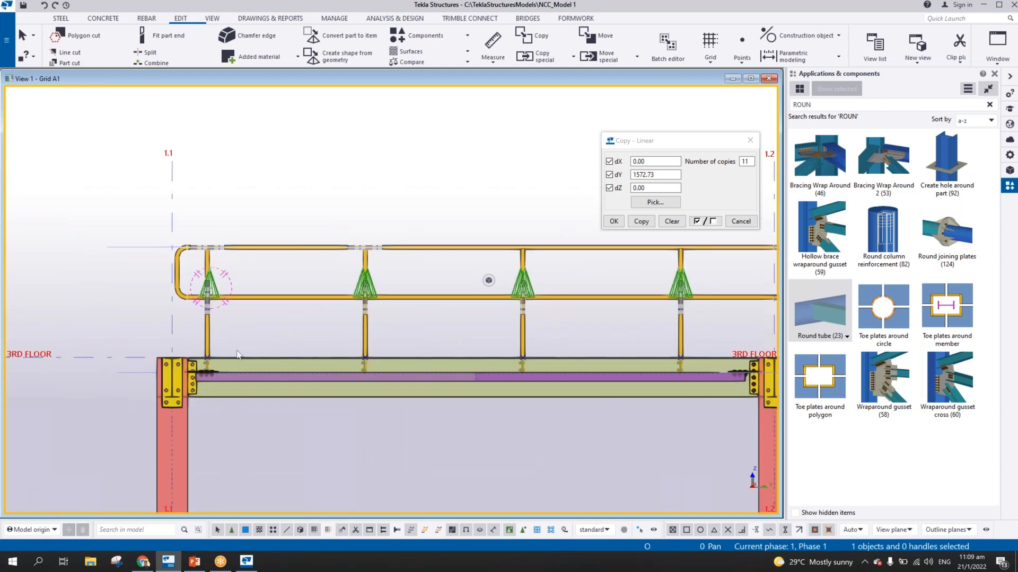
{"action": "scroll", "coordinate": [237, 354], "scroll_direction": "up", "scroll_amount": 4}
{"action": "mouse_move", "coordinate": [200, 345]}
{"action": "middle_mouse_down", "text": "ctrl"}
{"action": "mouse_move", "coordinate": [342, 384]}
{"action": "mouse_move", "coordinate": [122, 345]}
{"action": "mouse_move", "coordinate": [123, 329]}
{"action": "mouse_move", "coordinate": [250, 339]}
{"action": "middle_mouse_up", "text": "ctrl"}
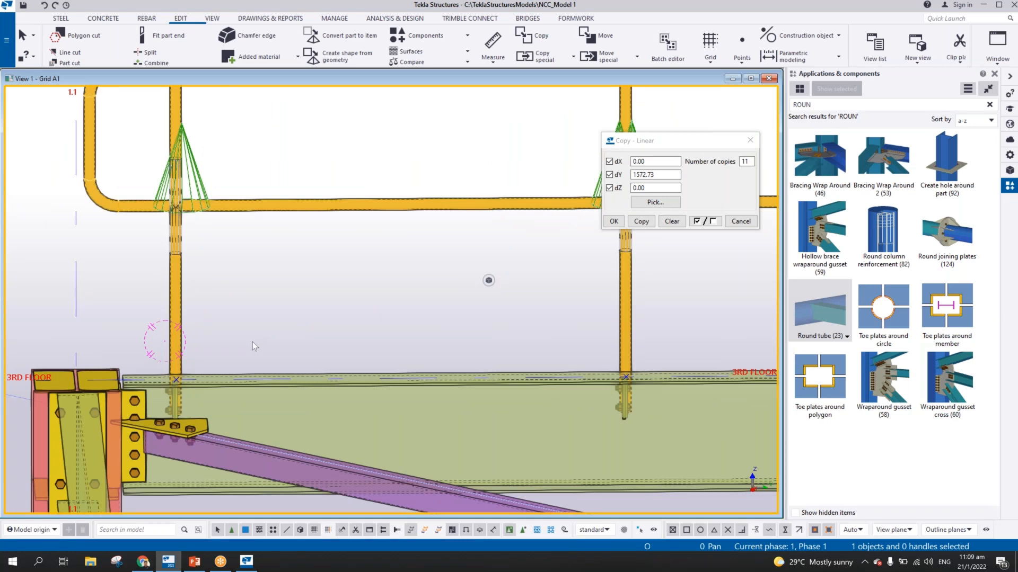
{"action": "scroll", "coordinate": [262, 338], "scroll_direction": "down", "scroll_amount": 1}
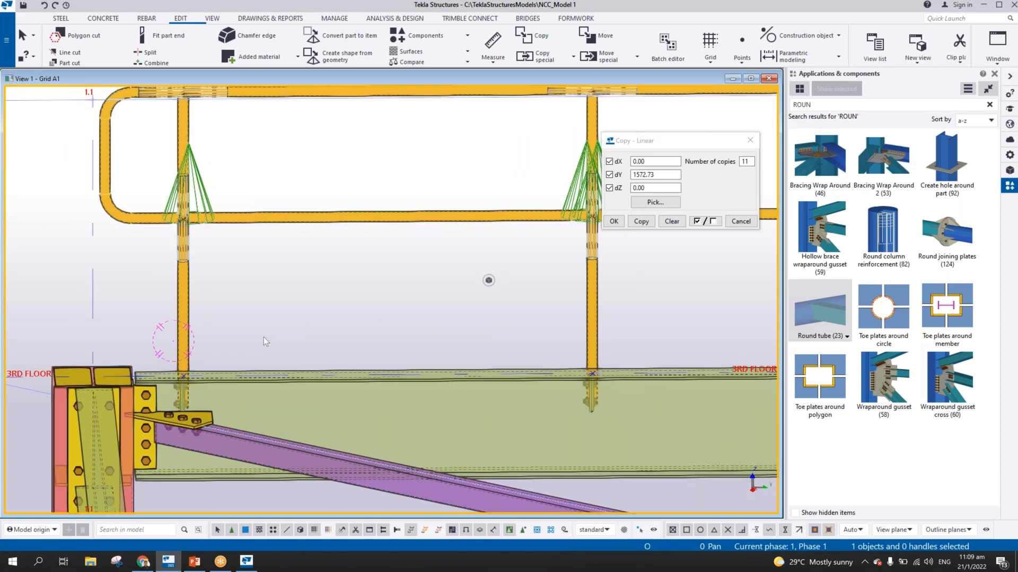
{"action": "scroll", "coordinate": [133, 286], "scroll_direction": "up", "scroll_amount": 1}
{"action": "scroll", "coordinate": [242, 344], "scroll_direction": "down", "scroll_amount": 4}
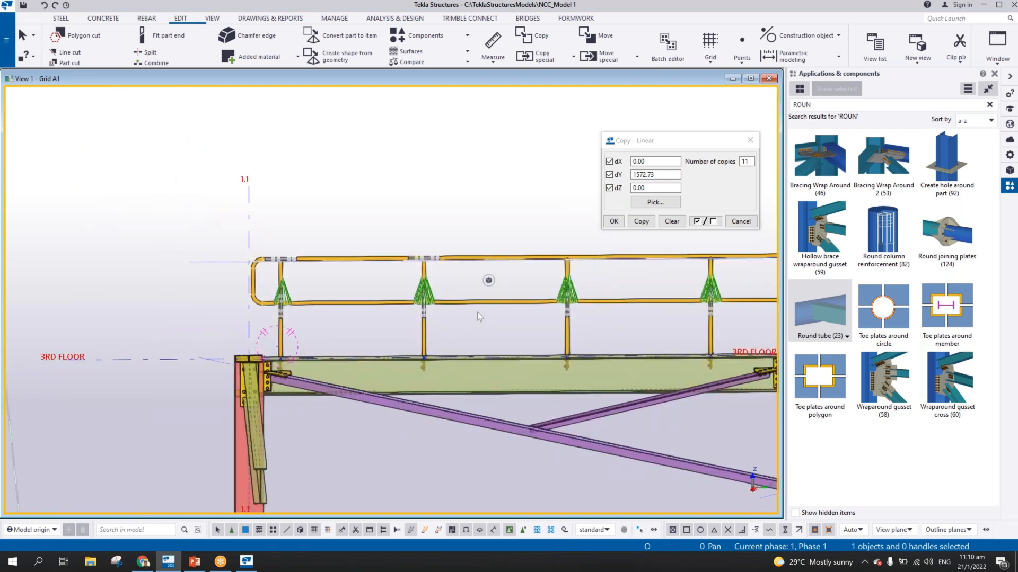
{"action": "middle_click_drag", "start_coordinate": [426, 285], "coordinate": [413, 274]}
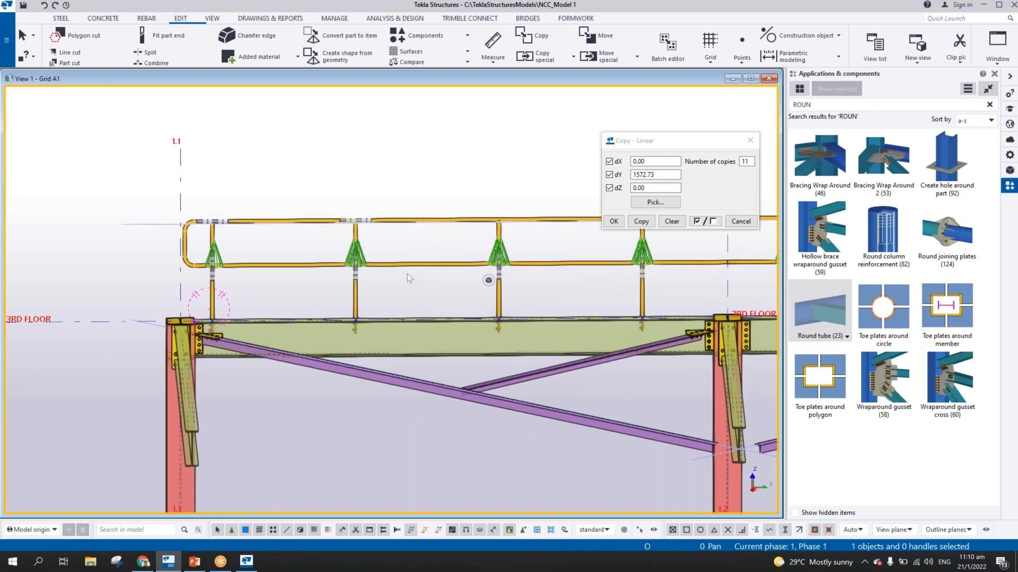
{"action": "scroll", "coordinate": [407, 274], "scroll_direction": "down", "scroll_amount": 5}
{"action": "scroll", "coordinate": [278, 260], "scroll_direction": "up", "scroll_amount": 8}
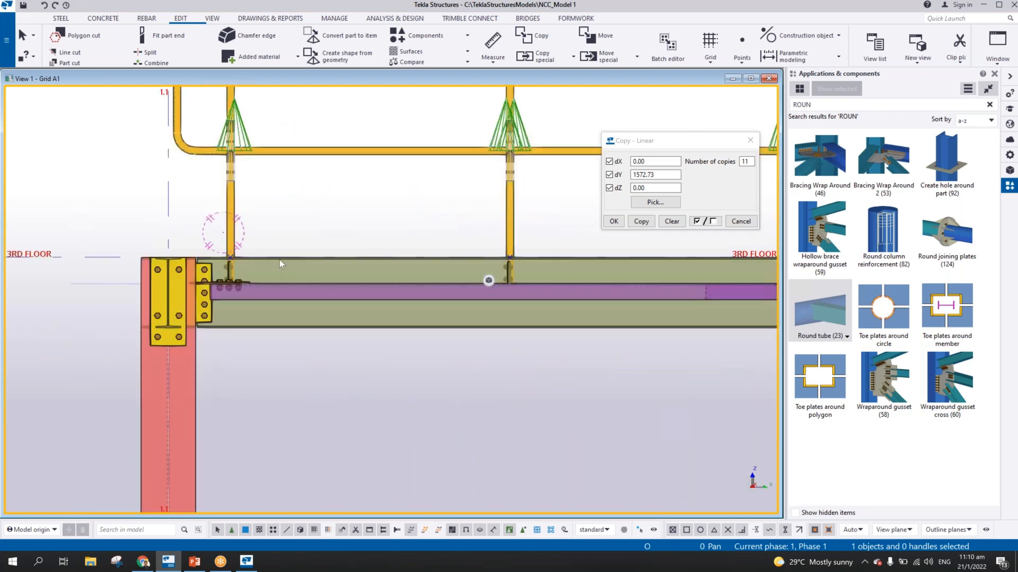
Copy the point at the first stanchion near grid 1.1 vertically to just above the 3RD FLOOR line
{"action": "middle_click_drag", "start_coordinate": [215, 259], "coordinate": [389, 322]}
{"action": "scroll", "coordinate": [389, 323], "scroll_direction": "up", "scroll_amount": 1}
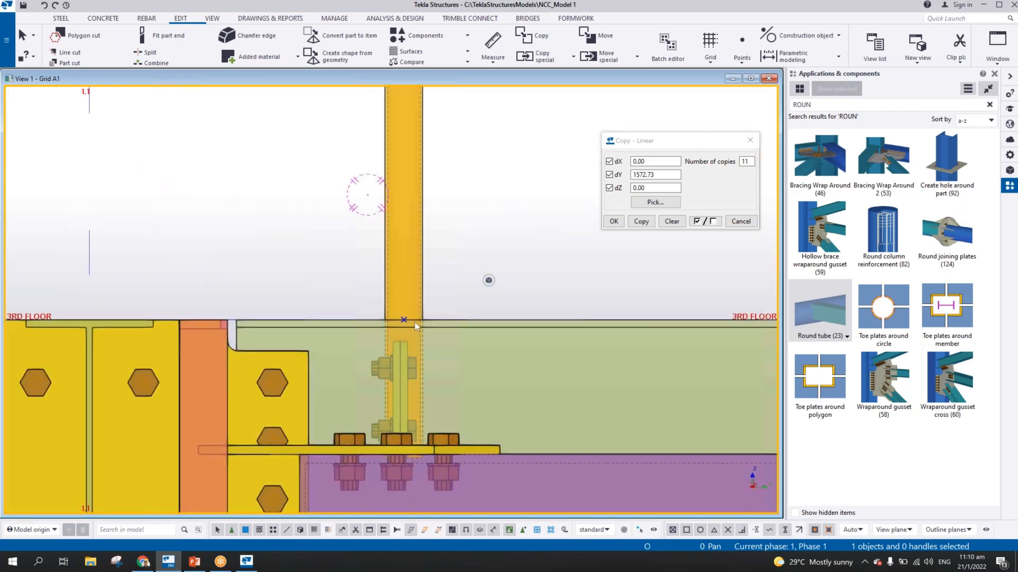
{"action": "right_click", "coordinate": [404, 321]}
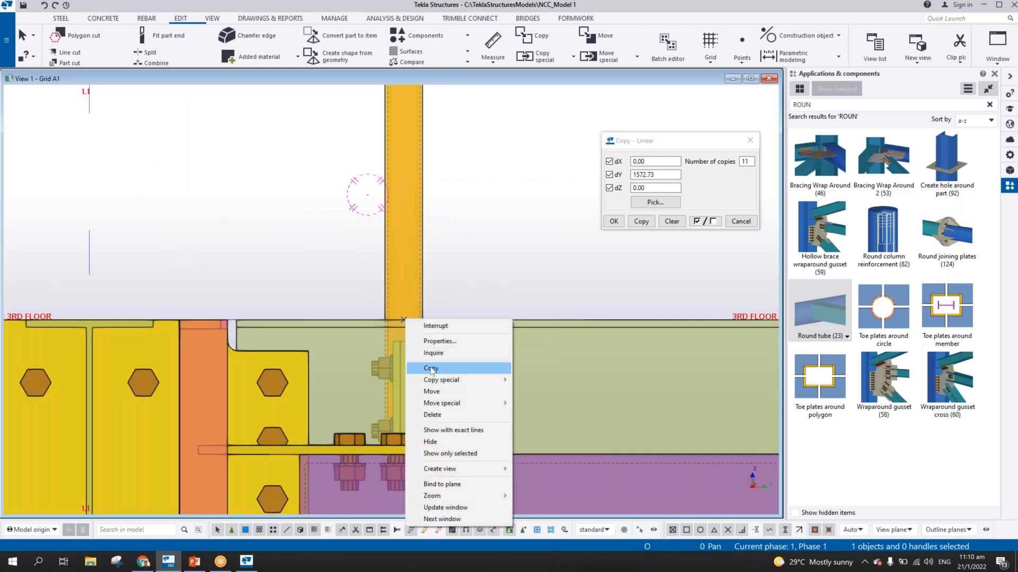
{"action": "left_click", "coordinate": [431, 368]}
{"action": "left_click", "coordinate": [404, 321]}
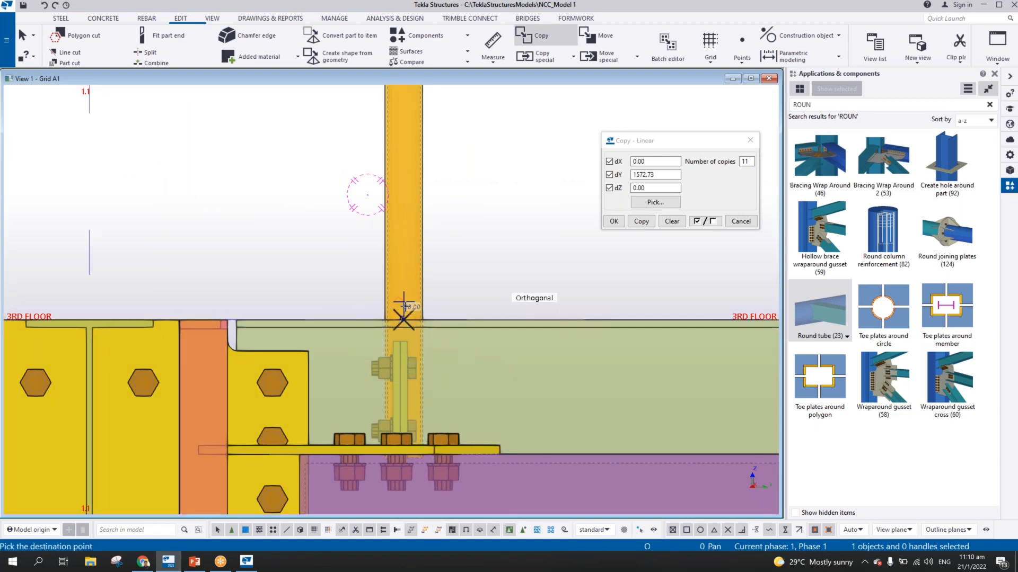
{"action": "scroll", "coordinate": [404, 307], "scroll_direction": "up", "scroll_amount": 2}
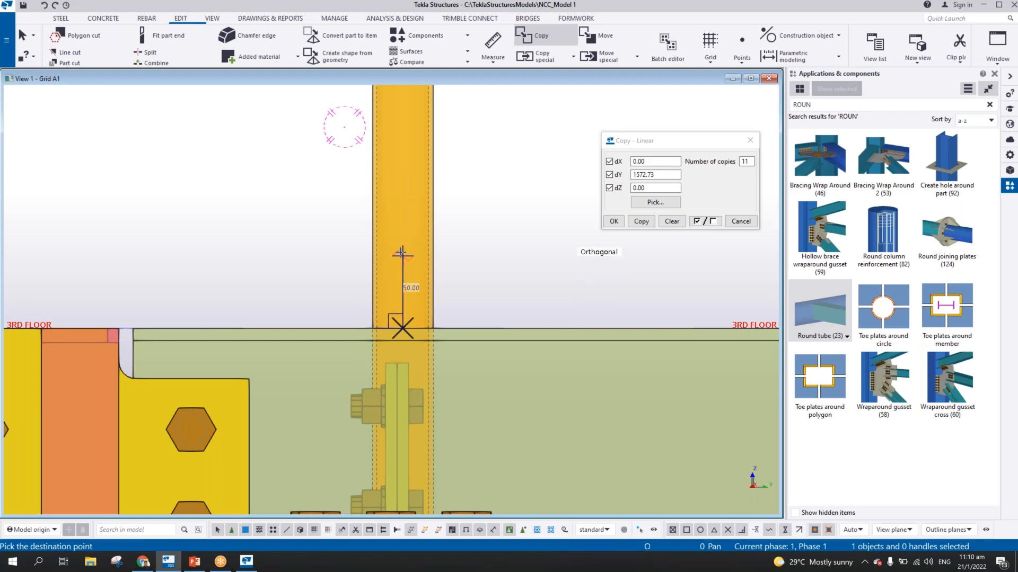
{"action": "scroll", "coordinate": [438, 297], "scroll_direction": "down", "scroll_amount": 5}
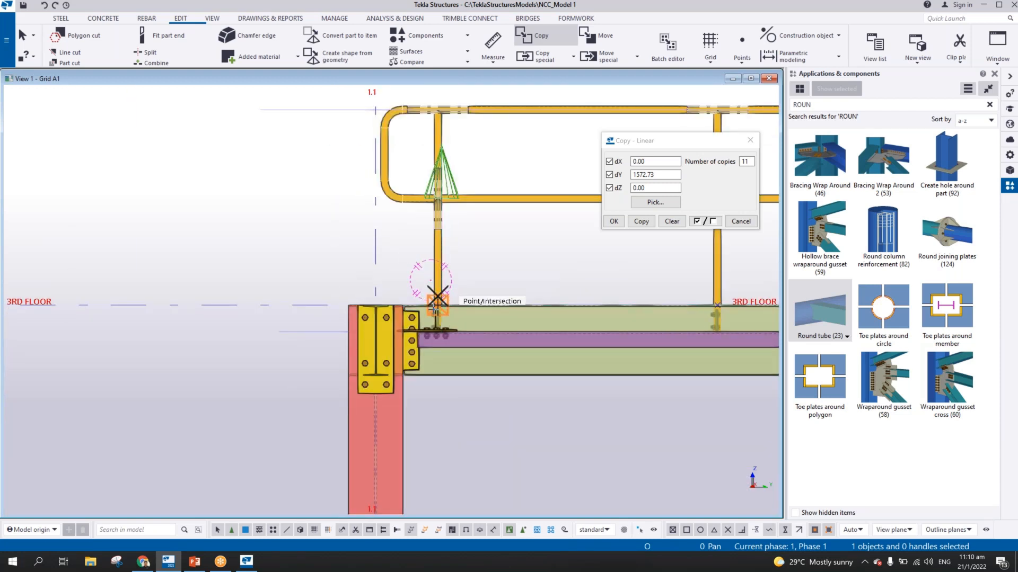
{"action": "scroll", "coordinate": [440, 294], "scroll_direction": "up", "scroll_amount": 3}
{"action": "scroll", "coordinate": [434, 312], "scroll_direction": "up", "scroll_amount": 1}
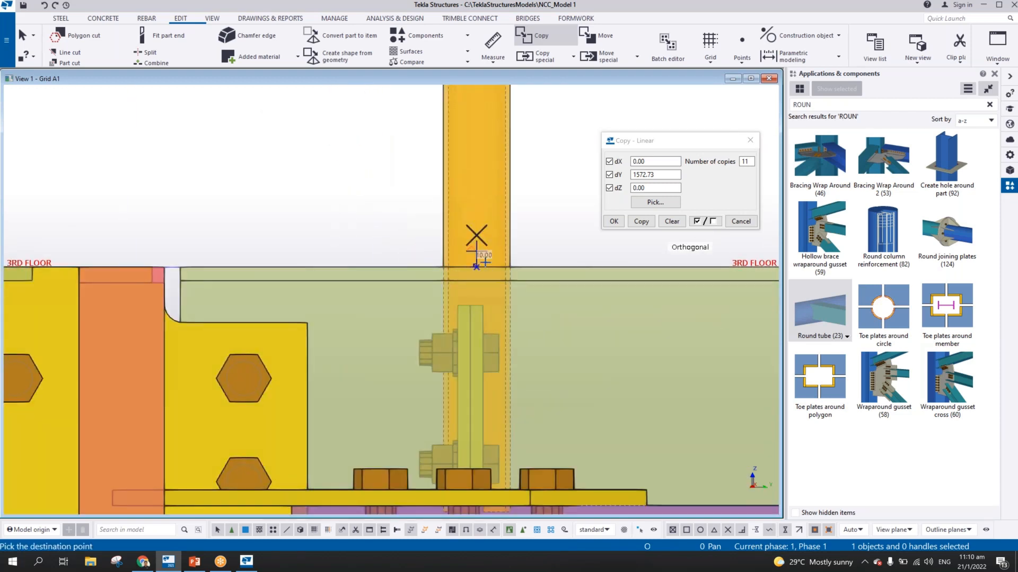
{"action": "scroll", "coordinate": [479, 257], "scroll_direction": "up", "scroll_amount": 1}
{"action": "scroll", "coordinate": [490, 271], "scroll_direction": "down", "scroll_amount": 1}
{"action": "left_click", "coordinate": [484, 269]}
{"action": "scroll", "coordinate": [483, 268], "scroll_direction": "up", "scroll_amount": 1}
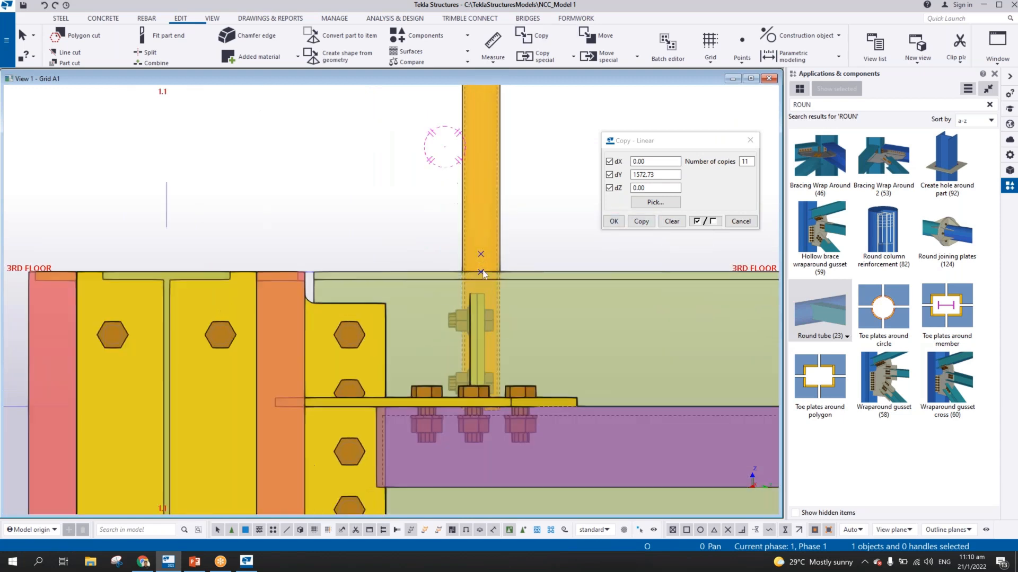
Copy the 3RD FLOOR point at the last stanchion before grid 1.2 straight up, just above the floor line
{"action": "scroll", "coordinate": [488, 270], "scroll_direction": "down", "scroll_amount": 1}
{"action": "scroll", "coordinate": [502, 273], "scroll_direction": "down", "scroll_amount": 1}
{"action": "middle_click_drag", "start_coordinate": [502, 273], "coordinate": [194, 263]}
{"action": "scroll", "coordinate": [249, 262], "scroll_direction": "down", "scroll_amount": 1}
{"action": "middle_click_drag", "start_coordinate": [548, 273], "coordinate": [110, 262]}
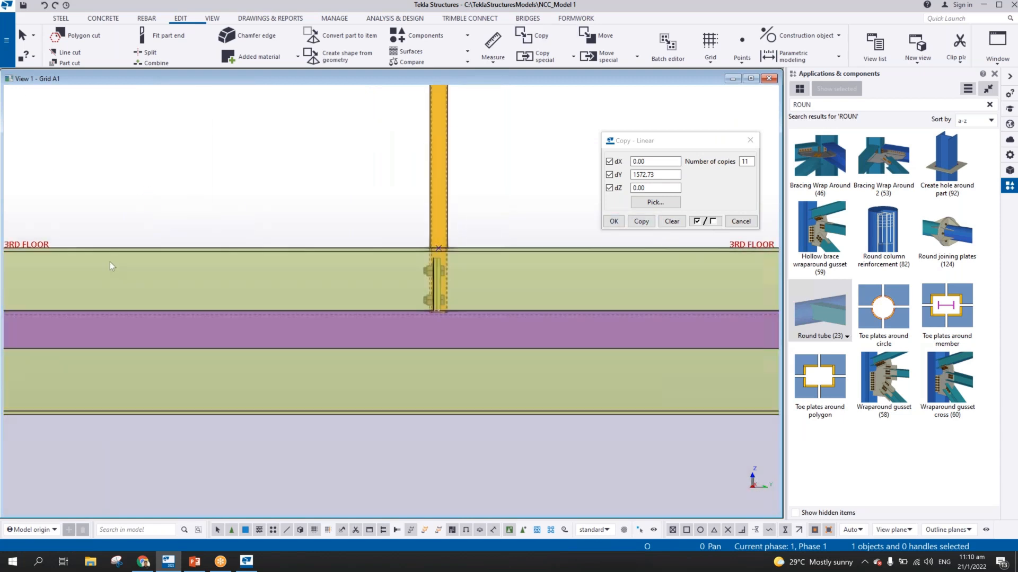
{"action": "scroll", "coordinate": [111, 262], "scroll_direction": "down", "scroll_amount": 1}
{"action": "scroll", "coordinate": [428, 271], "scroll_direction": "down", "scroll_amount": 1}
{"action": "middle_click_drag", "start_coordinate": [611, 271], "coordinate": [182, 269]}
{"action": "scroll", "coordinate": [440, 260], "scroll_direction": "up", "scroll_amount": 3}
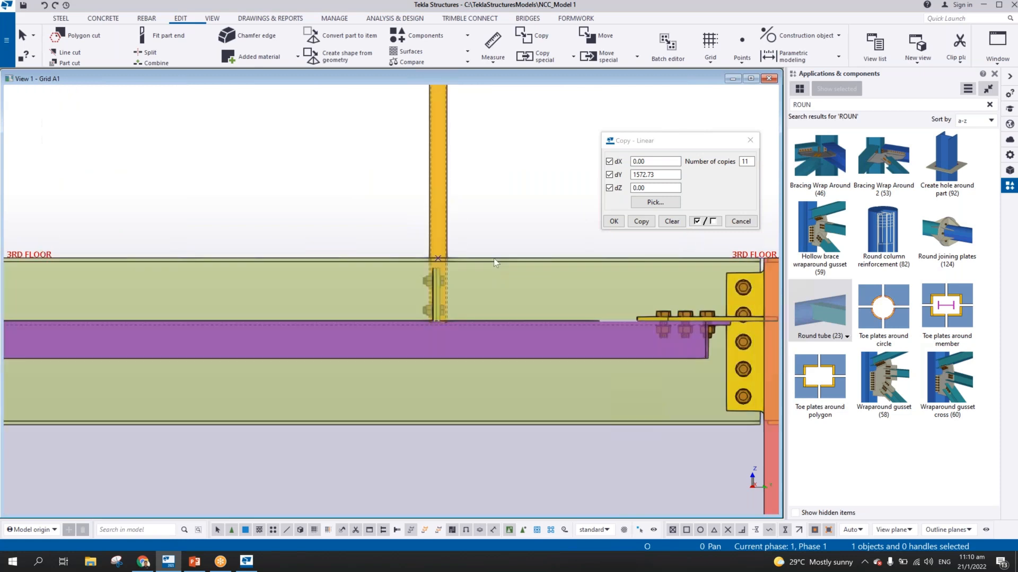
{"action": "scroll", "coordinate": [436, 259], "scroll_direction": "up", "scroll_amount": 2}
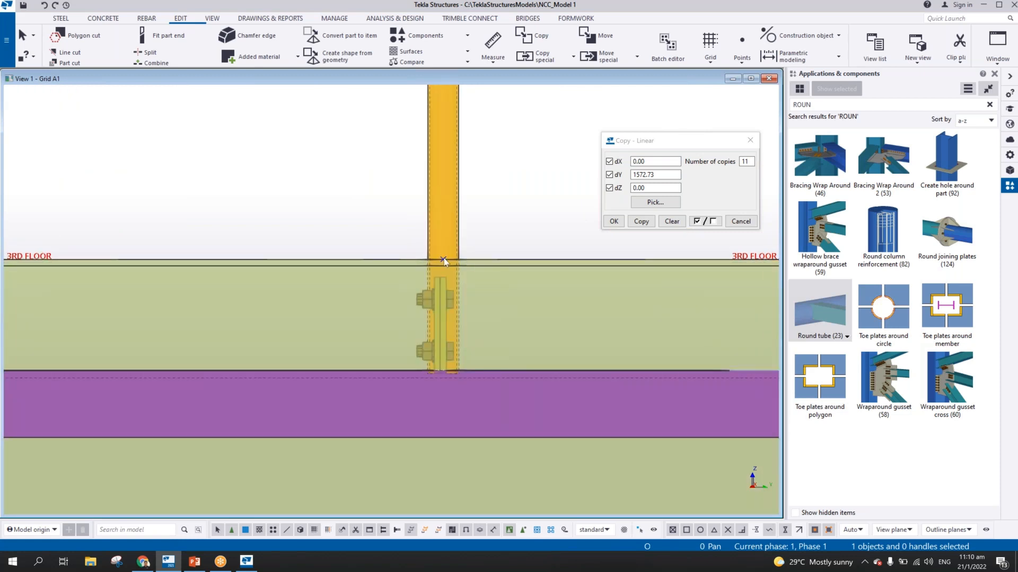
{"action": "right_click", "coordinate": [443, 260]}
{"action": "left_click", "coordinate": [467, 306]}
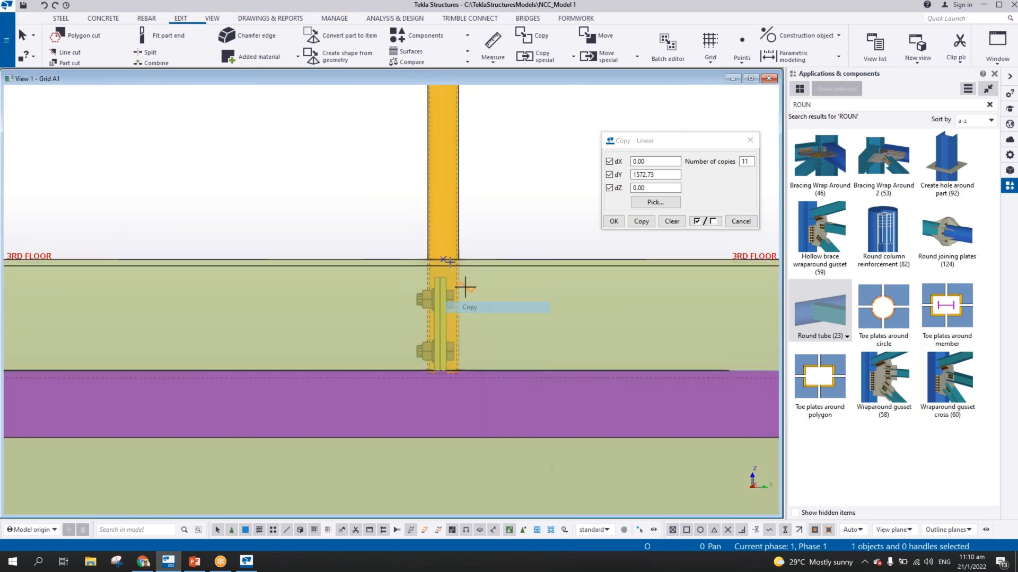
{"action": "left_click", "coordinate": [443, 260]}
{"action": "scroll", "coordinate": [483, 244], "scroll_direction": "down", "scroll_amount": 2}
{"action": "right_click", "coordinate": [503, 196]}
{"action": "left_click", "coordinate": [541, 204]}
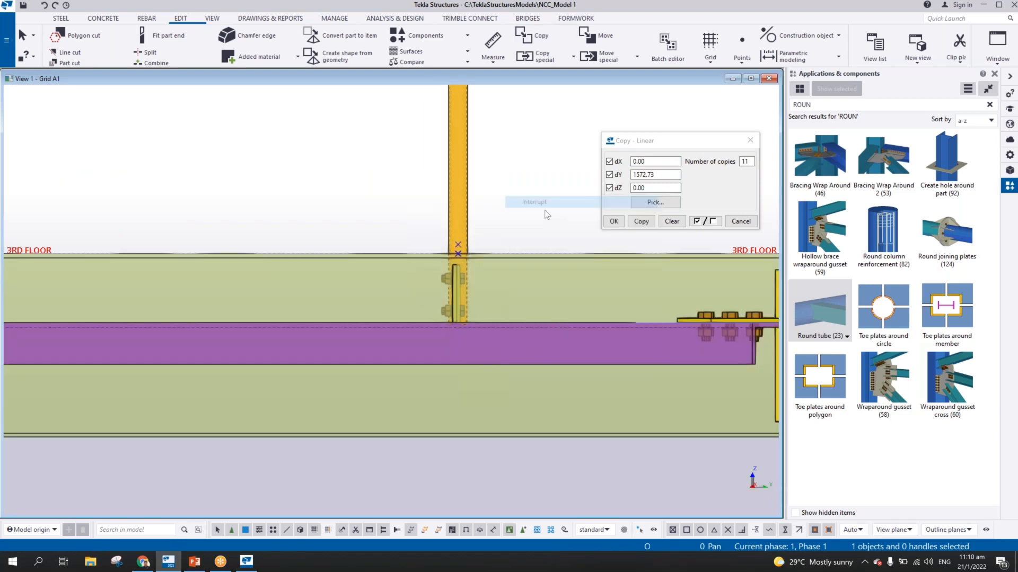
Start a new steel beam named TOE PLATE with profile PL6*150
{"action": "scroll", "coordinate": [530, 243], "scroll_direction": "down", "scroll_amount": 4}
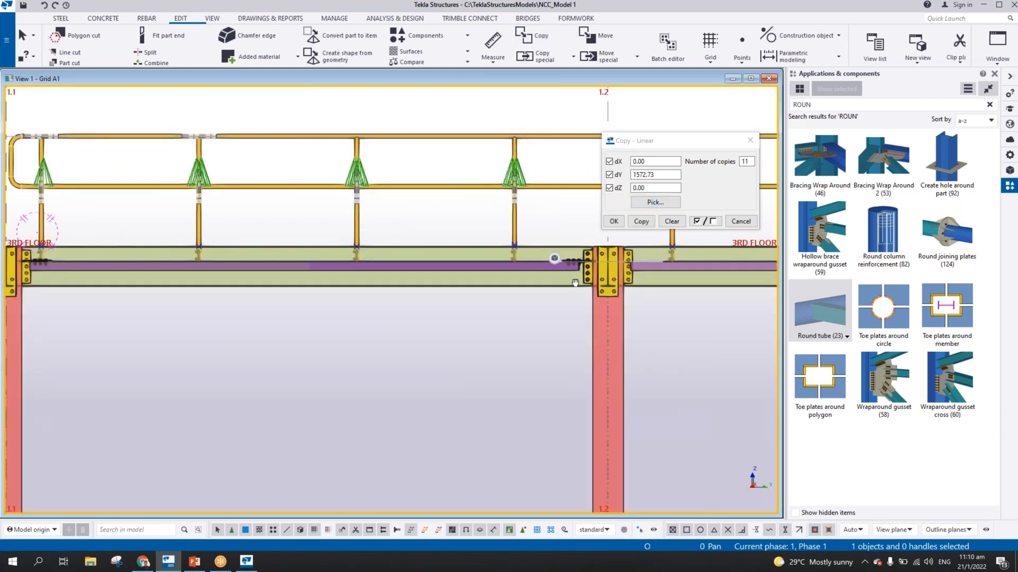
{"action": "middle_click_drag", "start_coordinate": [575, 282], "coordinate": [795, 292]}
{"action": "scroll", "coordinate": [293, 261], "scroll_direction": "up", "scroll_amount": 4}
{"action": "middle_click_drag", "start_coordinate": [310, 257], "coordinate": [287, 312]}
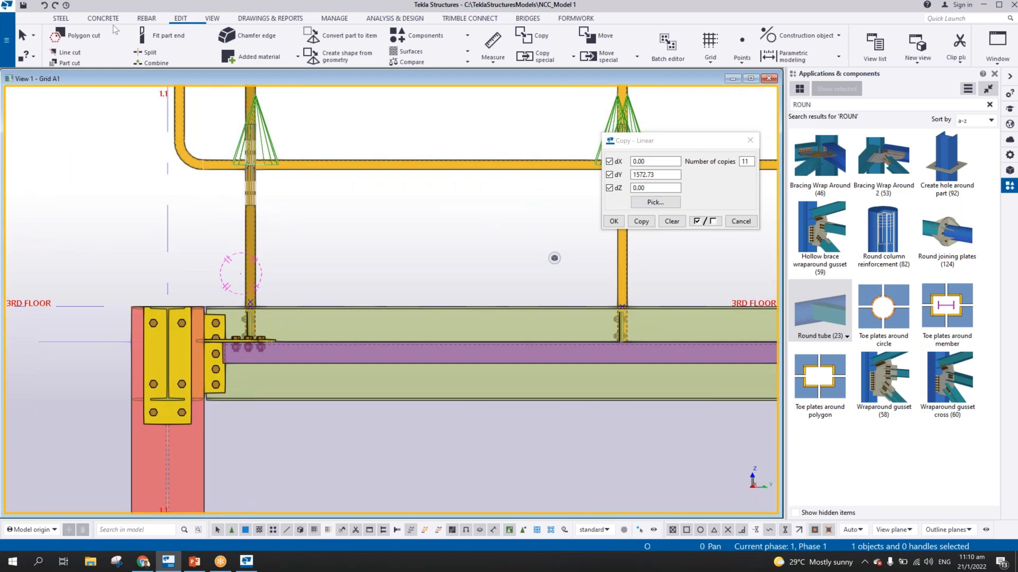
{"action": "left_click", "coordinate": [61, 19]}
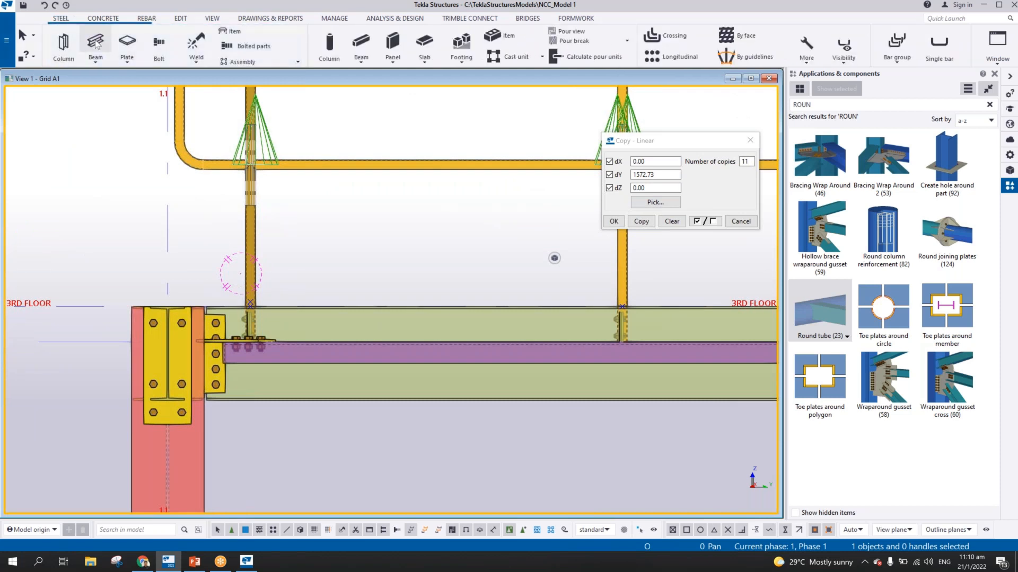
{"action": "left_click", "coordinate": [95, 43]}
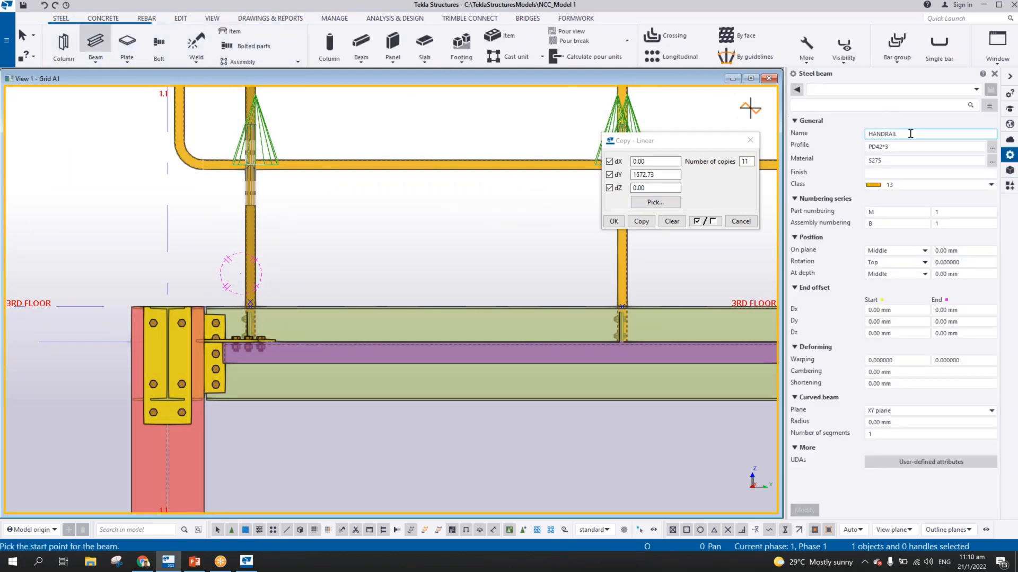
{"action": "type", "text": "TOE P"}
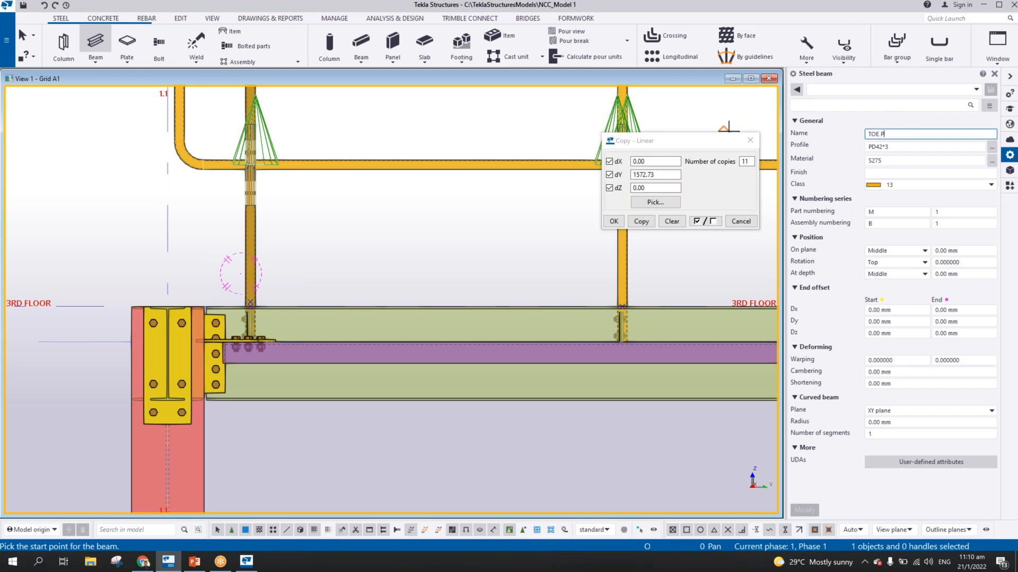
{"action": "type", "text": "LATE"}
{"action": "key", "text": "Tab"}
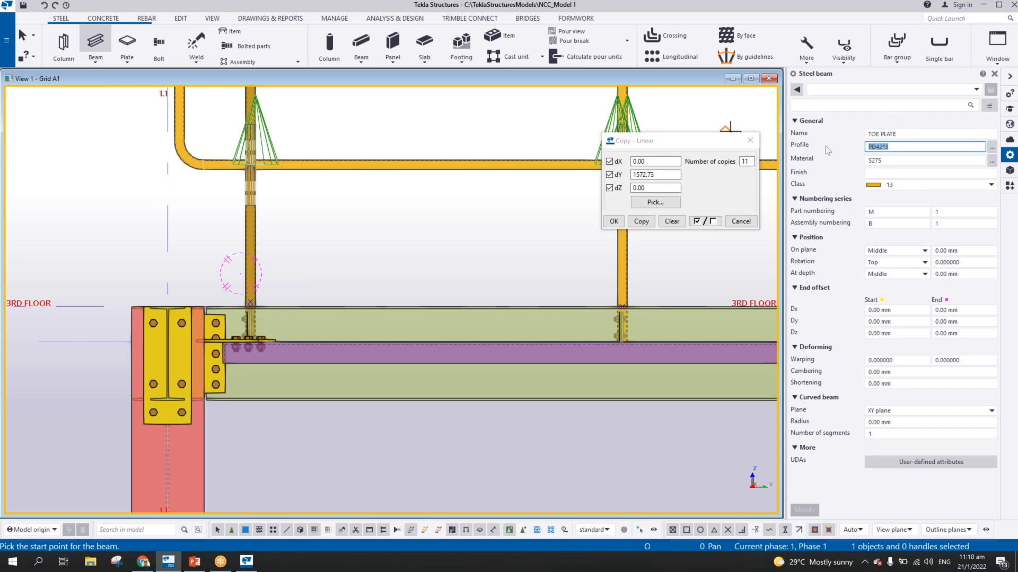
{"action": "type", "text": "PL6"}
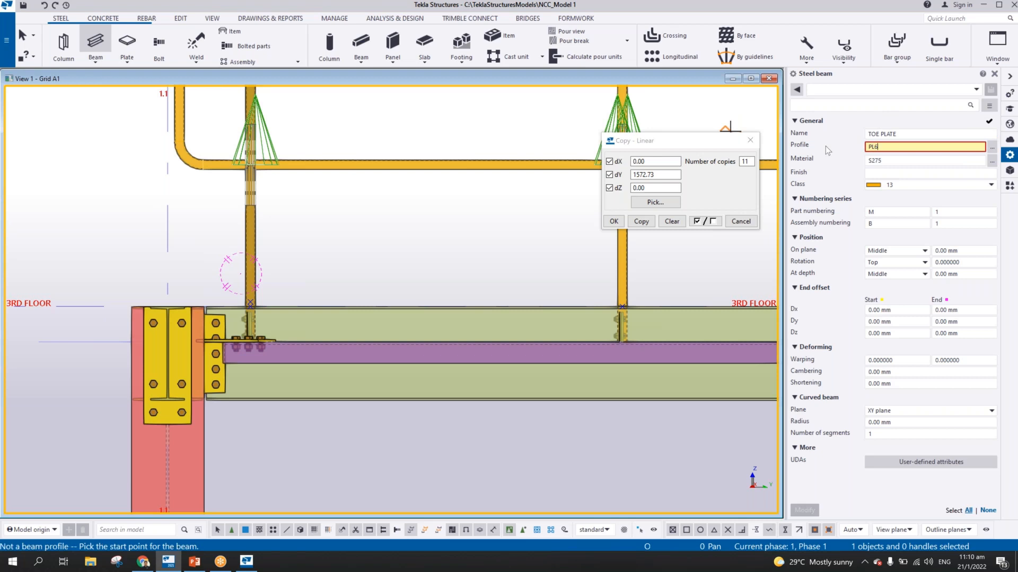
{"action": "type", "text": "*150"}
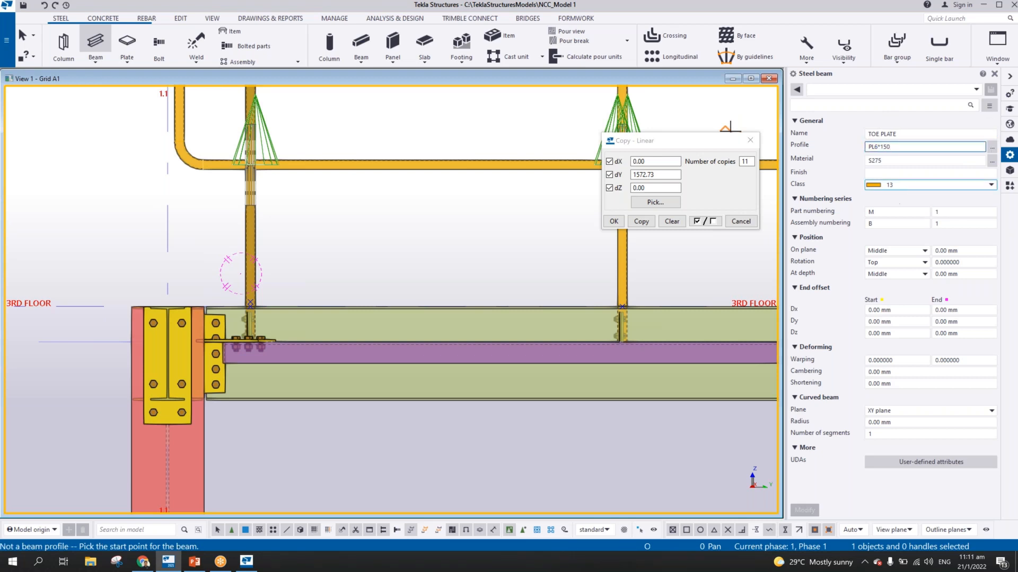
Set the toe plate's class to 5, its depth position to Front and its on-plane position to Right
{"action": "left_click", "coordinate": [904, 185]}
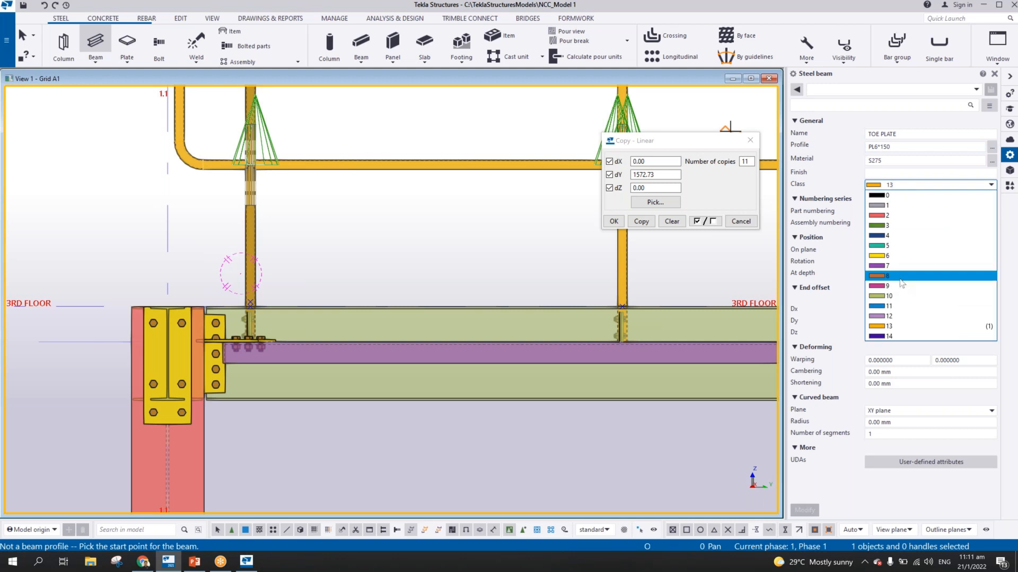
{"action": "left_click", "coordinate": [890, 246]}
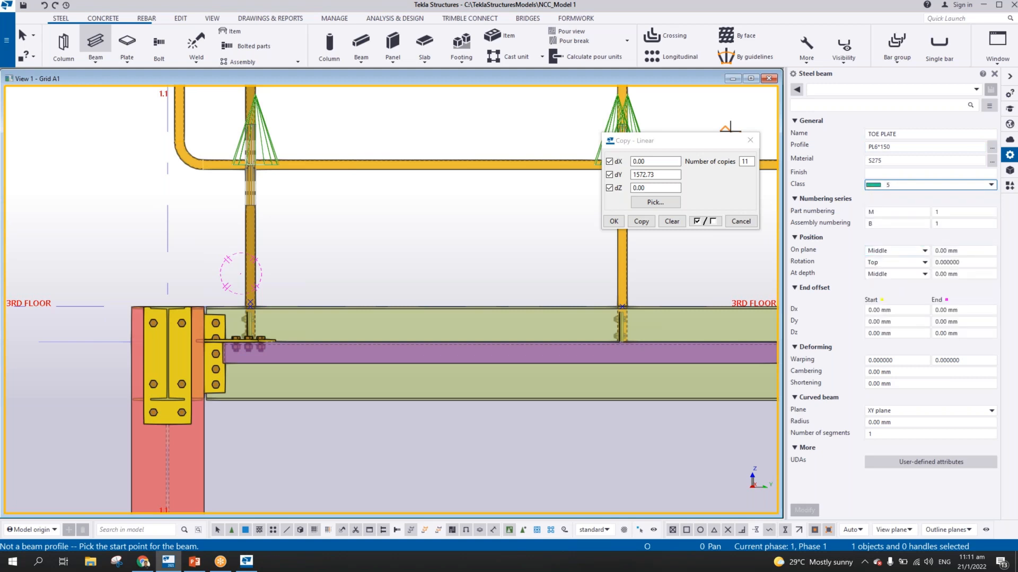
{"action": "left_click", "coordinate": [896, 276]}
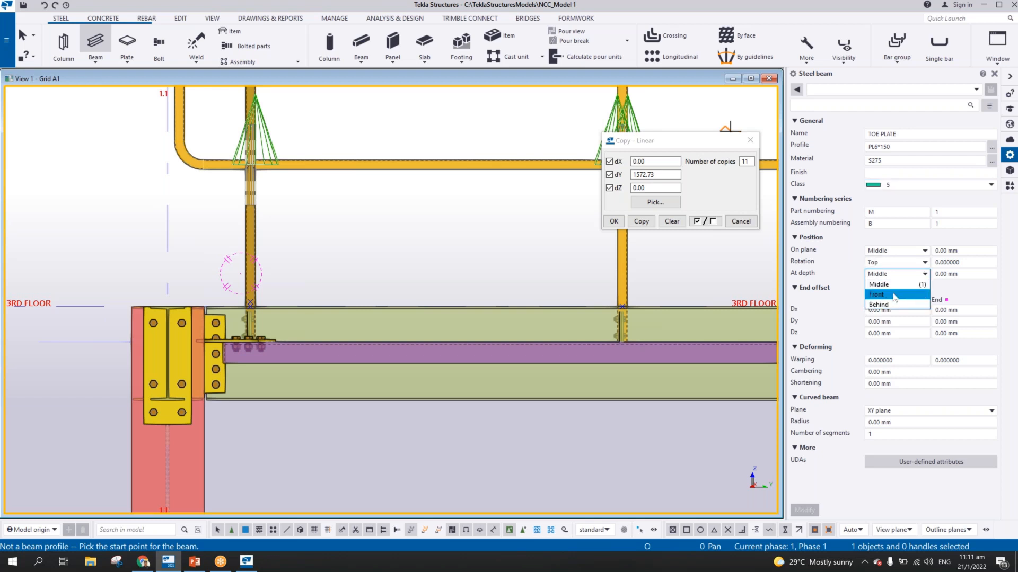
{"action": "left_click", "coordinate": [894, 295]}
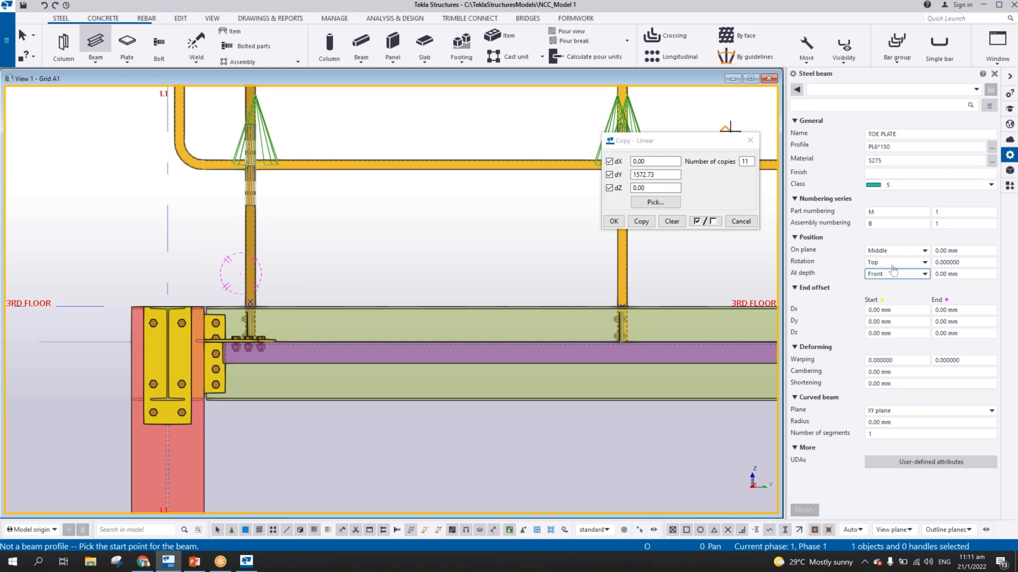
{"action": "left_click", "coordinate": [896, 250]}
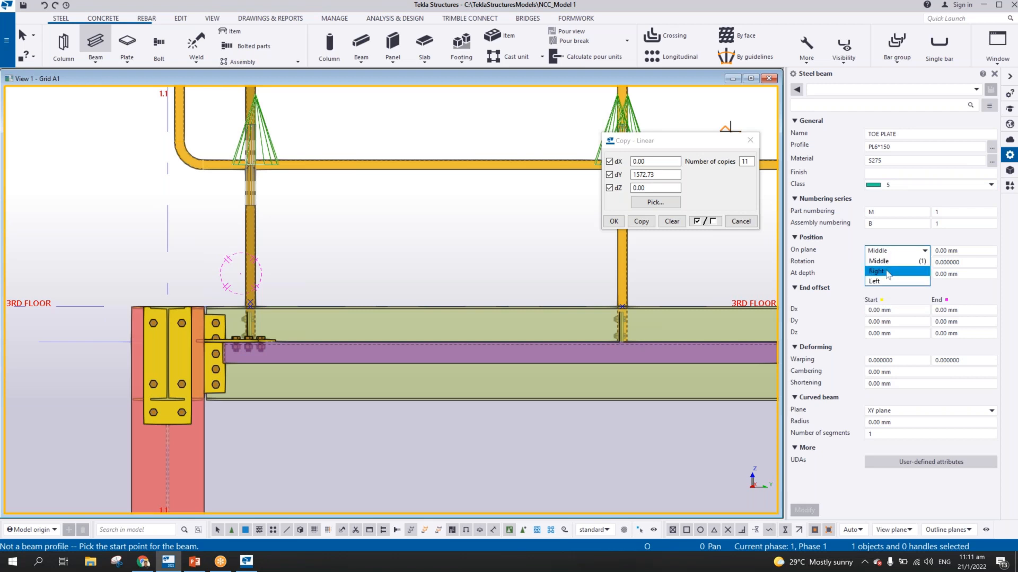
{"action": "left_click", "coordinate": [887, 272]}
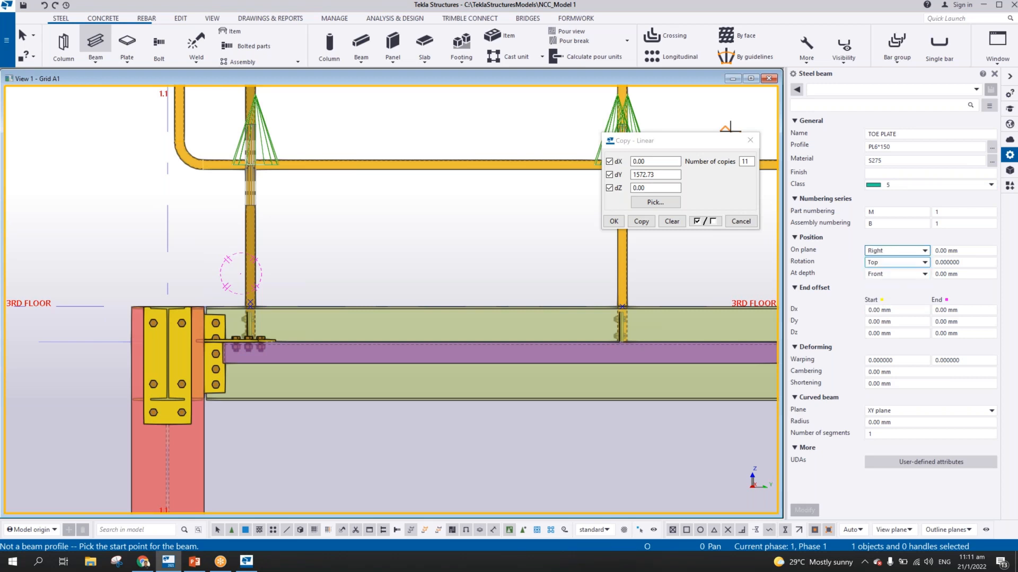
Model the toe plate from the raised point at the first stanchion horizontally to grid line 1.2, about 5650 mm long
{"action": "scroll", "coordinate": [297, 308], "scroll_direction": "up", "scroll_amount": 2}
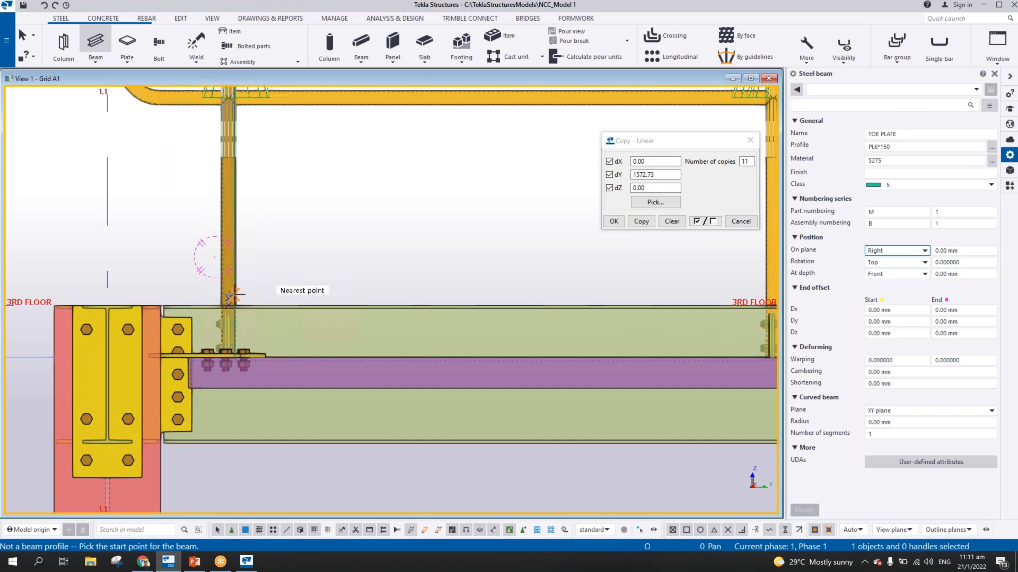
{"action": "left_click", "coordinate": [227, 298]}
{"action": "middle_click_drag", "start_coordinate": [453, 287], "coordinate": [212, 294]}
{"action": "scroll", "coordinate": [212, 294], "scroll_direction": "down", "scroll_amount": 3}
{"action": "middle_click_drag", "start_coordinate": [628, 297], "coordinate": [87, 254]}
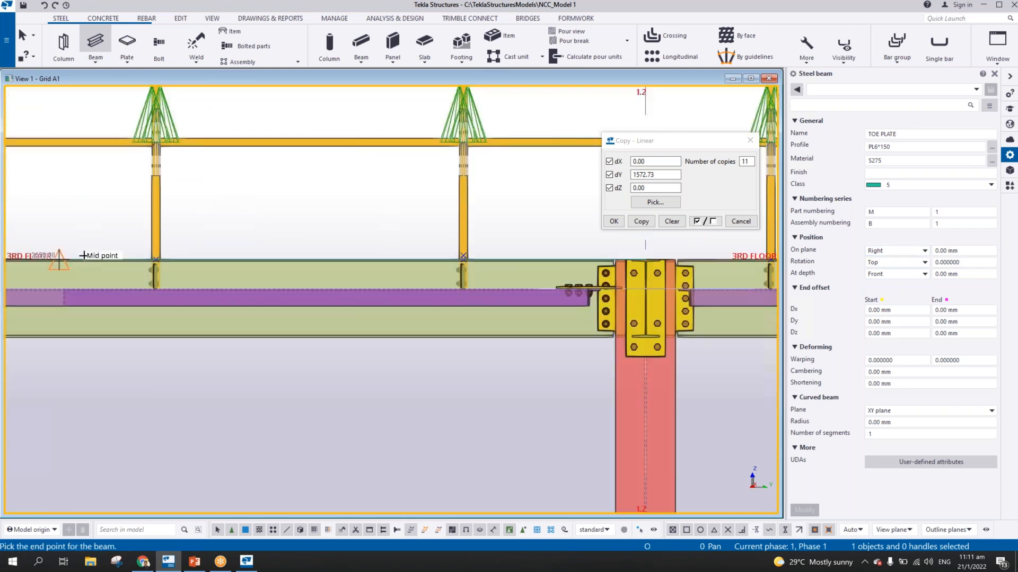
{"action": "scroll", "coordinate": [437, 248], "scroll_direction": "up", "scroll_amount": 6}
{"action": "middle_click_drag", "start_coordinate": [471, 248], "coordinate": [256, 247]}
{"action": "scroll", "coordinate": [334, 250], "scroll_direction": "down", "scroll_amount": 1}
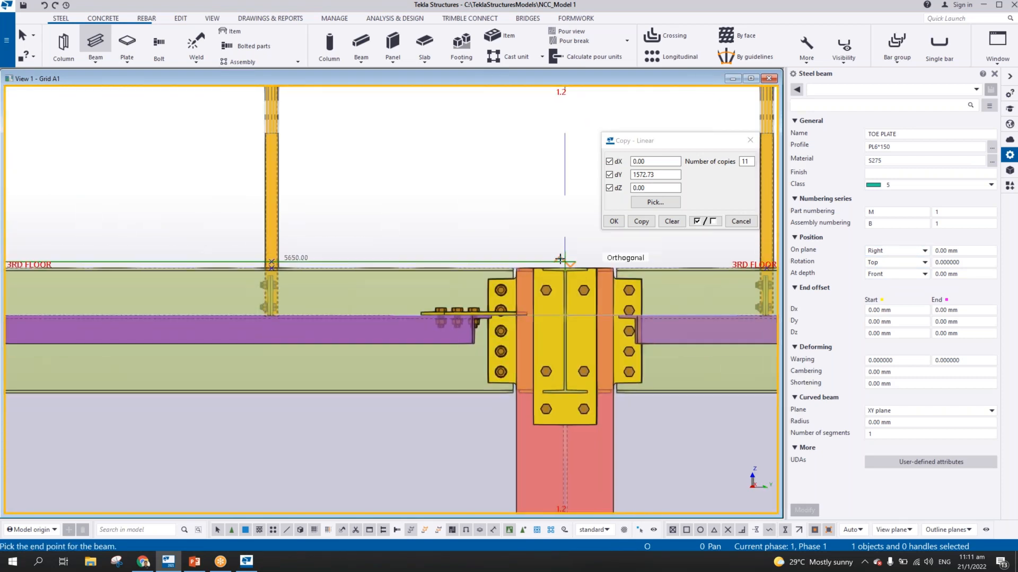
{"action": "left_click", "coordinate": [564, 259]}
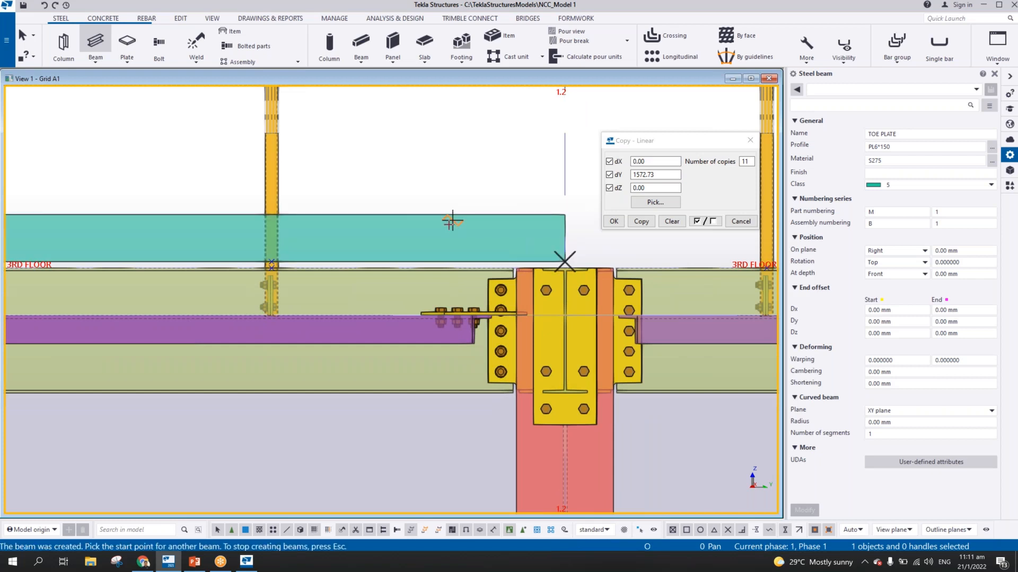
{"action": "scroll", "coordinate": [451, 220], "scroll_direction": "down", "scroll_amount": 3}
{"action": "middle_click_drag", "start_coordinate": [171, 268], "coordinate": [742, 281]}
{"action": "middle_click_drag", "start_coordinate": [79, 265], "coordinate": [536, 259]}
{"action": "scroll", "coordinate": [442, 240], "scroll_direction": "up", "scroll_amount": 3}
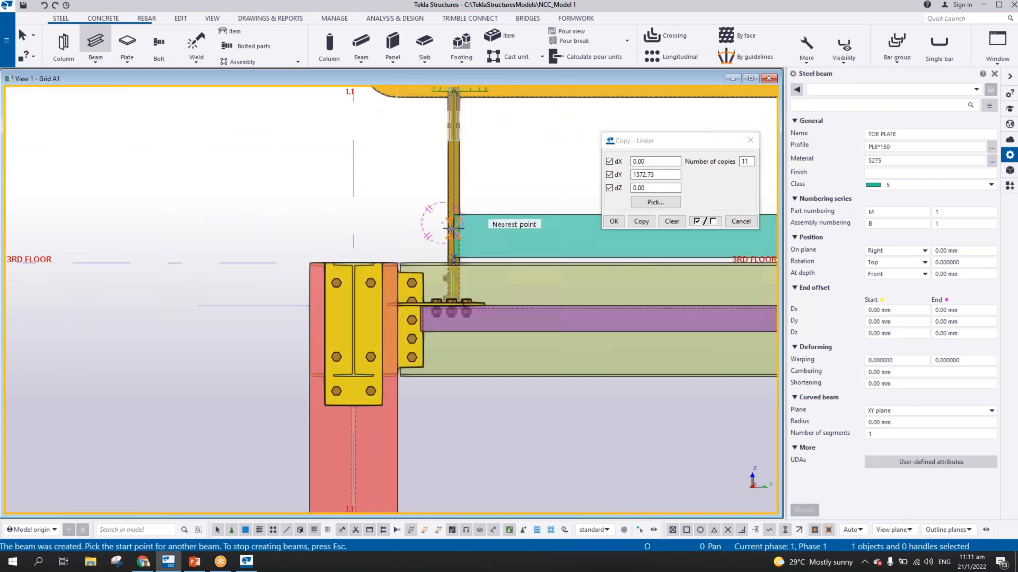
{"action": "scroll", "coordinate": [456, 223], "scroll_direction": "down", "scroll_amount": 1}
{"action": "right_click", "coordinate": [495, 176]}
{"action": "left_click", "coordinate": [525, 183]}
Move the toe plate in the 3RD FLOOR plan from its start corner horizontally about 88.5 mm to the handrail stanchion's face
{"action": "scroll", "coordinate": [361, 237], "scroll_direction": "up", "scroll_amount": 3}
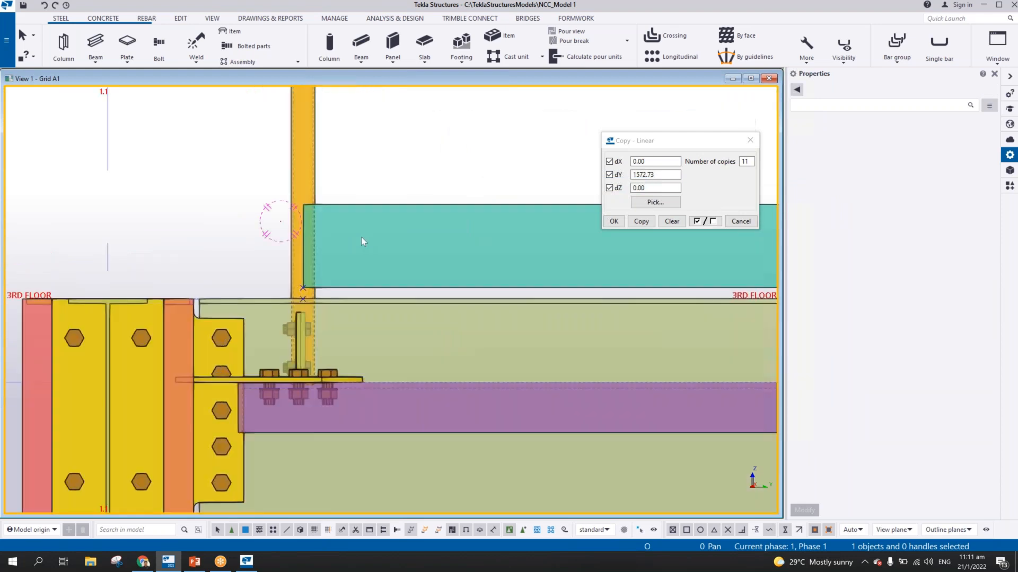
{"action": "scroll", "coordinate": [284, 215], "scroll_direction": "up", "scroll_amount": 4}
{"action": "key", "text": "ctrl+Tab"}
{"action": "middle_click_drag", "start_coordinate": [487, 510], "coordinate": [430, 204]}
{"action": "scroll", "coordinate": [423, 233], "scroll_direction": "up", "scroll_amount": 2}
{"action": "scroll", "coordinate": [423, 234], "scroll_direction": "up", "scroll_amount": 2}
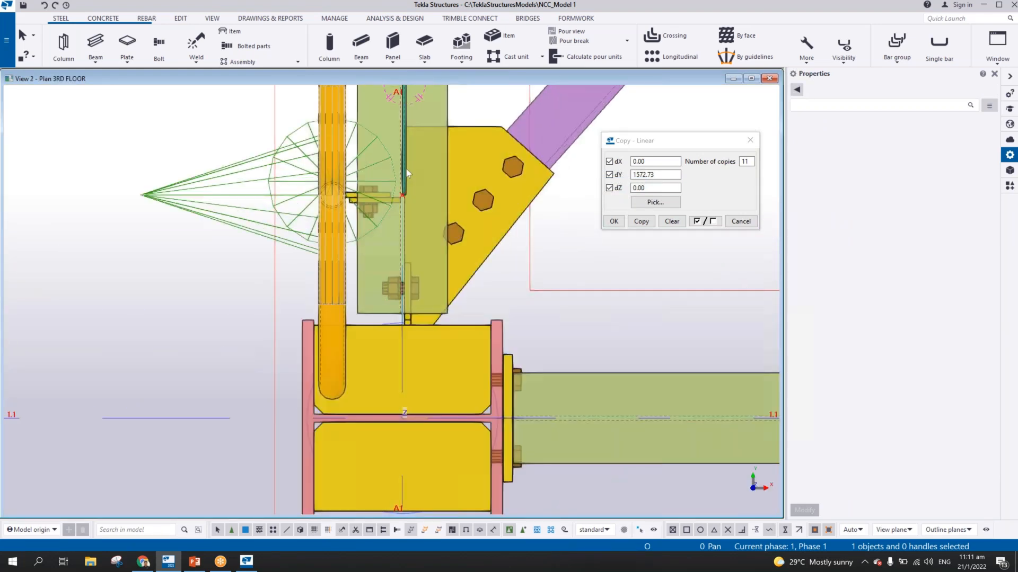
{"action": "scroll", "coordinate": [406, 180], "scroll_direction": "up", "scroll_amount": 3}
{"action": "left_click", "coordinate": [408, 214]}
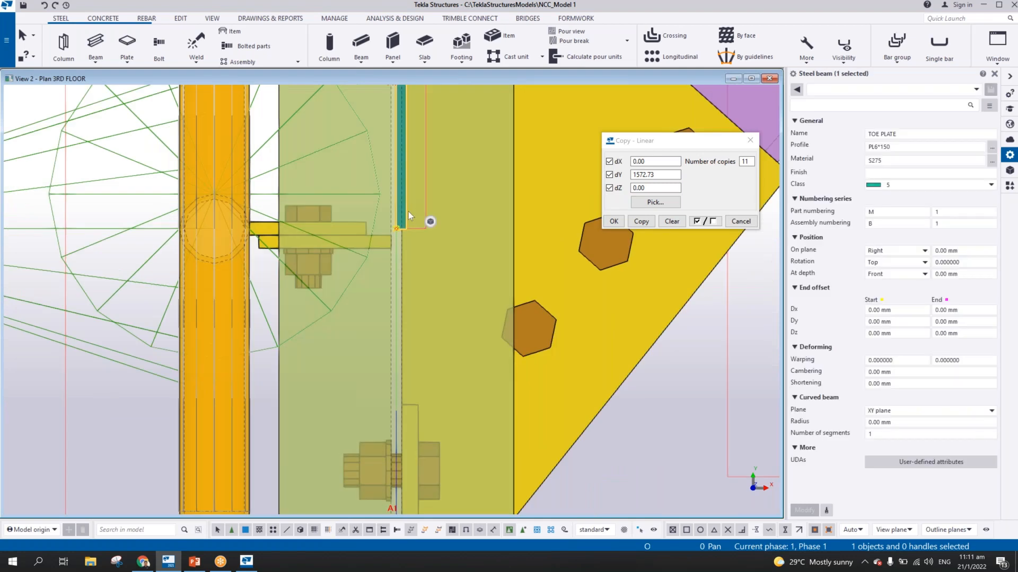
{"action": "scroll", "coordinate": [408, 215], "scroll_direction": "up", "scroll_amount": 2}
{"action": "scroll", "coordinate": [393, 239], "scroll_direction": "down", "scroll_amount": 1}
{"action": "right_click", "coordinate": [430, 232]}
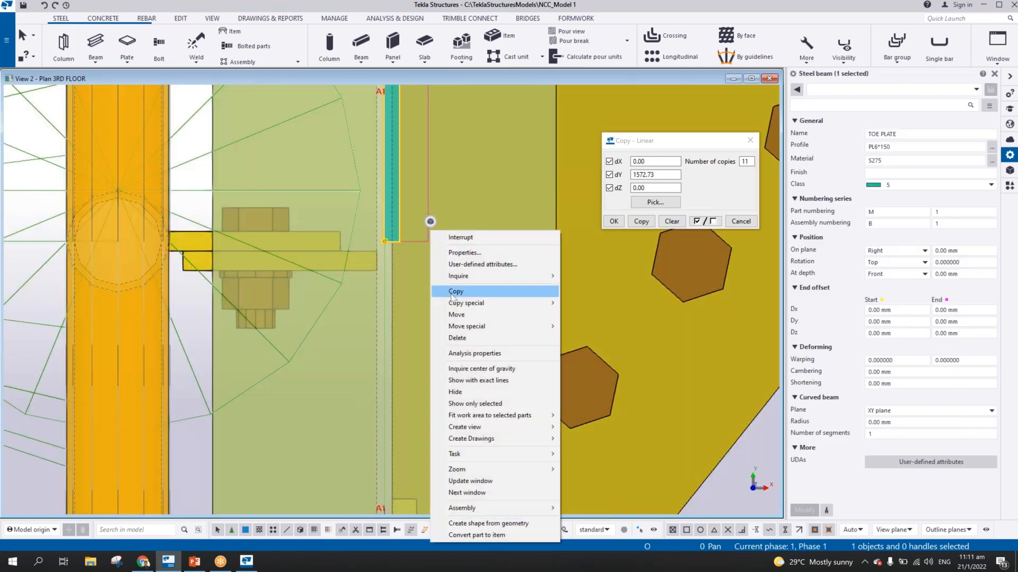
{"action": "left_click", "coordinate": [454, 293]}
{"action": "left_click", "coordinate": [384, 241]}
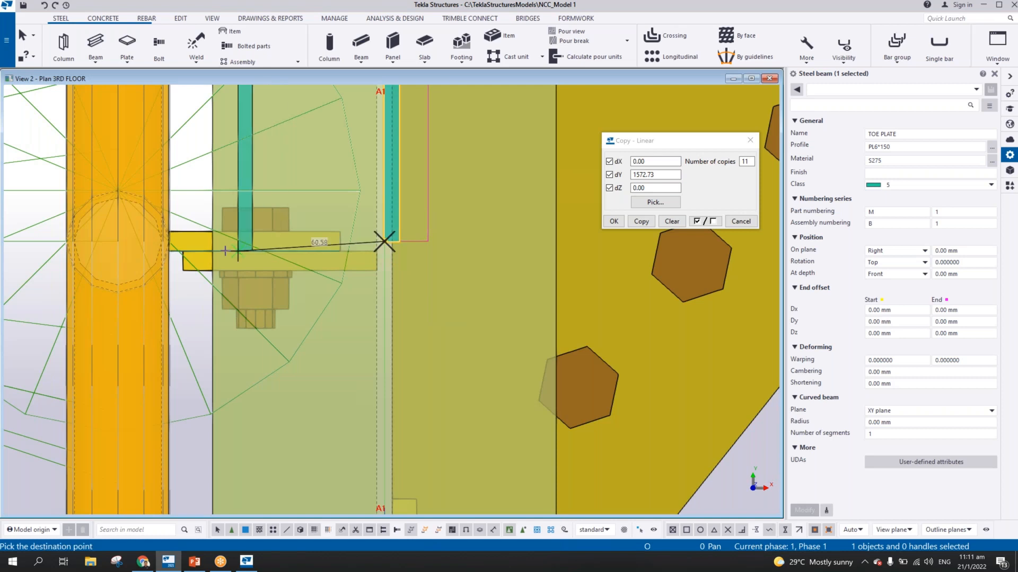
{"action": "scroll", "coordinate": [225, 250], "scroll_direction": "up", "scroll_amount": 3}
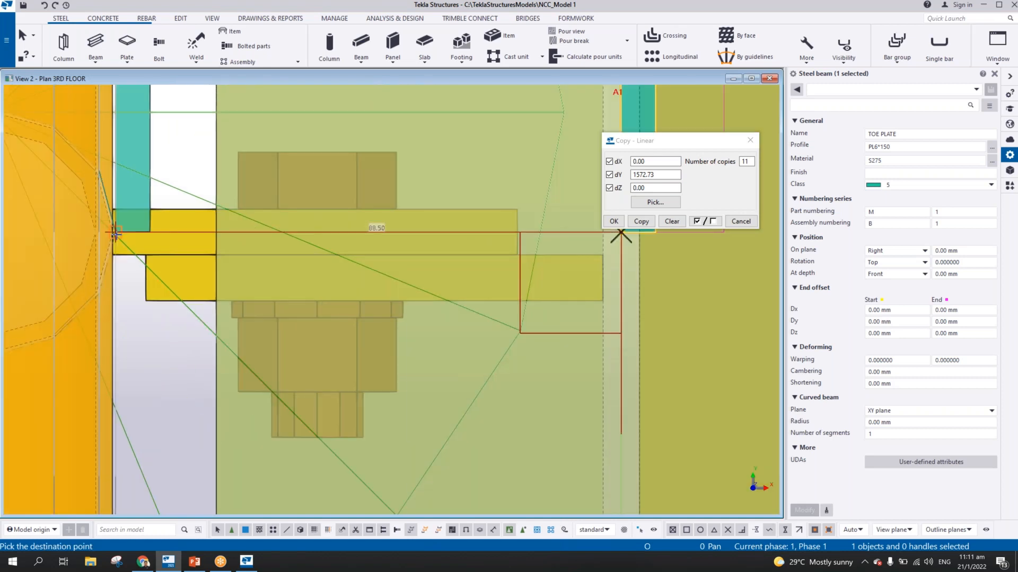
{"action": "left_click", "coordinate": [121, 234]}
{"action": "scroll", "coordinate": [208, 236], "scroll_direction": "down", "scroll_amount": 7}
{"action": "right_click", "coordinate": [229, 166]}
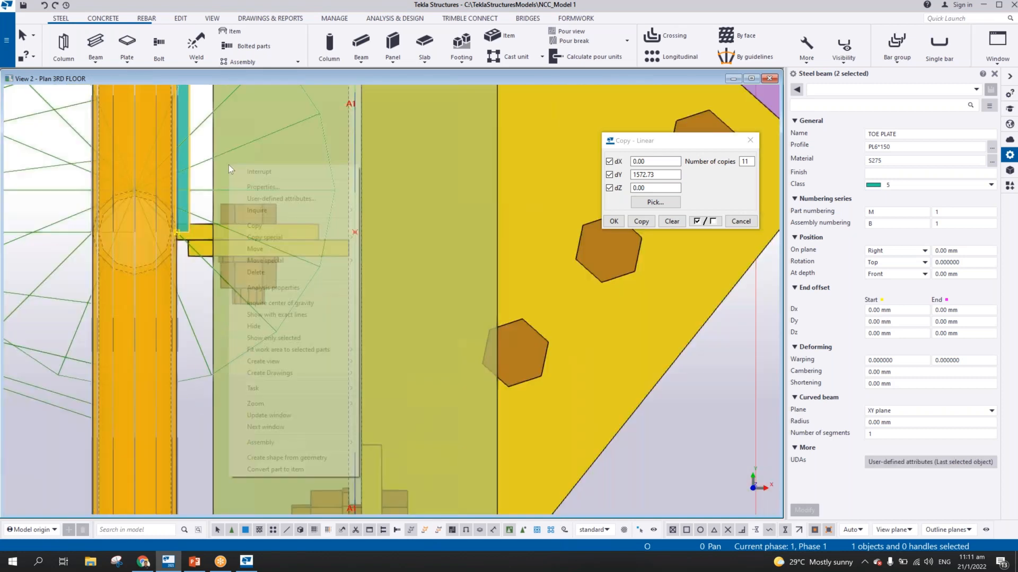
{"action": "left_click", "coordinate": [265, 174]}
Examine the moved toe plate in 3D along the stanchions and at its end on grid 1.2
{"action": "middle_click_drag", "start_coordinate": [276, 188], "coordinate": [153, 116], "text": "ctrl"}
{"action": "scroll", "coordinate": [273, 217], "scroll_direction": "down", "scroll_amount": 4}
{"action": "middle_click_drag", "start_coordinate": [369, 252], "coordinate": [374, 212], "text": "ctrl"}
{"action": "middle_click_drag", "start_coordinate": [374, 214], "coordinate": [62, 218]}
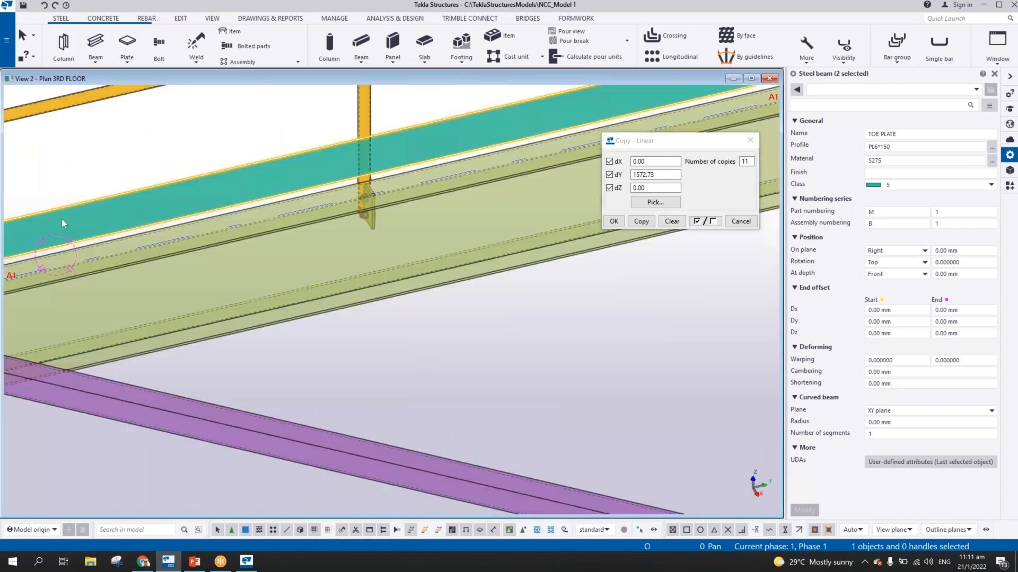
{"action": "scroll", "coordinate": [231, 224], "scroll_direction": "down", "scroll_amount": 4}
{"action": "middle_click_drag", "start_coordinate": [231, 224], "coordinate": [16, 153], "text": "ctrl"}
{"action": "scroll", "coordinate": [380, 134], "scroll_direction": "up", "scroll_amount": 4}
{"action": "scroll", "coordinate": [379, 135], "scroll_direction": "down", "scroll_amount": 1}
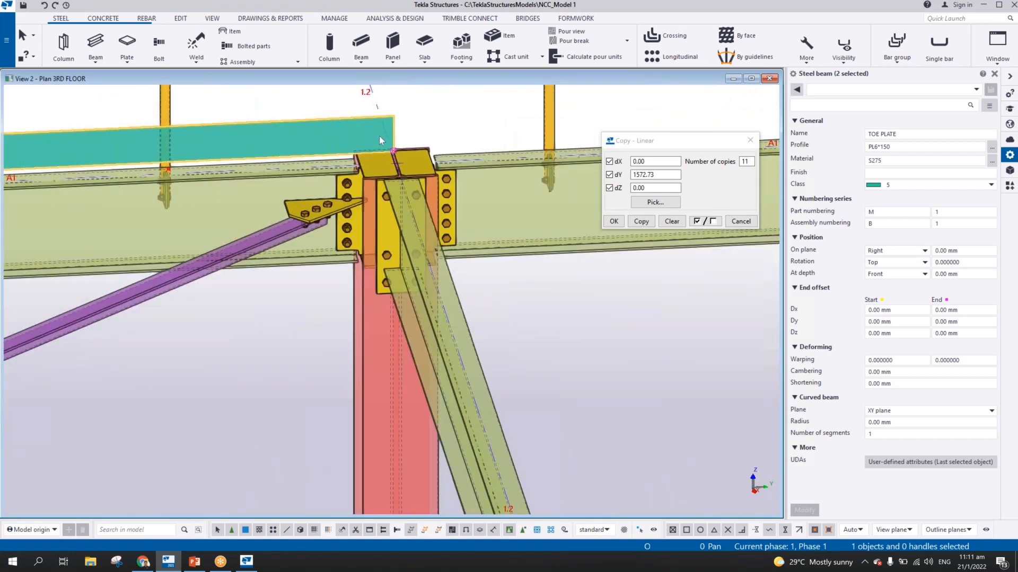
{"action": "scroll", "coordinate": [380, 135], "scroll_direction": "down", "scroll_amount": 2}
{"action": "scroll", "coordinate": [352, 139], "scroll_direction": "up", "scroll_amount": 1}
{"action": "middle_click_drag", "start_coordinate": [352, 139], "coordinate": [516, 141]}
{"action": "scroll", "coordinate": [456, 183], "scroll_direction": "down", "scroll_amount": 3}
{"action": "middle_click_drag", "start_coordinate": [275, 186], "coordinate": [328, 186], "text": "ctrl"}
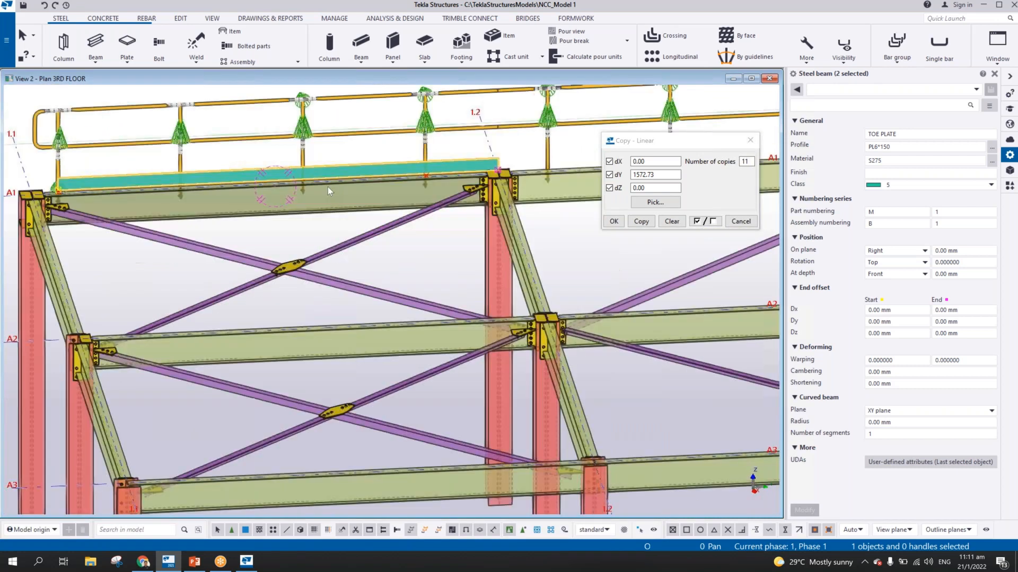
Add the toe plate to the handrail assembly of the bay between grids 1.1 and 1.2
{"action": "scroll", "coordinate": [328, 187], "scroll_direction": "up", "scroll_amount": 2}
{"action": "right_click", "coordinate": [408, 155]}
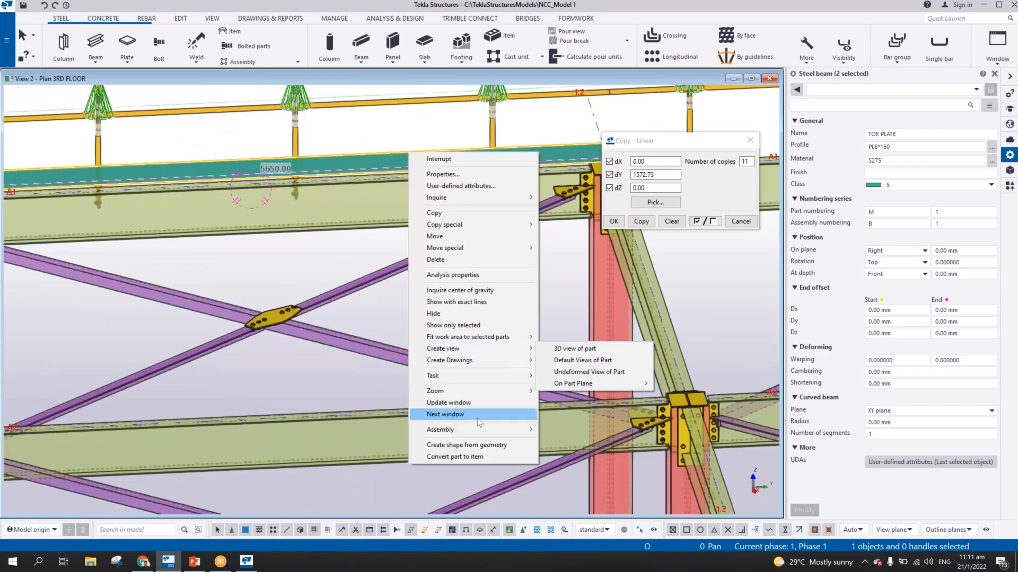
{"action": "mouse_move", "coordinate": [477, 430]}
{"action": "left_click", "coordinate": [574, 432]}
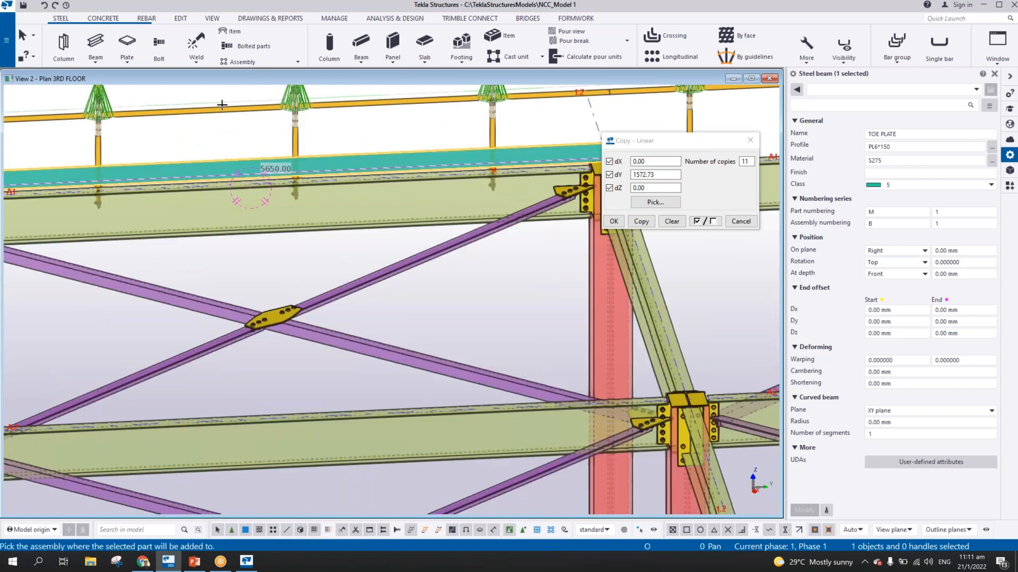
{"action": "left_click", "coordinate": [225, 114]}
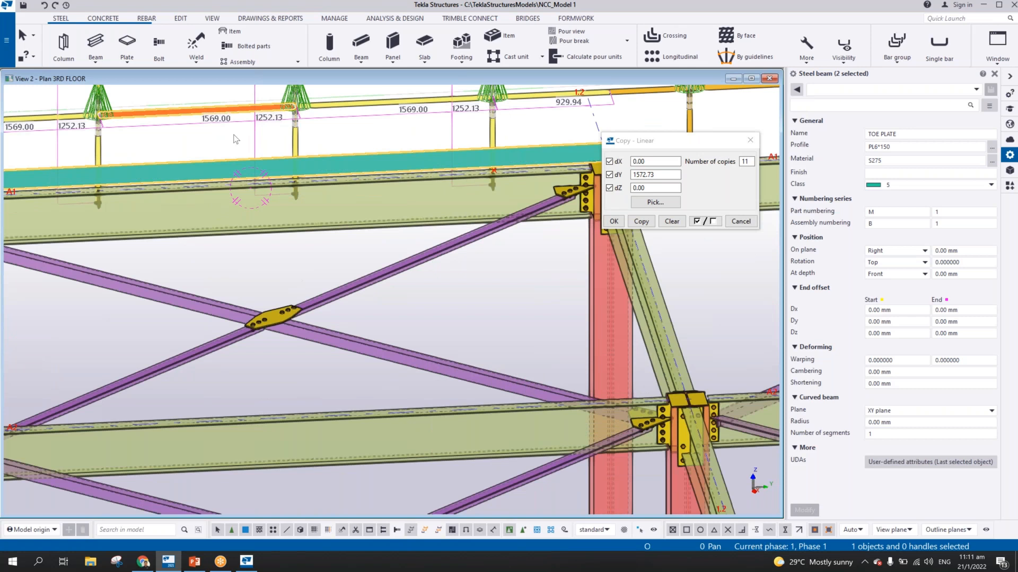
{"action": "right_click", "coordinate": [321, 128]}
{"action": "left_click", "coordinate": [352, 132]}
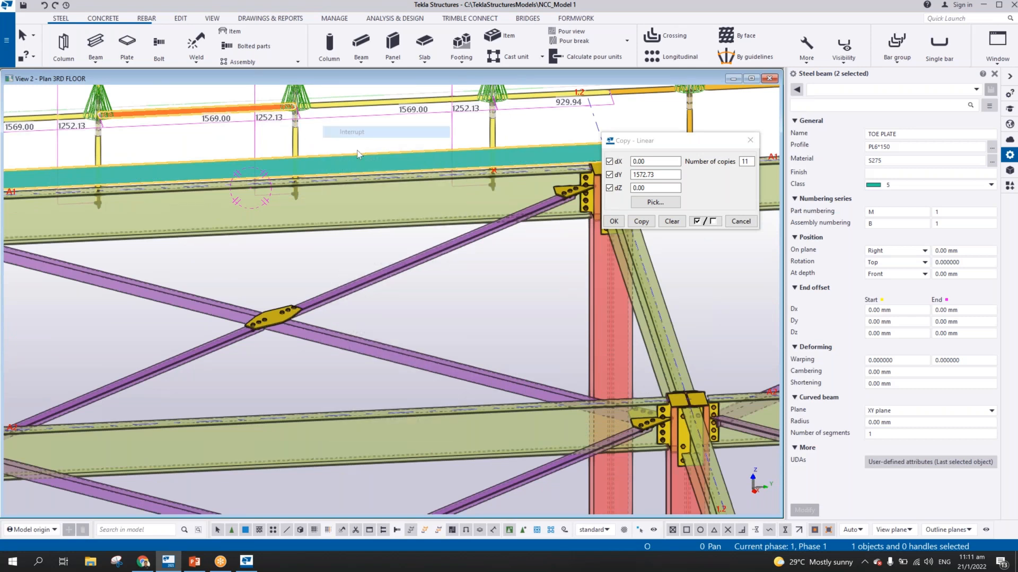
Model a second PL6*150 toe plate in the grid A1 elevation from the first plate's end at grid 1.2 to grid 1.3, about 6000 mm long
{"action": "scroll", "coordinate": [358, 154], "scroll_direction": "down", "scroll_amount": 1}
{"action": "scroll", "coordinate": [357, 153], "scroll_direction": "down", "scroll_amount": 3}
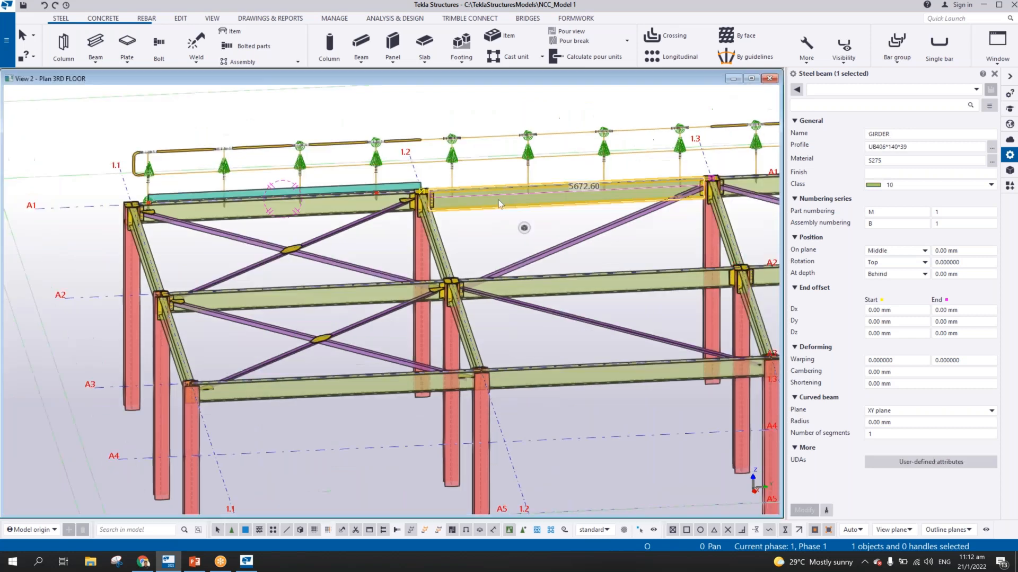
{"action": "key", "text": "ctrl+Tab"}
{"action": "scroll", "coordinate": [469, 212], "scroll_direction": "down", "scroll_amount": 7}
{"action": "scroll", "coordinate": [465, 211], "scroll_direction": "down", "scroll_amount": 3}
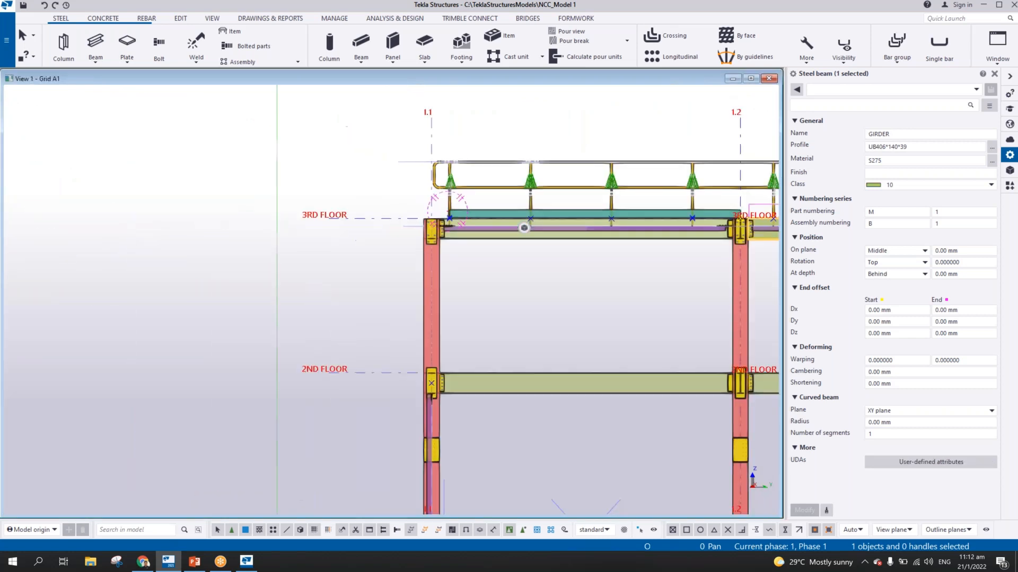
{"action": "middle_click_drag", "start_coordinate": [466, 211], "coordinate": [307, 224]}
{"action": "middle_click_drag", "start_coordinate": [386, 216], "coordinate": [105, 208]}
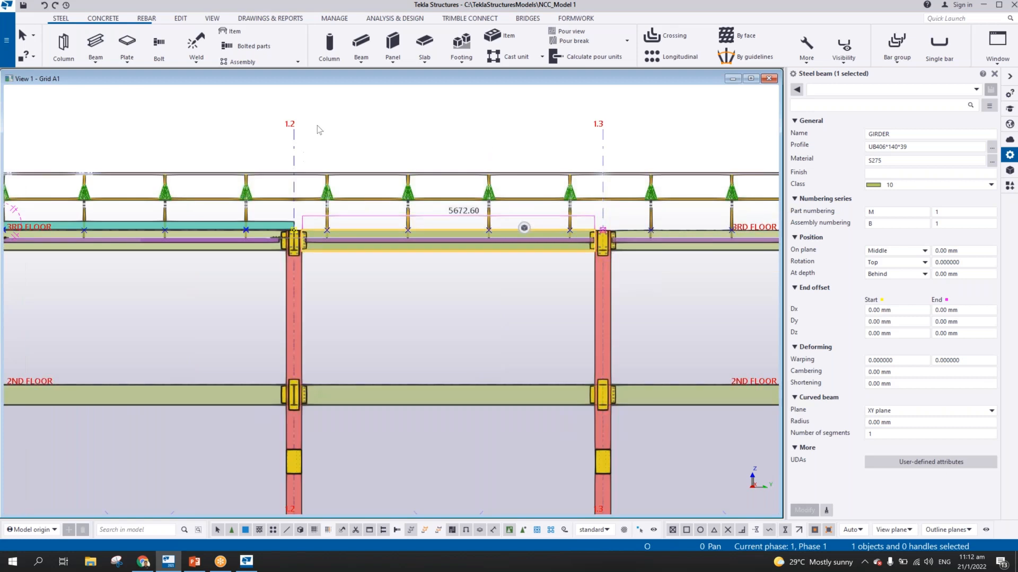
{"action": "scroll", "coordinate": [318, 126], "scroll_direction": "down", "scroll_amount": 4}
{"action": "scroll", "coordinate": [319, 211], "scroll_direction": "up", "scroll_amount": 3}
{"action": "scroll", "coordinate": [320, 215], "scroll_direction": "up", "scroll_amount": 1}
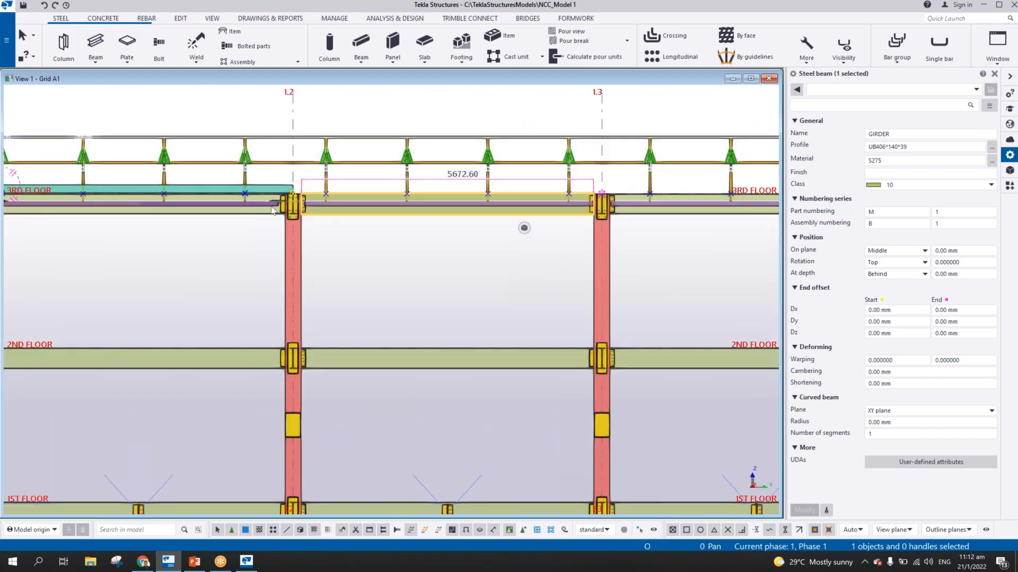
{"action": "middle_click_drag", "start_coordinate": [245, 199], "coordinate": [336, 196]}
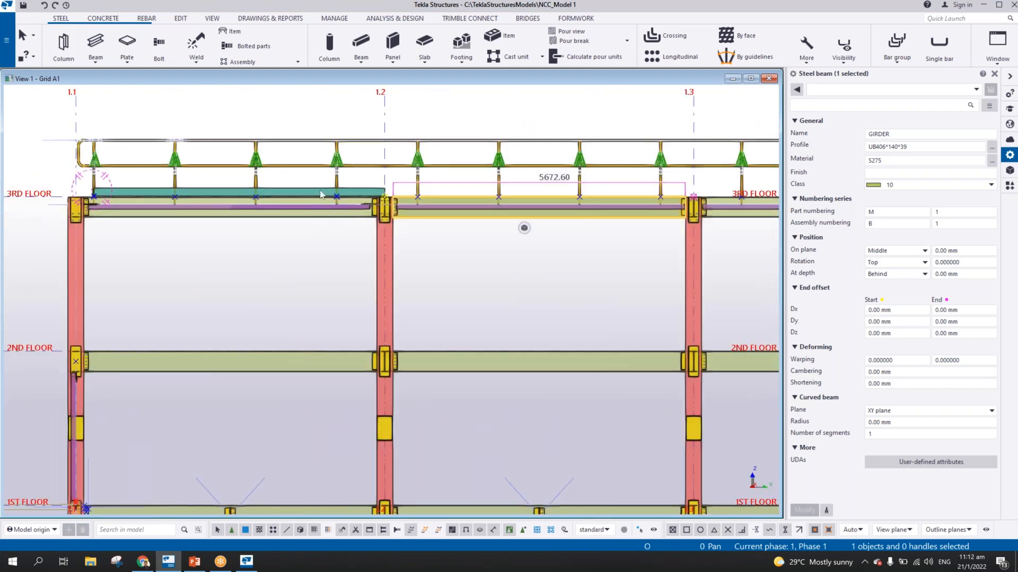
{"action": "scroll", "coordinate": [325, 190], "scroll_direction": "up", "scroll_amount": 3}
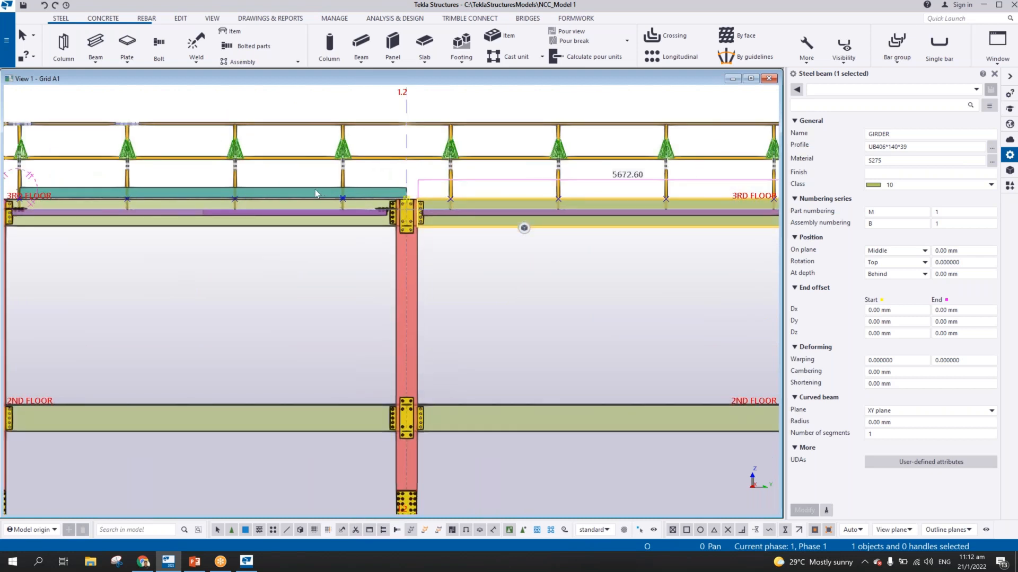
{"action": "left_click", "coordinate": [315, 190]}
{"action": "scroll", "coordinate": [307, 190], "scroll_direction": "up", "scroll_amount": 5}
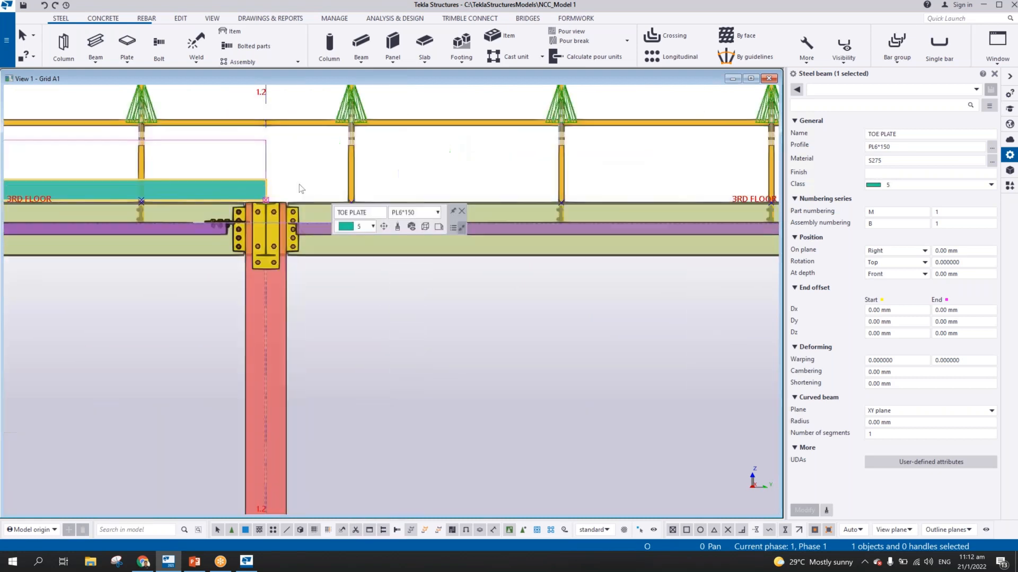
{"action": "left_click", "coordinate": [95, 43]}
{"action": "scroll", "coordinate": [242, 181], "scroll_direction": "up", "scroll_amount": 1}
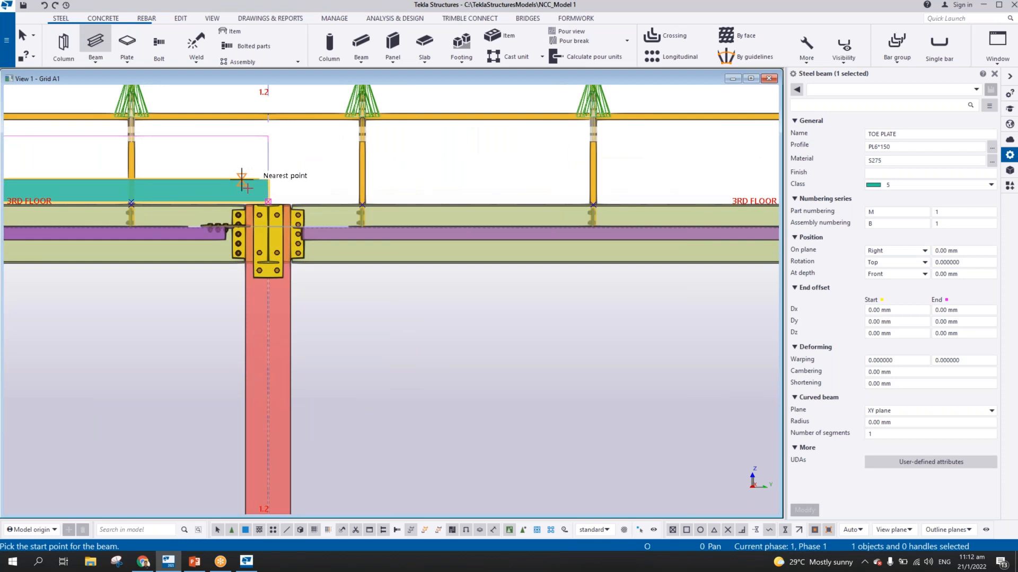
{"action": "left_click", "coordinate": [268, 203]}
{"action": "scroll", "coordinate": [328, 202], "scroll_direction": "down", "scroll_amount": 5}
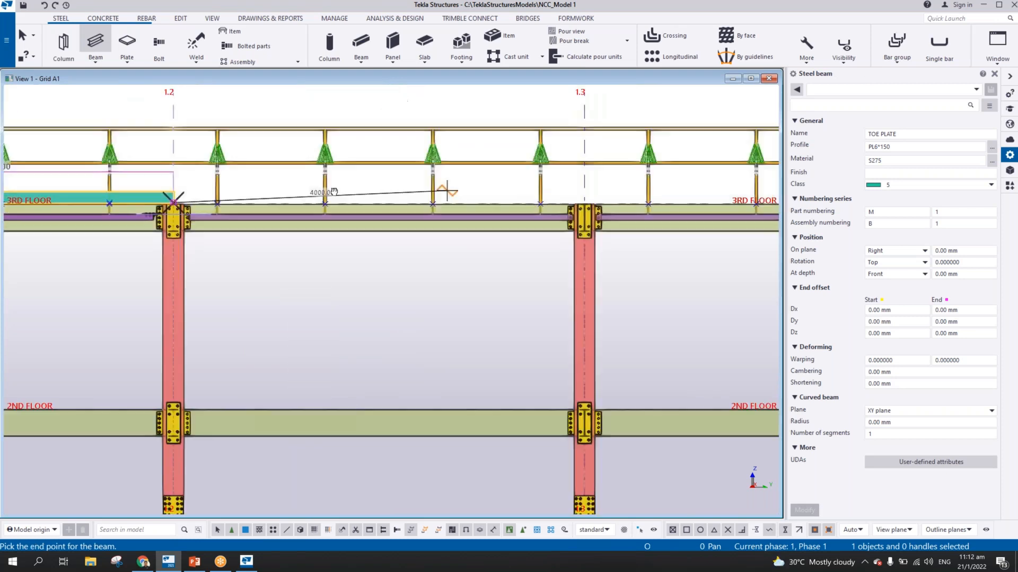
{"action": "middle_click_drag", "start_coordinate": [447, 190], "coordinate": [328, 191]}
{"action": "scroll", "coordinate": [474, 188], "scroll_direction": "up", "scroll_amount": 6}
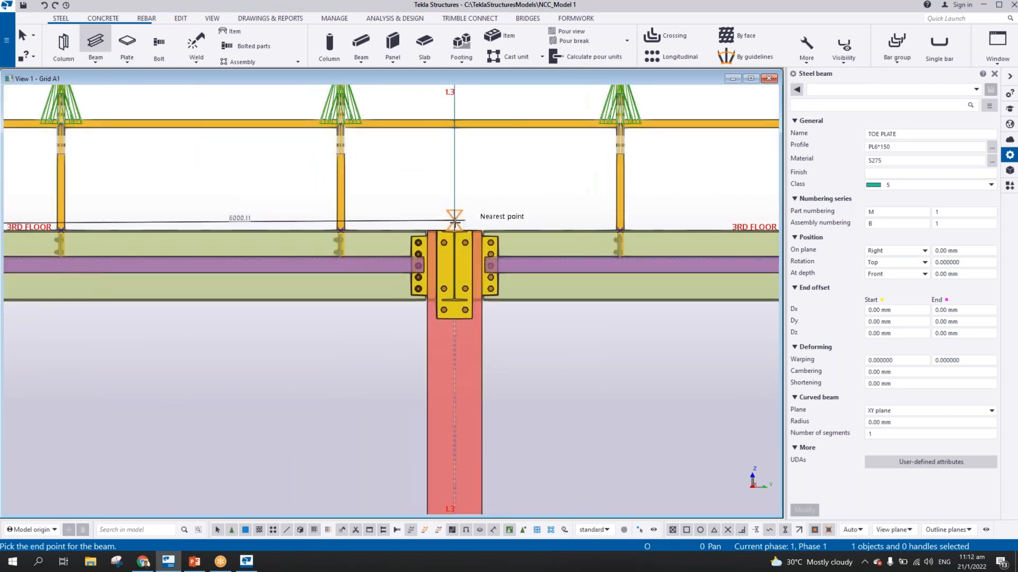
{"action": "left_click", "coordinate": [454, 224]}
Model a third toe plate from grid 1.3 horizontally to the last stanchion before grid 1.4, about 5650 mm long, and end the beam command
{"action": "left_click", "coordinate": [454, 224]}
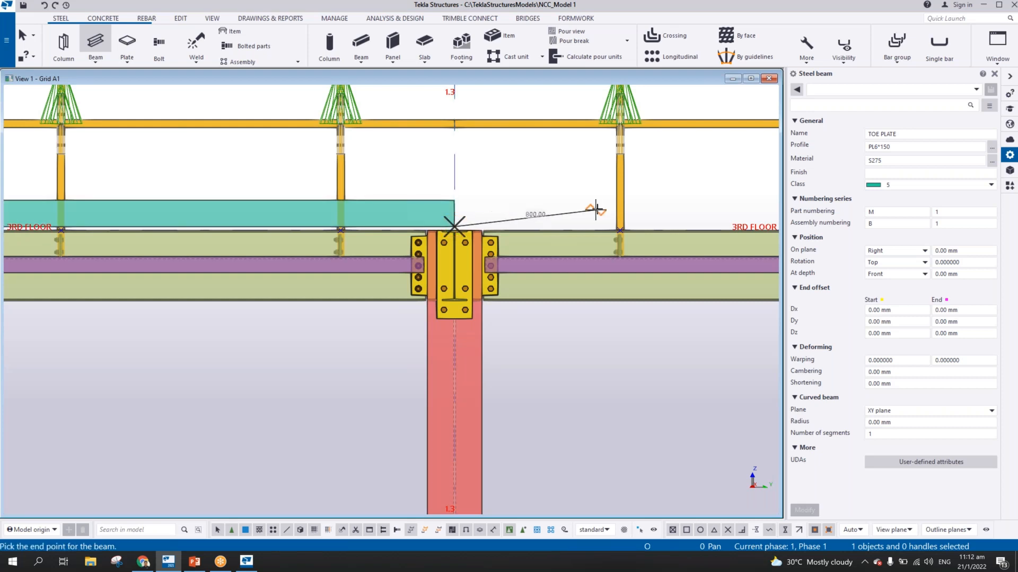
{"action": "middle_click_drag", "start_coordinate": [595, 209], "coordinate": [264, 209]}
{"action": "scroll", "coordinate": [318, 210], "scroll_direction": "down", "scroll_amount": 2}
{"action": "scroll", "coordinate": [562, 252], "scroll_direction": "up", "scroll_amount": 10}
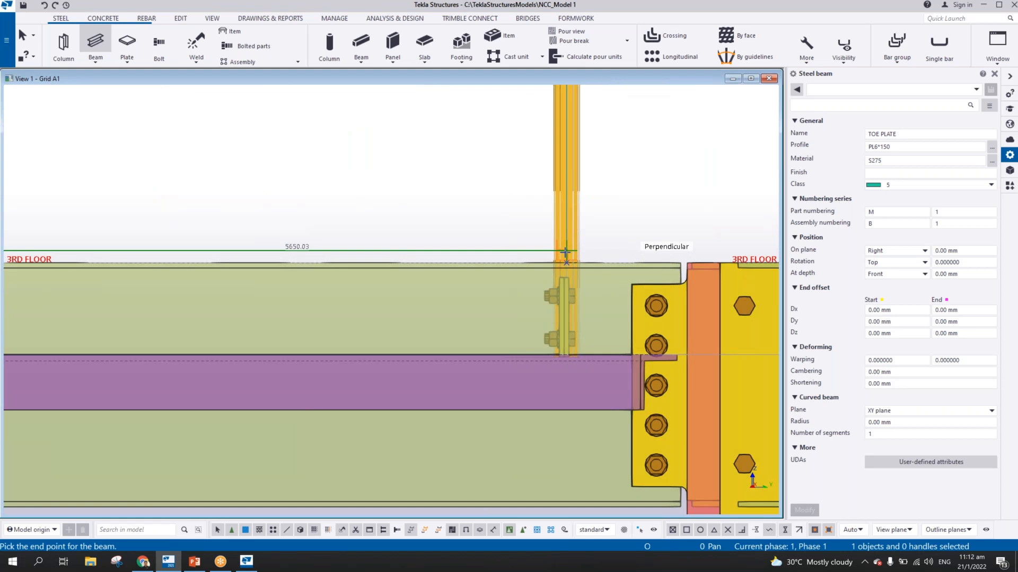
{"action": "scroll", "coordinate": [567, 258], "scroll_direction": "up", "scroll_amount": 5}
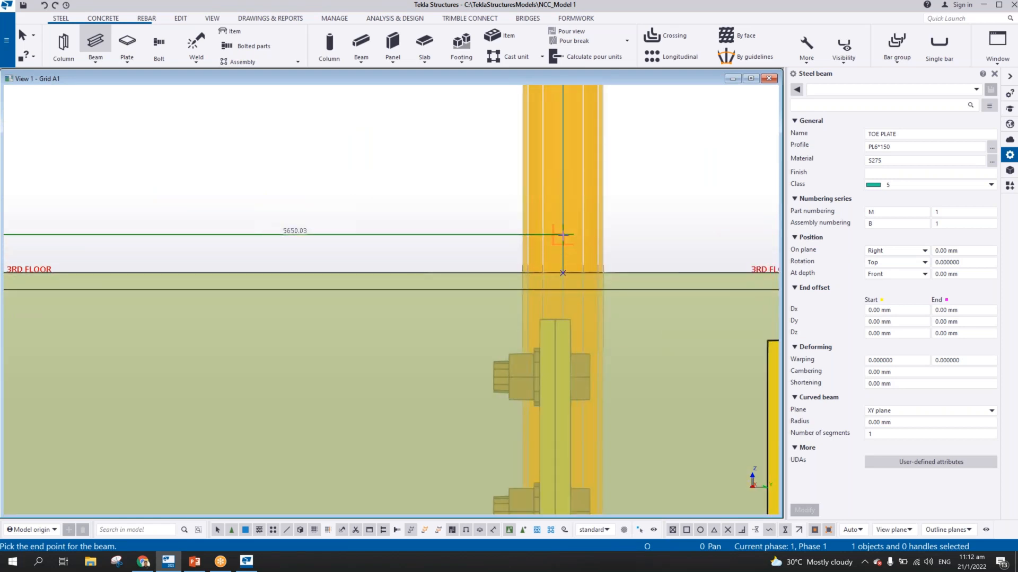
{"action": "left_click", "coordinate": [562, 235]}
{"action": "scroll", "coordinate": [563, 235], "scroll_direction": "down", "scroll_amount": 5}
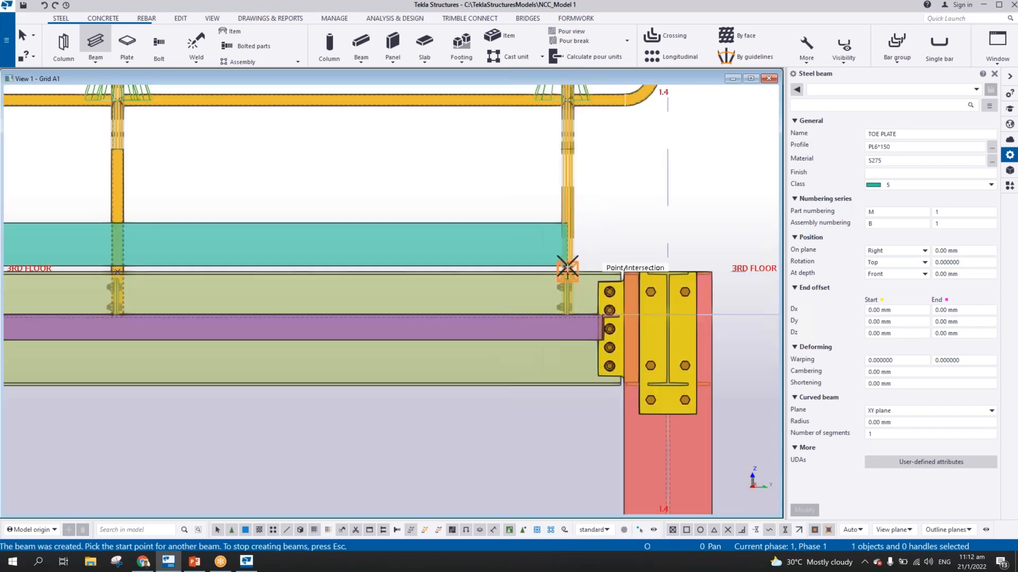
{"action": "right_click", "coordinate": [457, 231]}
{"action": "left_click", "coordinate": [469, 238]}
Move the second and third toe plates together about 89 mm in the 3RD FLOOR plan, in line with the first plate against the stanchions
{"action": "middle_click_drag", "start_coordinate": [320, 238], "coordinate": [669, 228]}
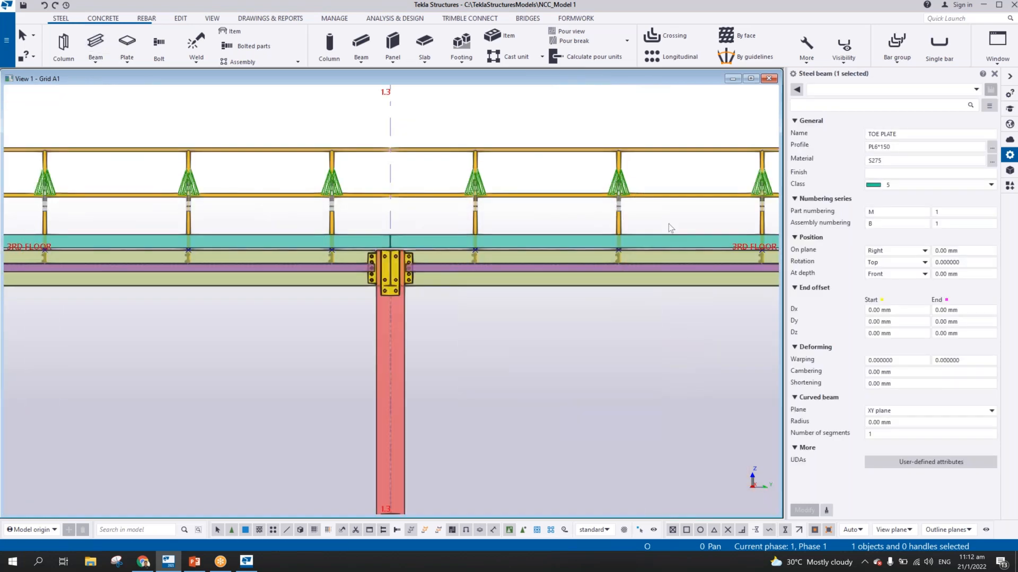
{"action": "scroll", "coordinate": [667, 228], "scroll_direction": "down", "scroll_amount": 3}
{"action": "middle_click_drag", "start_coordinate": [420, 225], "coordinate": [445, 229]}
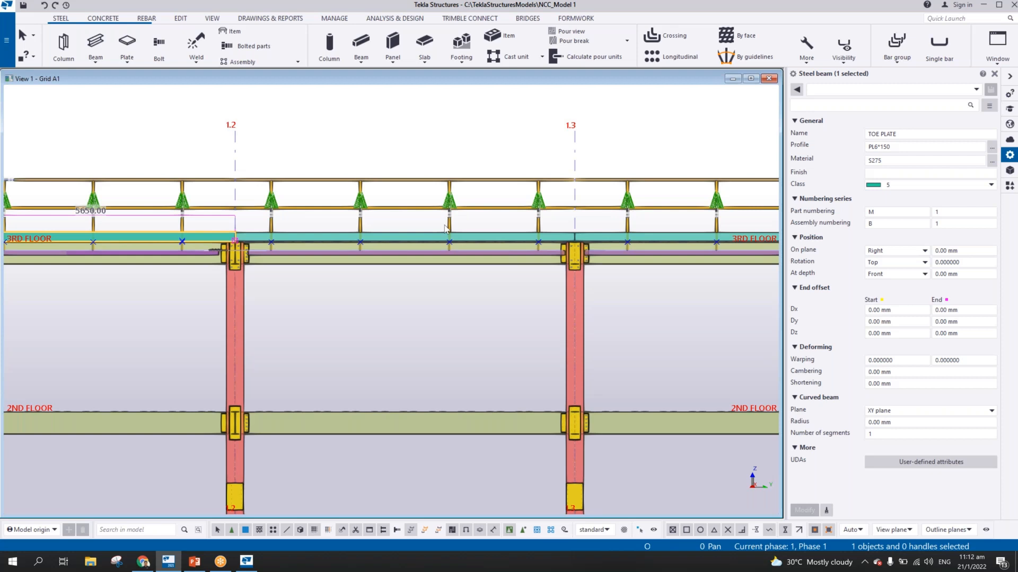
{"action": "key", "text": "ctrl+Tab"}
{"action": "scroll", "coordinate": [441, 186], "scroll_direction": "up", "scroll_amount": 4}
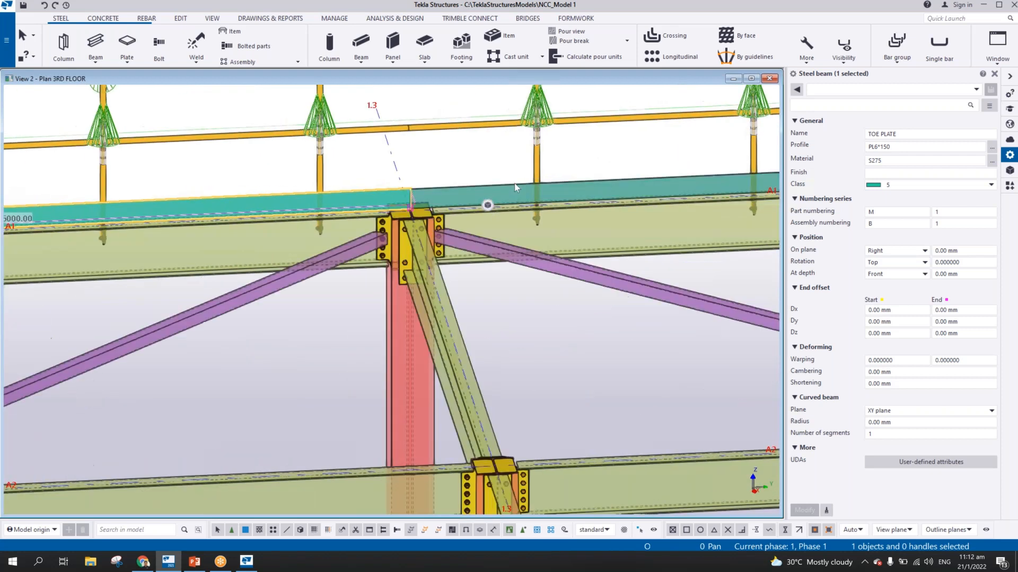
{"action": "left_click", "coordinate": [475, 196], "text": "ctrl"}
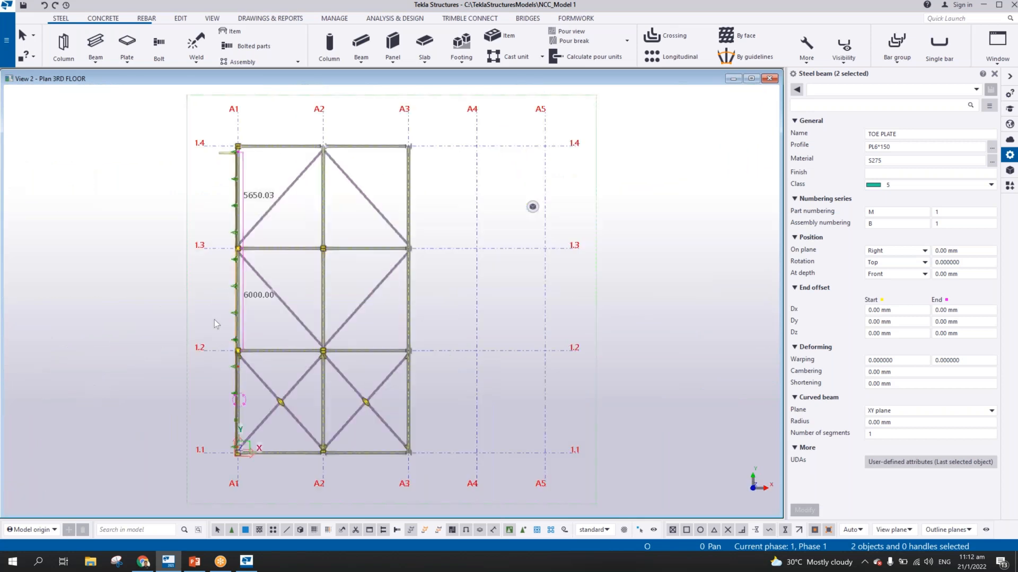
{"action": "scroll", "coordinate": [214, 319], "scroll_direction": "up", "scroll_amount": 8}
{"action": "scroll", "coordinate": [530, 206], "scroll_direction": "up", "scroll_amount": 5}
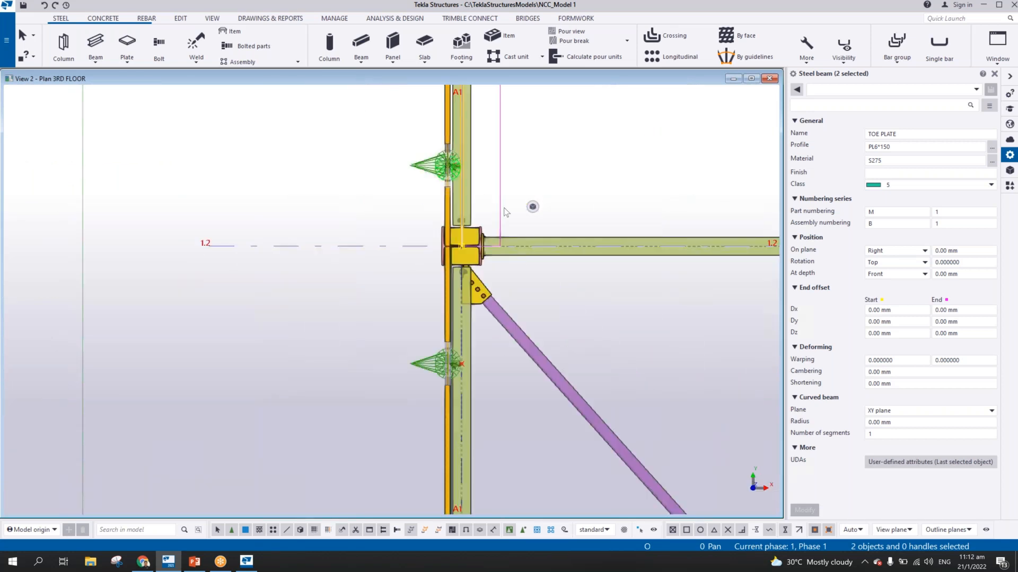
{"action": "right_click", "coordinate": [471, 183]}
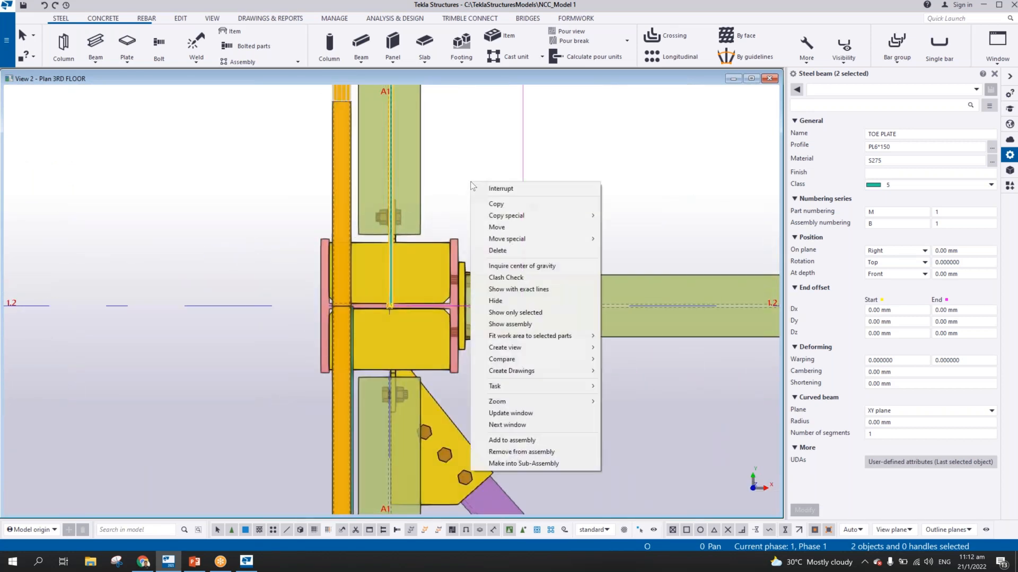
{"action": "left_click", "coordinate": [493, 227]}
{"action": "scroll", "coordinate": [390, 156], "scroll_direction": "up", "scroll_amount": 4}
{"action": "scroll", "coordinate": [389, 158], "scroll_direction": "up", "scroll_amount": 4}
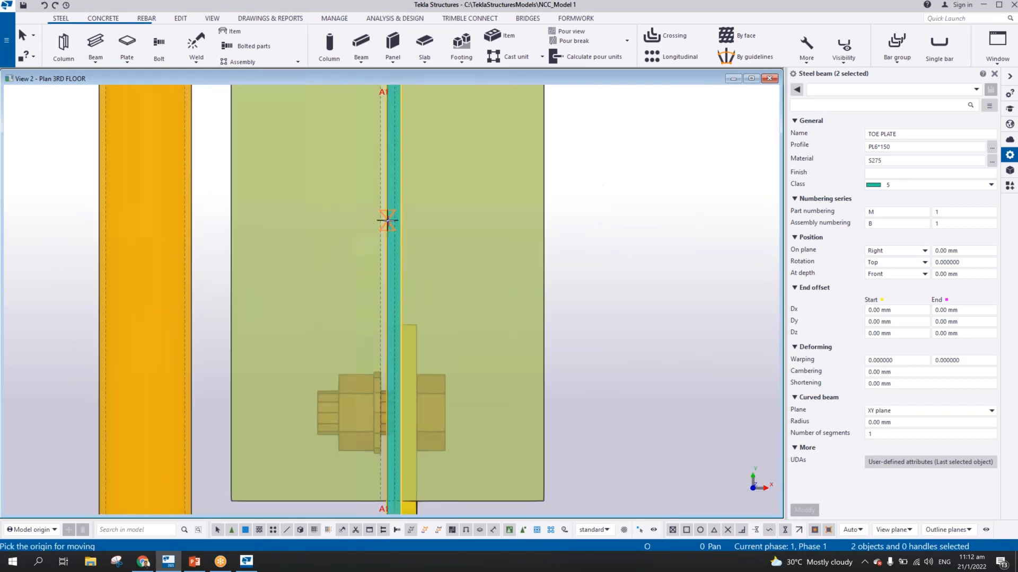
{"action": "left_click", "coordinate": [387, 228]}
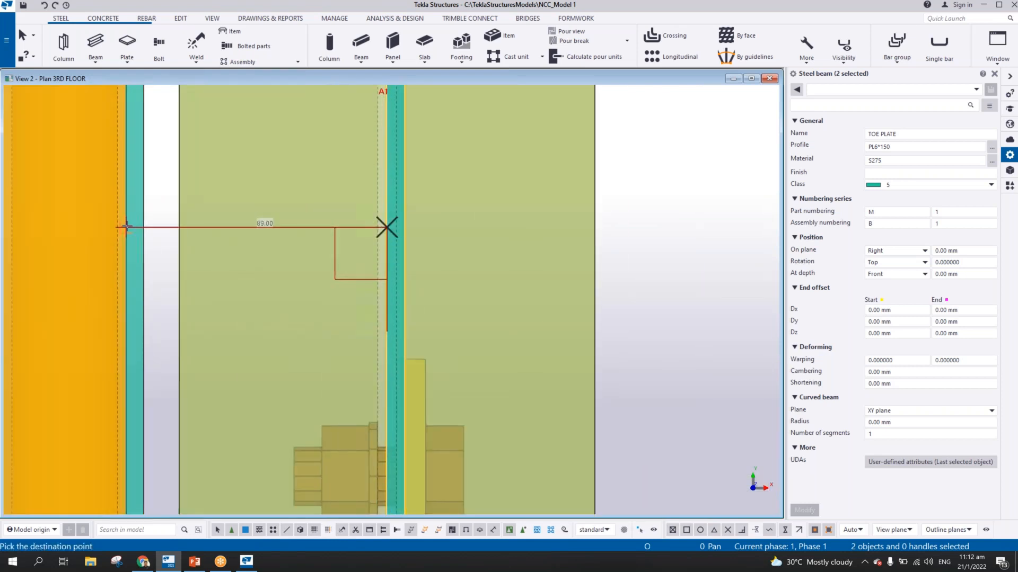
{"action": "left_click", "coordinate": [127, 227]}
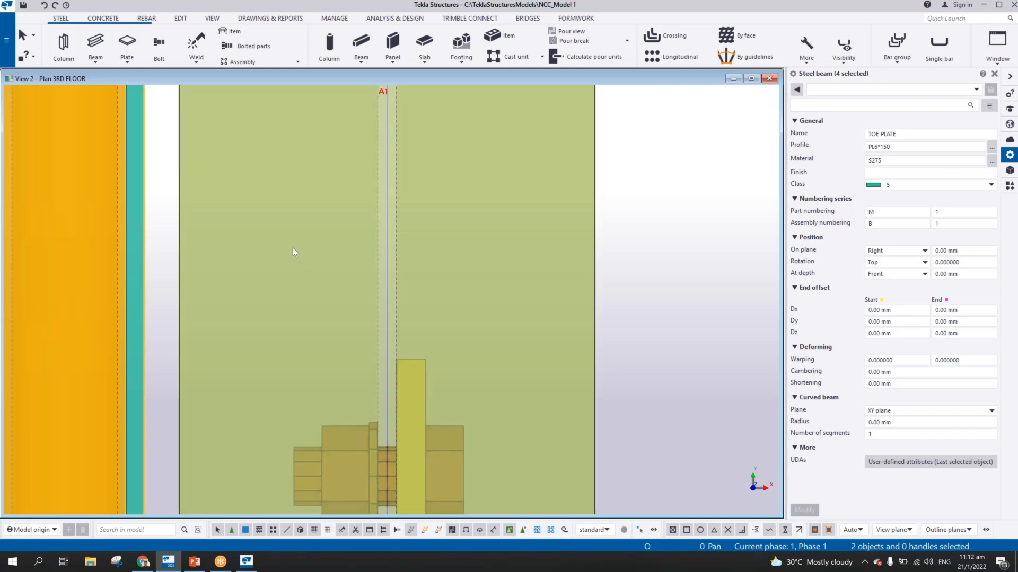
Examine the moved toe plates at the grid 1.2 joint in plan and in 3D along the grid A1 handrail
{"action": "scroll", "coordinate": [318, 254], "scroll_direction": "down", "scroll_amount": 5}
{"action": "scroll", "coordinate": [399, 227], "scroll_direction": "down", "scroll_amount": 3}
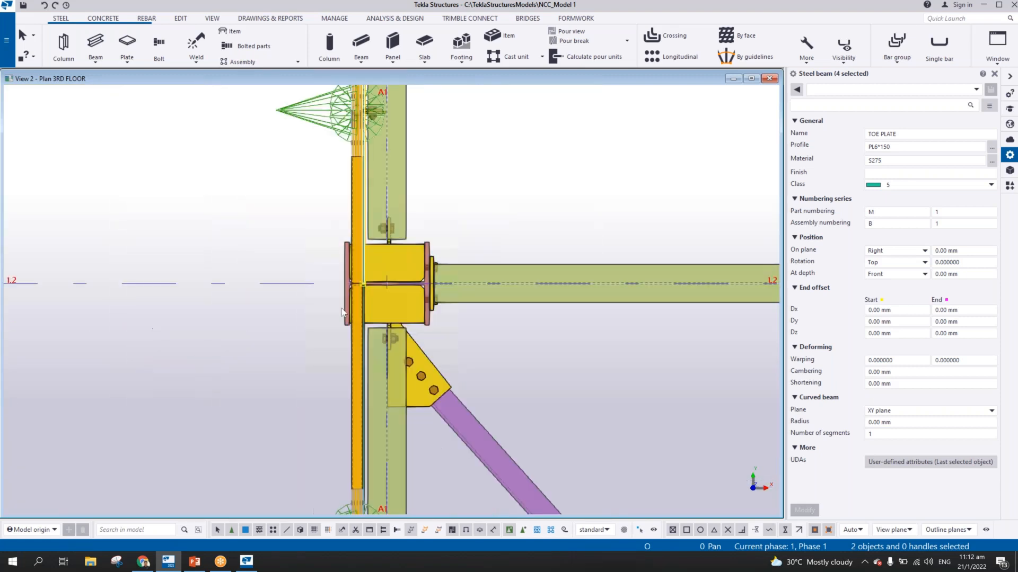
{"action": "scroll", "coordinate": [385, 270], "scroll_direction": "up", "scroll_amount": 7}
{"action": "scroll", "coordinate": [342, 230], "scroll_direction": "down", "scroll_amount": 6}
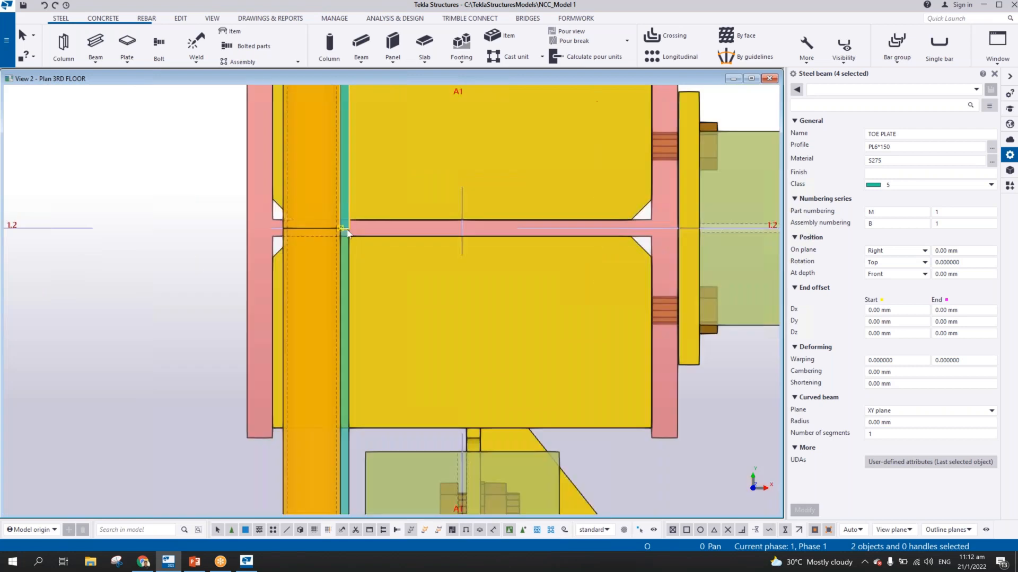
{"action": "mouse_move", "coordinate": [460, 175]}
{"action": "middle_mouse_down", "text": "ctrl"}
{"action": "mouse_move", "coordinate": [405, 171]}
{"action": "mouse_move", "coordinate": [445, 223]}
{"action": "middle_mouse_up", "text": "ctrl"}
{"action": "middle_click_drag", "start_coordinate": [375, 132], "coordinate": [364, 297]}
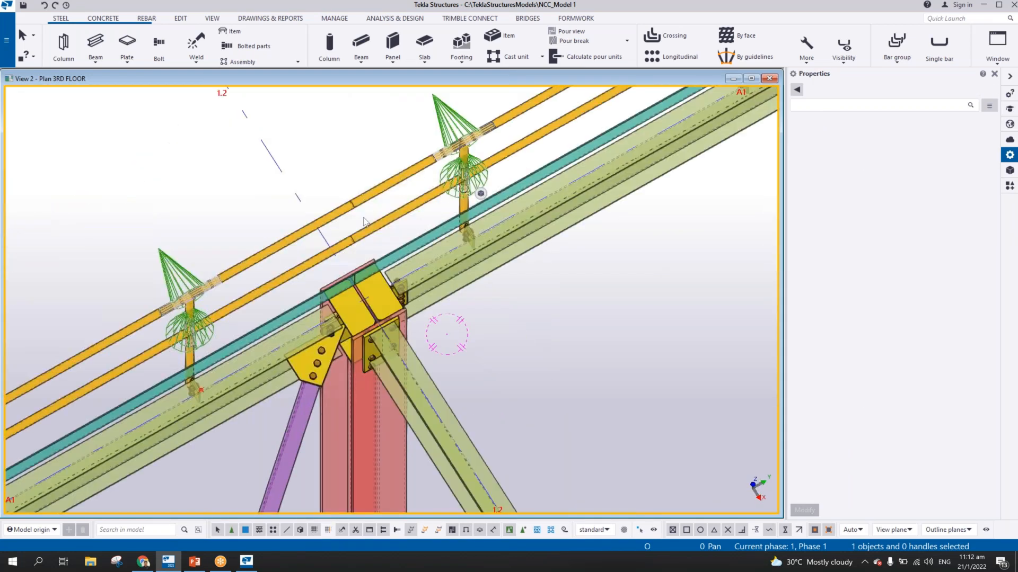
{"action": "scroll", "coordinate": [364, 219], "scroll_direction": "down", "scroll_amount": 3}
{"action": "left_click", "coordinate": [480, 194]}
{"action": "middle_click_drag", "start_coordinate": [416, 164], "coordinate": [295, 181]}
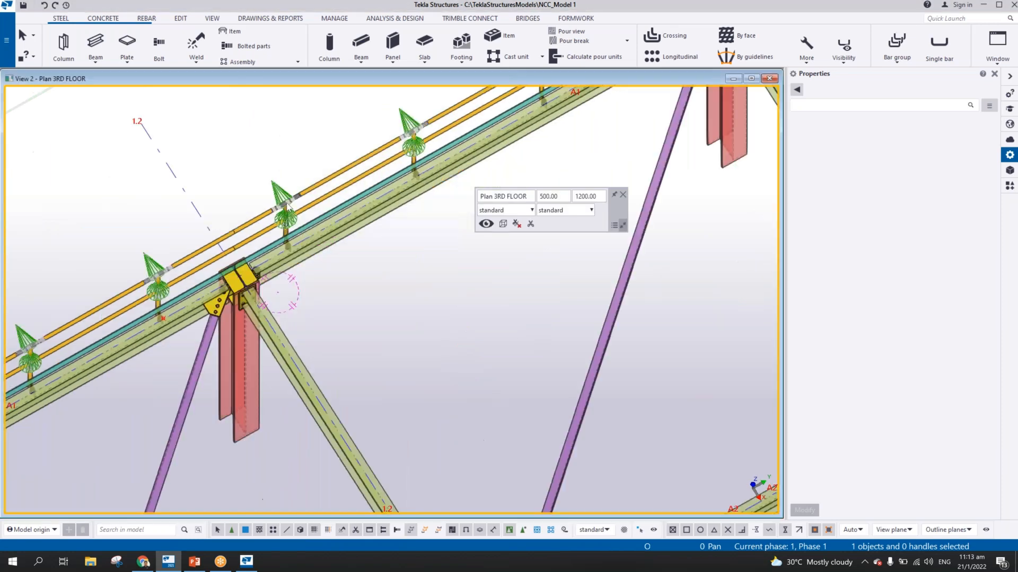
Add the second toe plate to the handrail assembly of the bay between grids 1.2 and 1.3
{"action": "key", "text": "ctrl+Tab"}
{"action": "middle_click_drag", "start_coordinate": [386, 168], "coordinate": [306, 142]}
{"action": "scroll", "coordinate": [319, 212], "scroll_direction": "down", "scroll_amount": 2}
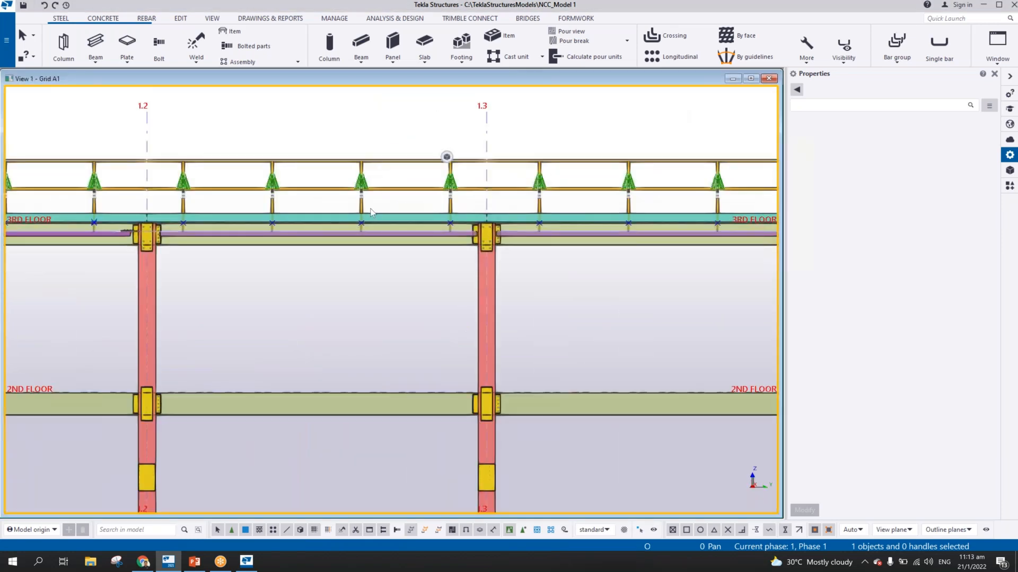
{"action": "scroll", "coordinate": [320, 212], "scroll_direction": "up", "scroll_amount": 1}
{"action": "left_click", "coordinate": [320, 220]}
{"action": "right_click", "coordinate": [320, 218]}
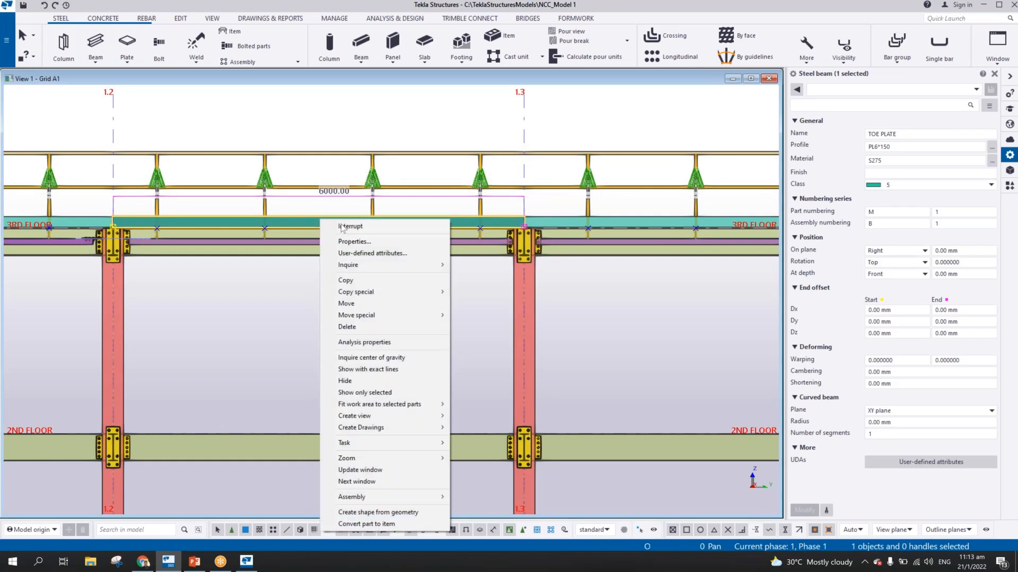
{"action": "mouse_move", "coordinate": [396, 496]}
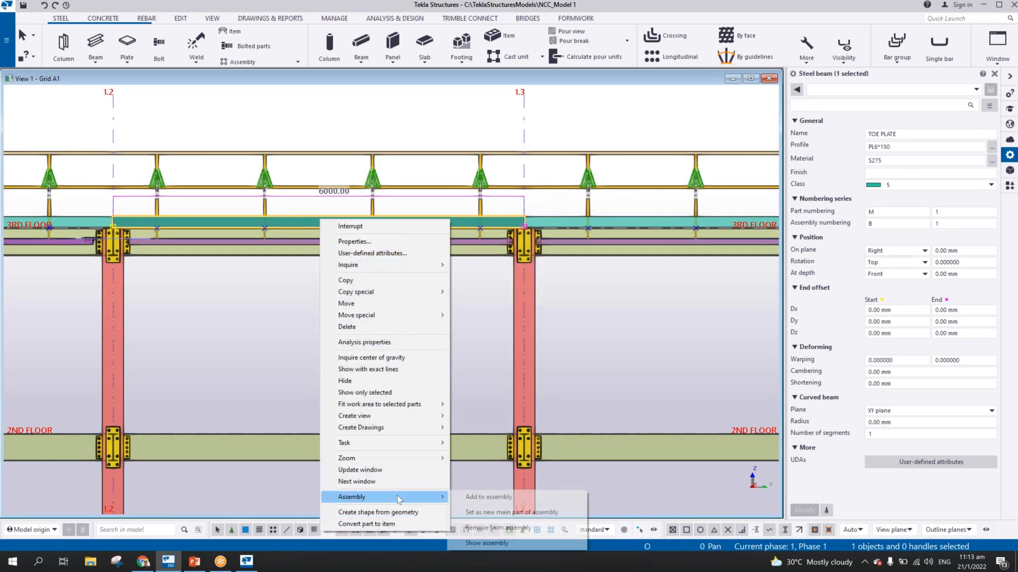
{"action": "left_click", "coordinate": [485, 501]}
{"action": "left_click", "coordinate": [308, 186]}
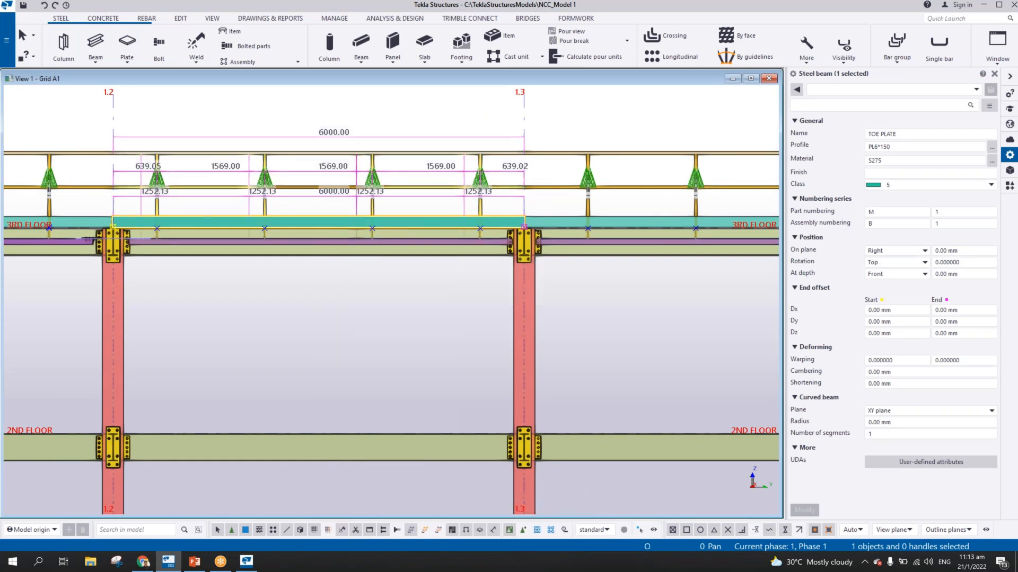
Add the third toe plate to the handrail assembly of the bay between grids 1.3 and 1.4
{"action": "middle_click_drag", "start_coordinate": [380, 199], "coordinate": [5, 191]}
{"action": "right_click", "coordinate": [289, 193]}
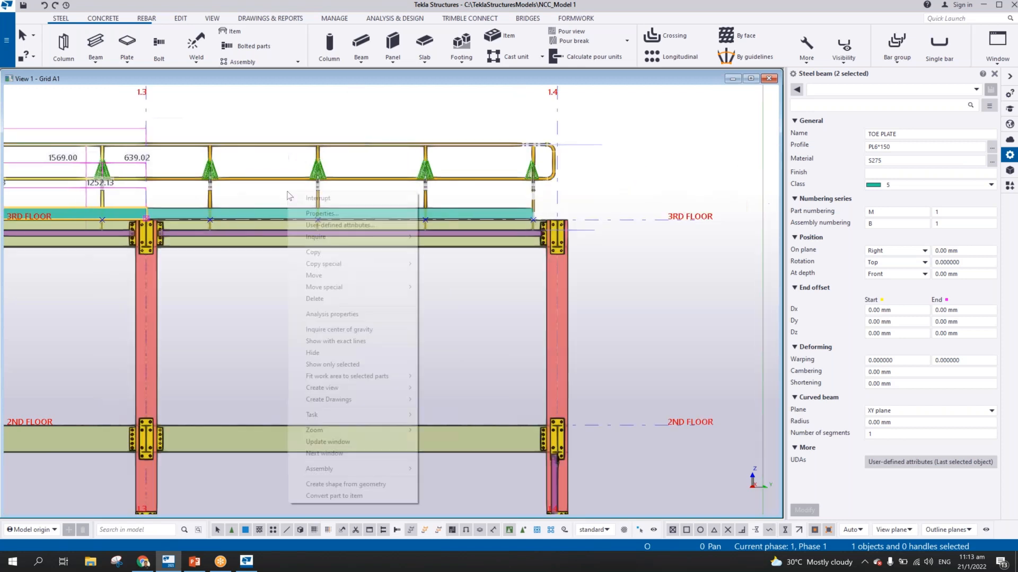
{"action": "left_click", "coordinate": [273, 208]}
{"action": "right_click", "coordinate": [273, 209]}
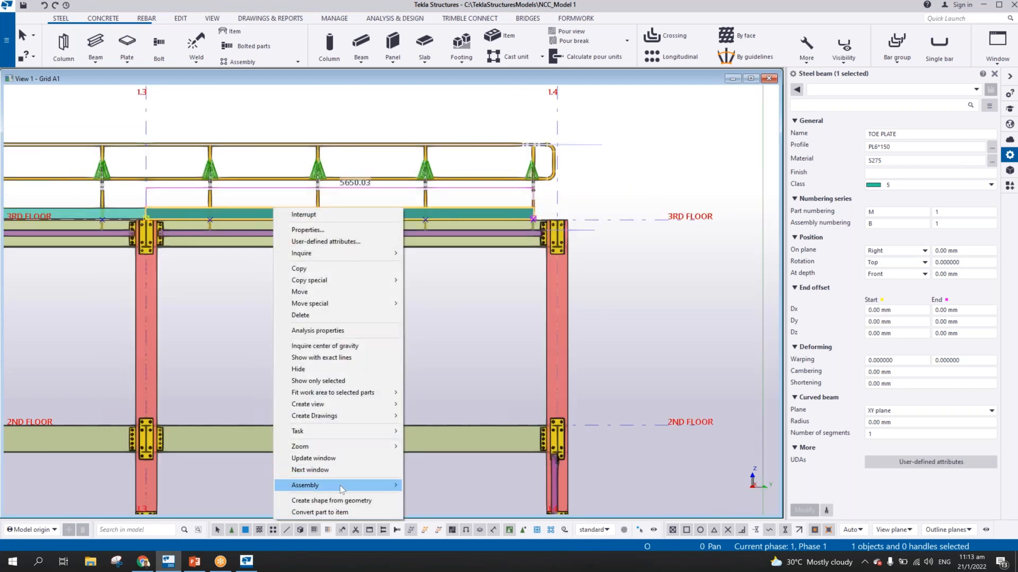
{"action": "mouse_move", "coordinate": [342, 488]}
{"action": "left_click", "coordinate": [439, 486]}
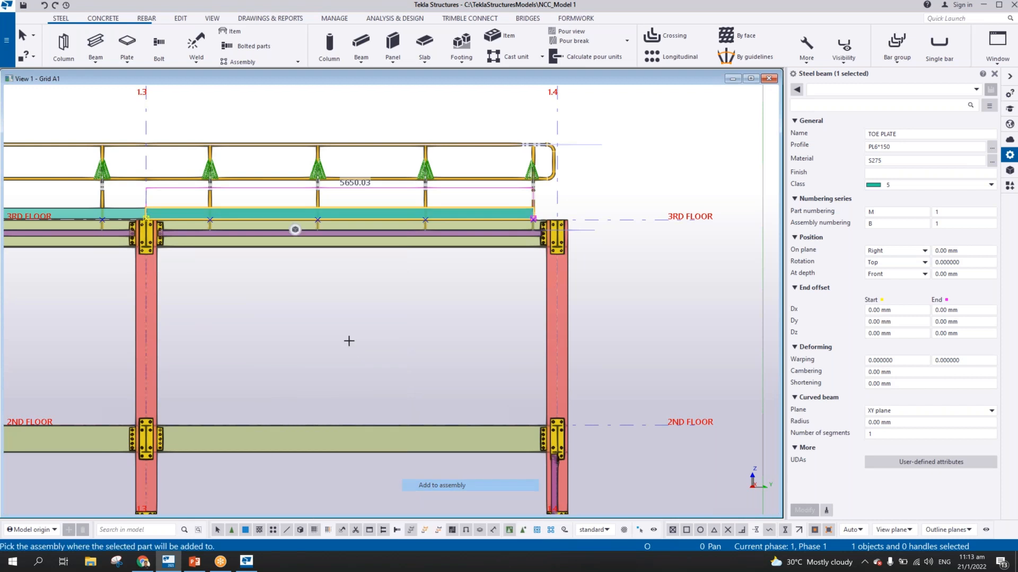
{"action": "left_click", "coordinate": [351, 178]}
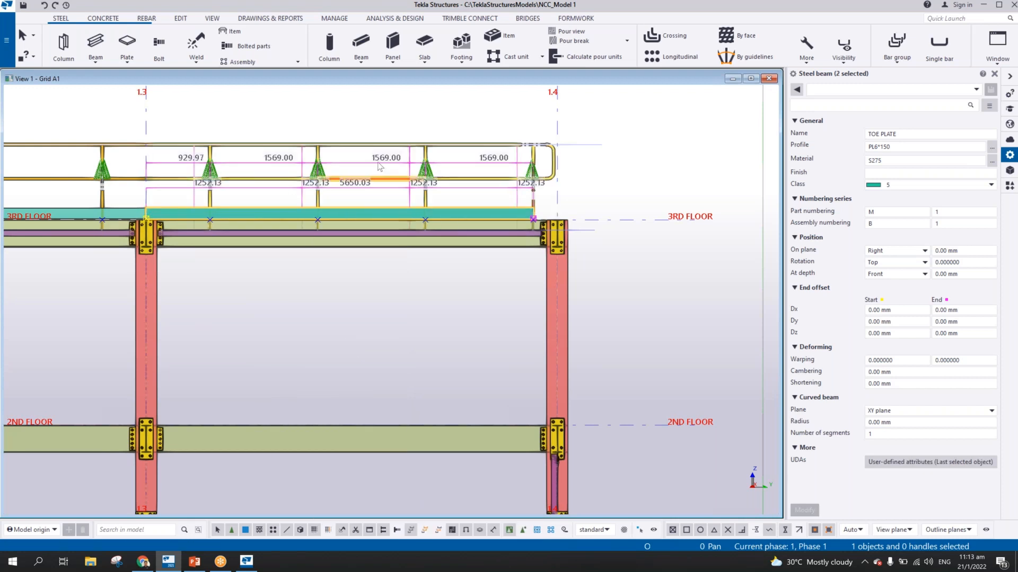
Examine the whole handrail with its toe plates from grid 1.1 to 1.4 in the grid A1 elevation and in 3D
{"action": "scroll", "coordinate": [405, 114], "scroll_direction": "down", "scroll_amount": 6}
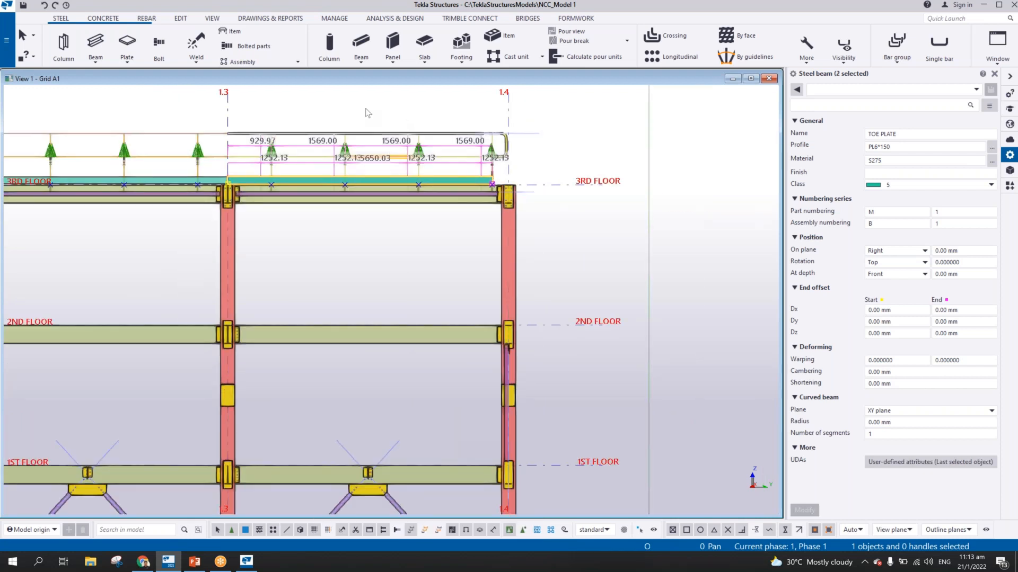
{"action": "scroll", "coordinate": [506, 303], "scroll_direction": "up", "scroll_amount": 2}
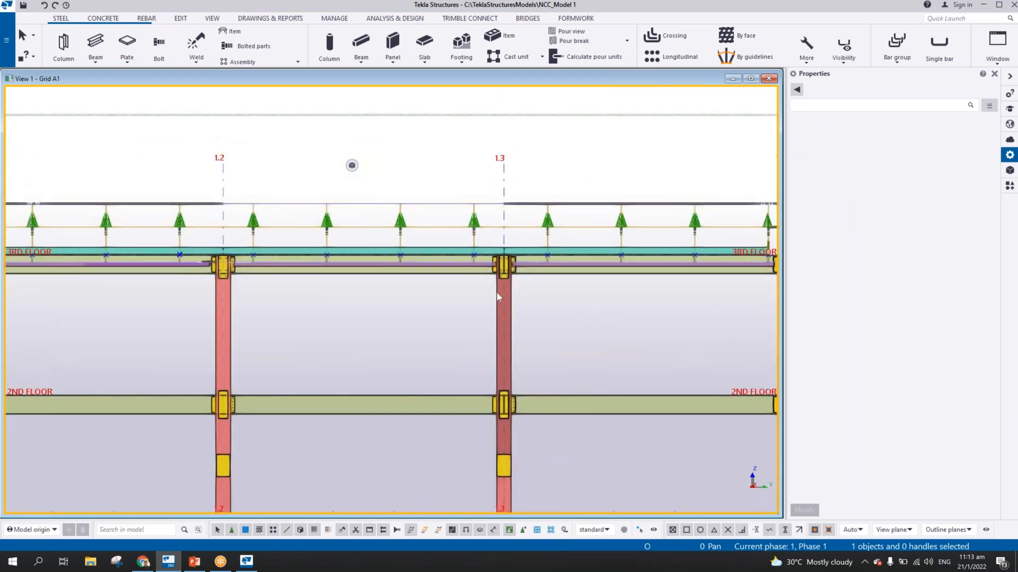
{"action": "scroll", "coordinate": [499, 297], "scroll_direction": "down", "scroll_amount": 1}
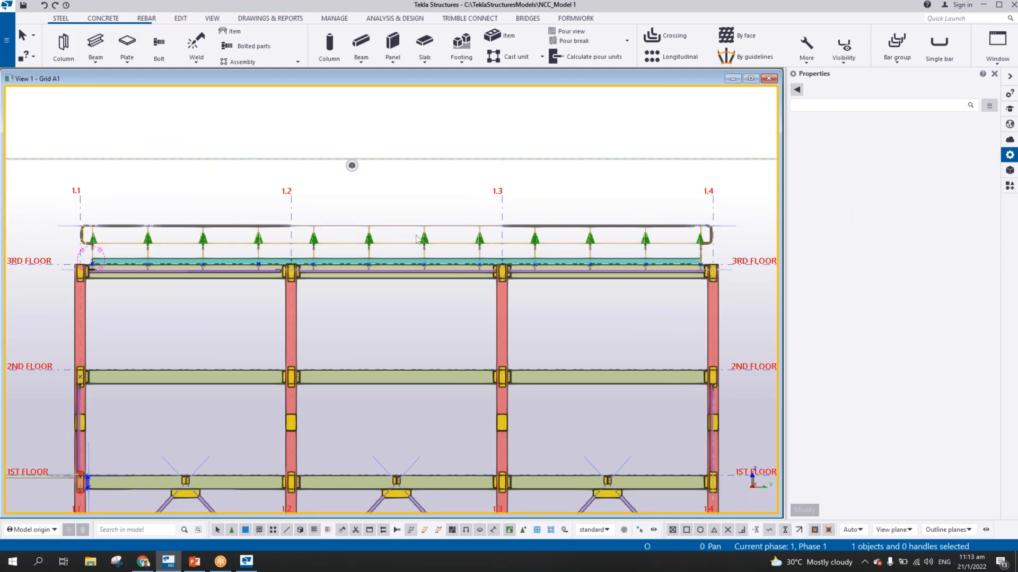
{"action": "scroll", "coordinate": [418, 240], "scroll_direction": "up", "scroll_amount": 6}
{"action": "middle_click_drag", "start_coordinate": [418, 242], "coordinate": [466, 202]}
{"action": "scroll", "coordinate": [475, 212], "scroll_direction": "down", "scroll_amount": 1}
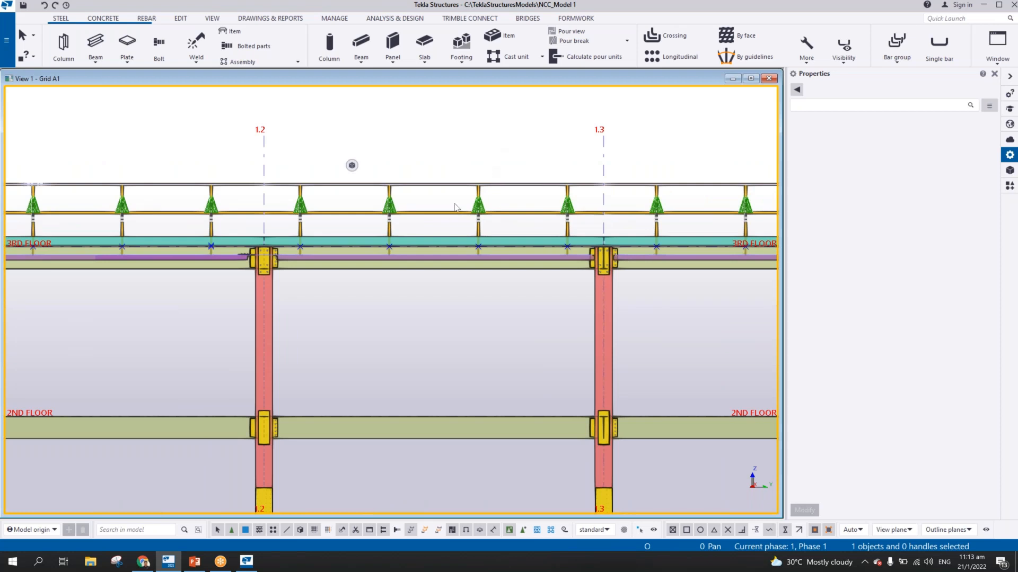
{"action": "key", "text": "ctrl+Tab"}
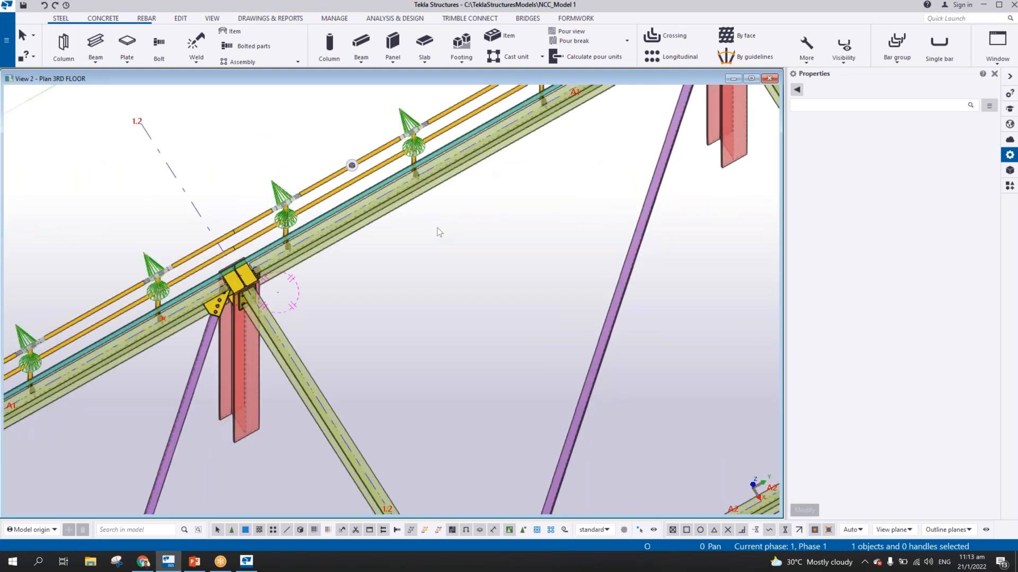
{"action": "scroll", "coordinate": [438, 232], "scroll_direction": "down", "scroll_amount": 5}
{"action": "scroll", "coordinate": [435, 259], "scroll_direction": "up", "scroll_amount": 3}
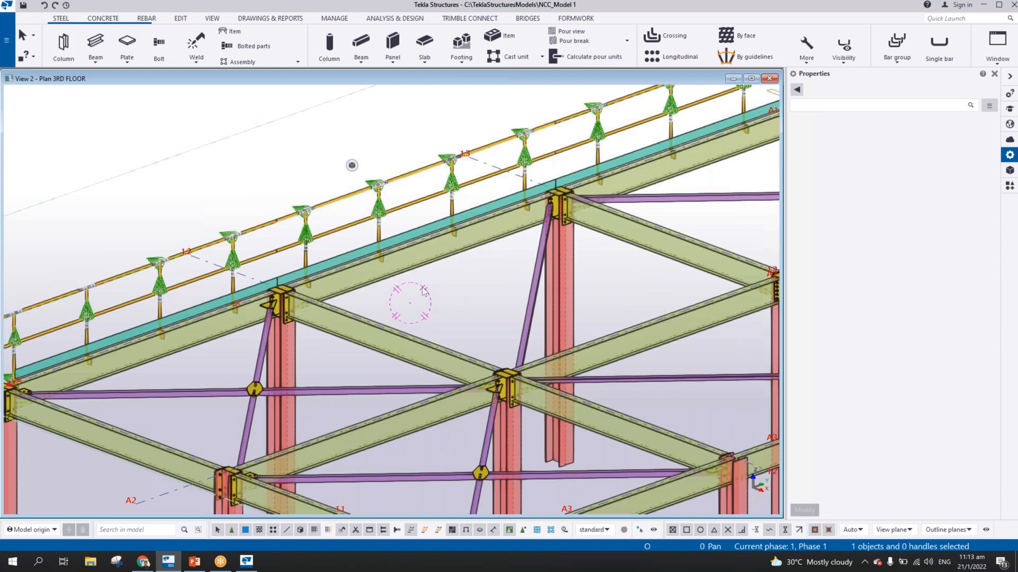
Redraw the 3RD FLOOR 3D view and inspect the grid A1 handrail and toe plates from the outer side
{"action": "middle_click_drag", "start_coordinate": [433, 263], "coordinate": [507, 126], "text": "ctrl"}
{"action": "right_click", "coordinate": [573, 111]}
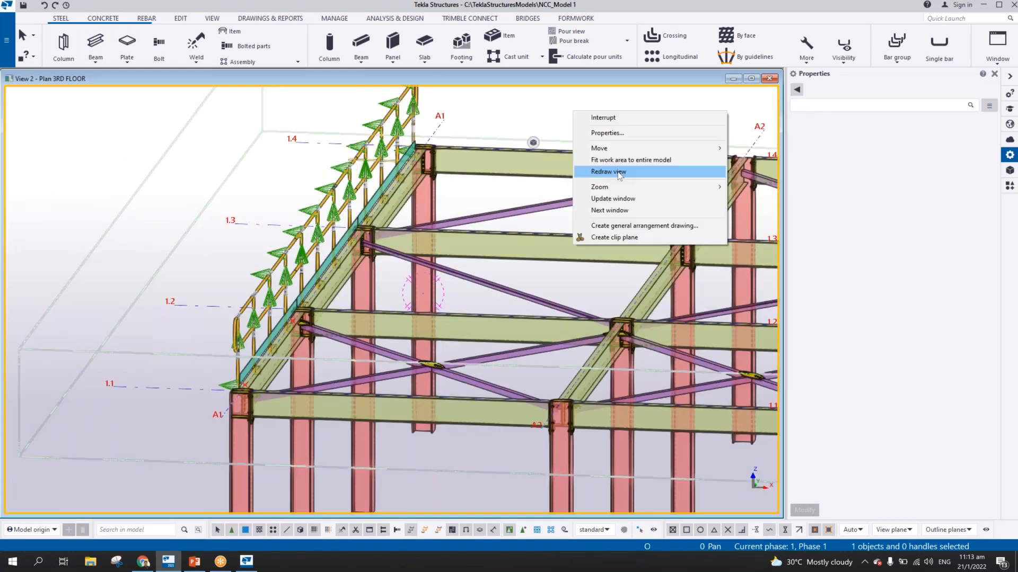
{"action": "left_click", "coordinate": [610, 171]}
{"action": "middle_click_drag", "start_coordinate": [399, 284], "coordinate": [428, 323], "text": "ctrl"}
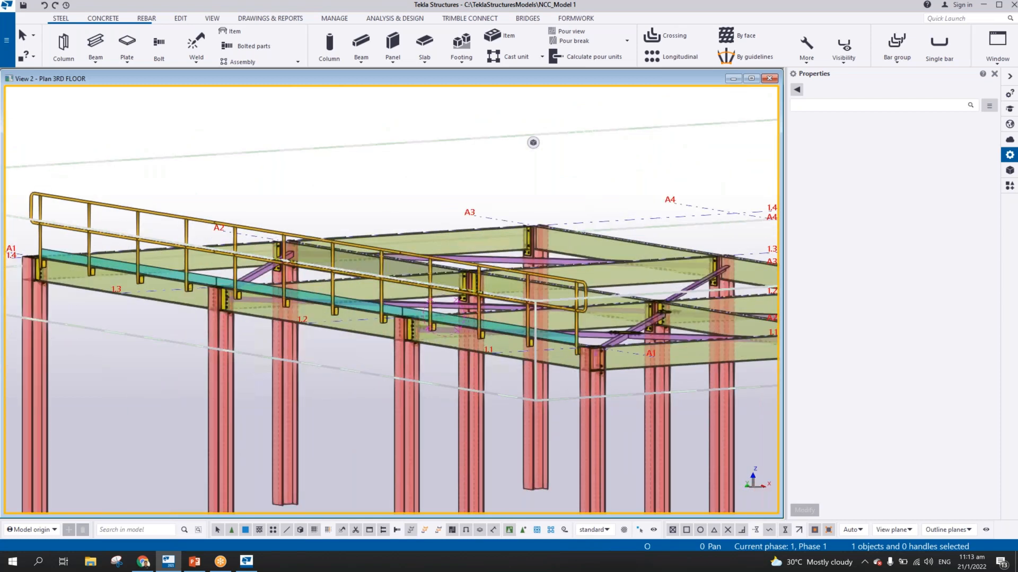
{"action": "middle_click_drag", "start_coordinate": [255, 266], "coordinate": [322, 280], "text": "ctrl"}
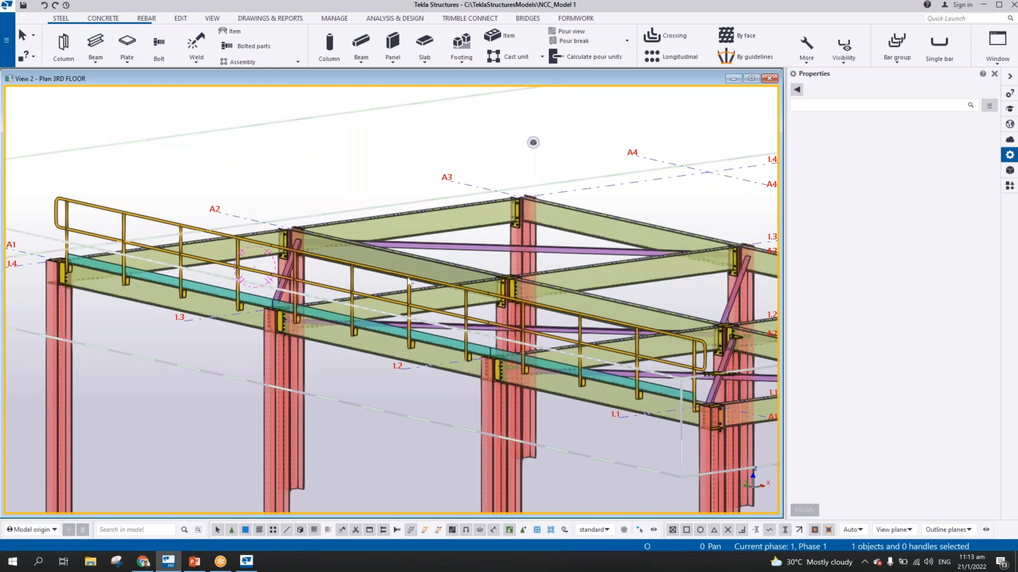
{"action": "middle_click_drag", "start_coordinate": [407, 278], "coordinate": [289, 241]}
{"action": "scroll", "coordinate": [456, 320], "scroll_direction": "down", "scroll_amount": 1}
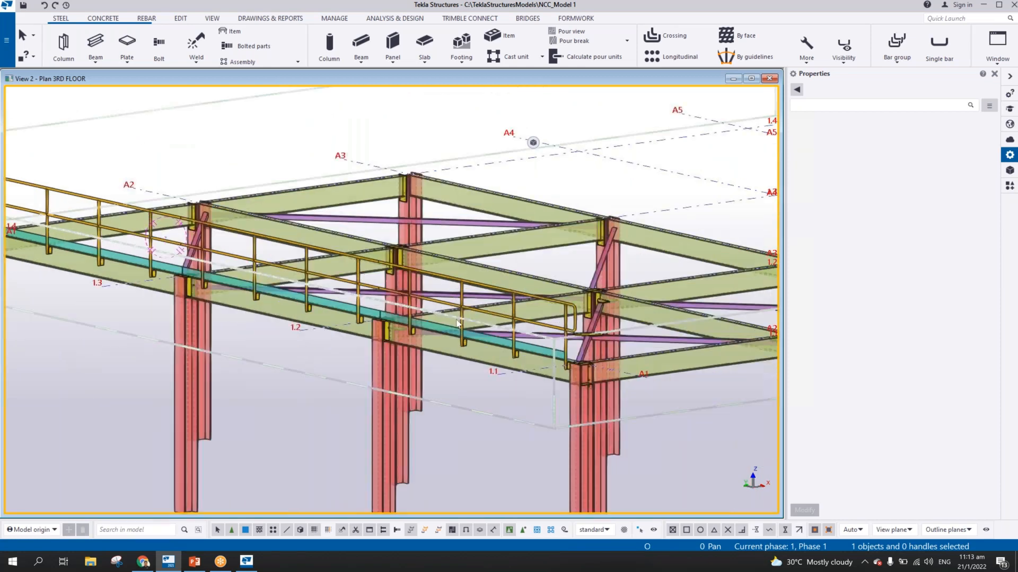